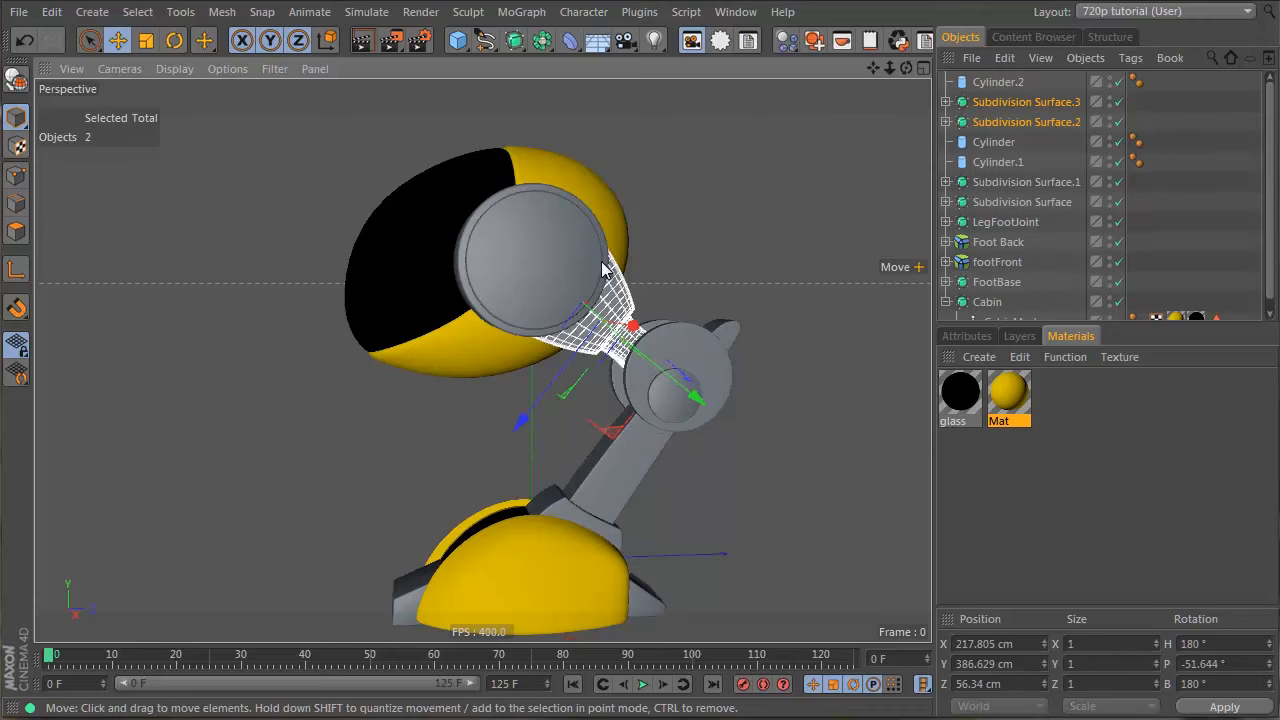
# Step: Take both footFront.1 objects out of Subdivision Surface.2 and Subdivision Surface.3 and delete the two emptied subdivision surfaces
pyautogui.keyDown('shift'); pyautogui.click(602, 261); pyautogui.keyUp('shift')
pyautogui.keyDown('shift'); pyautogui.click(545, 255); pyautogui.keyUp('shift')
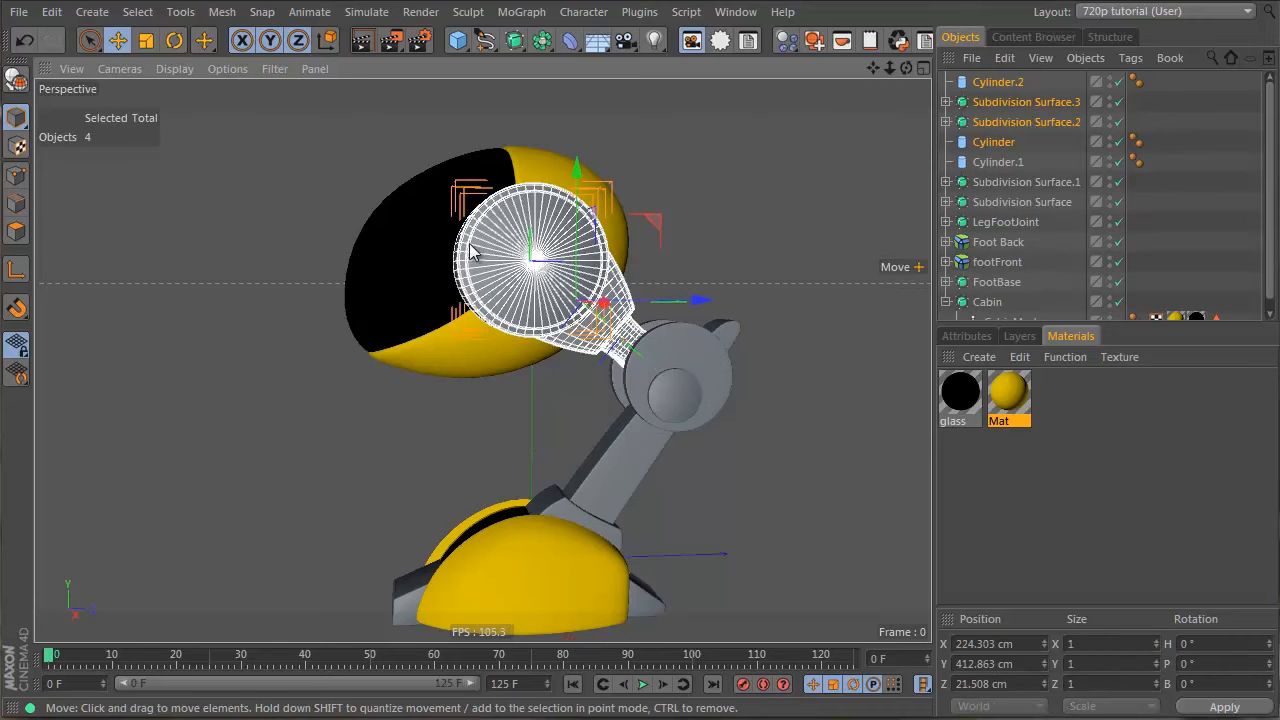
pyautogui.click(946, 121)
pyautogui.click(946, 101)
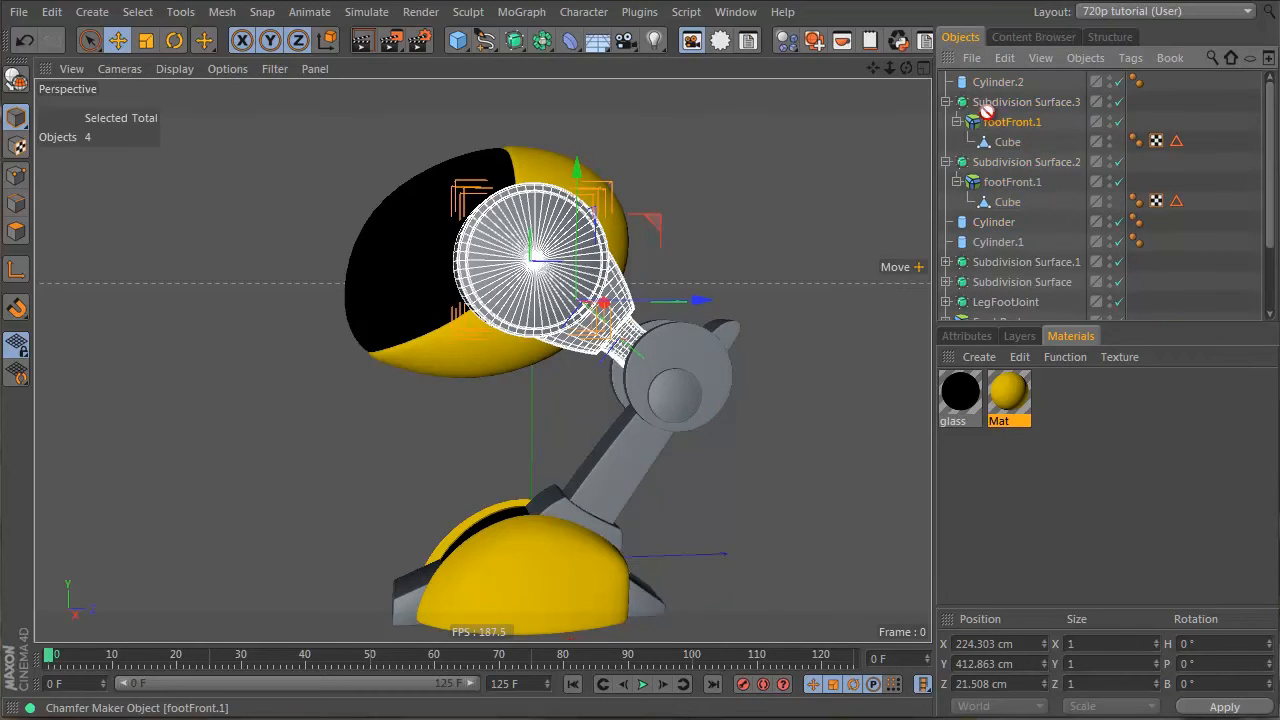
pyautogui.moveTo(992, 122)
pyautogui.mouseDown()
pyautogui.moveTo(985, 92)
pyautogui.moveTo(997, 110)
pyautogui.mouseUp()
pyautogui.click(1000, 182)
pyautogui.click(1000, 182)
pyautogui.press('Delete')
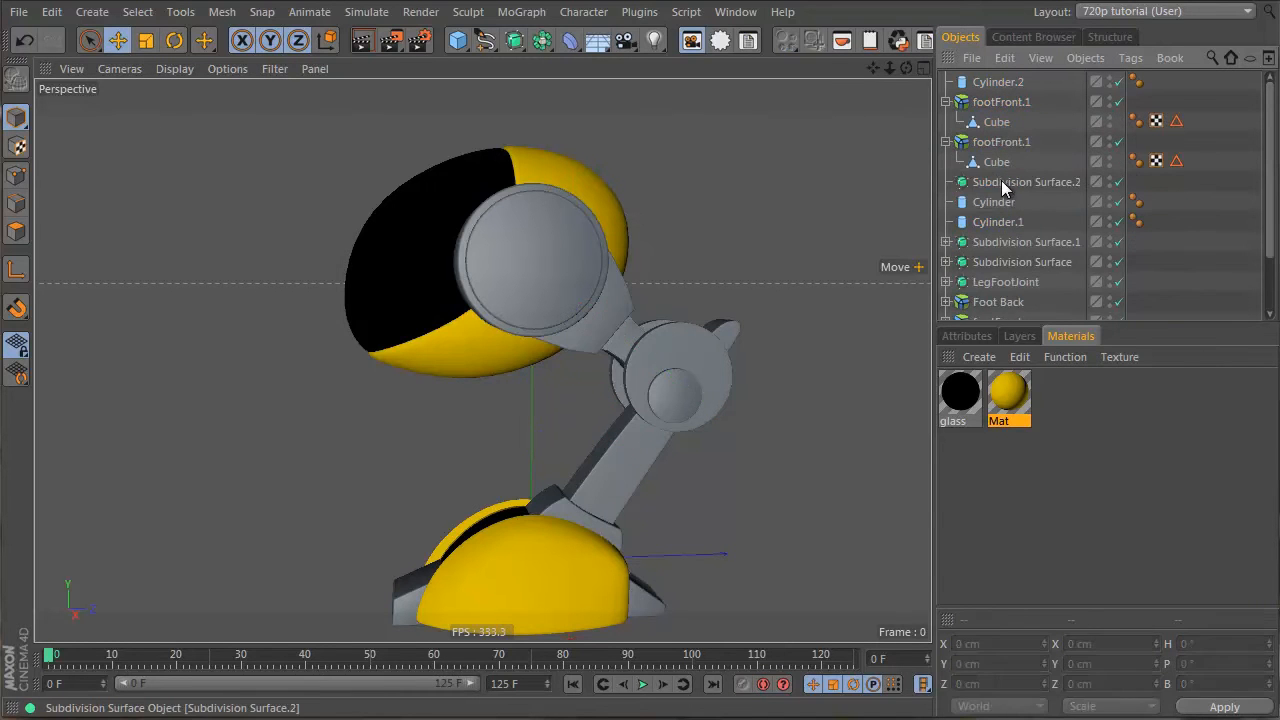
pyautogui.click(1000, 182)
pyautogui.press('Delete')
# Step: Group the larger hip disc, Cylinder, into a null and name it LEgTOp
pyautogui.click(993, 184)
pyautogui.click(997, 205)
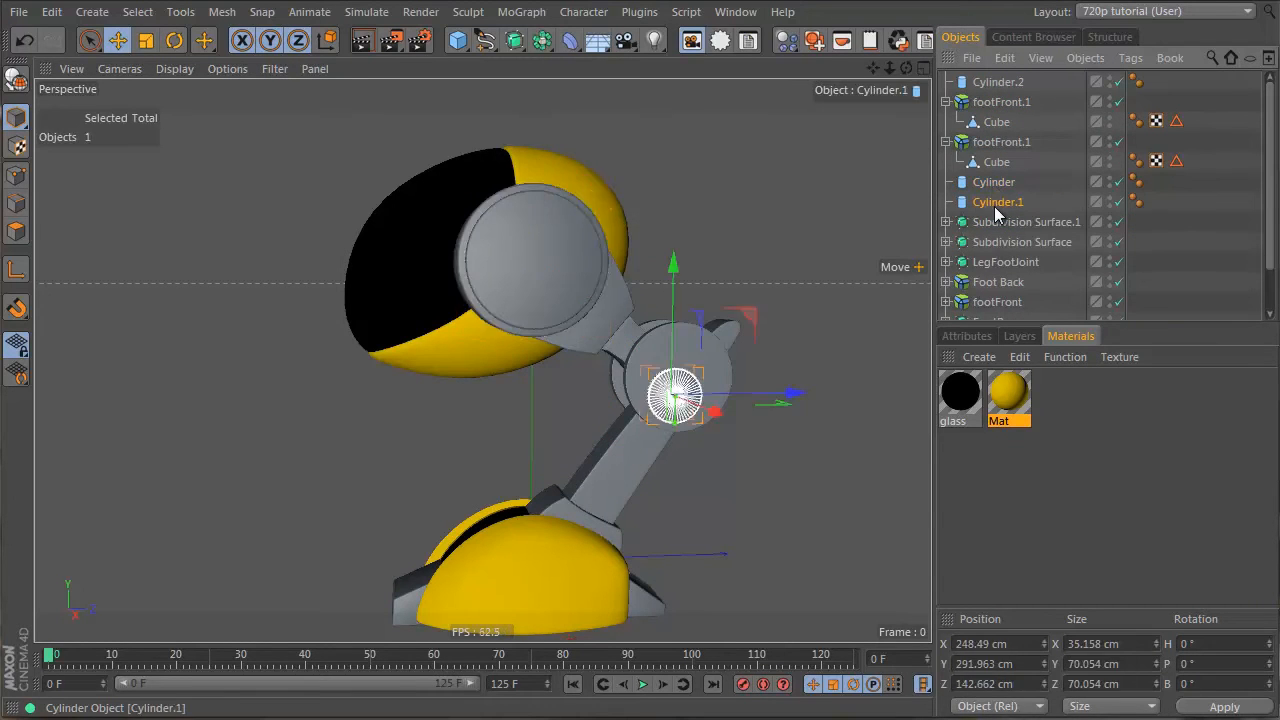
pyautogui.click(993, 185)
pyautogui.keyDown('shift'); pyautogui.click(990, 141); pyautogui.keyUp('shift')
pyautogui.keyDown('shift'); pyautogui.click(997, 81); pyautogui.keyUp('shift')
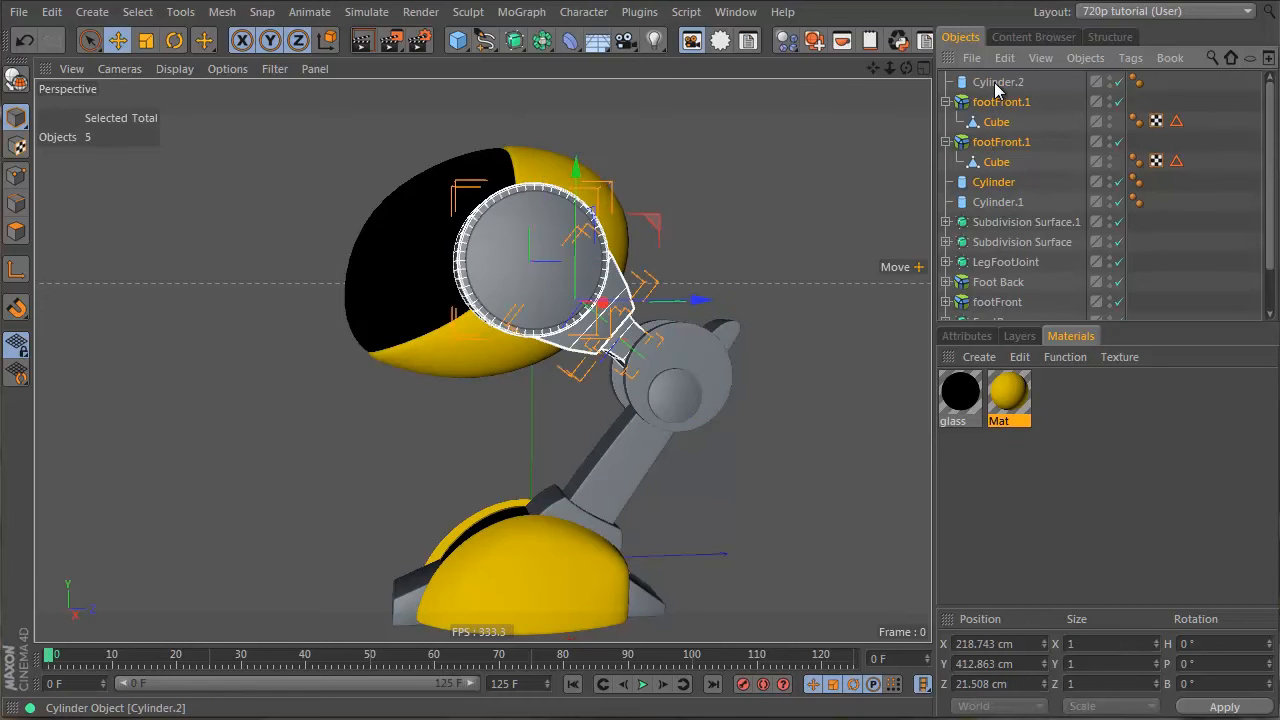
pyautogui.moveTo(477, 288)
pyautogui.keyDown('alt'); pyautogui.mouseDown()
pyautogui.moveTo(434, 288)
pyautogui.moveTo(490, 294)
pyautogui.mouseUp(); pyautogui.keyUp('alt')
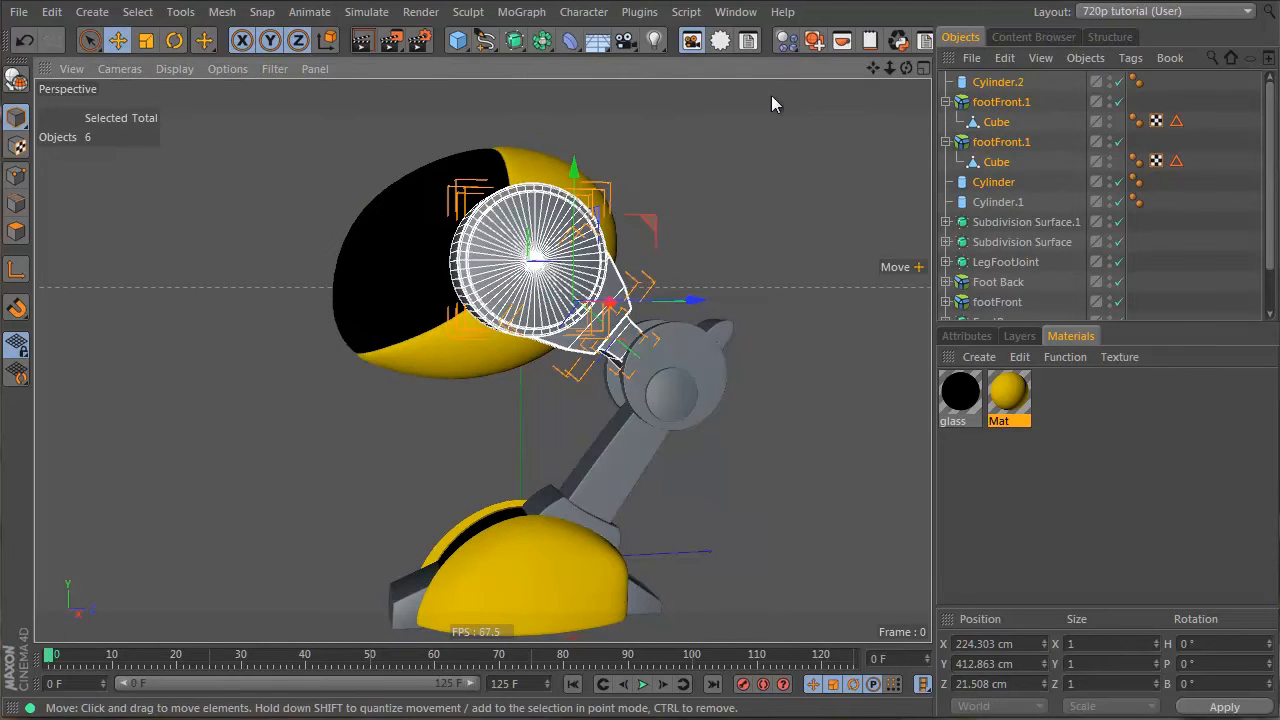
pyautogui.click(519, 217)
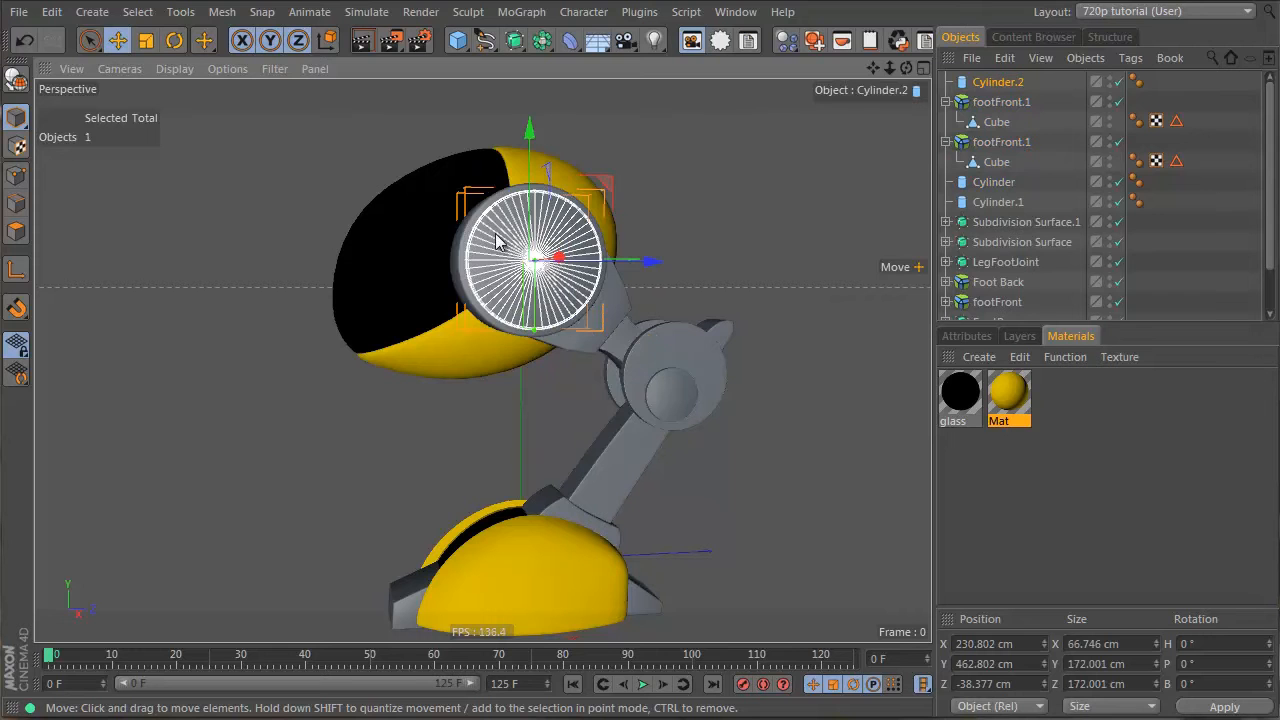
pyautogui.click(455, 258)
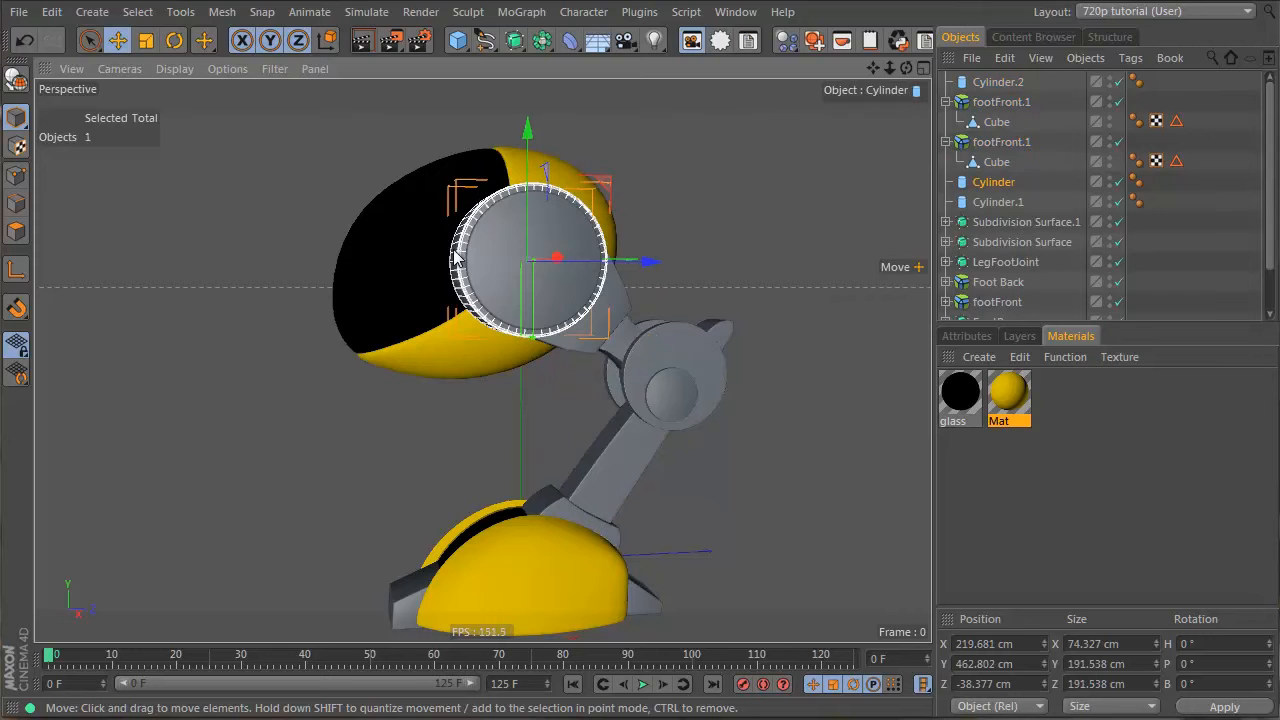
pyautogui.hotkey('alt', 'g')
pyautogui.doubleClick(987, 182)
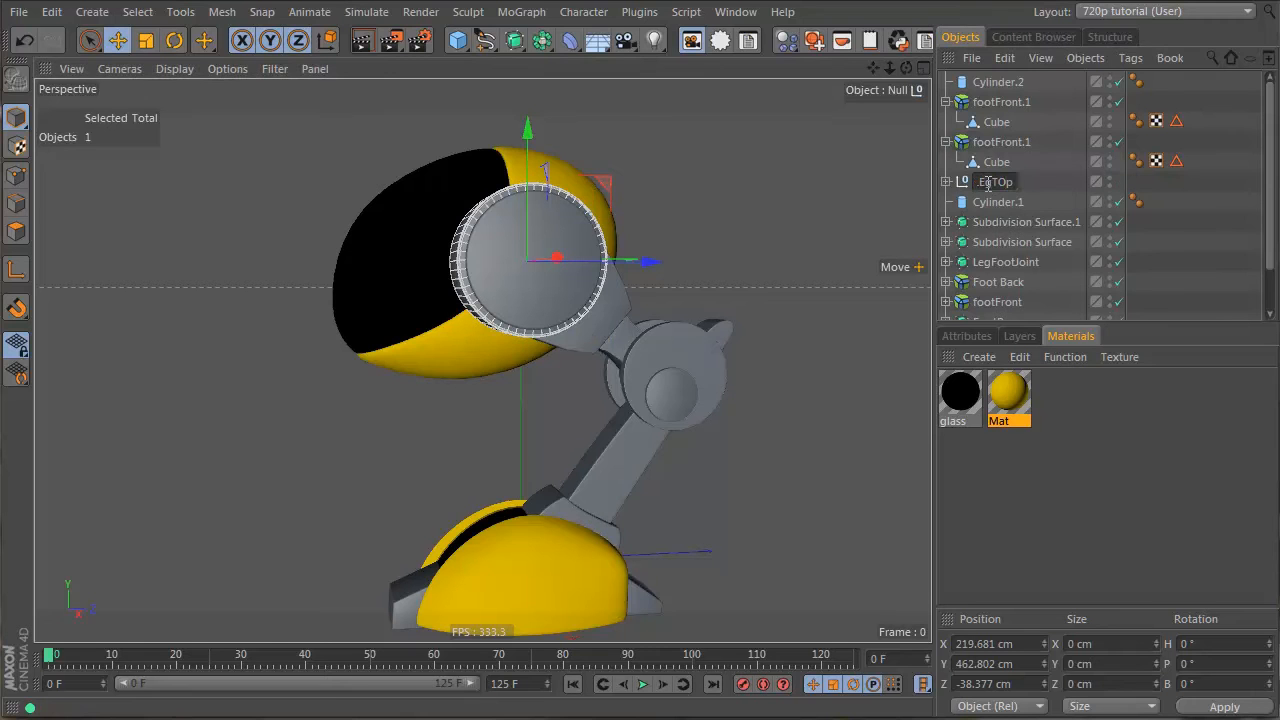
pyautogui.press('Return')
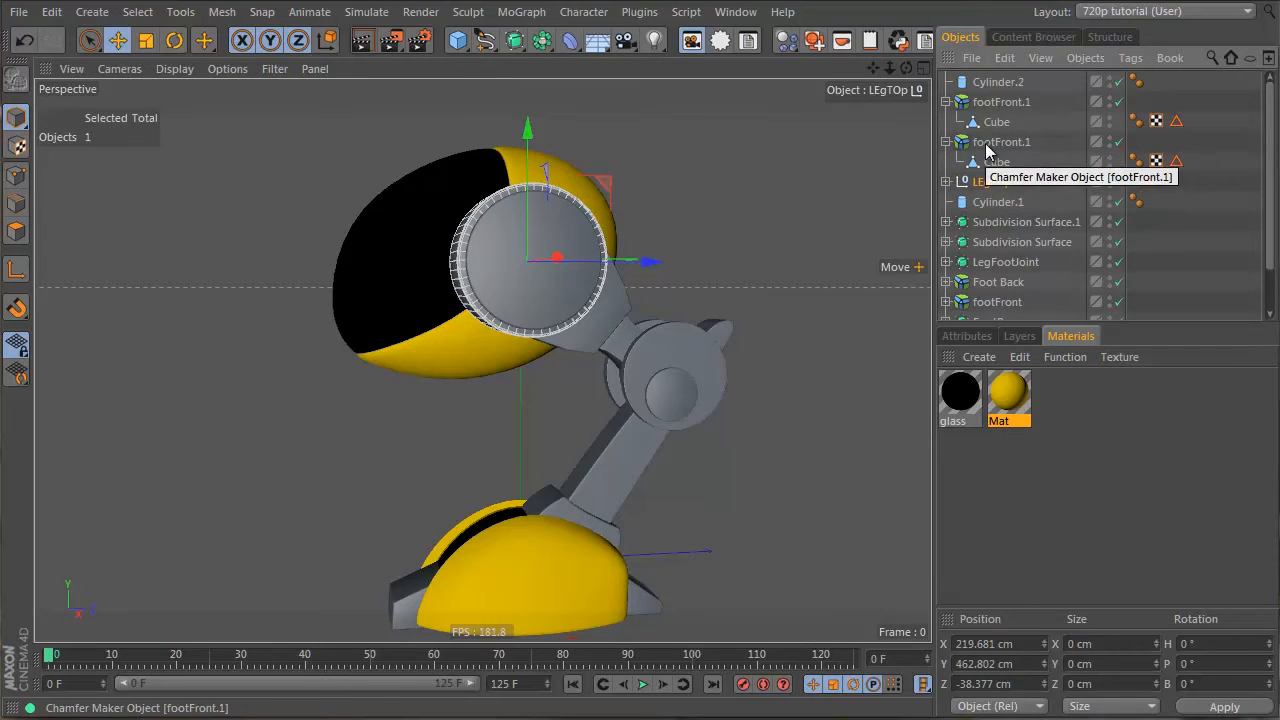
# Step: Place Cylinder.2 and both footFront.1 objects with their cubes inside the LEgTOp null and collapse it
pyautogui.click(1000, 142)
pyautogui.keyDown('shift'); pyautogui.click(990, 82); pyautogui.keyUp('shift')
pyautogui.moveTo(1006, 162); pyautogui.dragTo(997, 192)
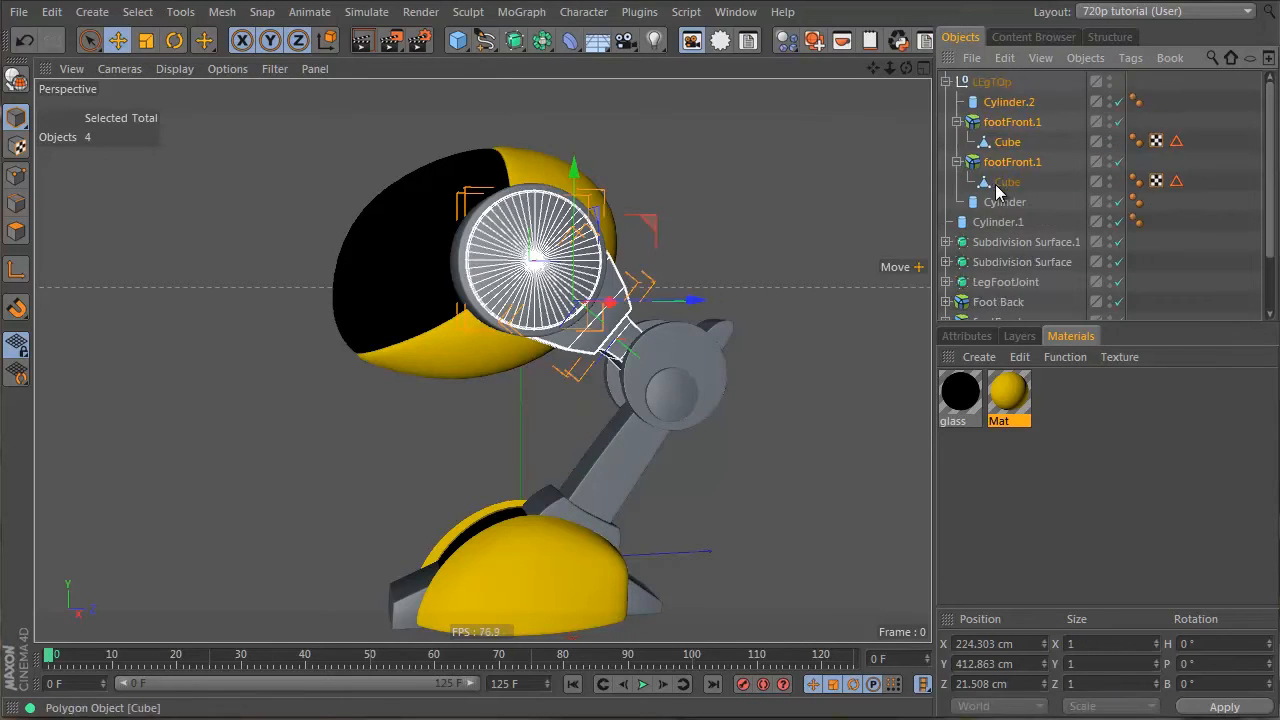
pyautogui.click(990, 82)
pyautogui.click(946, 82)
pyautogui.click(946, 82)
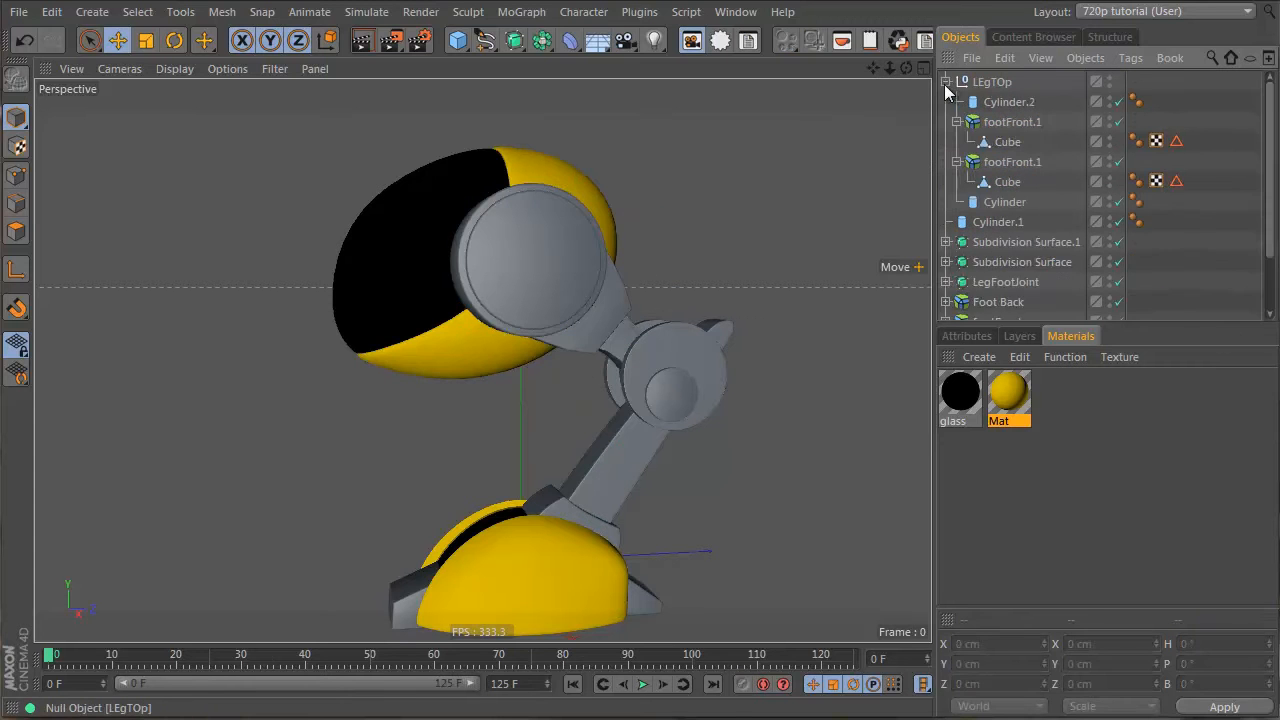
pyautogui.click(946, 82)
pyautogui.moveTo(575, 301); pyautogui.dragTo(560, 270)
pyautogui.hotkey('ctrl', 'z')
pyautogui.click(1049, 83)
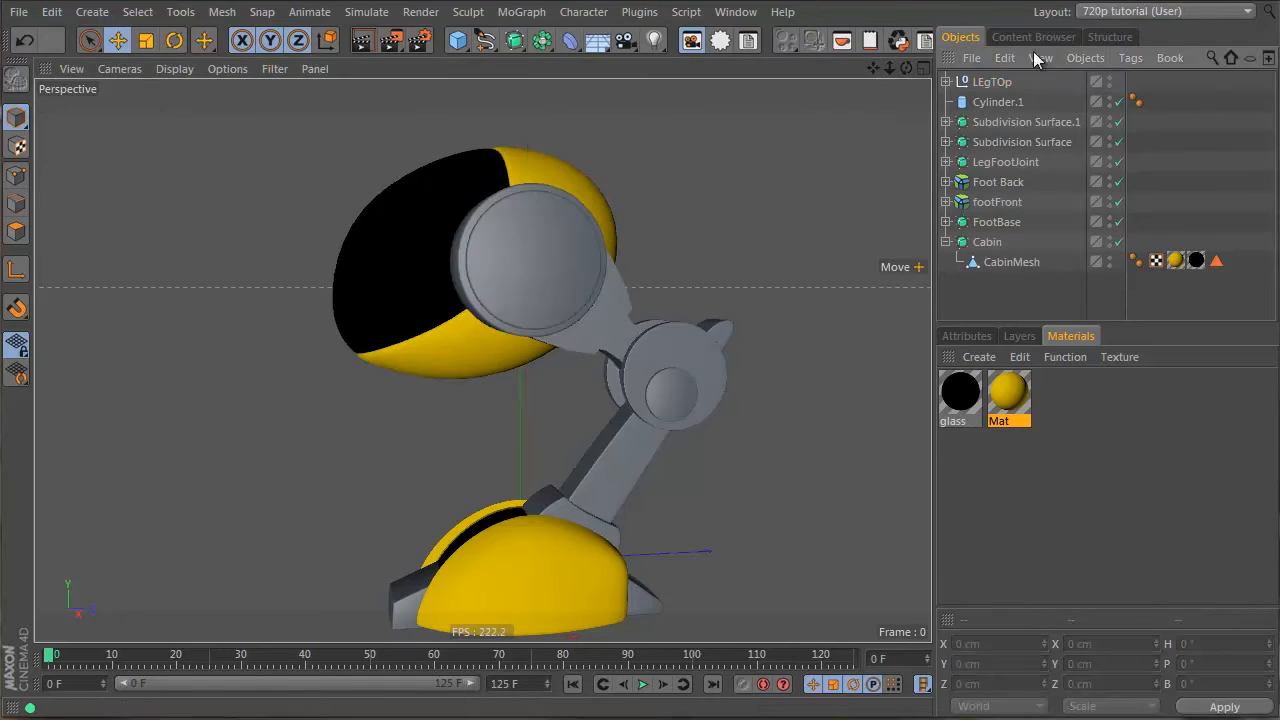
# Step: Correct the name of the upper leg null to LegTop
pyautogui.doubleClick(990, 82)
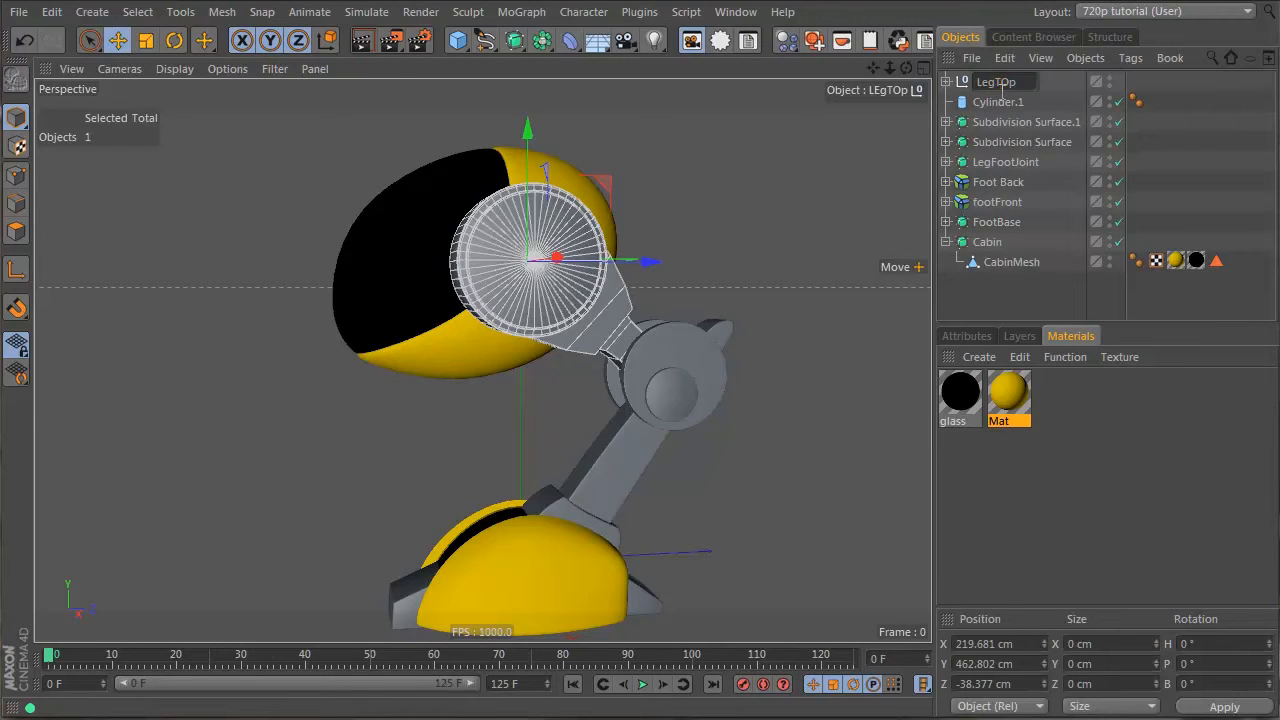
pyautogui.write('o')
pyautogui.press('Return')
pyautogui.click(1055, 97)
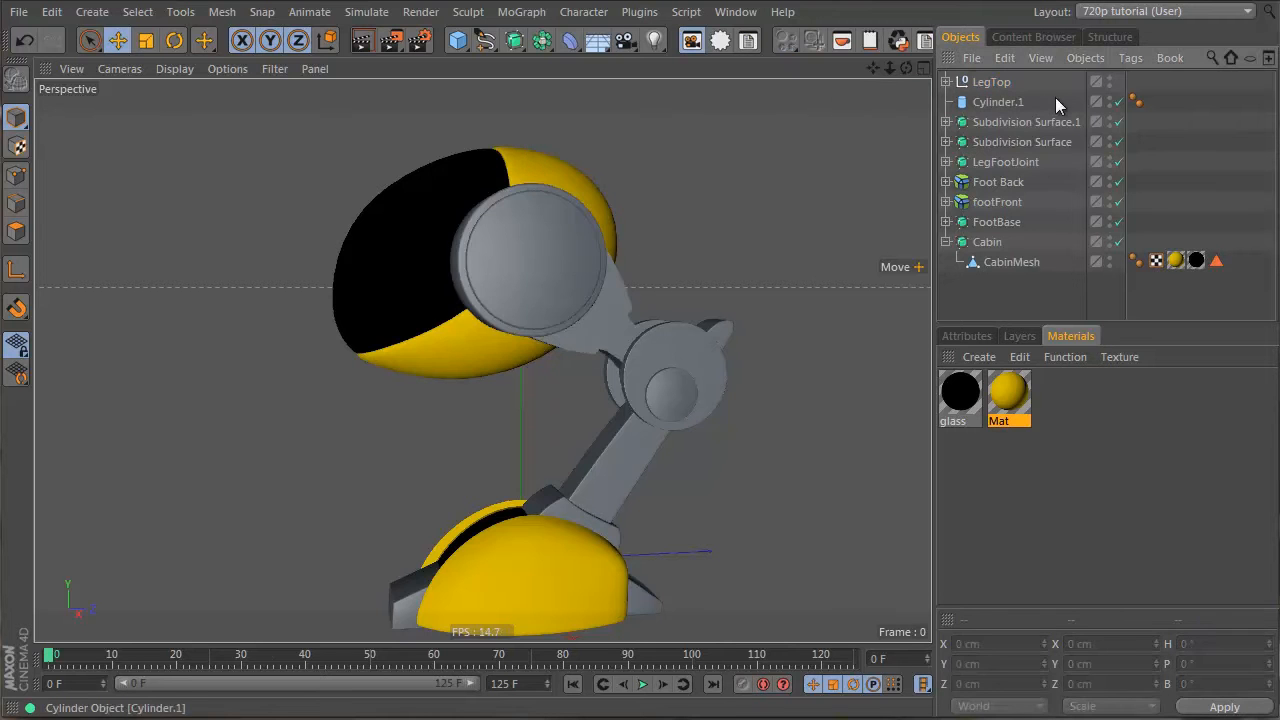
# Step: Examine the knee disc, the small knee cylinder and the foot joint as candidates for the lower leg's pivot
pyautogui.keyDown('alt'); pyautogui.moveTo(704, 424); pyautogui.dragTo(606, 412); pyautogui.keyUp('alt')
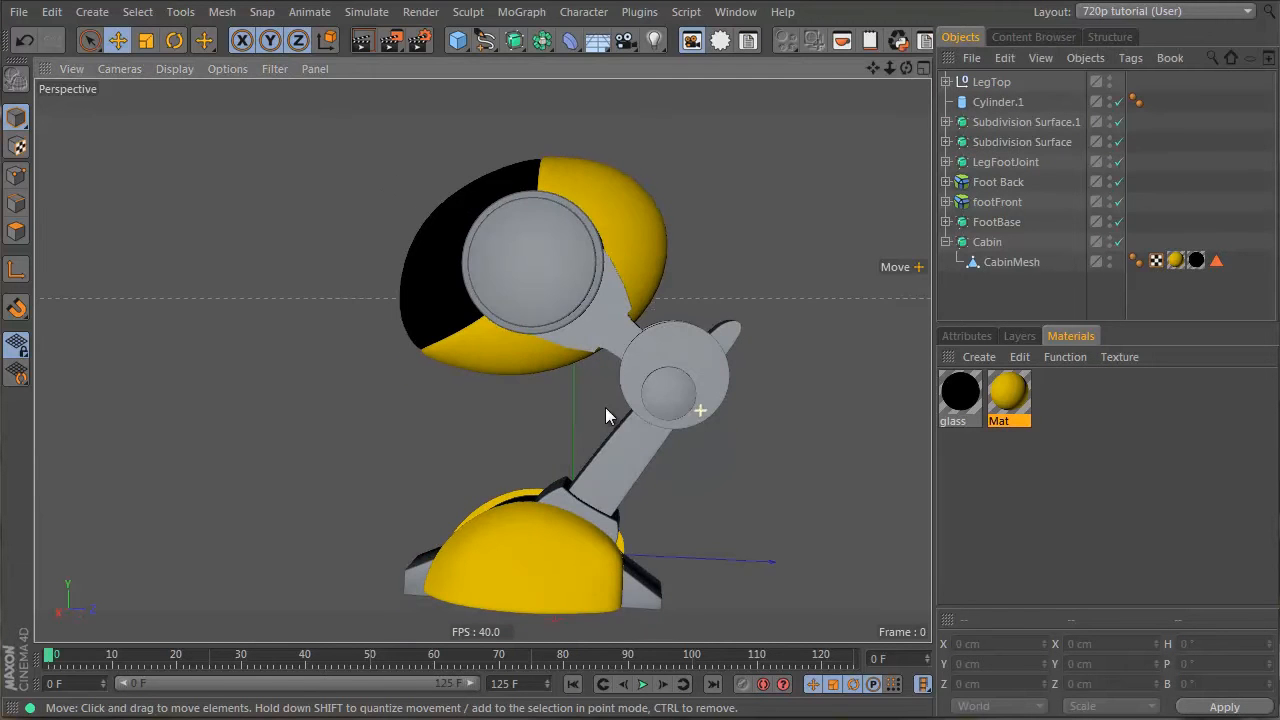
pyautogui.click(651, 233)
pyautogui.click(648, 336)
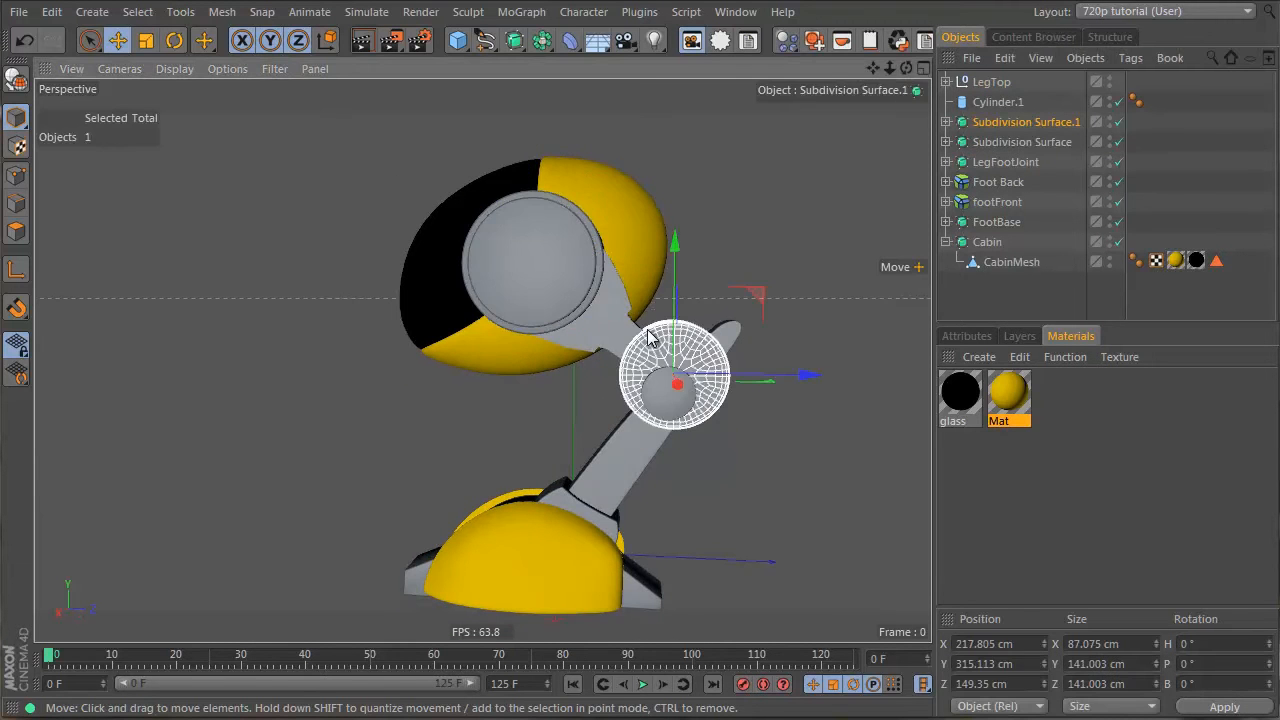
pyautogui.click(677, 418)
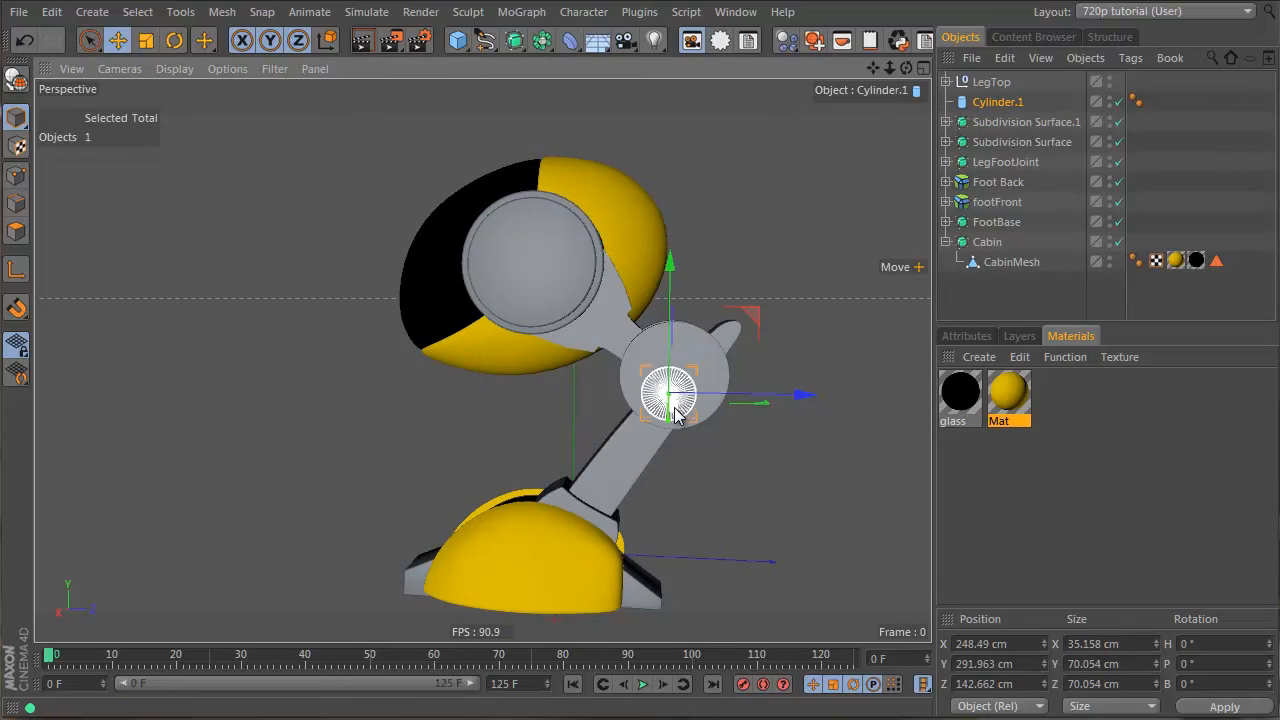
pyautogui.click(716, 355)
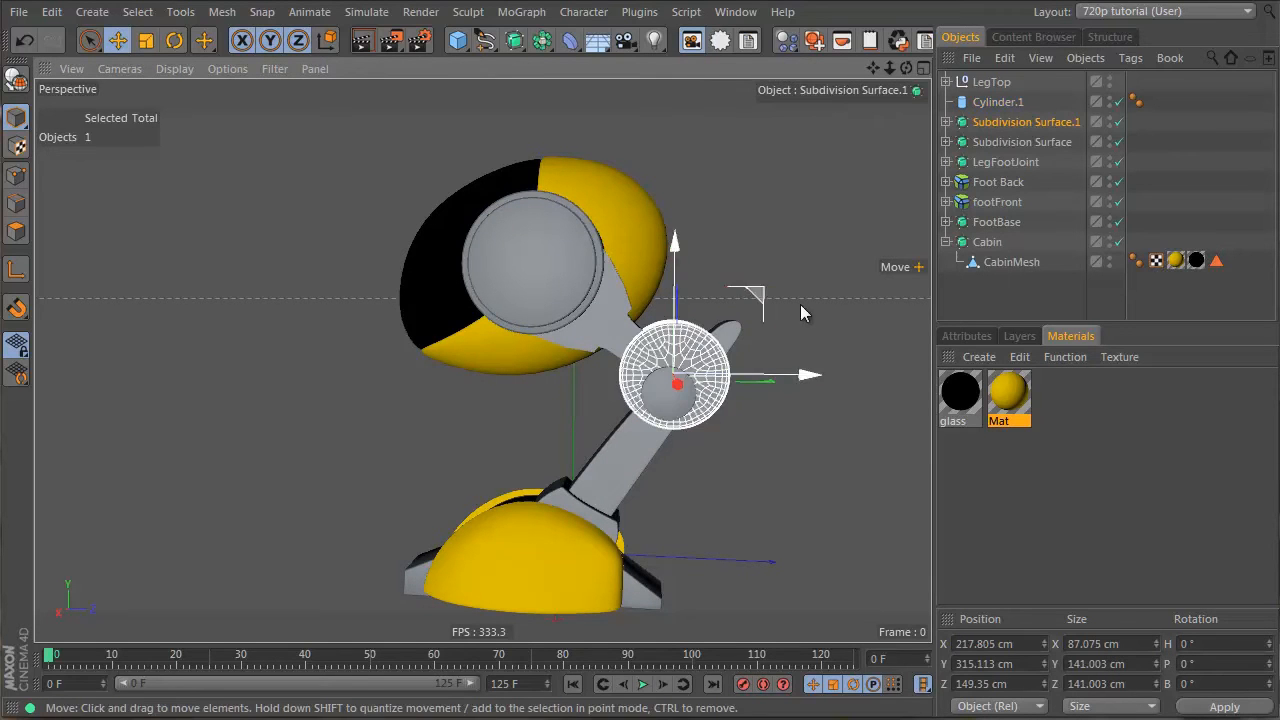
pyautogui.click(659, 416)
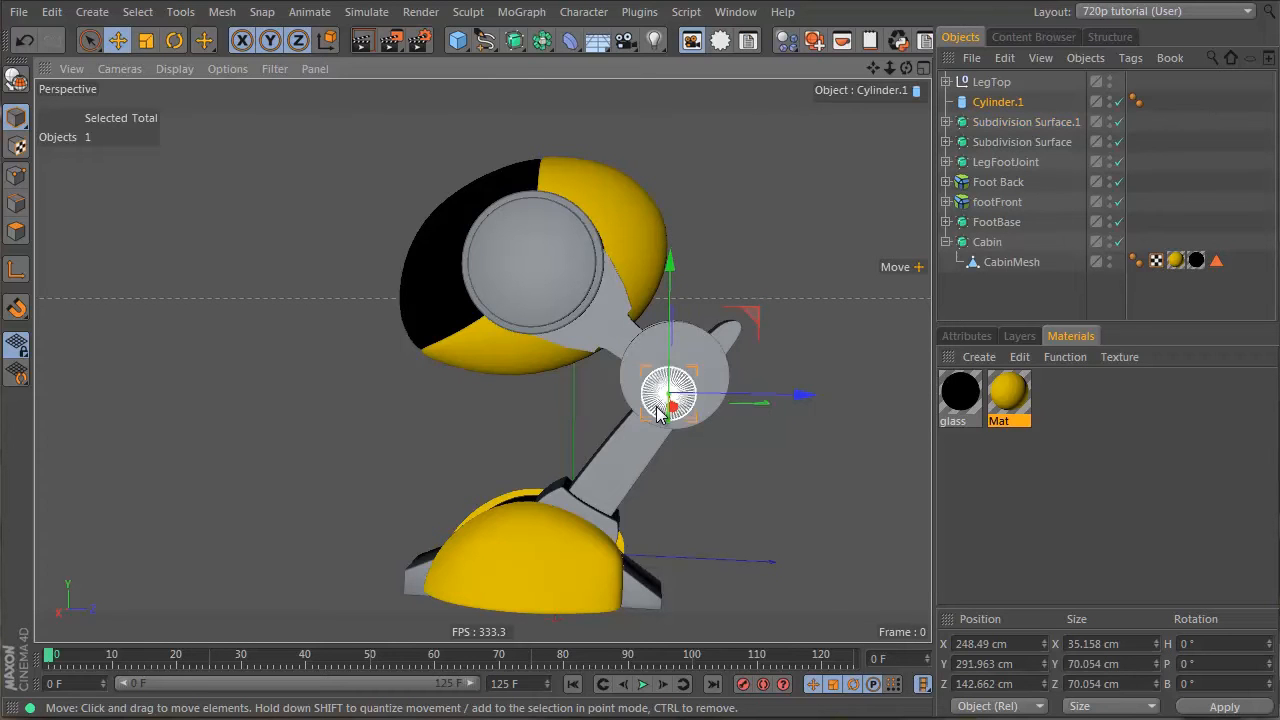
pyautogui.click(559, 491)
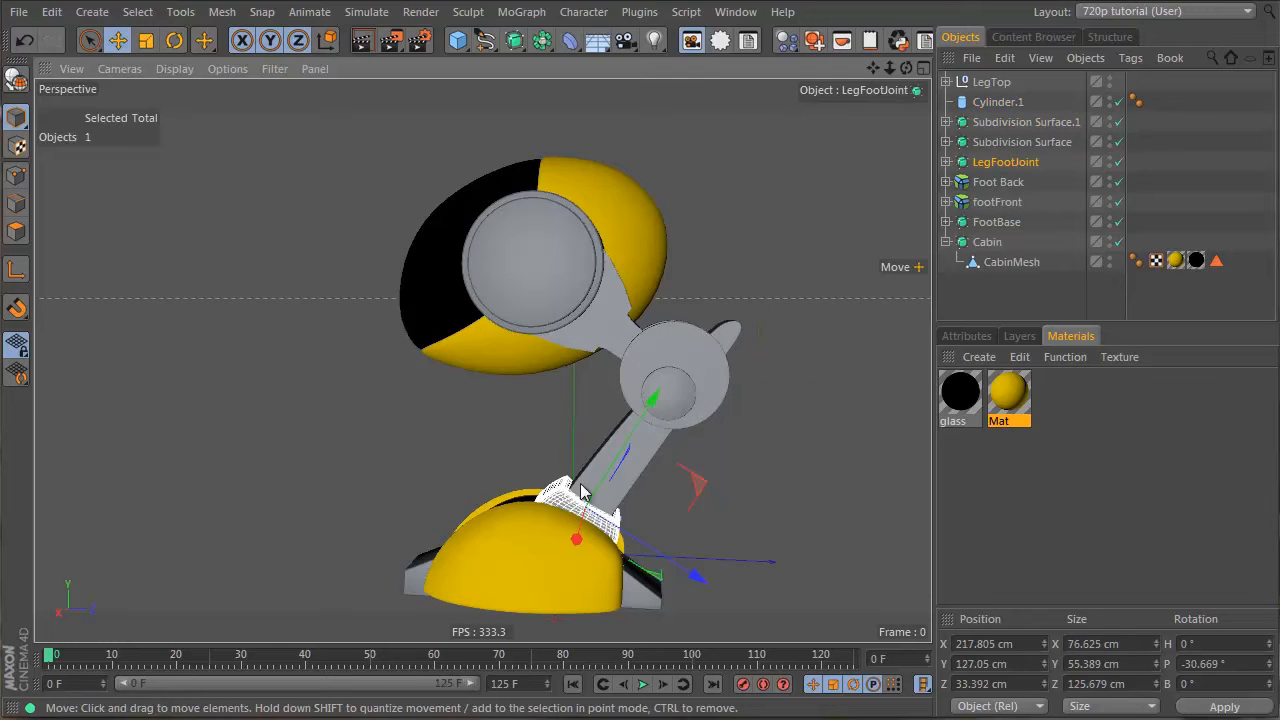
# Step: Group the small knee cylinder, Cylinder.1, into a null and name it LegLower
pyautogui.click(676, 414)
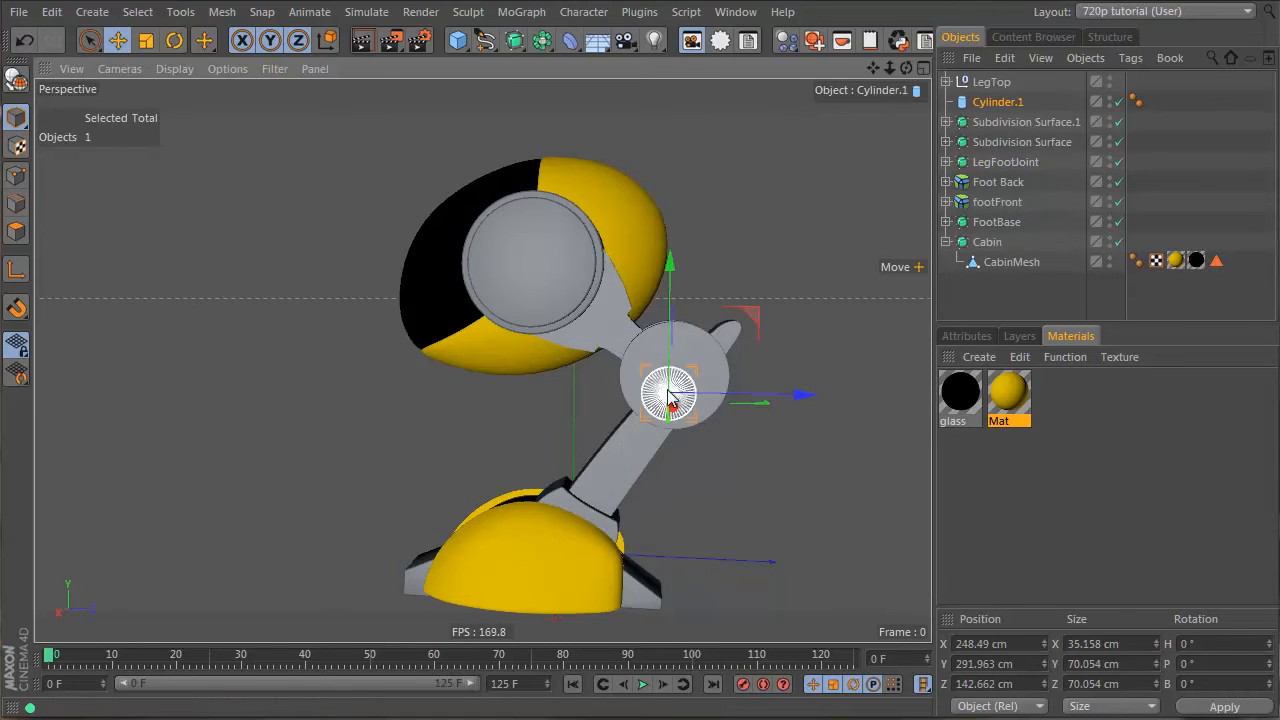
pyautogui.hotkey('alt', 'g')
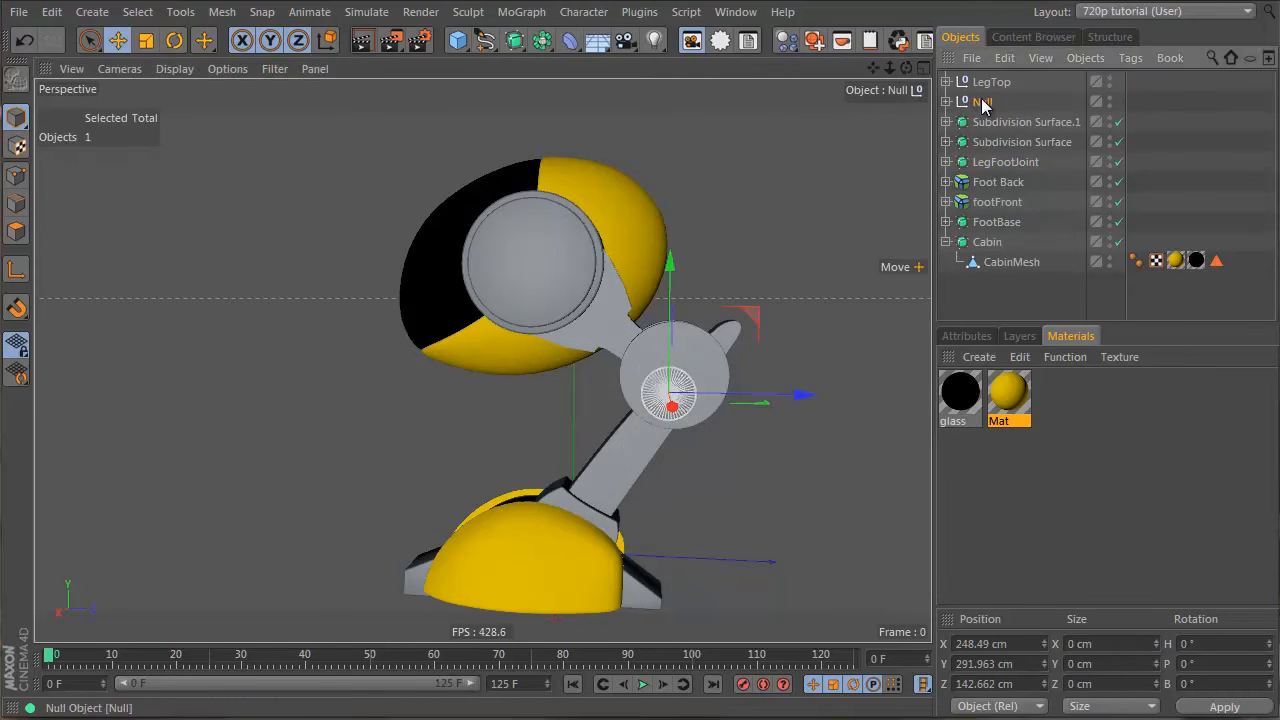
pyautogui.doubleClick(985, 101)
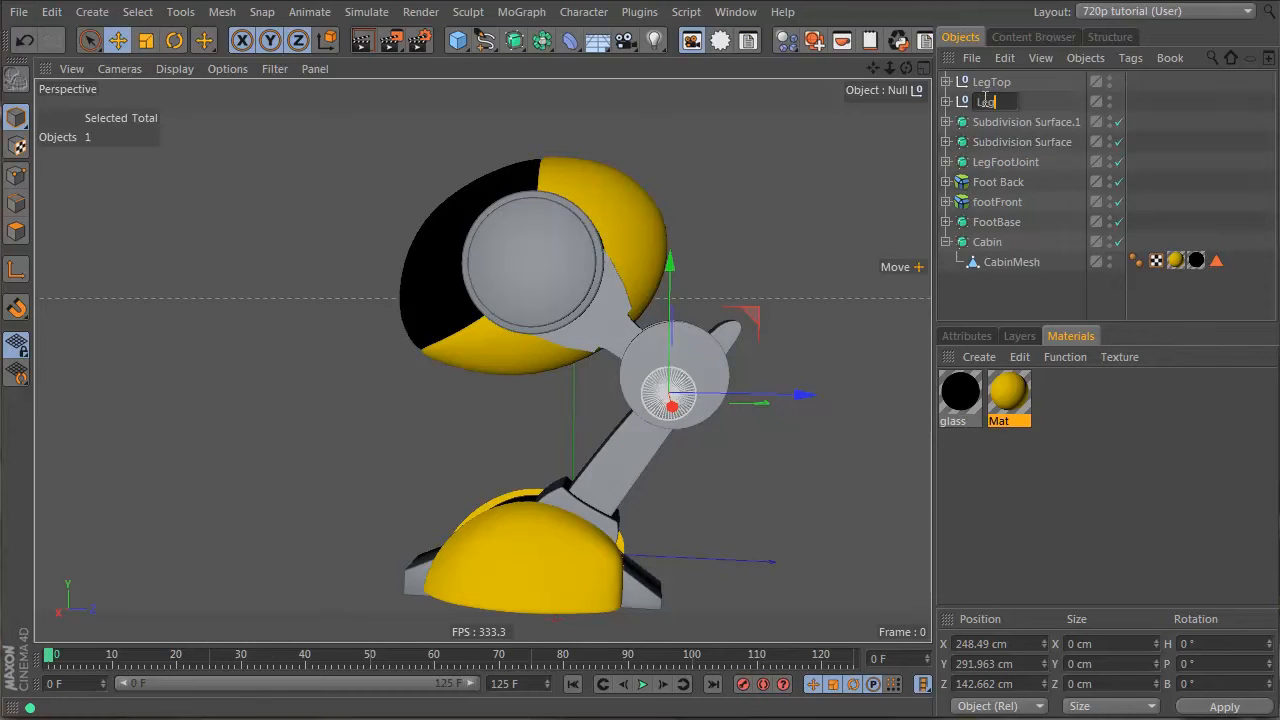
pyautogui.write('LegLower')
pyautogui.press('Return')
# Step: Move Chamfer Maker and footFront.1 out of their subdivision surfaces into the LegLower null and collapse it
pyautogui.click(973, 127)
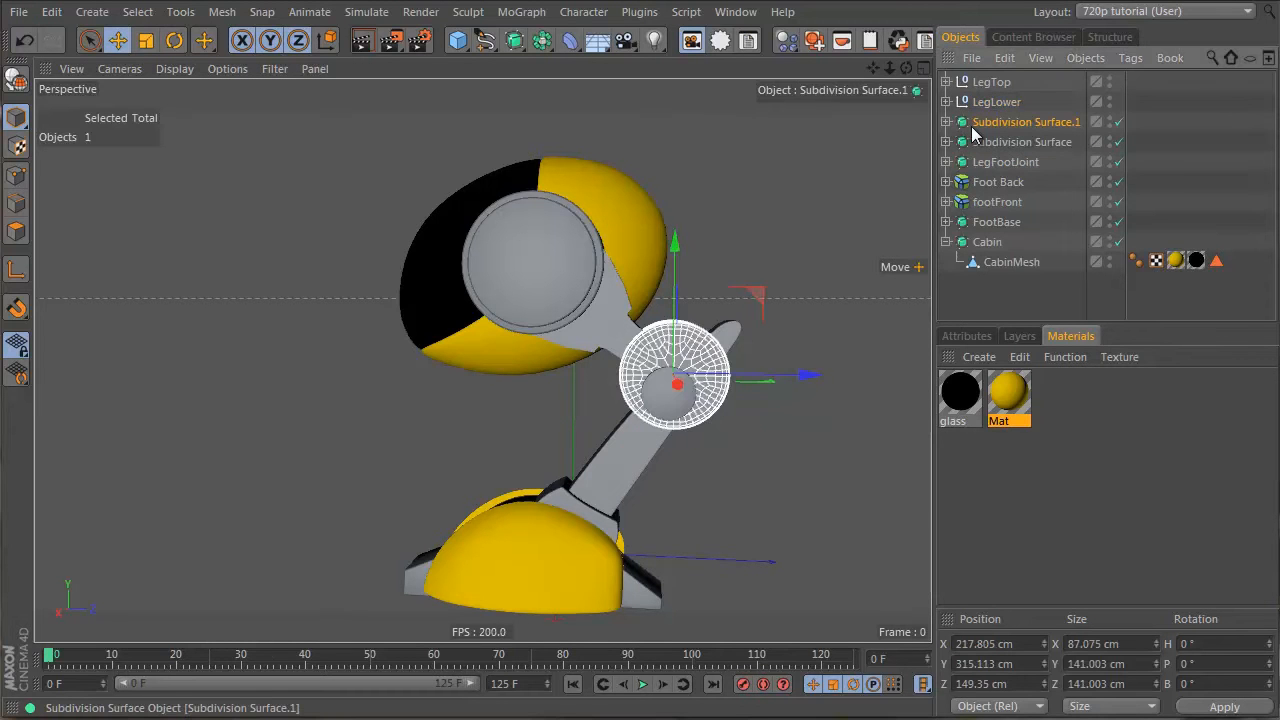
pyautogui.keyDown('ctrl'); pyautogui.click(980, 141); pyautogui.keyUp('ctrl')
pyautogui.click(946, 121)
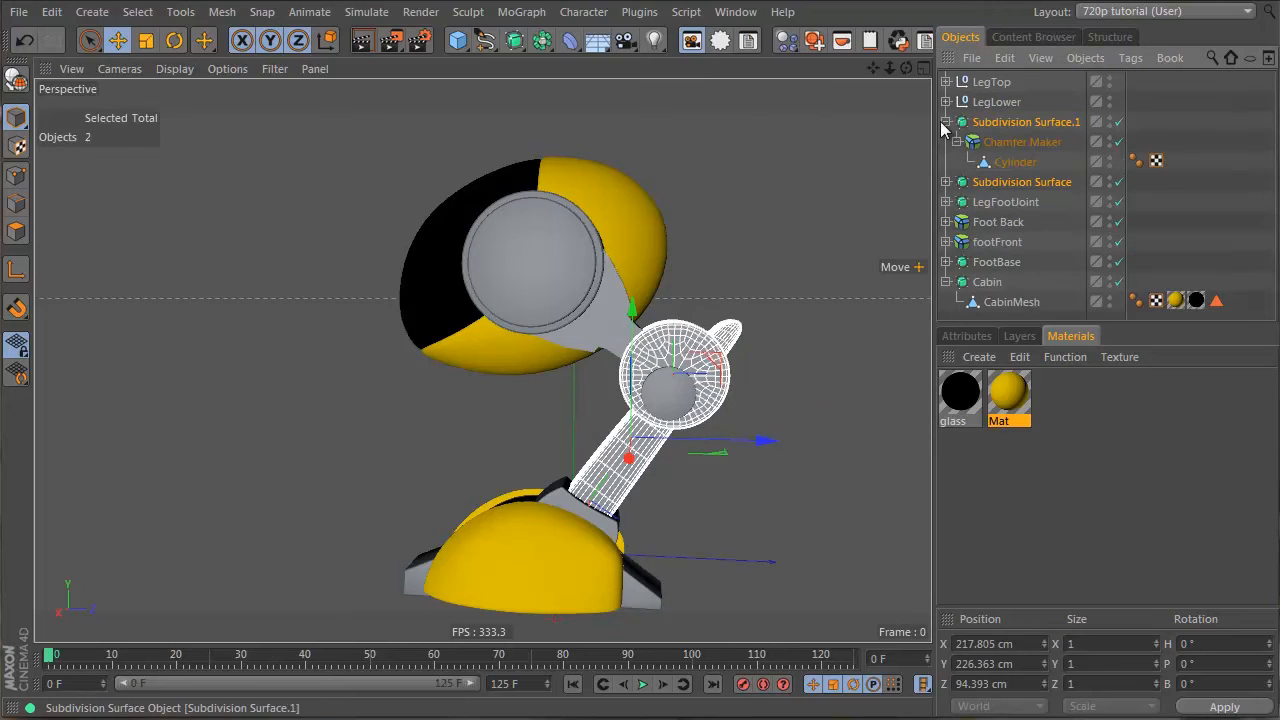
pyautogui.click(941, 190)
pyautogui.click(946, 183)
pyautogui.click(988, 148)
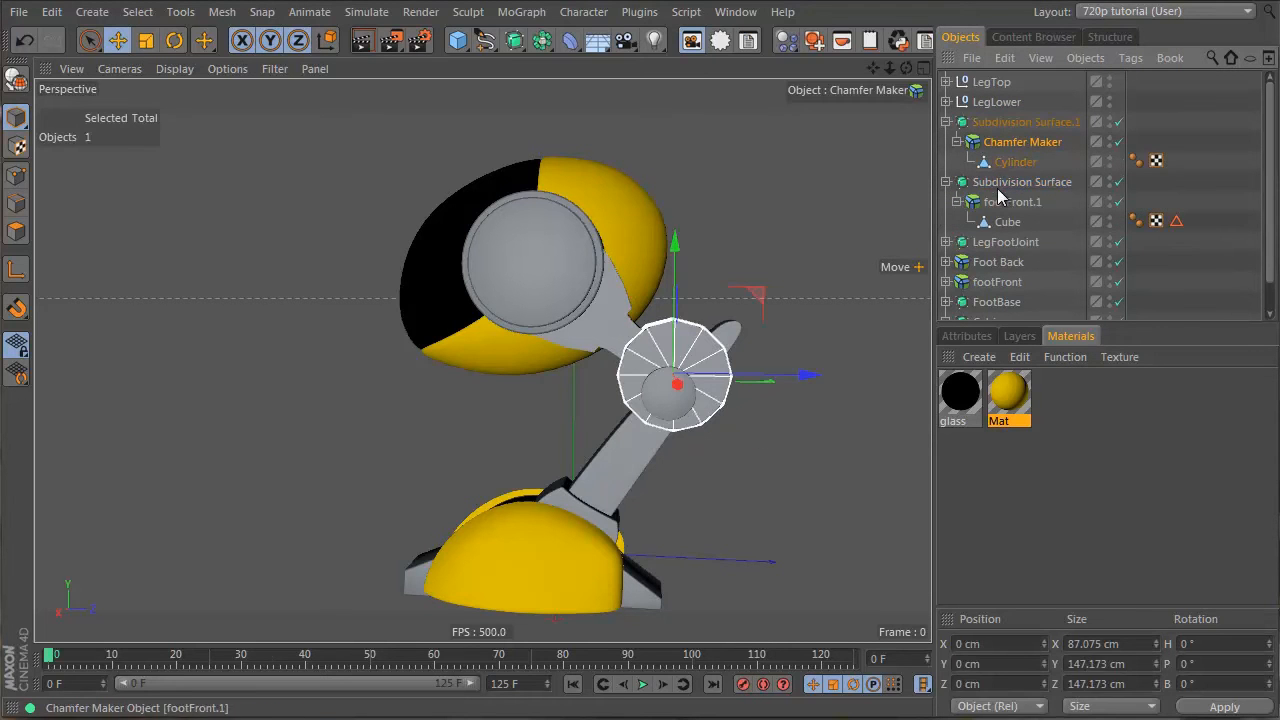
pyautogui.keyDown('ctrl'); pyautogui.click(999, 187); pyautogui.keyUp('ctrl')
pyautogui.keyDown('ctrl'); pyautogui.click(998, 187); pyautogui.keyUp('ctrl')
pyautogui.keyDown('ctrl'); pyautogui.click(997, 203); pyautogui.keyUp('ctrl')
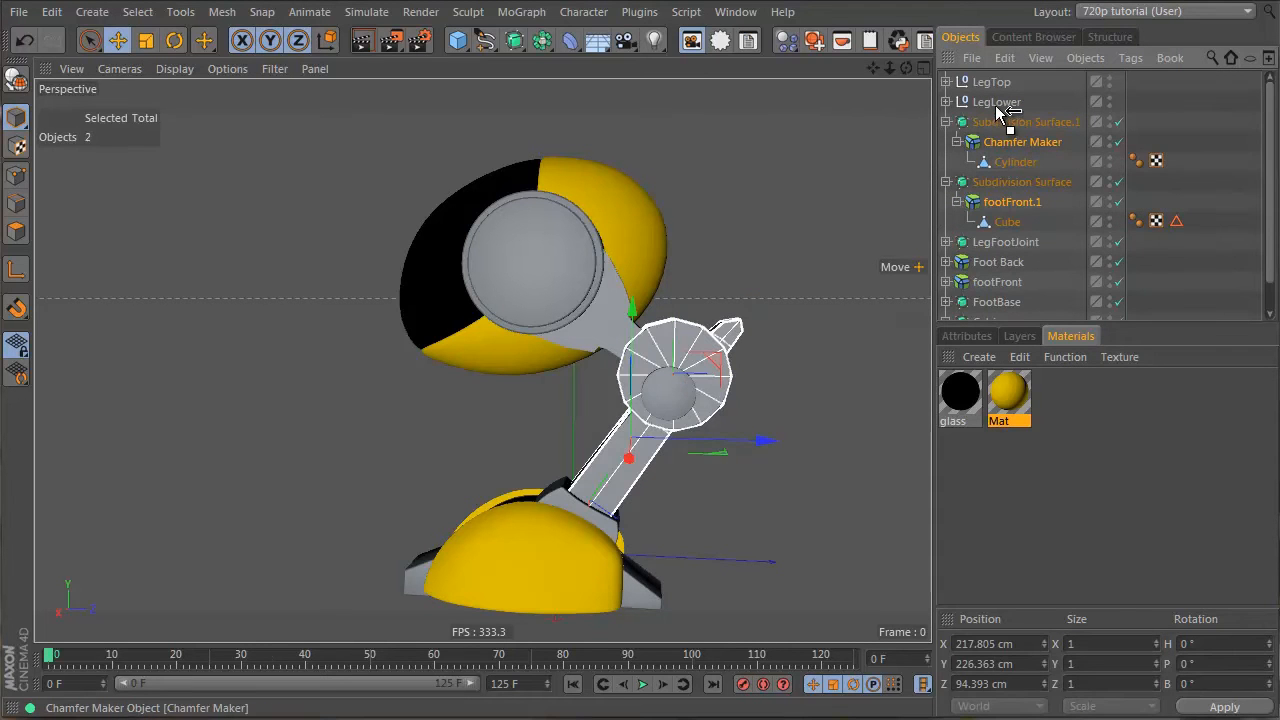
pyautogui.moveTo(996, 105); pyautogui.dragTo(996, 104)
pyautogui.click(945, 102)
# Step: Delete the emptied Subdivision Surface.1 and Subdivision Surface objects
pyautogui.click(988, 122)
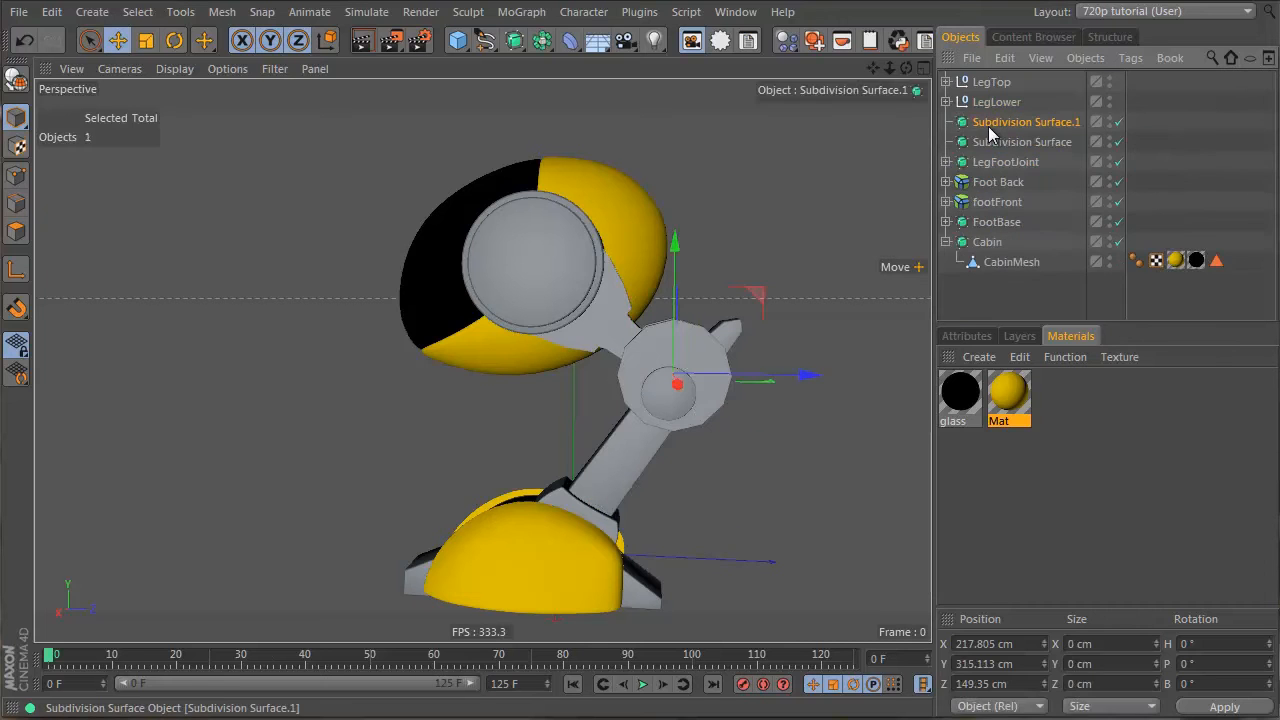
pyautogui.press('Delete')
pyautogui.click(989, 122)
pyautogui.press('Delete')
# Step: Move Chamfer Maker.2 from LegFootJoint into the LegLower null and delete the emptied LegFootJoint
pyautogui.click(946, 122)
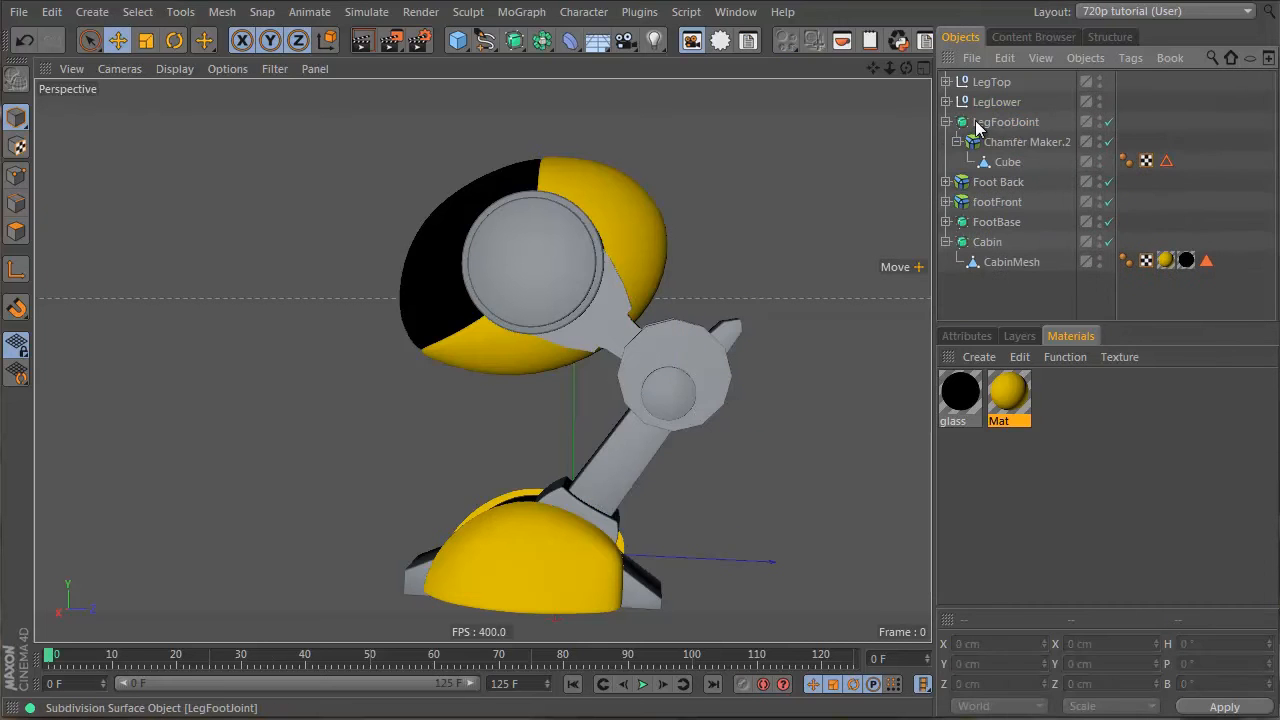
pyautogui.click(990, 122)
pyautogui.click(993, 143)
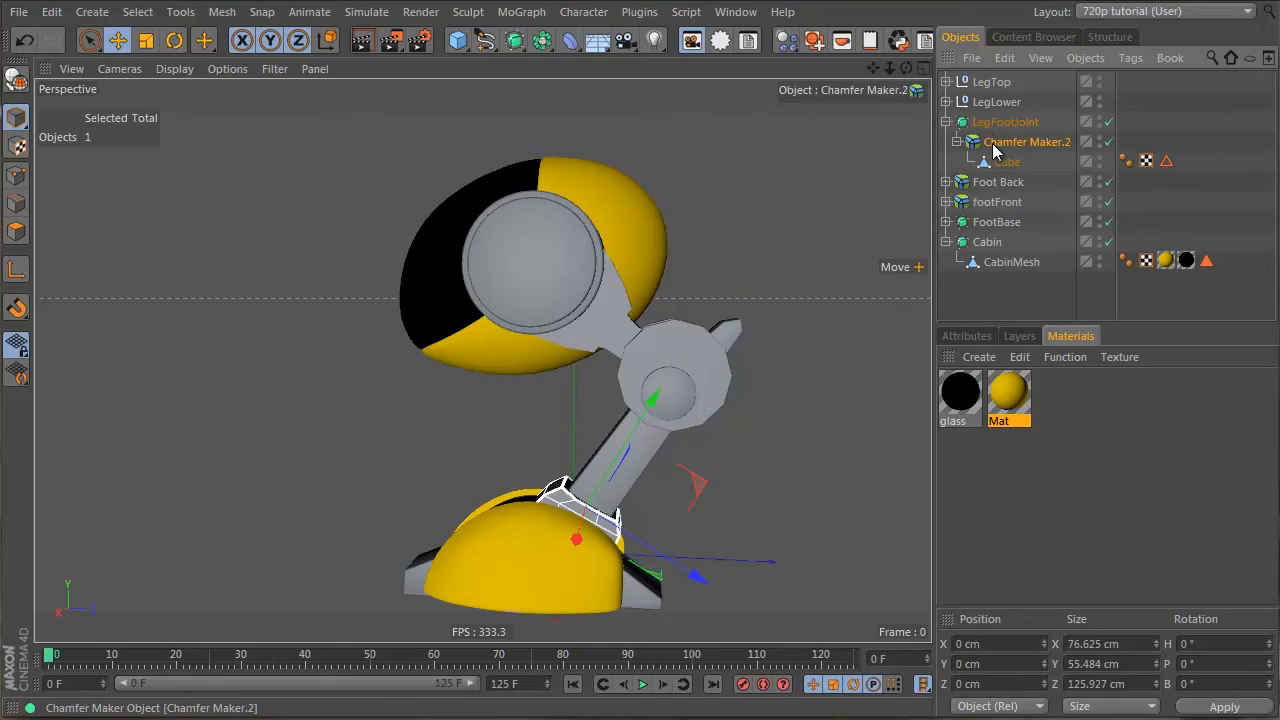
pyautogui.moveTo(989, 101); pyautogui.dragTo(988, 102)
pyautogui.click(946, 102)
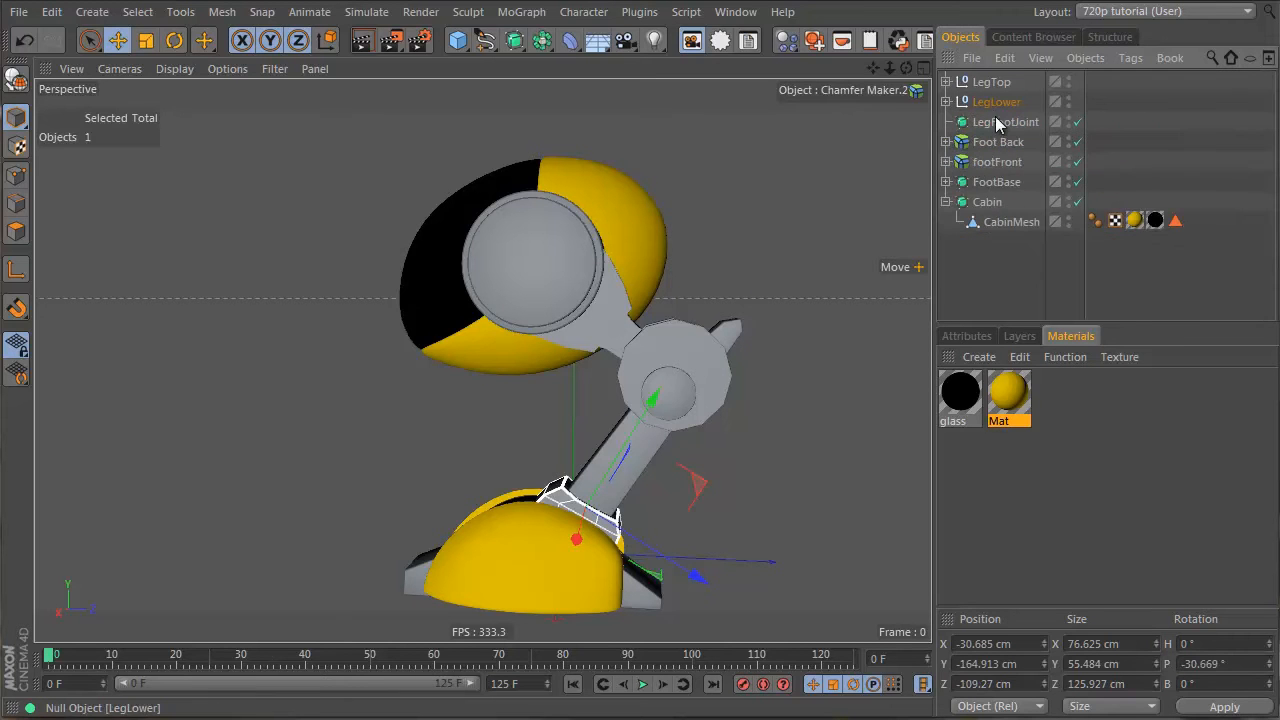
pyautogui.click(1001, 122)
pyautogui.press('Delete')
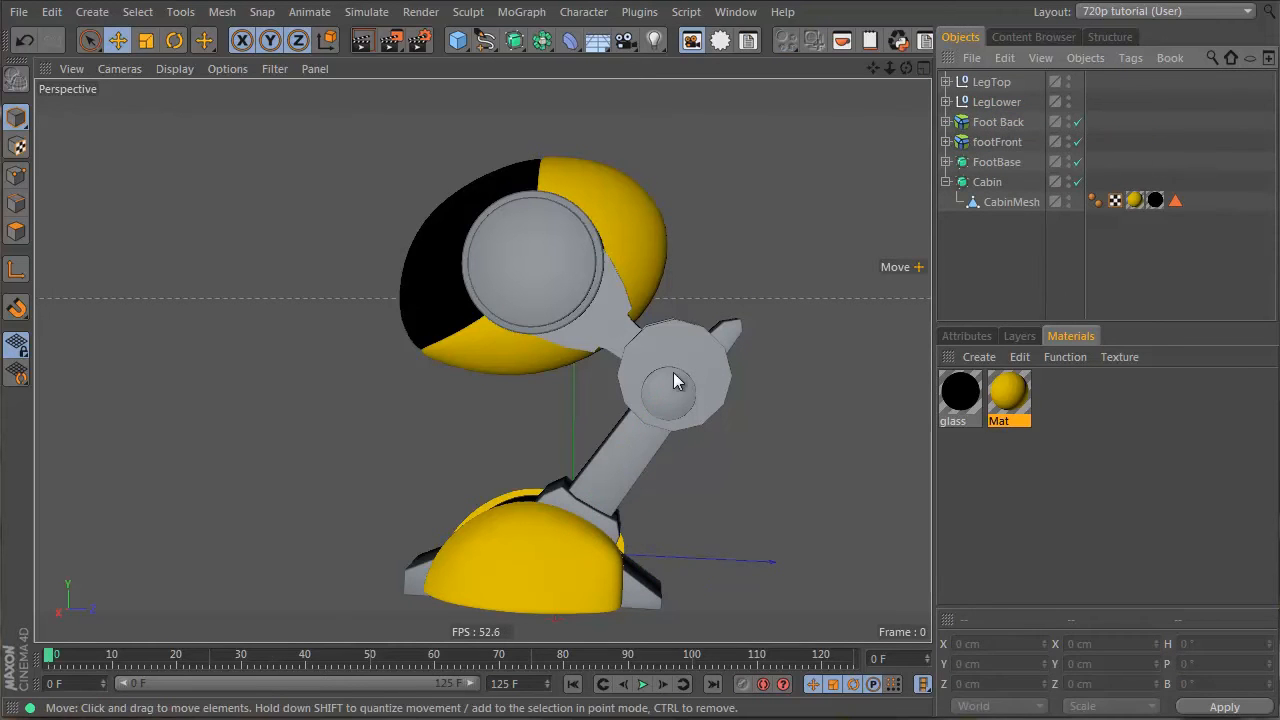
# Step: Place the LegTop null inside a new Subdivision Surface object
pyautogui.click(603, 292)
pyautogui.click(683, 350)
pyautogui.click(620, 300)
pyautogui.scroll(5, 630, 295)
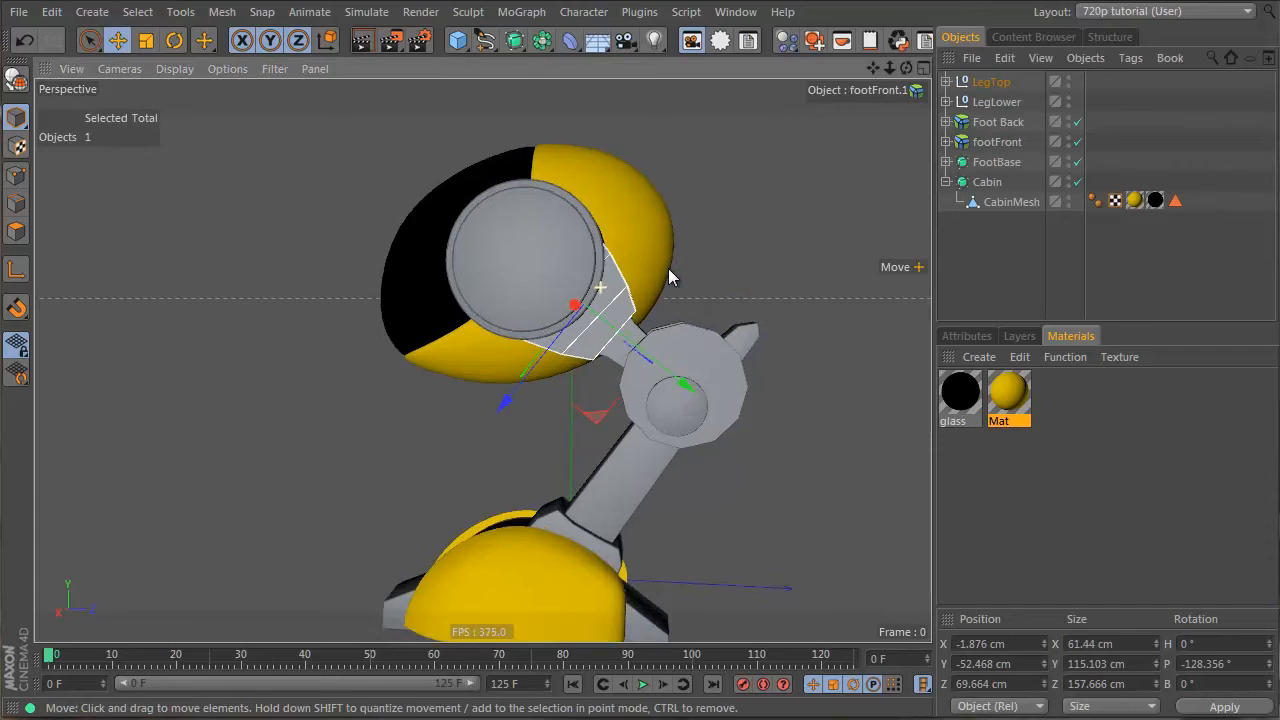
pyautogui.click(980, 84)
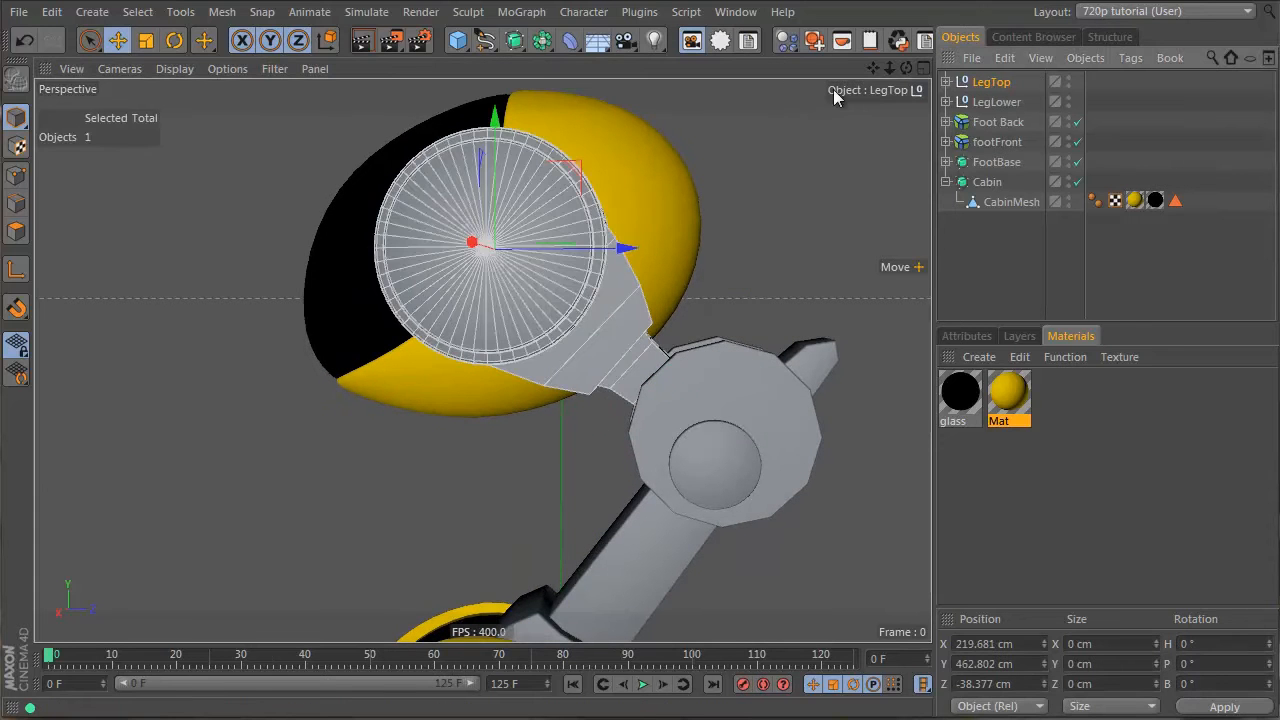
pyautogui.keyDown('alt'); pyautogui.click(513, 41); pyautogui.keyUp('alt')
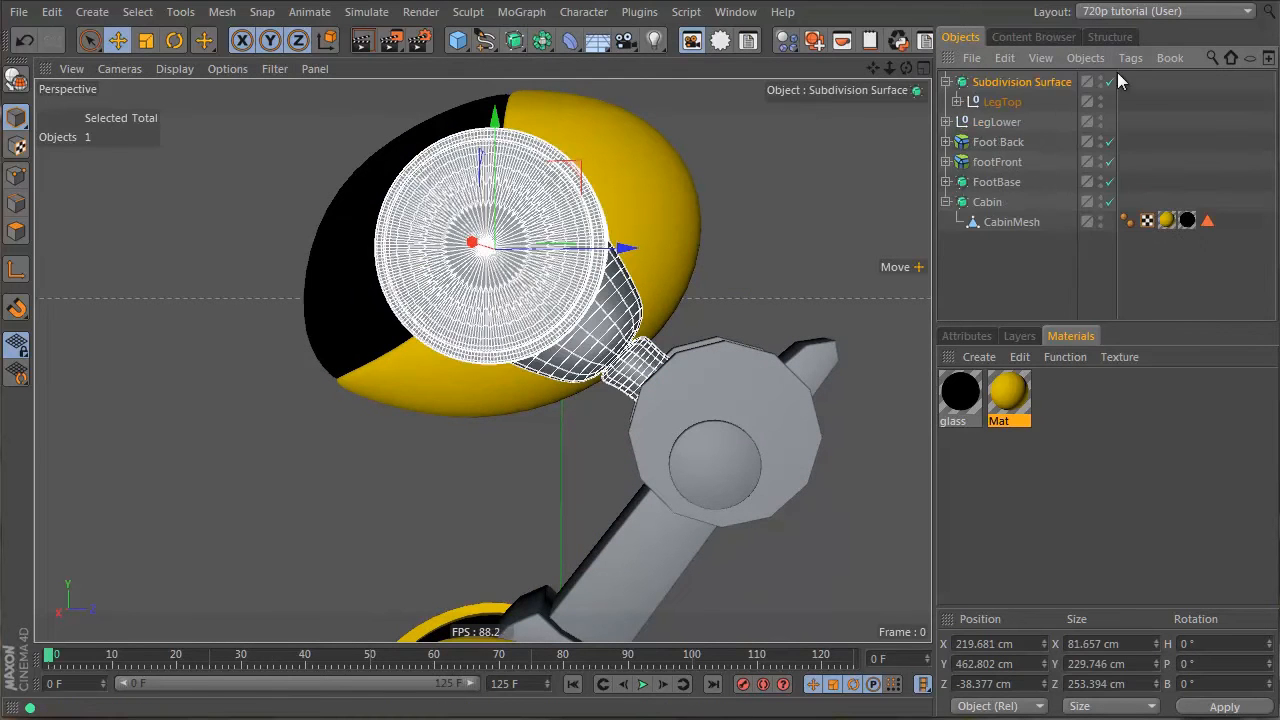
# Step: Place the LegLower null inside its own new Subdivision Surface object
pyautogui.click(946, 121)
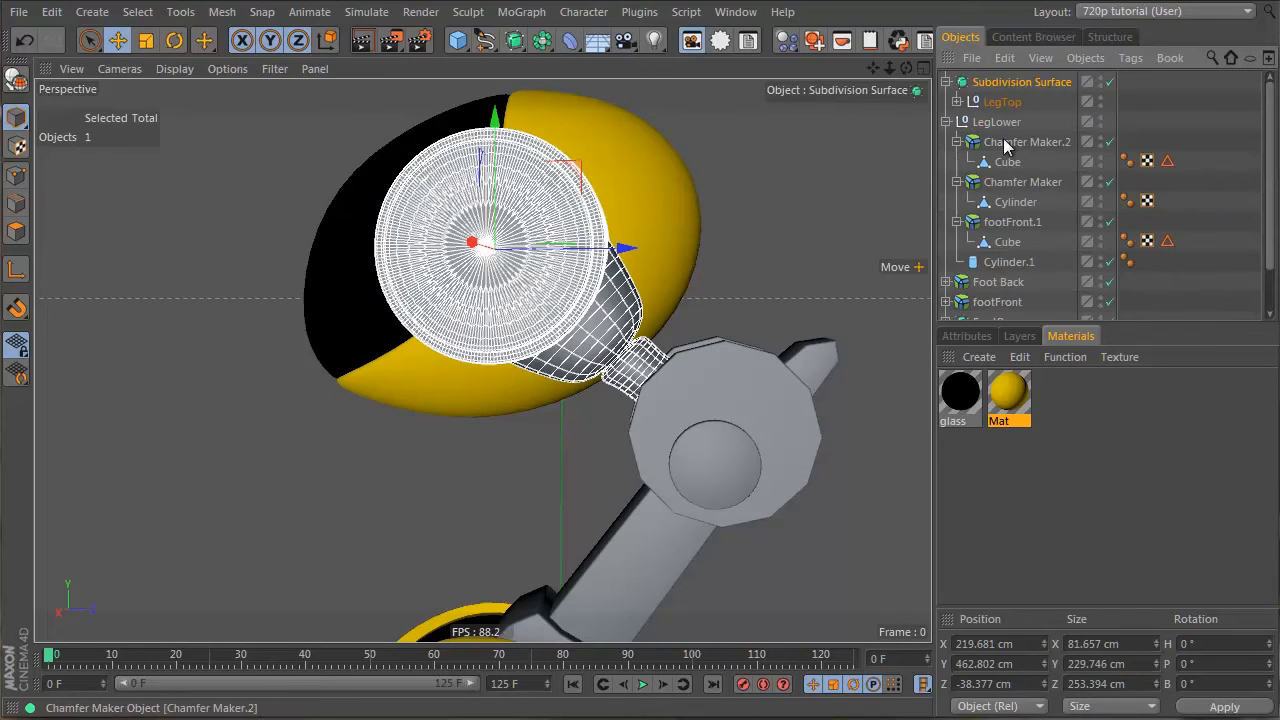
pyautogui.click(997, 121)
pyautogui.keyDown('alt'); pyautogui.click(513, 41); pyautogui.keyUp('alt')
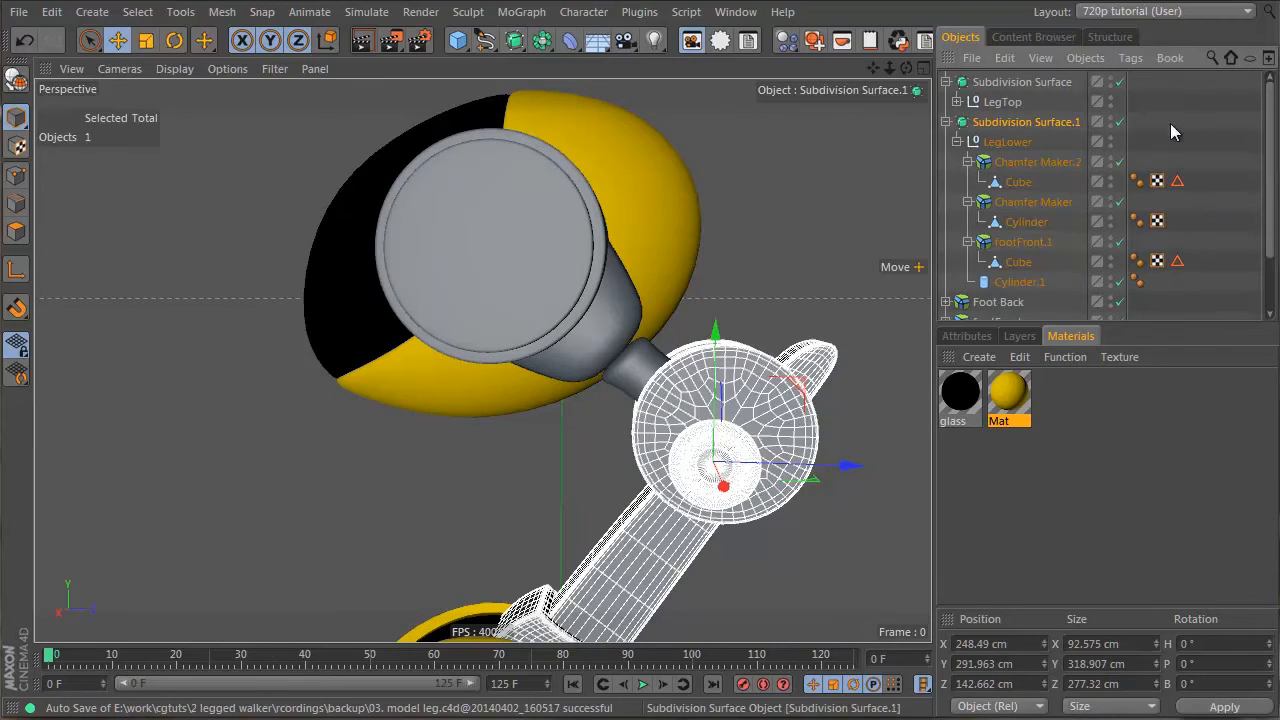
pyautogui.click(1072, 104)
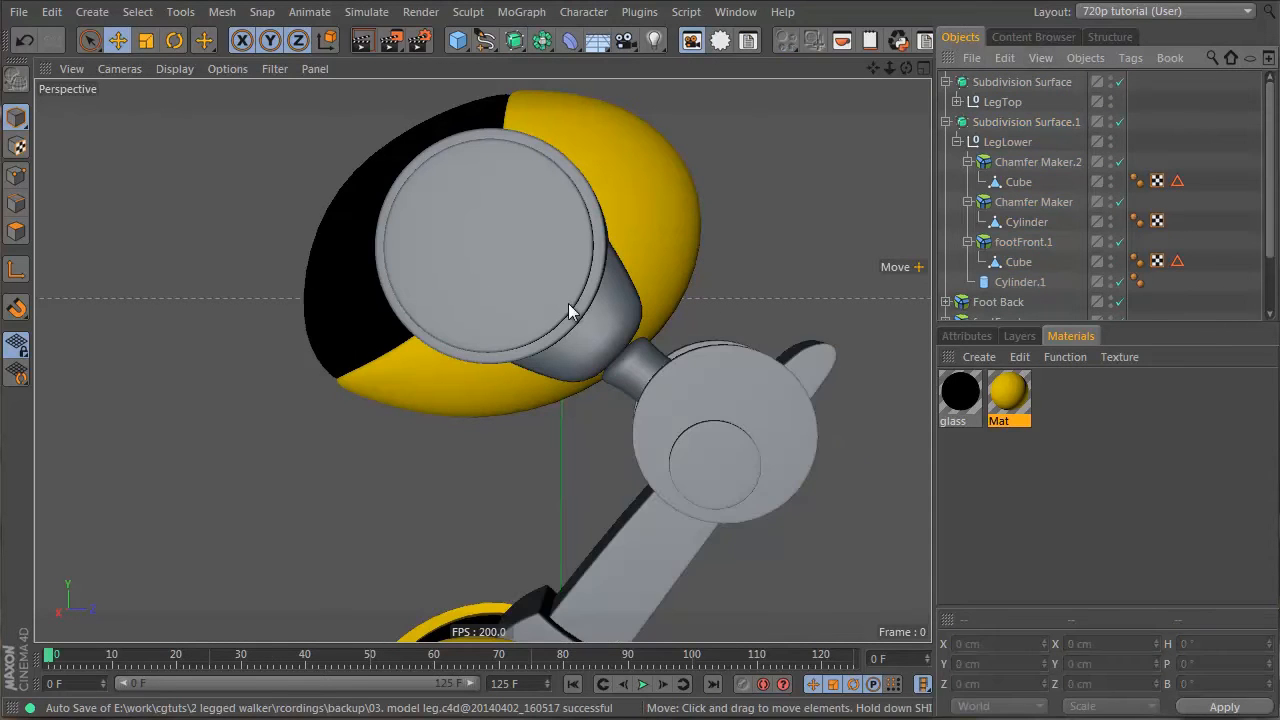
# Step: Restore the saved edge selections on the Cube meshes of both footFront.1 objects inside LegTop, working in edge mode
pyautogui.keyDown('alt'); pyautogui.moveTo(568, 303); pyautogui.dragTo(425, 310); pyautogui.keyUp('alt')
pyautogui.click(545, 335)
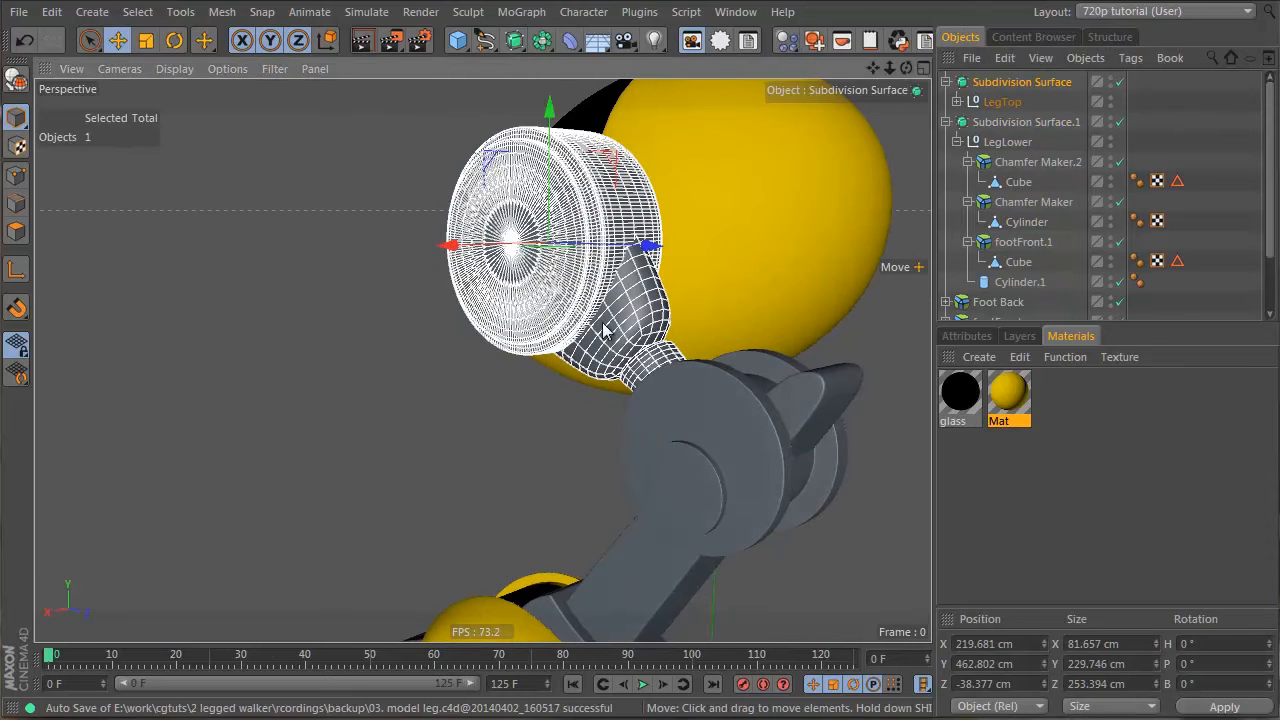
pyautogui.click(958, 102)
pyautogui.click(1021, 143)
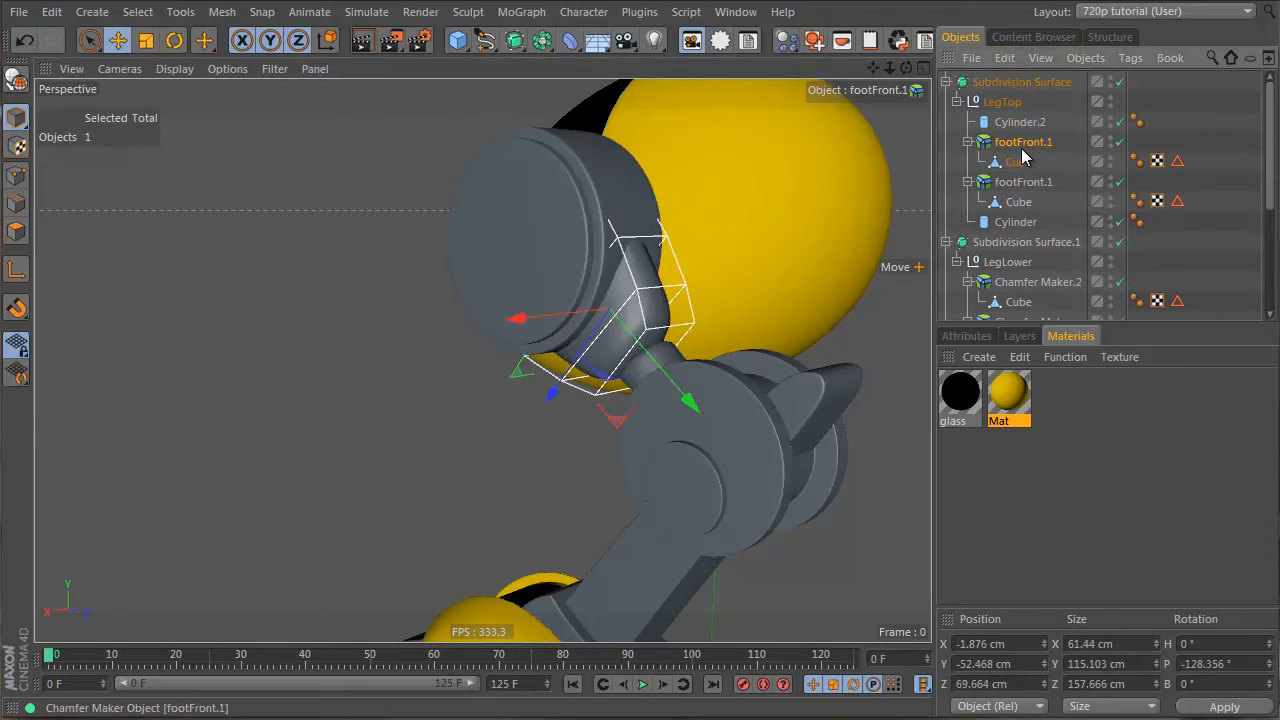
pyautogui.click(1016, 162)
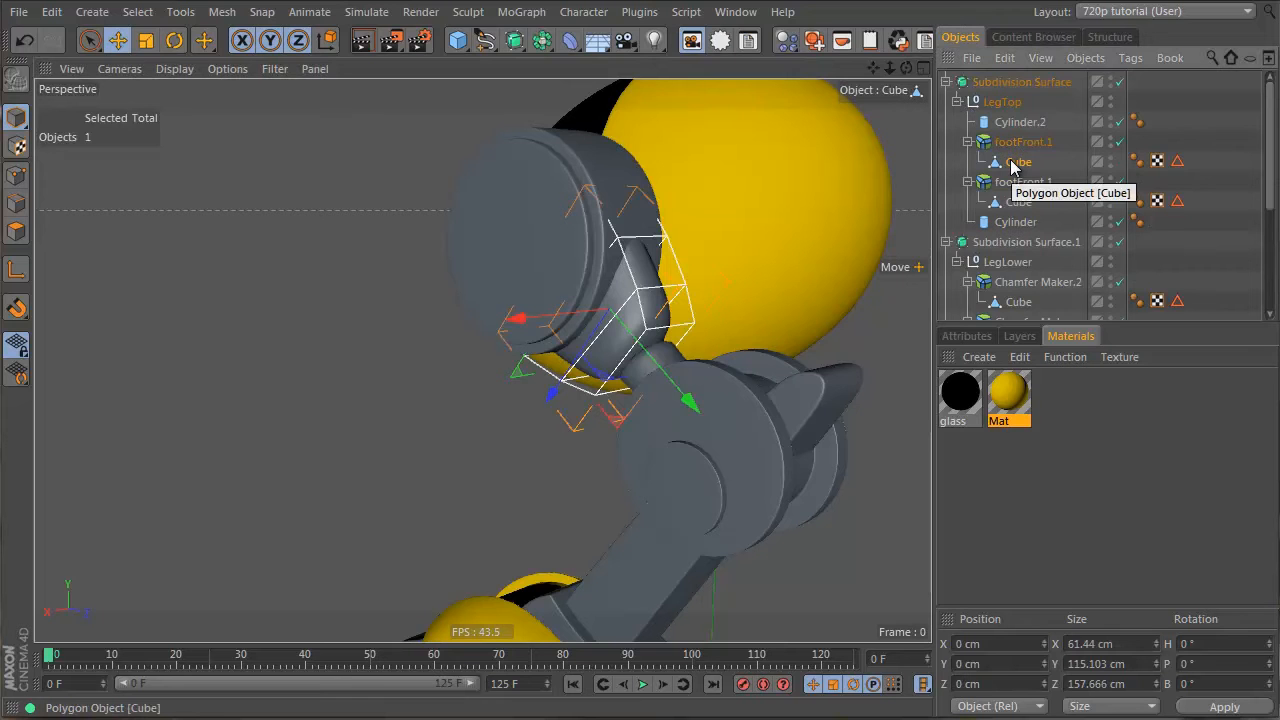
pyautogui.press('Return')
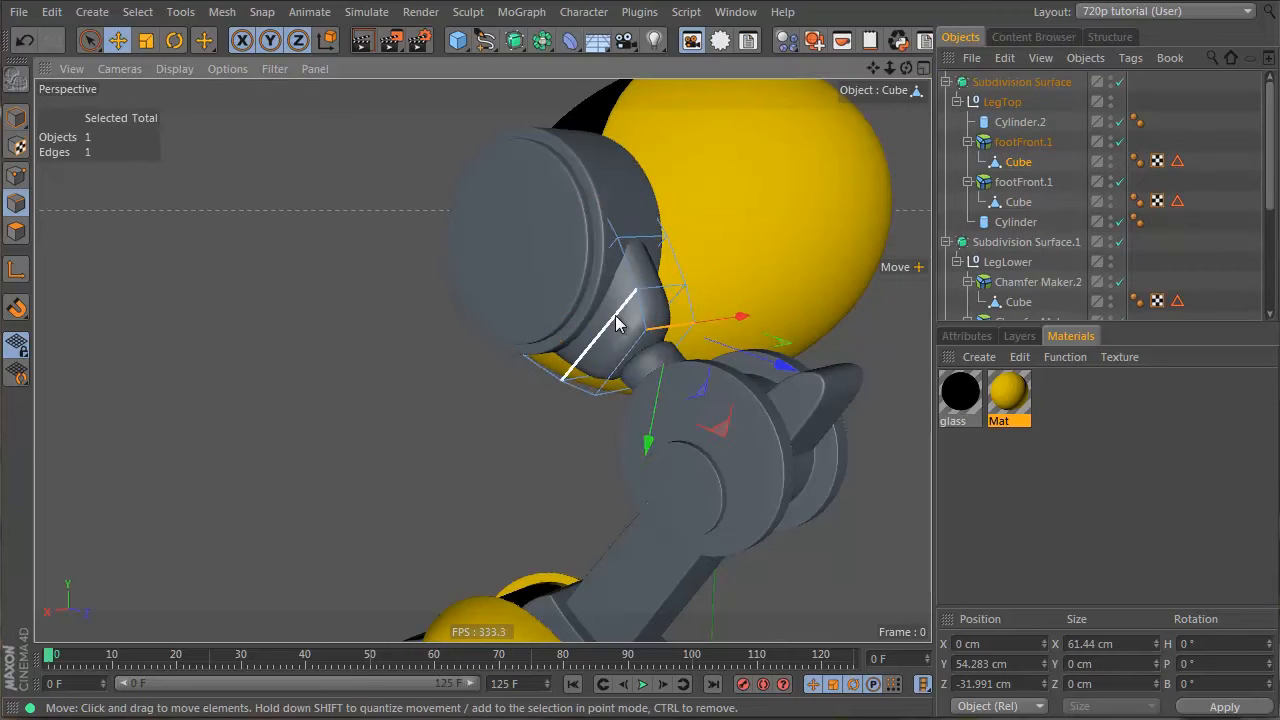
pyautogui.scroll(8, 617, 322)
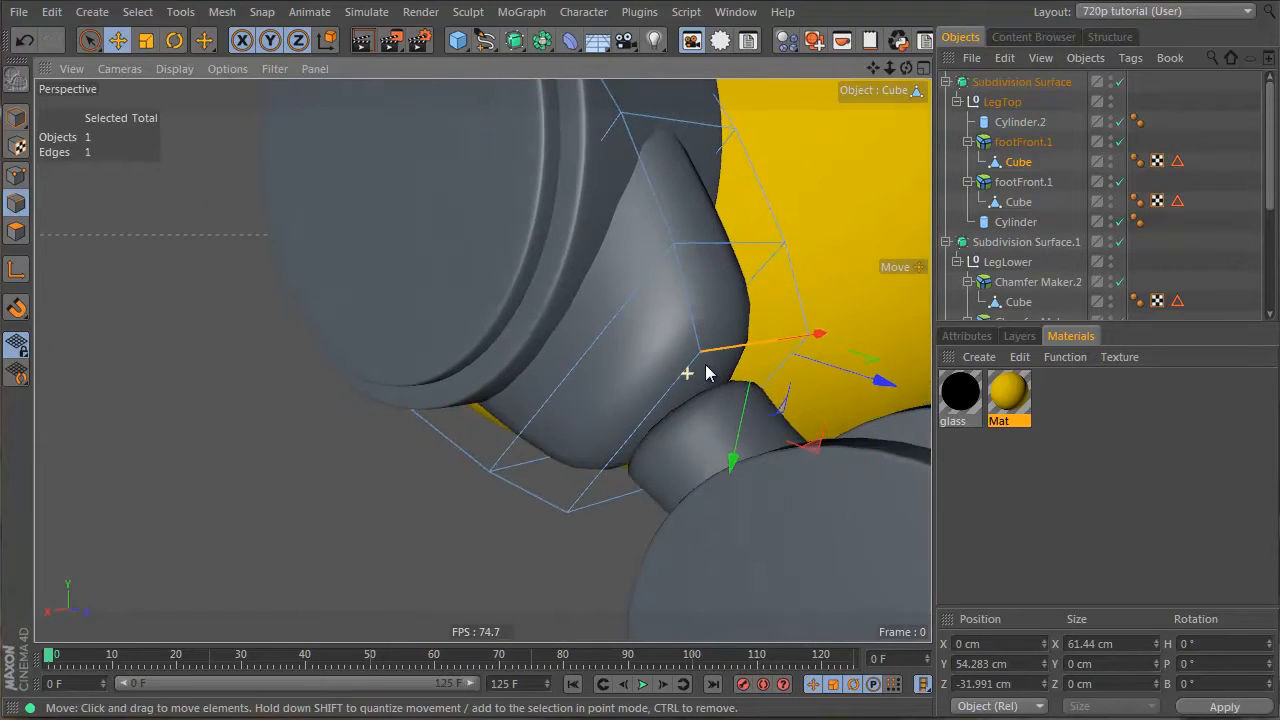
pyautogui.keyDown('alt'); pyautogui.moveTo(706, 366); pyautogui.dragTo(729, 360); pyautogui.keyUp('alt')
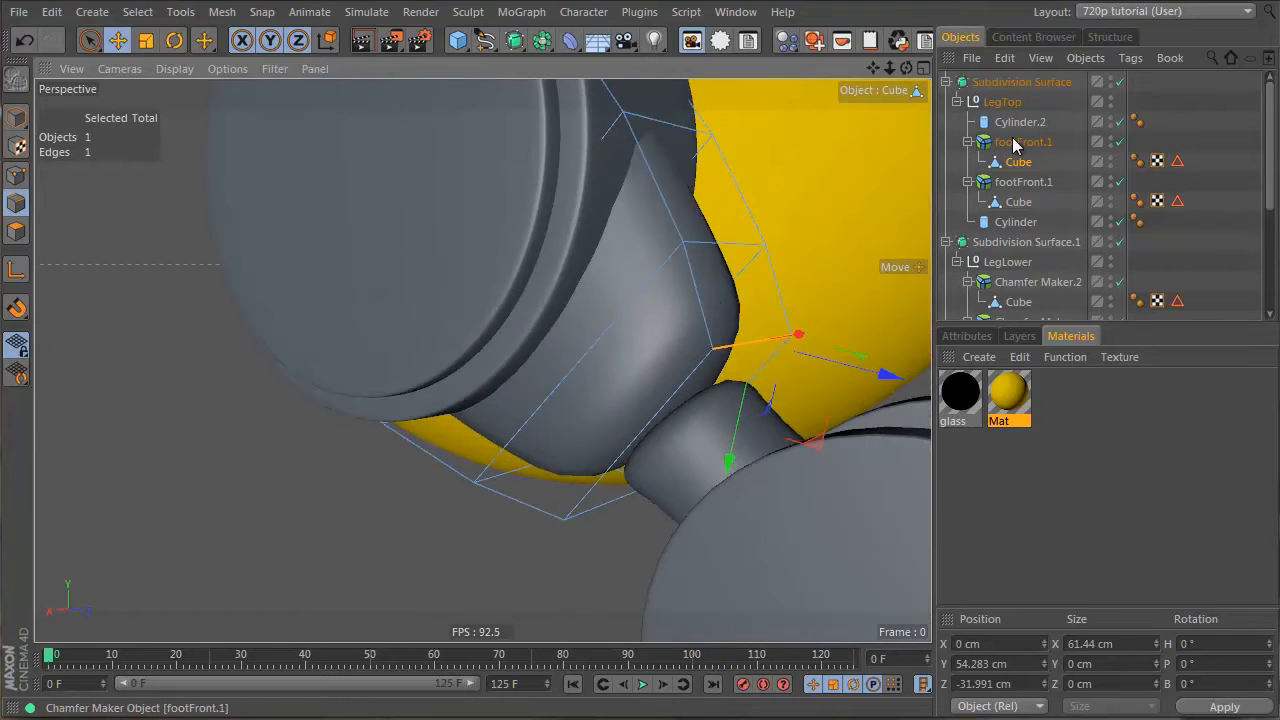
pyautogui.doubleClick(1178, 162)
pyautogui.doubleClick(1180, 204)
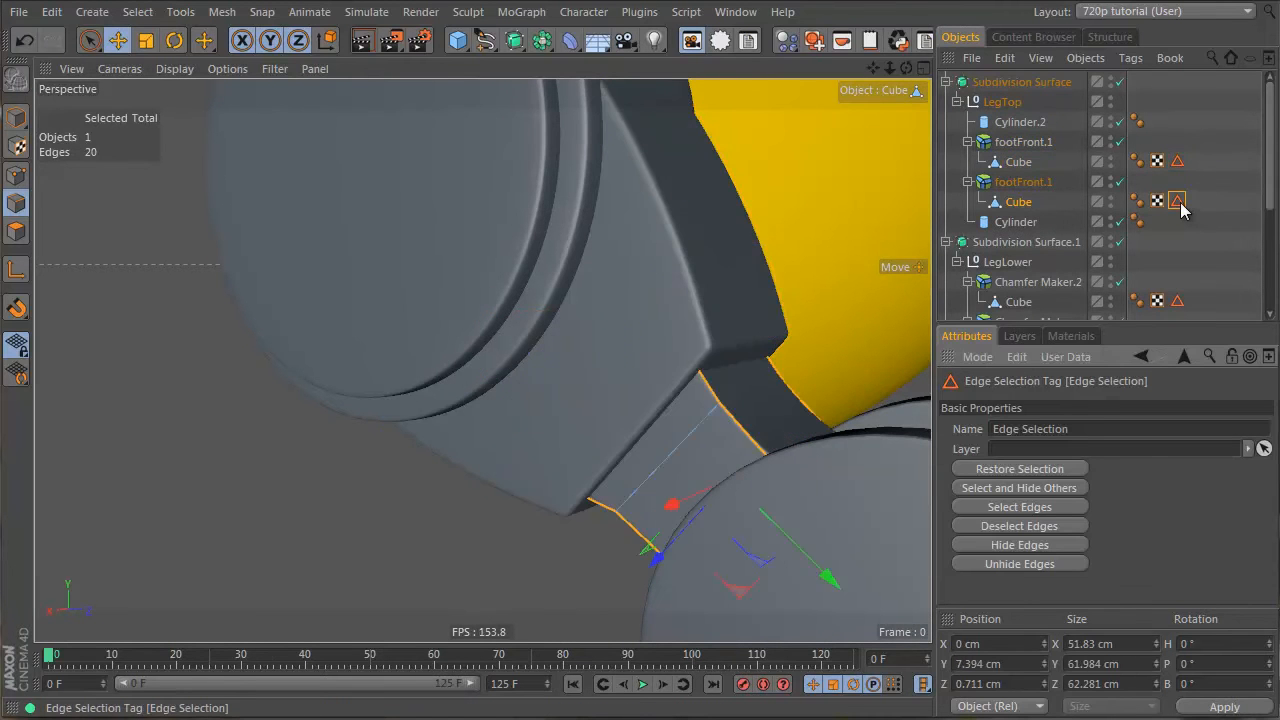
pyautogui.click(1217, 175)
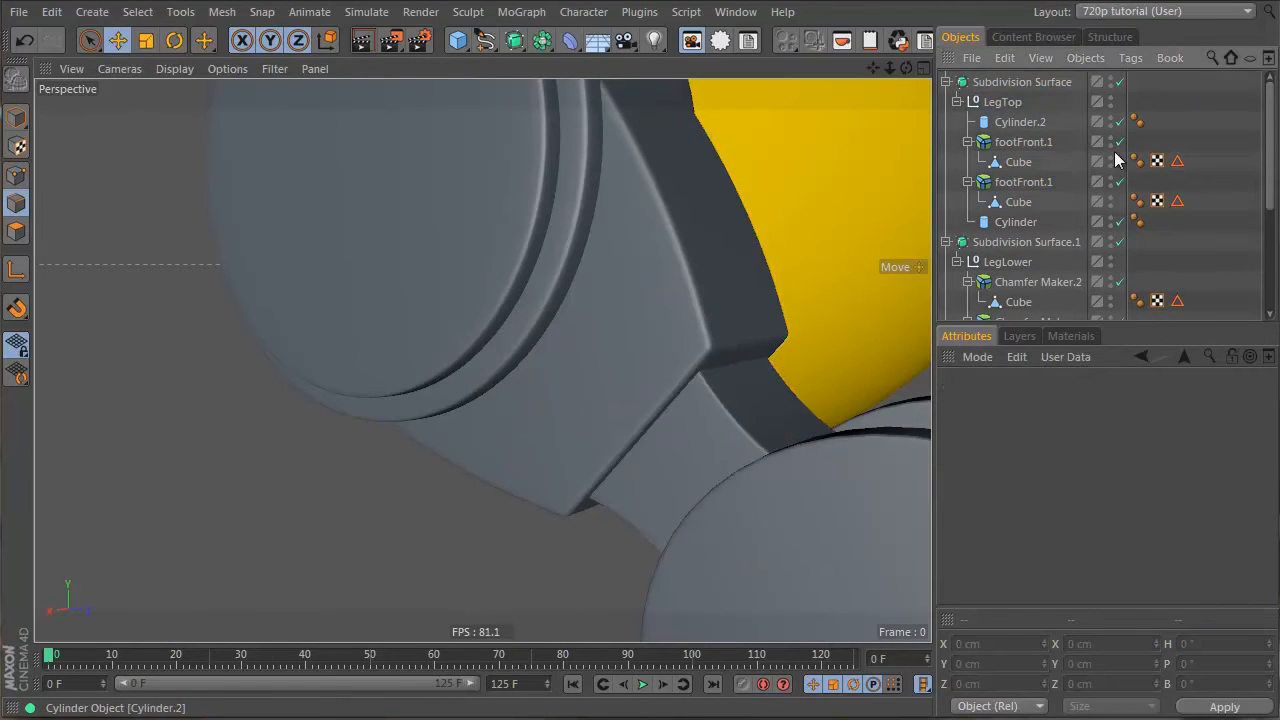
# Step: Collapse the Subdivision Surface and Subdivision Surface.1 hierarchies in the object list
pyautogui.keyDown('alt'); pyautogui.moveTo(391, 415); pyautogui.dragTo(560, 508); pyautogui.keyUp('alt')
pyautogui.click(560, 508)
pyautogui.click(1070, 178)
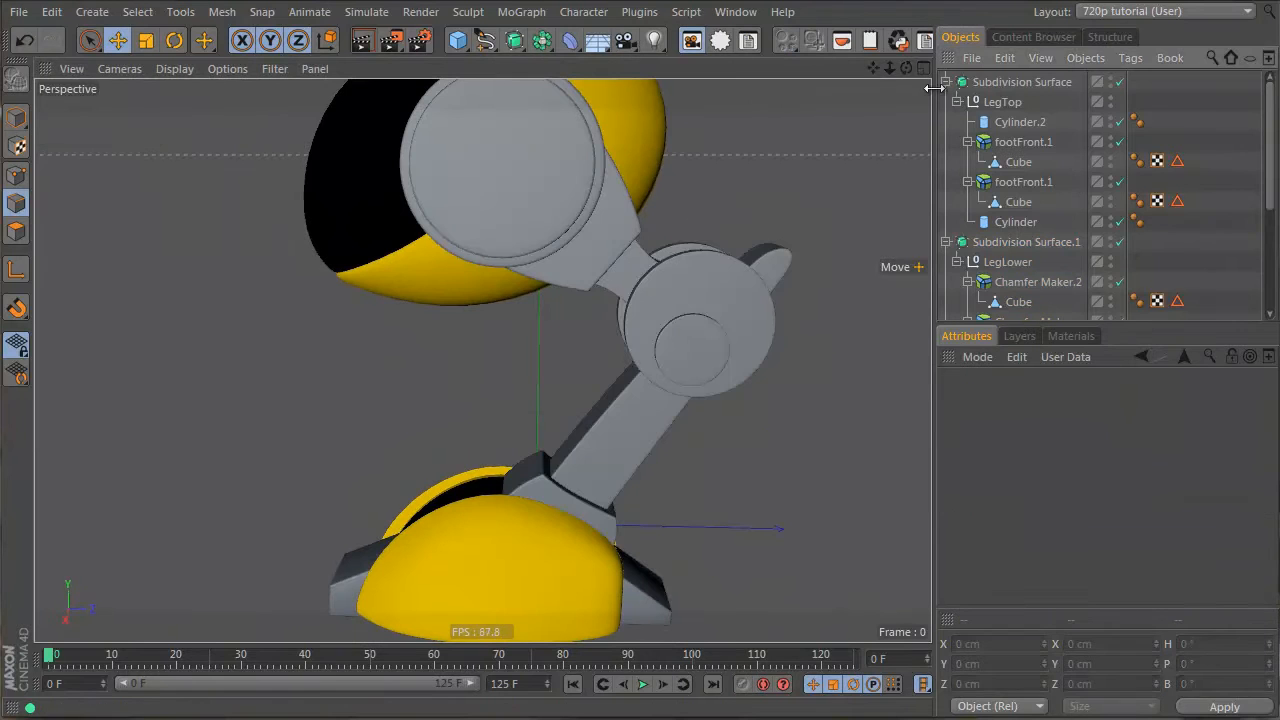
pyautogui.click(946, 83)
pyautogui.click(947, 102)
pyautogui.click(1020, 102)
pyautogui.click(1020, 82)
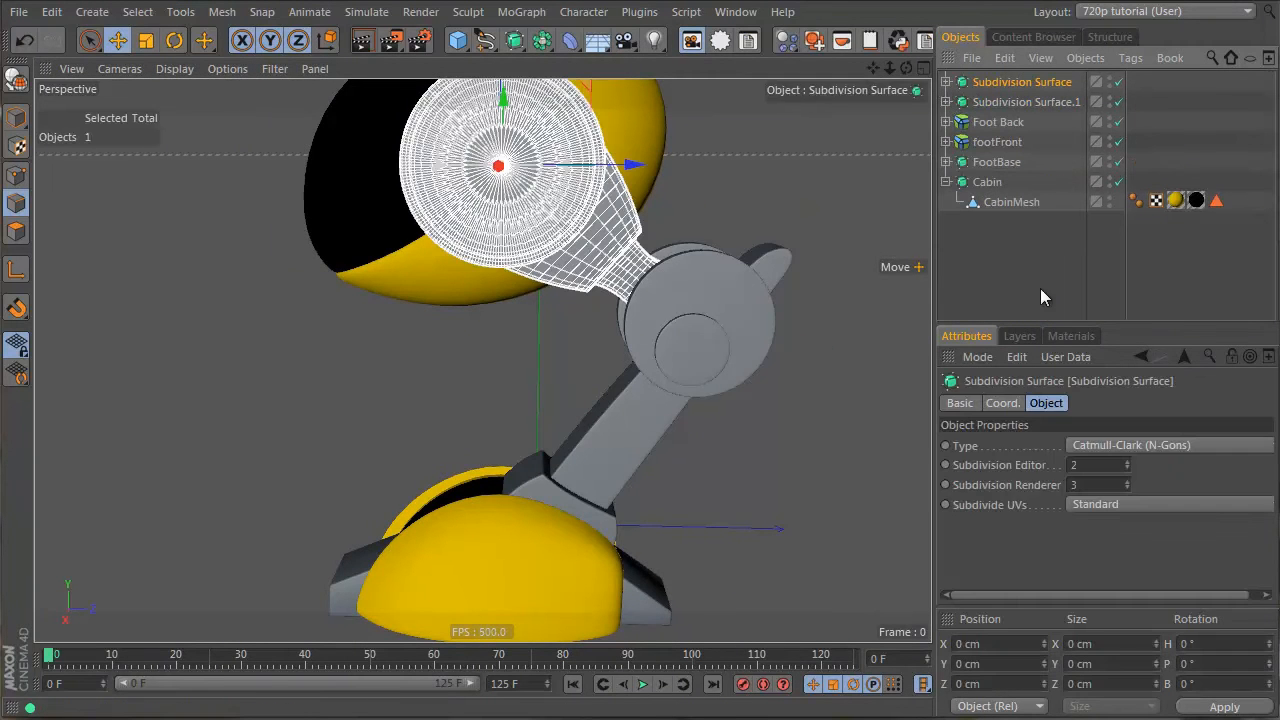
pyautogui.click(1043, 294)
# Step: Group the FootBase object into a new null
pyautogui.keyDown('alt'); pyautogui.moveTo(543, 537); pyautogui.dragTo(618, 420, button='middle'); pyautogui.keyUp('alt')
pyautogui.keyDown('alt'); pyautogui.moveTo(588, 345); pyautogui.dragTo(580, 462, button='middle'); pyautogui.keyUp('alt')
pyautogui.click(448, 543)
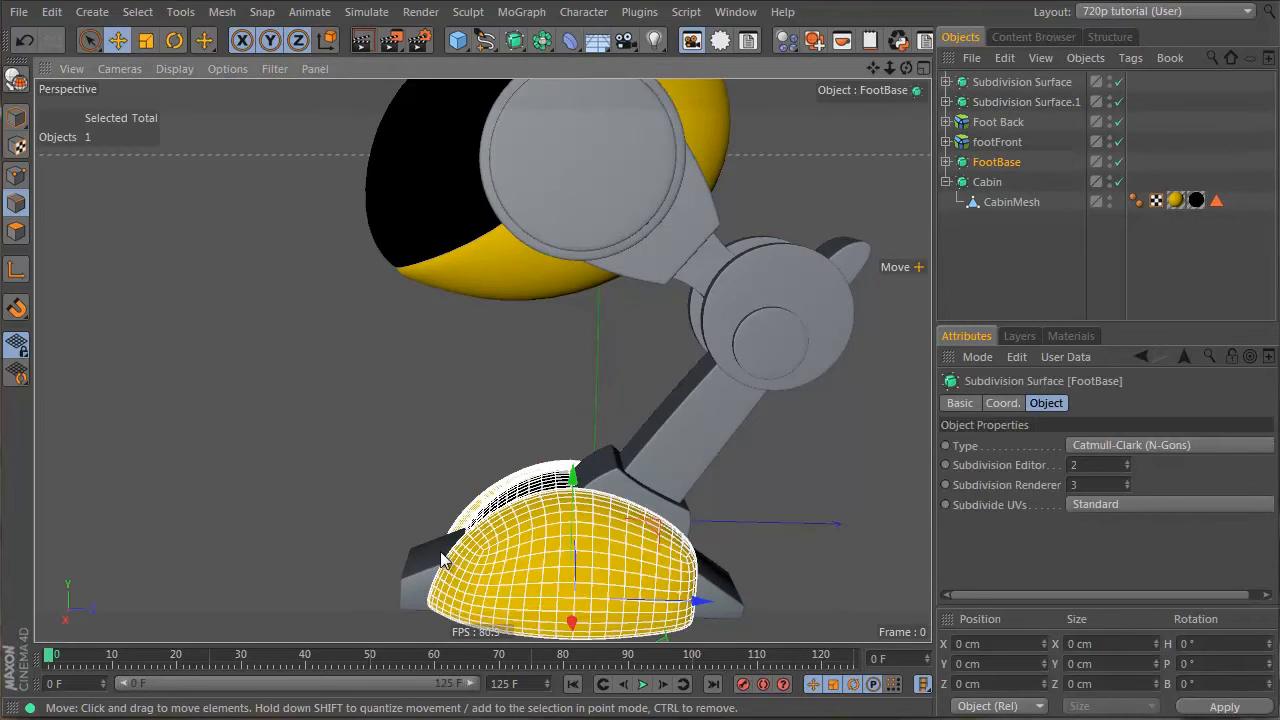
pyautogui.click(1097, 269)
pyautogui.click(970, 168)
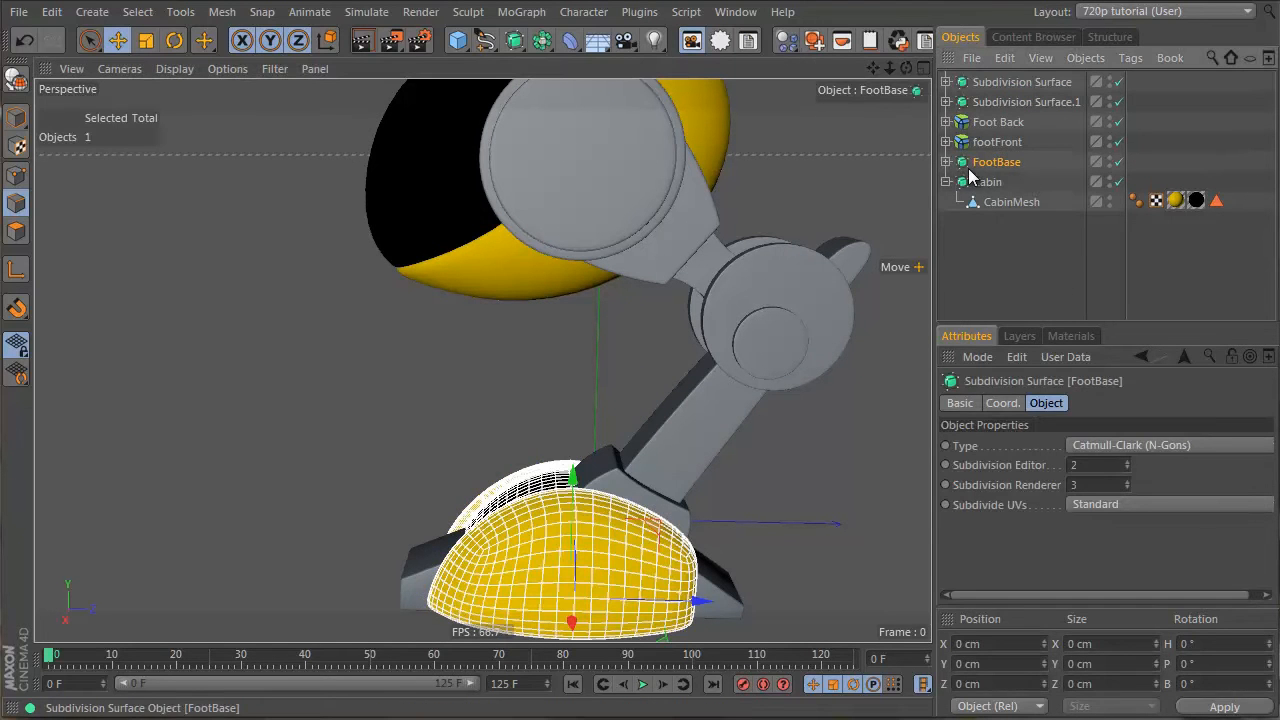
pyautogui.keyDown('ctrl'); pyautogui.click(987, 143); pyautogui.keyUp('ctrl')
pyautogui.keyDown('ctrl'); pyautogui.click(998, 123); pyautogui.keyUp('ctrl')
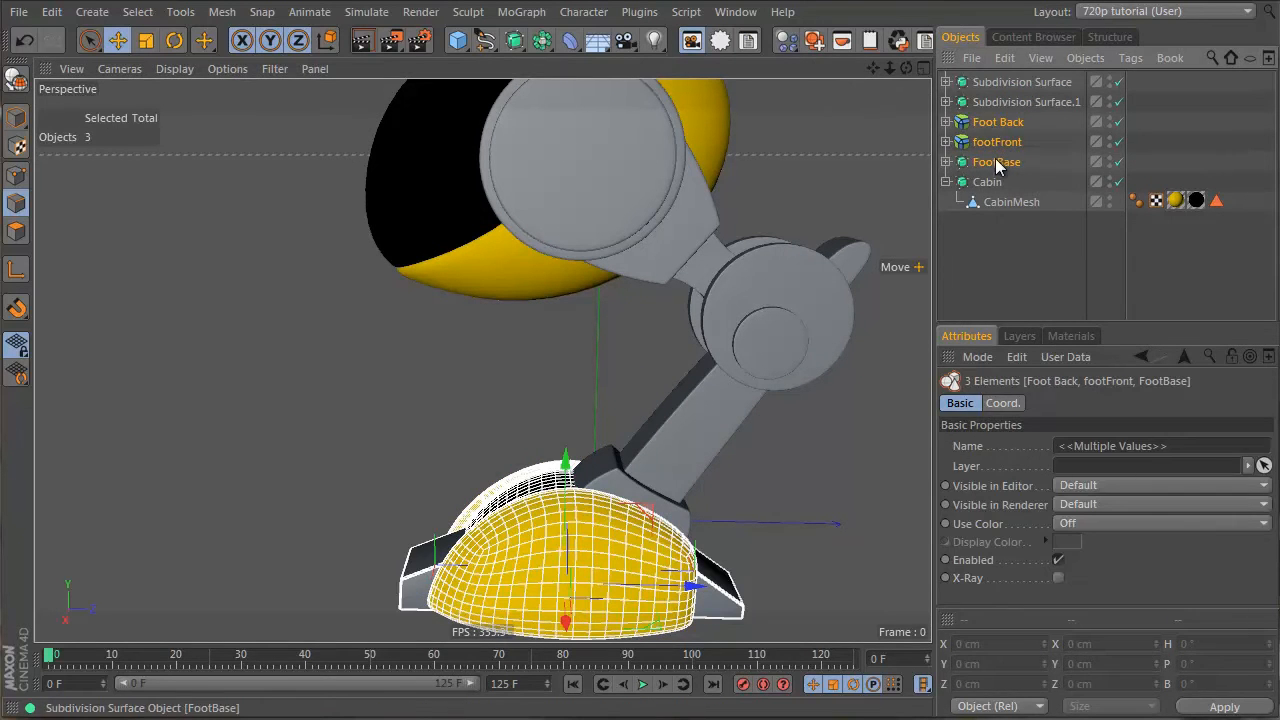
pyautogui.click(996, 163)
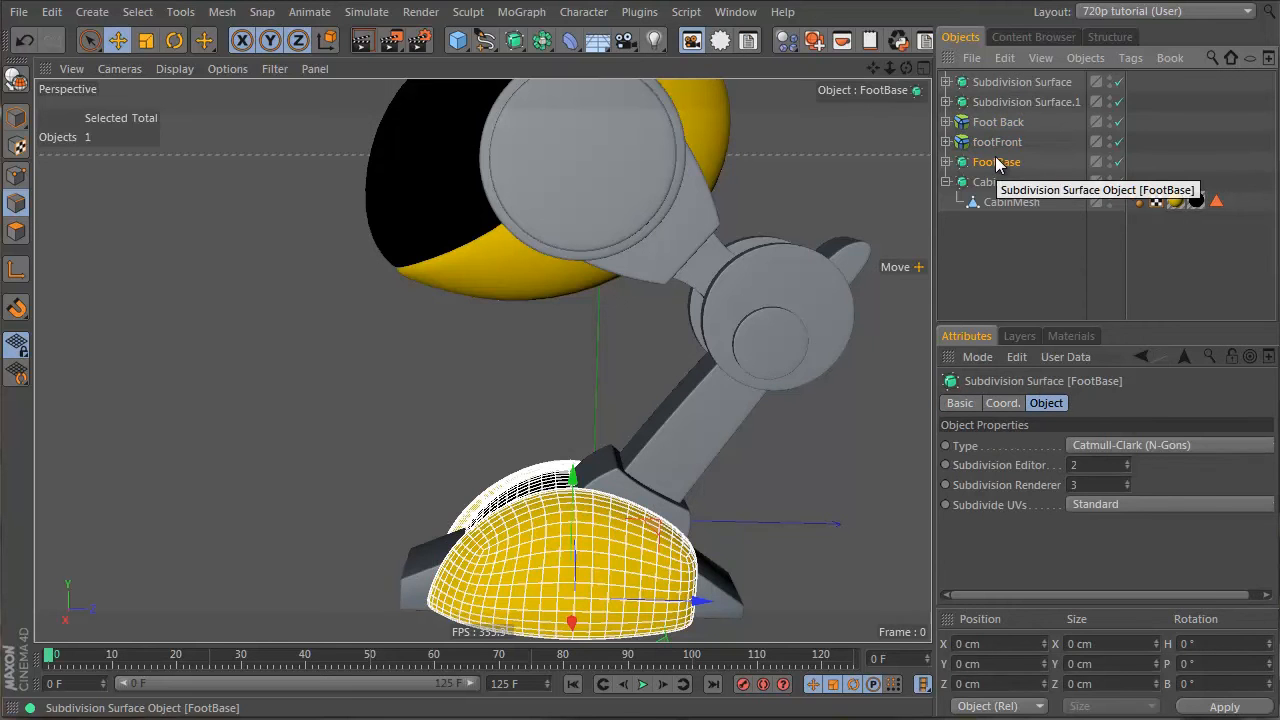
pyautogui.hotkey('alt', 'g')
# Step: Move Foot Back and footFront into the null that holds FootBase
pyautogui.click(998, 122)
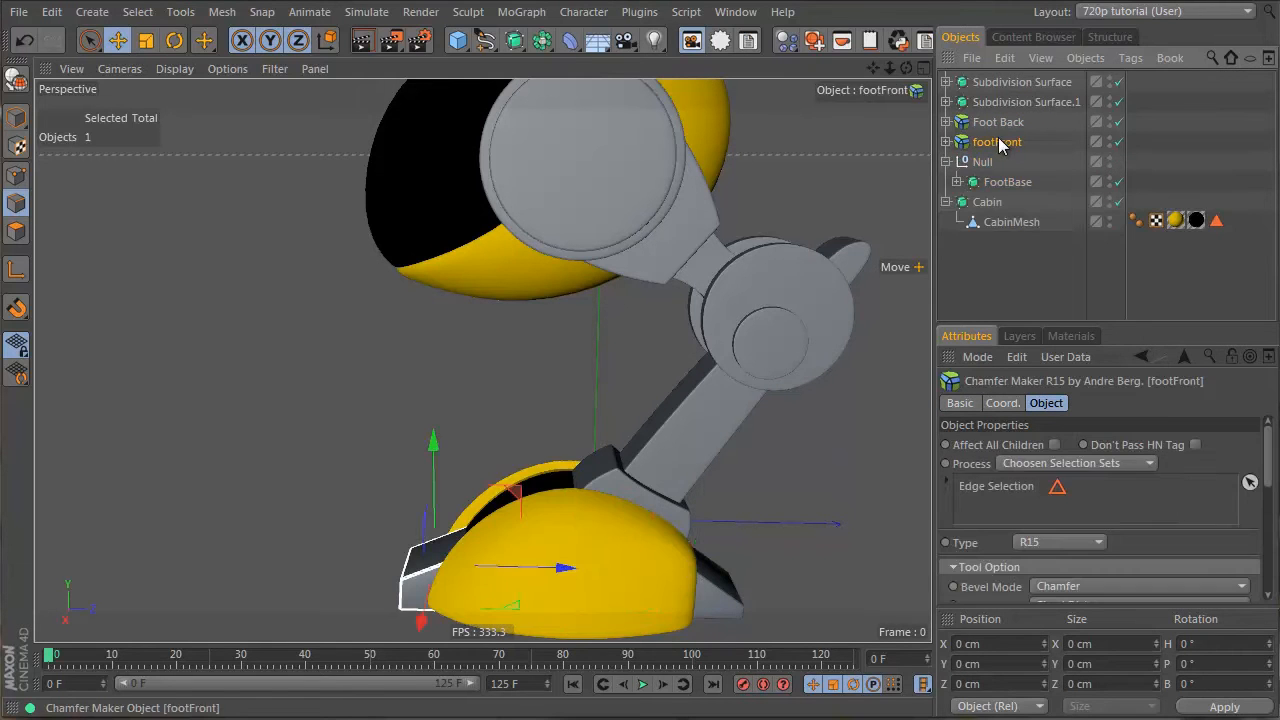
pyautogui.keyDown('ctrl'); pyautogui.click(987, 143); pyautogui.keyUp('ctrl')
pyautogui.moveTo(985, 178); pyautogui.dragTo(985, 162)
# Step: Rename the null holding the foot parts as Foot and collapse it
pyautogui.click(990, 121)
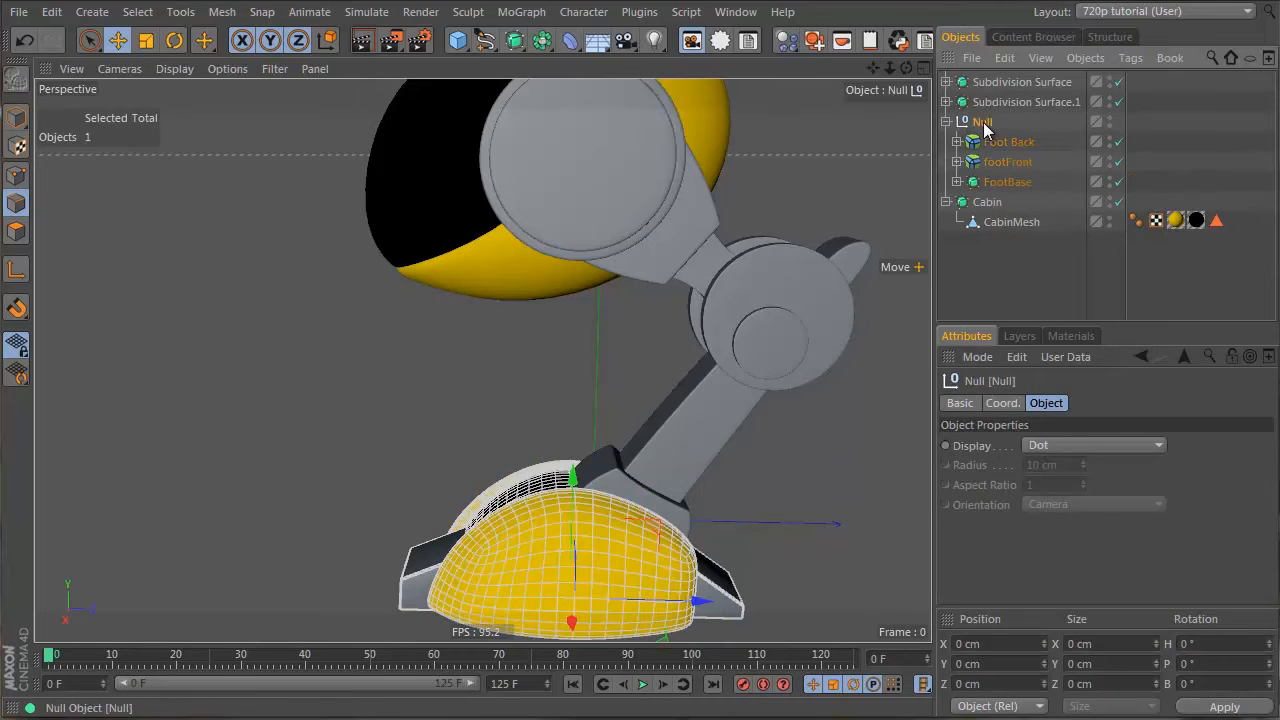
pyautogui.write('Foot')
pyautogui.press('Return')
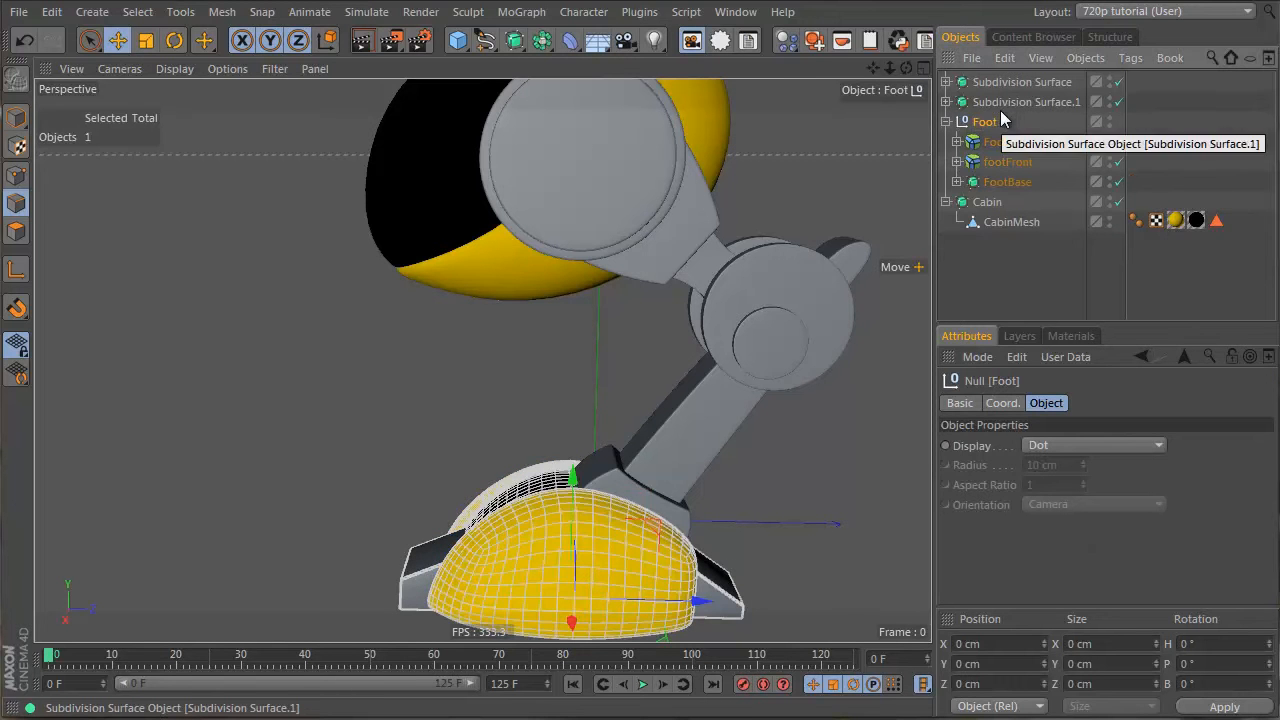
pyautogui.click(946, 121)
pyautogui.click(1036, 206)
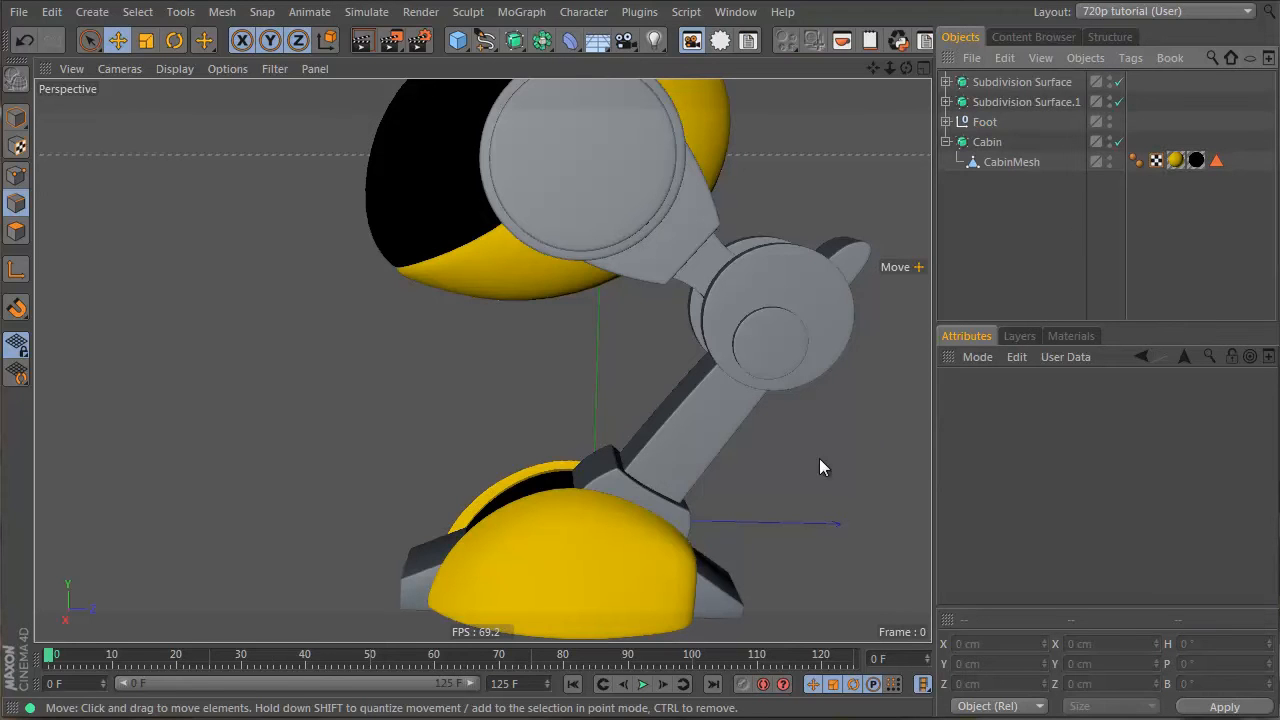
pyautogui.click(1020, 82)
pyautogui.click(1033, 101)
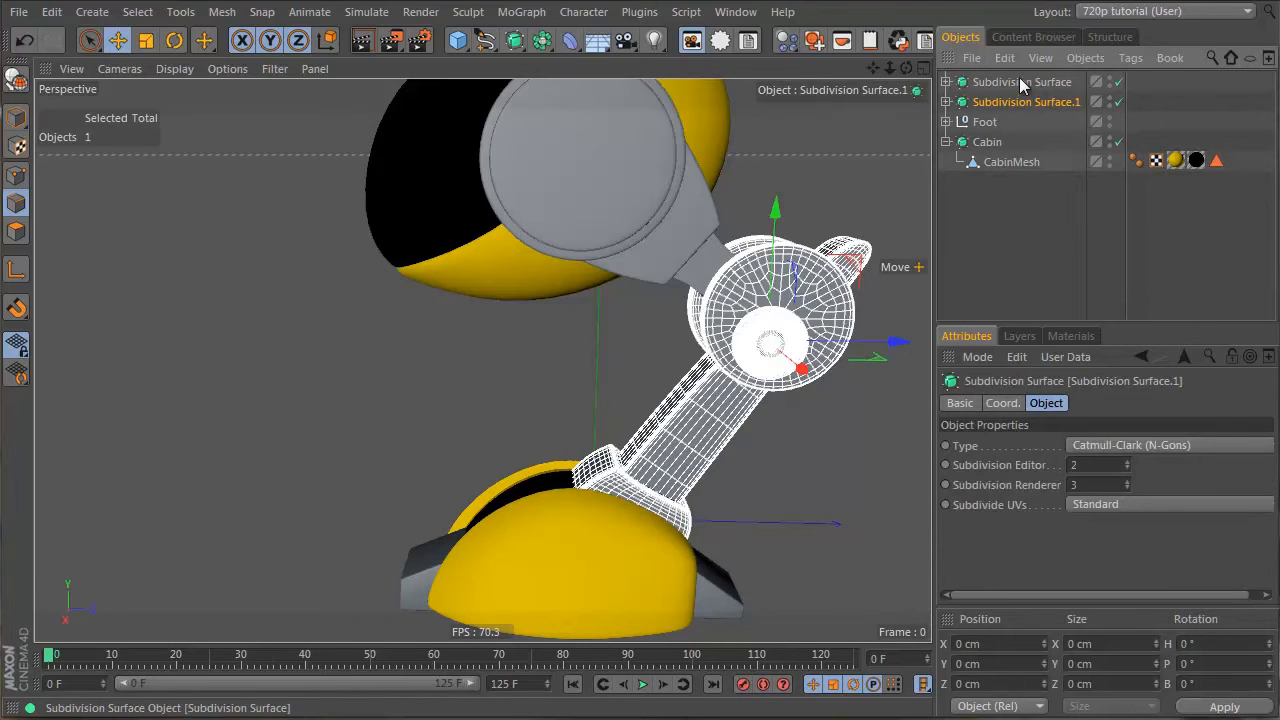
pyautogui.click(985, 121)
pyautogui.keyDown('alt'); pyautogui.moveTo(600, 430); pyautogui.dragTo(380, 517); pyautogui.keyUp('alt')
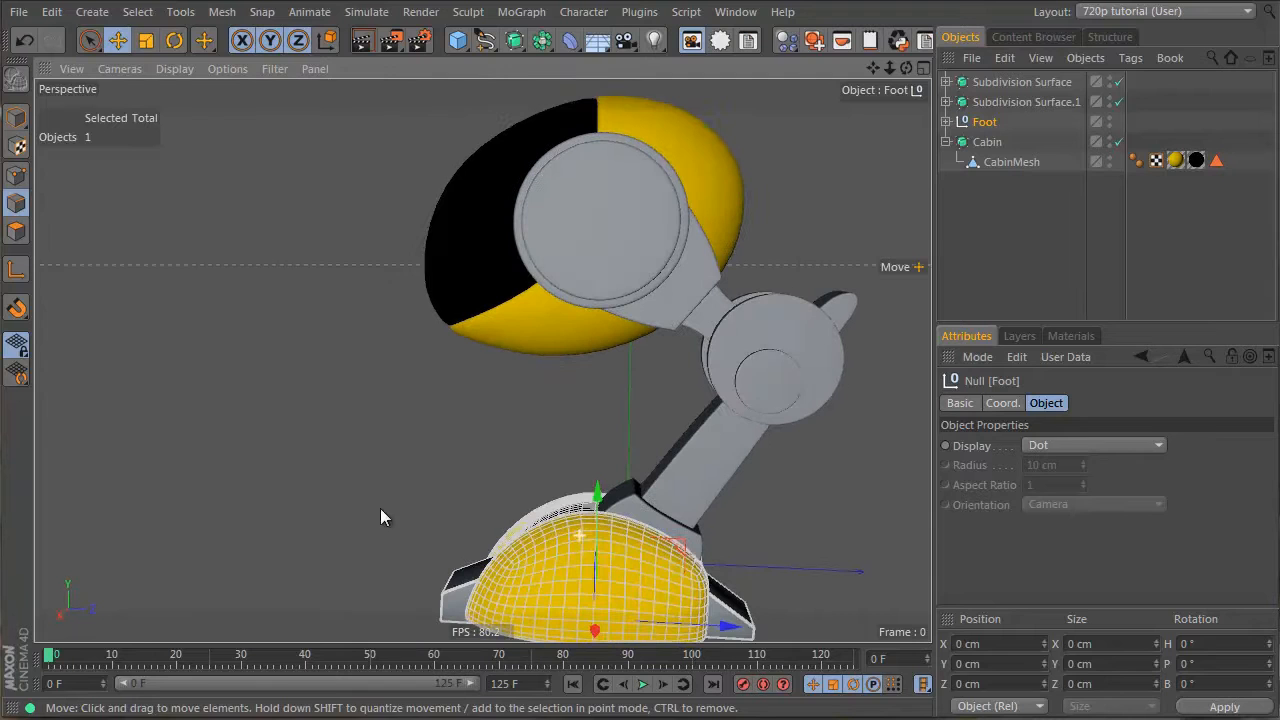
# Step: Apply the yellow material Mat to both Subdivision Surface and Subdivision Surface.1
pyautogui.click(994, 310)
pyautogui.click(1068, 336)
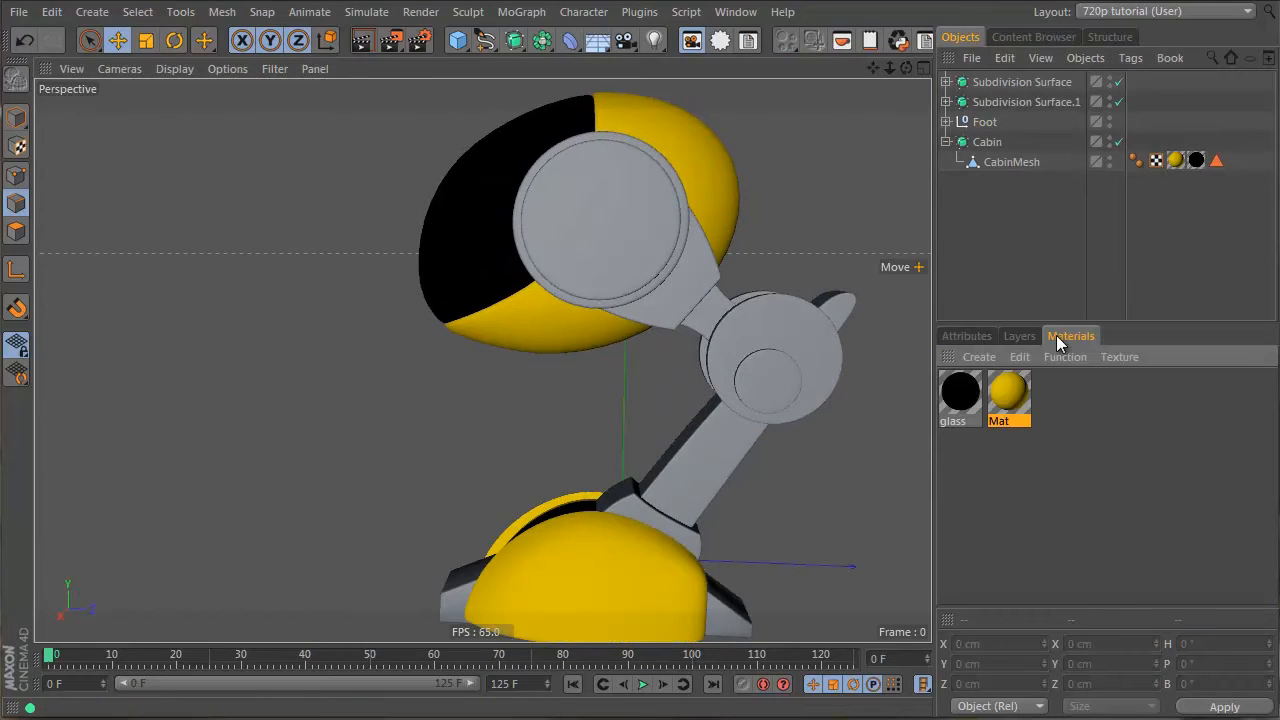
pyautogui.moveTo(1023, 91); pyautogui.dragTo(1031, 104)
# Step: Rename Subdivision Surface as Leg Upper and Subdivision Surface.1 as Leg Lower
pyautogui.doubleClick(1024, 82)
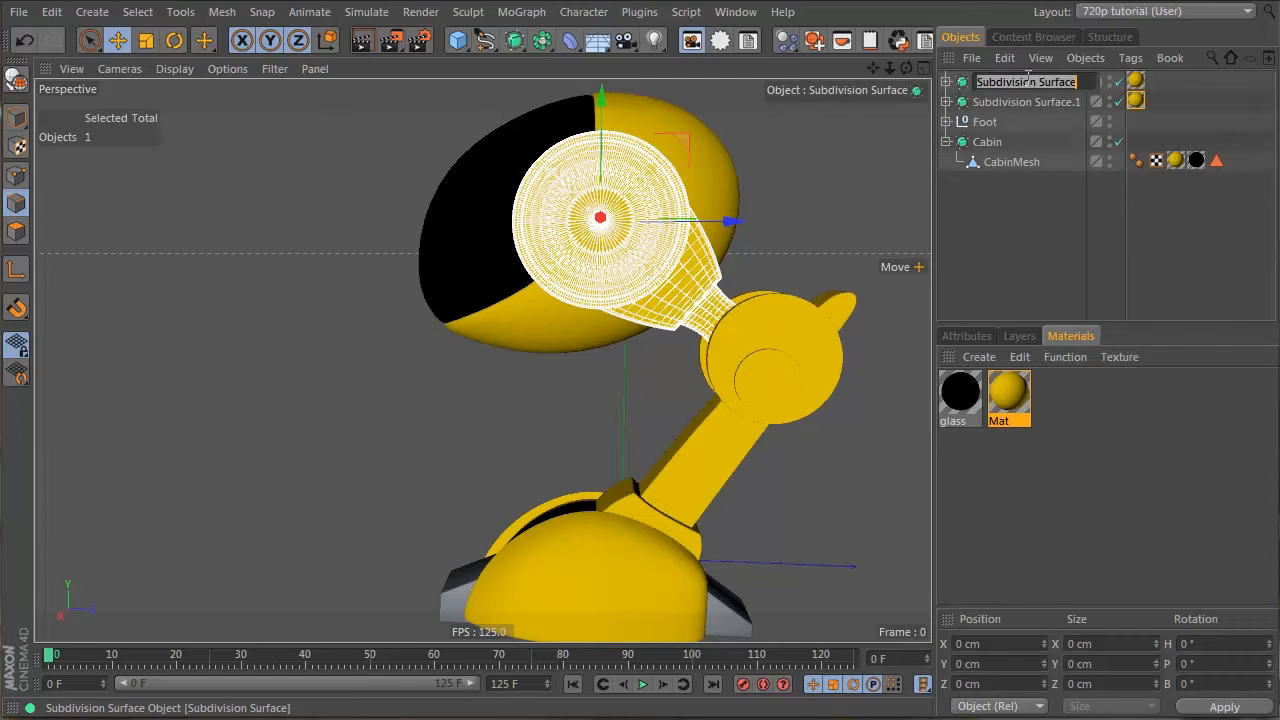
pyautogui.write('Leg Upper')
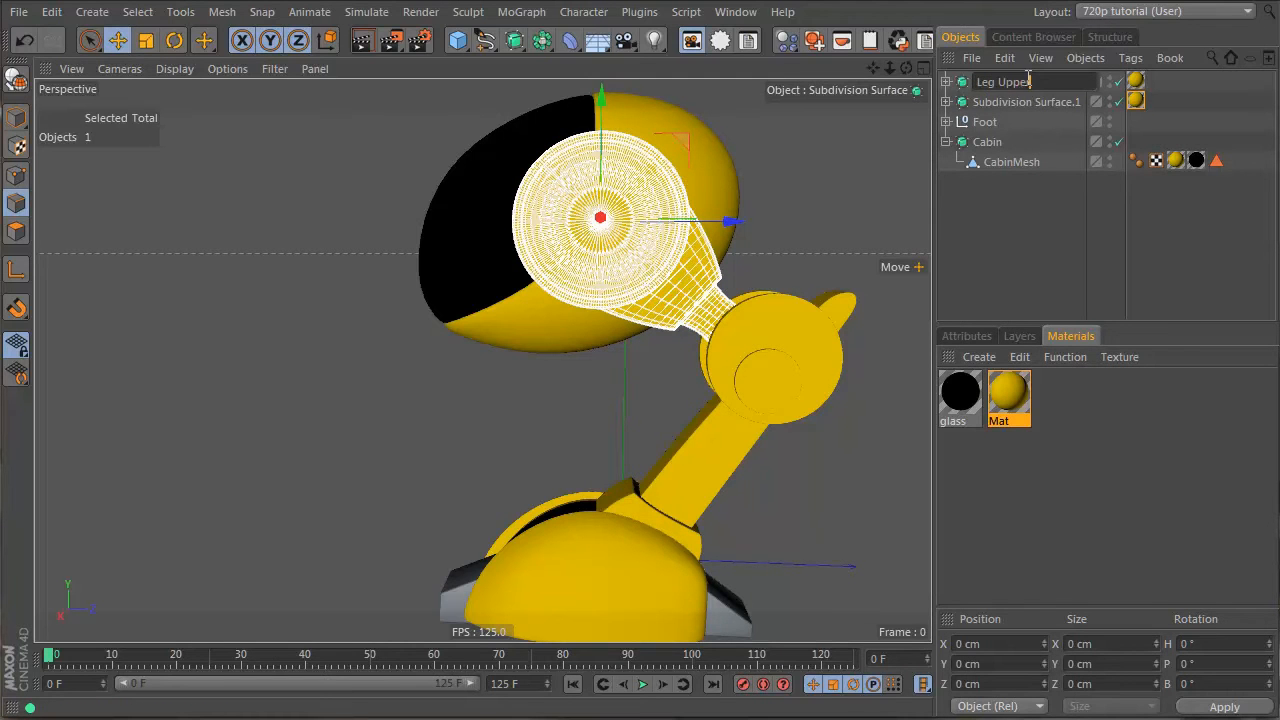
pyautogui.press('Return')
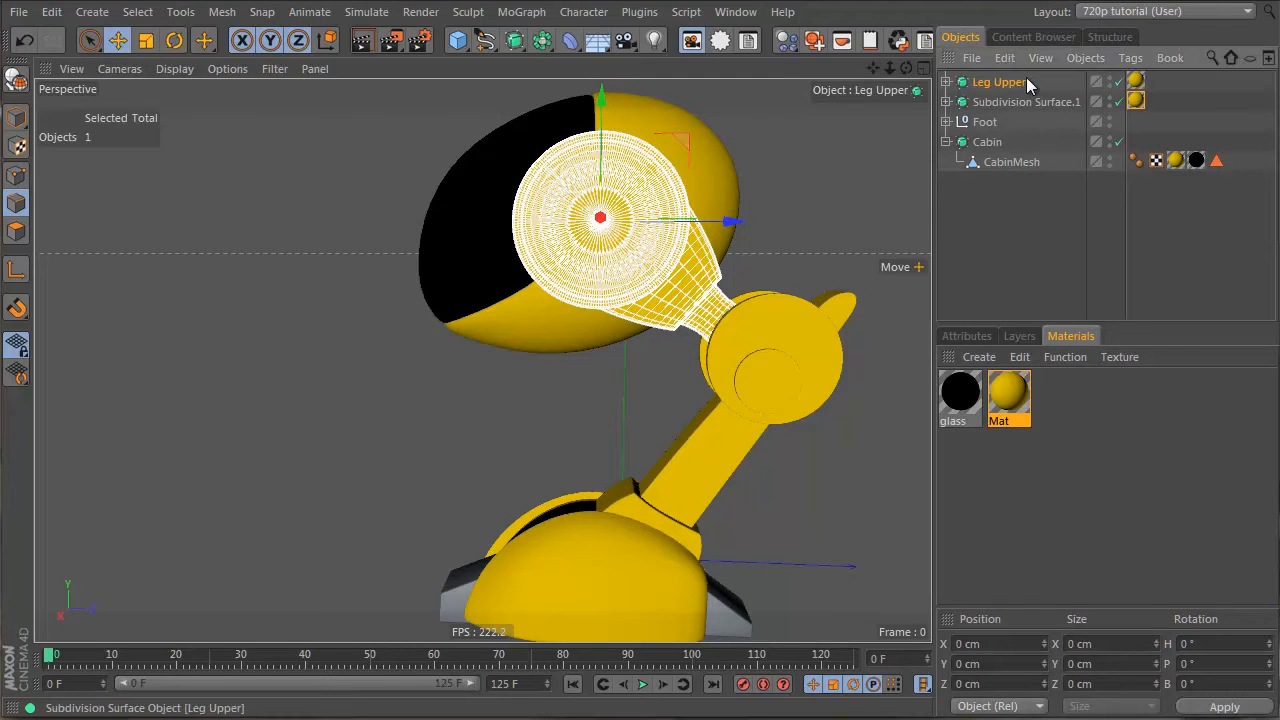
pyautogui.doubleClick(1026, 104)
pyautogui.write('Leg')
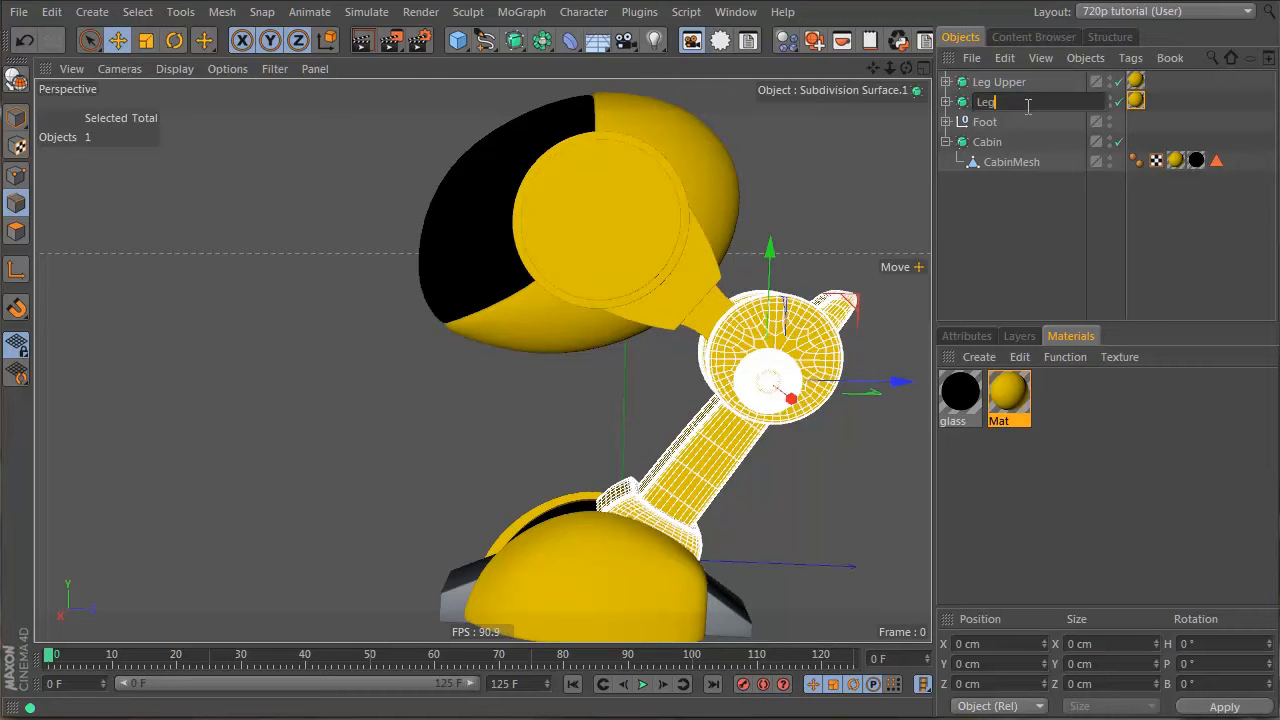
pyautogui.write(' Lower')
pyautogui.press('Return')
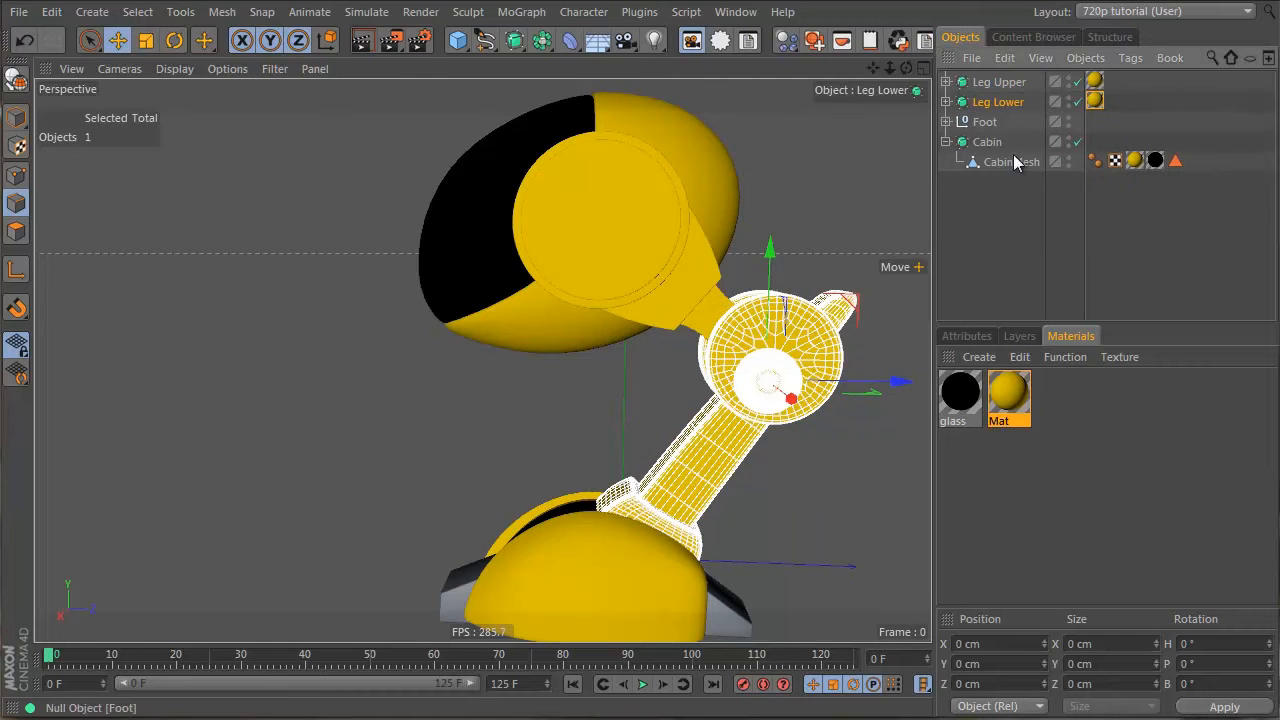
# Step: Copy the yellow material tag from Leg Lower onto the Foot null
pyautogui.click(1014, 196)
pyautogui.keyDown('alt'); pyautogui.moveTo(678, 443); pyautogui.dragTo(720, 472); pyautogui.keyUp('alt')
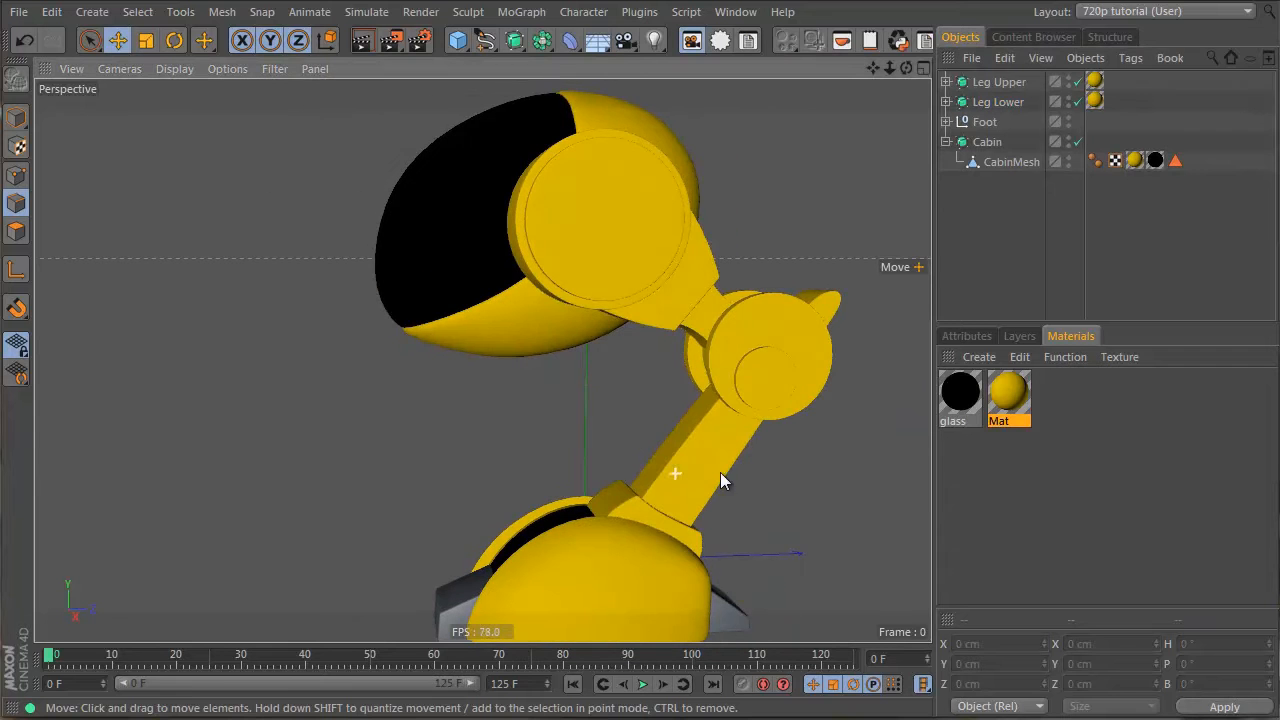
pyautogui.keyDown('ctrl'); pyautogui.moveTo(1094, 99); pyautogui.dragTo(1103, 123); pyautogui.keyUp('ctrl')
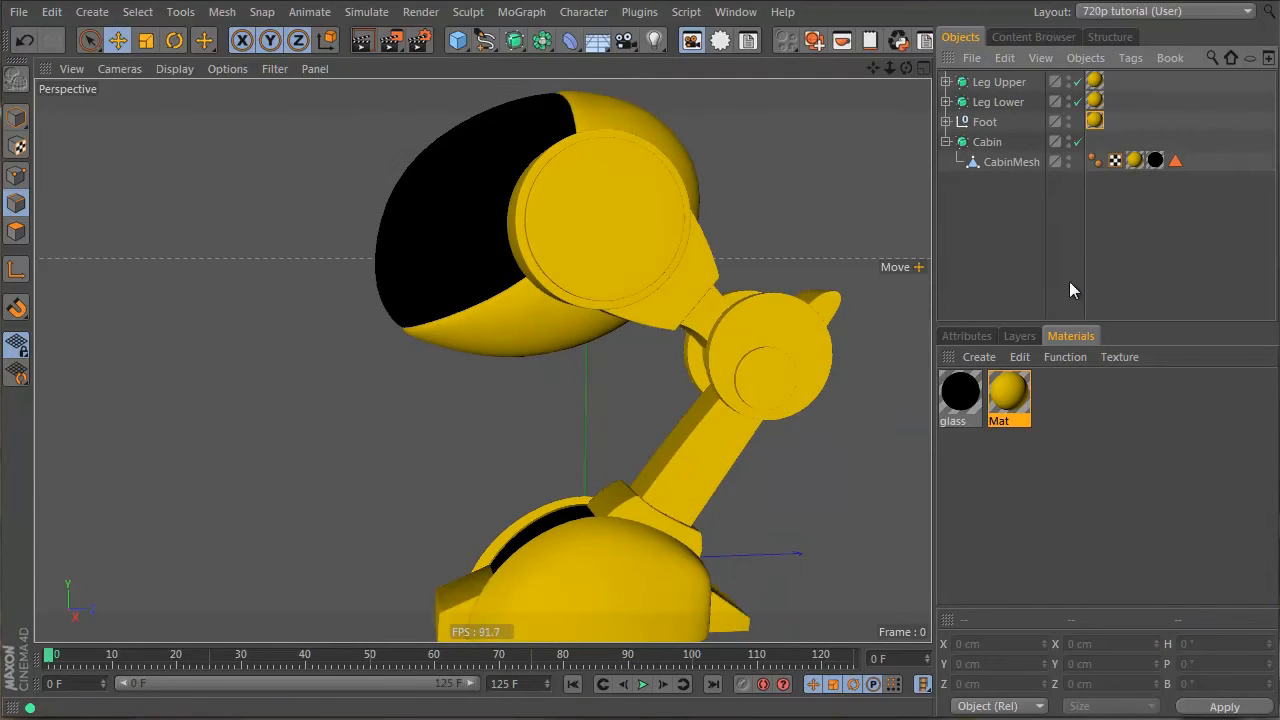
# Step: Expand the Foot group down to FootBase and select its Sphere mesh for editing
pyautogui.keyDown('alt'); pyautogui.moveTo(545, 534); pyautogui.dragTo(557, 391, button='middle'); pyautogui.keyUp('alt')
pyautogui.keyDown('alt'); pyautogui.moveTo(557, 391); pyautogui.dragTo(668, 574); pyautogui.keyUp('alt')
pyautogui.click(668, 574)
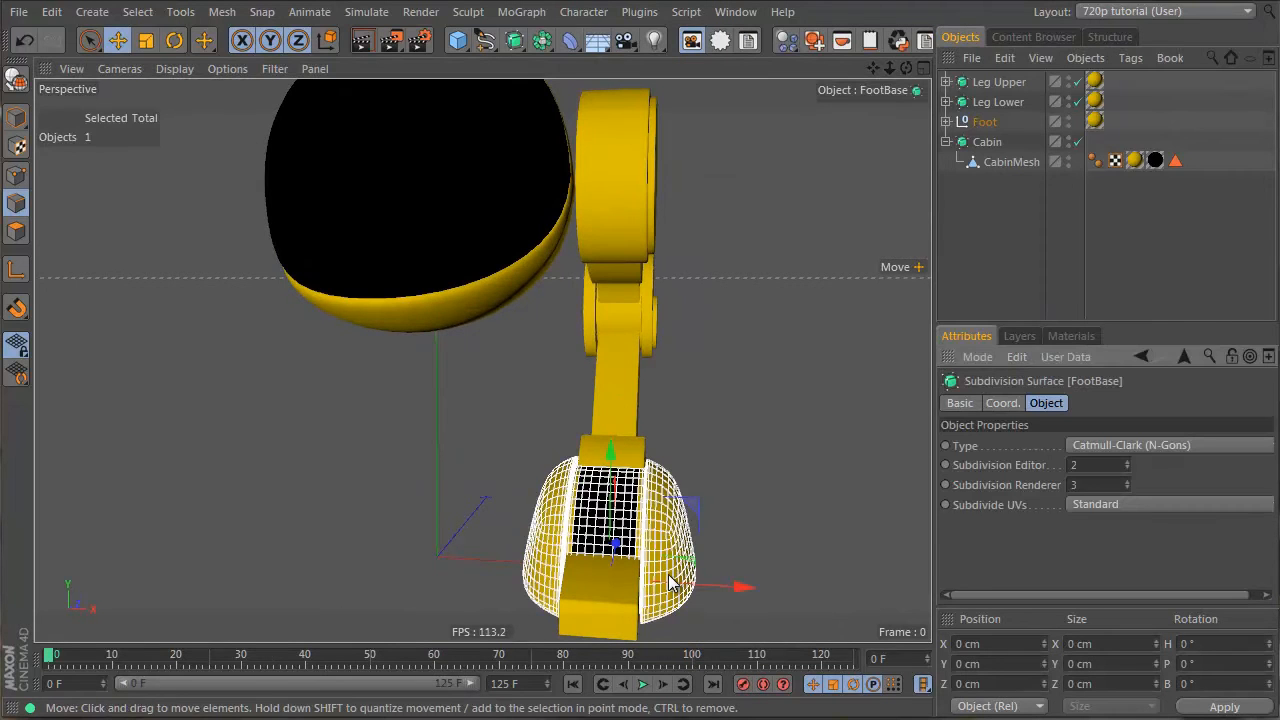
pyautogui.click(947, 122)
pyautogui.click(957, 182)
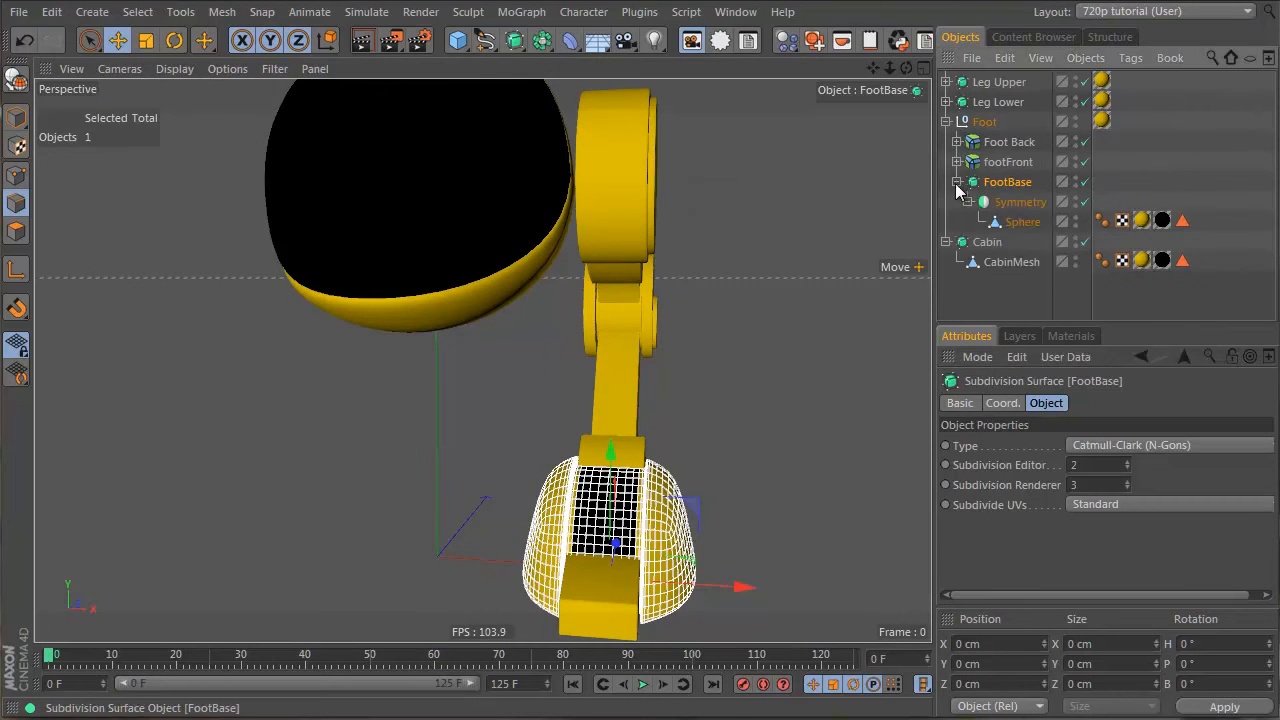
pyautogui.click(1021, 221)
# Step: Select the outer side polygons of the Sphere mesh and move them outward along X to about 95.46 cm, widening the foot
pyautogui.moveTo(670, 535)
pyautogui.keyDown('alt'); pyautogui.mouseDown()
pyautogui.moveTo(500, 517)
pyautogui.moveTo(623, 449)
pyautogui.moveTo(569, 526)
pyautogui.moveTo(543, 487)
pyautogui.moveTo(631, 446)
pyautogui.moveTo(656, 491)
pyautogui.moveTo(760, 487)
pyautogui.moveTo(694, 458)
pyautogui.moveTo(709, 463)
pyautogui.mouseUp(); pyautogui.keyUp('alt')
pyautogui.press('9')
pyautogui.press('Return')
pyautogui.keyDown('alt'); pyautogui.moveTo(572, 540); pyautogui.dragTo(571, 348); pyautogui.keyUp('alt')
pyautogui.moveTo(660, 458)
pyautogui.keyDown('alt'); pyautogui.mouseDown()
pyautogui.moveTo(640, 495)
pyautogui.moveTo(558, 472)
pyautogui.moveTo(586, 590)
pyautogui.moveTo(492, 532)
pyautogui.moveTo(629, 614)
pyautogui.moveTo(678, 500)
pyautogui.mouseUp(); pyautogui.keyUp('alt')
pyautogui.hotkey('ctrl', 'z')
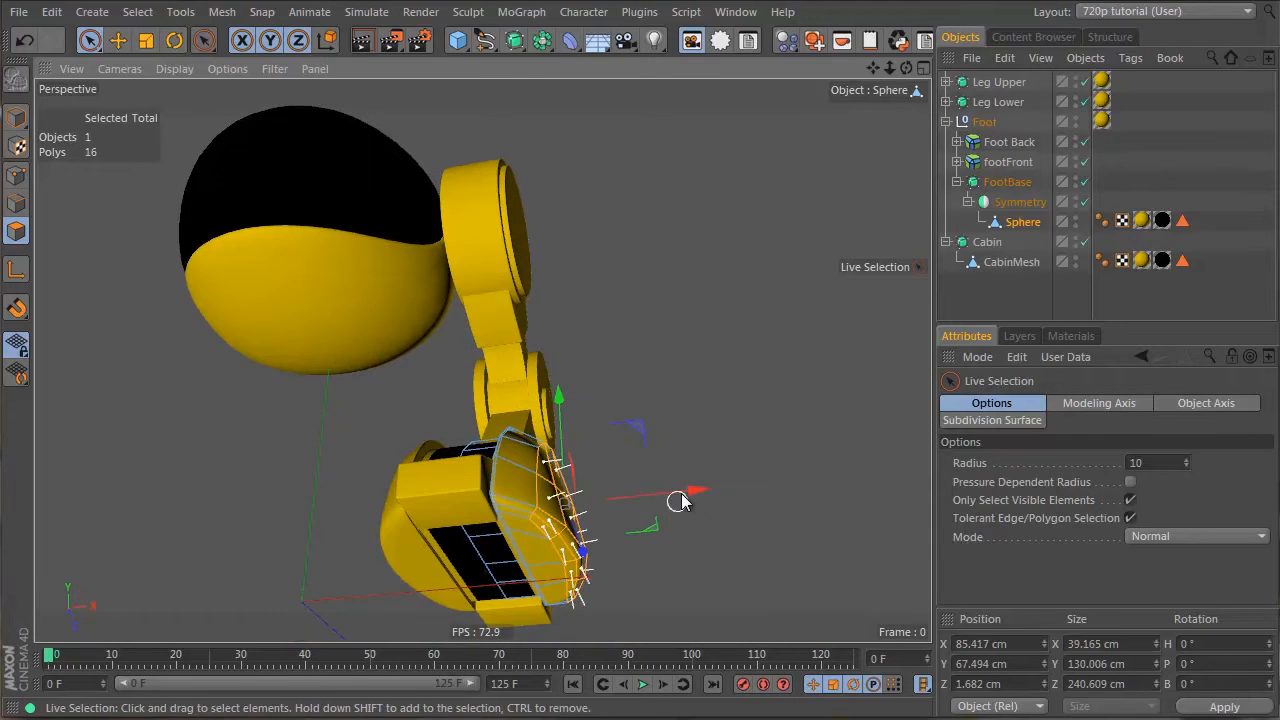
pyautogui.click(625, 388)
pyautogui.keyDown('alt'); pyautogui.moveTo(625, 388); pyautogui.dragTo(405, 527); pyautogui.keyUp('alt')
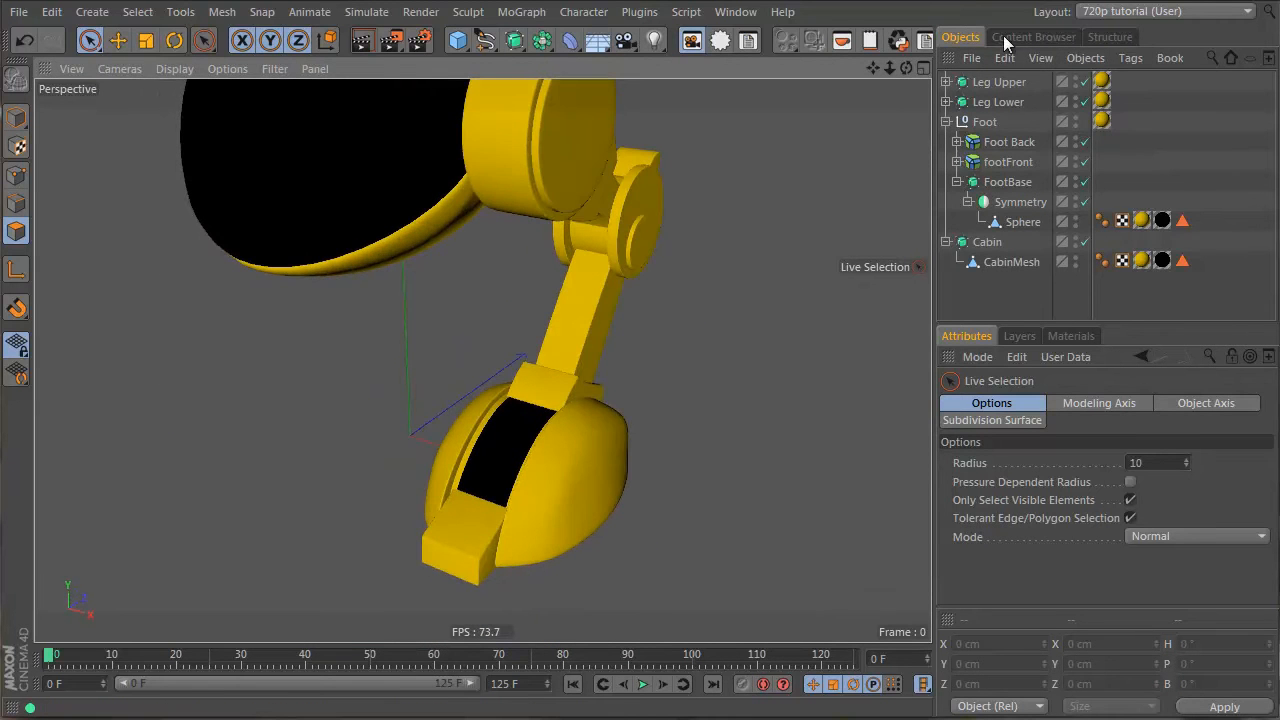
pyautogui.click(994, 89)
pyautogui.click(1020, 224)
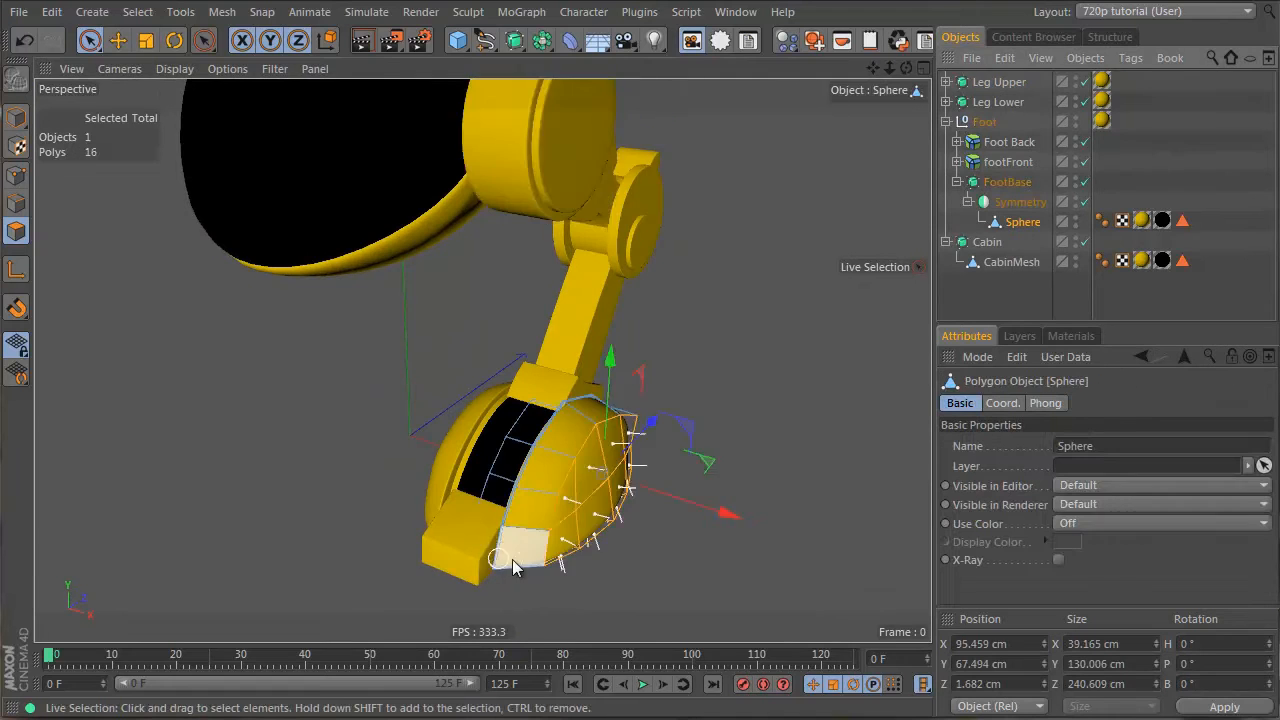
pyautogui.keyDown('alt'); pyautogui.moveTo(512, 559); pyautogui.dragTo(641, 424); pyautogui.keyUp('alt')
pyautogui.click(729, 340)
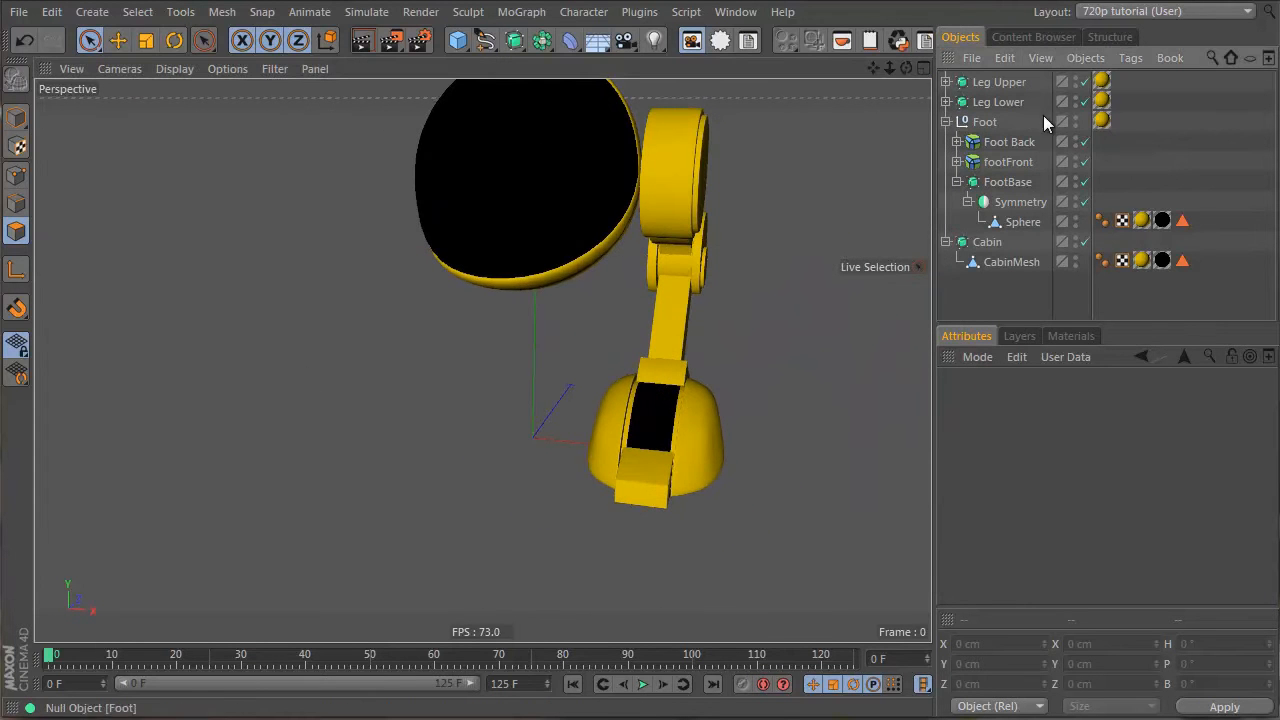
# Step: Collapse the Foot group in the object hierarchy and clear the object selection
pyautogui.keyDown('alt'); pyautogui.moveTo(687, 363); pyautogui.dragTo(520, 225); pyautogui.keyUp('alt')
pyautogui.click(995, 82)
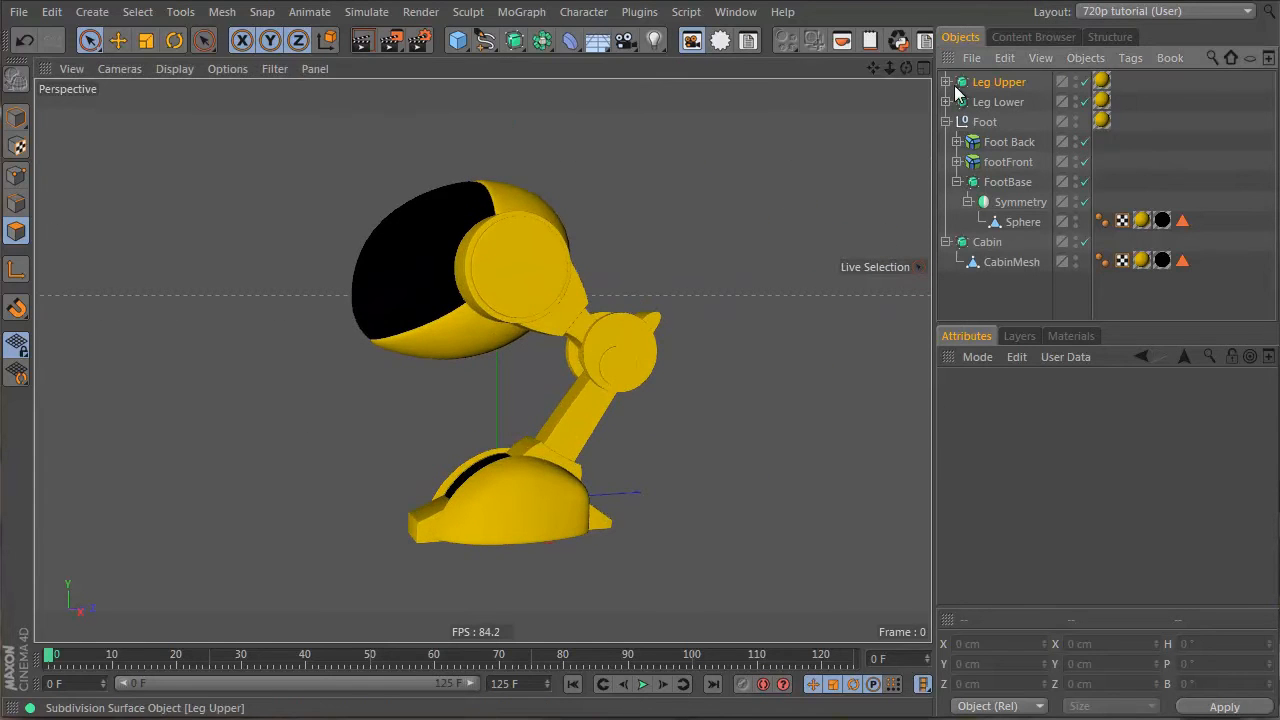
pyautogui.click(945, 120)
pyautogui.click(980, 208)
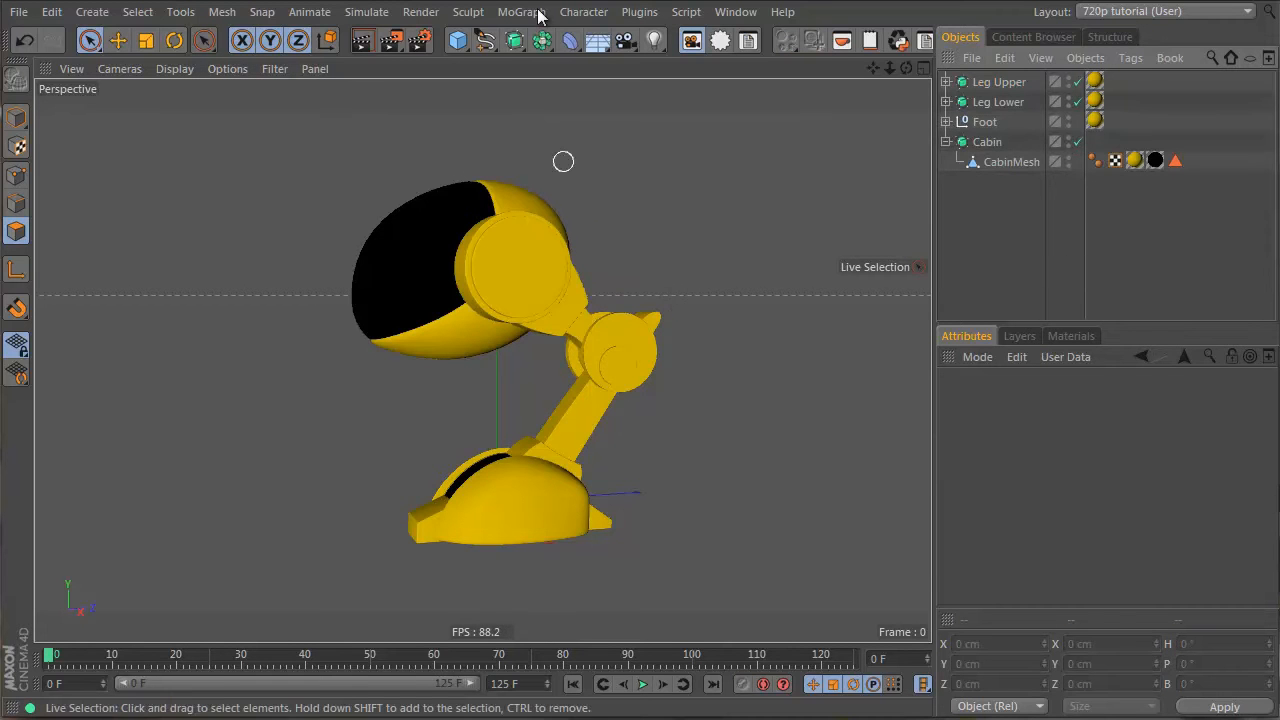
# Step: With the Joint Tool in the Right view, place joints at the centres of the upper leg's large hub and the knee hub
pyautogui.click(589, 12)
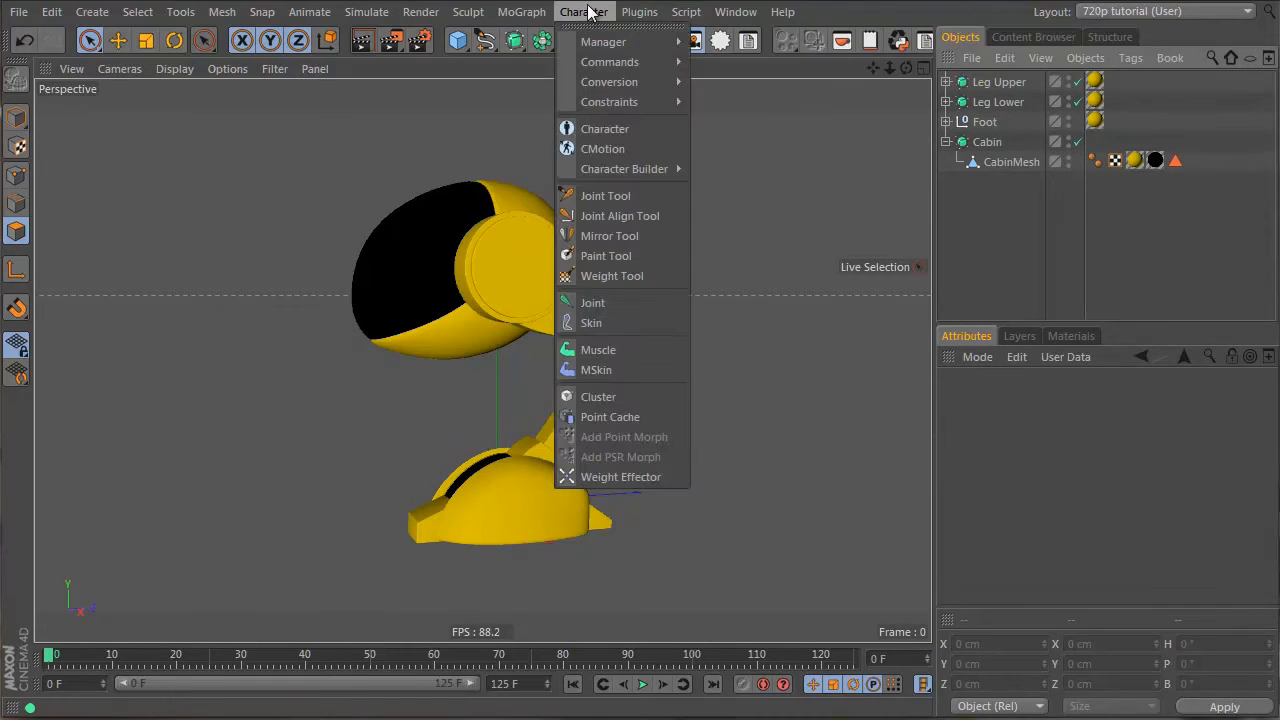
pyautogui.click(605, 196)
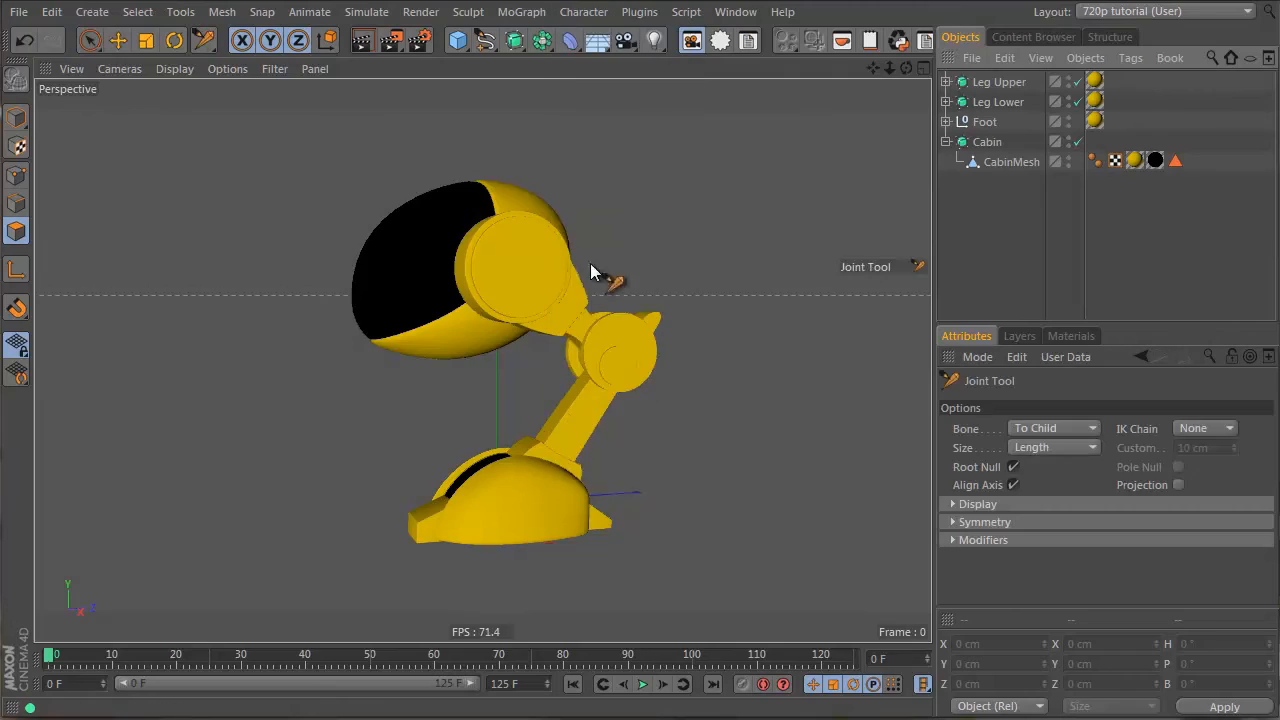
pyautogui.middleClick(522, 239)
pyautogui.scroll(-3, 294, 486)
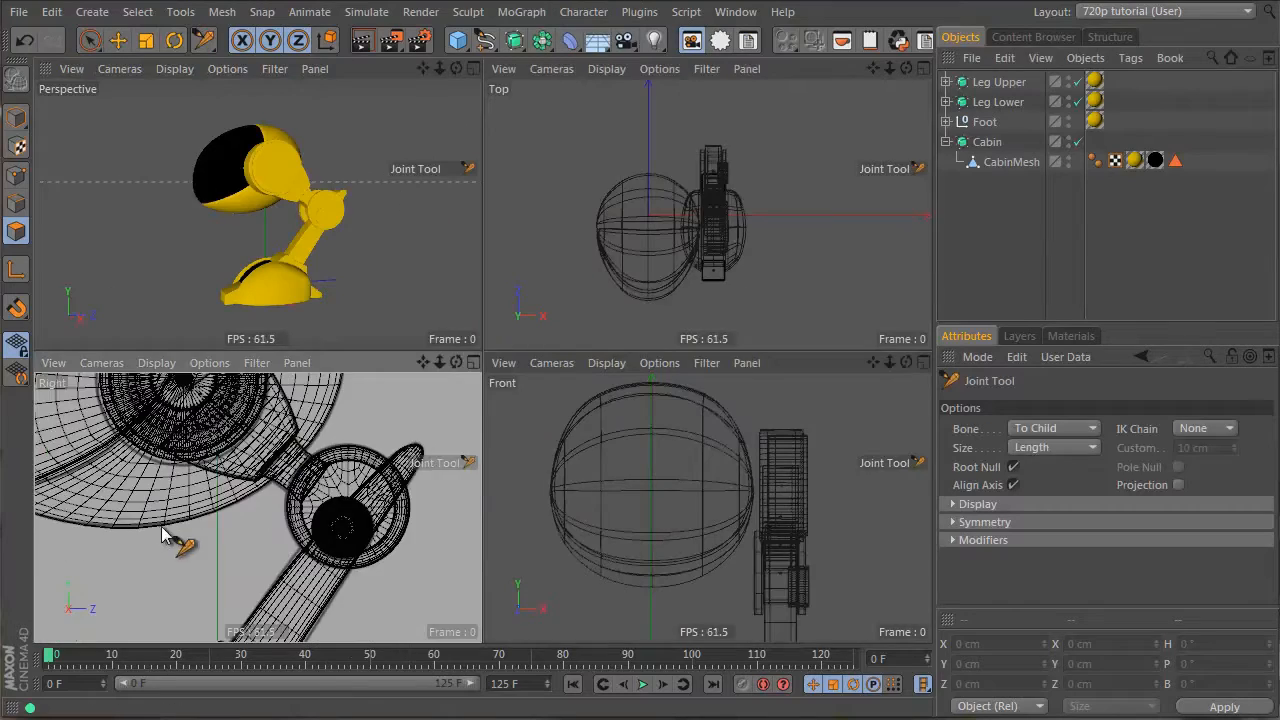
pyautogui.middleClick(265, 435)
pyautogui.scroll(-4, 357, 420)
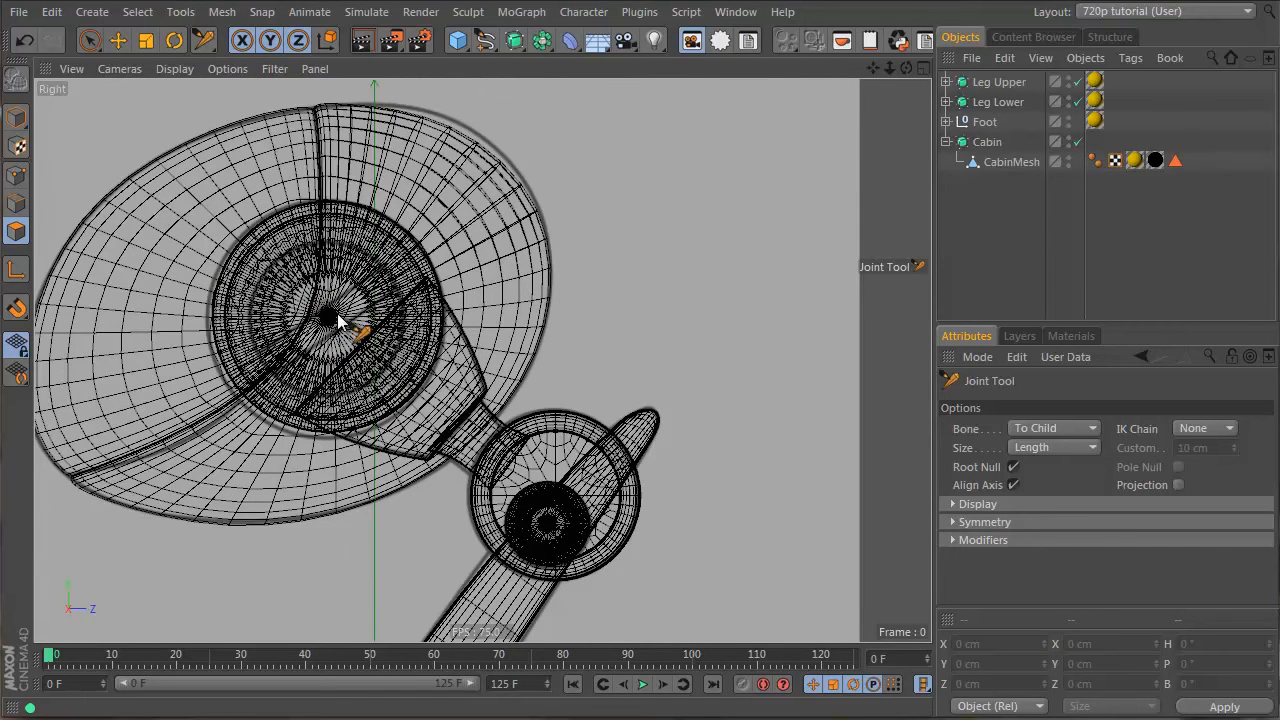
pyautogui.keyDown('ctrl'); pyautogui.click(349, 318); pyautogui.keyUp('ctrl')
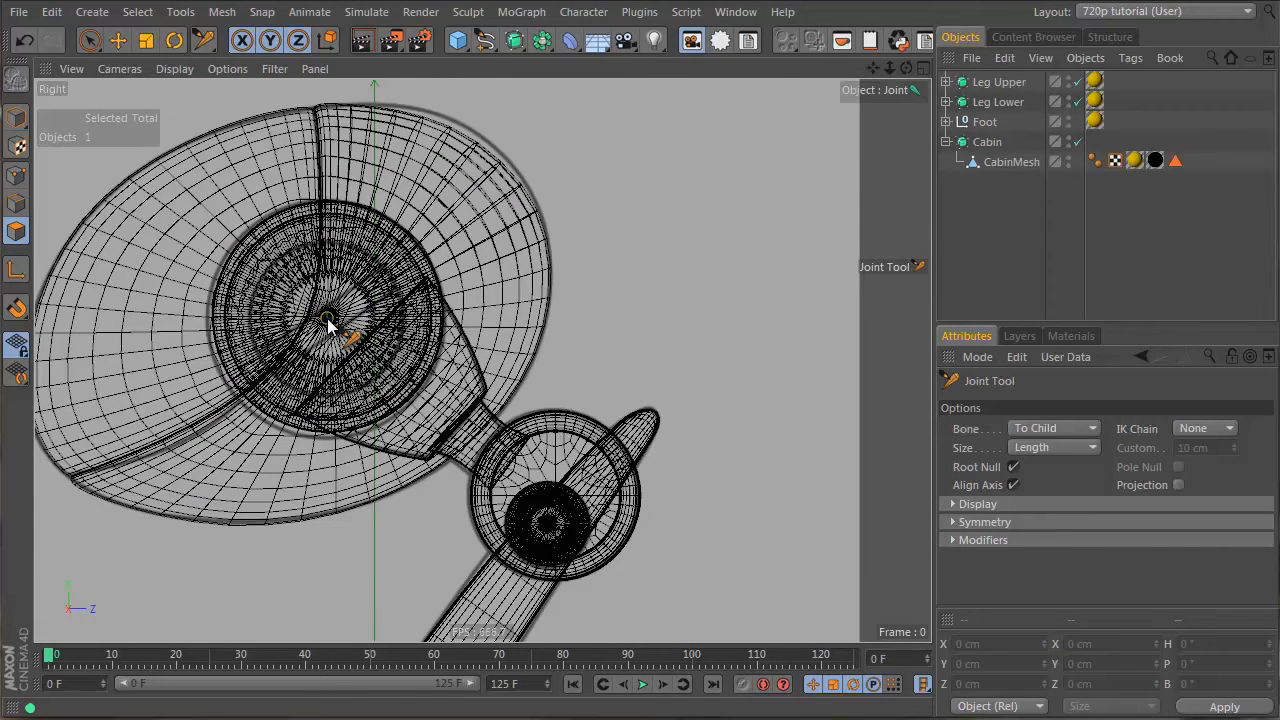
pyautogui.keyDown('ctrl'); pyautogui.click(549, 524); pyautogui.keyUp('ctrl')
# Step: Extend the chain with a third joint near the bottom middle of the foot base
pyautogui.keyDown('alt'); pyautogui.moveTo(543, 556); pyautogui.dragTo(648, 194, button='middle'); pyautogui.keyUp('alt')
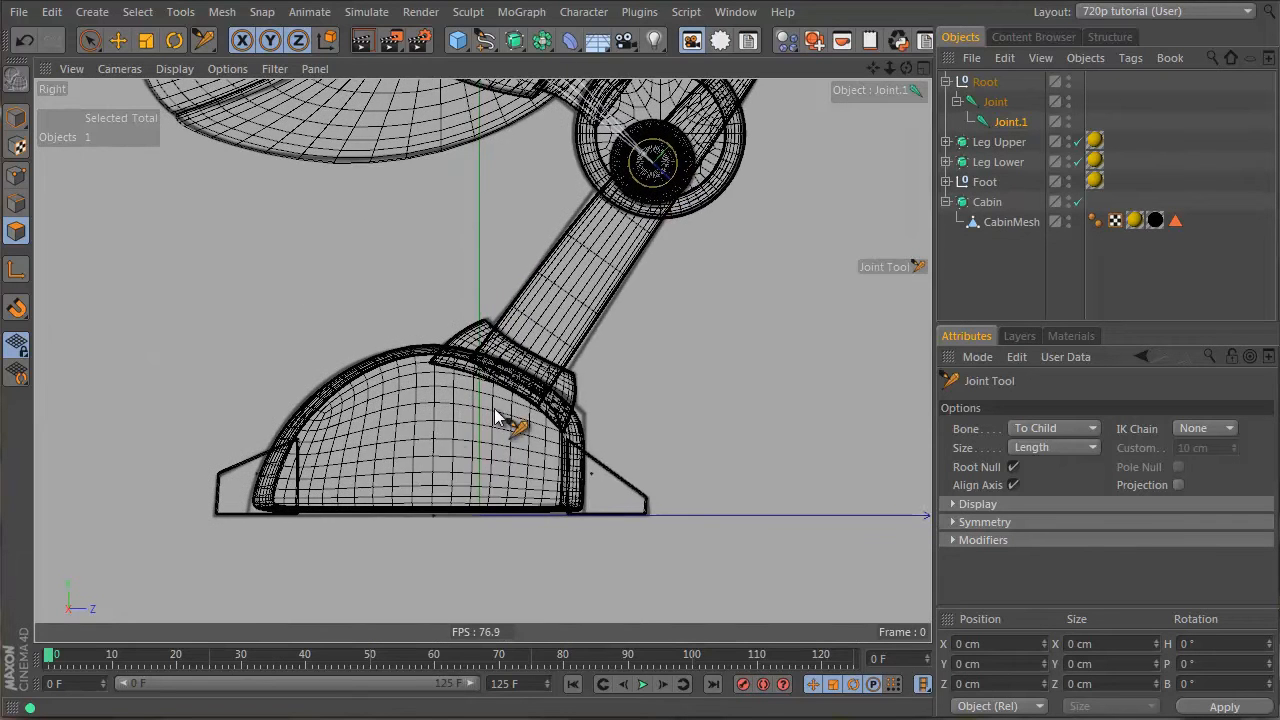
pyautogui.keyDown('ctrl'); pyautogui.click(423, 492); pyautogui.keyUp('ctrl')
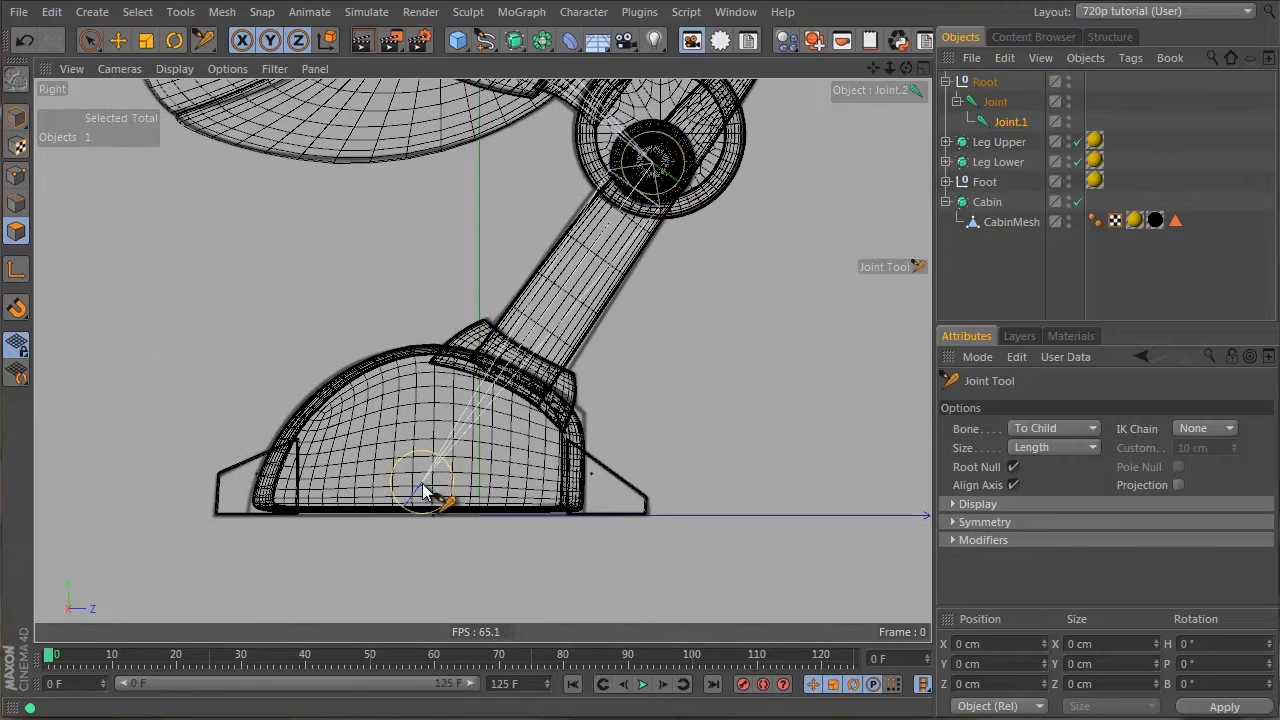
pyautogui.keyDown('ctrl'); pyautogui.moveTo(425, 491); pyautogui.dragTo(424, 487); pyautogui.keyUp('ctrl')
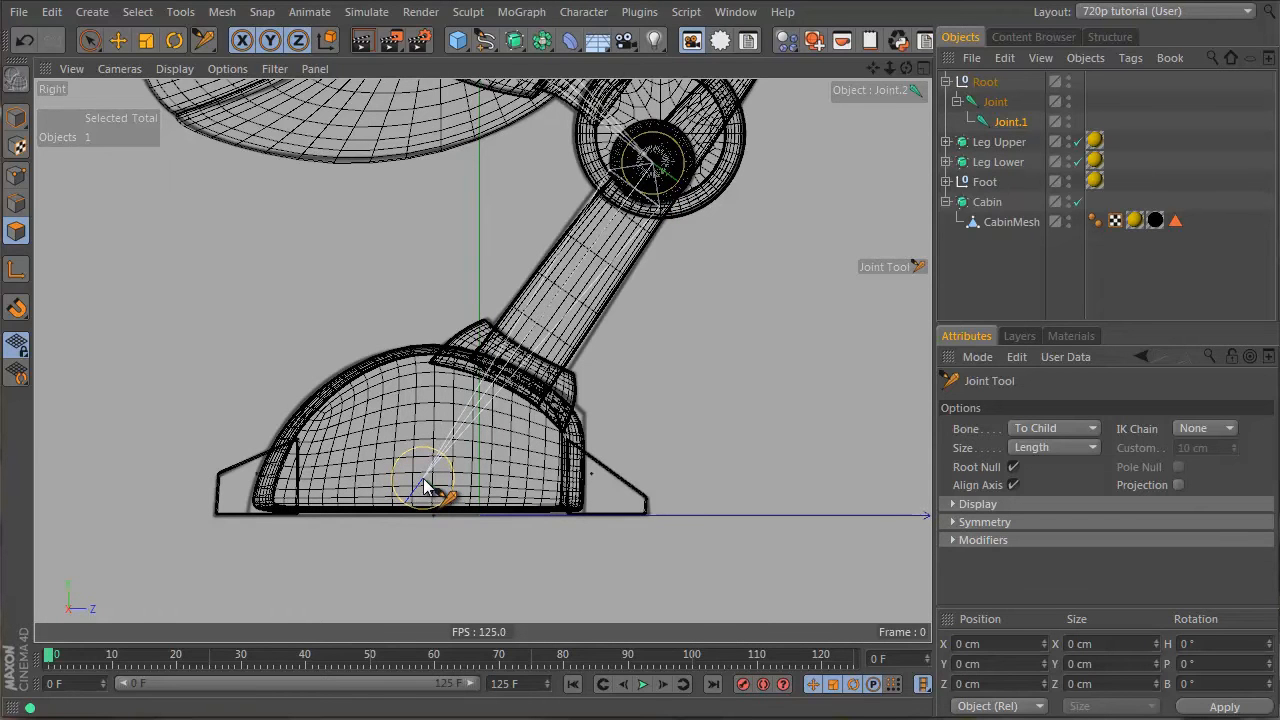
pyautogui.keyDown('ctrl'); pyautogui.moveTo(424, 487); pyautogui.dragTo(429, 486); pyautogui.keyUp('ctrl')
# Step: Move the Root null with its whole joint chain along X to about 226.69 cm, centring it inside the leg in the Front view
pyautogui.middleClick(555, 321)
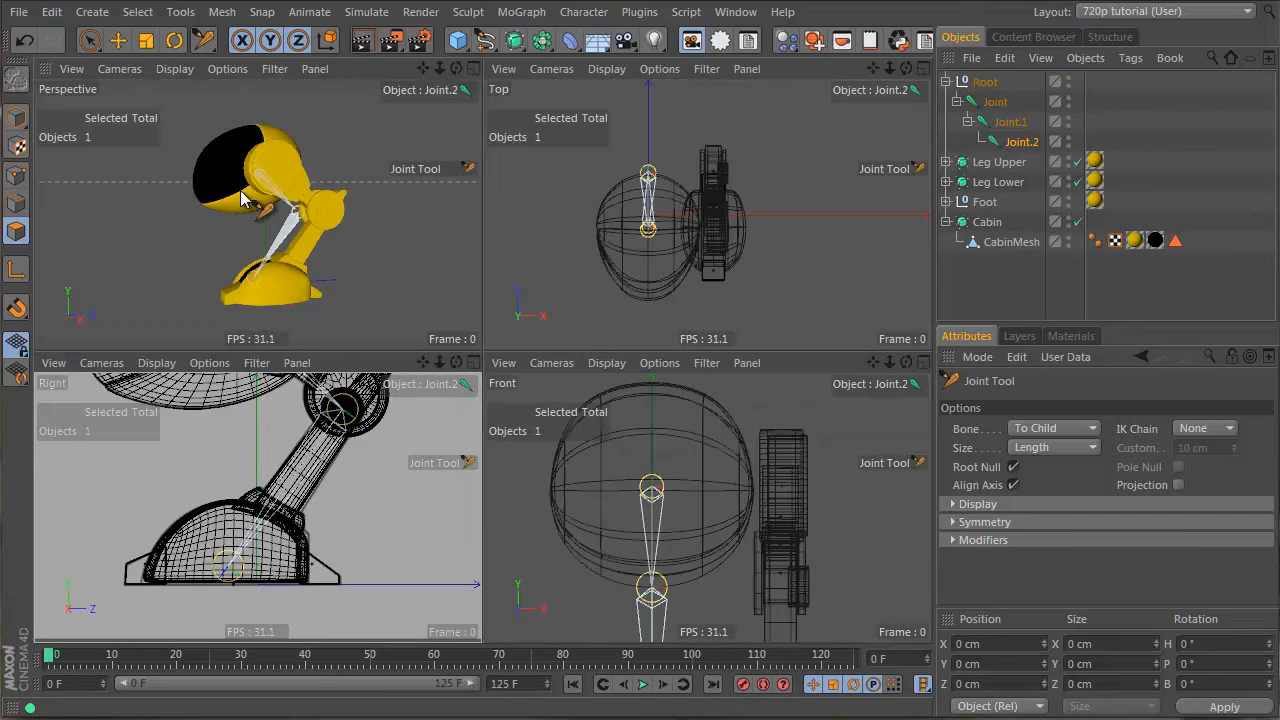
pyautogui.keyDown('alt'); pyautogui.moveTo(240, 198); pyautogui.dragTo(780, 391); pyautogui.keyUp('alt')
pyautogui.keyDown('alt'); pyautogui.moveTo(148, 186); pyautogui.dragTo(264, 207, button='right'); pyautogui.keyUp('alt')
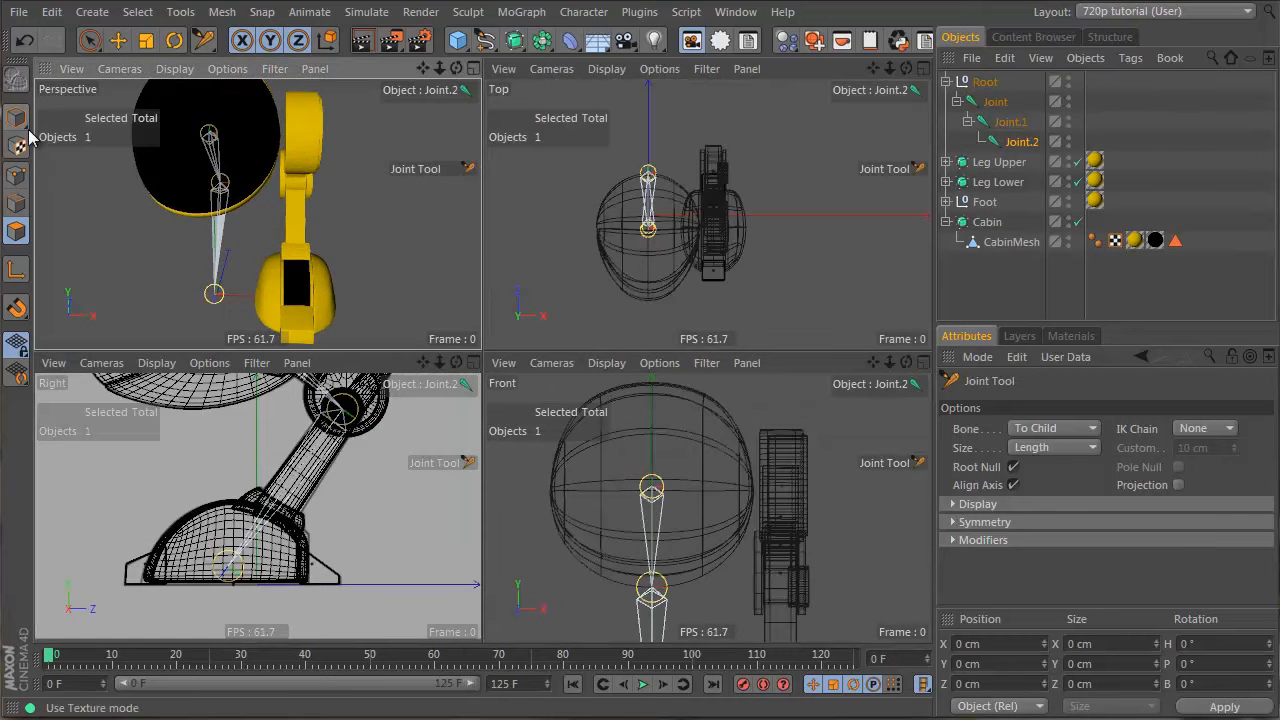
pyautogui.click(17, 117)
pyautogui.click(118, 40)
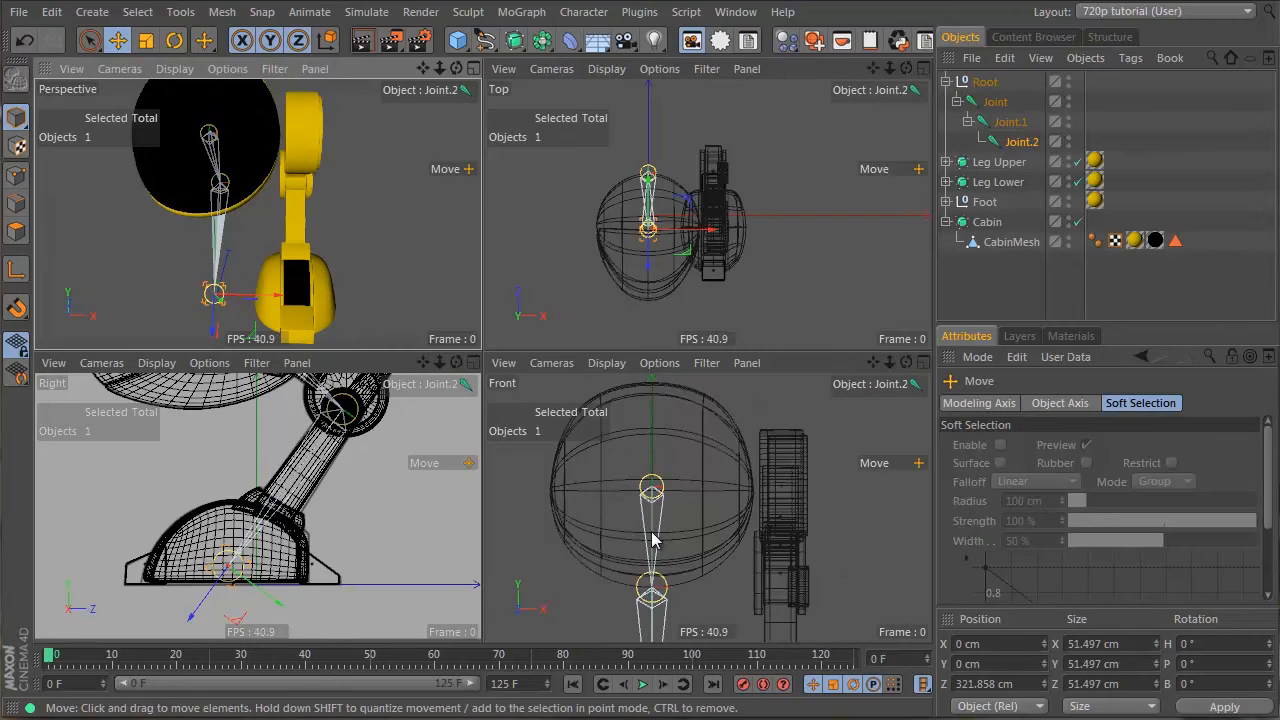
pyautogui.scroll(4, 738, 566)
pyautogui.moveTo(680, 600); pyautogui.dragTo(755, 600)
pyautogui.hotkey('ctrl', 'z')
pyautogui.click(985, 81)
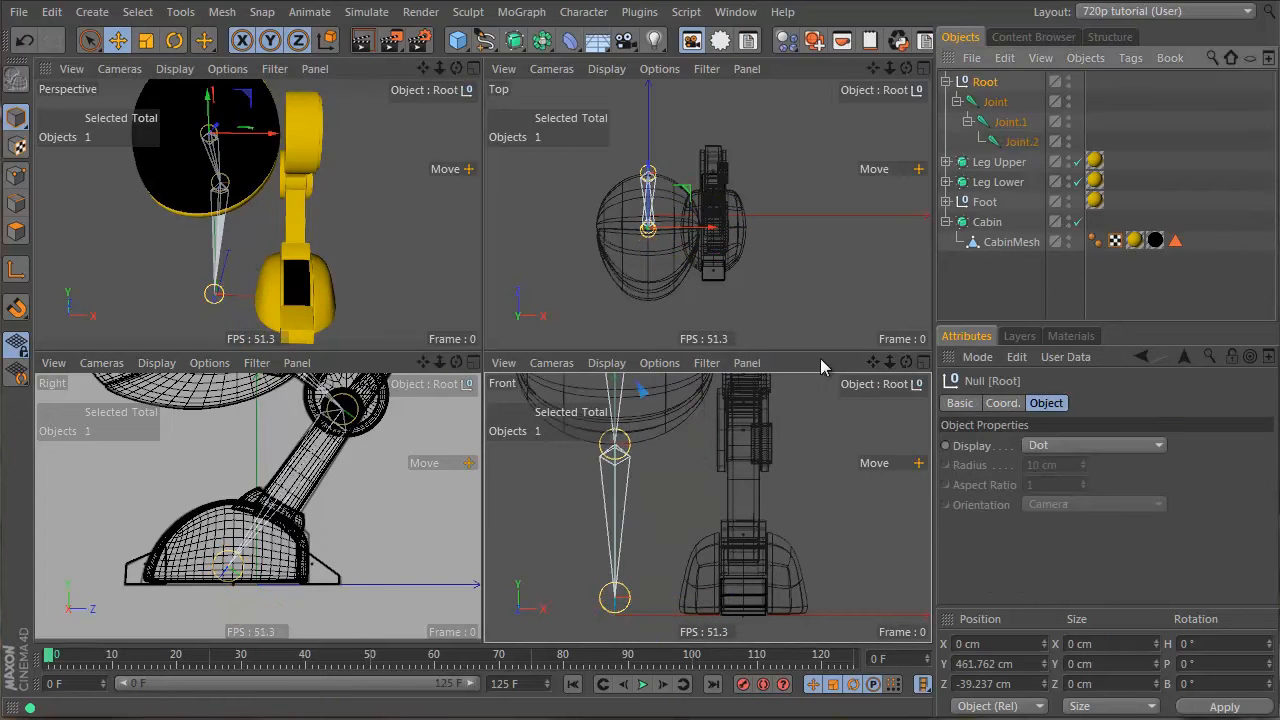
pyautogui.scroll(-3, 692, 402)
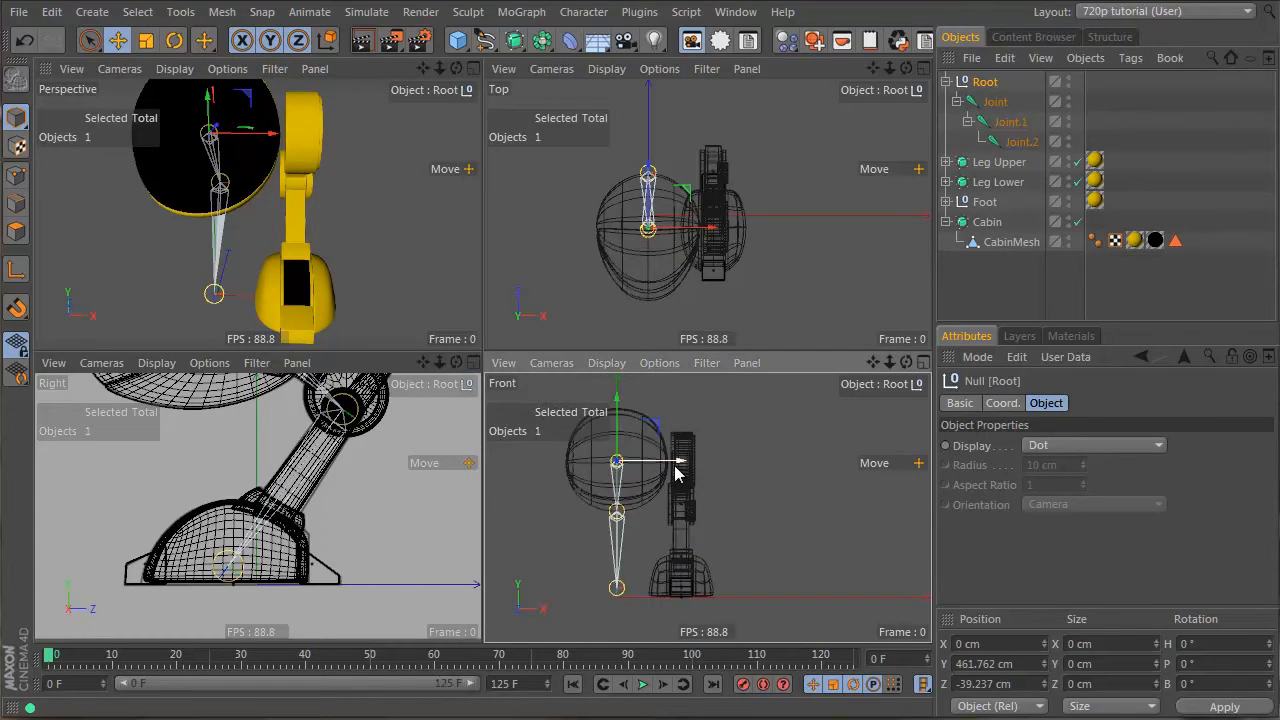
pyautogui.moveTo(673, 478); pyautogui.dragTo(740, 484)
# Step: Show the upper hub in the maximised Right view and set the snapping mode to 2D Snapping
pyautogui.scroll(6, 380, 429)
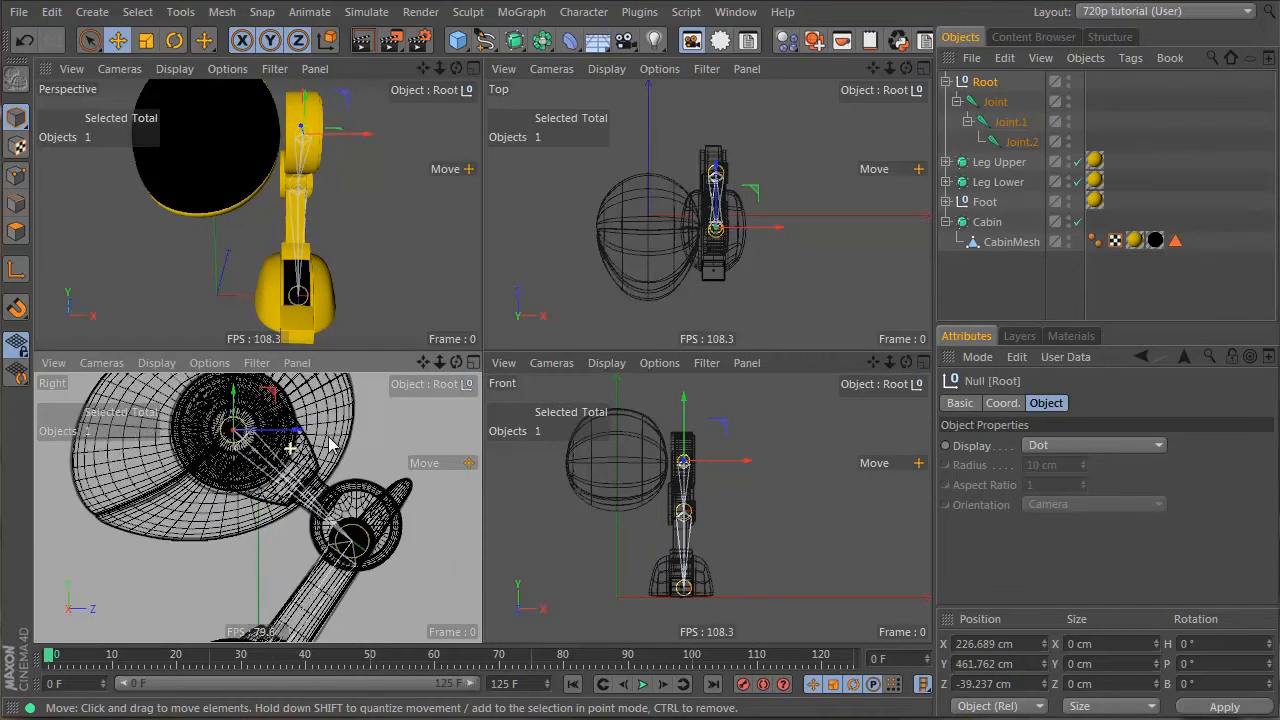
pyautogui.scroll(2, 280, 430)
pyautogui.middleClick(280, 430)
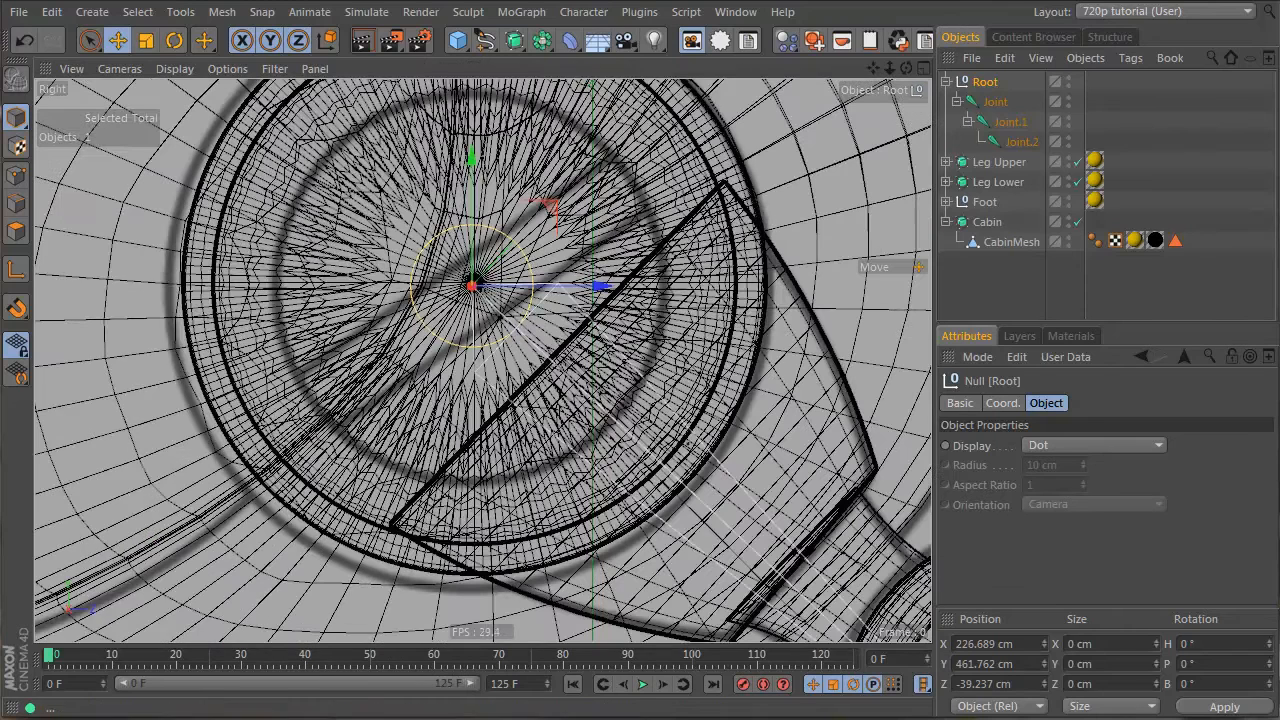
pyautogui.click(16, 308)
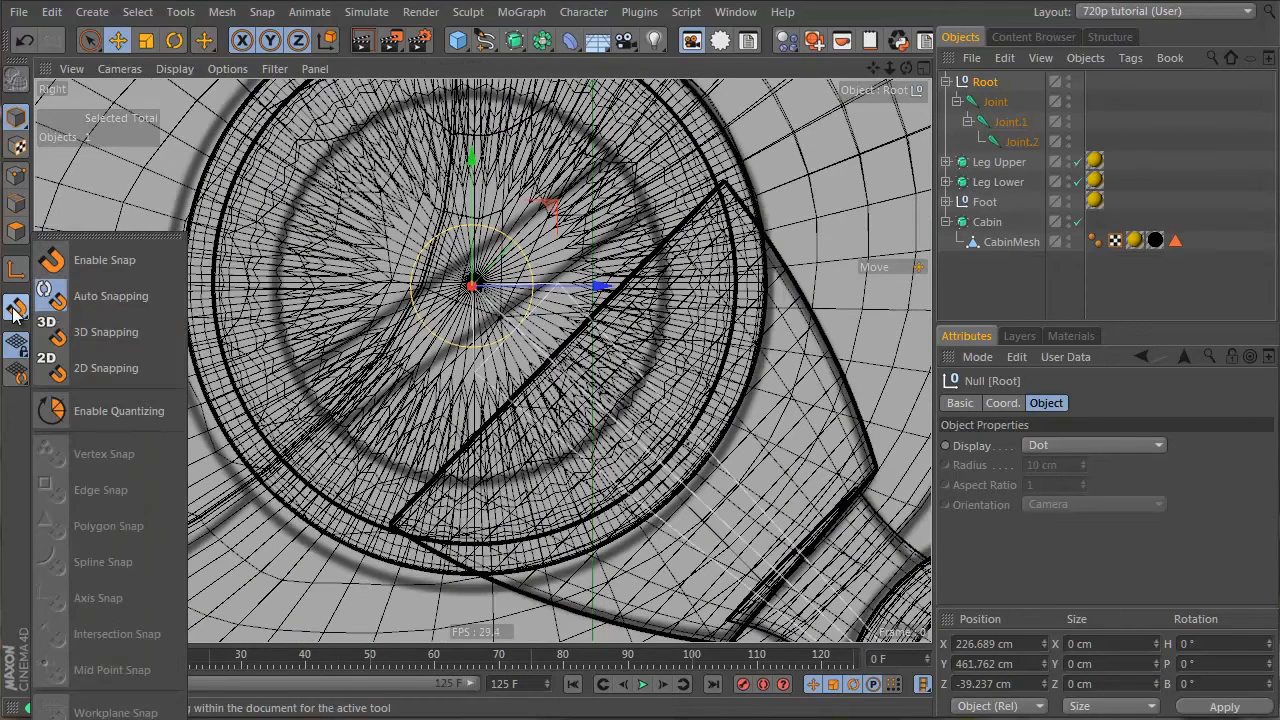
pyautogui.click(113, 371)
# Step: Enable axis editing and move the top joint freehand towards the centre of the upper leg's large hub
pyautogui.click(997, 103)
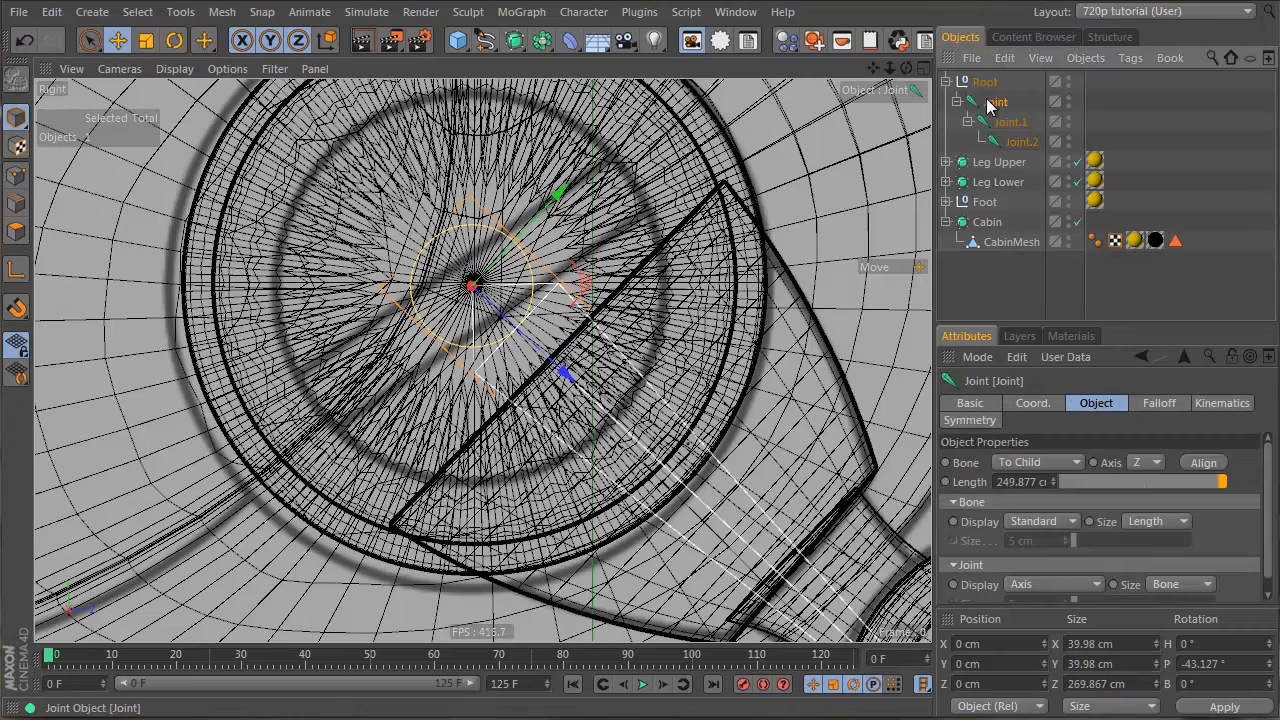
pyautogui.scroll(-5, 510, 260)
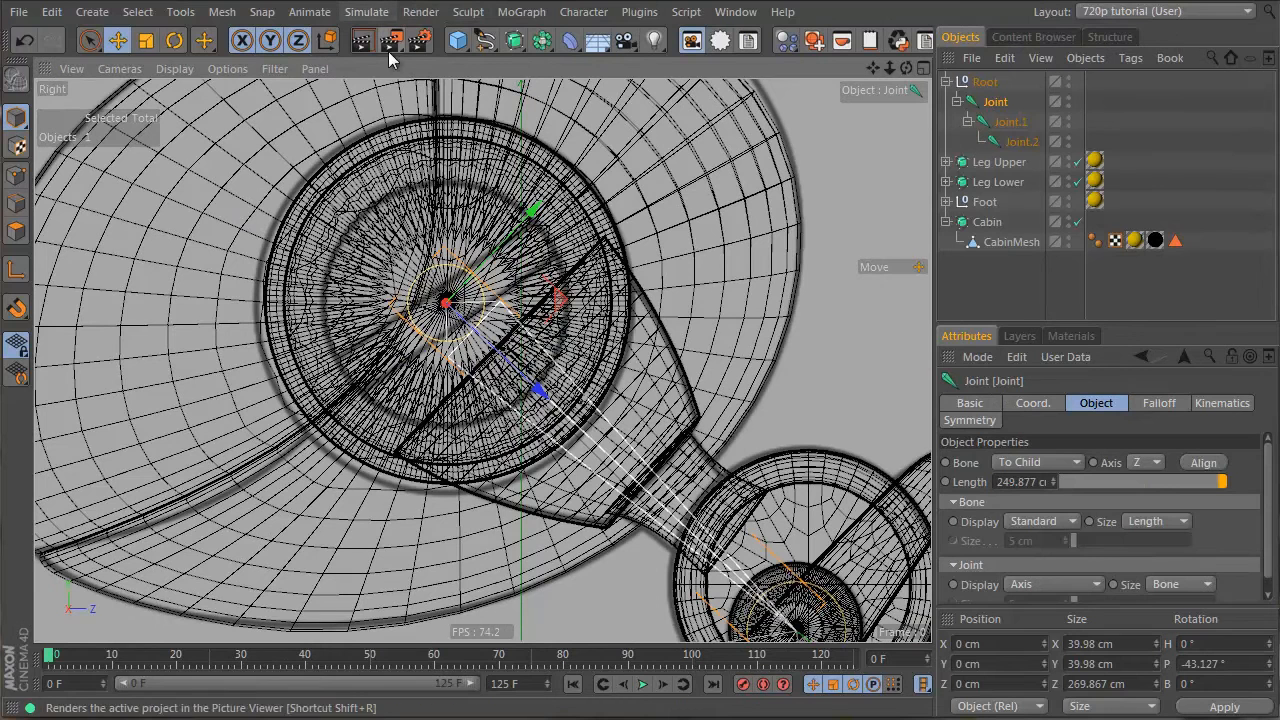
pyautogui.click(16, 268)
pyautogui.moveTo(447, 385); pyautogui.dragTo(472, 397)
pyautogui.keyDown('alt'); pyautogui.moveTo(843, 551); pyautogui.dragTo(816, 500, button='middle'); pyautogui.keyUp('alt')
pyautogui.moveTo(452, 324); pyautogui.dragTo(429, 308)
pyautogui.keyDown('alt'); pyautogui.moveTo(480, 276); pyautogui.dragTo(689, 363, button='right'); pyautogui.keyUp('alt')
pyautogui.moveTo(689, 363); pyautogui.dragTo(652, 437)
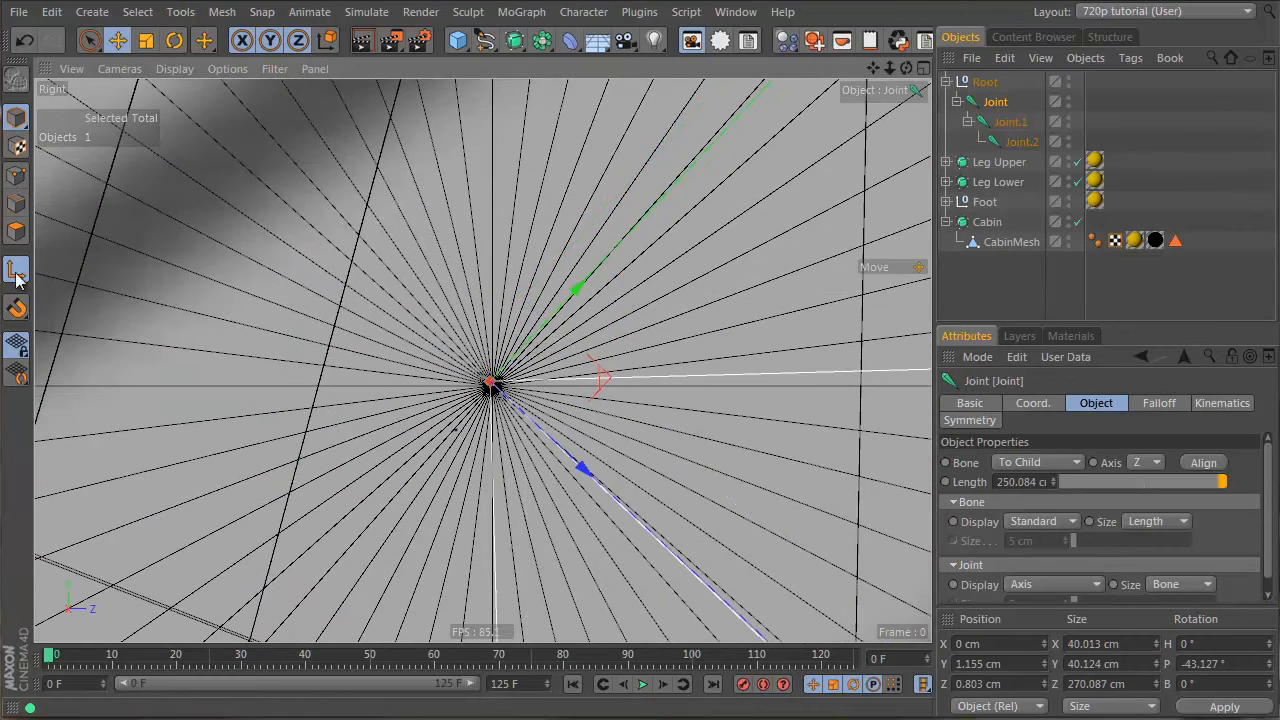
# Step: Enable snapping with Vertex Snap and snap the top joint onto the centre vertex of the upper leg's hub
pyautogui.click(17, 307)
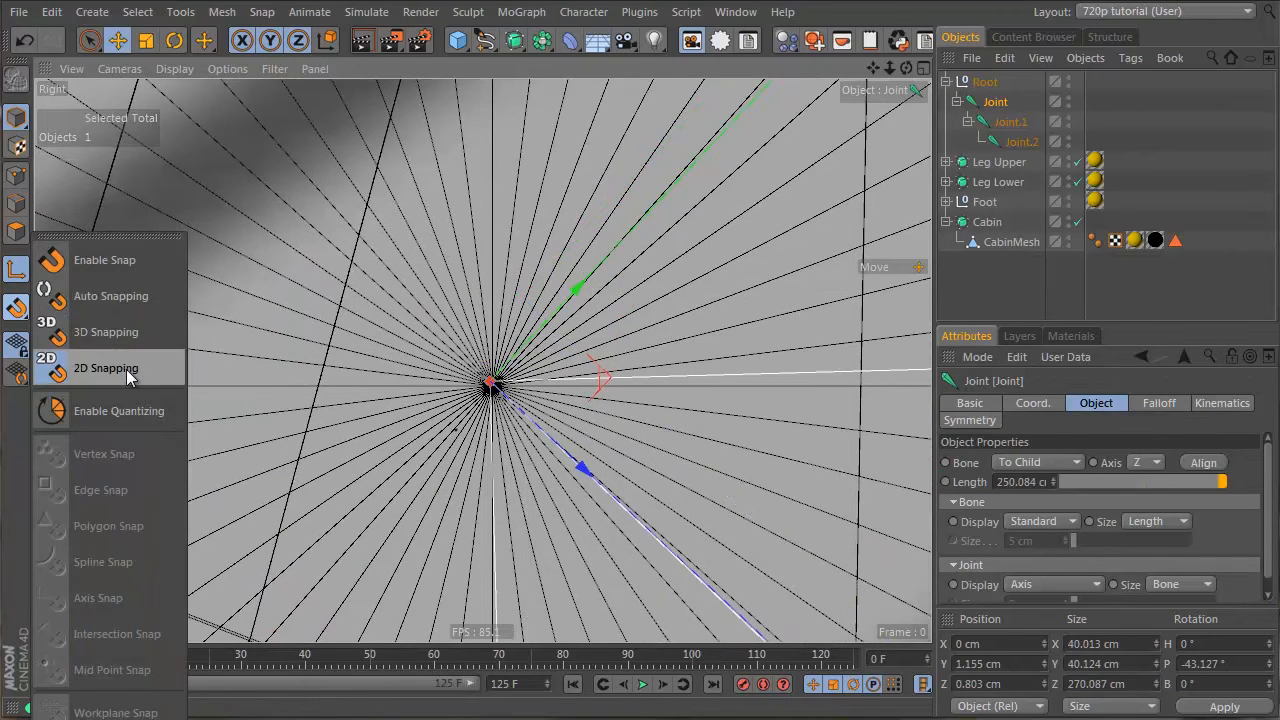
pyautogui.click(117, 258)
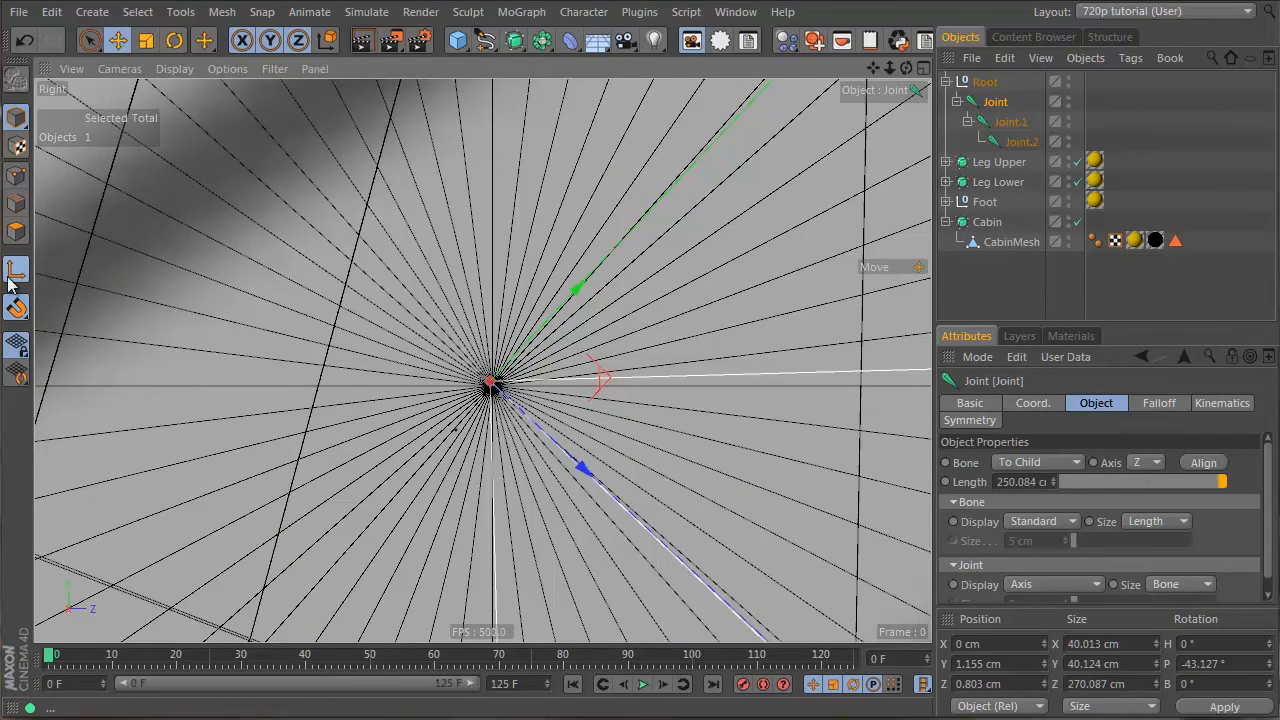
pyautogui.click(15, 307)
pyautogui.click(104, 237)
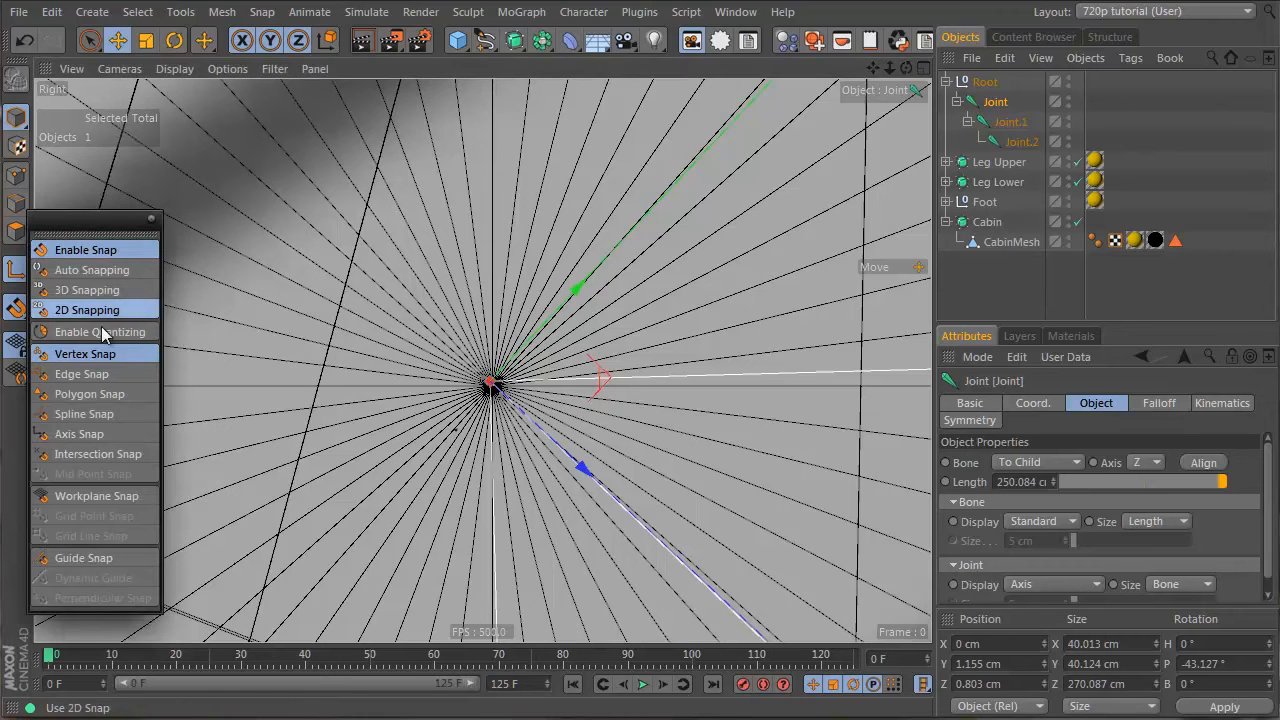
pyautogui.moveTo(625, 429); pyautogui.dragTo(491, 384)
# Step: Snap Joint.1 onto the centre vertex of the cylinder at the knee
pyautogui.keyDown('alt'); pyautogui.moveTo(647, 427); pyautogui.dragTo(473, 450, button='right'); pyautogui.keyUp('alt')
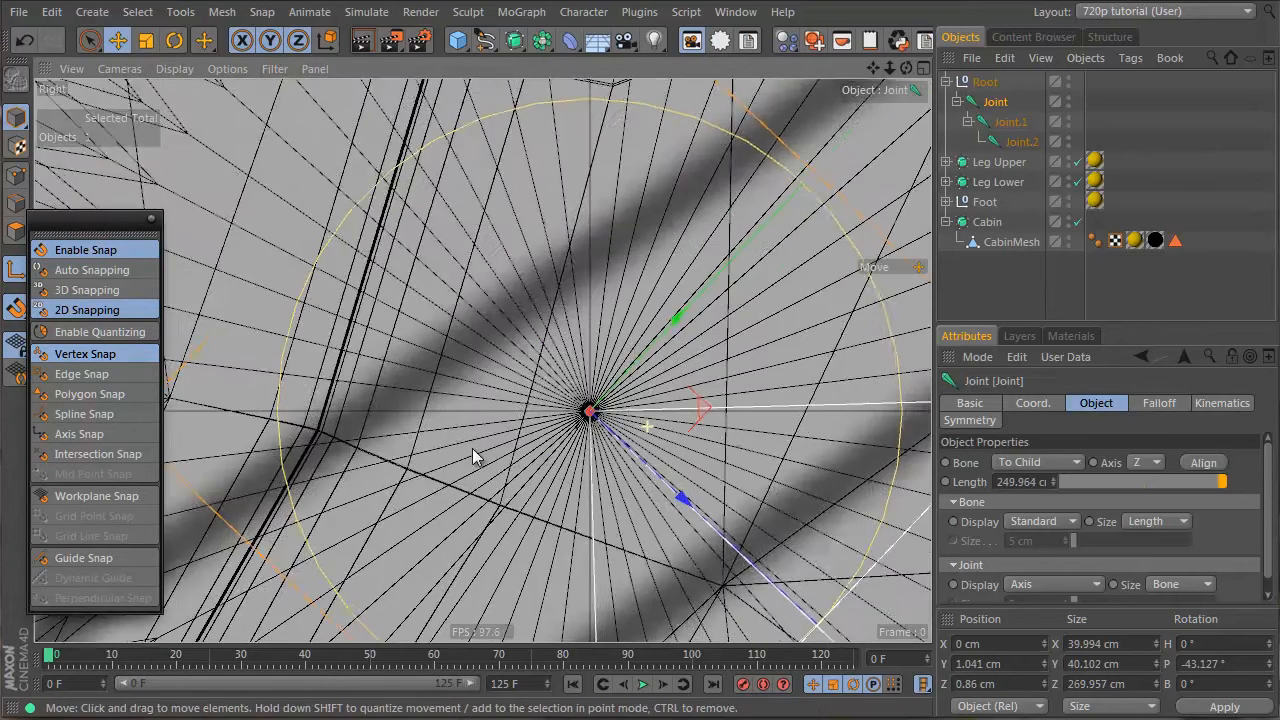
pyautogui.keyDown('alt'); pyautogui.moveTo(681, 493); pyautogui.dragTo(257, 25, button='middle'); pyautogui.keyUp('alt')
pyautogui.keyDown('alt'); pyautogui.moveTo(845, 575); pyautogui.dragTo(522, 549, button='right'); pyautogui.keyUp('alt')
pyautogui.keyDown('alt'); pyautogui.moveTo(681, 577); pyautogui.dragTo(0, 74, button='middle'); pyautogui.keyUp('alt')
pyautogui.keyDown('alt'); pyautogui.moveTo(494, 355); pyautogui.dragTo(650, 325, button='right'); pyautogui.keyUp('alt')
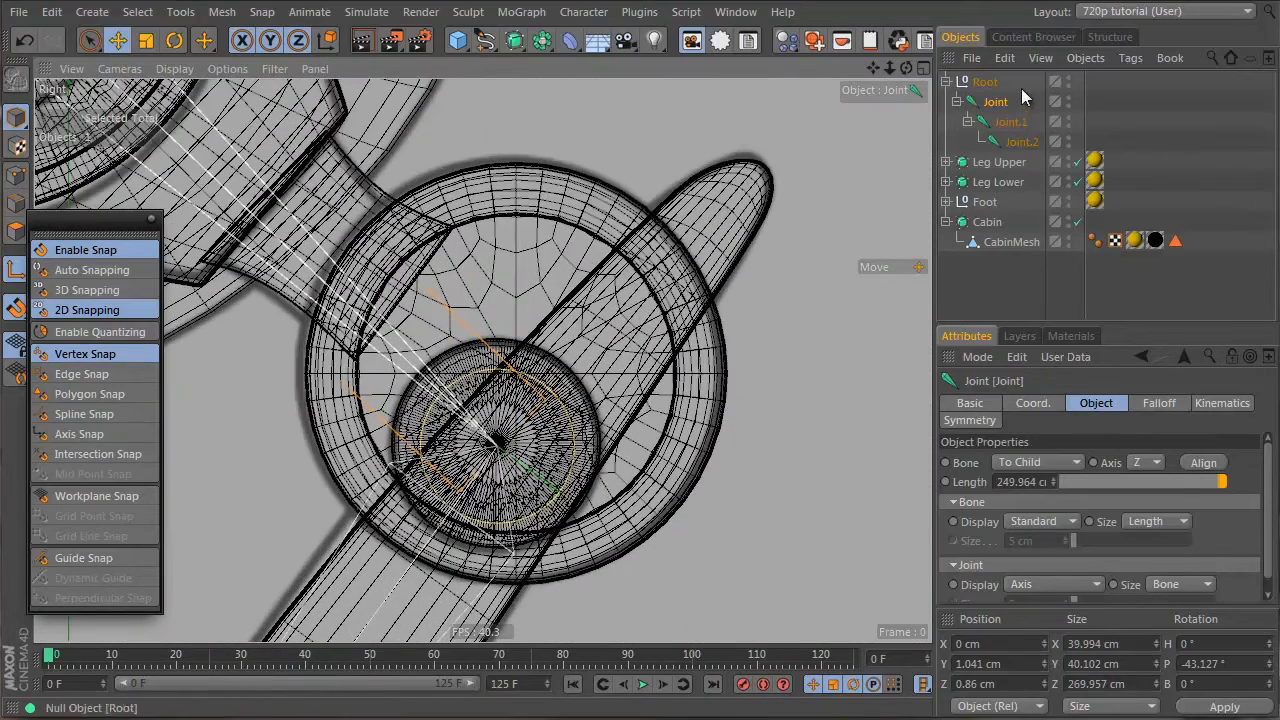
pyautogui.click(1010, 121)
pyautogui.moveTo(534, 449); pyautogui.dragTo(493, 442)
# Step: Turn snapping off and close the floating snap palette
pyautogui.keyDown('alt'); pyautogui.moveTo(446, 480); pyautogui.dragTo(583, 229, button='middle'); pyautogui.keyUp('alt')
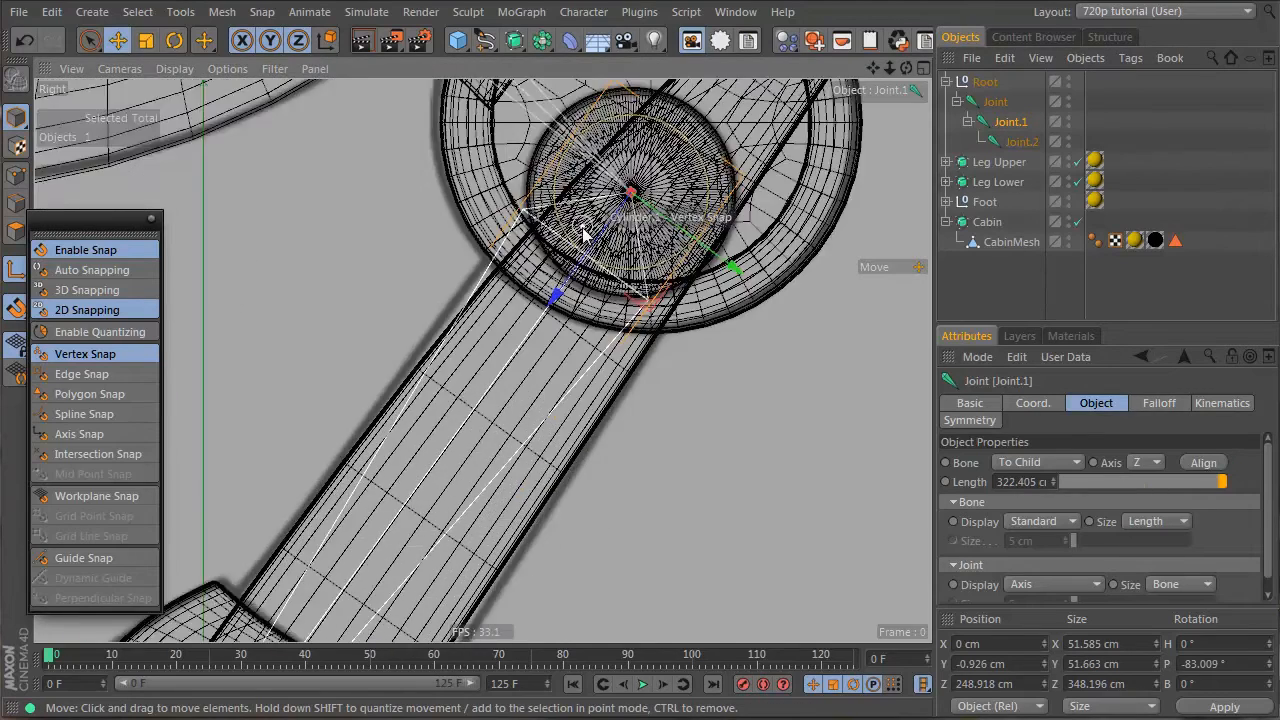
pyautogui.keyDown('alt'); pyautogui.moveTo(583, 229); pyautogui.dragTo(437, 355, button='right'); pyautogui.keyUp('alt')
pyautogui.click(84, 252)
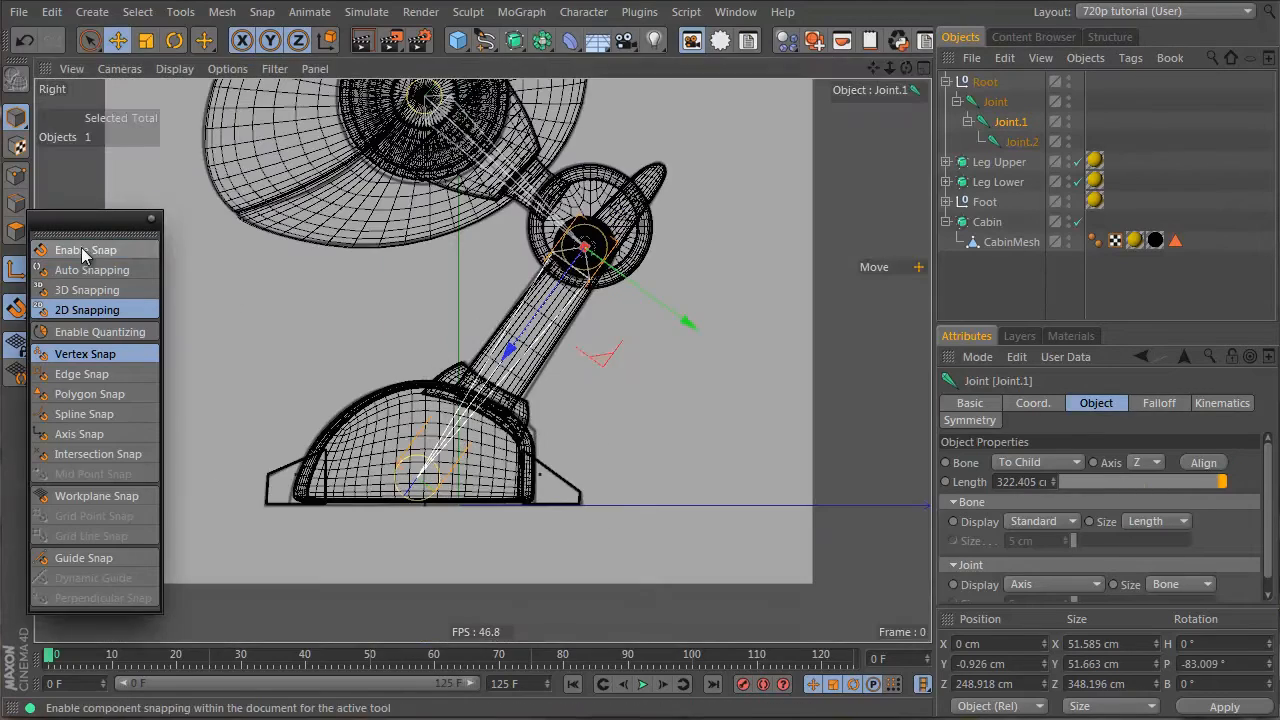
pyautogui.click(151, 219)
pyautogui.keyDown('alt'); pyautogui.moveTo(503, 170); pyautogui.dragTo(493, 336, button='middle'); pyautogui.keyUp('alt')
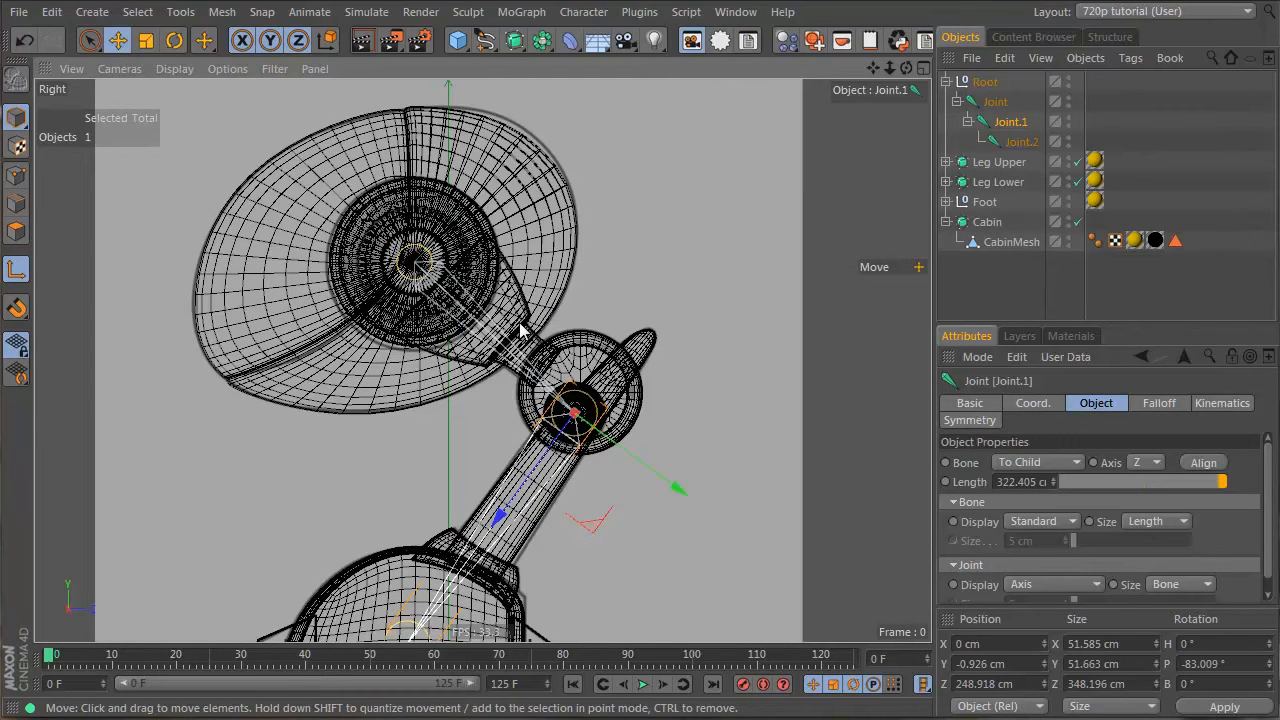
# Step: Select the whole joint chain from Joint to Joint.2 and create an IK chain with a goal on it
pyautogui.click(1015, 277)
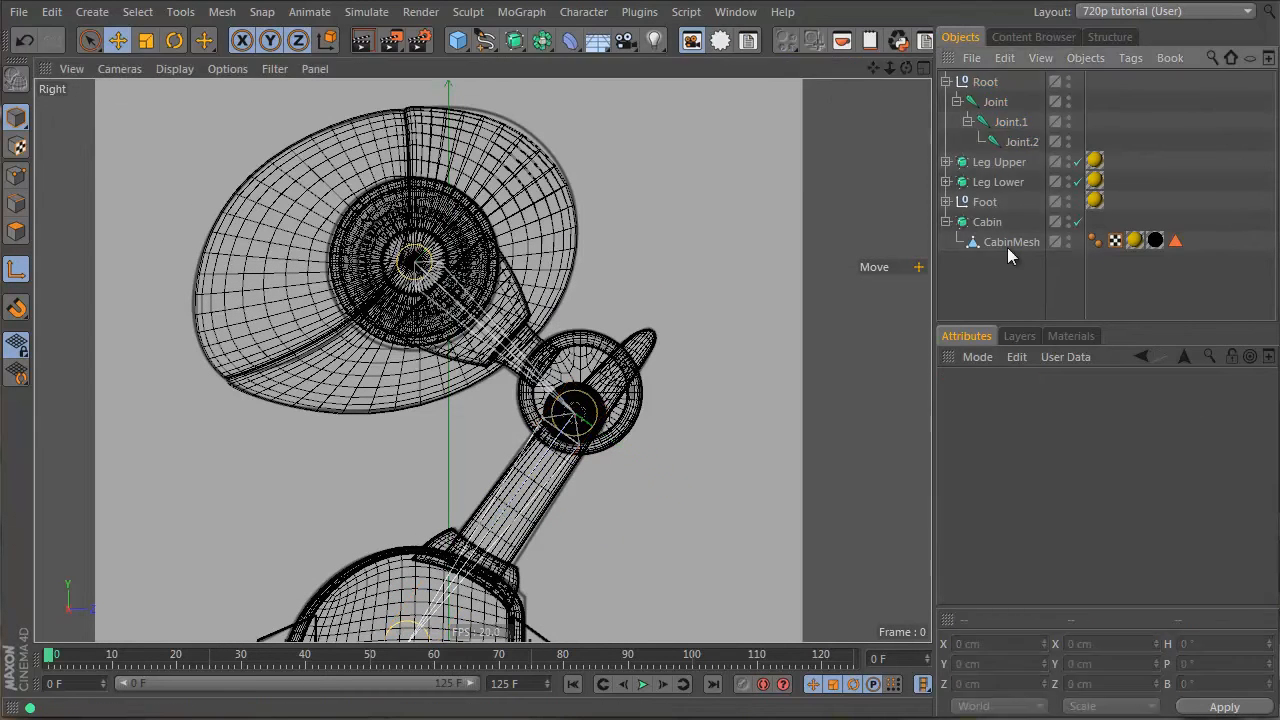
pyautogui.press('F5')
pyautogui.keyDown('alt'); pyautogui.moveTo(441, 211); pyautogui.dragTo(141, 229); pyautogui.keyUp('alt')
pyautogui.click(995, 102)
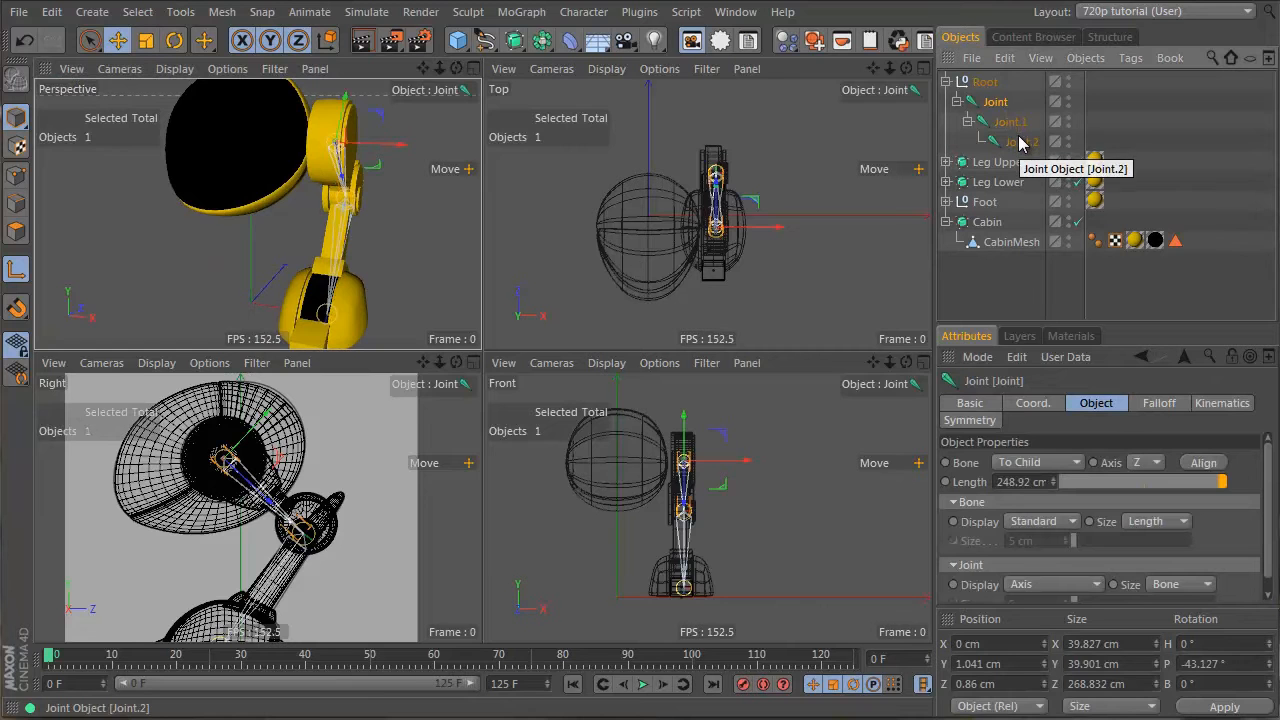
pyautogui.keyDown('shift'); pyautogui.click(1020, 143); pyautogui.keyUp('shift')
pyautogui.keyDown('alt'); pyautogui.moveTo(306, 266); pyautogui.dragTo(246, 190); pyautogui.keyUp('alt')
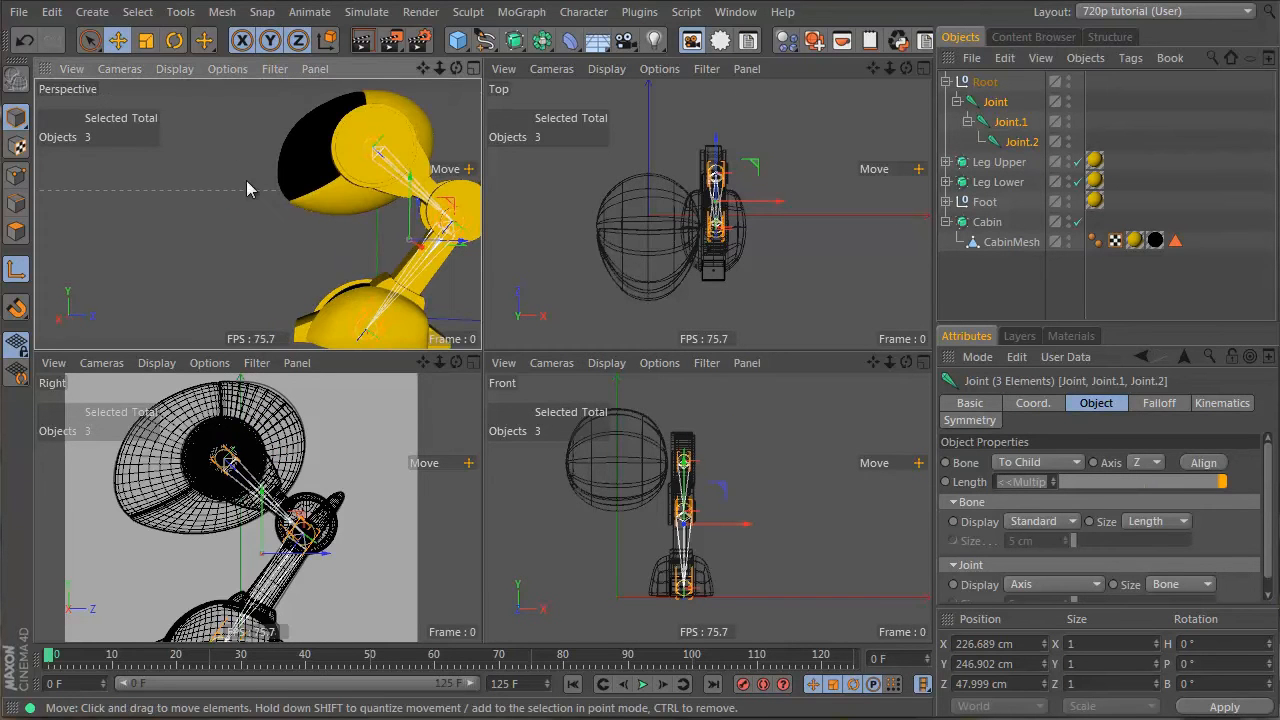
pyautogui.click(995, 102)
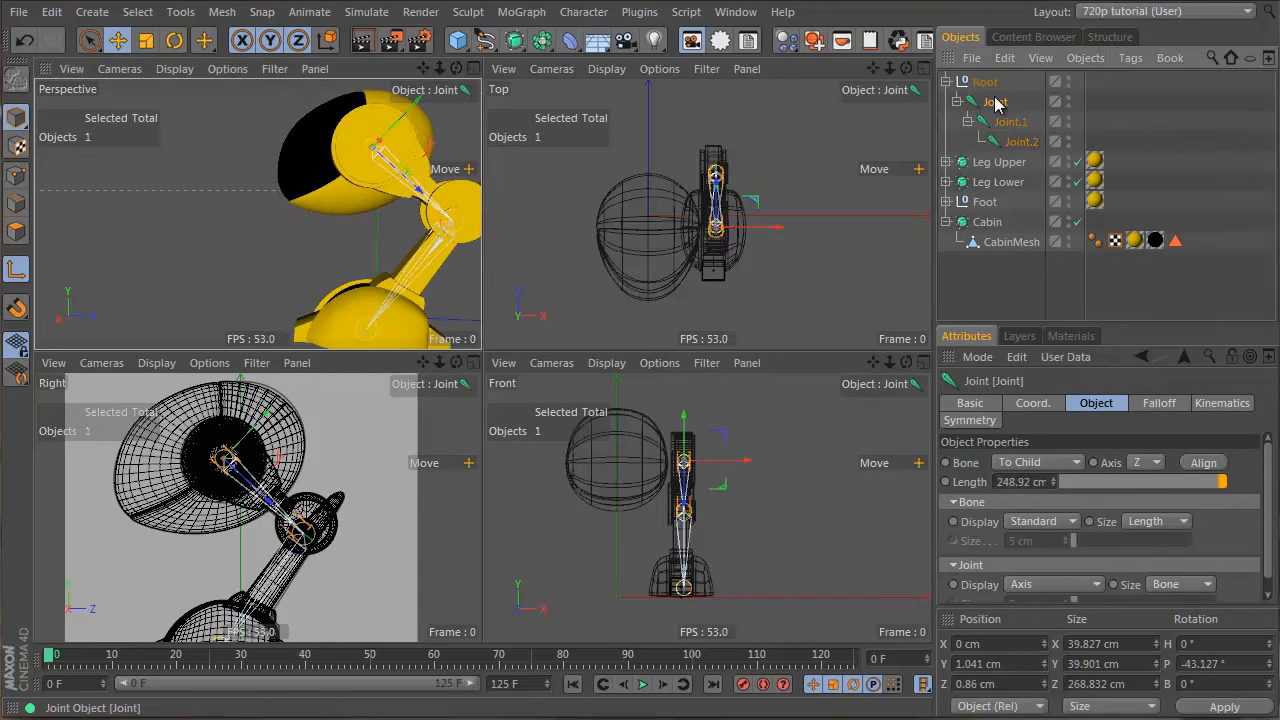
pyautogui.keyDown('shift'); pyautogui.click(1030, 143); pyautogui.keyUp('shift')
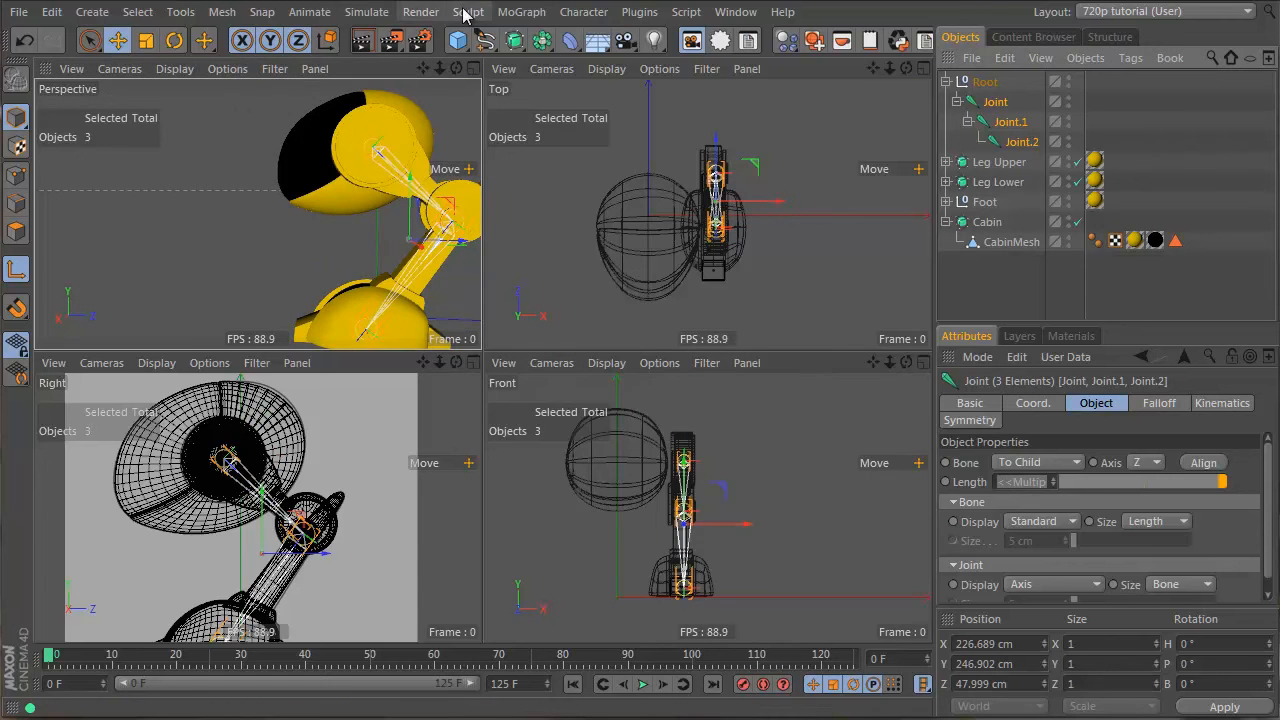
pyautogui.click(583, 12)
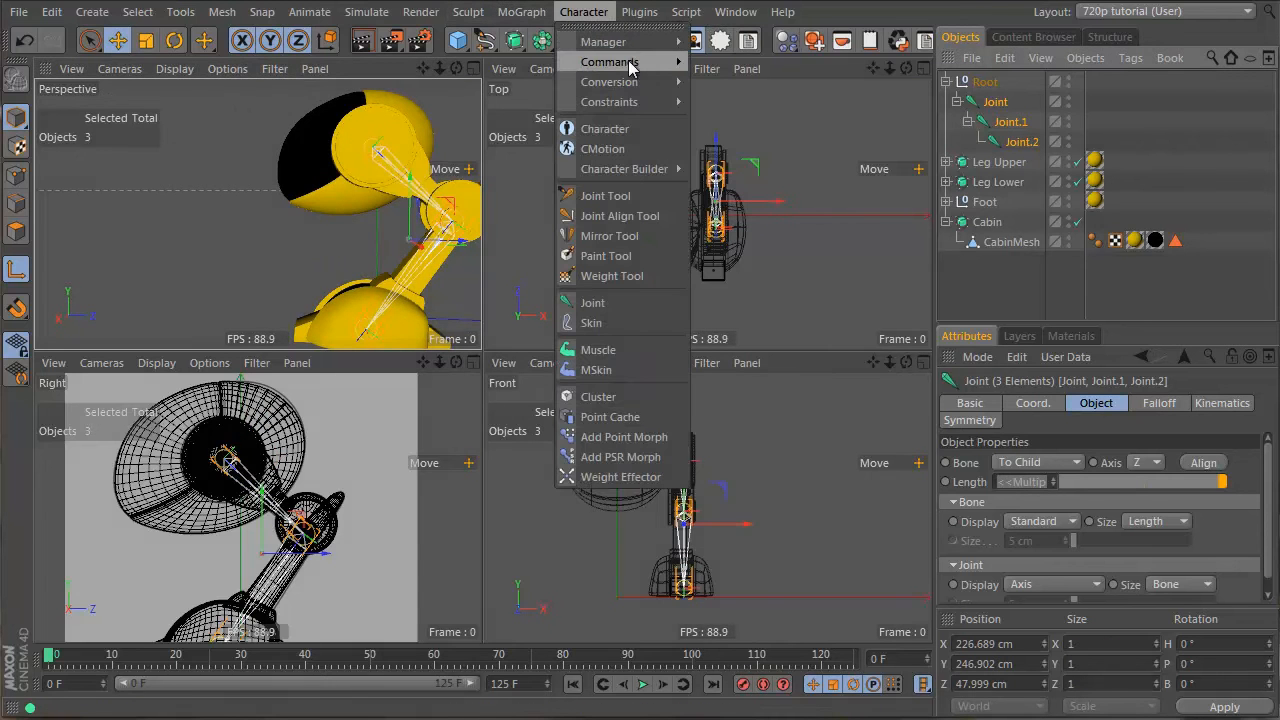
pyautogui.moveTo(622, 62)
pyautogui.click(712, 69)
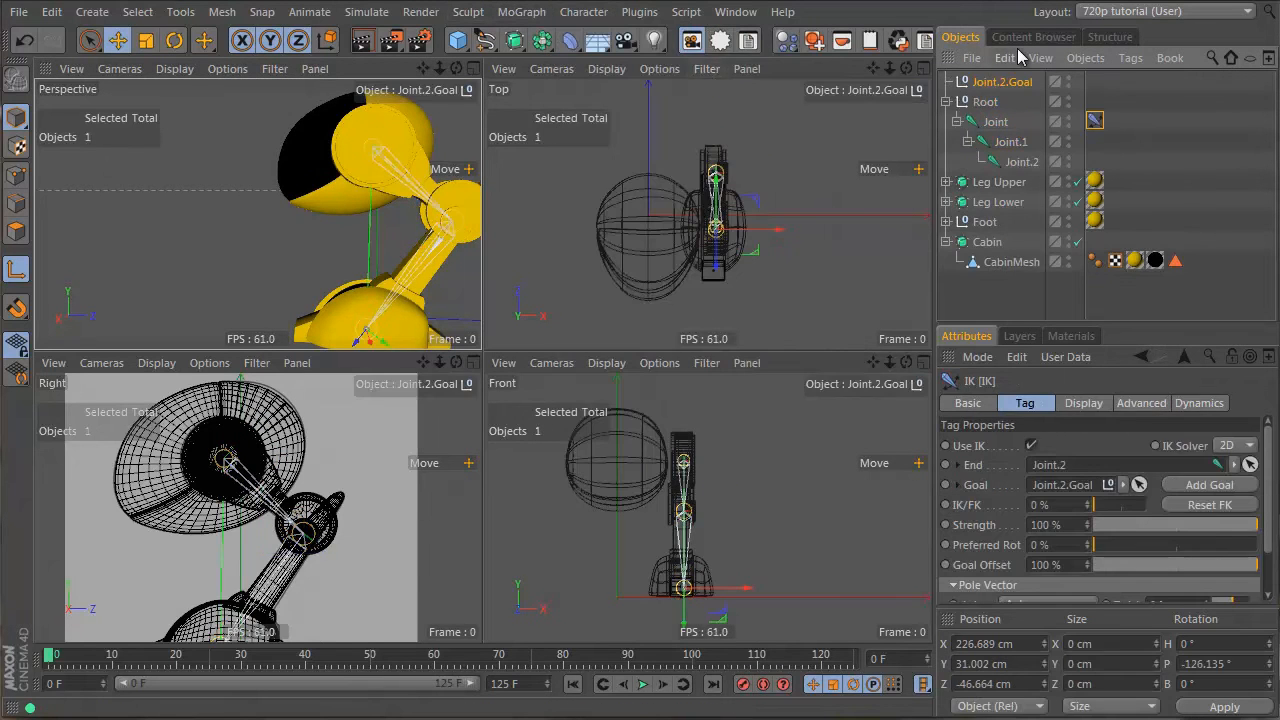
# Step: Set the P rotation of the Joint.2.Goal null to 0°
pyautogui.click(1020, 90)
pyautogui.keyDown('alt'); pyautogui.moveTo(312, 258); pyautogui.dragTo(285, 272); pyautogui.keyUp('alt')
pyautogui.press('e')
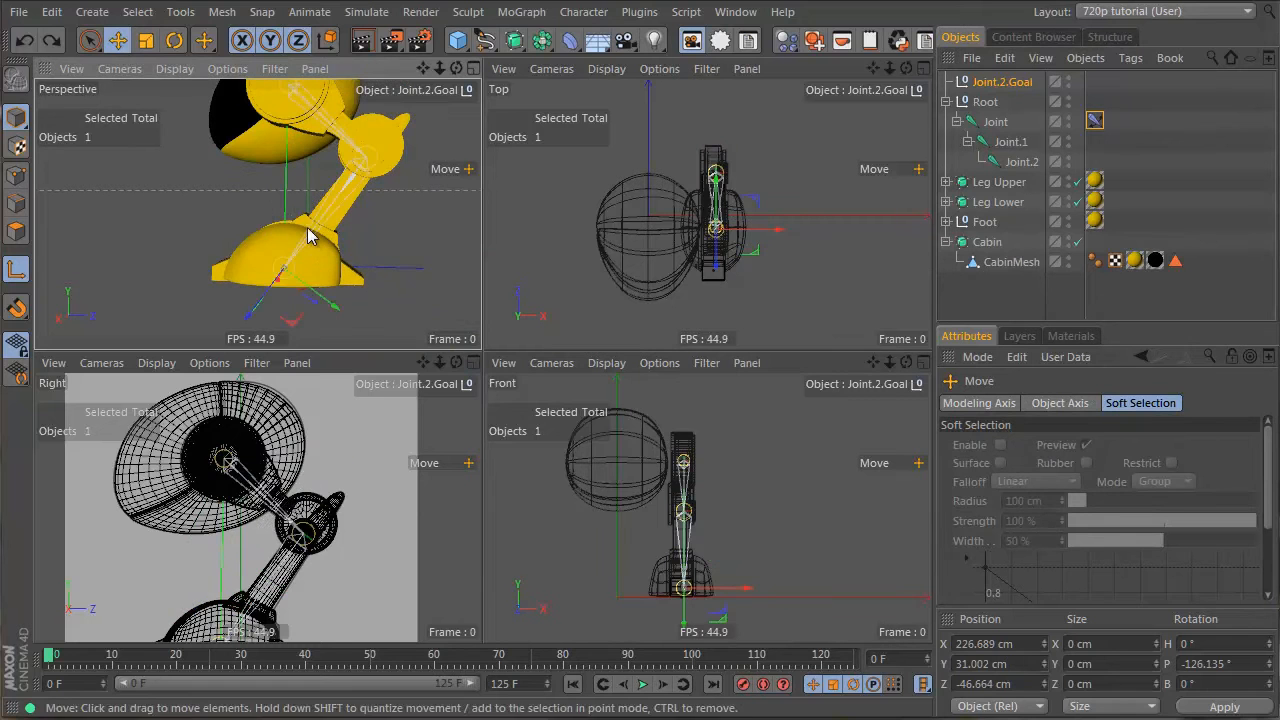
pyautogui.click(1003, 82)
pyautogui.doubleClick(1228, 663)
pyautogui.write('0')
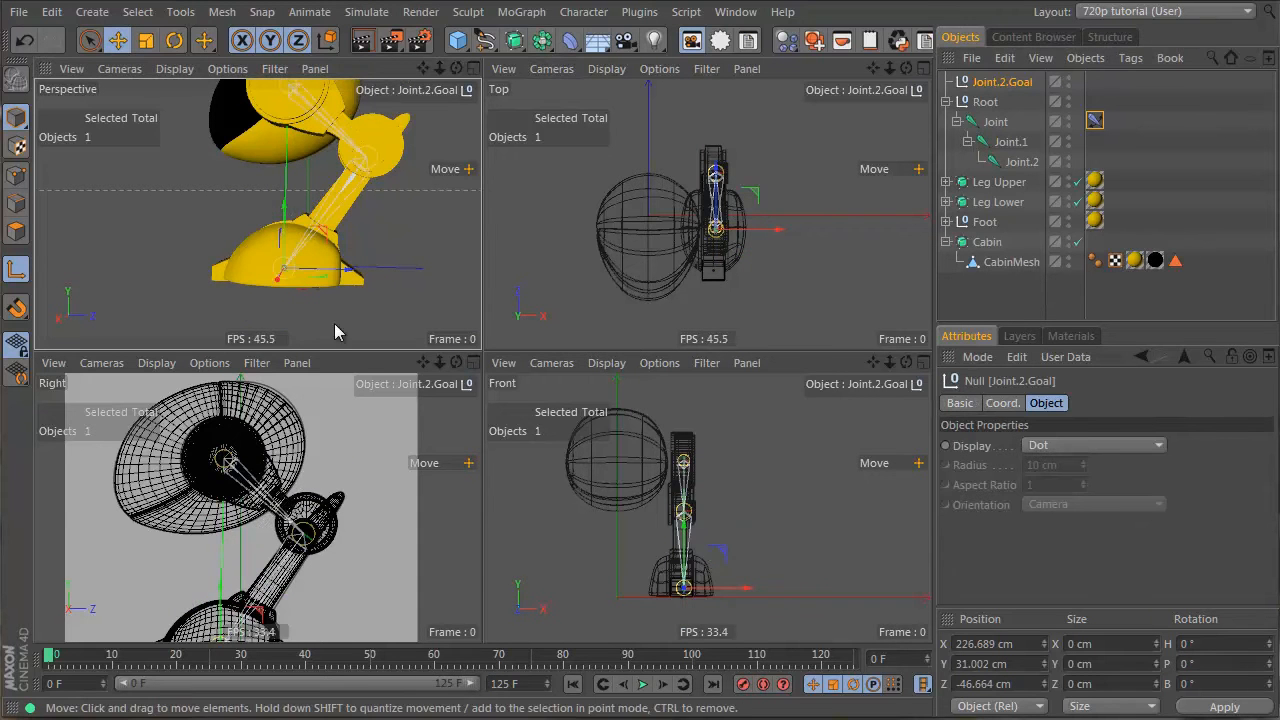
# Step: Parent Leg Upper to the top Joint and Leg Lower to Joint.1
pyautogui.keyDown('alt'); pyautogui.moveTo(317, 258); pyautogui.dragTo(944, 280); pyautogui.keyUp('alt')
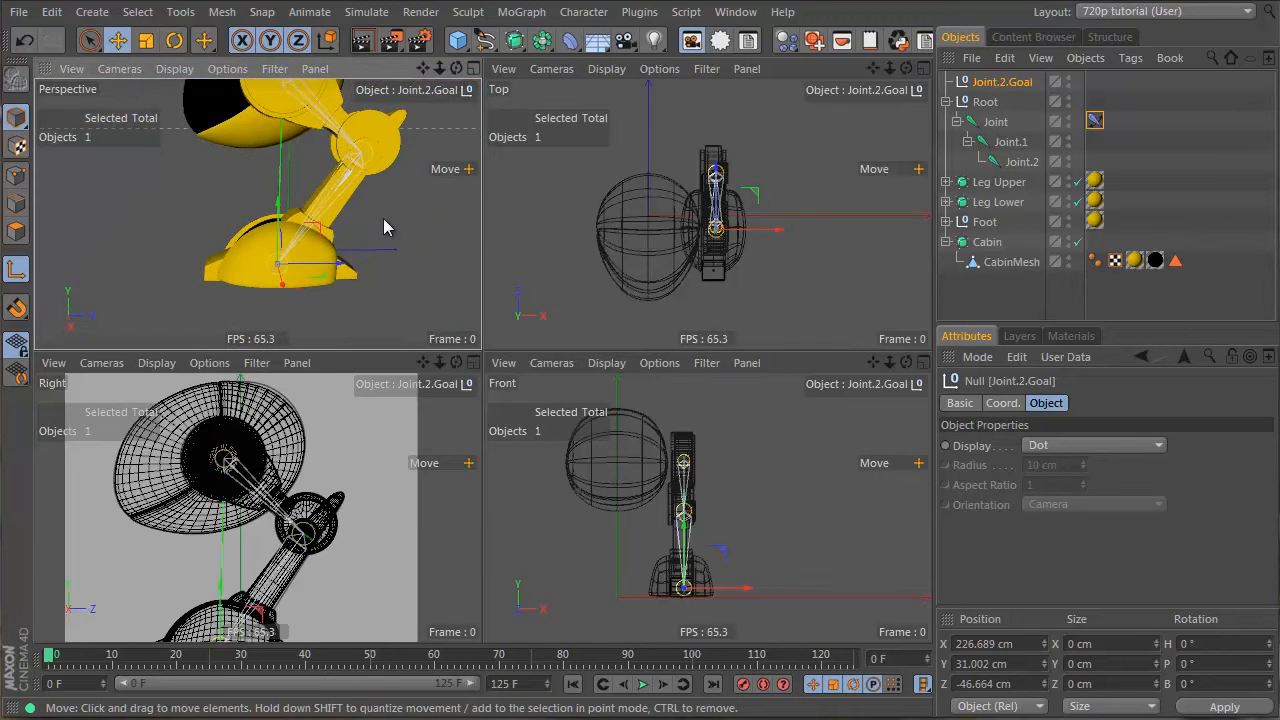
pyautogui.keyDown('alt'); pyautogui.moveTo(333, 213); pyautogui.dragTo(337, 243, button='middle'); pyautogui.keyUp('alt')
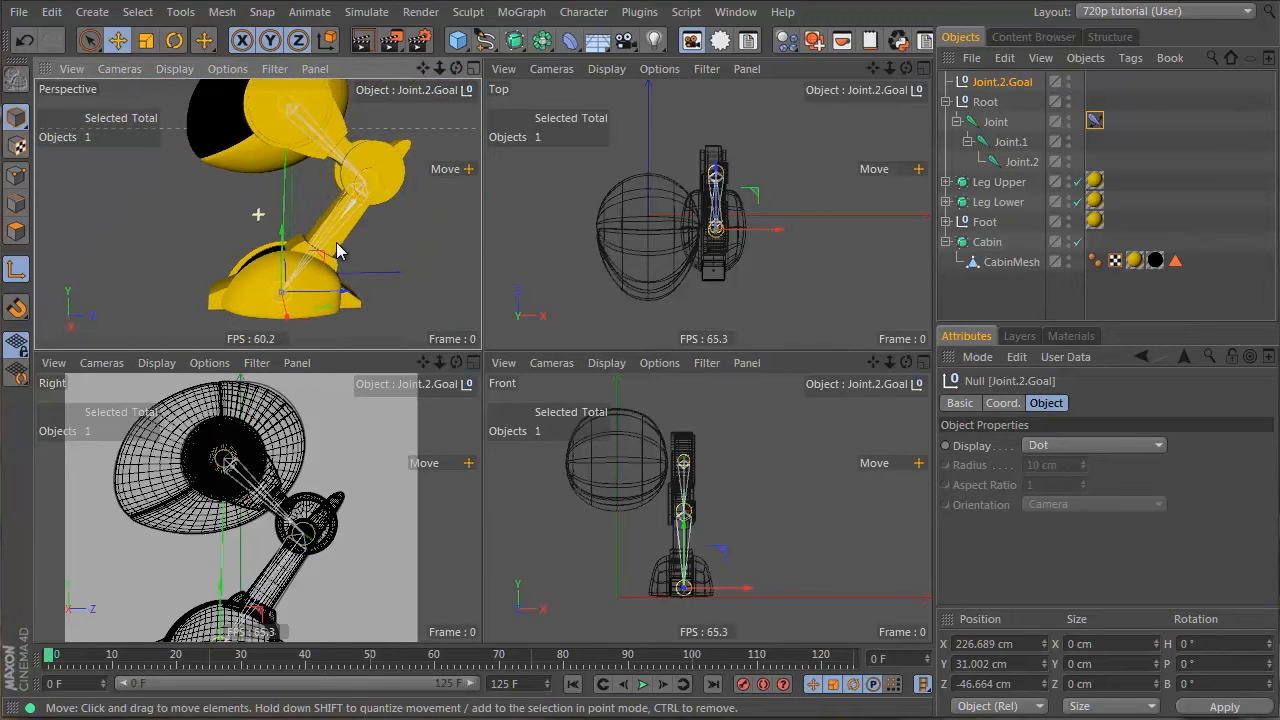
pyautogui.click(1000, 182)
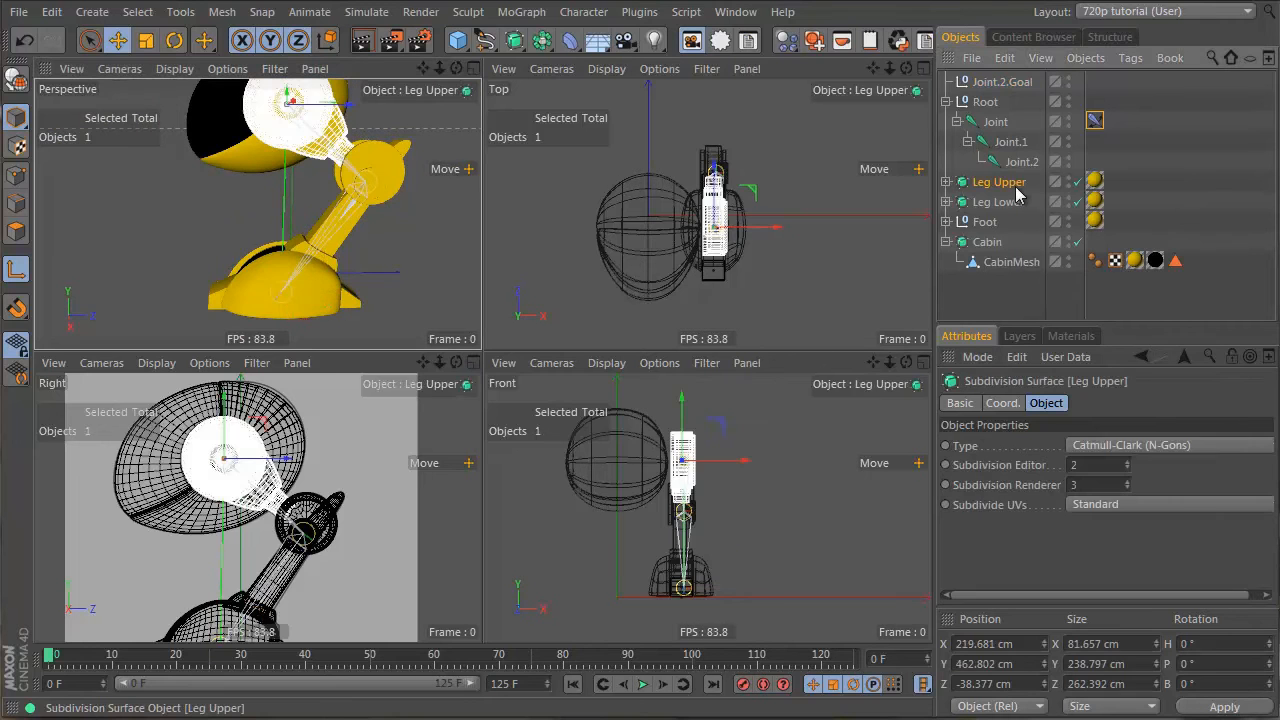
pyautogui.moveTo(995, 122); pyautogui.dragTo(994, 123)
pyautogui.click(992, 123)
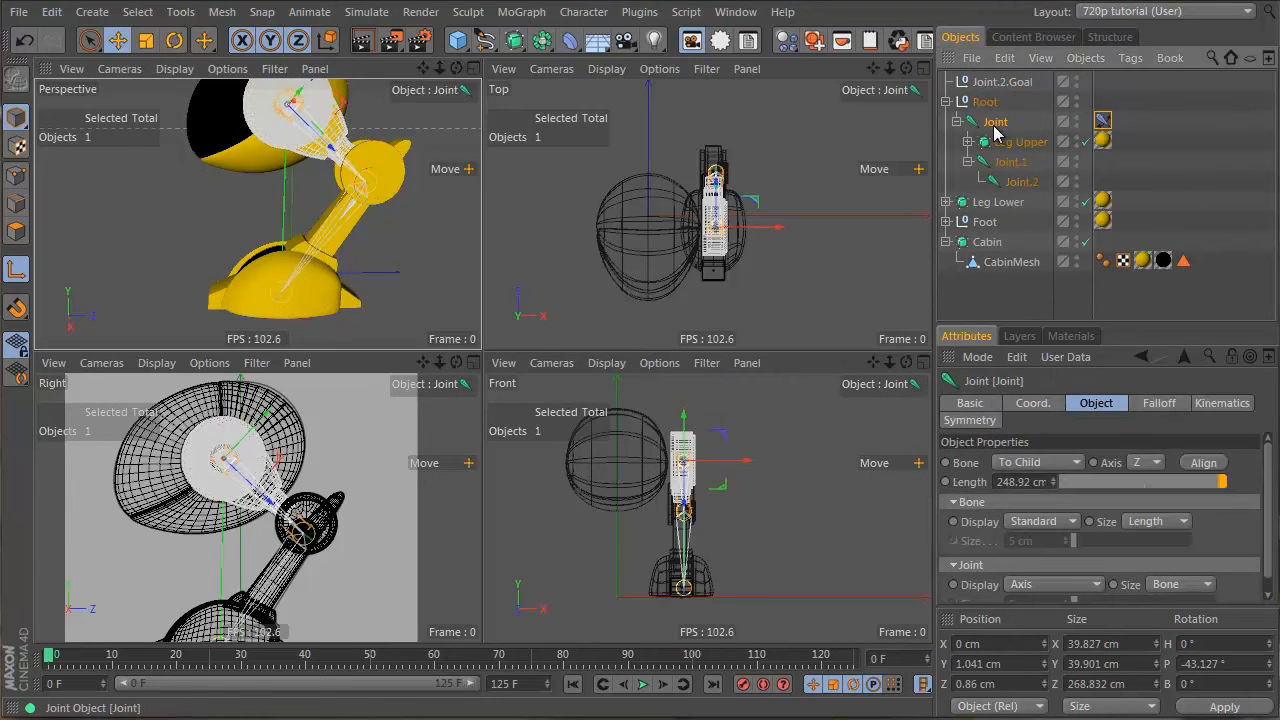
pyautogui.moveTo(995, 202); pyautogui.dragTo(1014, 163)
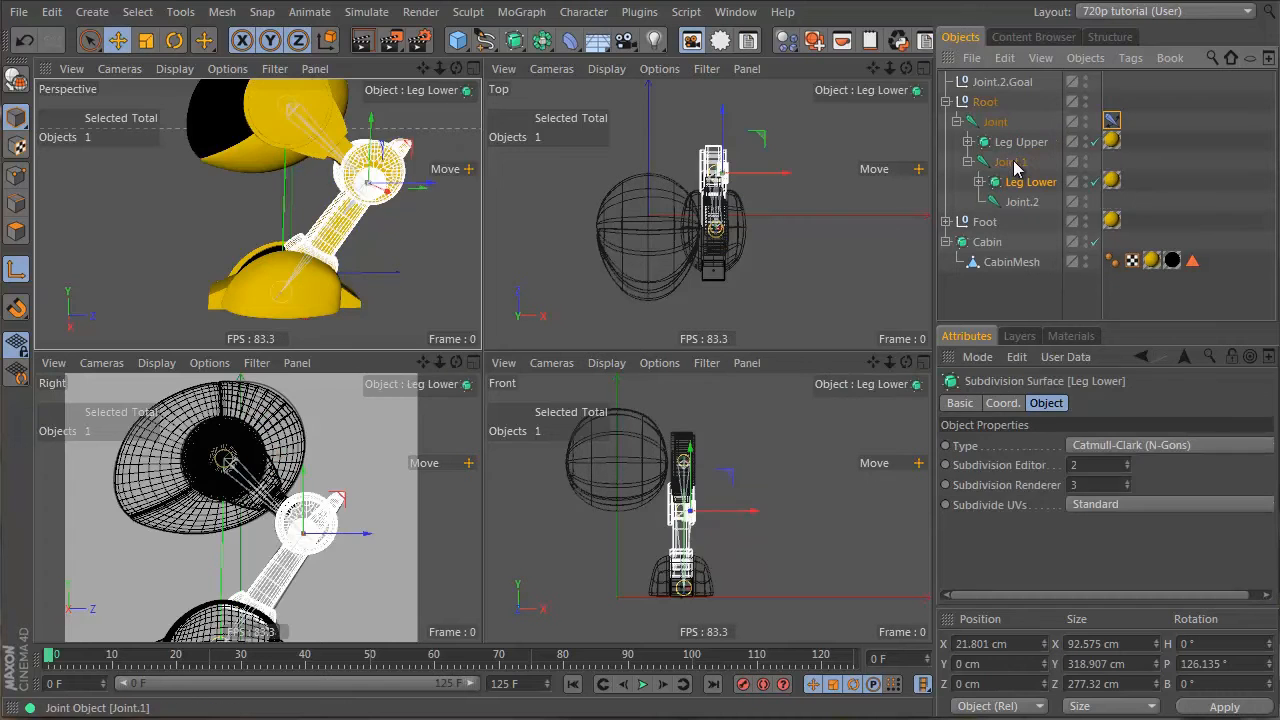
# Step: Try parenting Foot to Joint.2 and test how the leg and foot follow when Joint.2.Goal is moved
pyautogui.click(995, 84)
pyautogui.moveTo(262, 570)
pyautogui.mouseDown()
pyautogui.moveTo(230, 562)
pyautogui.moveTo(226, 491)
pyautogui.moveTo(258, 575)
pyautogui.mouseUp()
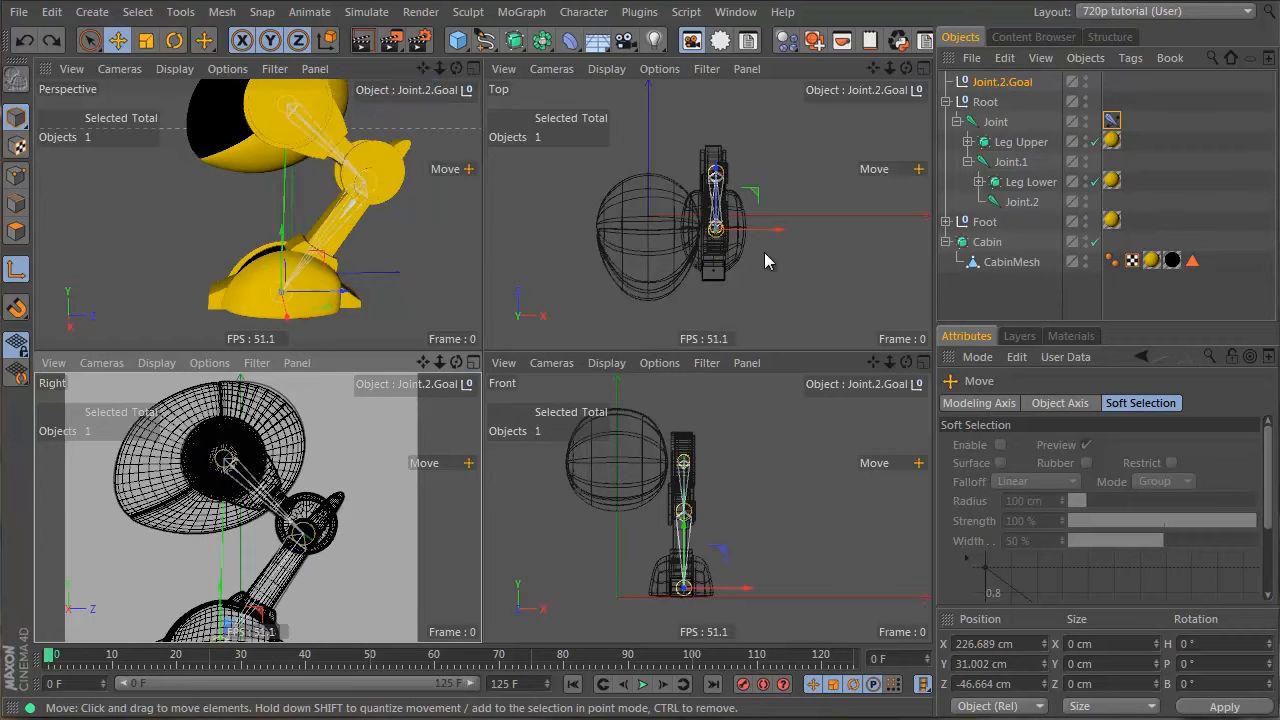
pyautogui.click(988, 222)
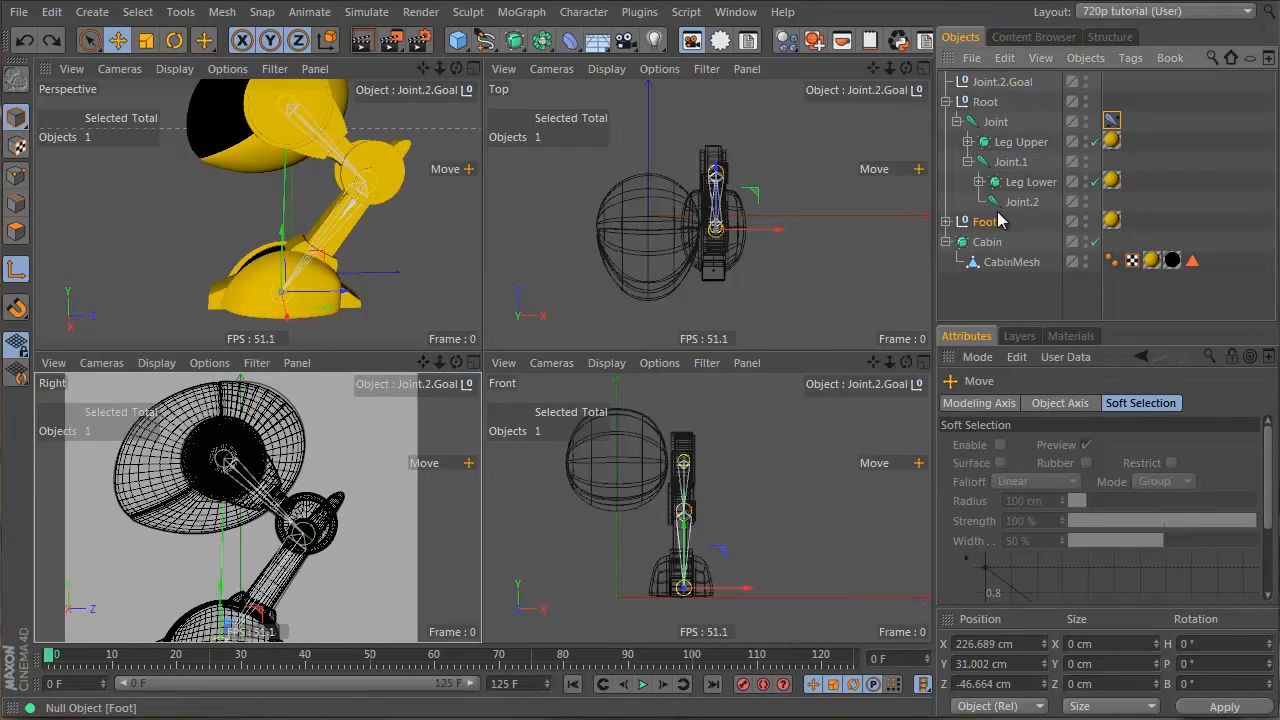
pyautogui.moveTo(1021, 203); pyautogui.dragTo(1021, 205)
pyautogui.click(1002, 83)
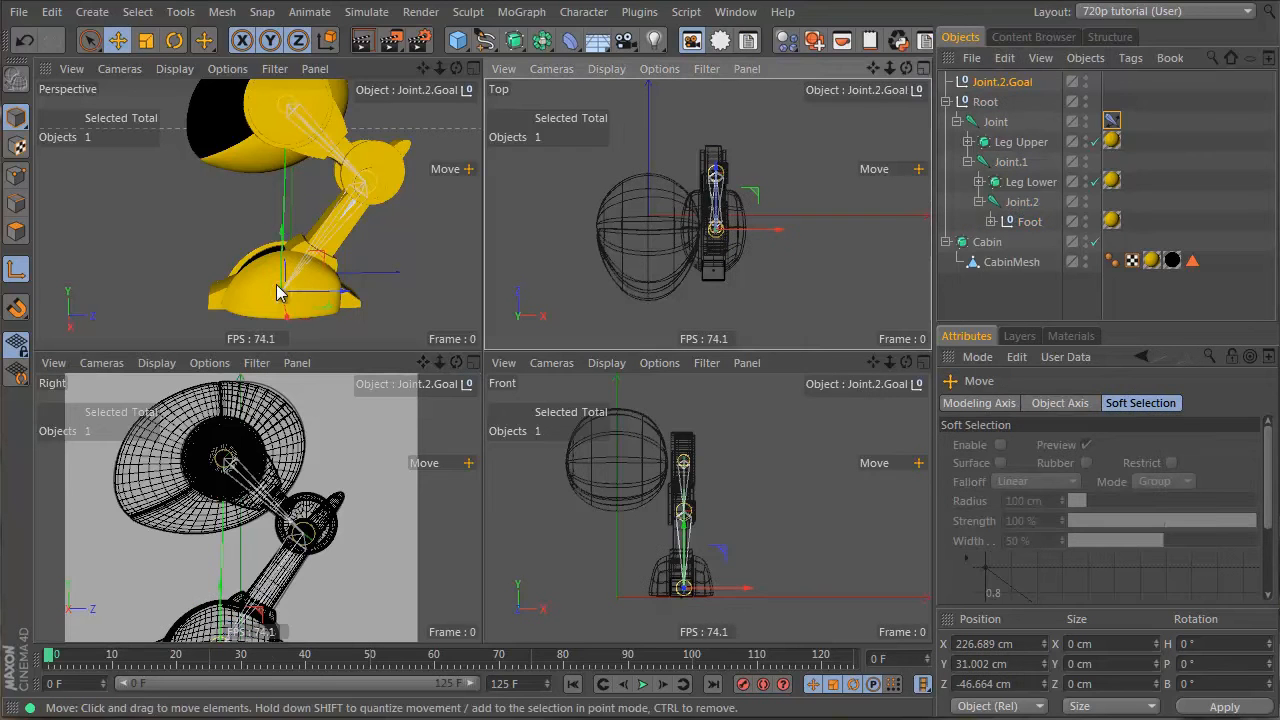
pyautogui.moveTo(323, 265); pyautogui.dragTo(289, 218)
pyautogui.click(652, 228)
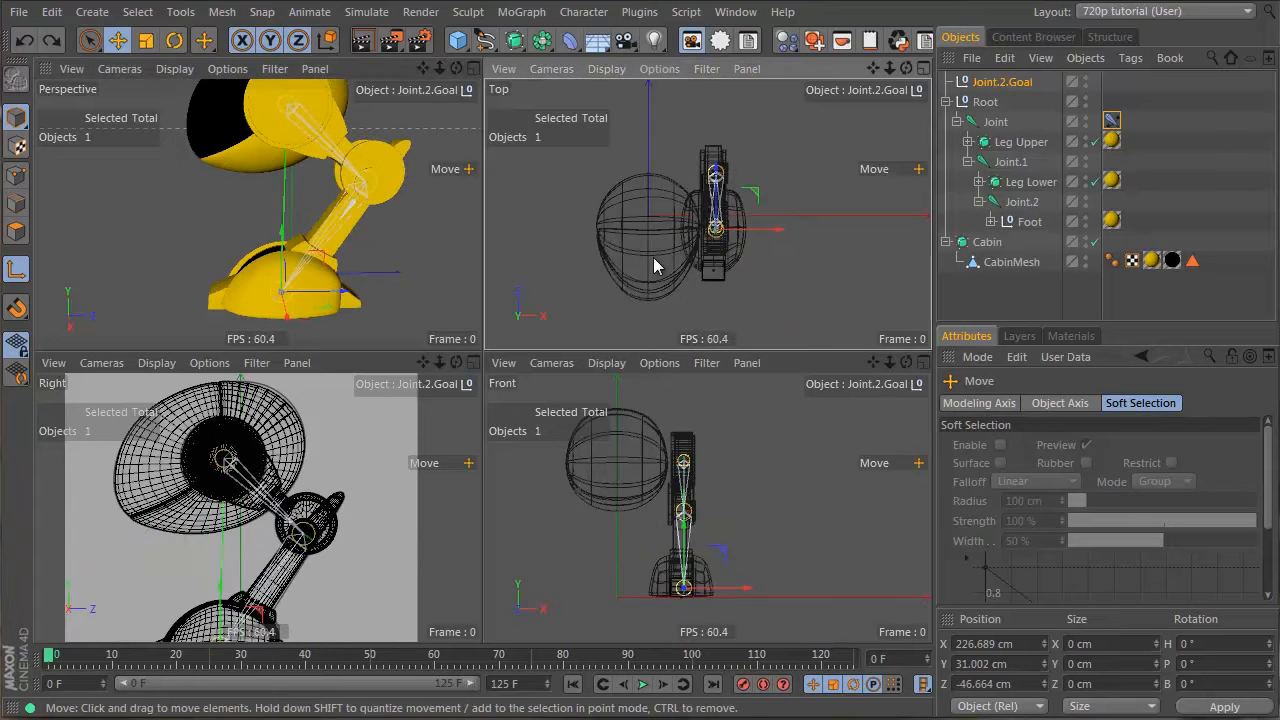
# Step: Reparent Foot from Joint.2 to Joint.2.Goal and select the goal
pyautogui.click(1030, 221)
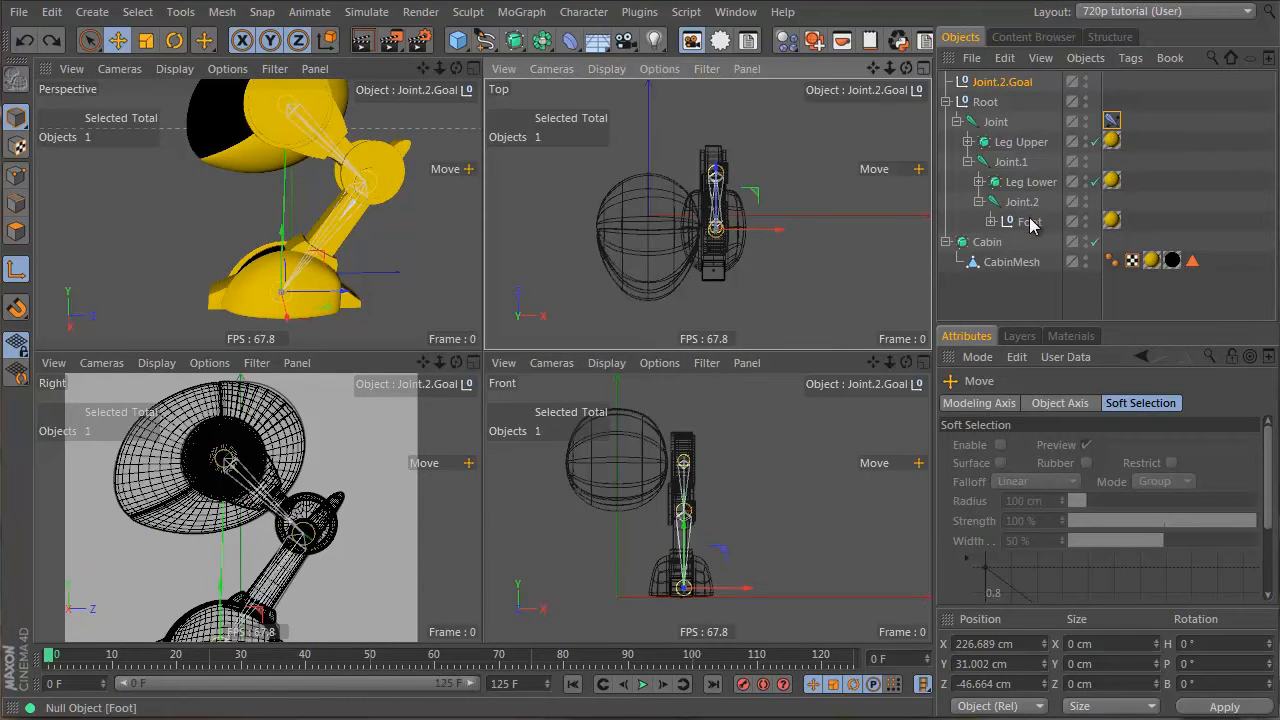
pyautogui.moveTo(1008, 88); pyautogui.dragTo(1004, 84)
pyautogui.click(1002, 82)
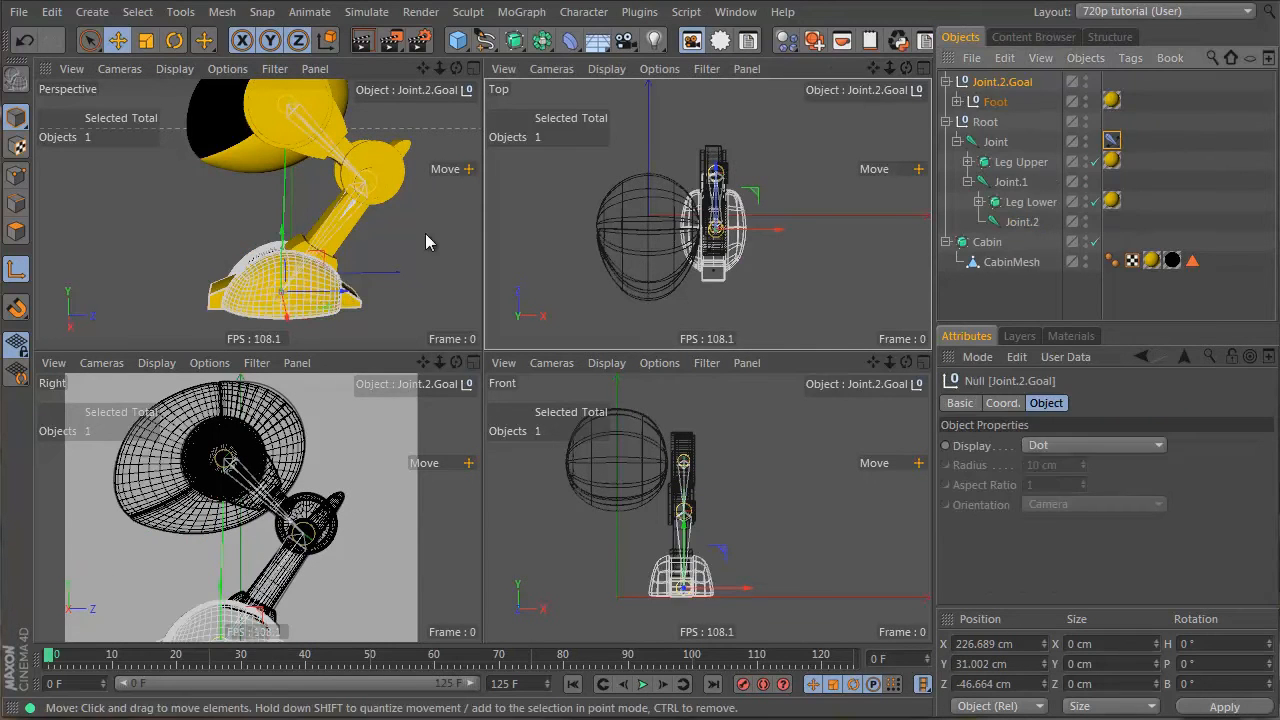
# Step: Disable axis editing and test raising Joint.2.Goal, undoing each trial move
pyautogui.moveTo(318, 259); pyautogui.dragTo(329, 204)
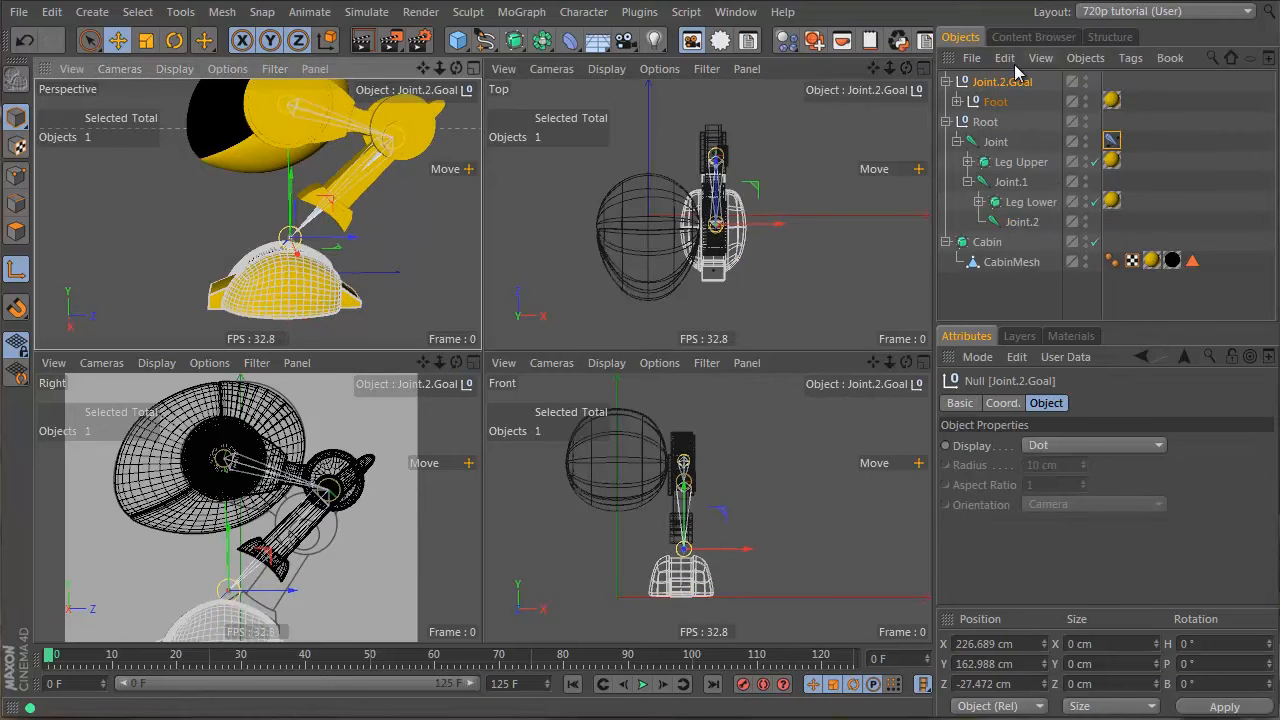
pyautogui.hotkey('ctrl', 'z')
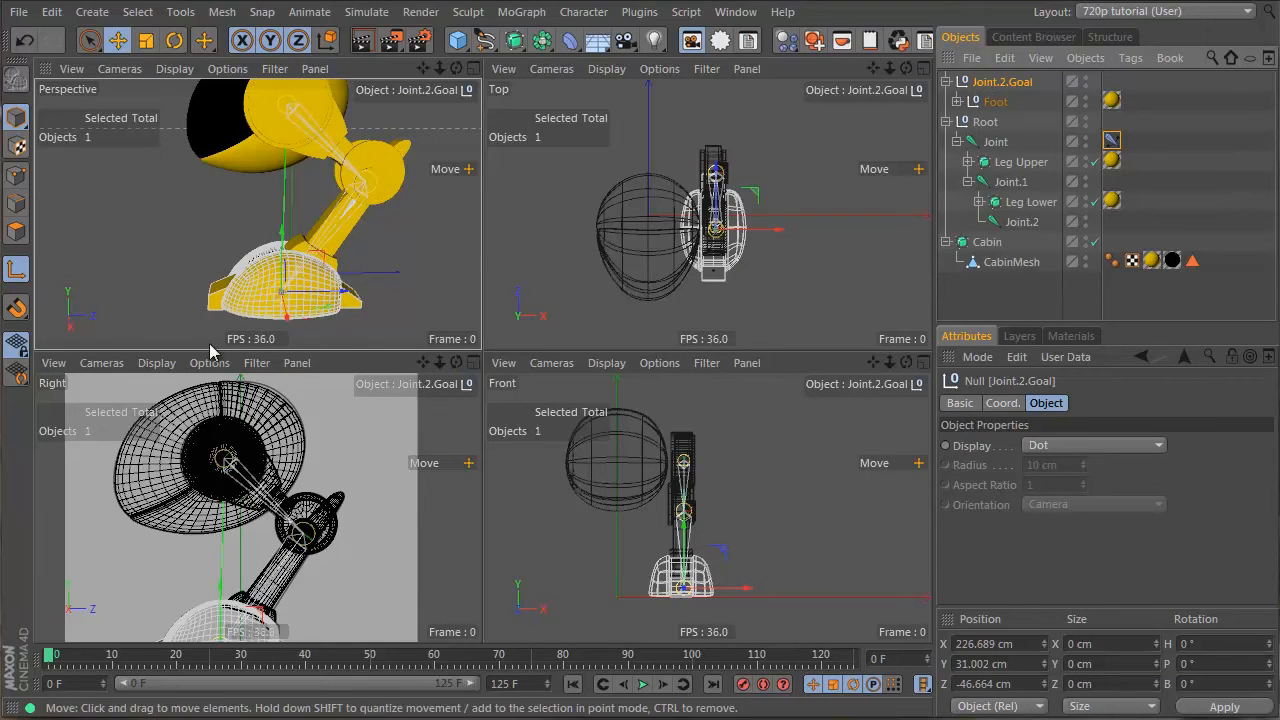
pyautogui.moveTo(318, 257); pyautogui.dragTo(333, 181)
pyautogui.hotkey('ctrl', 'z')
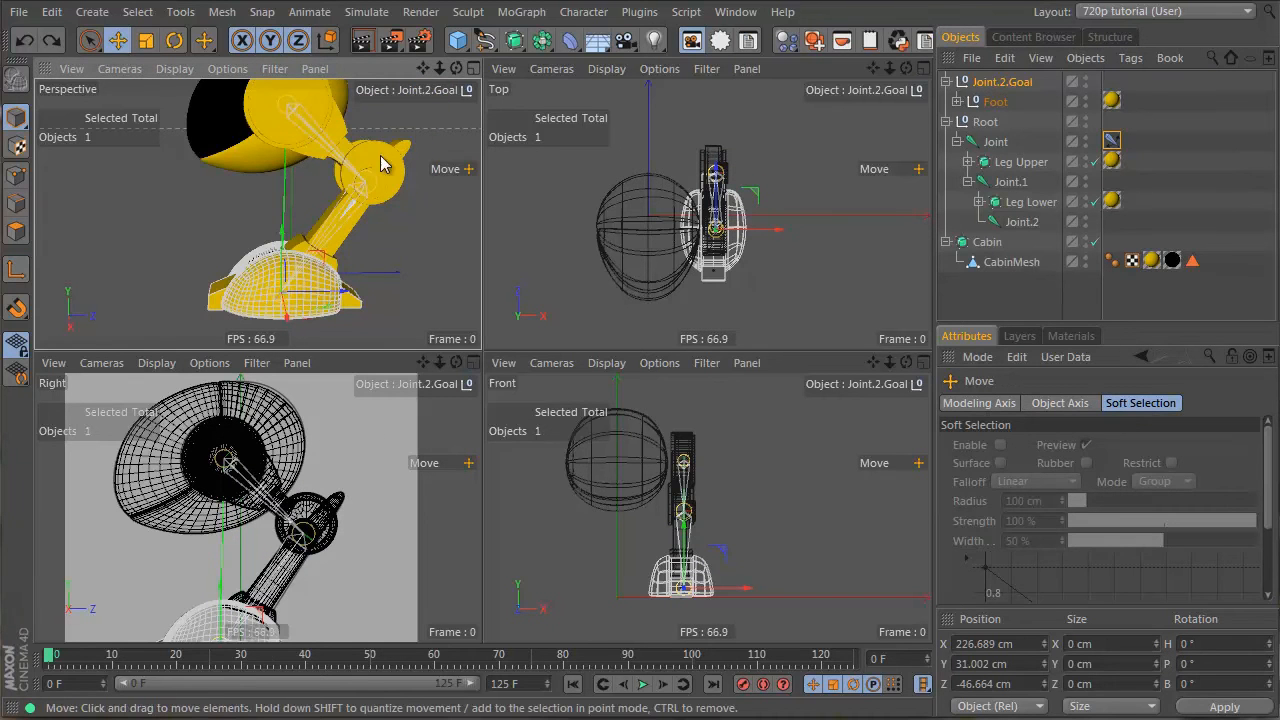
# Step: Test posing the leg by moving Joint.2.Goal and trying rotation, undo the trial, and clear the selection
pyautogui.moveTo(322, 262)
pyautogui.mouseDown()
pyautogui.moveTo(335, 195)
pyautogui.moveTo(310, 180)
pyautogui.moveTo(290, 225)
pyautogui.moveTo(317, 192)
pyautogui.moveTo(262, 238)
pyautogui.moveTo(298, 282)
pyautogui.moveTo(282, 270)
pyautogui.moveTo(309, 210)
pyautogui.moveTo(260, 217)
pyautogui.moveTo(306, 206)
pyautogui.moveTo(322, 216)
pyautogui.moveTo(300, 225)
pyautogui.moveTo(331, 268)
pyautogui.moveTo(257, 209)
pyautogui.moveTo(277, 223)
pyautogui.moveTo(263, 229)
pyautogui.moveTo(278, 246)
pyautogui.moveTo(303, 245)
pyautogui.mouseUp()
pyautogui.press('r')
pyautogui.hotkey('ctrl', 'z')
pyautogui.press('e')
pyautogui.click(1074, 134)
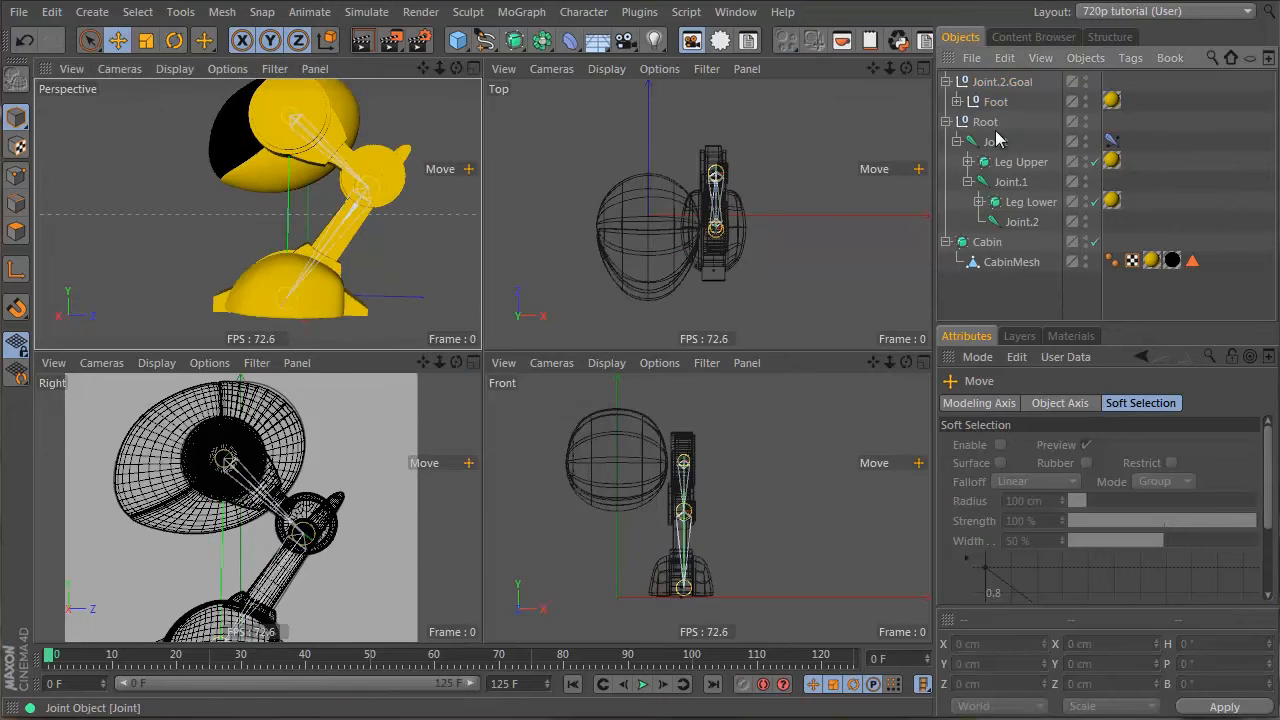
# Step: Maximize the perspective view and collapse the Joint.2.Goal and Root hierarchies
pyautogui.keyDown('alt'); pyautogui.moveTo(310, 192); pyautogui.dragTo(470, 236); pyautogui.keyUp('alt')
pyautogui.middleClick(372, 260)
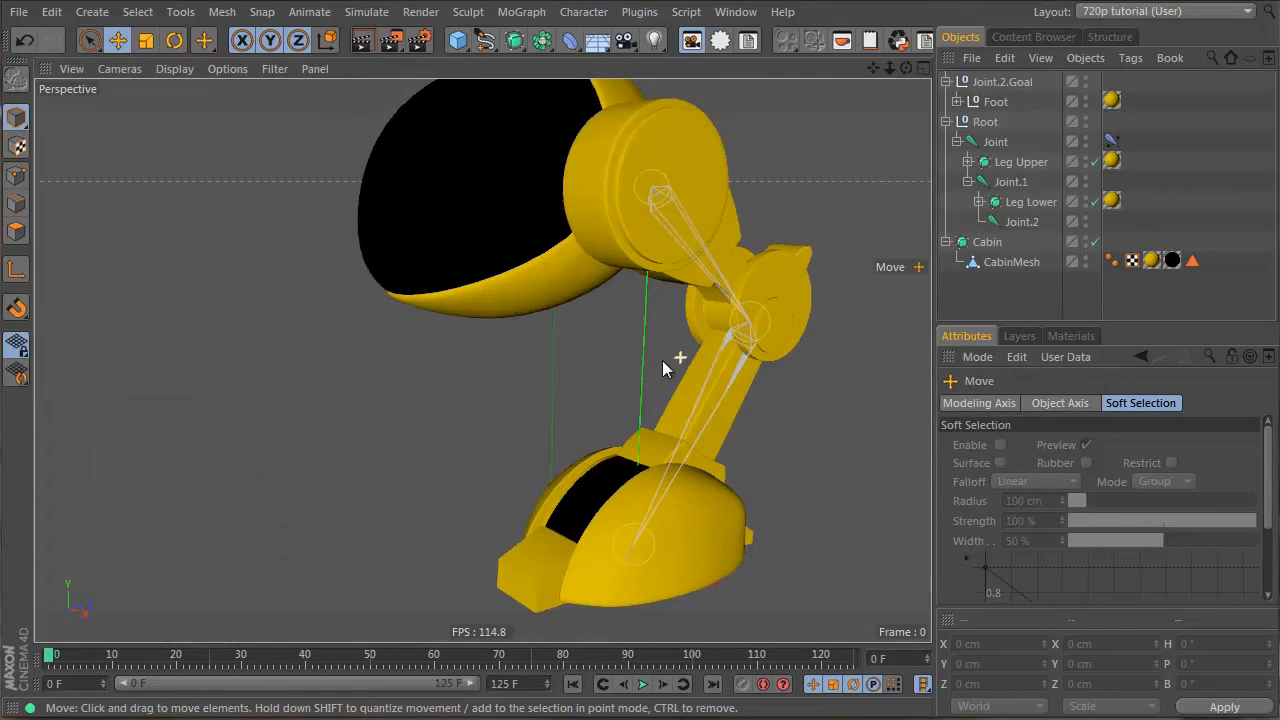
pyautogui.keyDown('alt'); pyautogui.moveTo(662, 360); pyautogui.dragTo(900, 148); pyautogui.keyUp('alt')
pyautogui.click(946, 81)
pyautogui.click(945, 100)
# Step: Select Root and Joint.2.Goal in turn to check what each controls, test-move Root, and undo the move
pyautogui.click(990, 101)
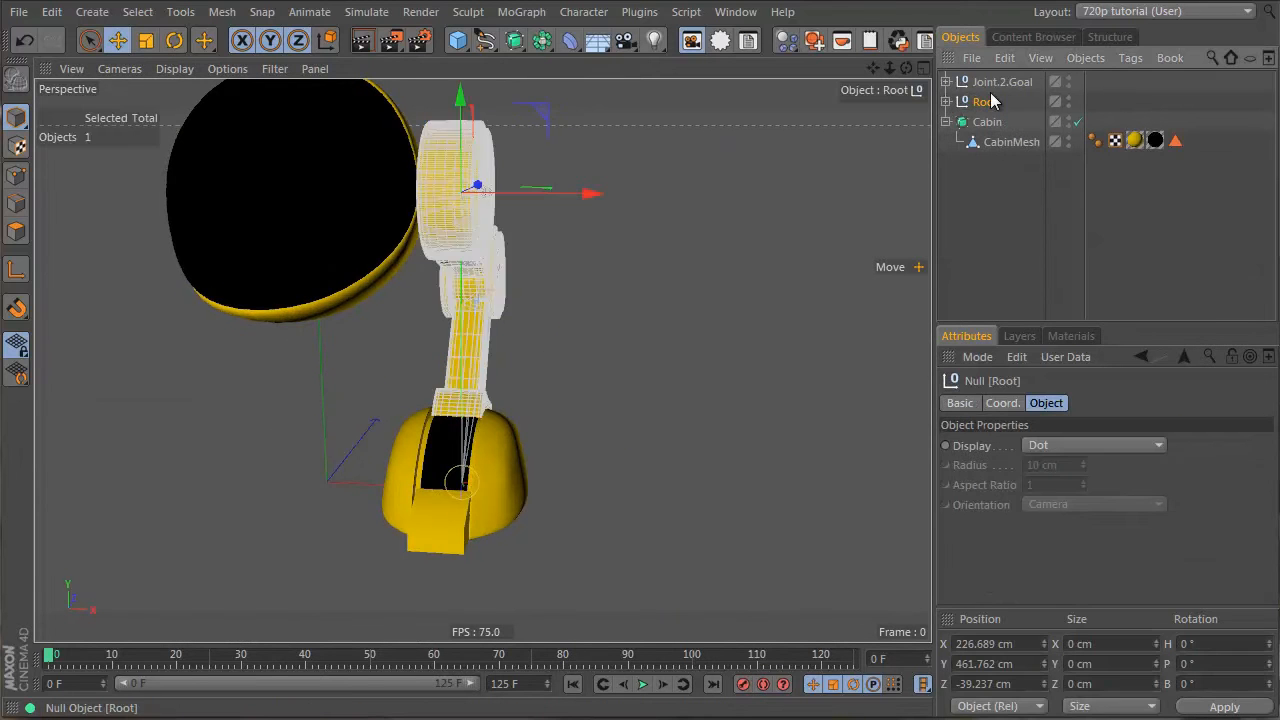
pyautogui.click(989, 82)
pyautogui.click(1033, 258)
pyautogui.keyDown('alt'); pyautogui.moveTo(486, 466); pyautogui.dragTo(172, 440); pyautogui.keyUp('alt')
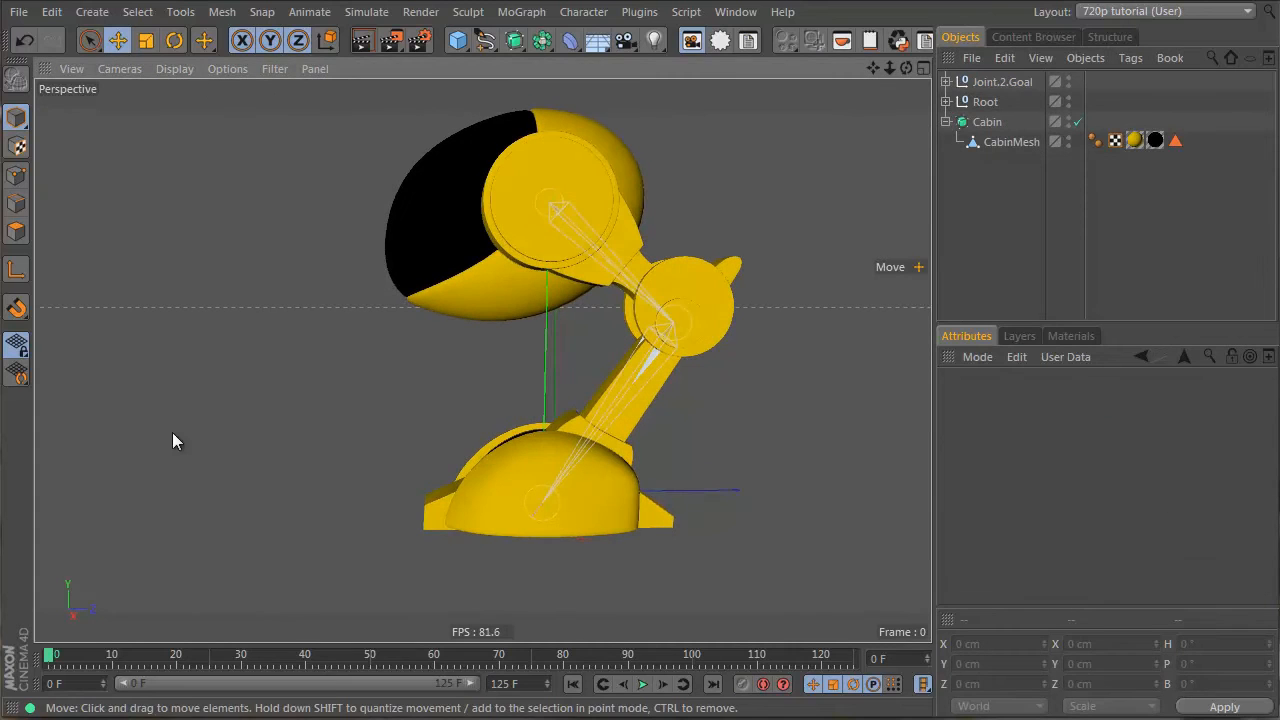
pyautogui.click(1001, 81)
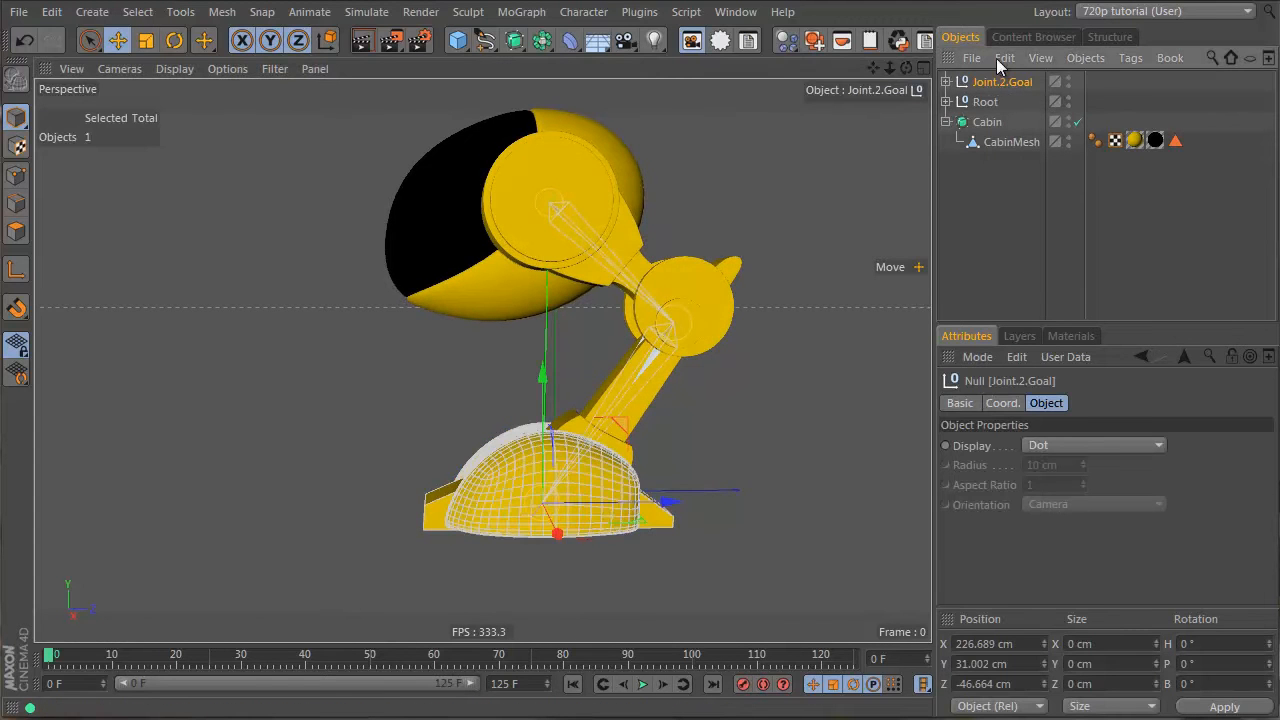
pyautogui.click(985, 102)
pyautogui.moveTo(537, 124); pyautogui.dragTo(569, 89)
pyautogui.hotkey('ctrl', 'z')
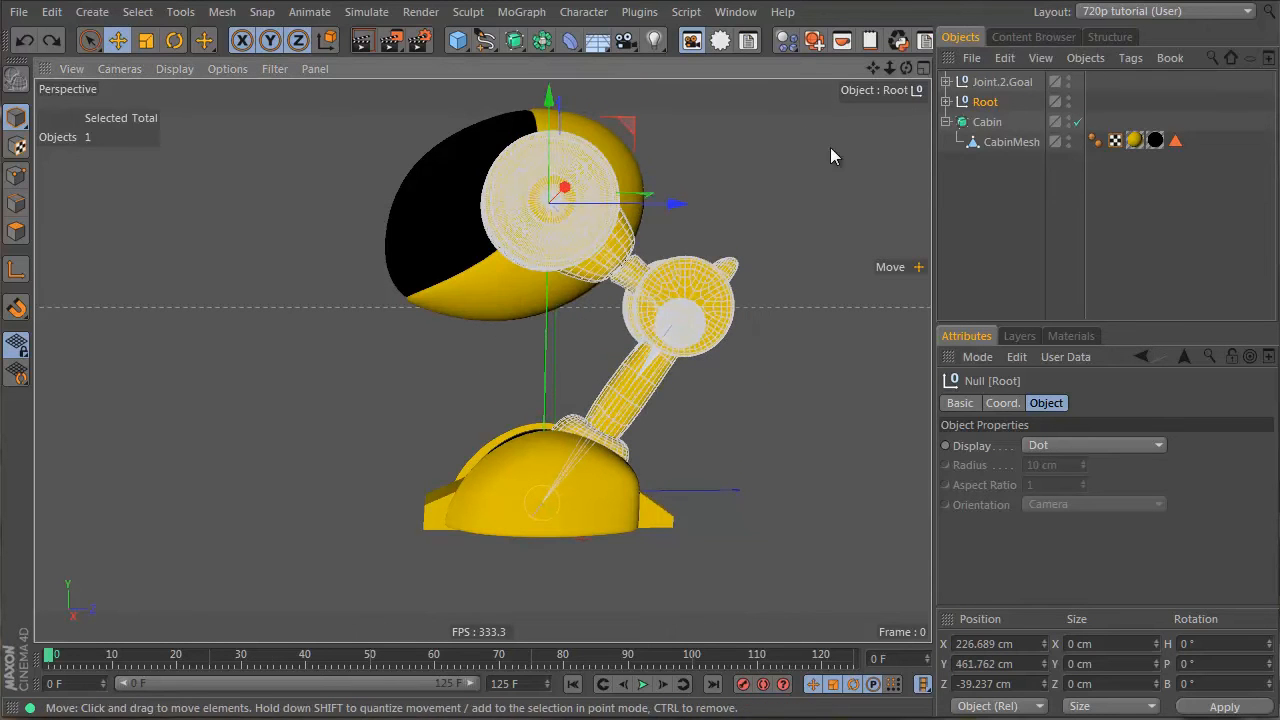
# Step: Expand Root and Leg Lower and select the Edge Selection tag on the ankle Cube under Chamfer Maker.2
pyautogui.keyDown('alt'); pyautogui.moveTo(400, 275); pyautogui.dragTo(637, 258); pyautogui.keyUp('alt')
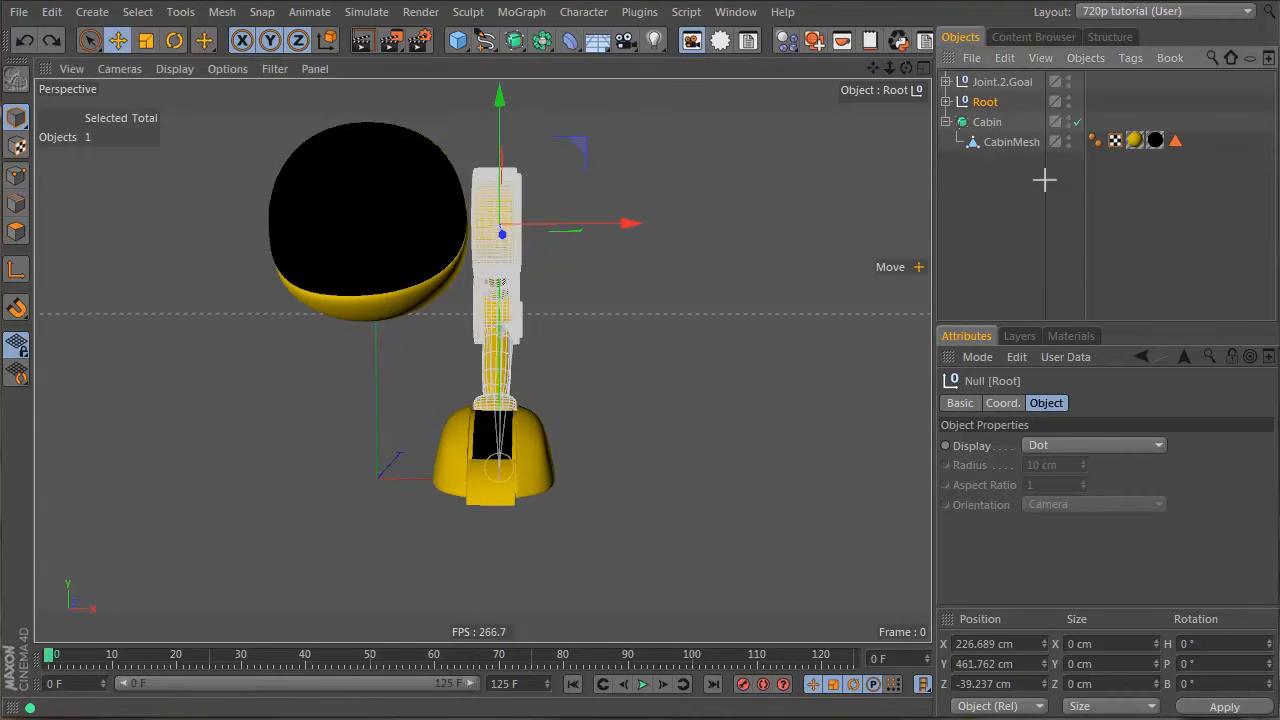
pyautogui.click(534, 436)
pyautogui.keyDown('alt'); pyautogui.moveTo(534, 436); pyautogui.dragTo(358, 257); pyautogui.keyUp('alt')
pyautogui.scroll(3, 545, 420)
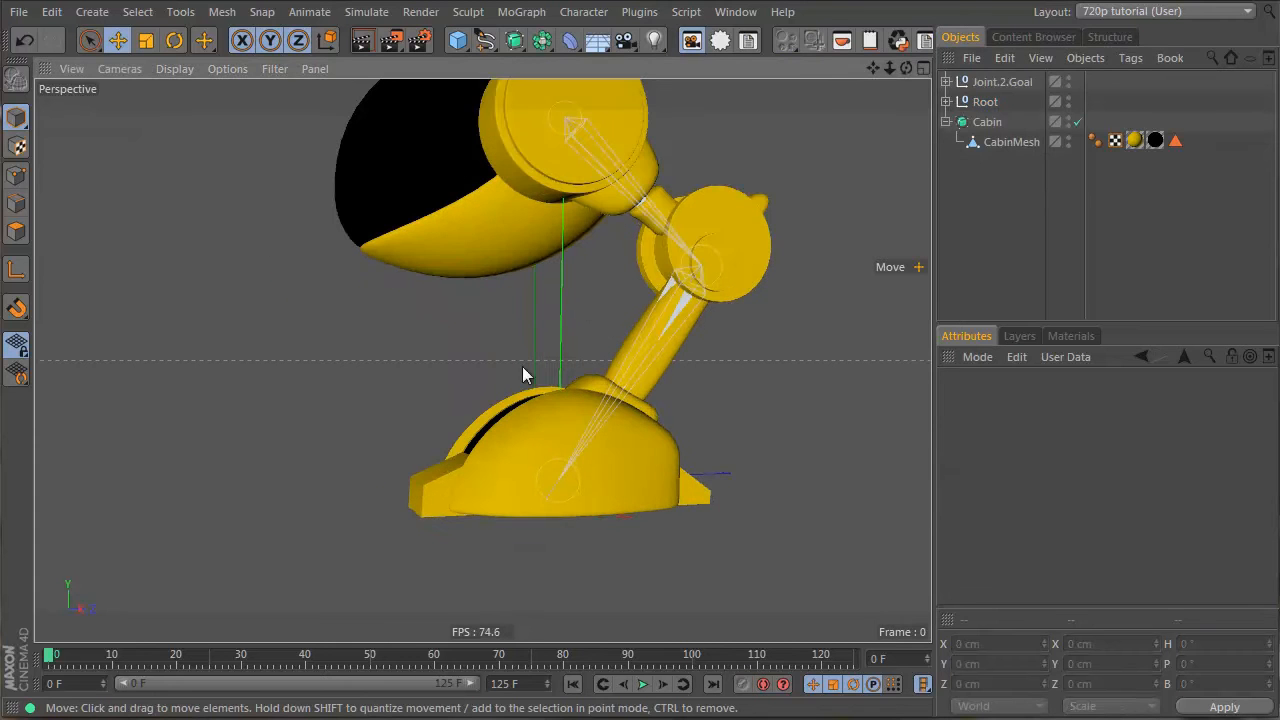
pyautogui.scroll(5, 576, 430)
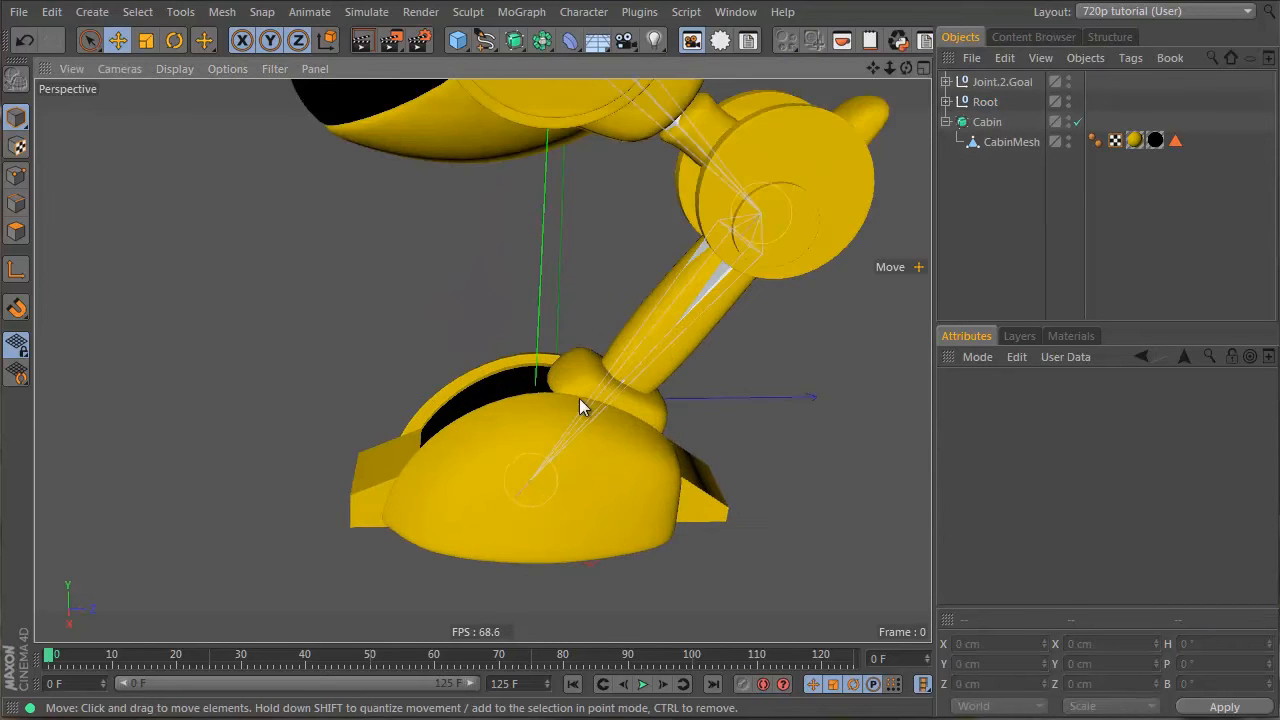
pyautogui.click(585, 372)
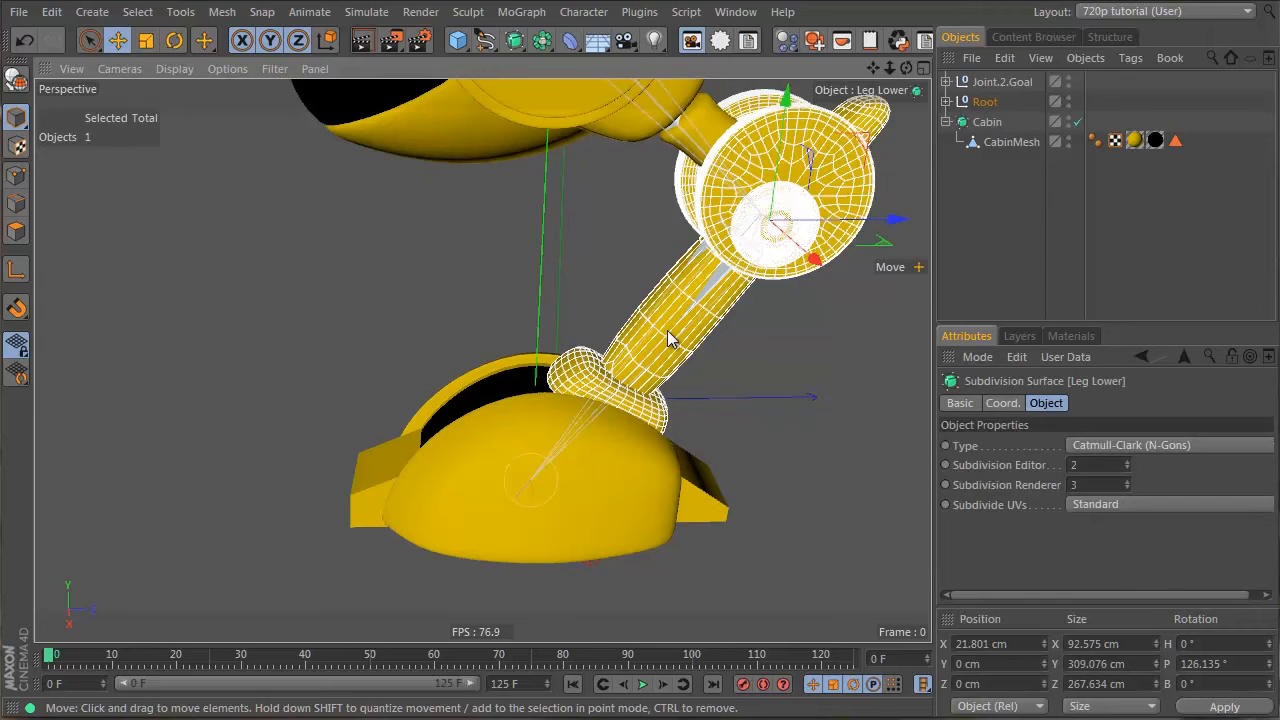
pyautogui.click(946, 101)
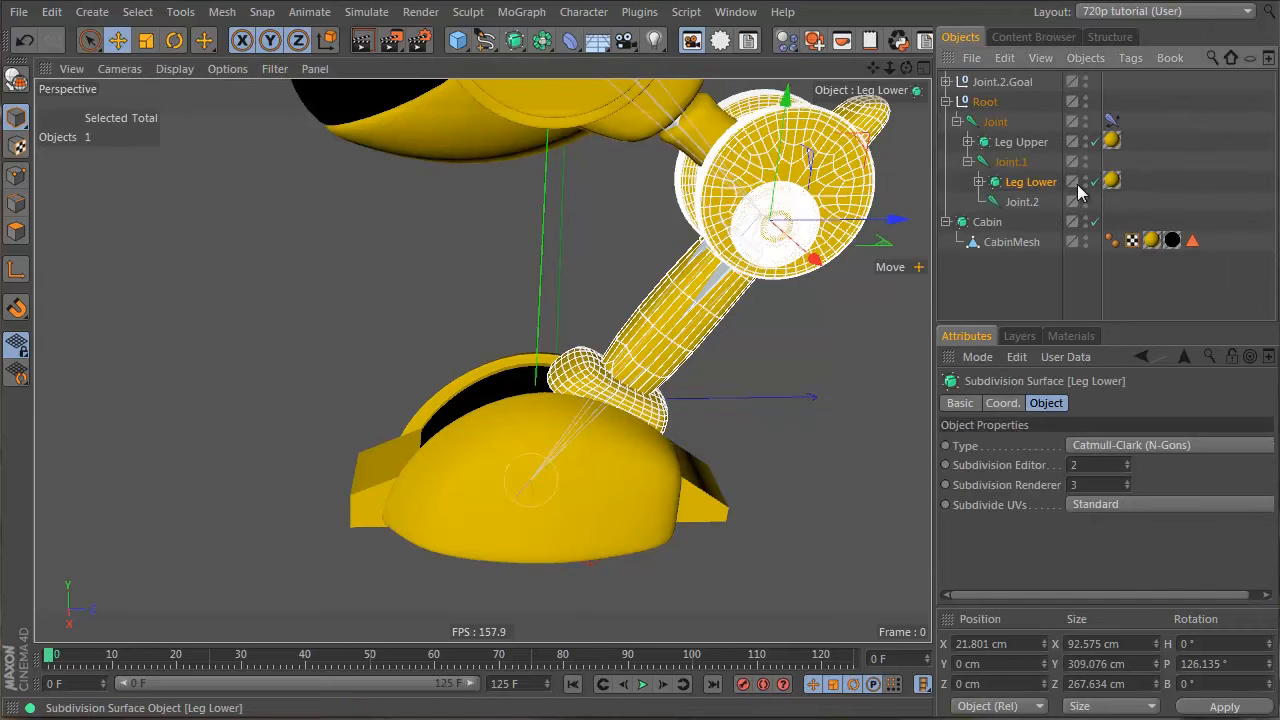
pyautogui.click(979, 182)
pyautogui.click(1214, 246)
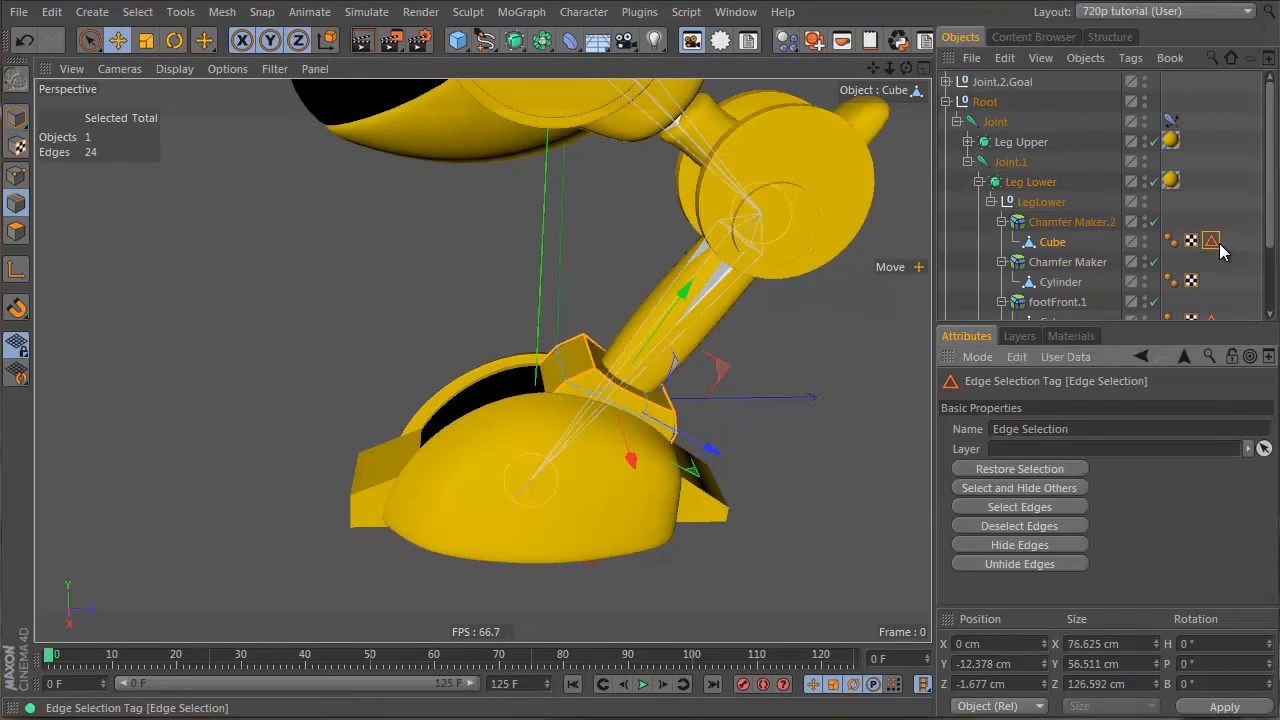
# Step: Inspect the edge selection on the lower leg's Cube and its footFront.1 chamfer settings, and clear the selection
pyautogui.scroll(-3, 1228, 293)
pyautogui.click(1210, 232)
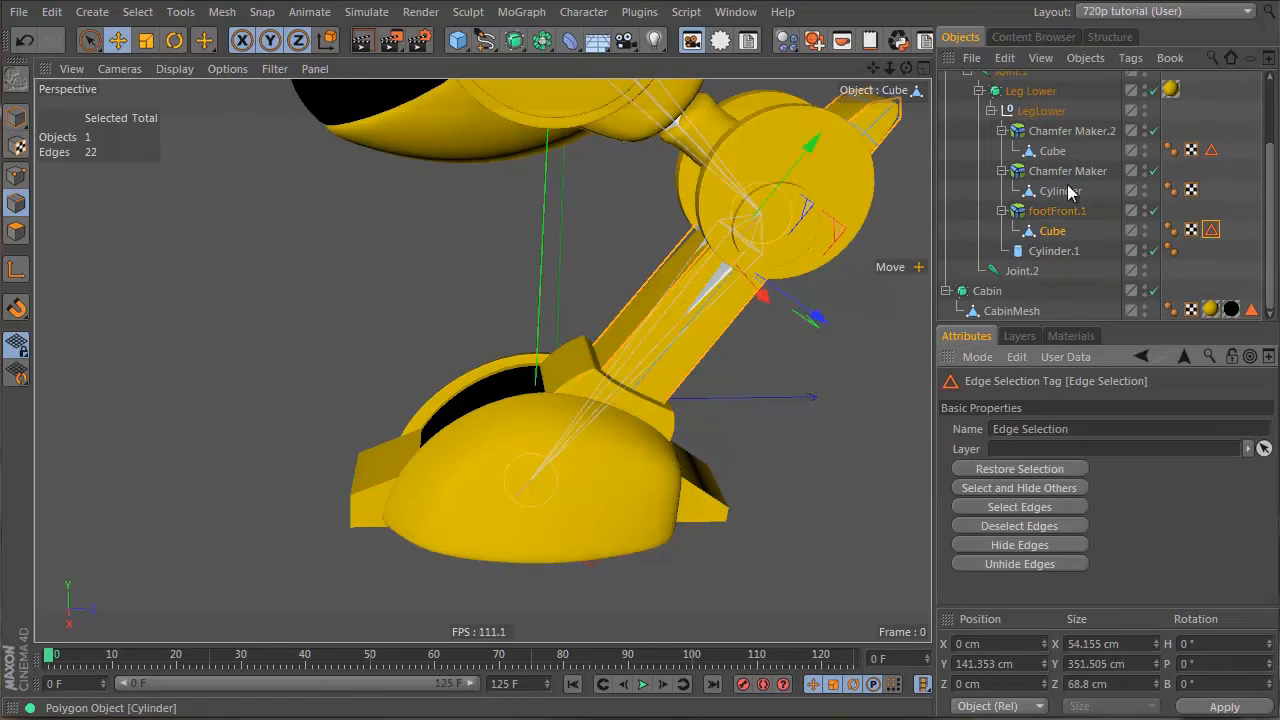
pyautogui.click(1101, 199)
pyautogui.keyDown('alt'); pyautogui.moveTo(623, 373); pyautogui.dragTo(570, 380); pyautogui.keyUp('alt')
pyautogui.click(1057, 211)
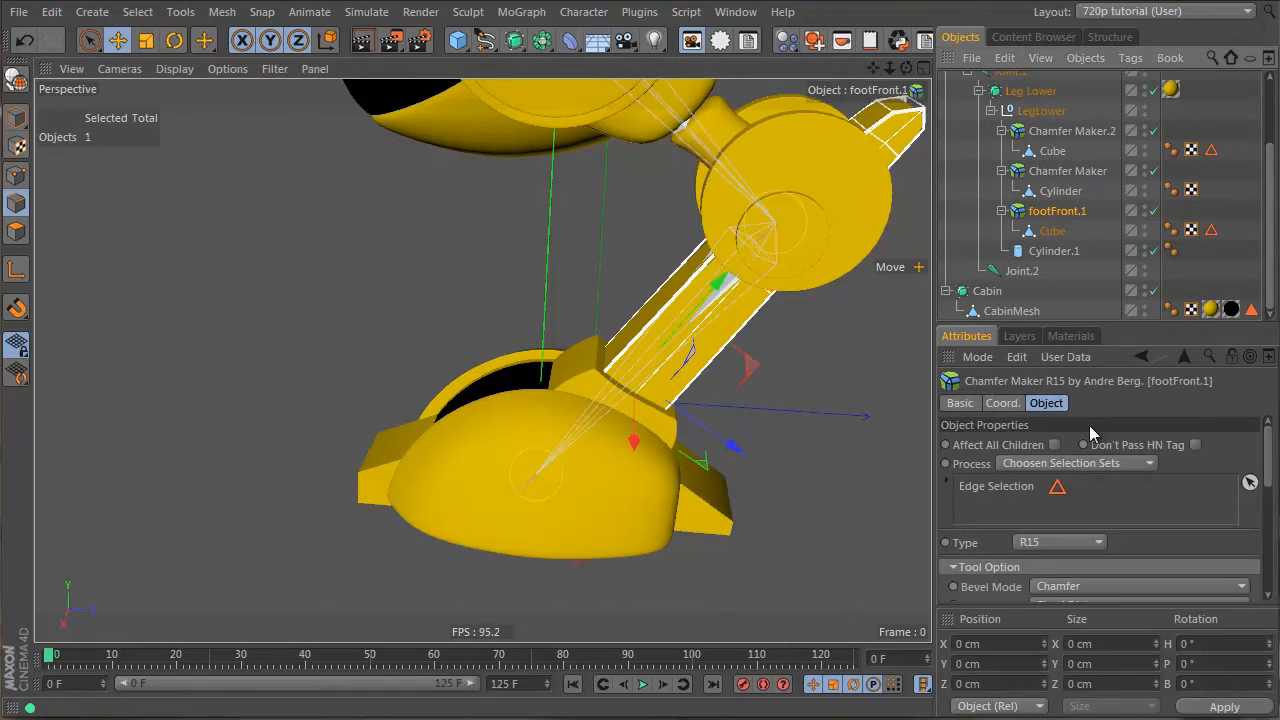
pyautogui.click(1112, 210)
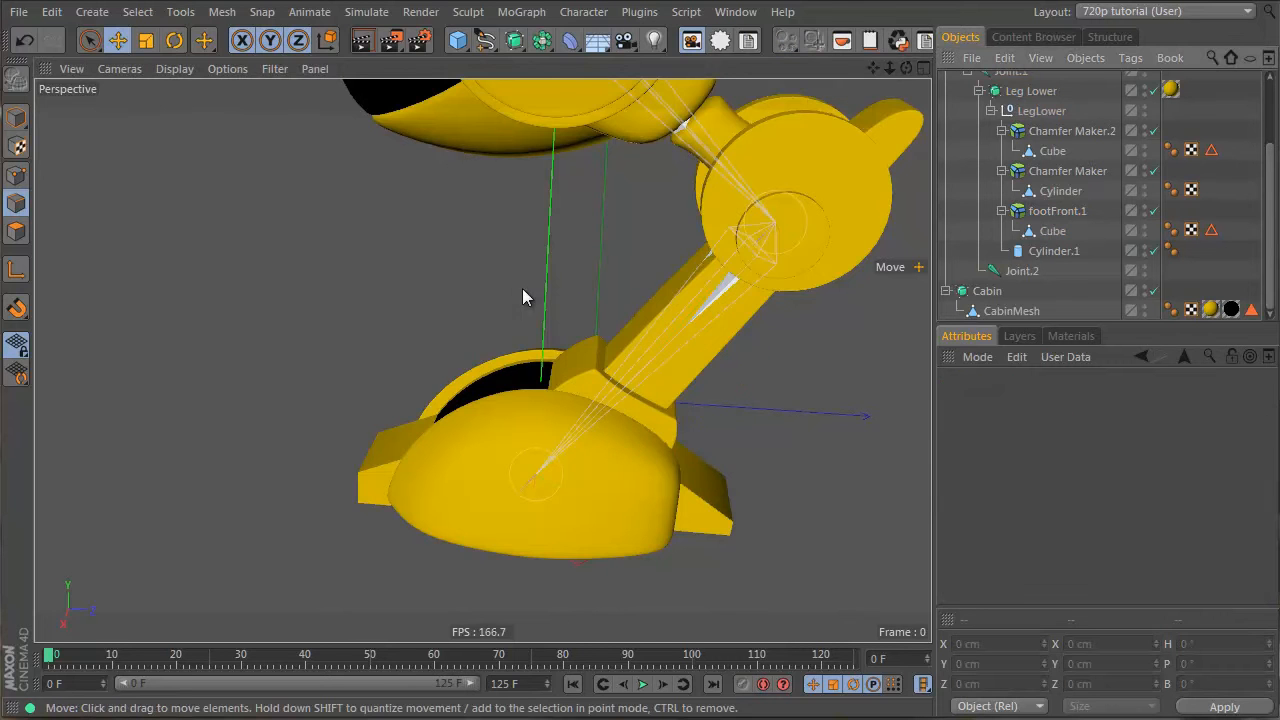
# Step: Expand Leg Upper and inspect the edge selections on its two Cube objects, clearing the selection when done
pyautogui.keyDown('alt'); pyautogui.moveTo(523, 291); pyautogui.dragTo(621, 264); pyautogui.keyUp('alt')
pyautogui.click(621, 264)
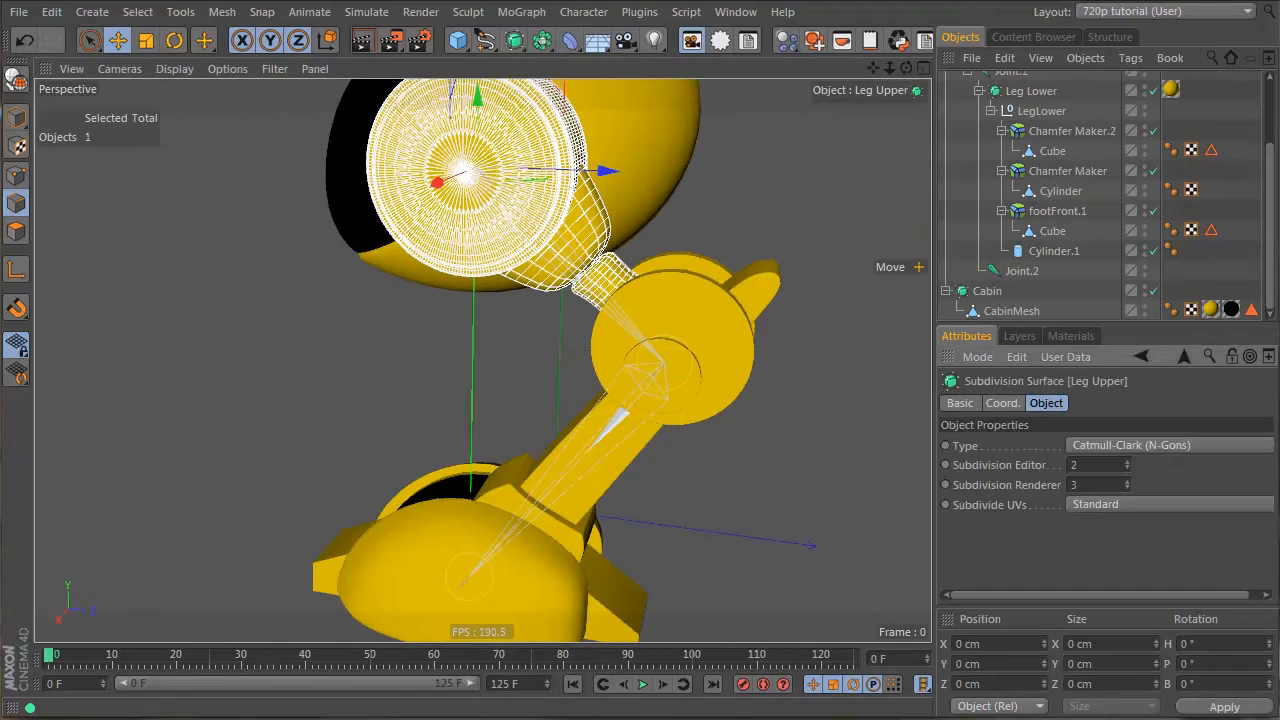
pyautogui.scroll(2, 1018, 142)
pyautogui.click(968, 142)
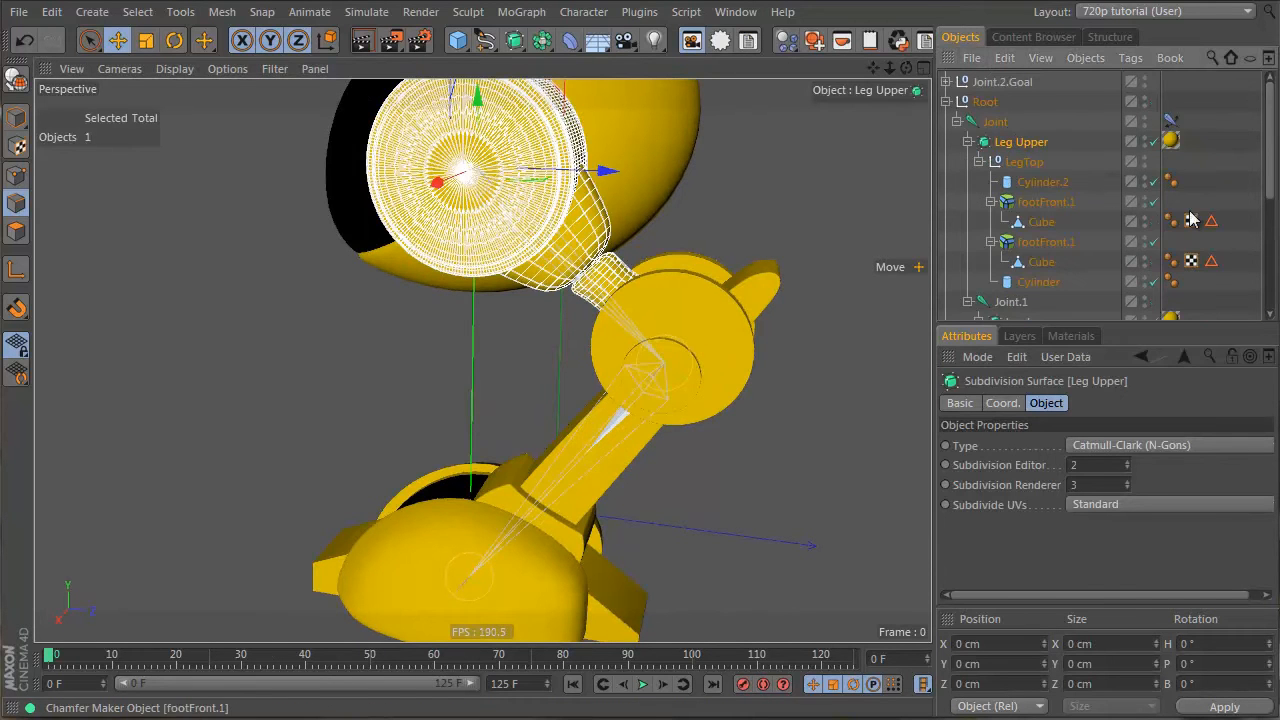
pyautogui.click(1212, 224)
pyautogui.click(1213, 262)
pyautogui.click(1208, 186)
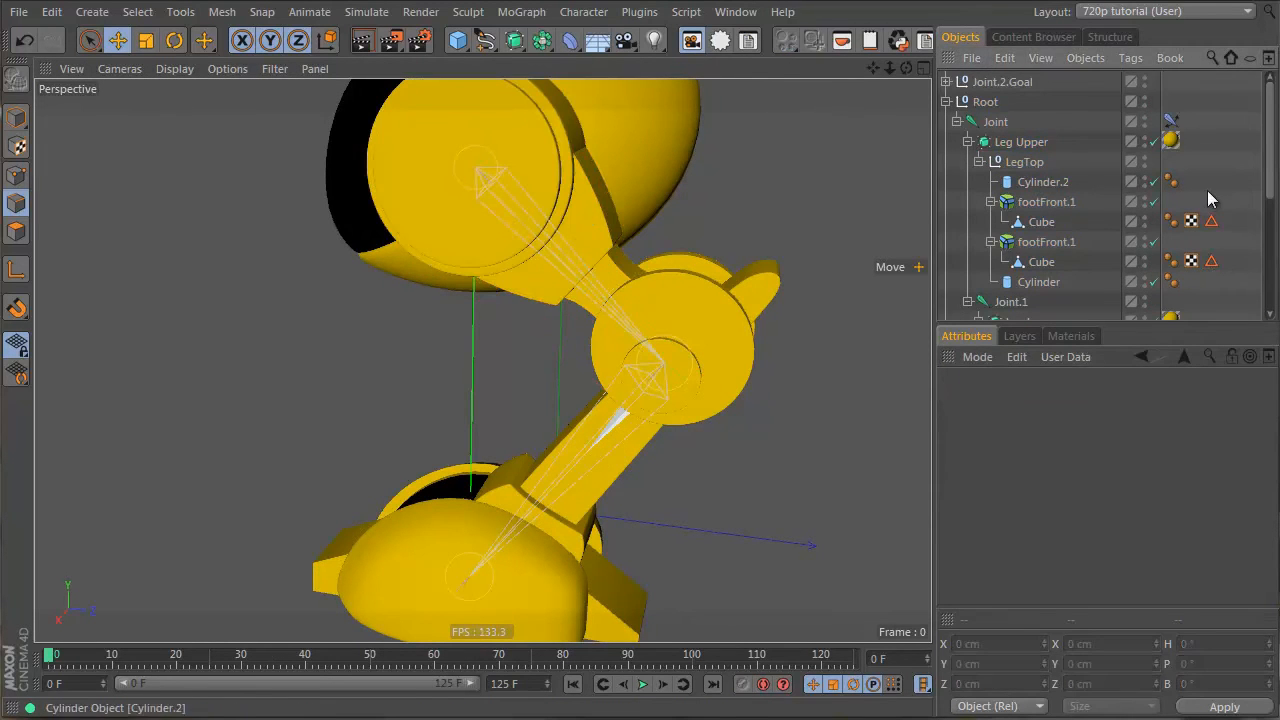
# Step: Collapse the Root hierarchy, check Joint.2.Goal and Root by selecting each in turn, and clear the selection
pyautogui.keyDown('alt'); pyautogui.moveTo(650, 314); pyautogui.dragTo(830, 242); pyautogui.keyUp('alt')
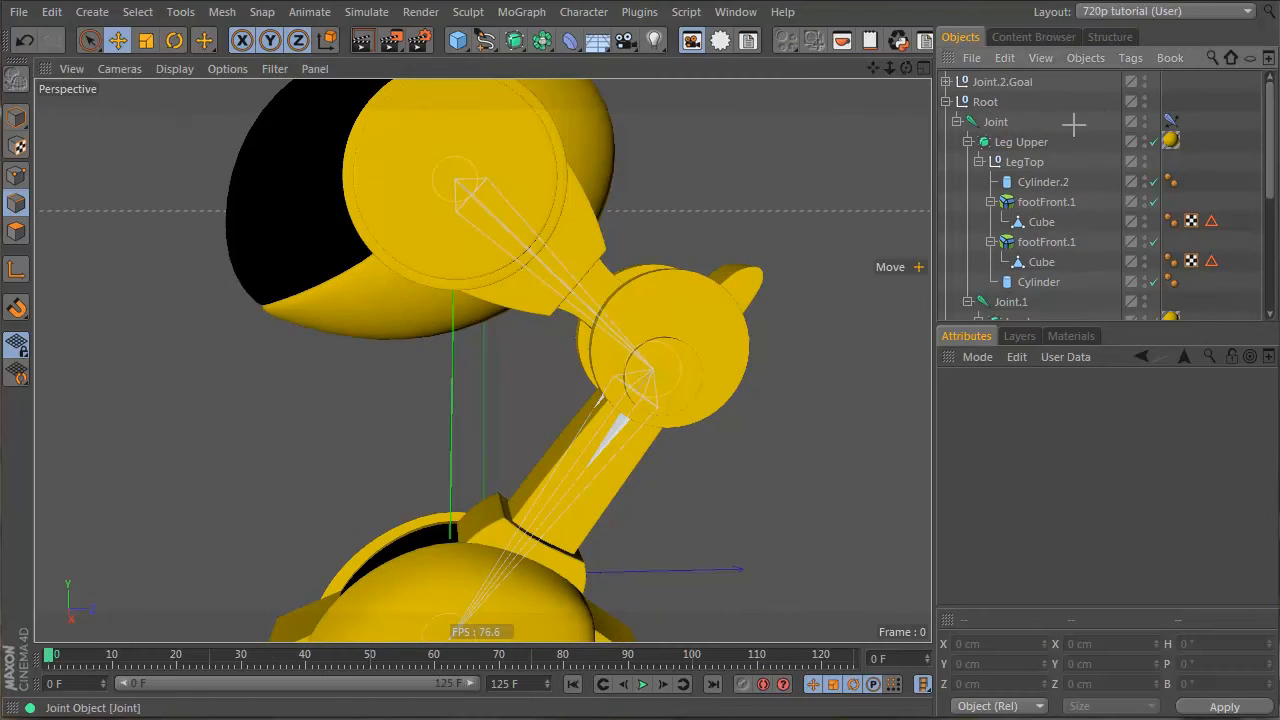
pyautogui.keyDown('alt'); pyautogui.moveTo(635, 385); pyautogui.dragTo(785, 398); pyautogui.keyUp('alt')
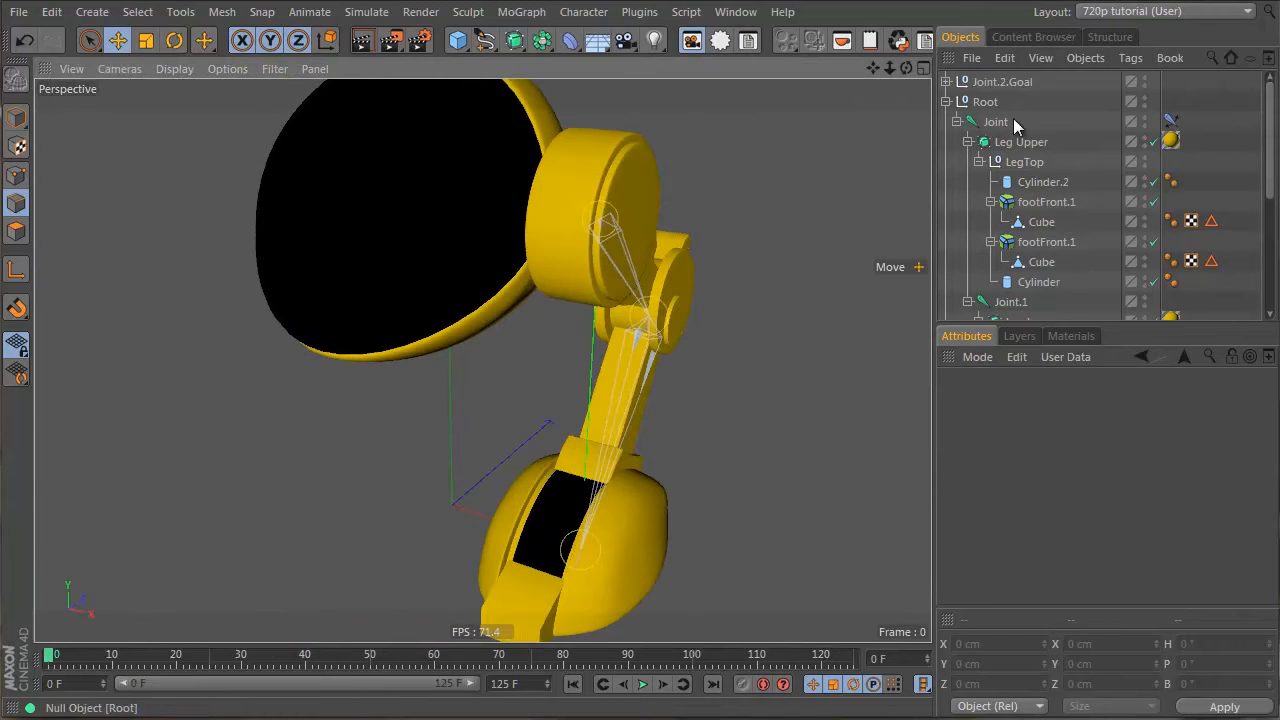
pyautogui.click(947, 101)
pyautogui.keyDown('alt'); pyautogui.moveTo(251, 306); pyautogui.dragTo(480, 340); pyautogui.keyUp('alt')
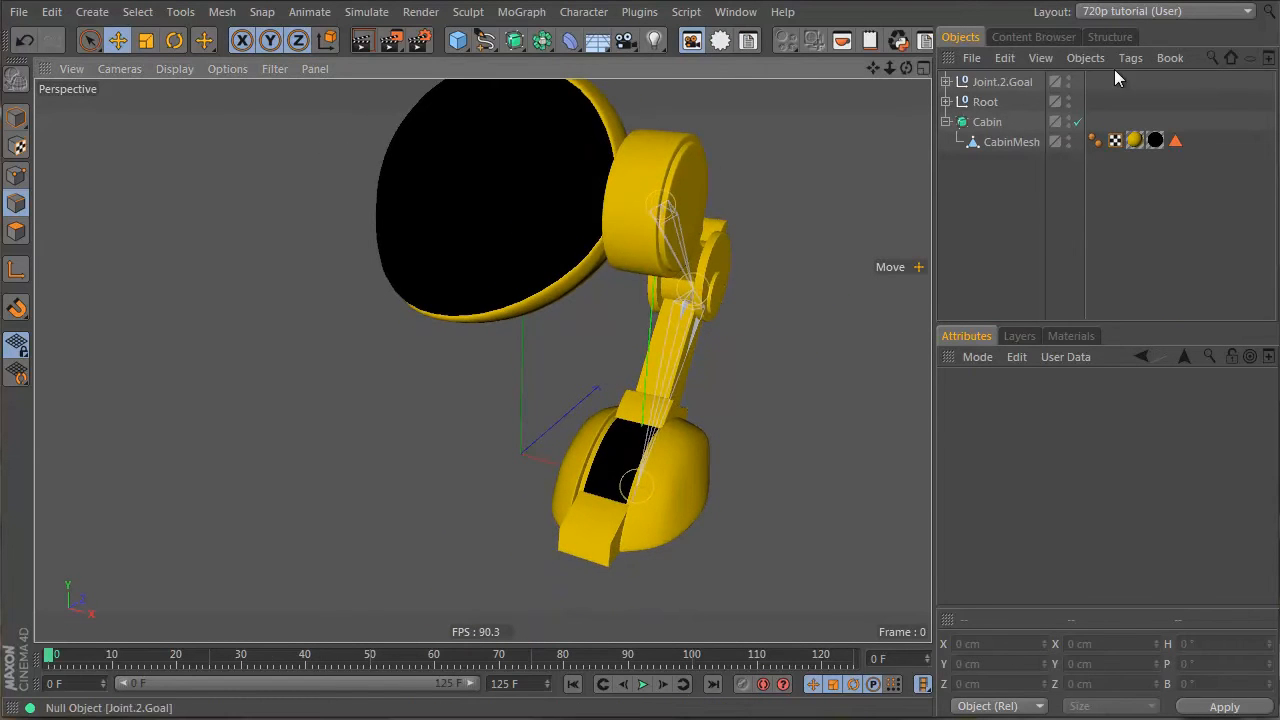
pyautogui.click(990, 82)
pyautogui.click(985, 101)
pyautogui.click(1019, 180)
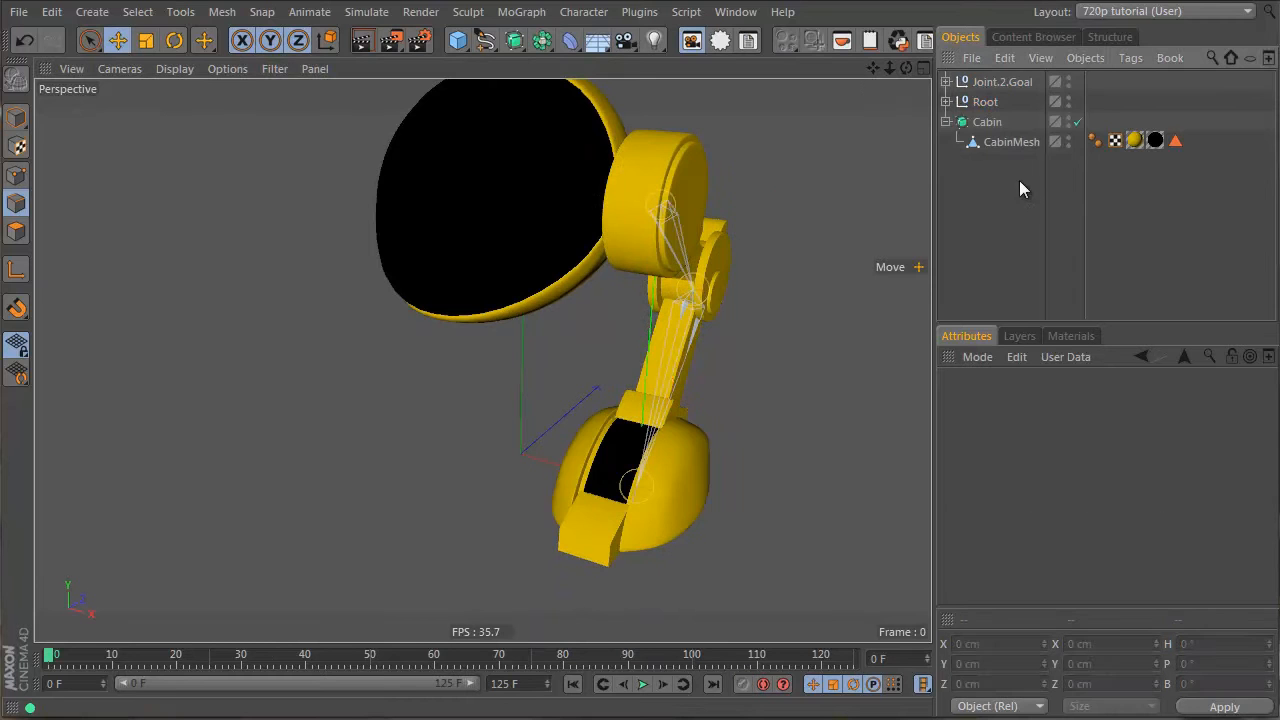
# Step: Group Root under a new null and rename the null Foot 2
pyautogui.click(985, 102)
pyautogui.keyDown('alt'); pyautogui.moveTo(731, 257); pyautogui.dragTo(555, 207); pyautogui.keyUp('alt')
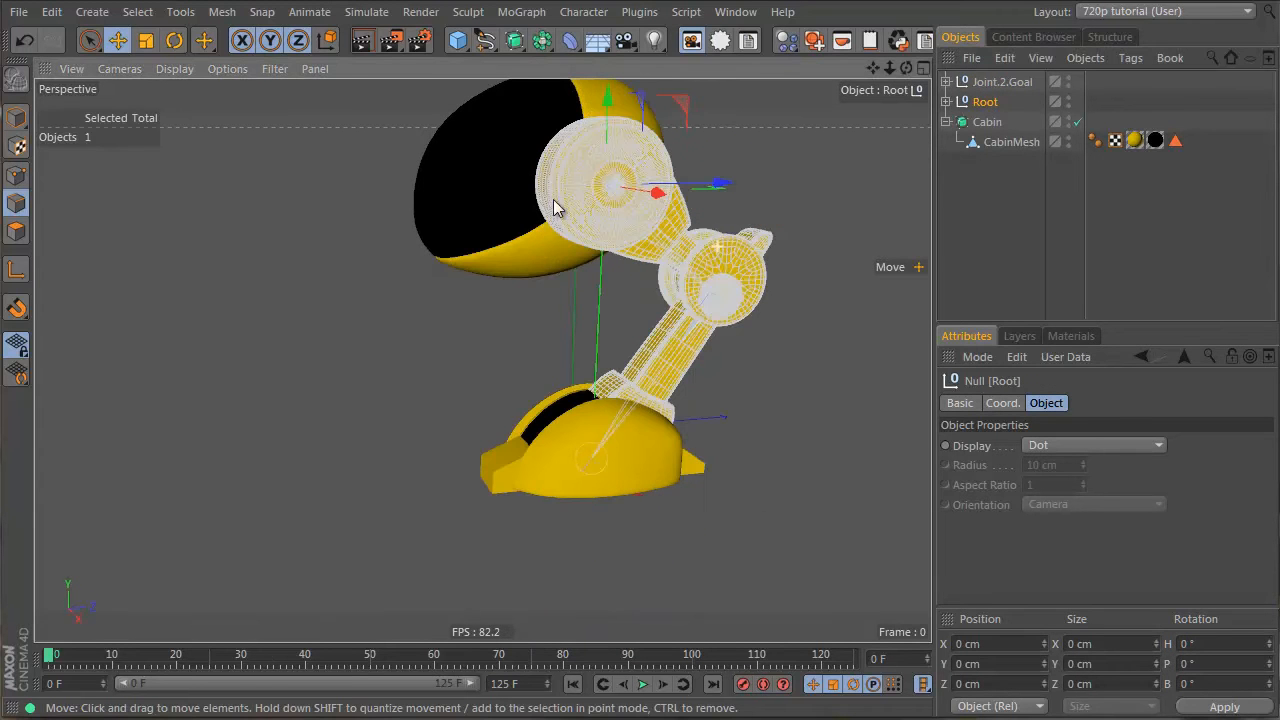
pyautogui.hotkey('alt', 'g')
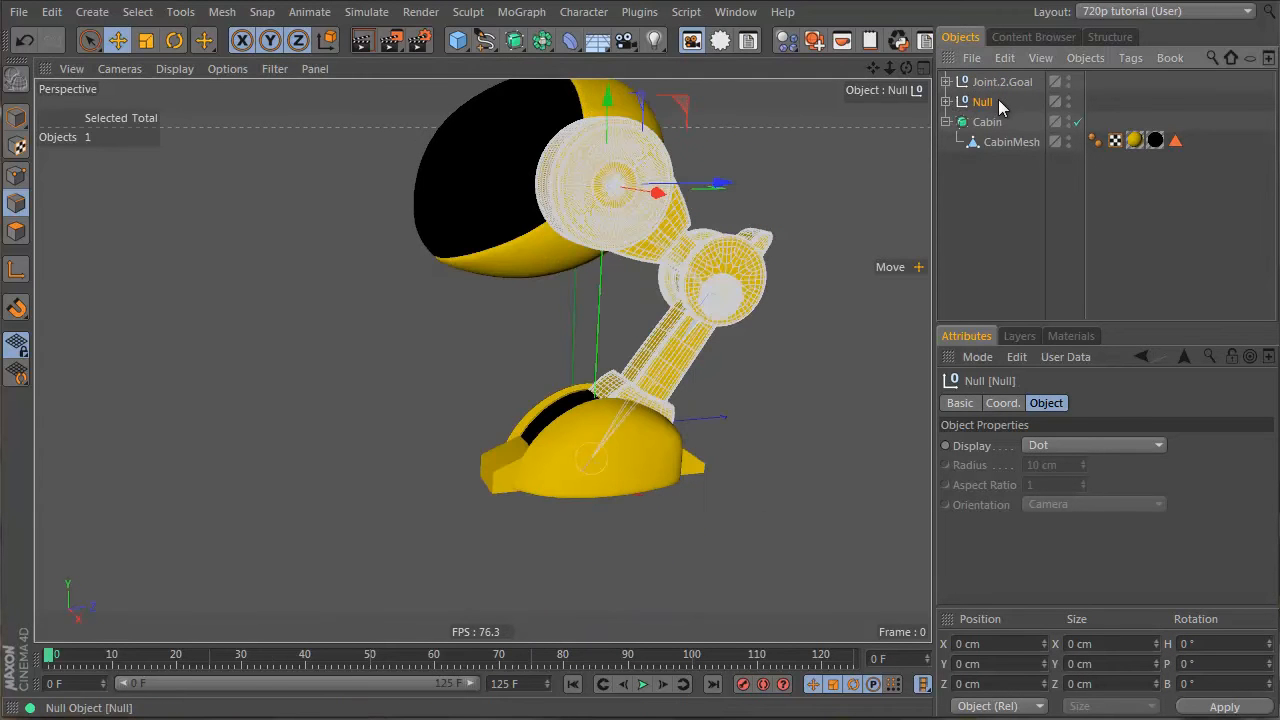
pyautogui.doubleClick(990, 101)
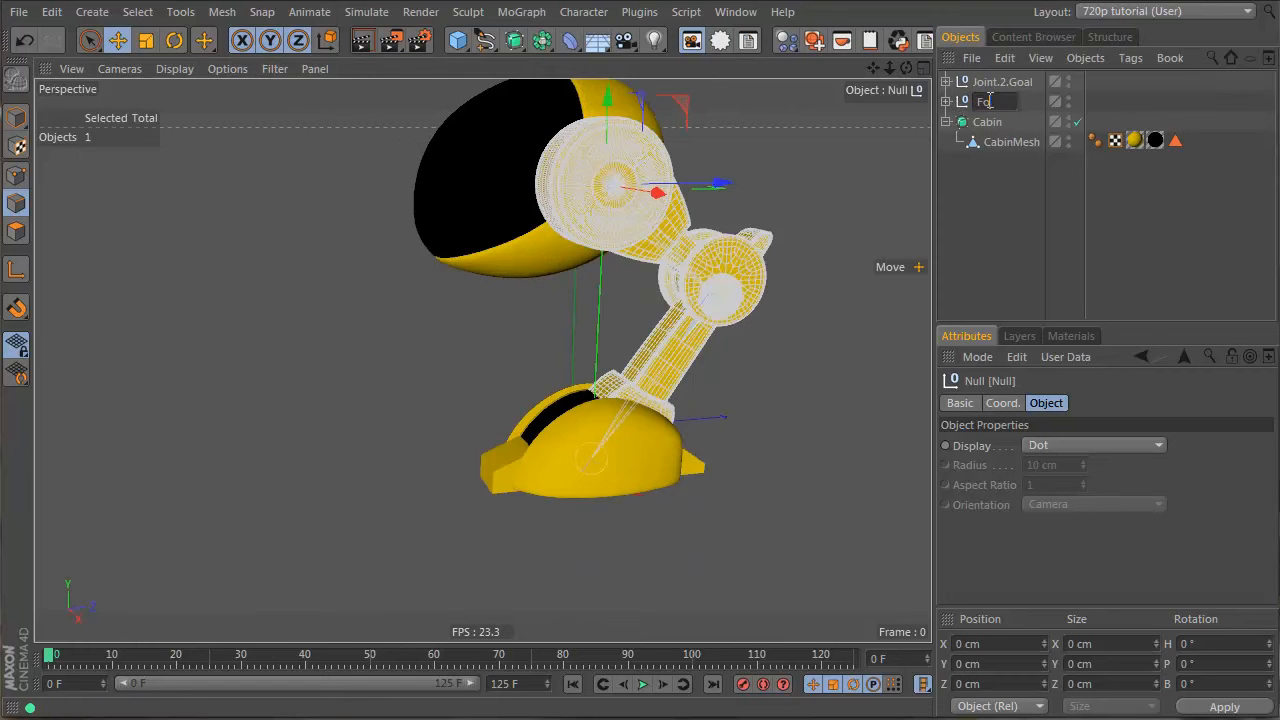
pyautogui.write('Foot 2')
pyautogui.press('Return')
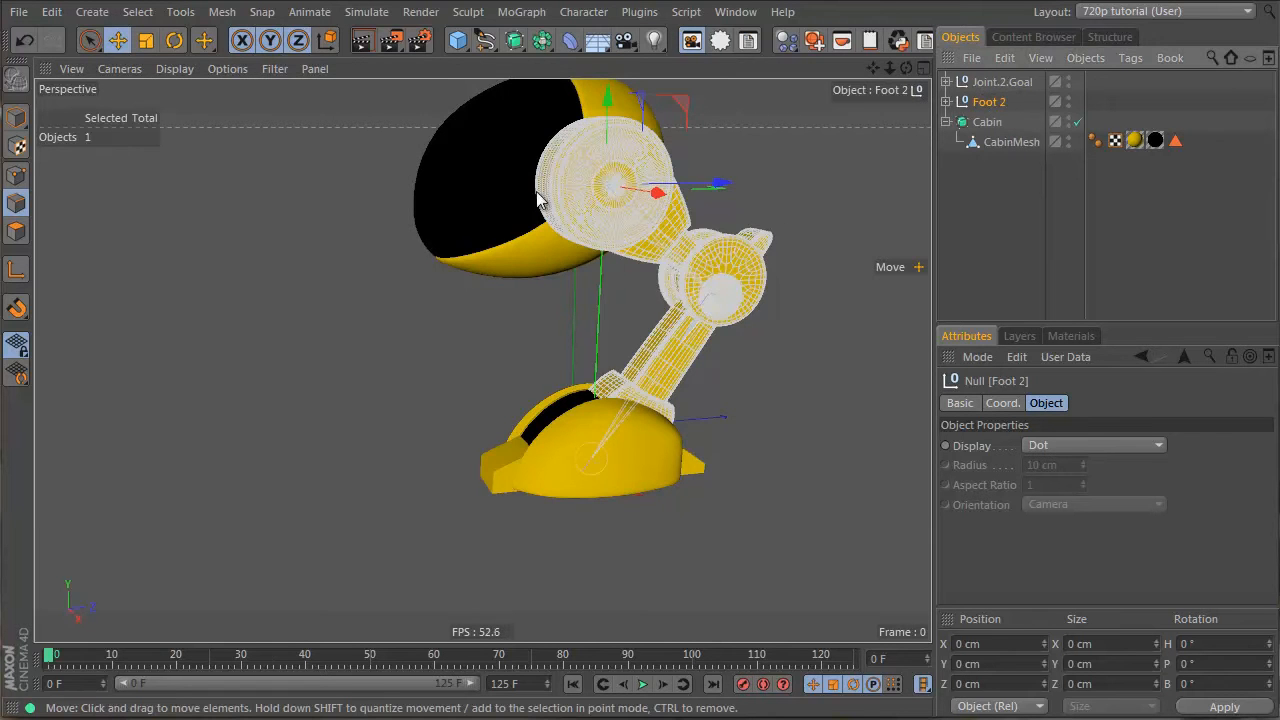
# Step: Nest Joint.2.Goal inside the Foot 2 null, collapse the group, and select it
pyautogui.keyDown('alt'); pyautogui.moveTo(543, 200); pyautogui.dragTo(677, 258); pyautogui.keyUp('alt')
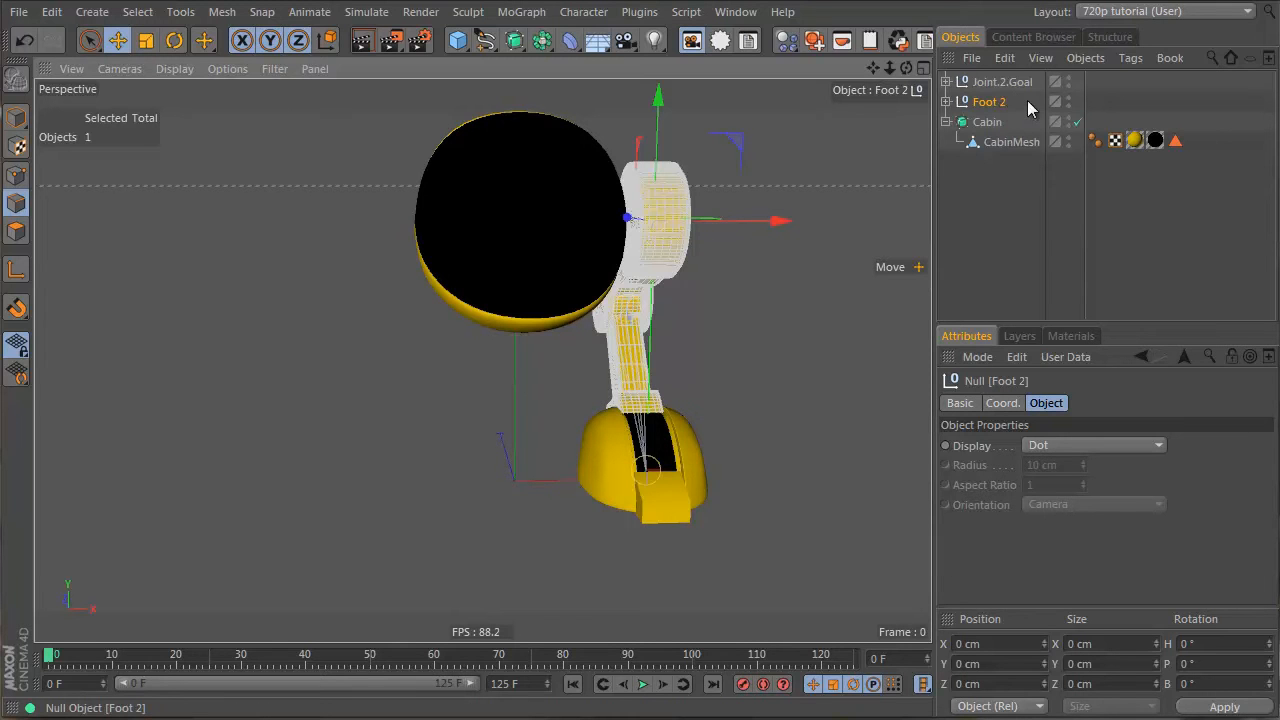
pyautogui.moveTo(978, 86); pyautogui.dragTo(998, 103)
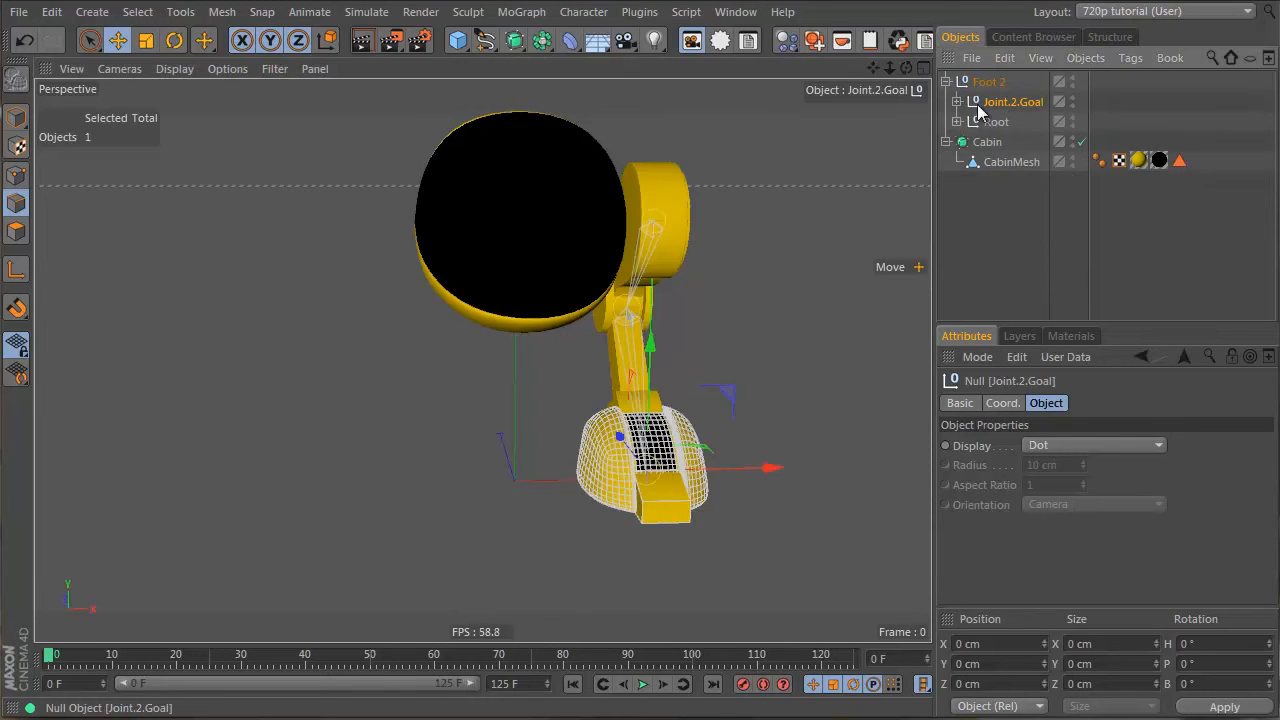
pyautogui.click(946, 81)
pyautogui.click(988, 81)
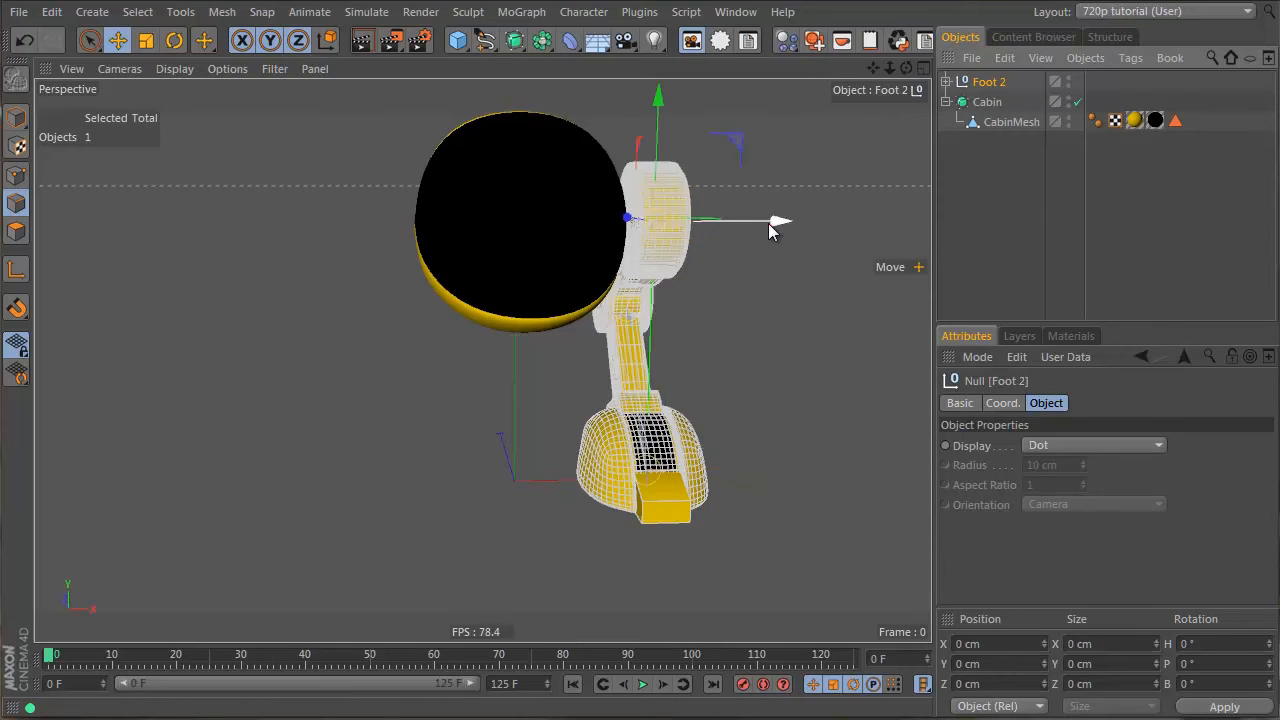
# Step: Try moving Foot 2 sideways along X, and undo the move
pyautogui.moveTo(777, 220); pyautogui.dragTo(858, 218)
pyautogui.hotkey('ctrl', 'z')
# Step: In Model mode, duplicate Foot 2 along the X axis to the opposite side of the cabin and clear the selection
pyautogui.keyDown('alt'); pyautogui.moveTo(636, 252); pyautogui.dragTo(607, 220); pyautogui.keyUp('alt')
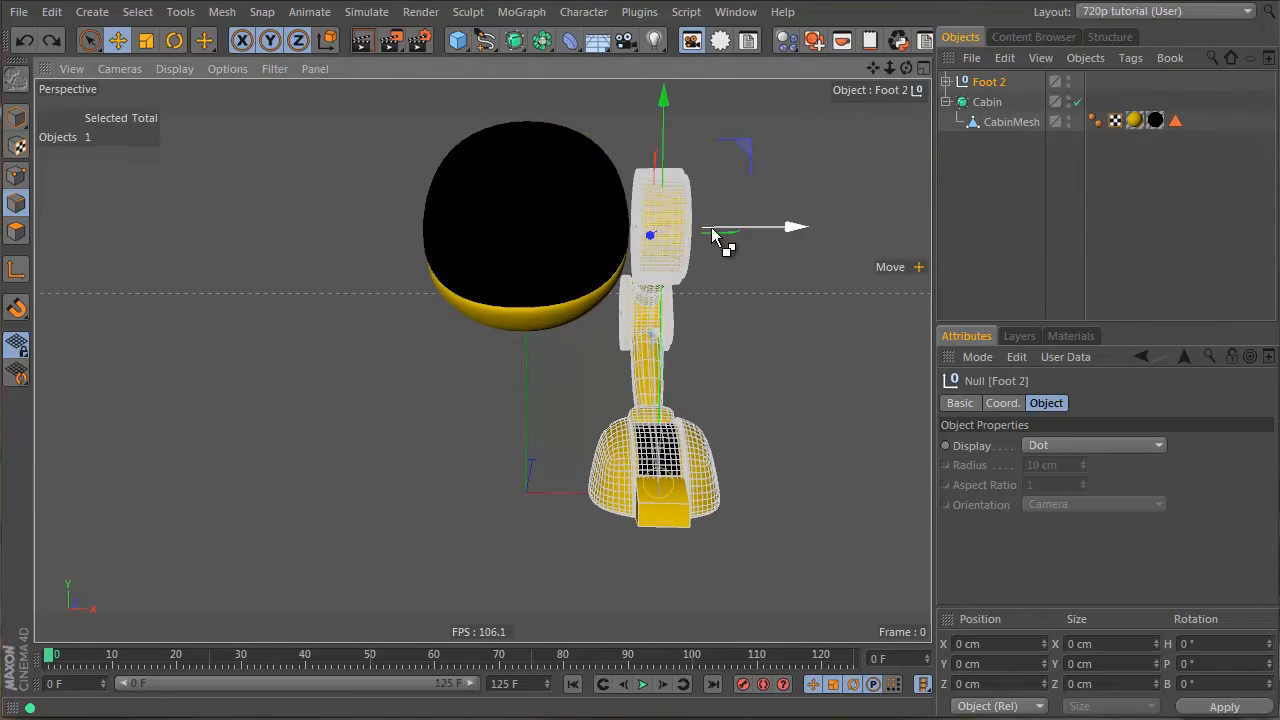
pyautogui.click(15, 118)
pyautogui.keyDown('ctrl'); pyautogui.moveTo(794, 229); pyautogui.dragTo(520, 250); pyautogui.keyUp('ctrl')
pyautogui.click(979, 195)
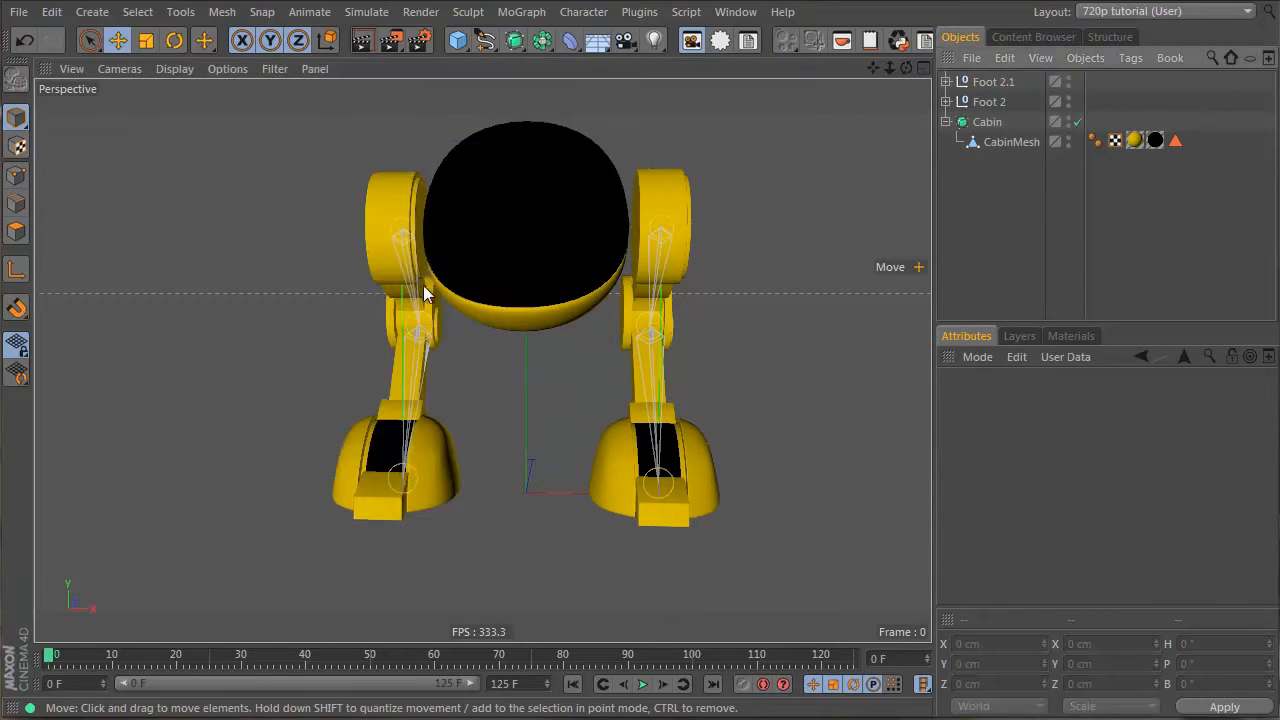
# Step: Enable axis editing for the duplicated leg Foot 2.1, switch its coordinates to Scale, and set X scale to -1
pyautogui.keyDown('alt'); pyautogui.moveTo(423, 285); pyautogui.dragTo(575, 362); pyautogui.keyUp('alt')
pyautogui.keyDown('alt'); pyautogui.moveTo(385, 263); pyautogui.dragTo(720, 285); pyautogui.keyUp('alt')
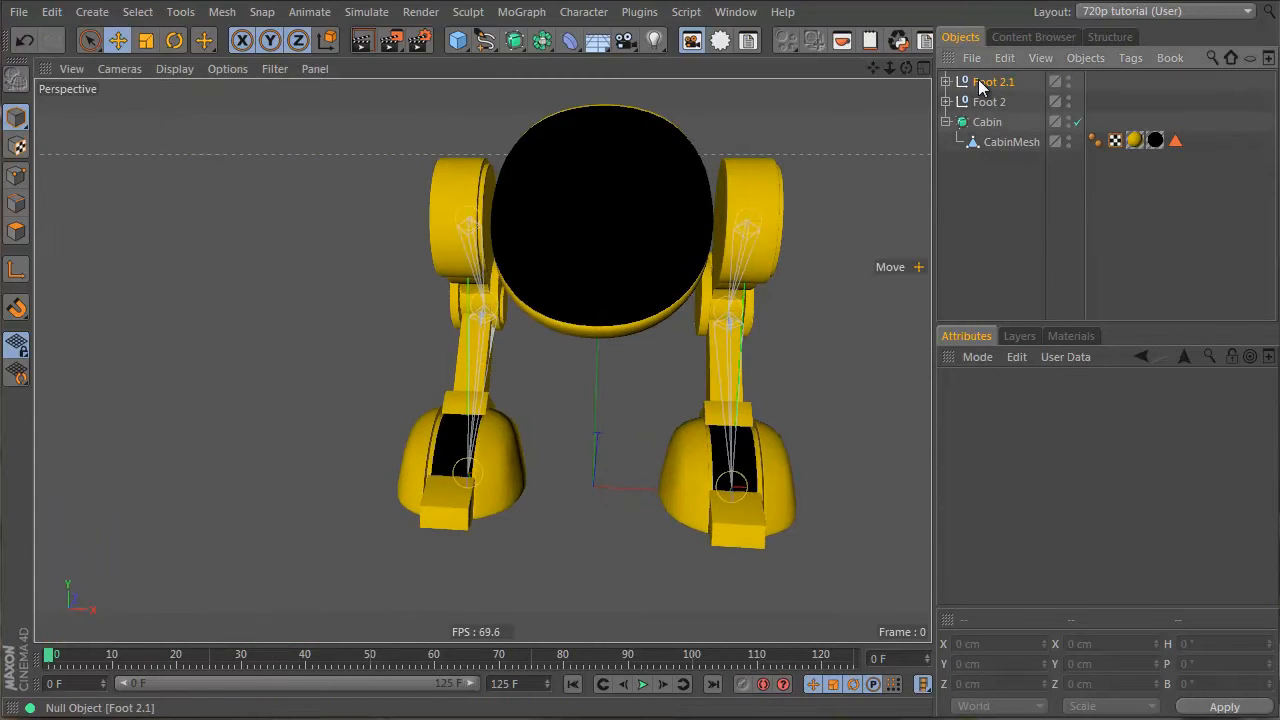
pyautogui.click(985, 84)
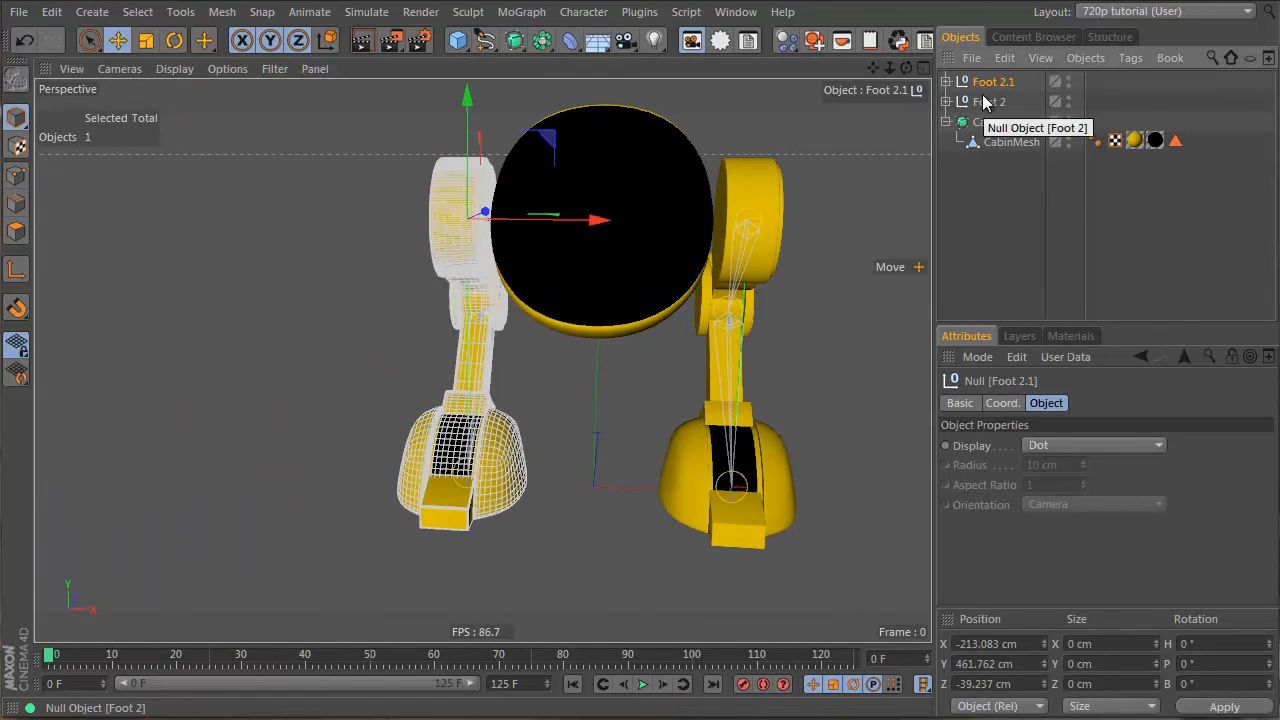
pyautogui.click(16, 269)
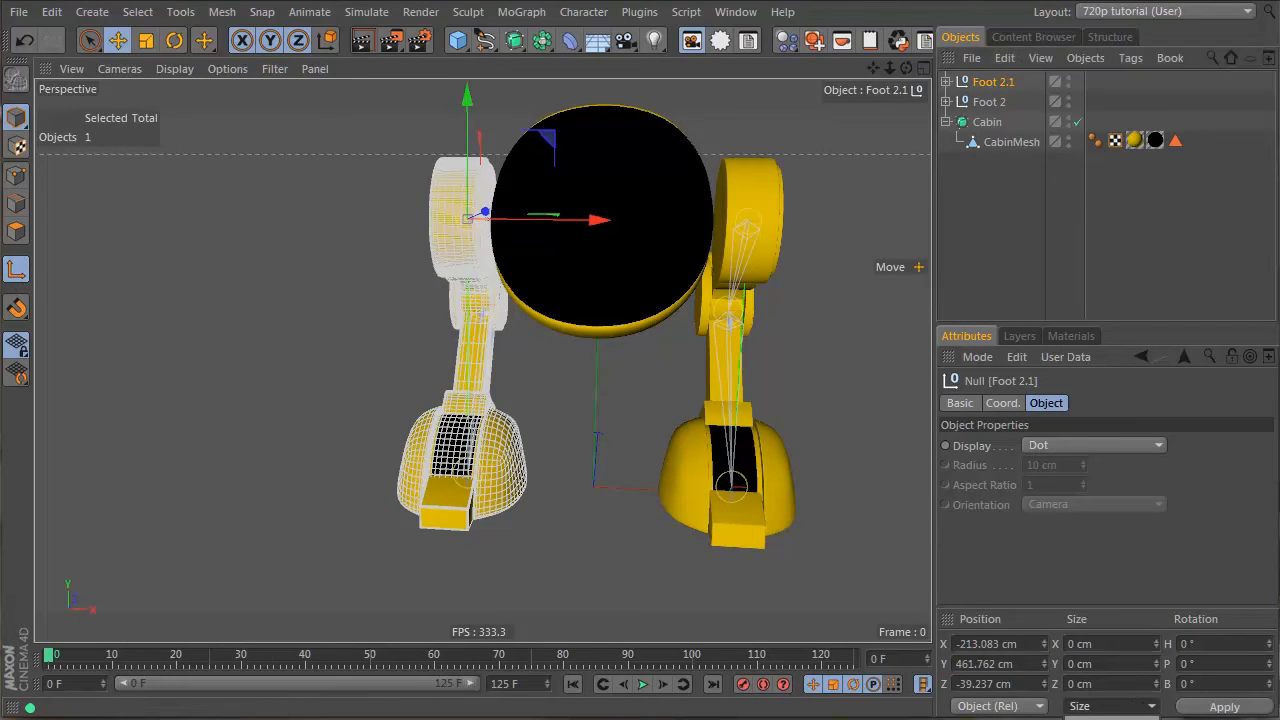
pyautogui.click(1090, 719)
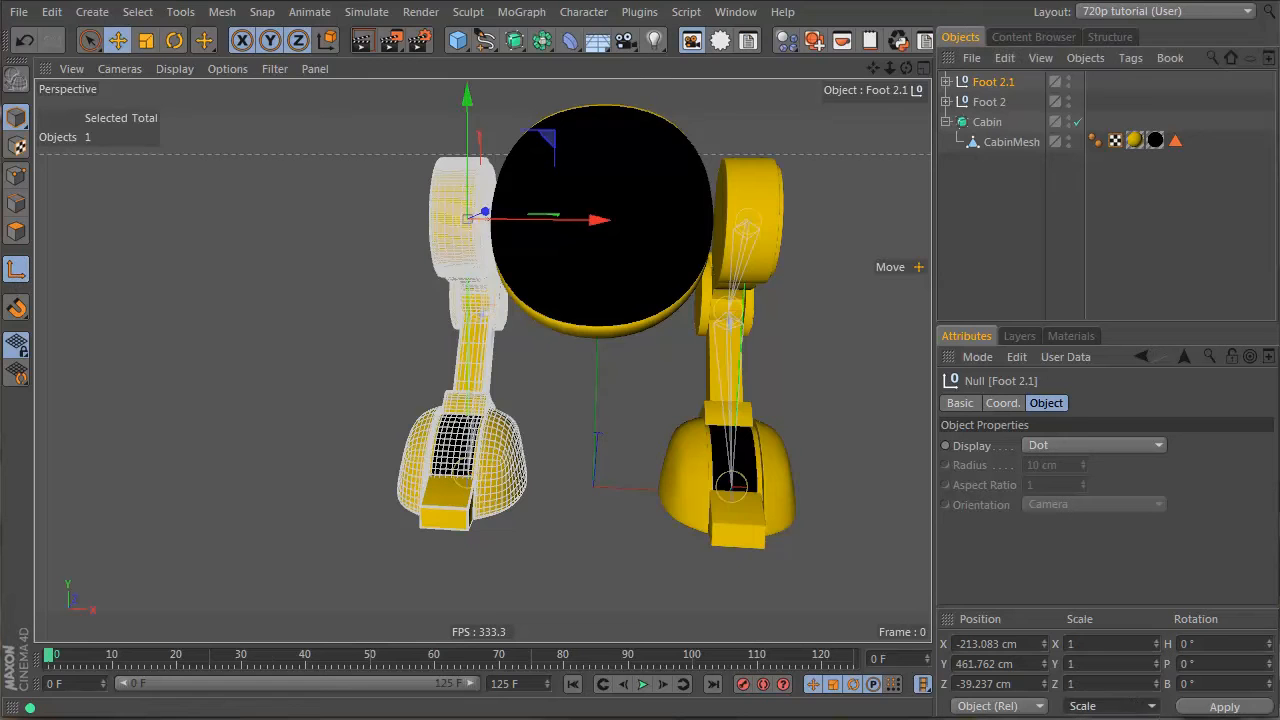
pyautogui.click(1103, 644)
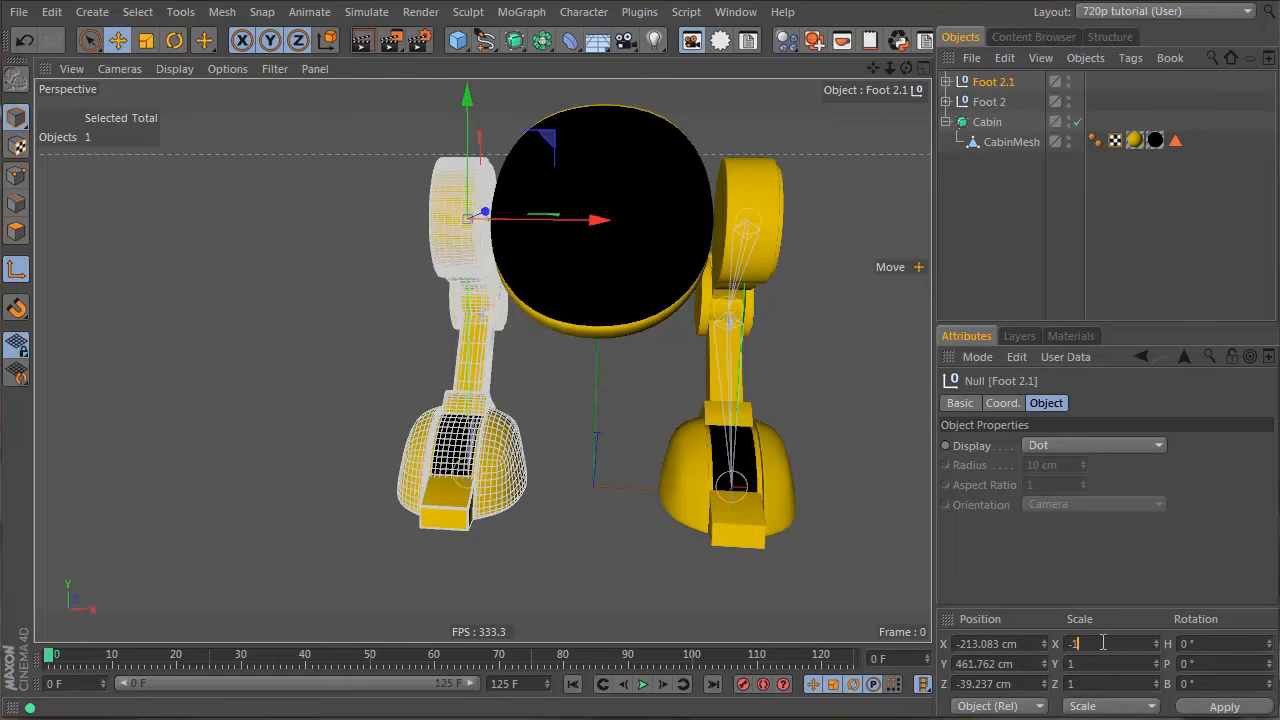
pyautogui.write('-1')
pyautogui.press('Return')
pyautogui.click(995, 205)
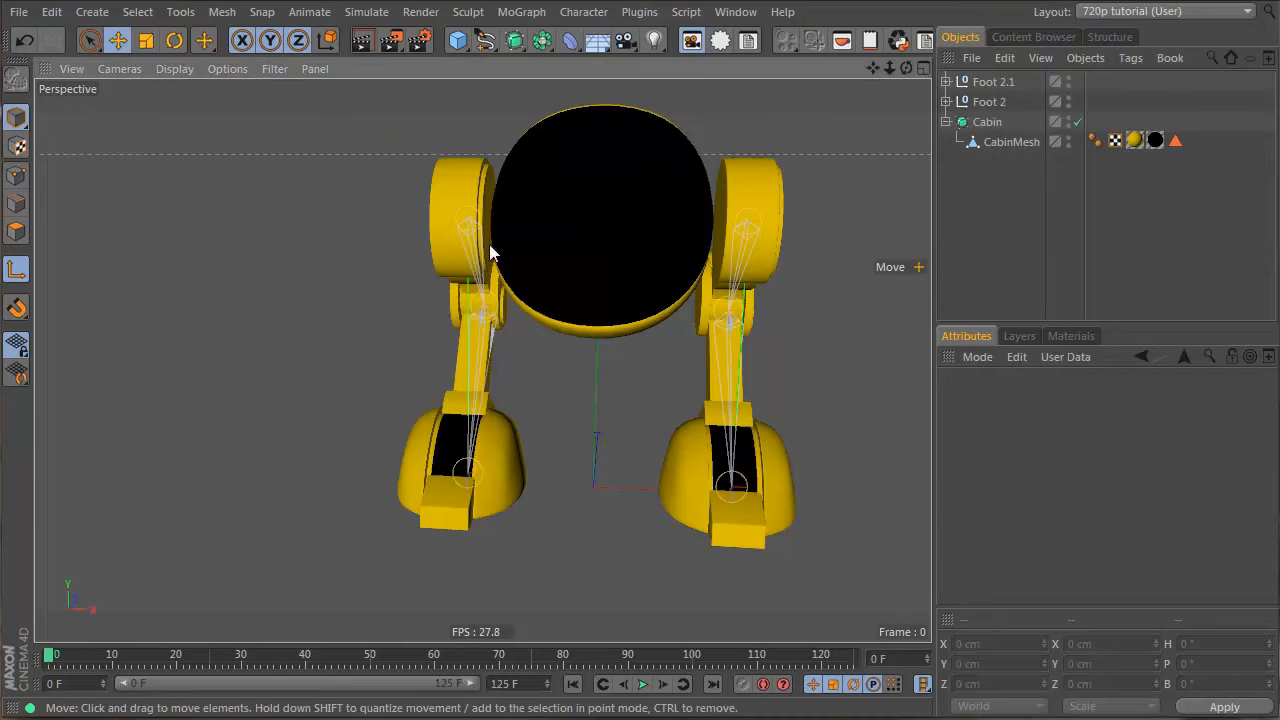
# Step: Turn off axis editing and re-enter Foot 2.1's X scale as -1 to mirror the leg geometry
pyautogui.keyDown('alt'); pyautogui.moveTo(489, 244); pyautogui.dragTo(657, 185); pyautogui.keyUp('alt')
pyautogui.click(990, 81)
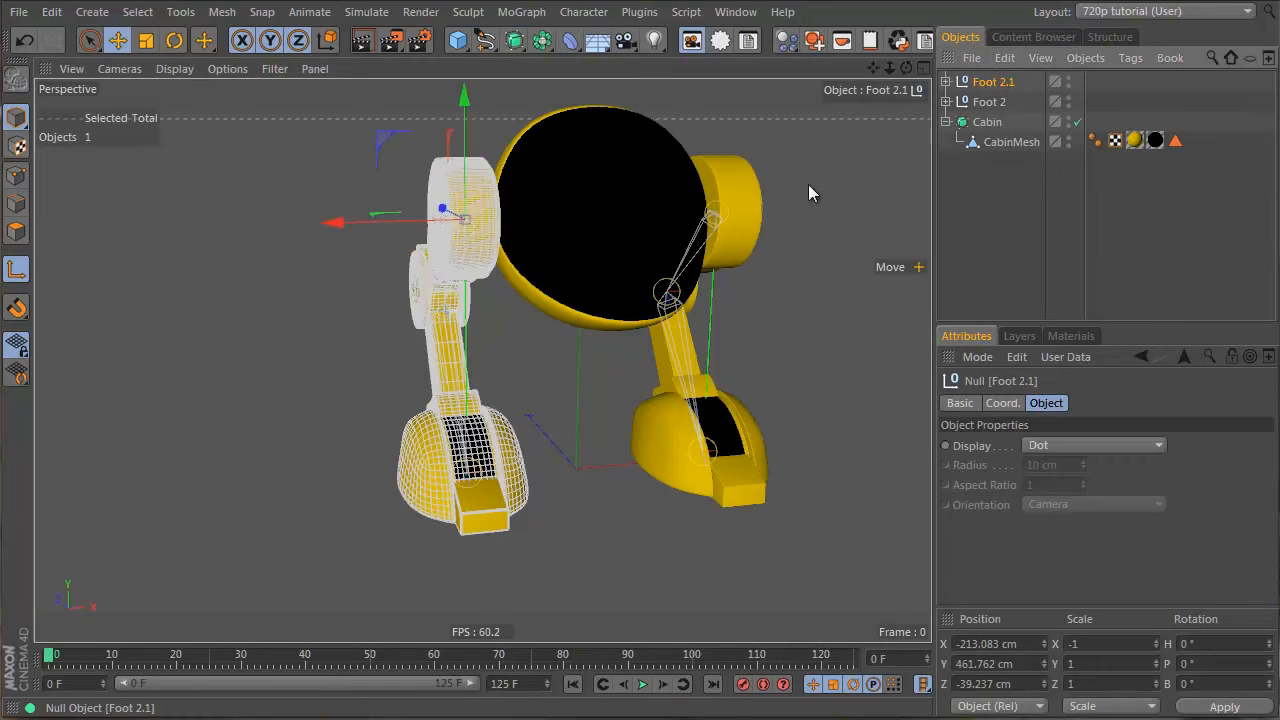
pyautogui.click(1120, 643)
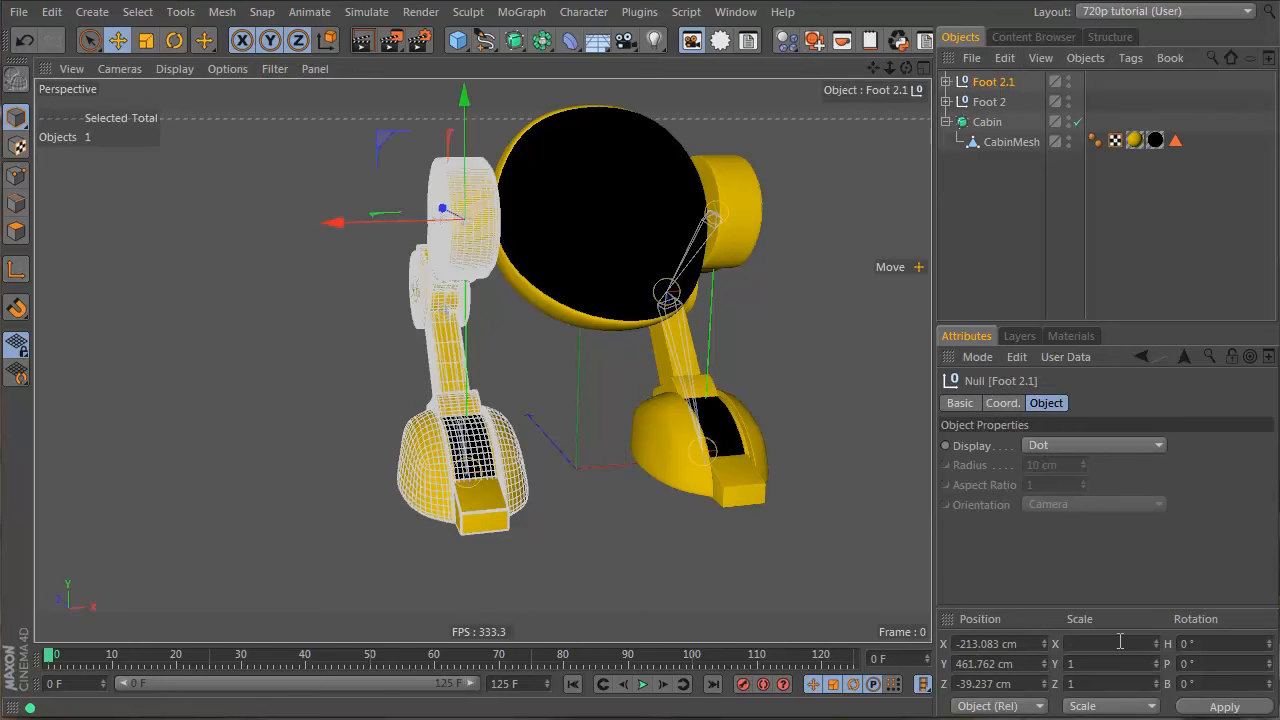
pyautogui.click(1120, 643)
pyautogui.press('Return')
pyautogui.click(1027, 194)
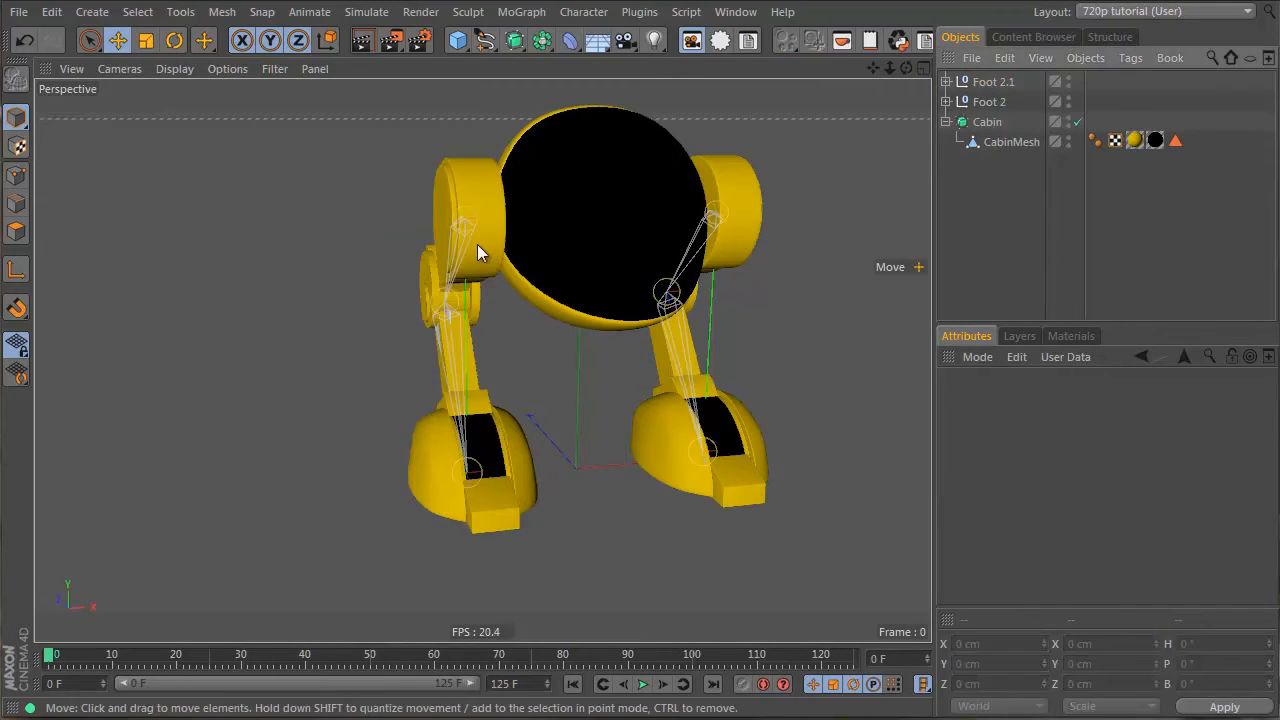
# Step: Move Foot 2.1 along X to about -227 cm in the Front view, matching the opposite leg's distance from the cabin
pyautogui.keyDown('alt'); pyautogui.moveTo(477, 244); pyautogui.dragTo(394, 178); pyautogui.keyUp('alt')
pyautogui.click(998, 82)
pyautogui.click(398, 242)
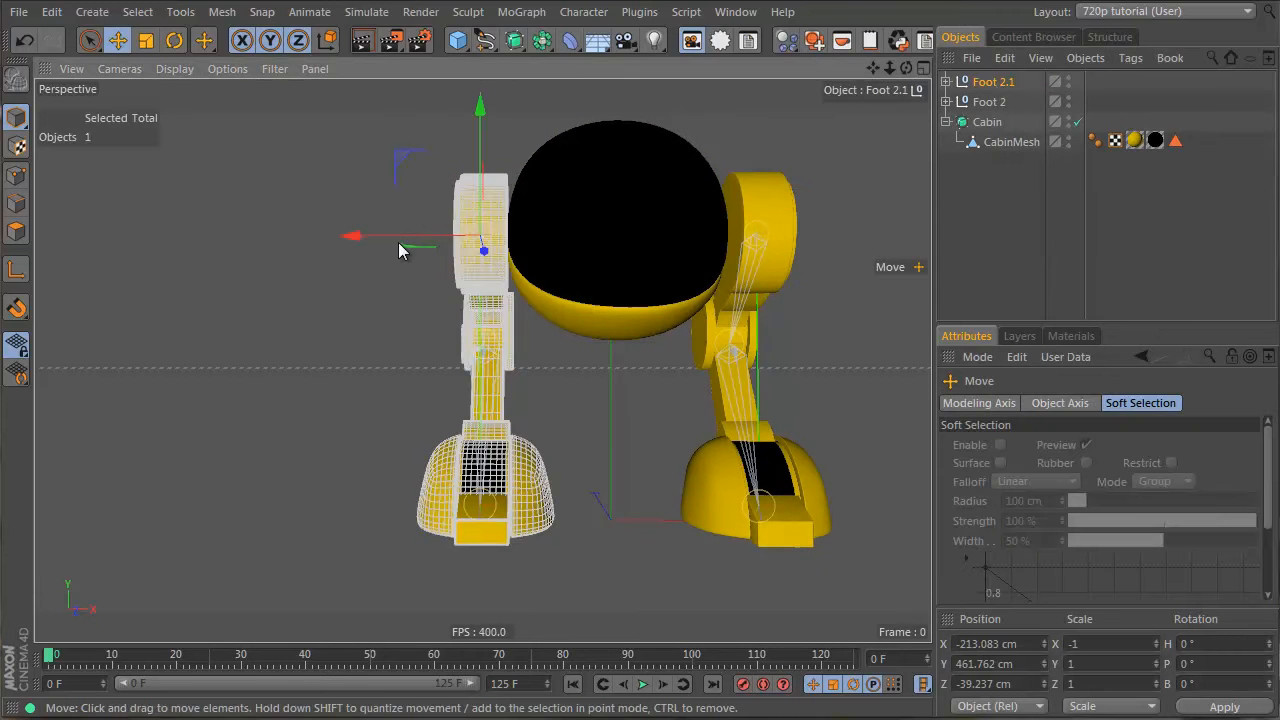
pyautogui.moveTo(402, 234); pyautogui.dragTo(383, 234)
pyautogui.press('F5')
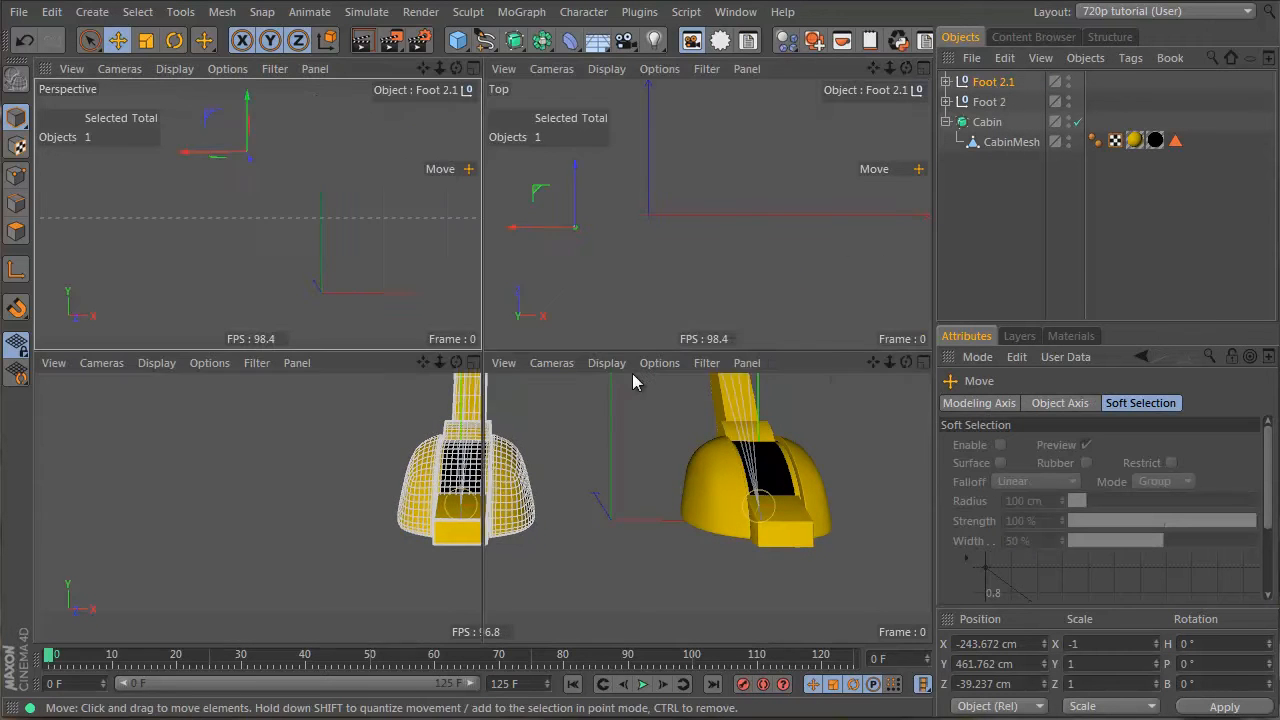
pyautogui.keyDown('alt'); pyautogui.moveTo(591, 549); pyautogui.dragTo(656, 530, button='right'); pyautogui.keyUp('alt')
pyautogui.middleClick(610, 466)
pyautogui.keyDown('alt'); pyautogui.moveTo(573, 361); pyautogui.dragTo(697, 429, button='middle'); pyautogui.keyUp('alt')
pyautogui.moveTo(146, 261); pyautogui.dragTo(159, 262)
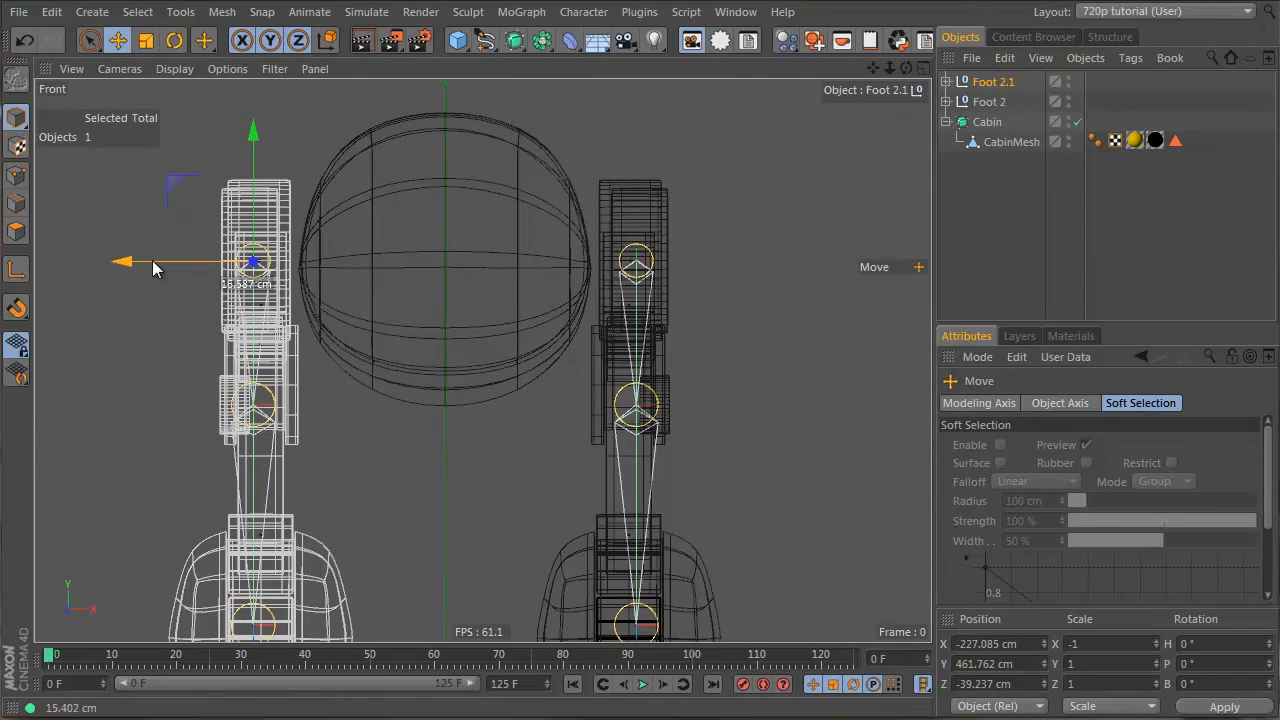
pyautogui.click(1020, 246)
# Step: Return to the four-view layout, select Foot 2.1 and Foot 2 together, test-move both legs downward, and undo the move
pyautogui.middleClick(322, 264)
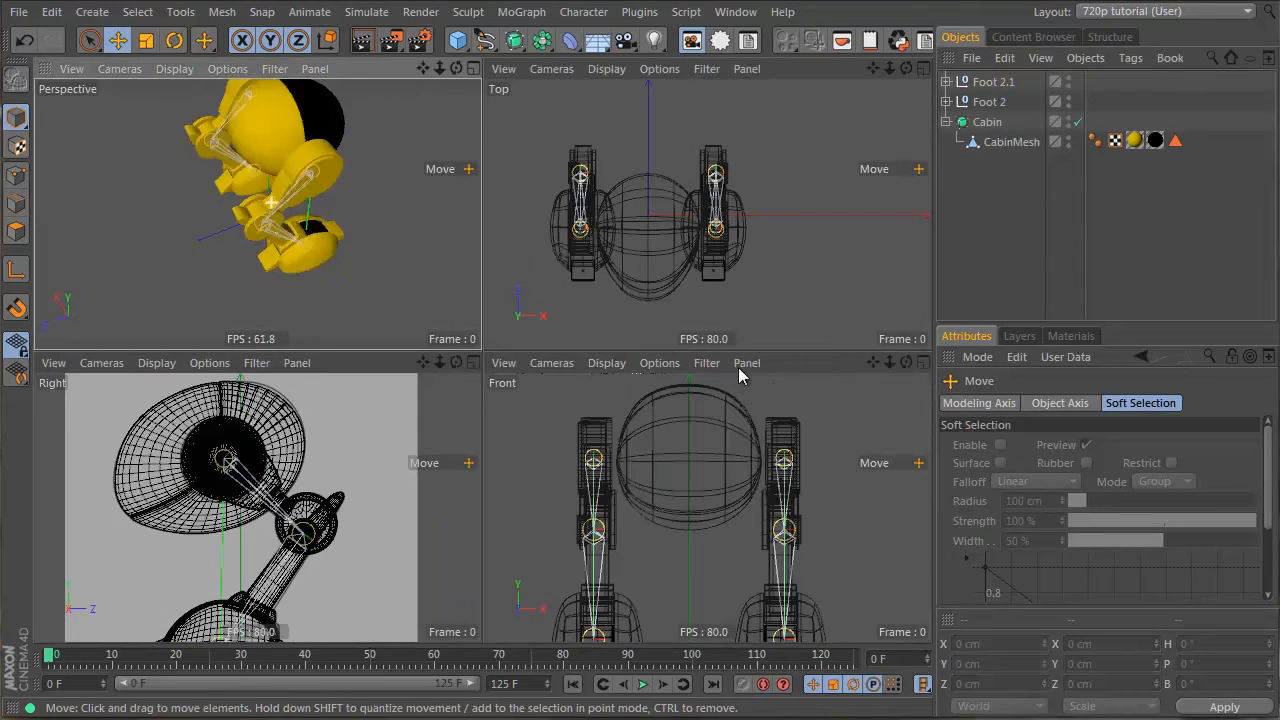
pyautogui.keyDown('alt'); pyautogui.moveTo(727, 372); pyautogui.dragTo(850, 320); pyautogui.keyUp('alt')
pyautogui.keyDown('alt'); pyautogui.moveTo(361, 181); pyautogui.dragTo(265, 187, button='middle'); pyautogui.keyUp('alt')
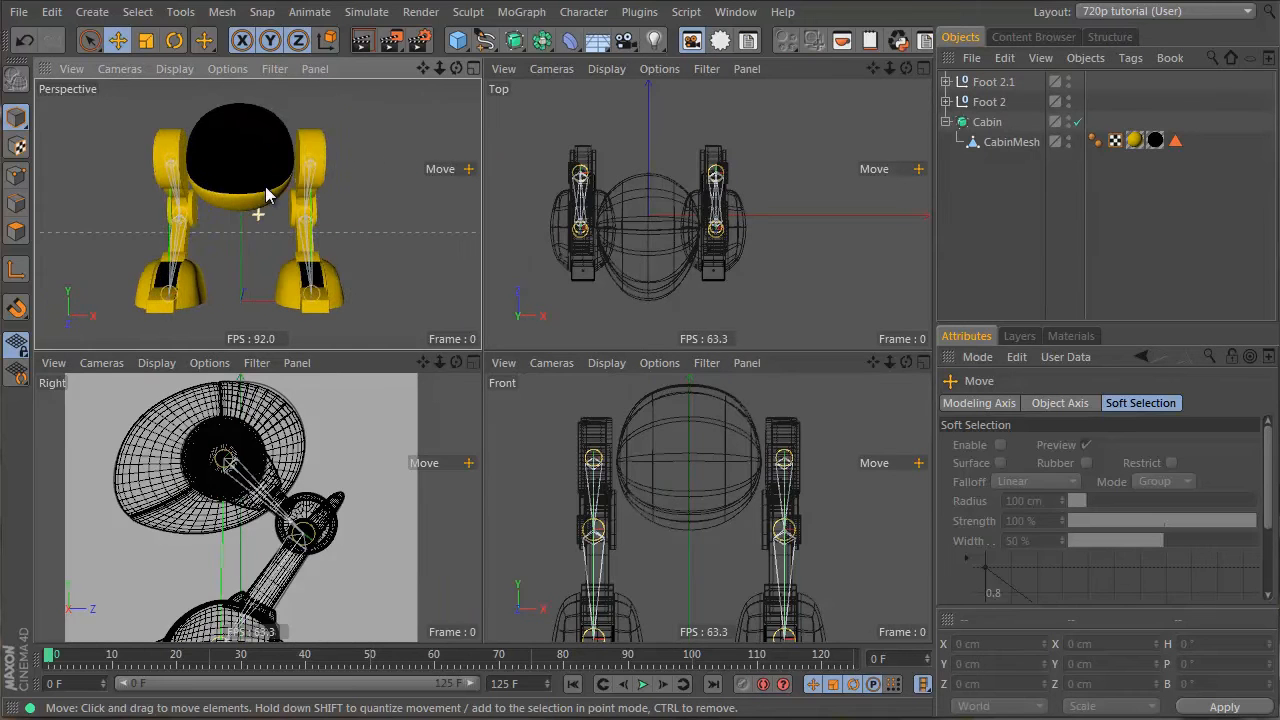
pyautogui.keyDown('alt'); pyautogui.moveTo(248, 174); pyautogui.dragTo(423, 188); pyautogui.keyUp('alt')
pyautogui.click(993, 81)
pyautogui.keyDown('shift'); pyautogui.click(989, 101); pyautogui.keyUp('shift')
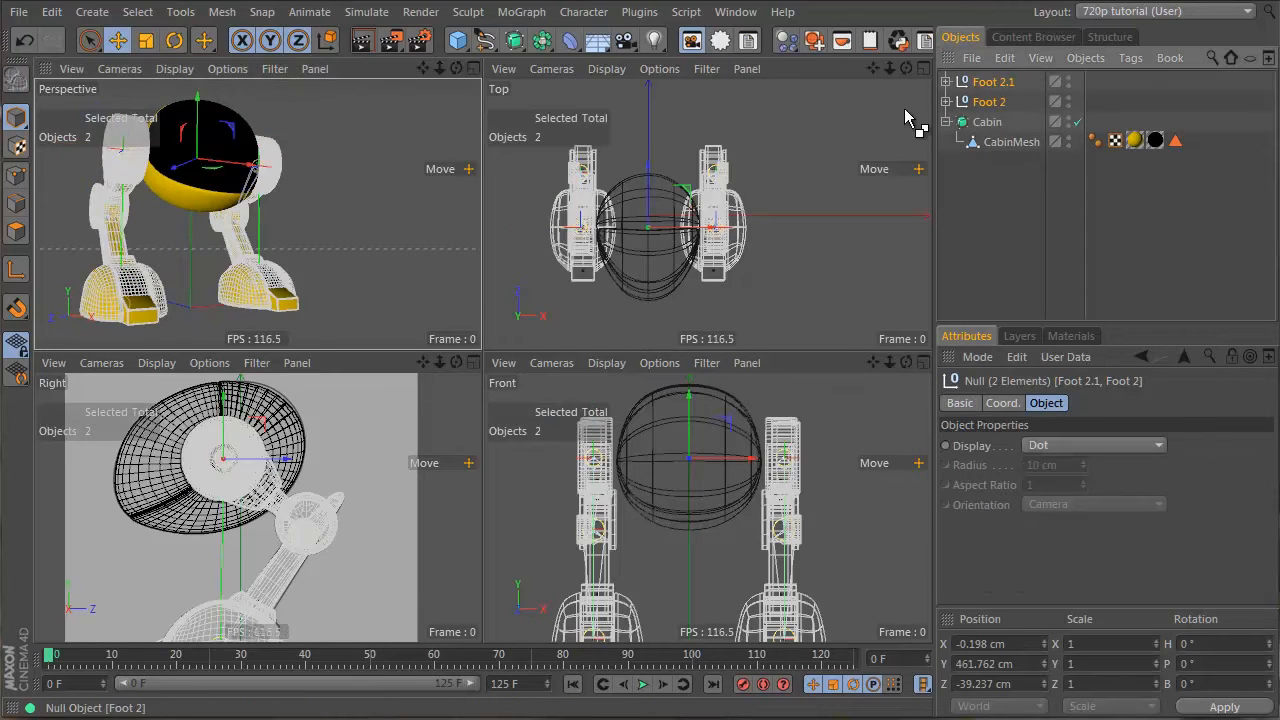
pyautogui.moveTo(198, 113); pyautogui.dragTo(203, 168)
pyautogui.hotkey('ctrl', 'z')
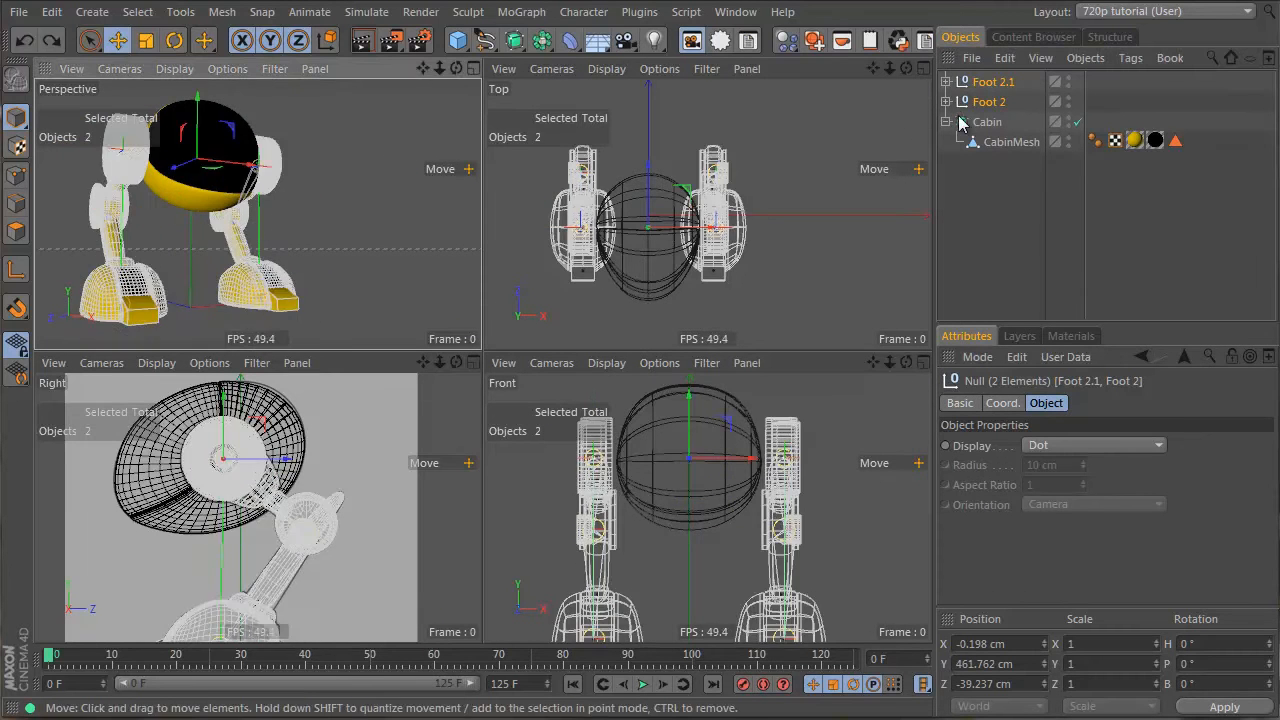
# Step: Expand the Foot 2.1 and Foot 2 hierarchies, group the Cabin object into a null, and name the null CABIN
pyautogui.click(946, 81)
pyautogui.click(946, 141)
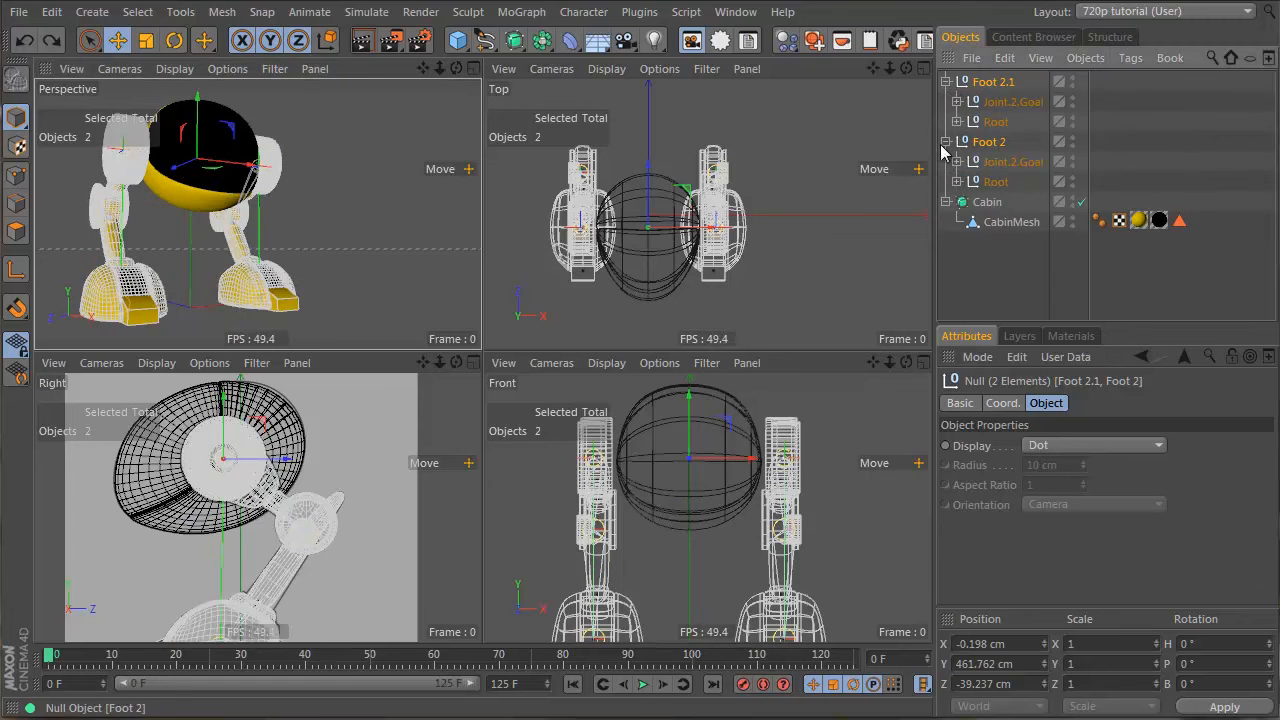
pyautogui.click(946, 201)
pyautogui.click(946, 201)
pyautogui.click(975, 202)
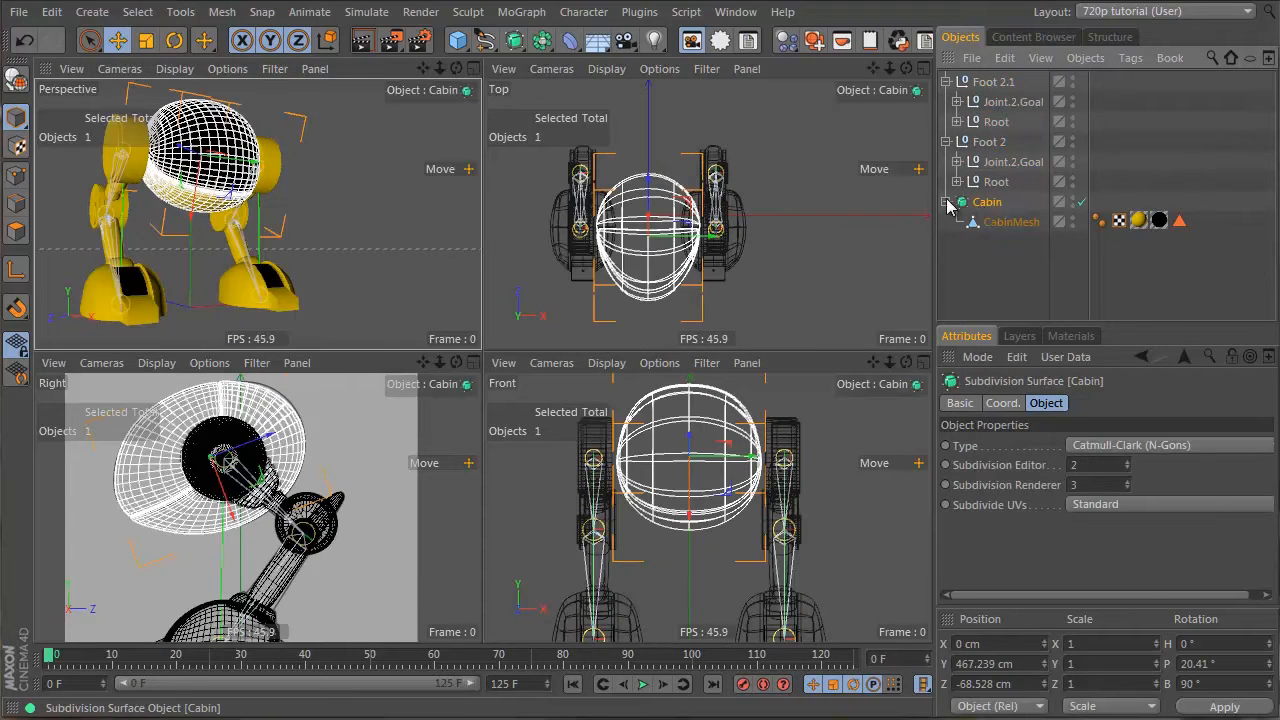
pyautogui.click(946, 201)
pyautogui.hotkey('alt', 'g')
pyautogui.doubleClick(986, 201)
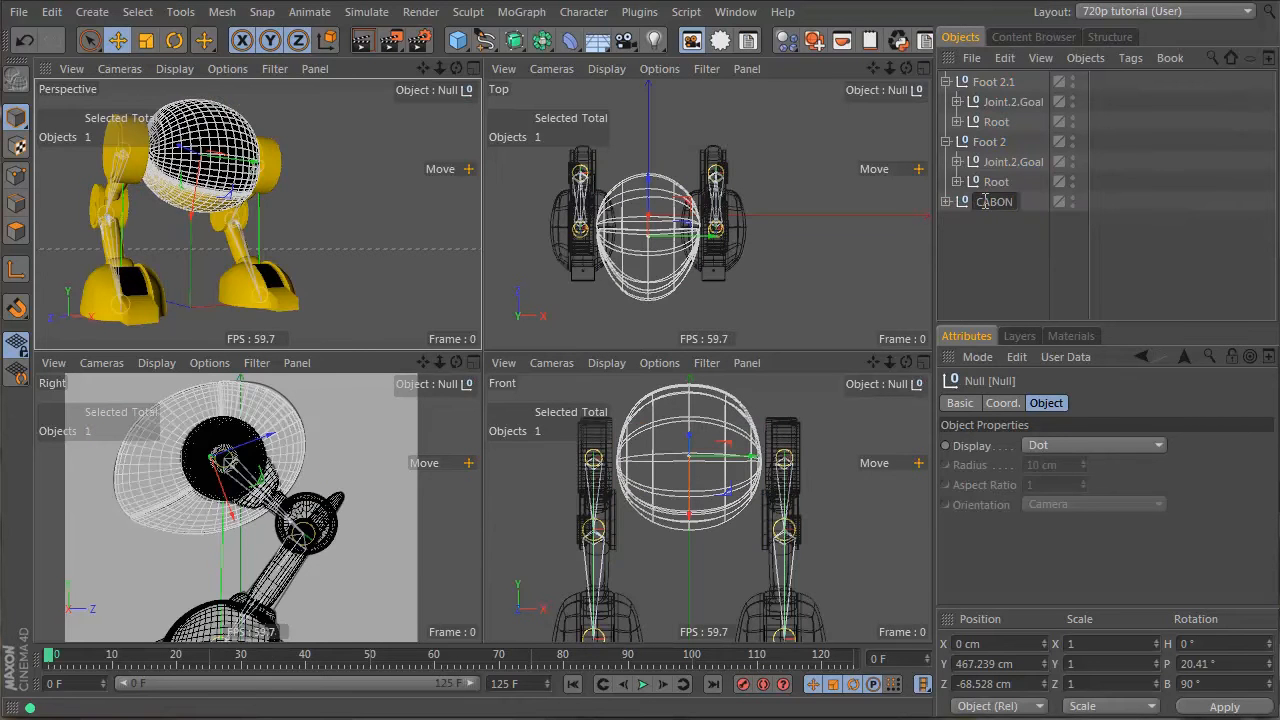
pyautogui.press('Return')
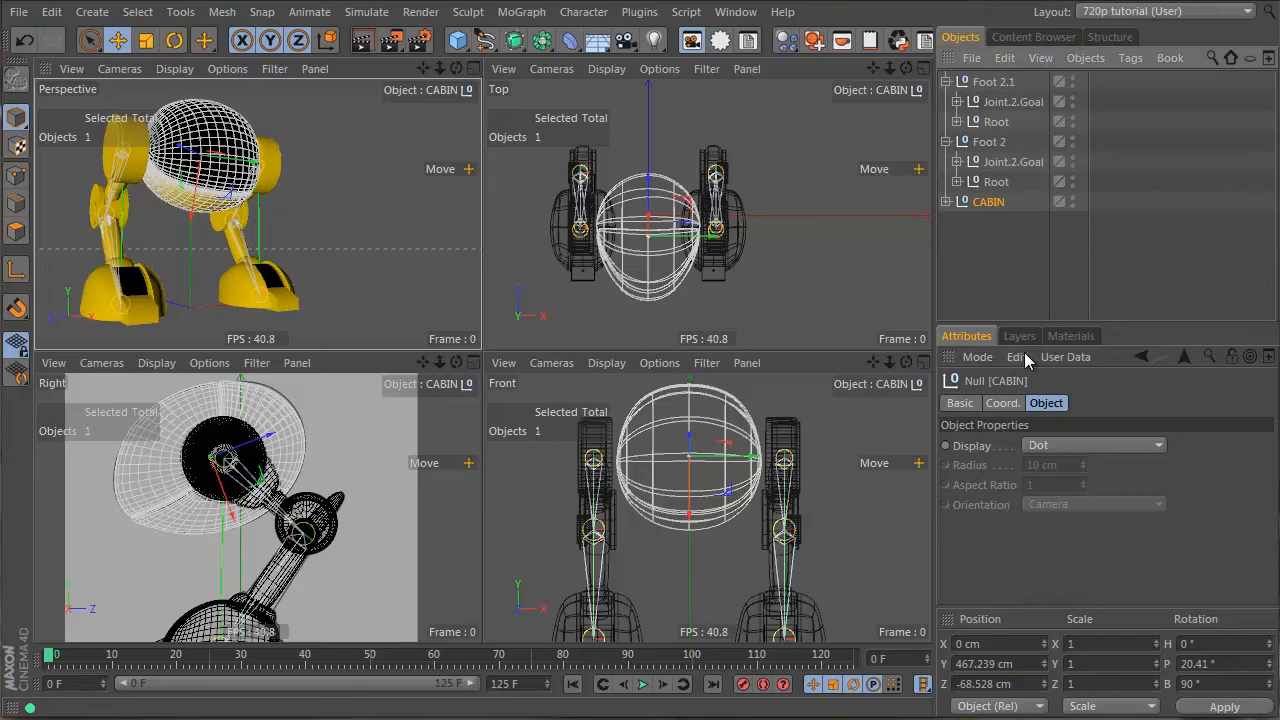
# Step: Change the CABIN null's display shape to Circle
pyautogui.click(1003, 404)
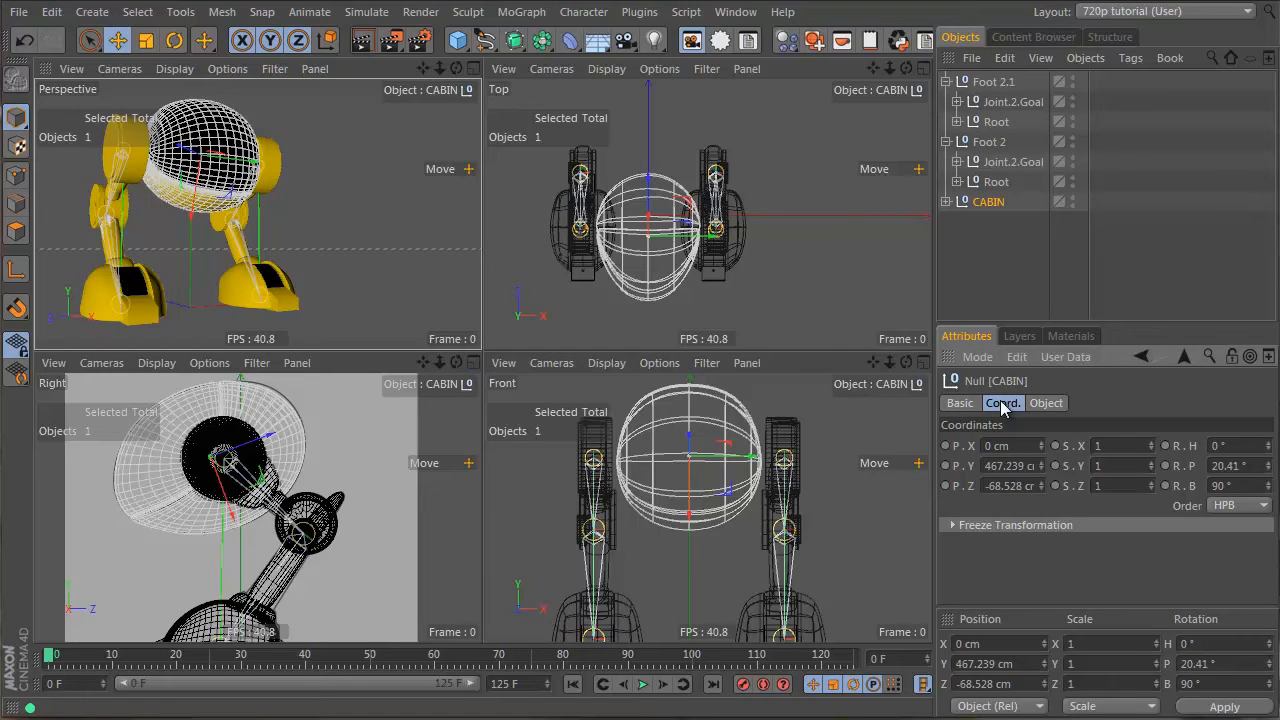
pyautogui.click(958, 404)
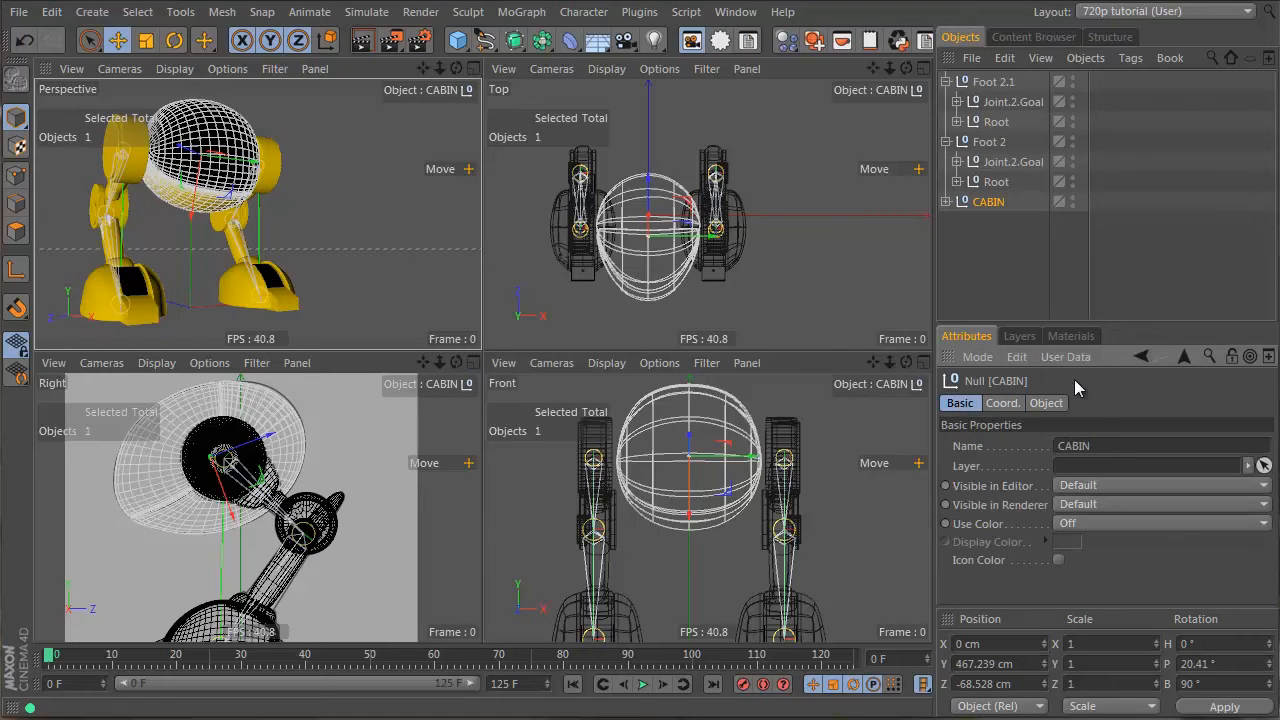
pyautogui.click(1046, 403)
pyautogui.click(1045, 445)
pyautogui.click(1082, 521)
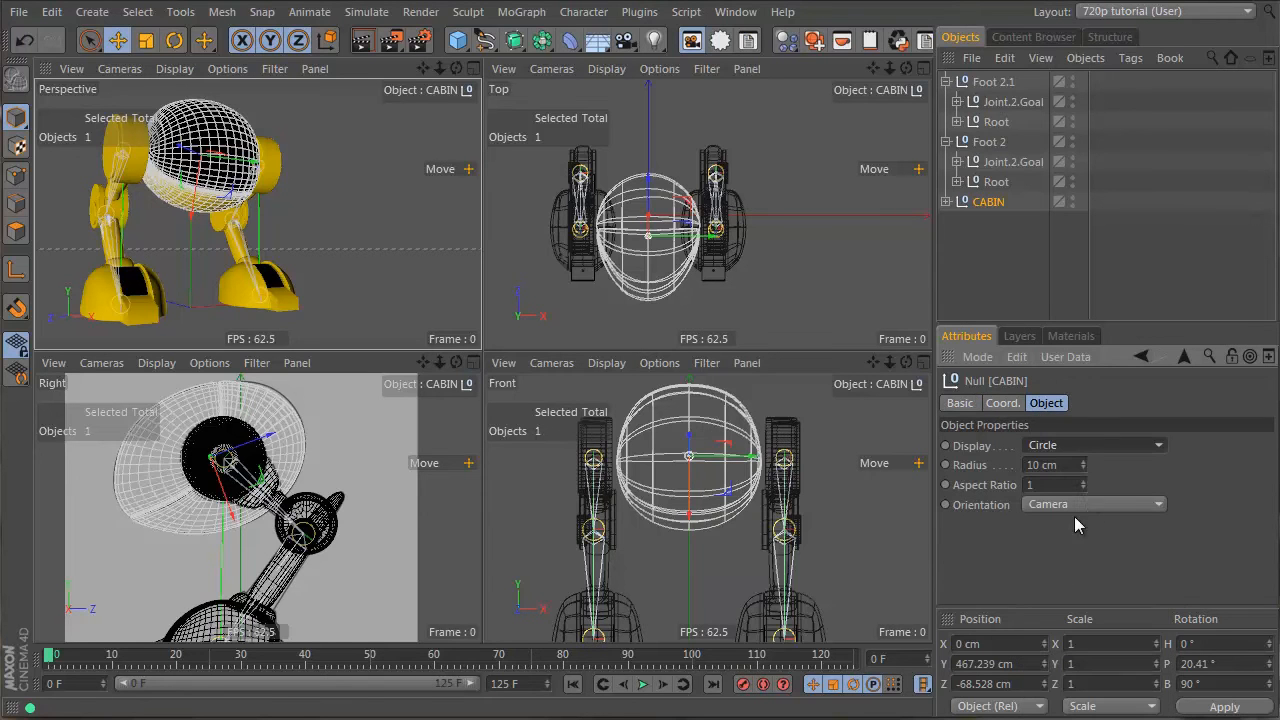
# Step: Set the CABIN null's circle radius to 312 cm and its orientation to ZY
pyautogui.moveTo(1084, 457)
pyautogui.mouseDown()
pyautogui.moveTo(1100, 432)
pyautogui.moveTo(1086, 473)
pyautogui.mouseUp()
pyautogui.click(1041, 506)
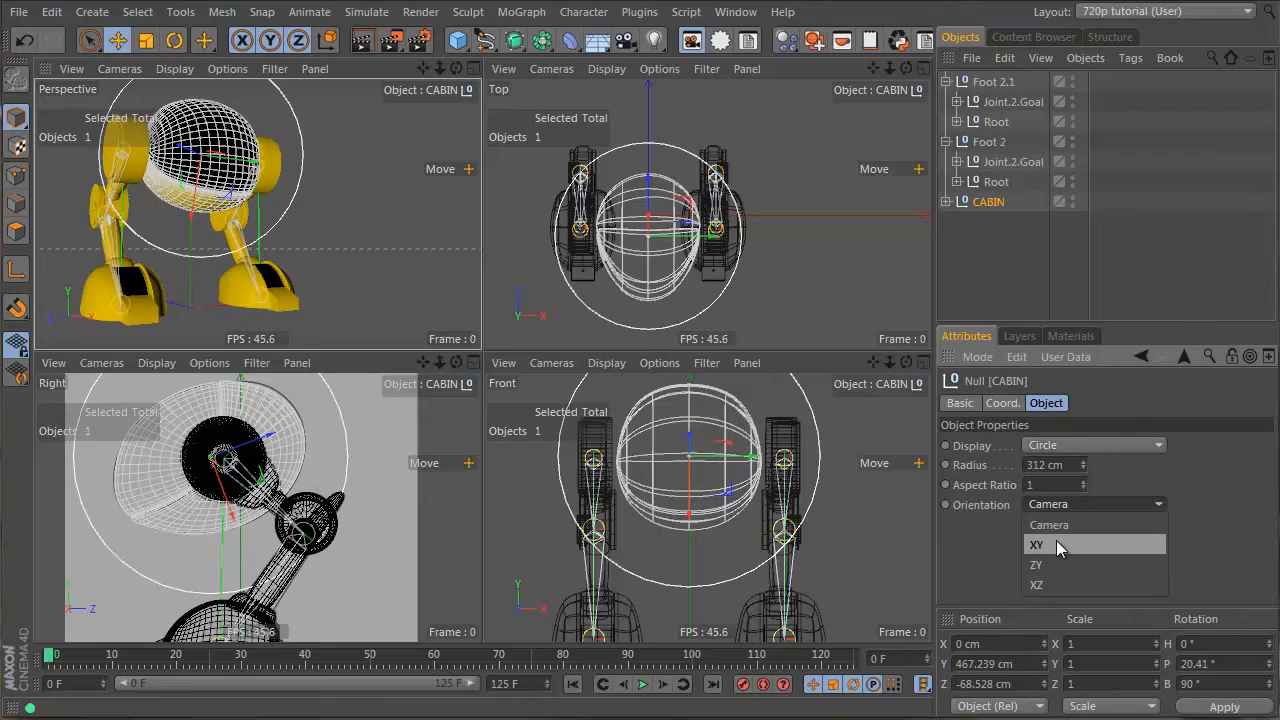
pyautogui.click(1057, 542)
pyautogui.scroll(-1, 1105, 505)
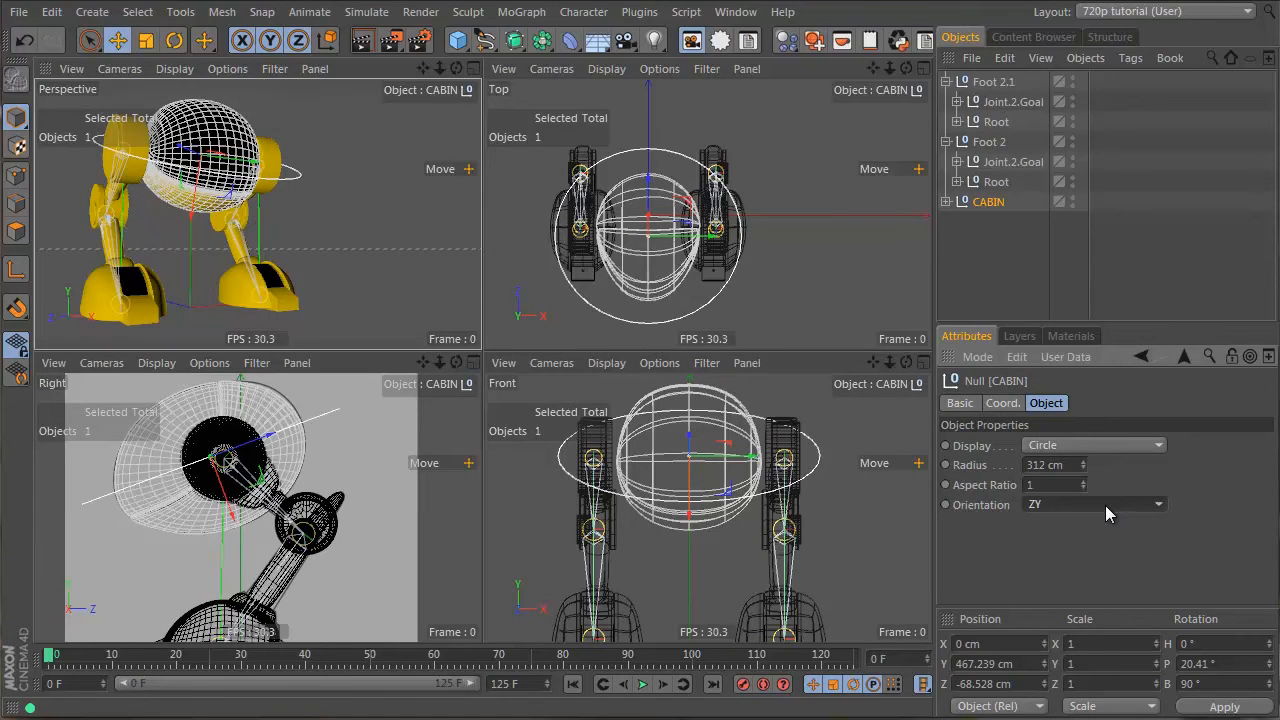
pyautogui.click(987, 248)
pyautogui.click(982, 202)
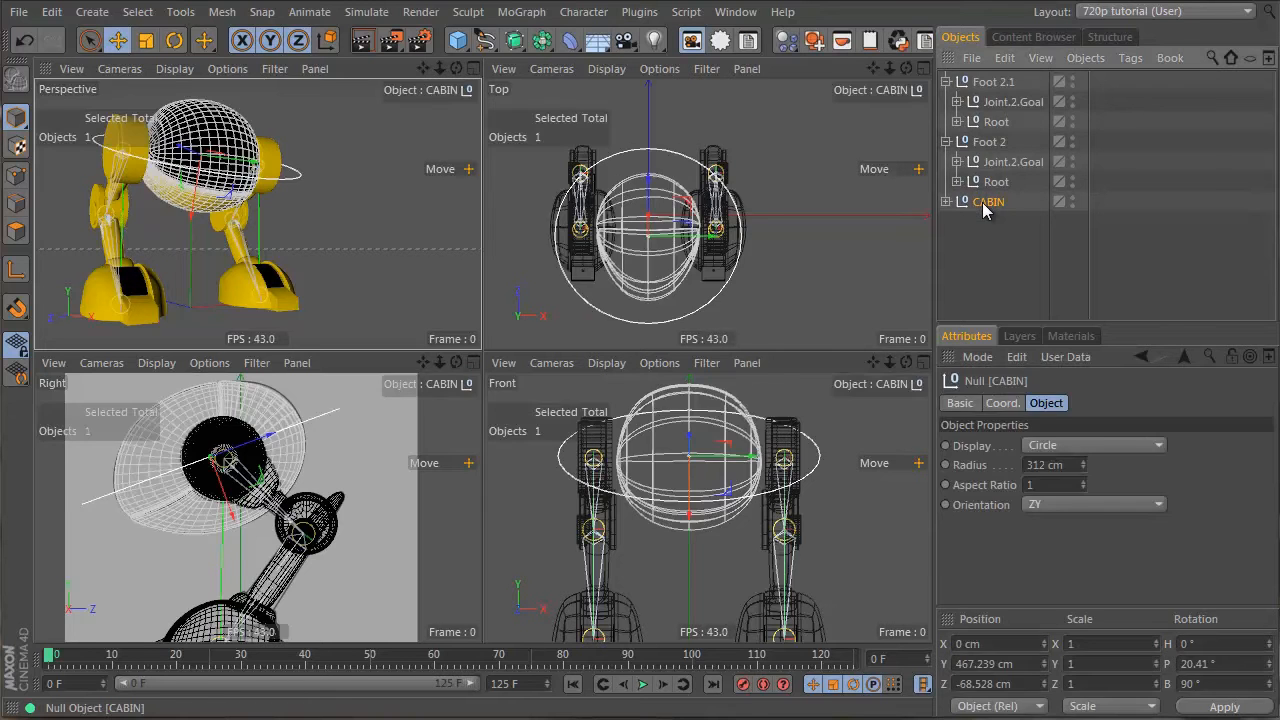
pyautogui.click(986, 240)
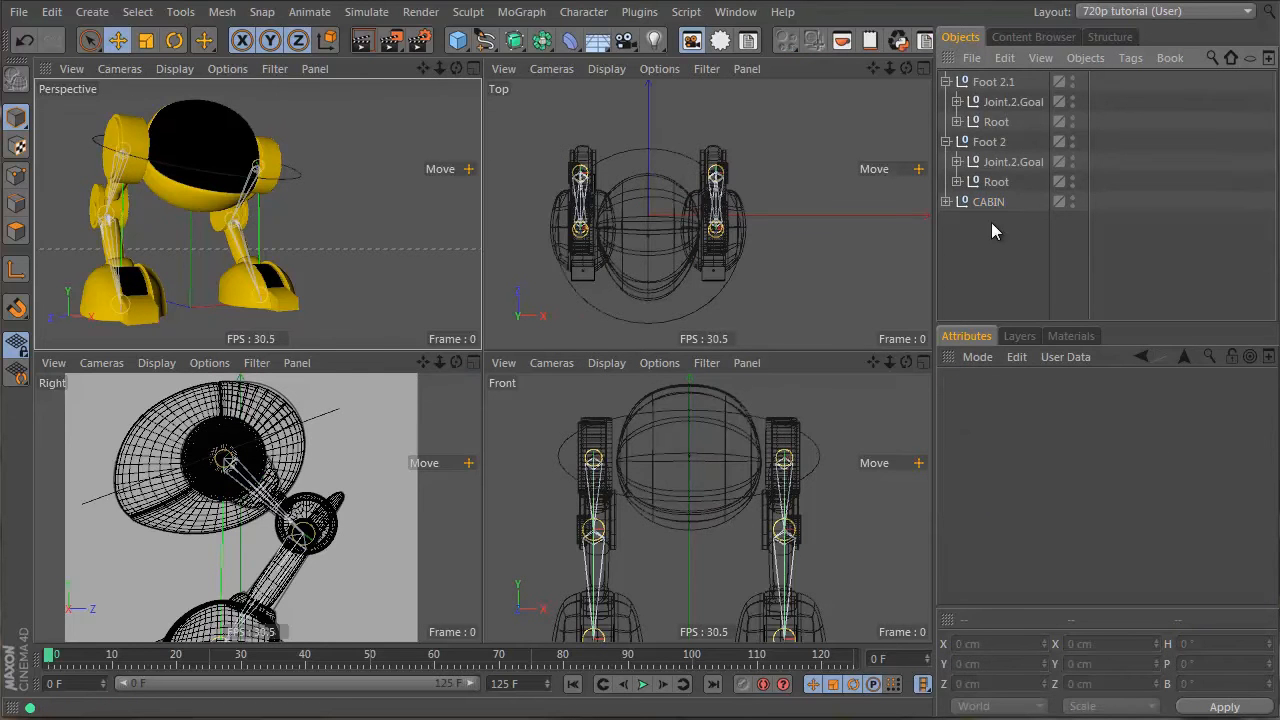
# Step: Compare the foot nulls, enable axis editing, and set the Y scale of the Root null under Foot 2.1 to 1
pyautogui.click(1009, 163)
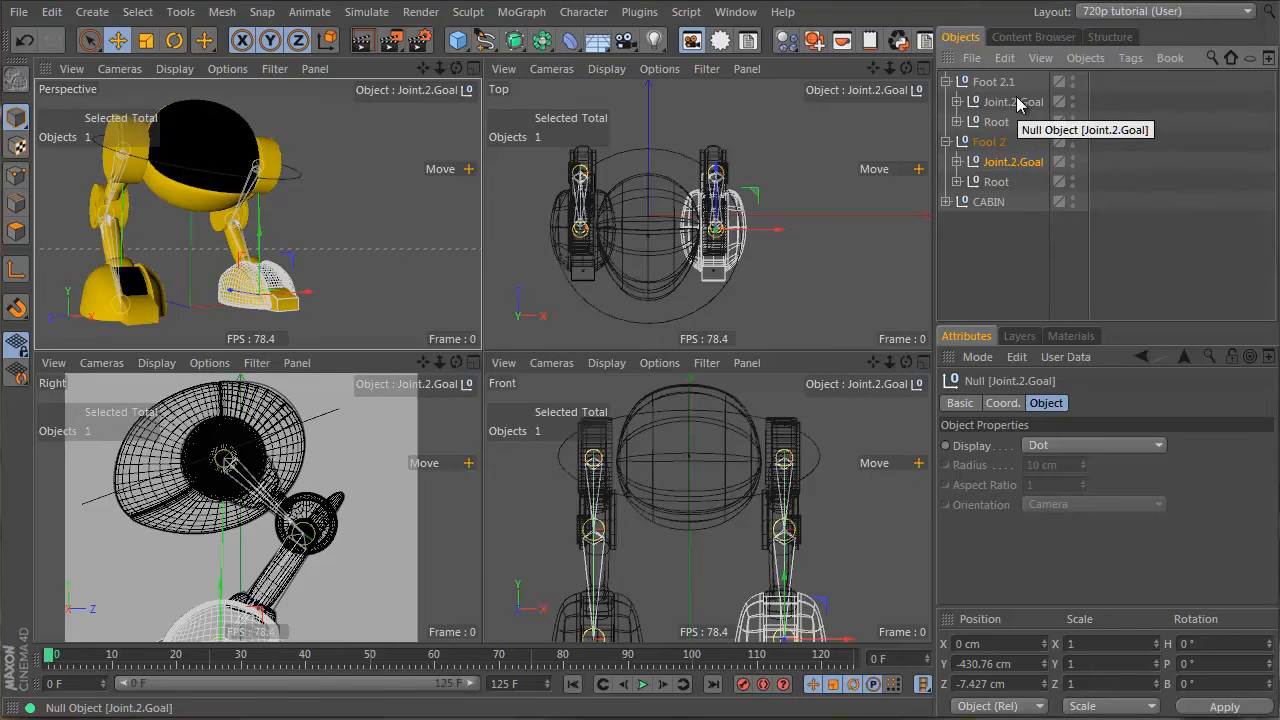
pyautogui.click(990, 143)
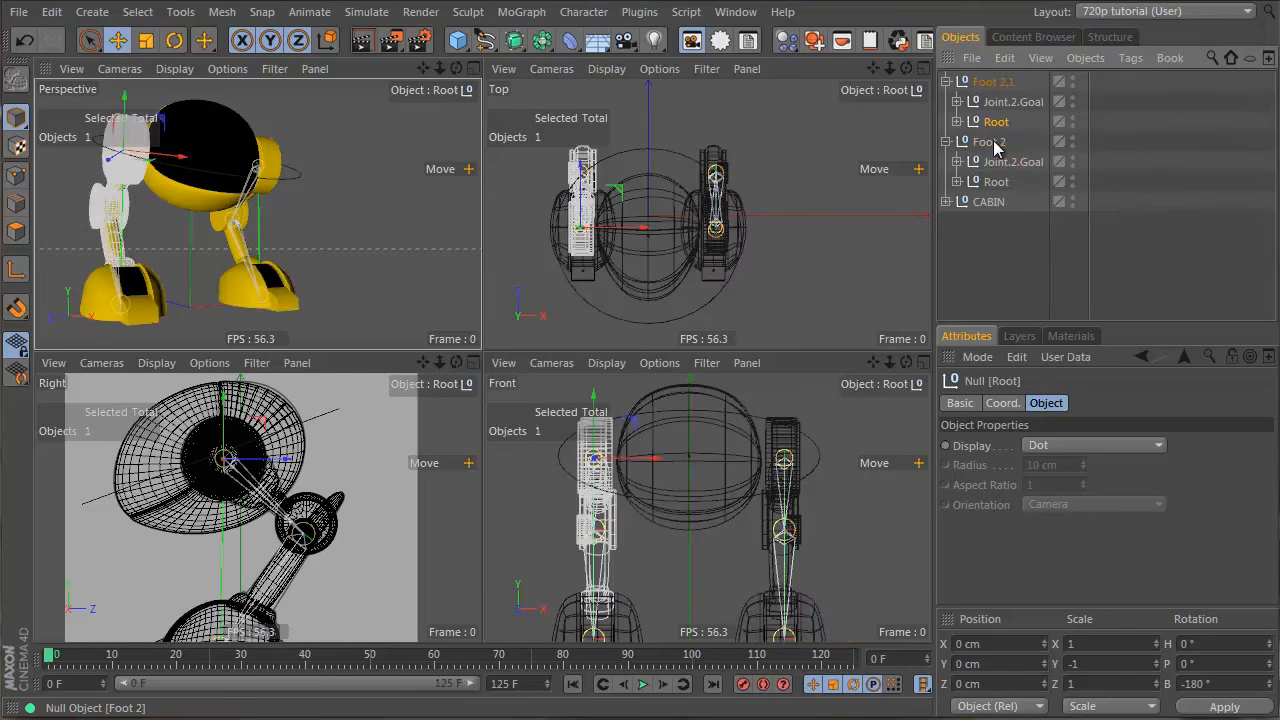
pyautogui.click(1006, 122)
pyautogui.click(1007, 102)
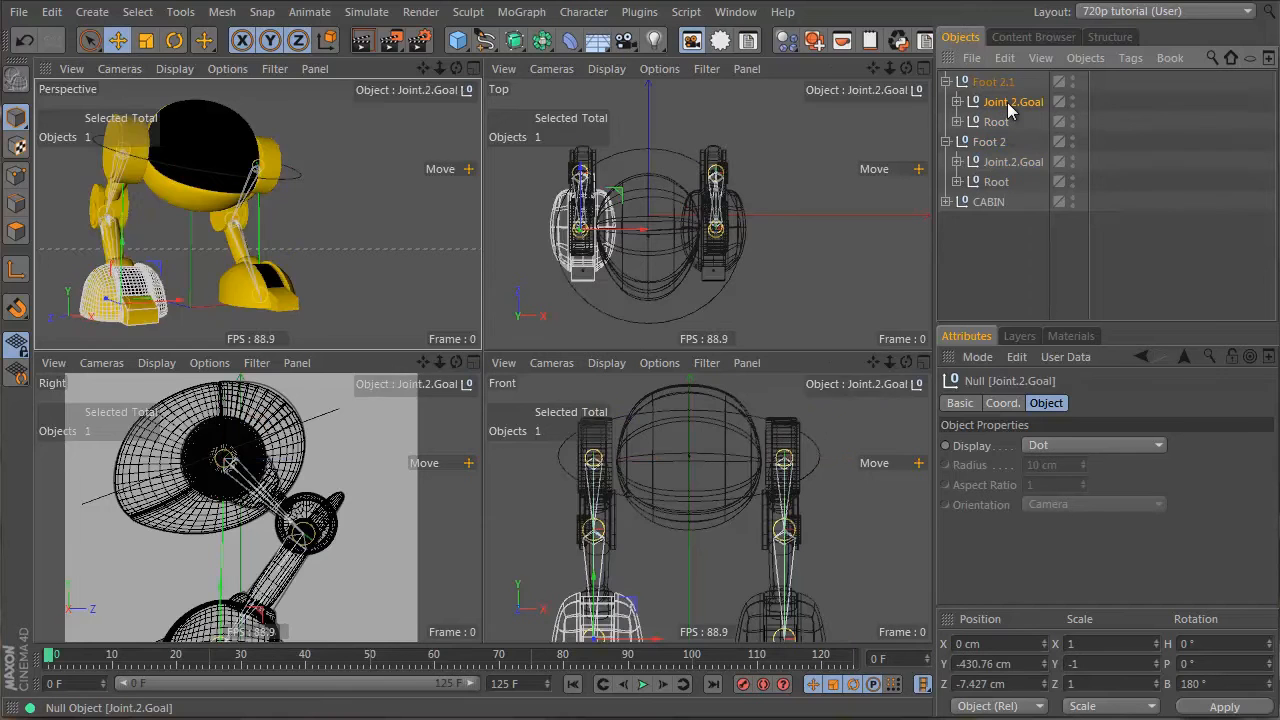
pyautogui.click(1007, 118)
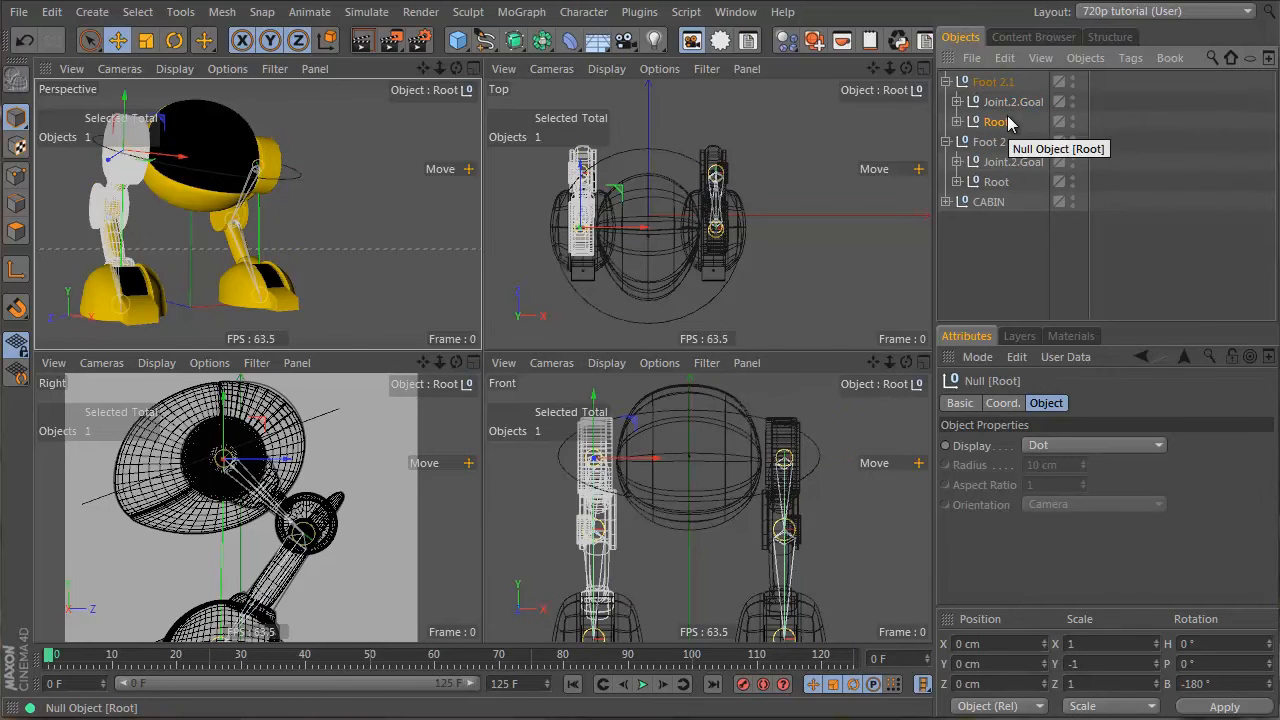
pyautogui.press('l')
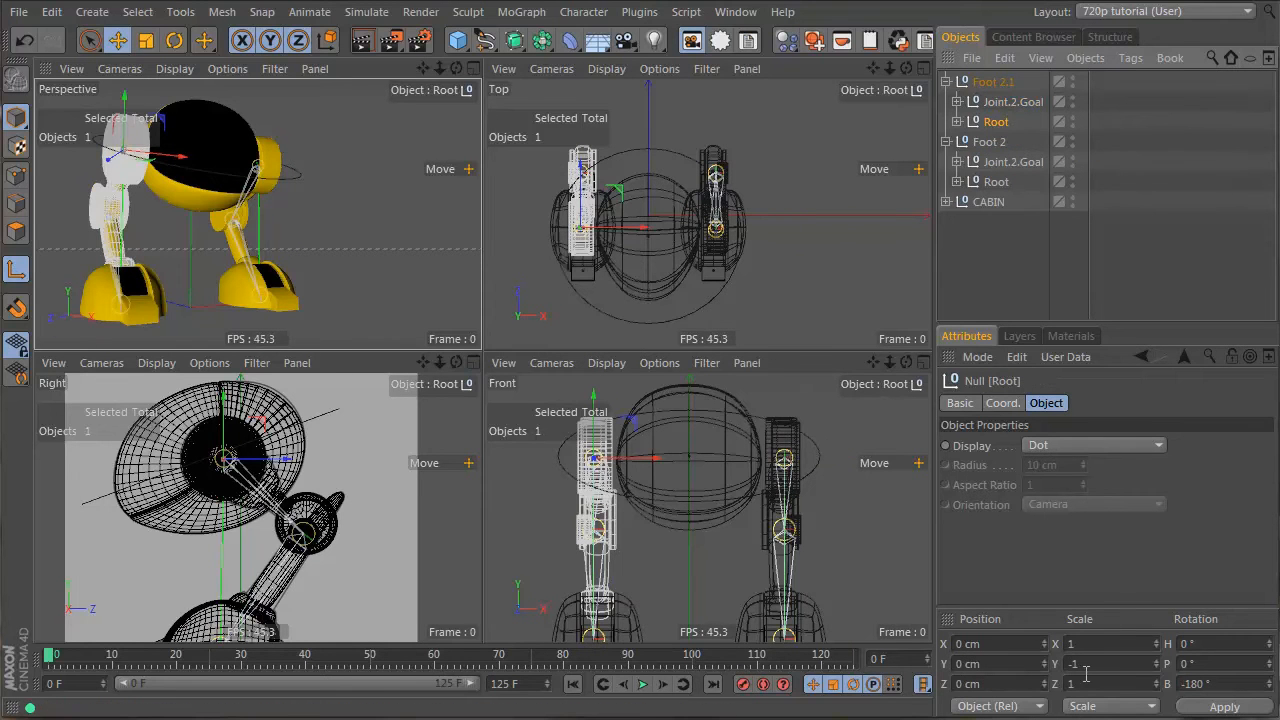
pyautogui.click(1086, 666)
pyautogui.press('Return')
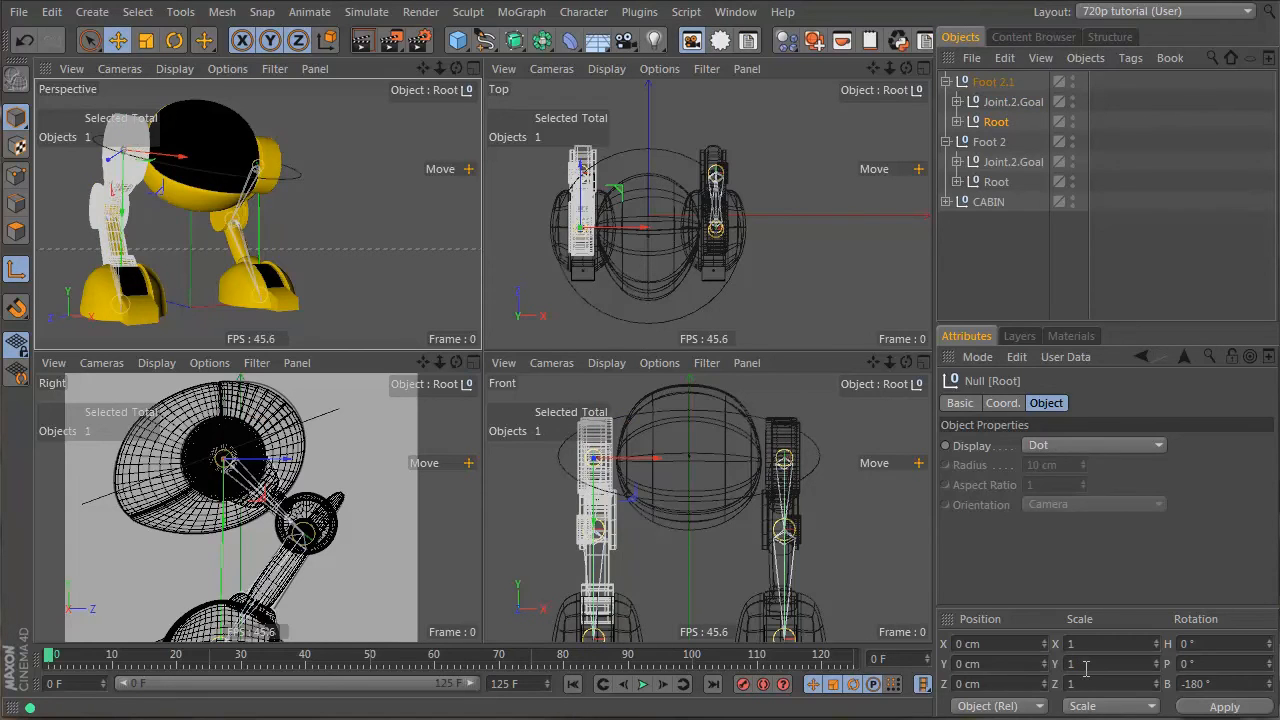
pyautogui.click(1021, 260)
# Step: Set the Y scale of the Joint.2.Goal null under Foot 2.1 to 1
pyautogui.keyDown('alt'); pyautogui.moveTo(111, 226); pyautogui.dragTo(362, 240); pyautogui.keyUp('alt')
pyautogui.keyDown('alt'); pyautogui.moveTo(106, 186); pyautogui.dragTo(128, 232, button='right'); pyautogui.keyUp('alt')
pyautogui.keyDown('alt'); pyautogui.moveTo(128, 232); pyautogui.dragTo(154, 158, button='middle'); pyautogui.keyUp('alt')
pyautogui.keyDown('alt'); pyautogui.moveTo(221, 258); pyautogui.dragTo(172, 260, button='right'); pyautogui.keyUp('alt')
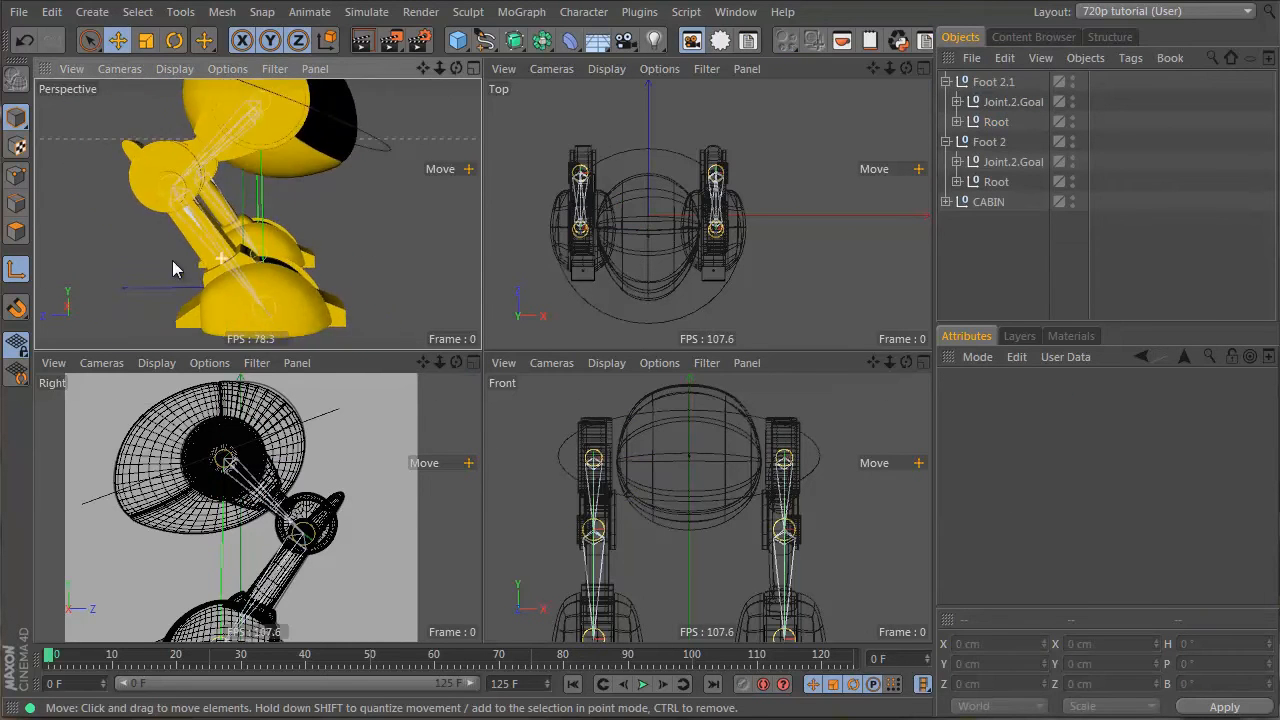
pyautogui.keyDown('alt'); pyautogui.moveTo(172, 260); pyautogui.dragTo(177, 278); pyautogui.keyUp('alt')
pyautogui.click(984, 122)
pyautogui.click(996, 182)
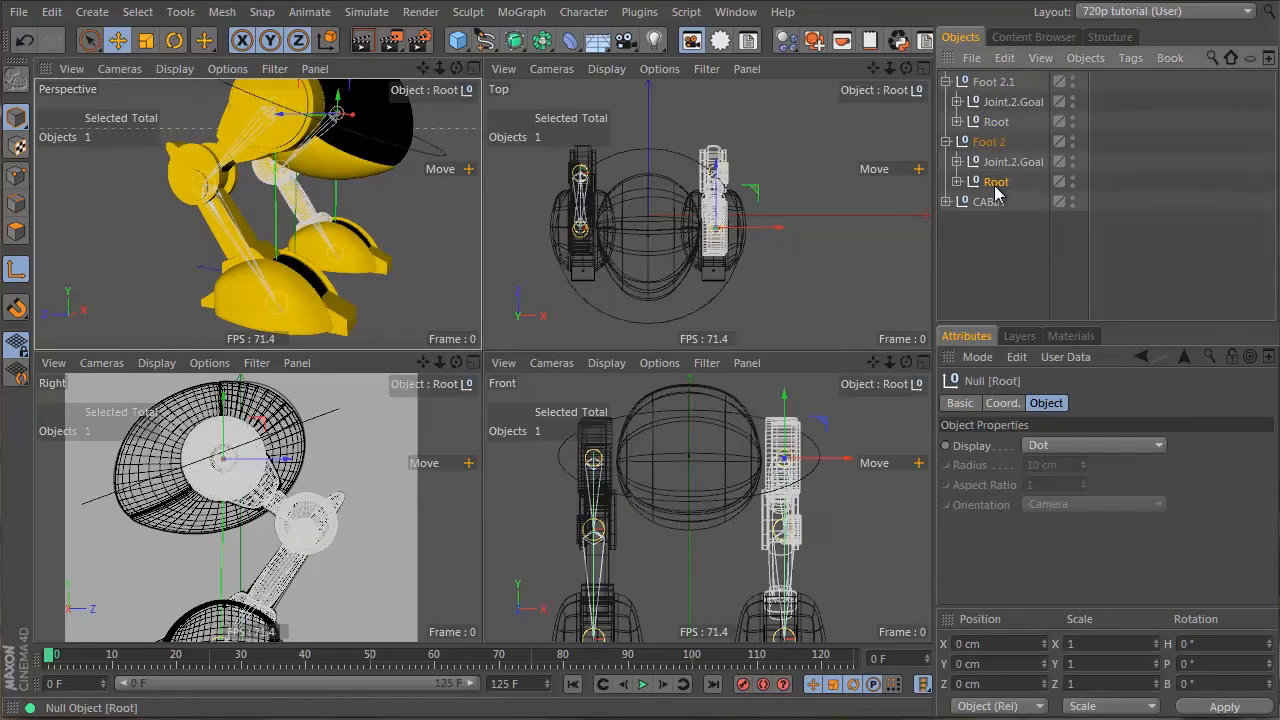
pyautogui.click(1012, 101)
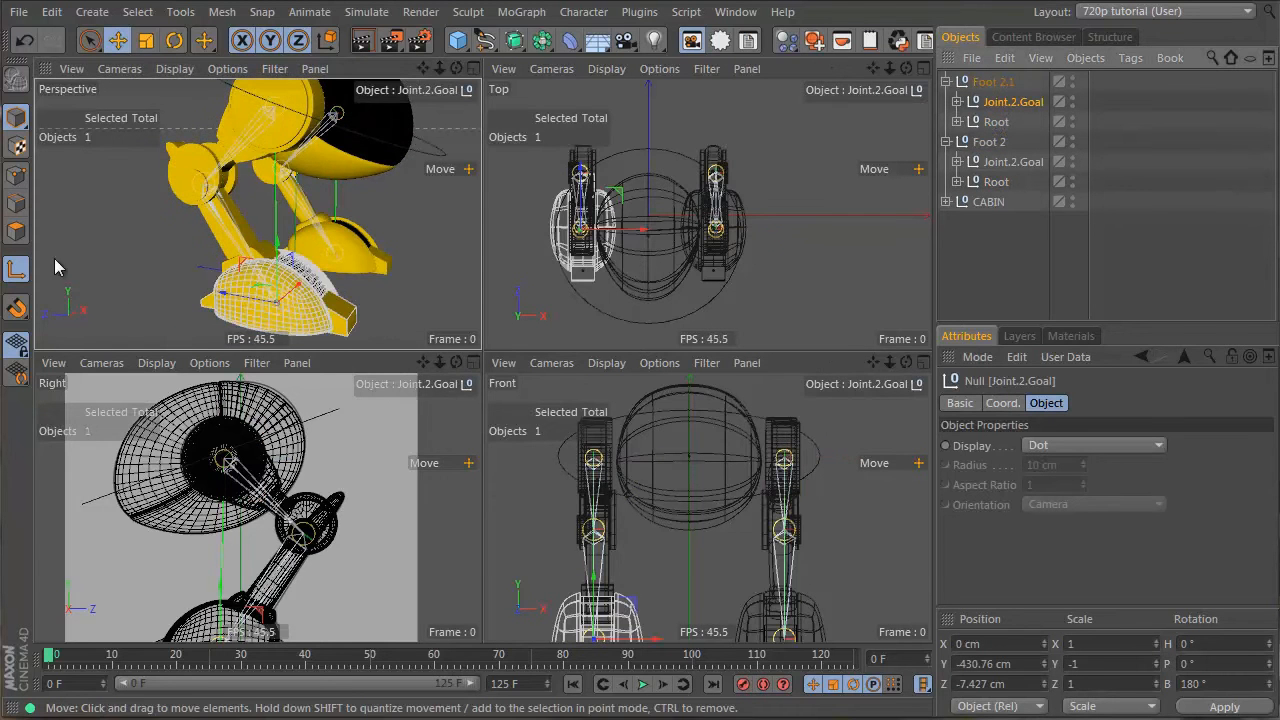
pyautogui.click(1109, 663)
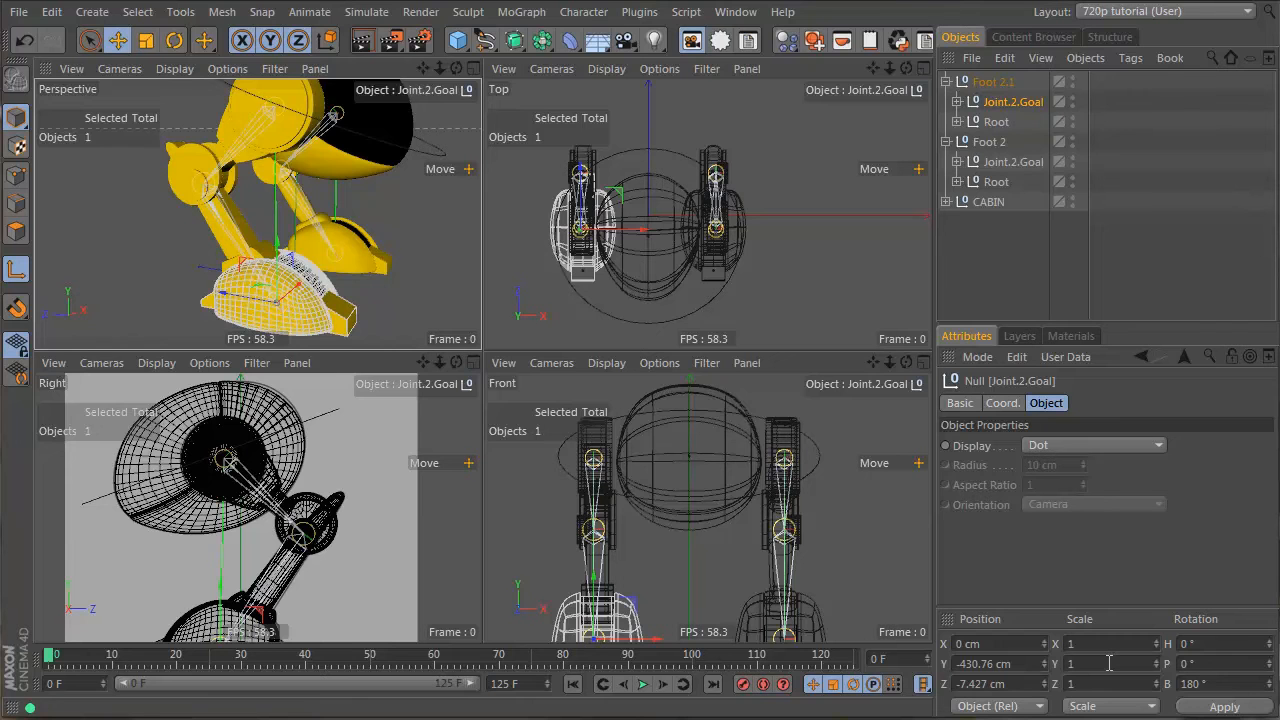
pyautogui.press('Return')
pyautogui.click(995, 270)
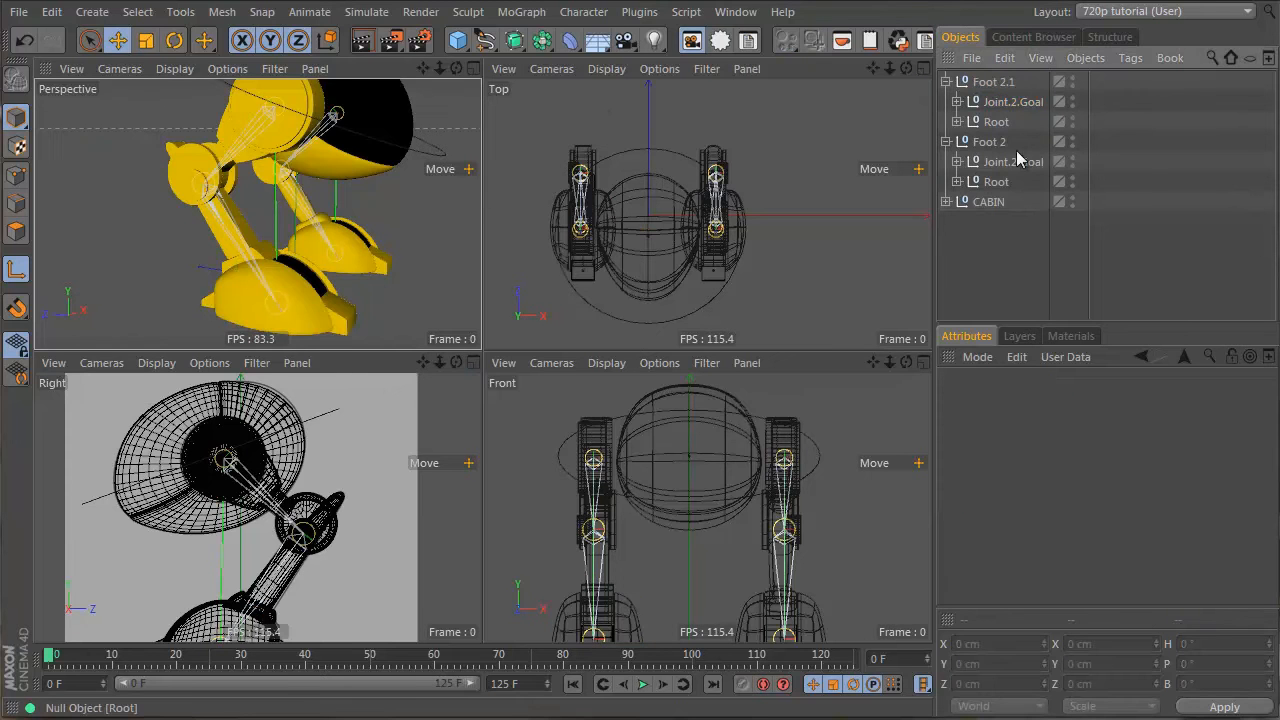
# Step: Compare null rotations, set bank rotation to 0° on the Root under Foot 2.1, and edit its Joint.2.Goal's bank rotation
pyautogui.click(996, 102)
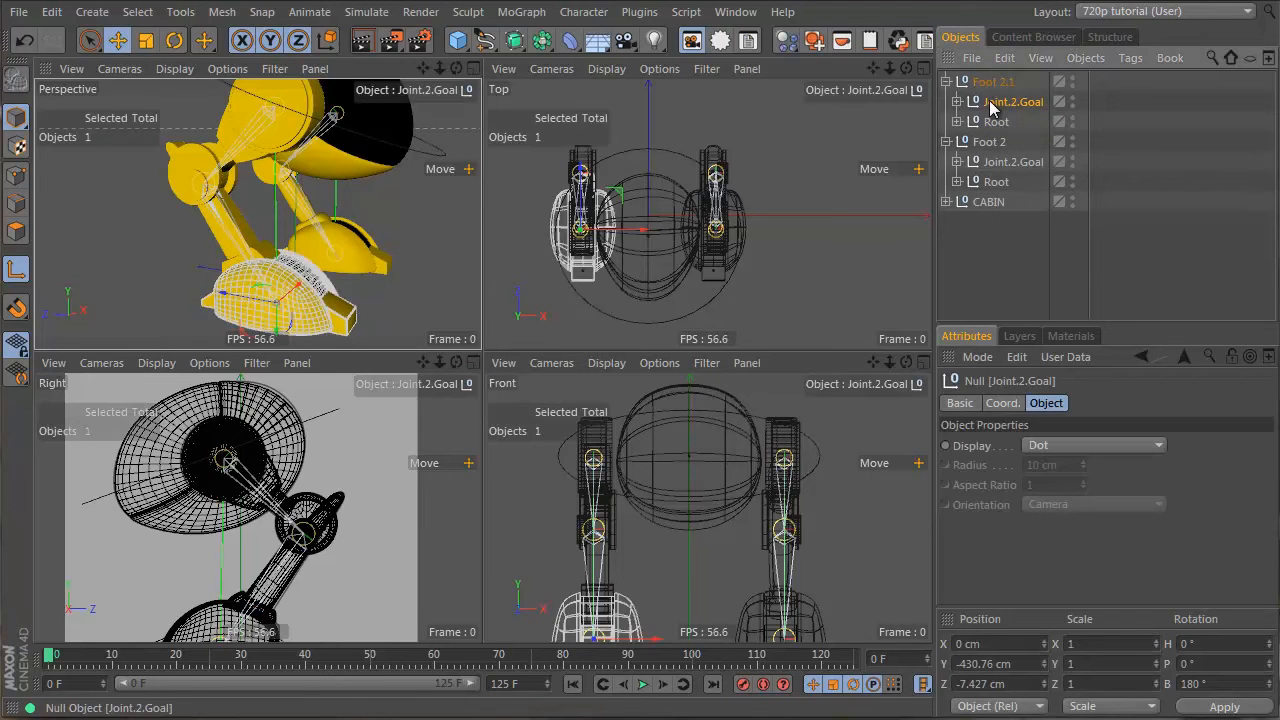
pyautogui.click(1003, 167)
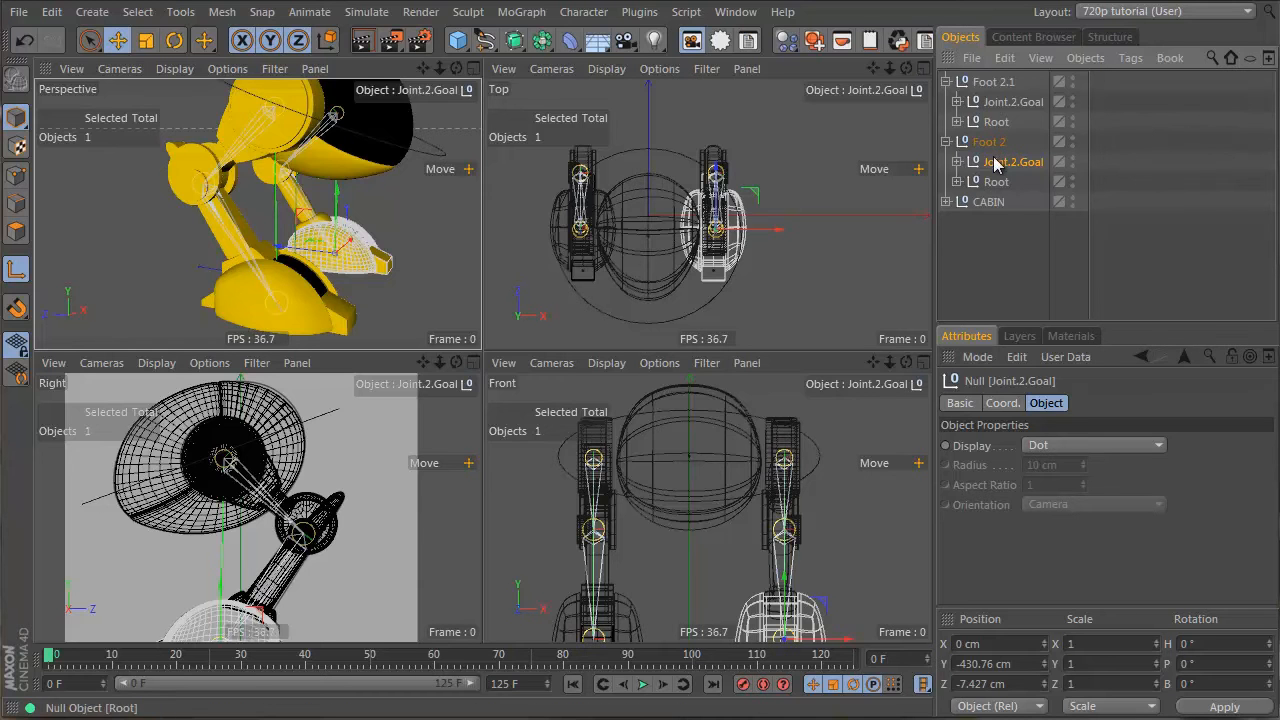
pyautogui.click(989, 201)
pyautogui.click(1232, 665)
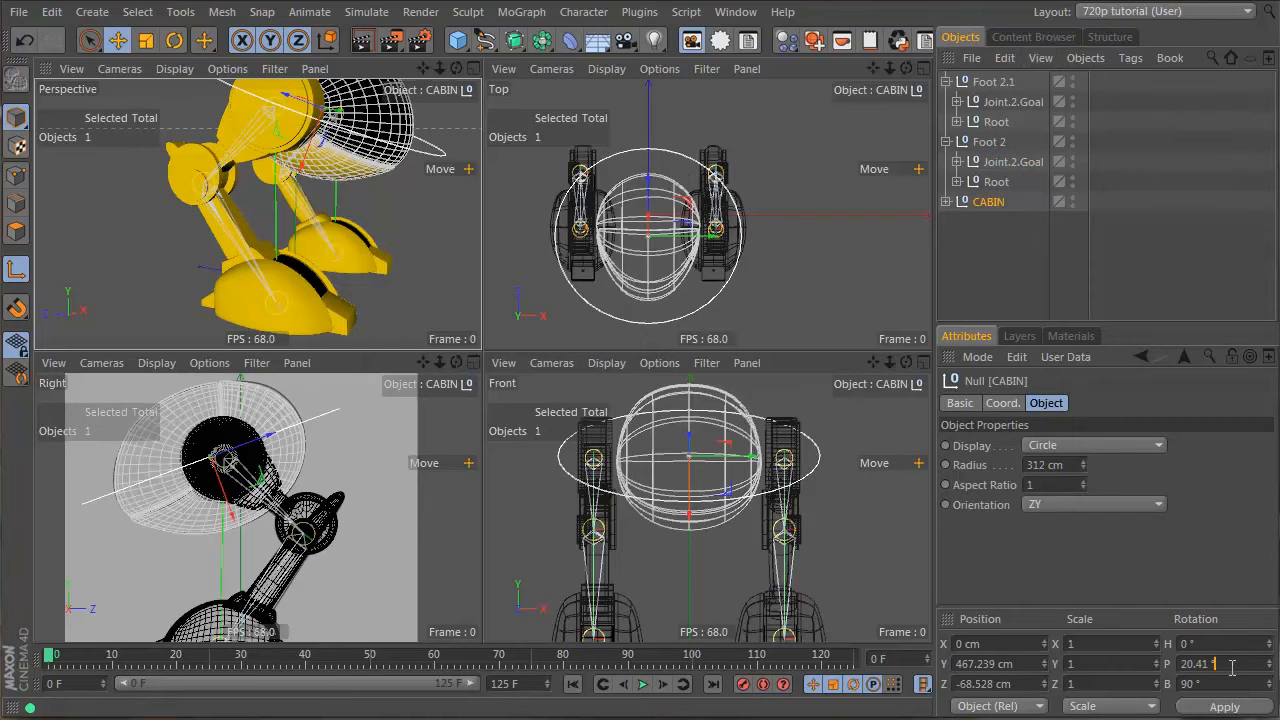
pyautogui.click(996, 181)
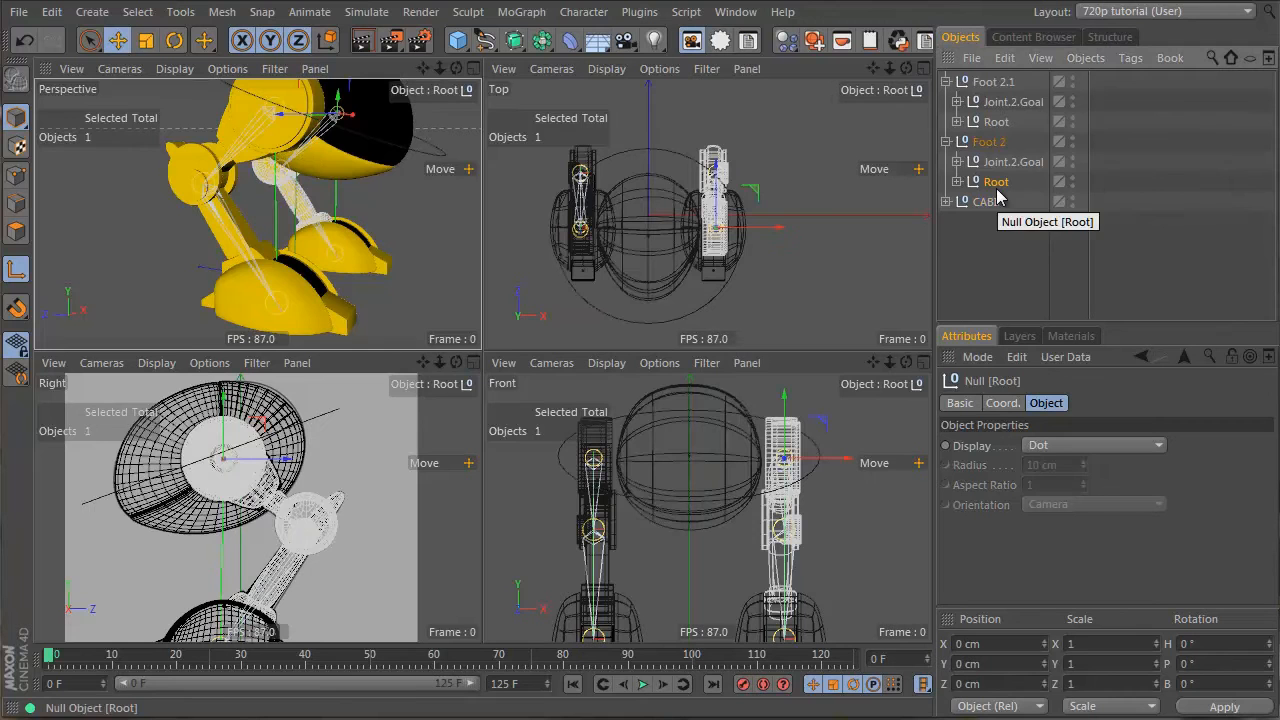
pyautogui.click(996, 121)
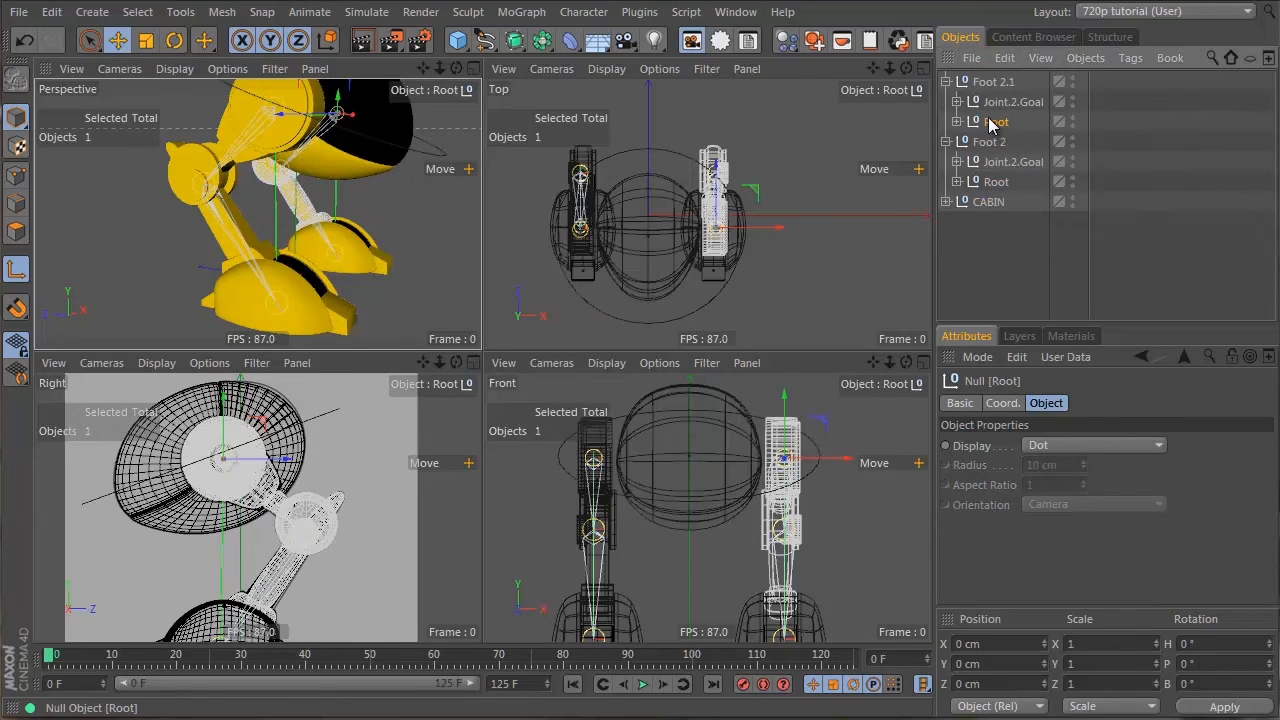
pyautogui.click(1227, 680)
pyautogui.write('0')
pyautogui.press('Return')
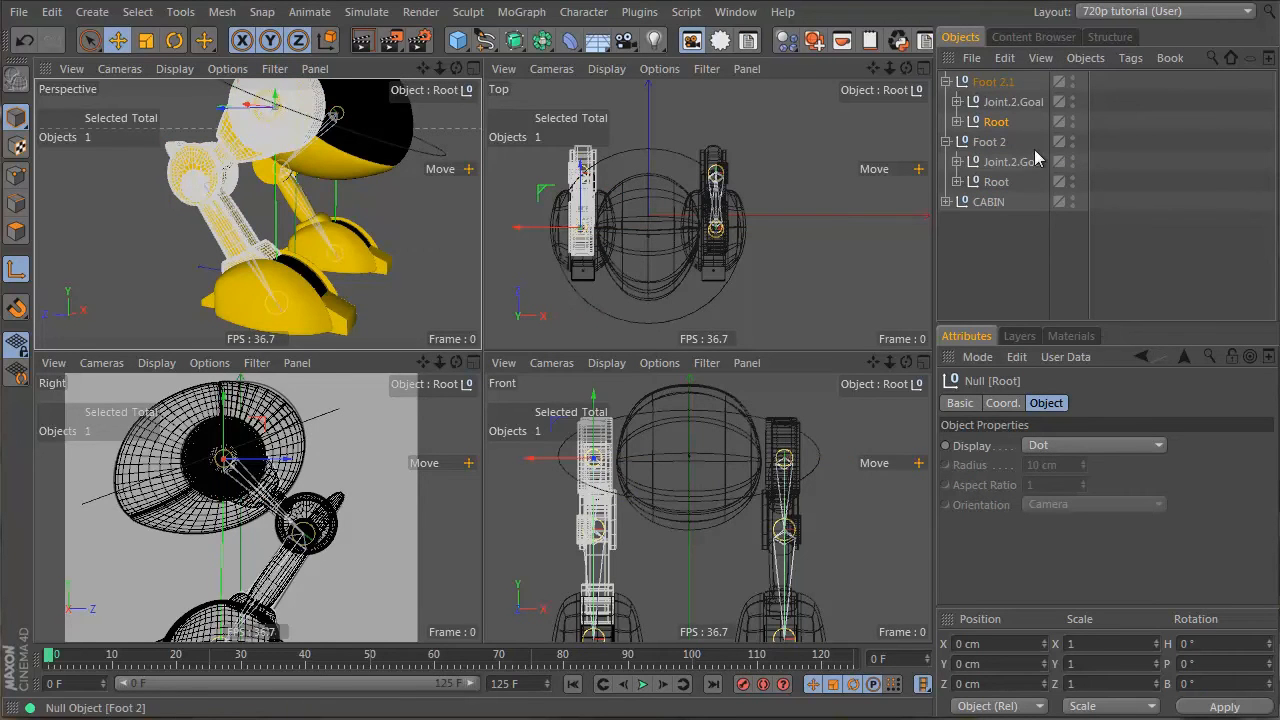
pyautogui.click(1005, 102)
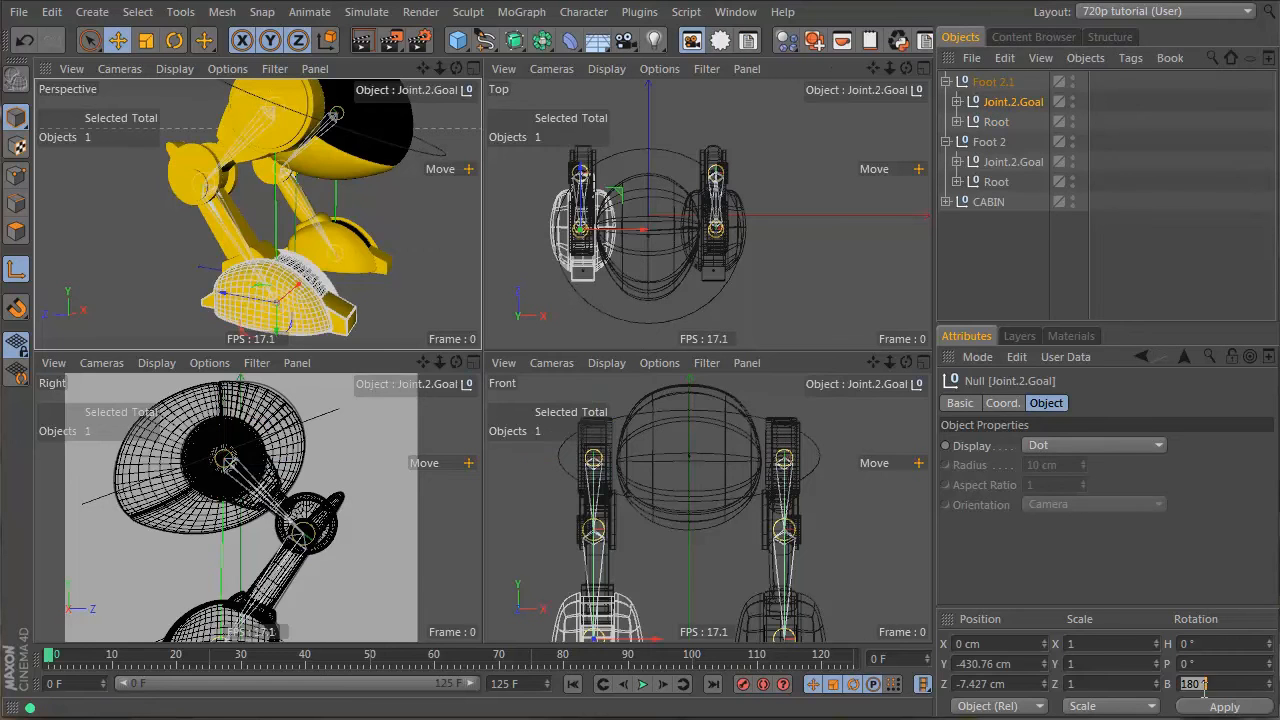
pyautogui.click(993, 261)
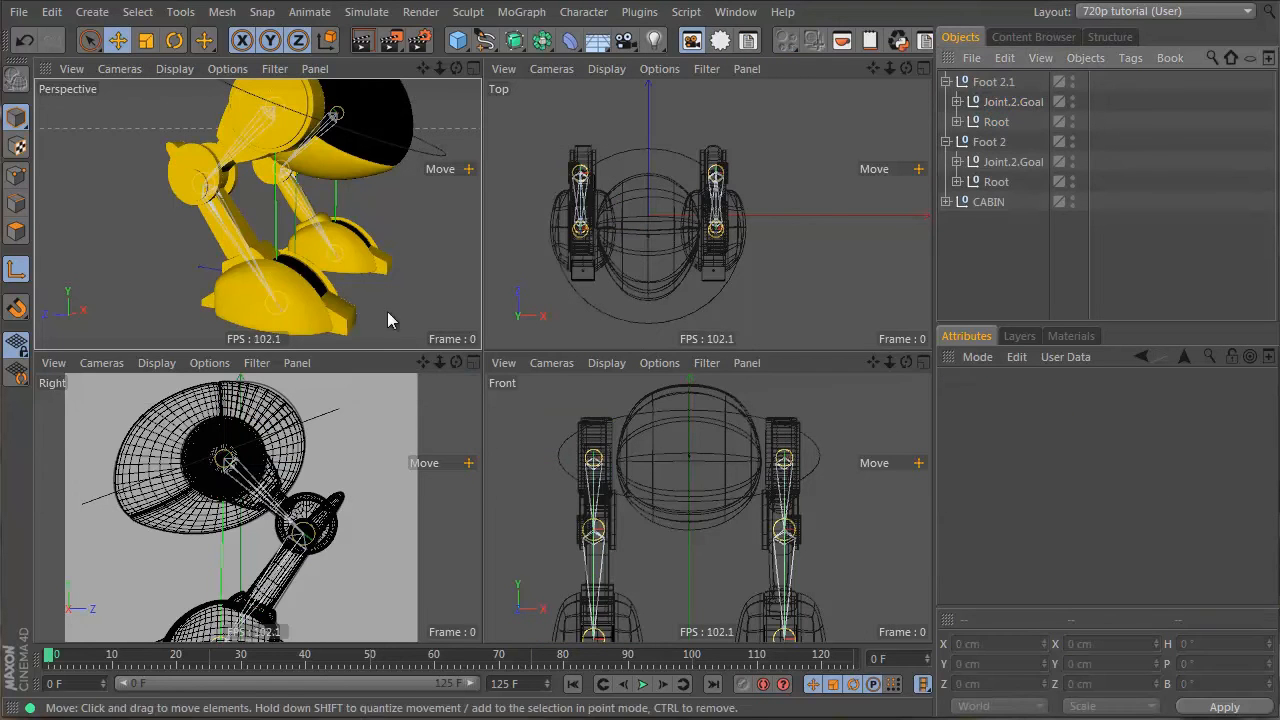
# Step: Examine the walker's leg rig from several angles and enlarge the perspective view to fill the viewport area
pyautogui.click(996, 181)
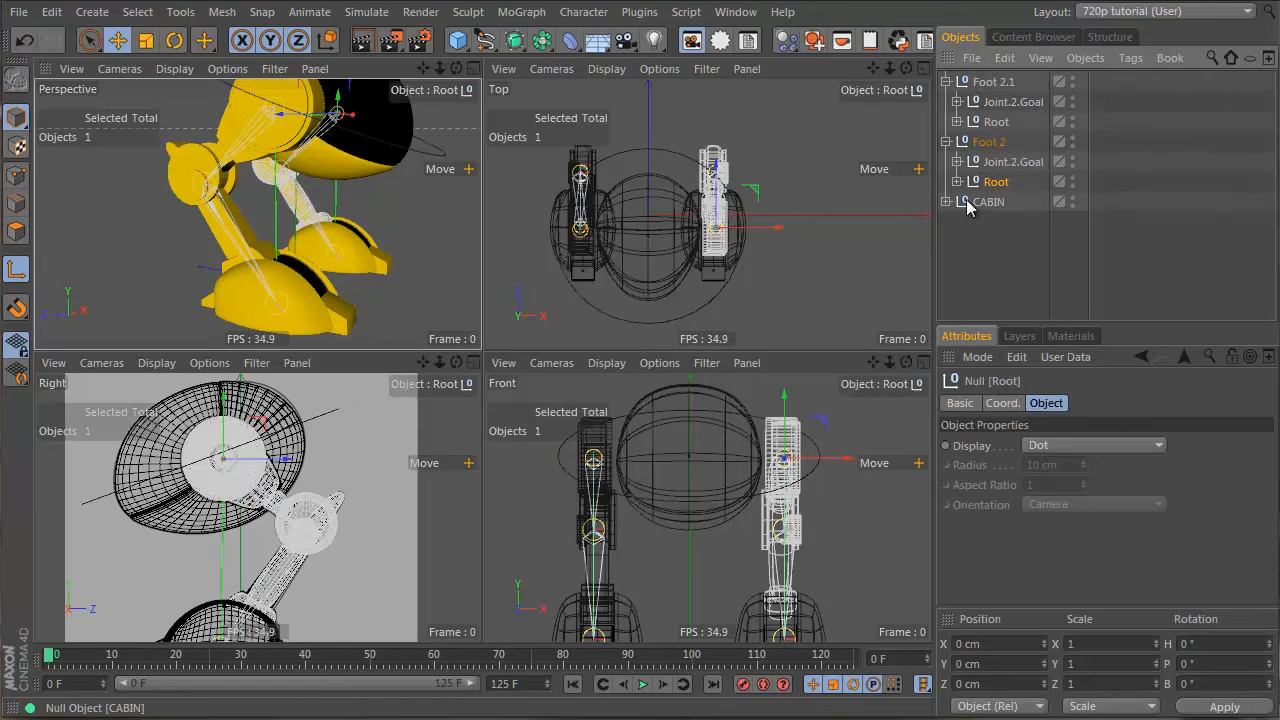
pyautogui.keyDown('alt'); pyautogui.moveTo(247, 97); pyautogui.dragTo(185, 97, button='right'); pyautogui.keyUp('alt')
pyautogui.keyDown('alt'); pyautogui.moveTo(247, 97); pyautogui.dragTo(190, 128, button='middle'); pyautogui.keyUp('alt')
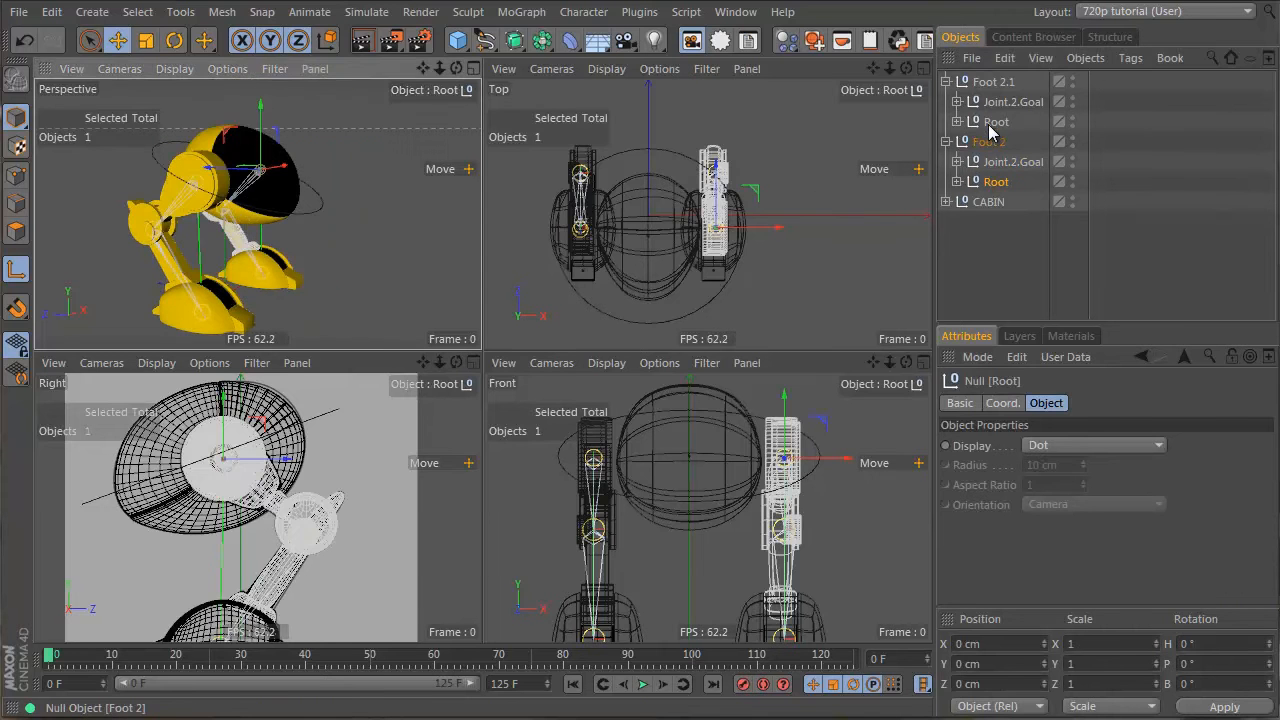
pyautogui.click(1012, 101)
pyautogui.click(991, 278)
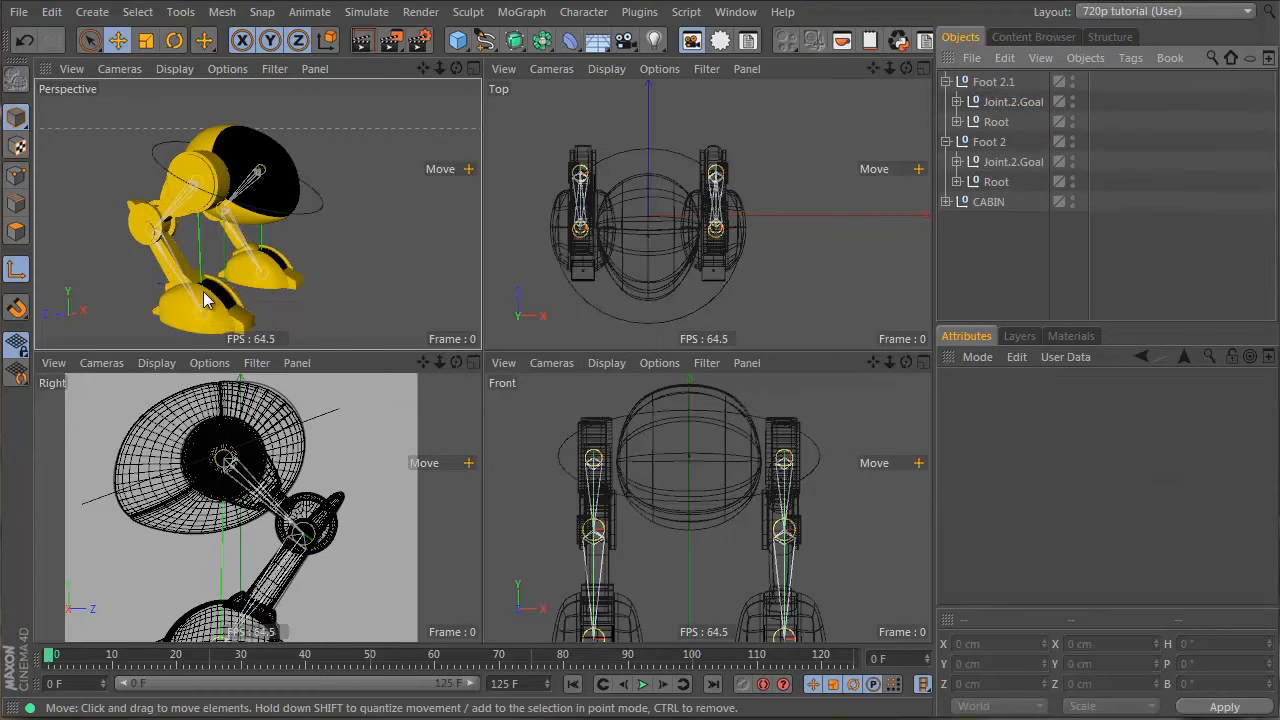
pyautogui.keyDown('alt'); pyautogui.moveTo(150, 295); pyautogui.dragTo(42, 238); pyautogui.keyUp('alt')
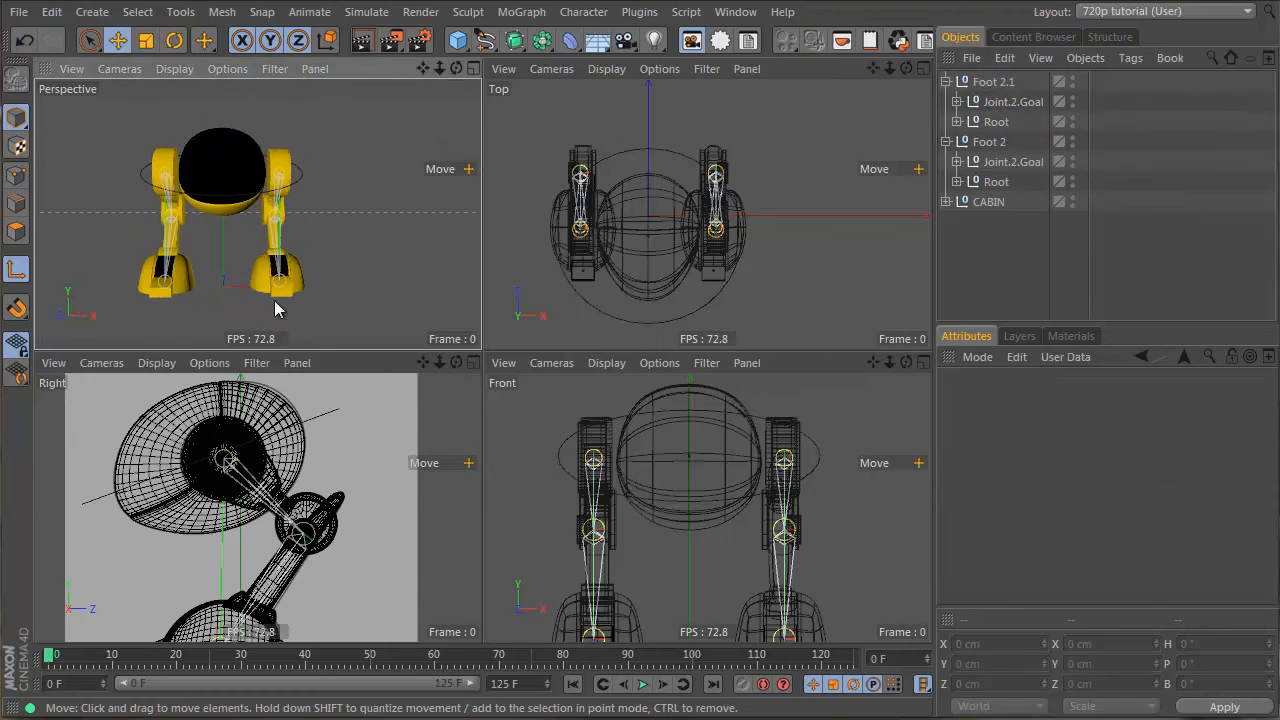
pyautogui.middleClick(254, 211)
pyautogui.keyDown('alt'); pyautogui.moveTo(345, 418); pyautogui.dragTo(515, 408); pyautogui.keyUp('alt')
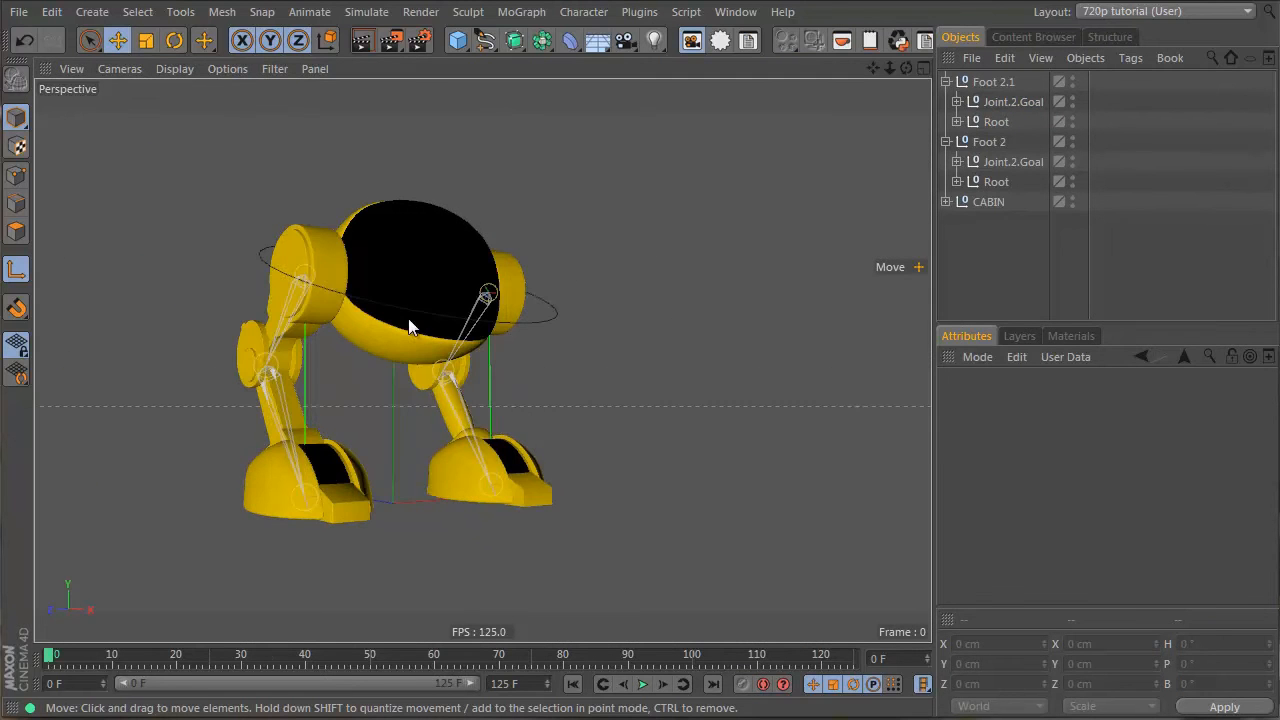
pyautogui.keyDown('alt'); pyautogui.moveTo(410, 327); pyautogui.dragTo(455, 293); pyautogui.keyUp('alt')
# Step: Make the Root nulls of Foot 2 and Foot 2.1 children of the CABIN null
pyautogui.click(1001, 159)
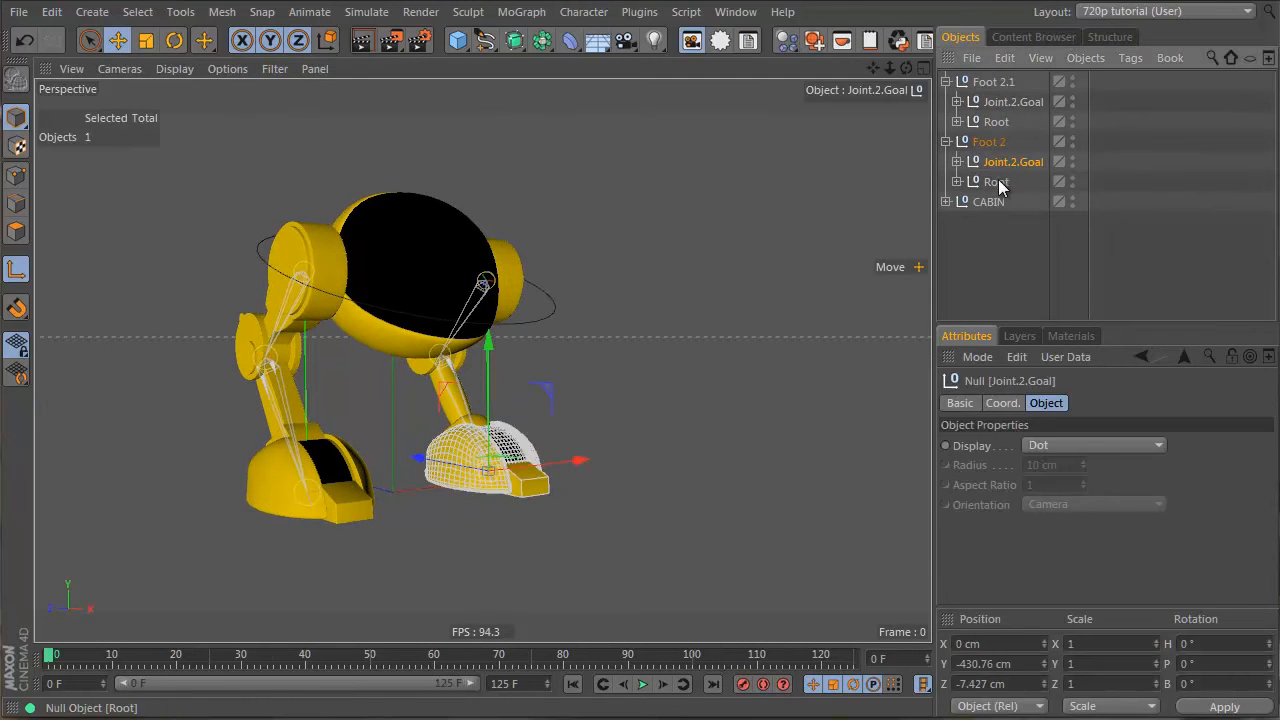
pyautogui.click(999, 182)
pyautogui.keyDown('ctrl'); pyautogui.click(995, 122); pyautogui.keyUp('ctrl')
pyautogui.moveTo(982, 122); pyautogui.dragTo(993, 203)
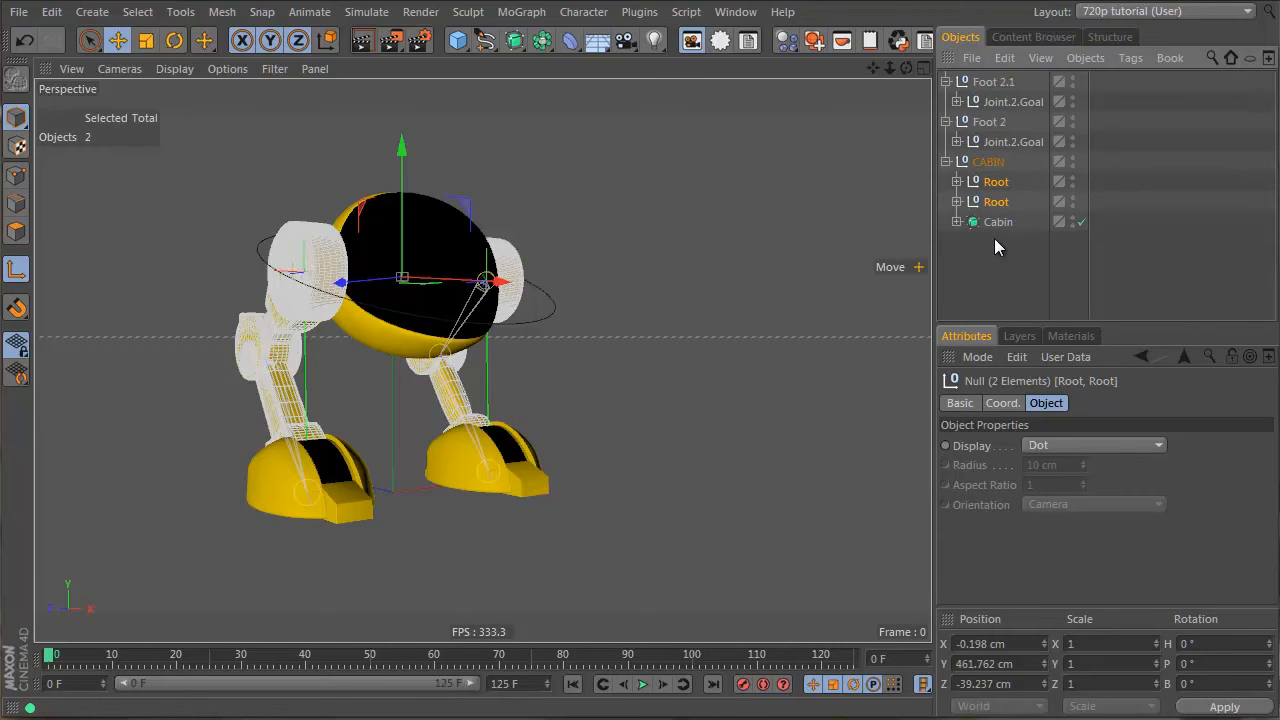
pyautogui.click(1000, 251)
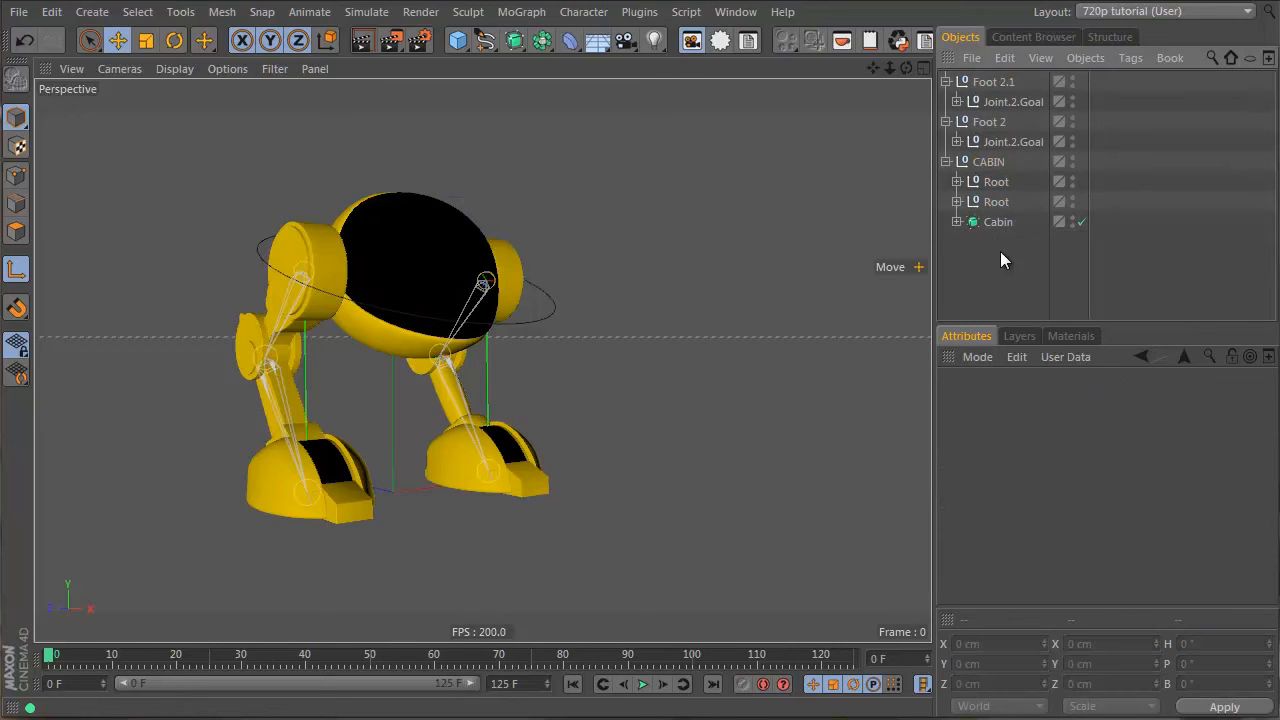
# Step: Try moving and rotating the CABIN null to test how the legs follow, and undo the changes
pyautogui.click(538, 323)
pyautogui.press('e')
pyautogui.keyDown('alt'); pyautogui.moveTo(407, 350); pyautogui.dragTo(337, 360); pyautogui.keyUp('alt')
pyautogui.press('r')
pyautogui.hotkey('ctrl', 'z')
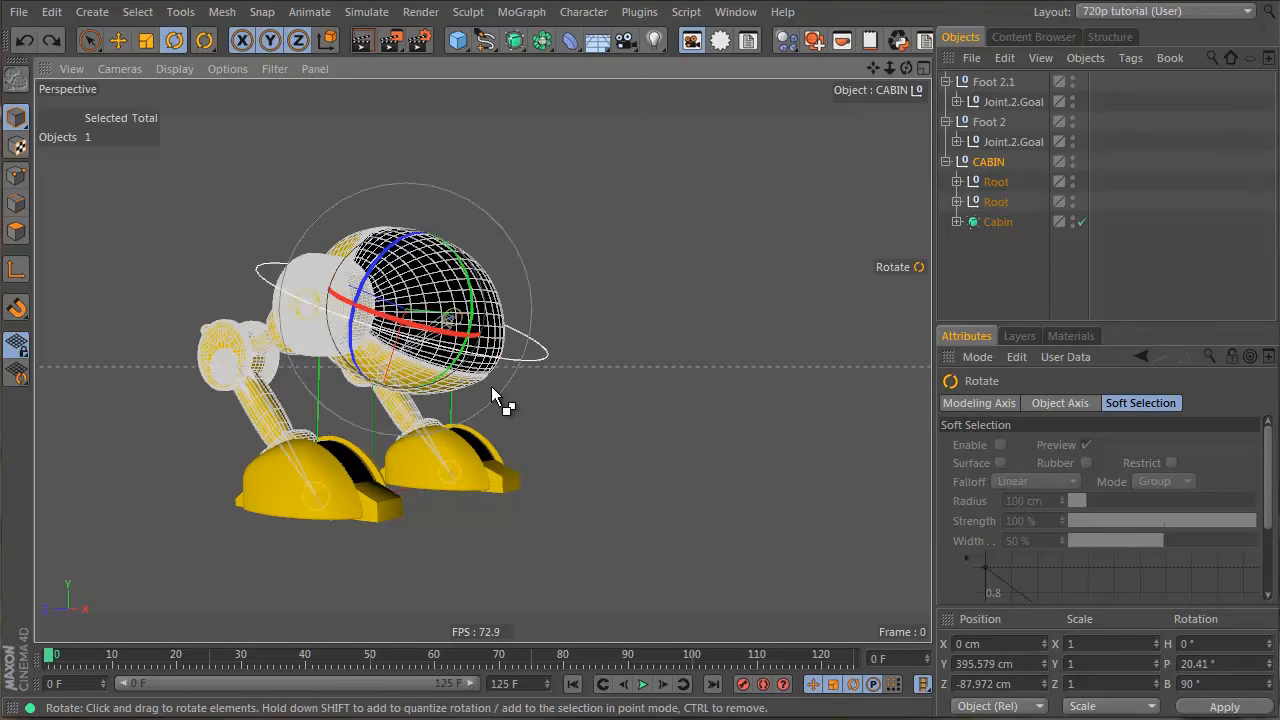
pyautogui.click(1055, 264)
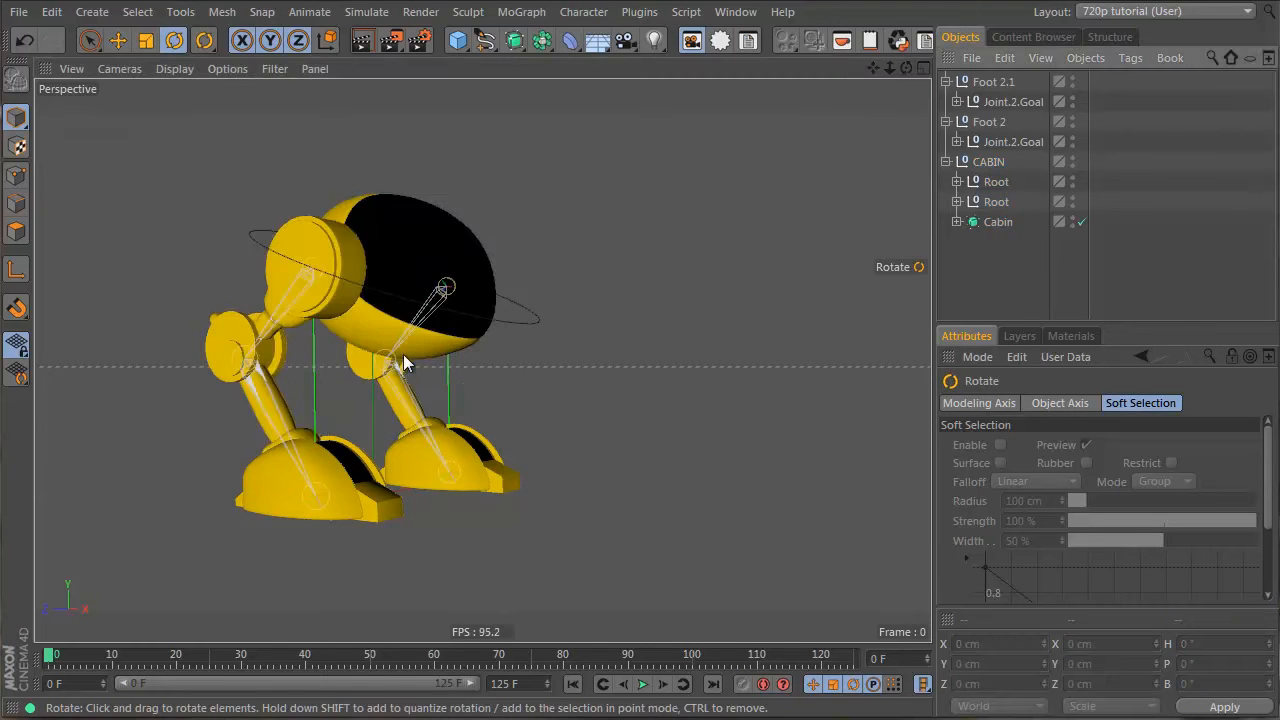
pyautogui.hotkey('ctrl', 'z')
# Step: Try raising Foot 2.1's Joint.2.Goal about 123 cm to test the leg's bending, and return it to its place
pyautogui.click(996, 183)
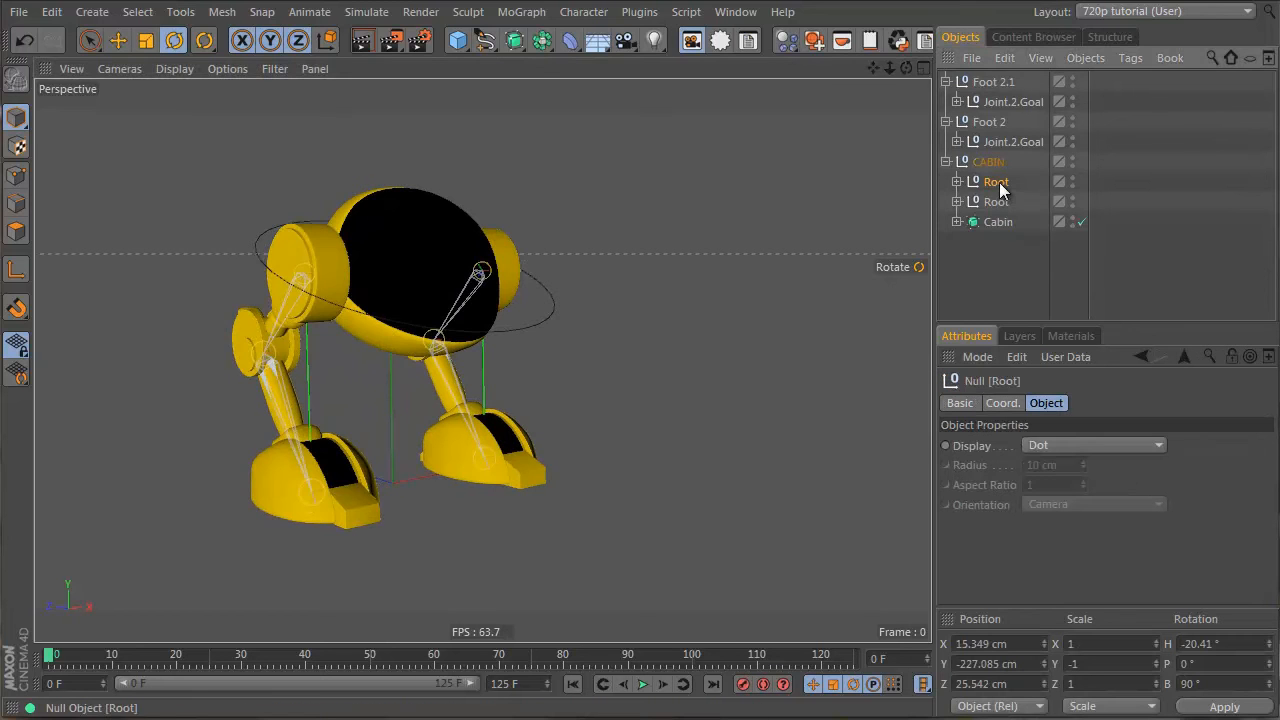
pyautogui.click(1002, 93)
pyautogui.click(995, 82)
pyautogui.click(995, 100)
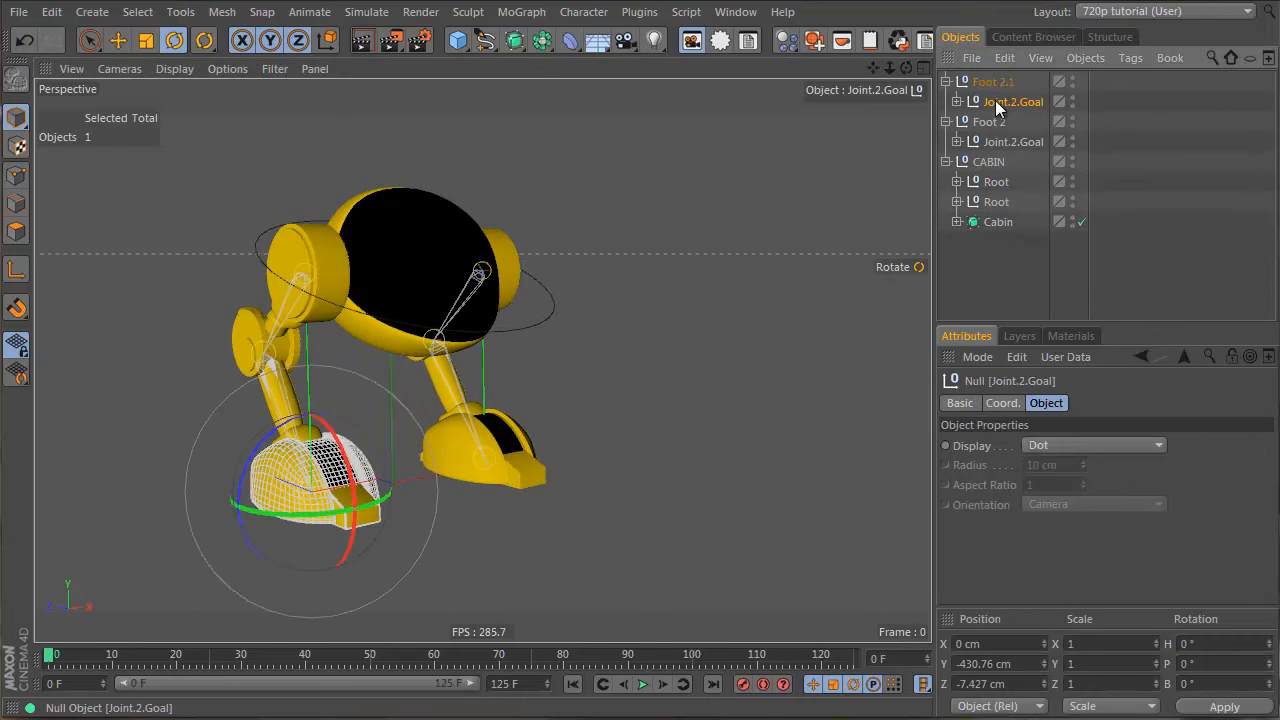
pyautogui.press('e')
pyautogui.moveTo(311, 389); pyautogui.dragTo(321, 328)
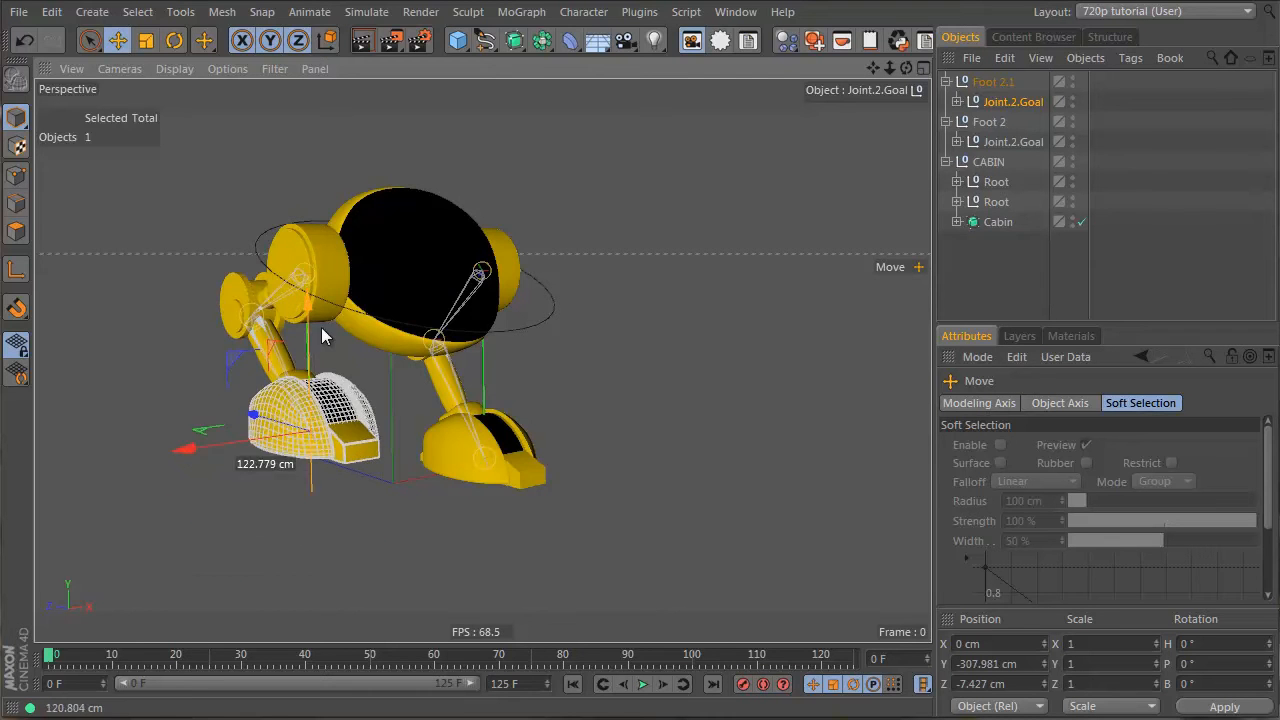
pyautogui.keyDown('alt'); pyautogui.moveTo(271, 391); pyautogui.dragTo(520, 415); pyautogui.keyUp('alt')
pyautogui.click(992, 267)
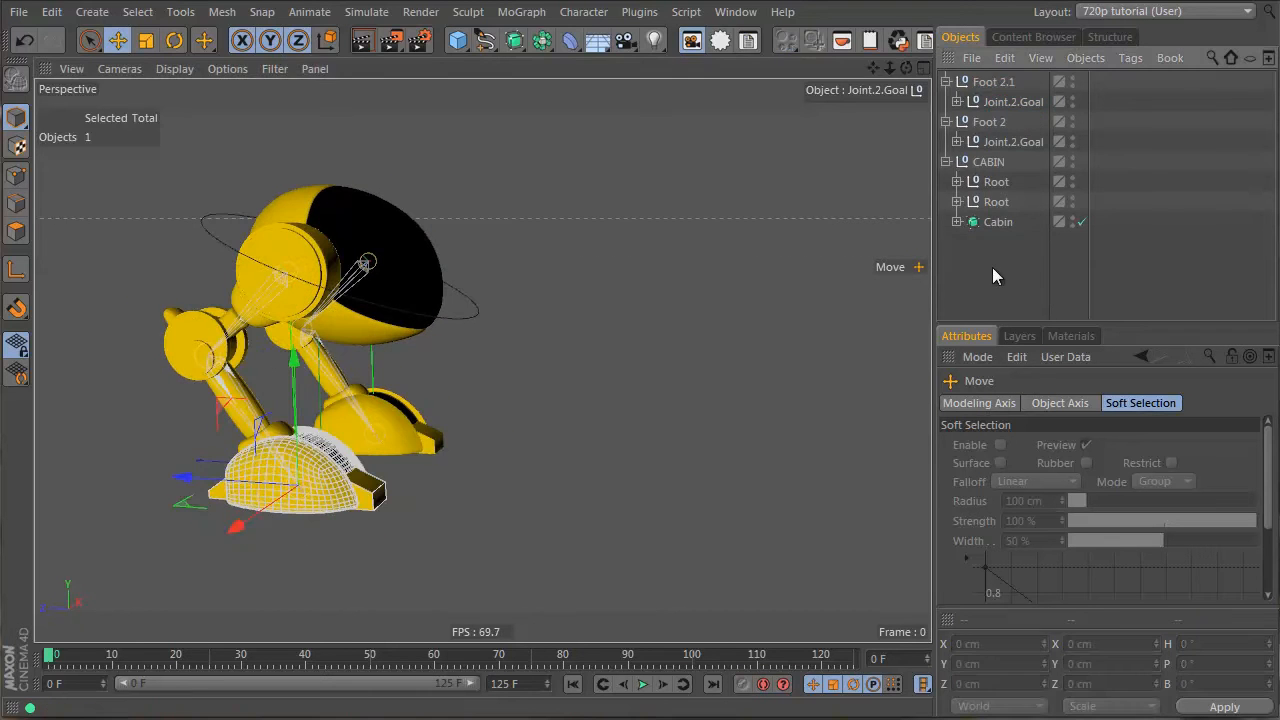
# Step: Examine the edge selections on the Cube parts inside the second Root under CABIN and the lower leg's footFront.1 chamfer settings
pyautogui.keyDown('alt'); pyautogui.moveTo(152, 400); pyautogui.dragTo(766, 386); pyautogui.keyUp('alt')
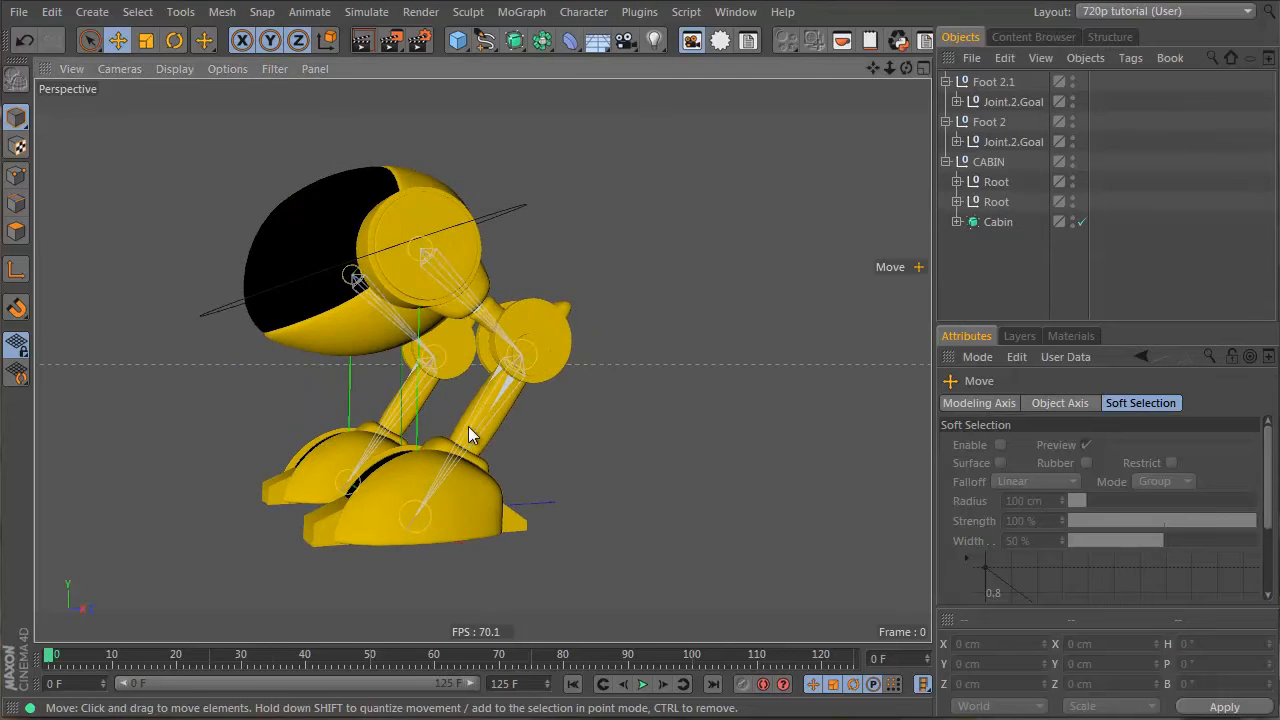
pyautogui.click(460, 432)
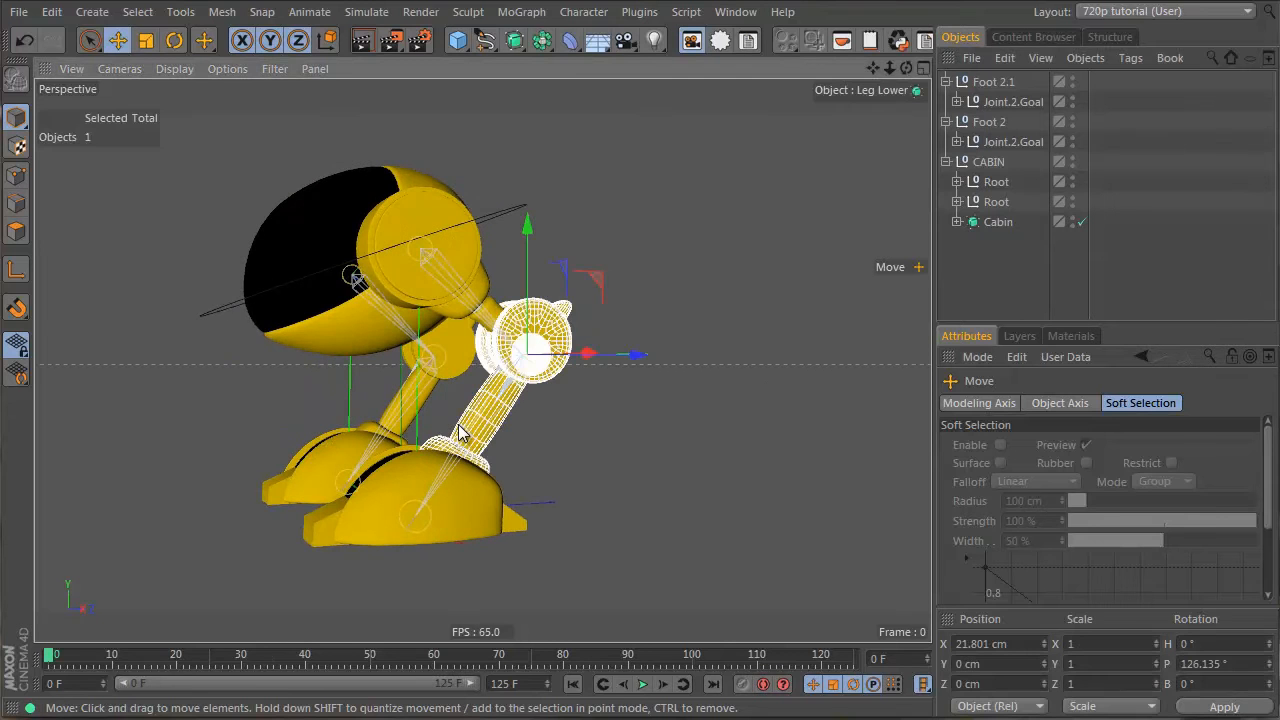
pyautogui.click(957, 201)
pyautogui.scroll(-5, 1180, 240)
pyautogui.click(1222, 121)
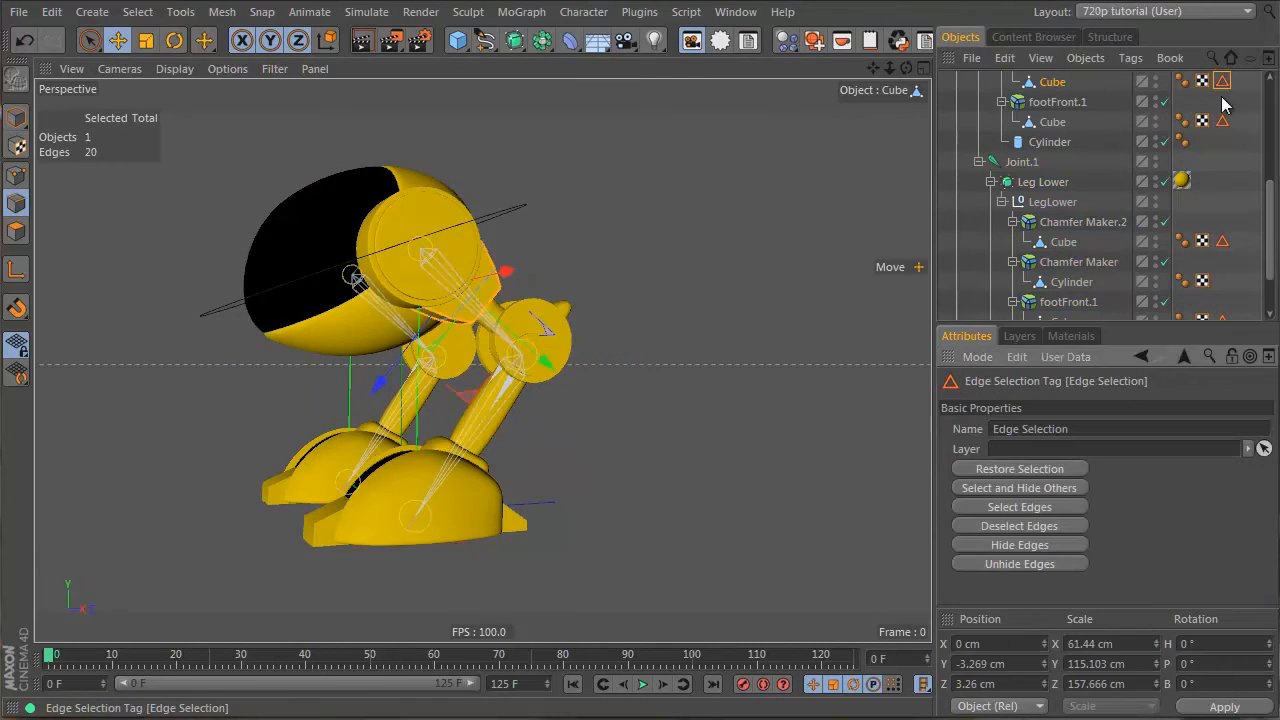
pyautogui.click(1222, 241)
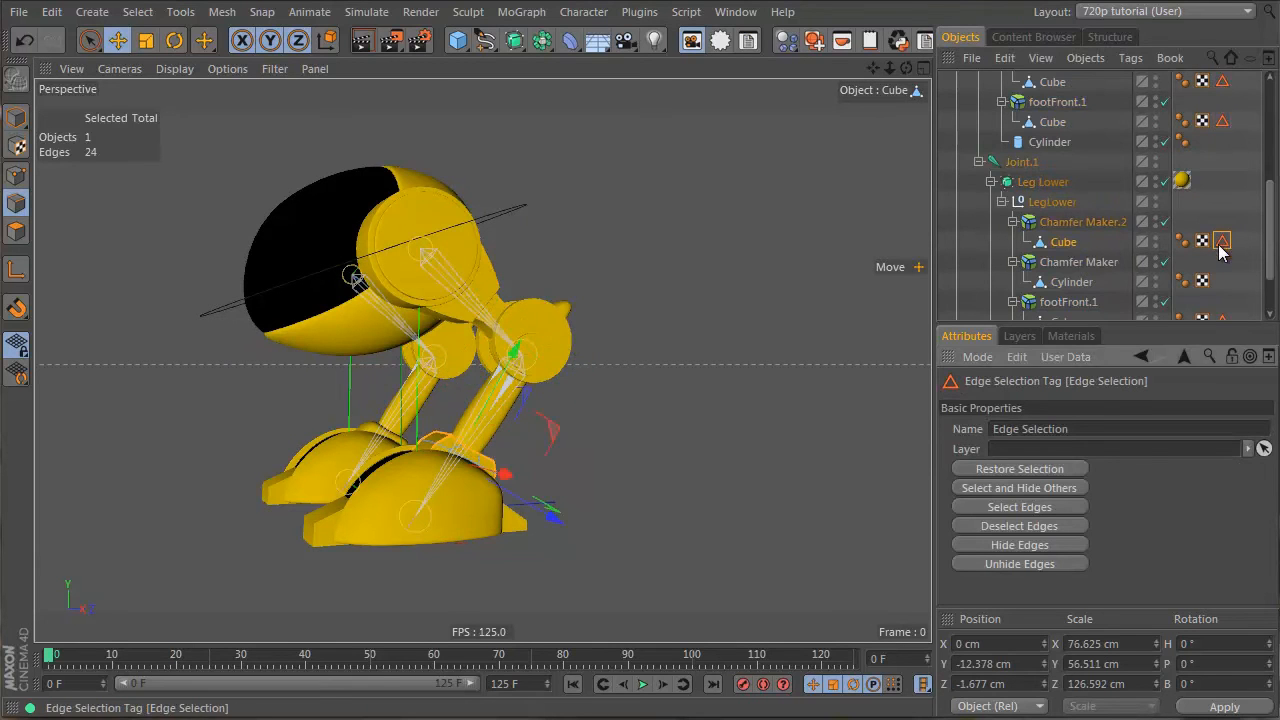
pyautogui.scroll(-3, 1220, 270)
pyautogui.click(1222, 250)
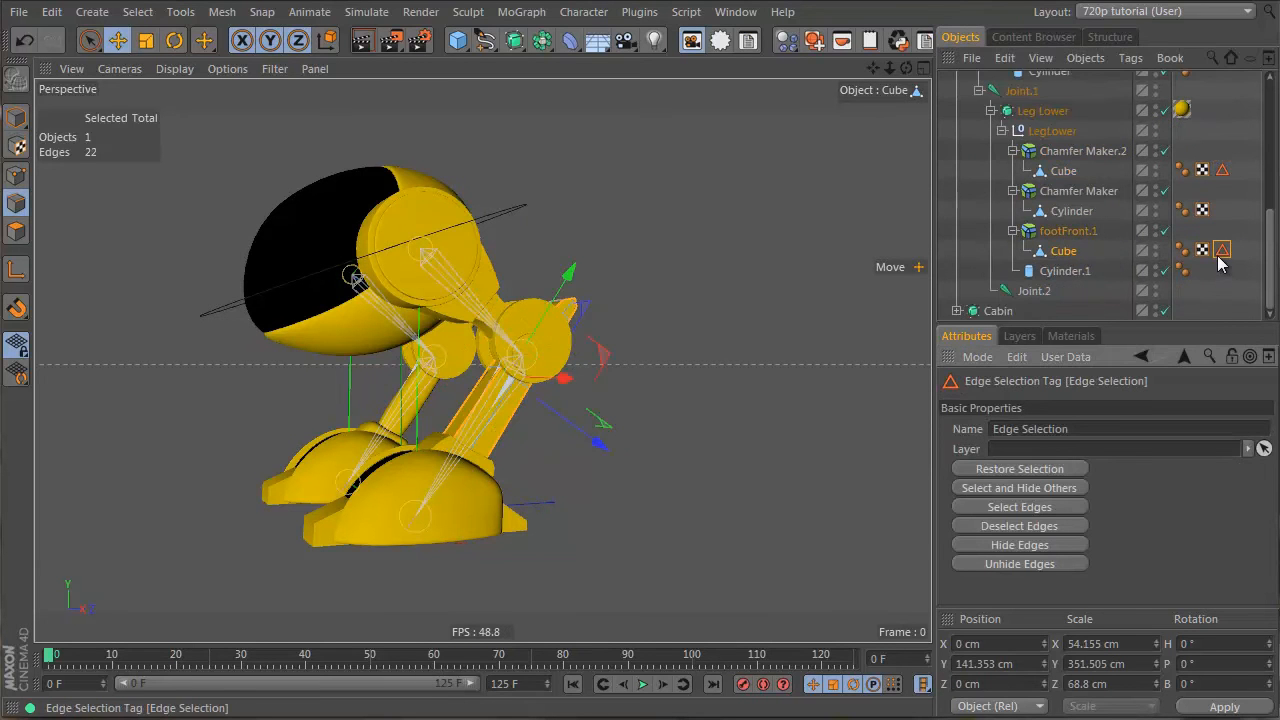
pyautogui.click(1065, 236)
pyautogui.scroll(-5, 1150, 480)
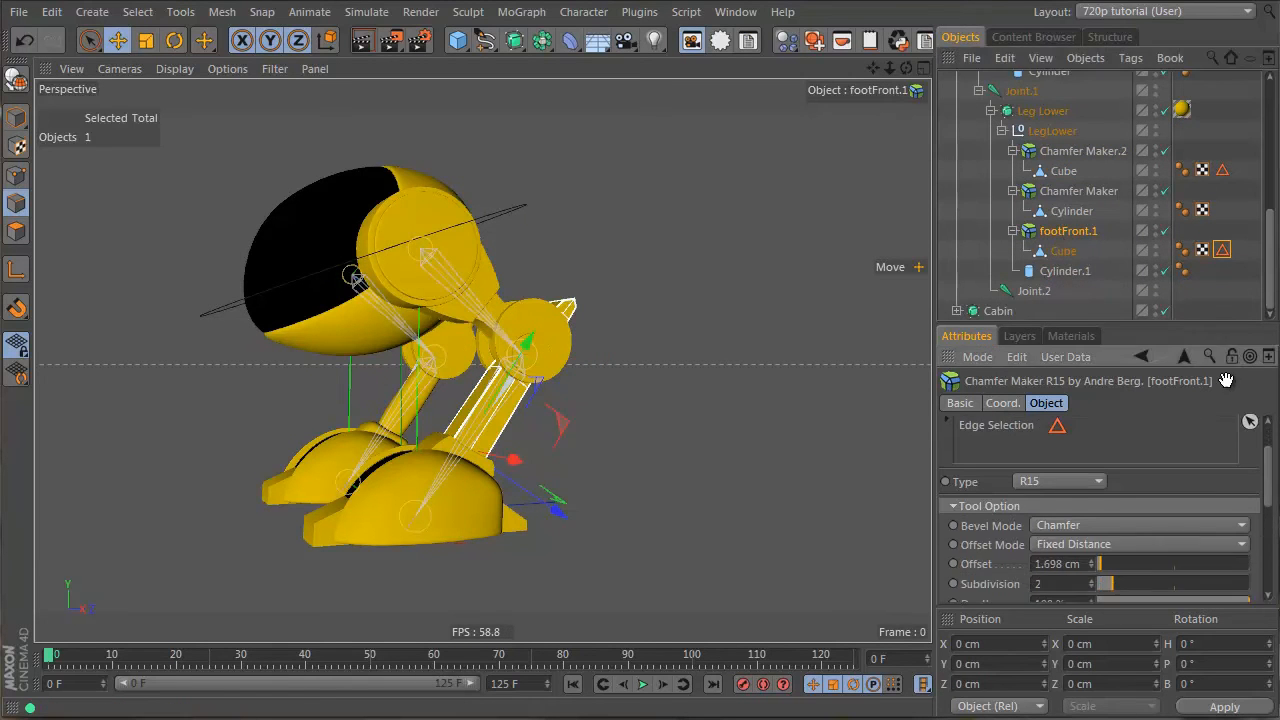
pyautogui.scroll(2, 1150, 480)
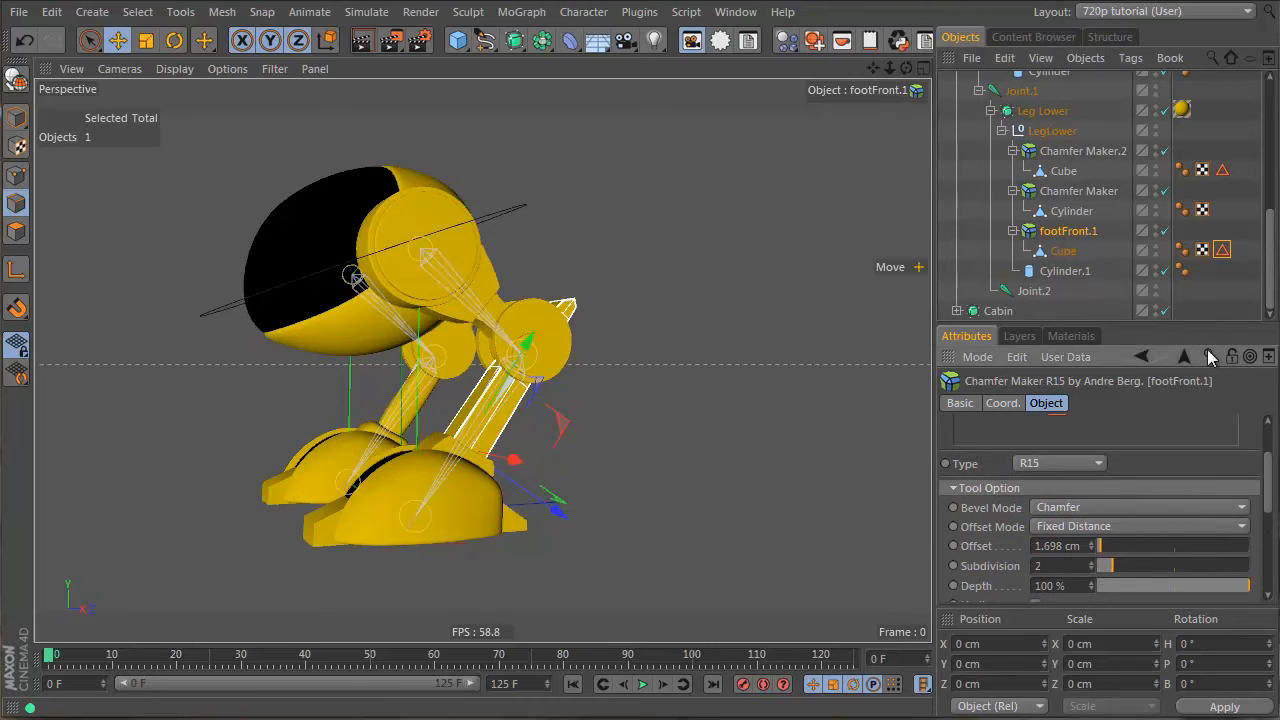
# Step: Examine the edge selections on the other leg's upper and lower Cube parts
pyautogui.click(408, 421)
pyautogui.scroll(5, 1084, 158)
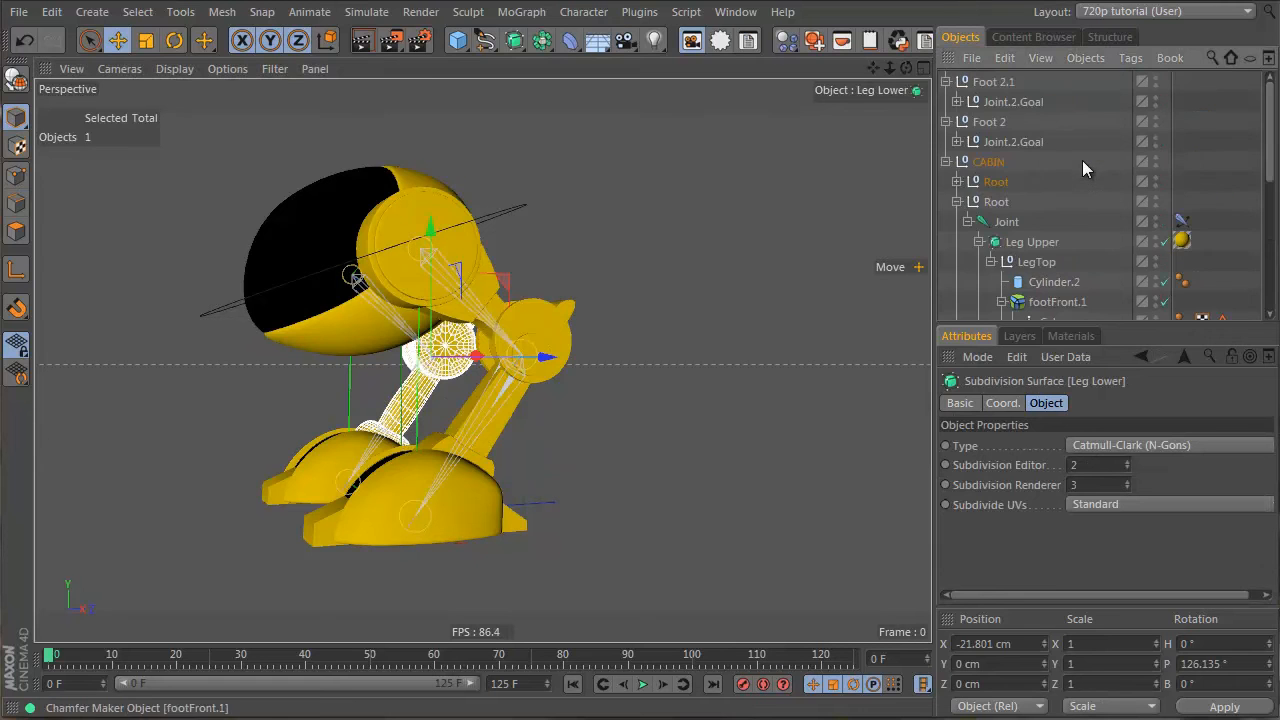
pyautogui.scroll(-1, 960, 183)
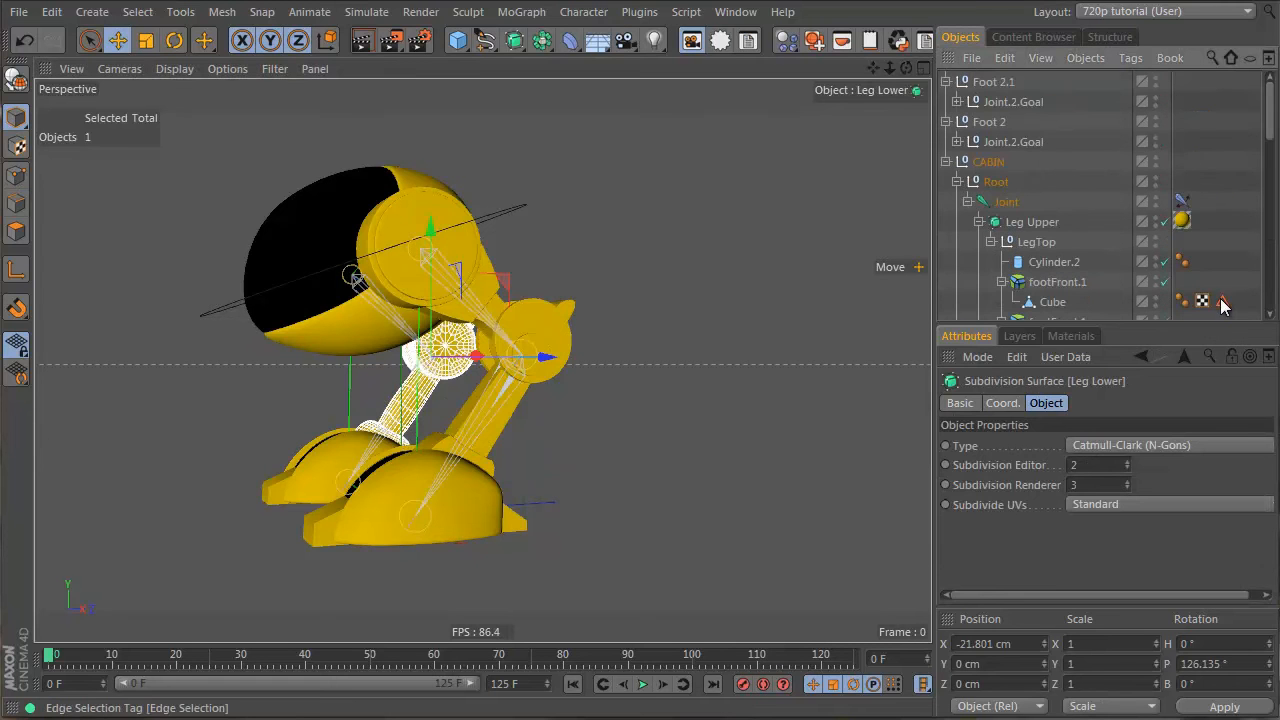
pyautogui.click(1221, 299)
pyautogui.scroll(-6, 1220, 280)
pyautogui.click(1222, 220)
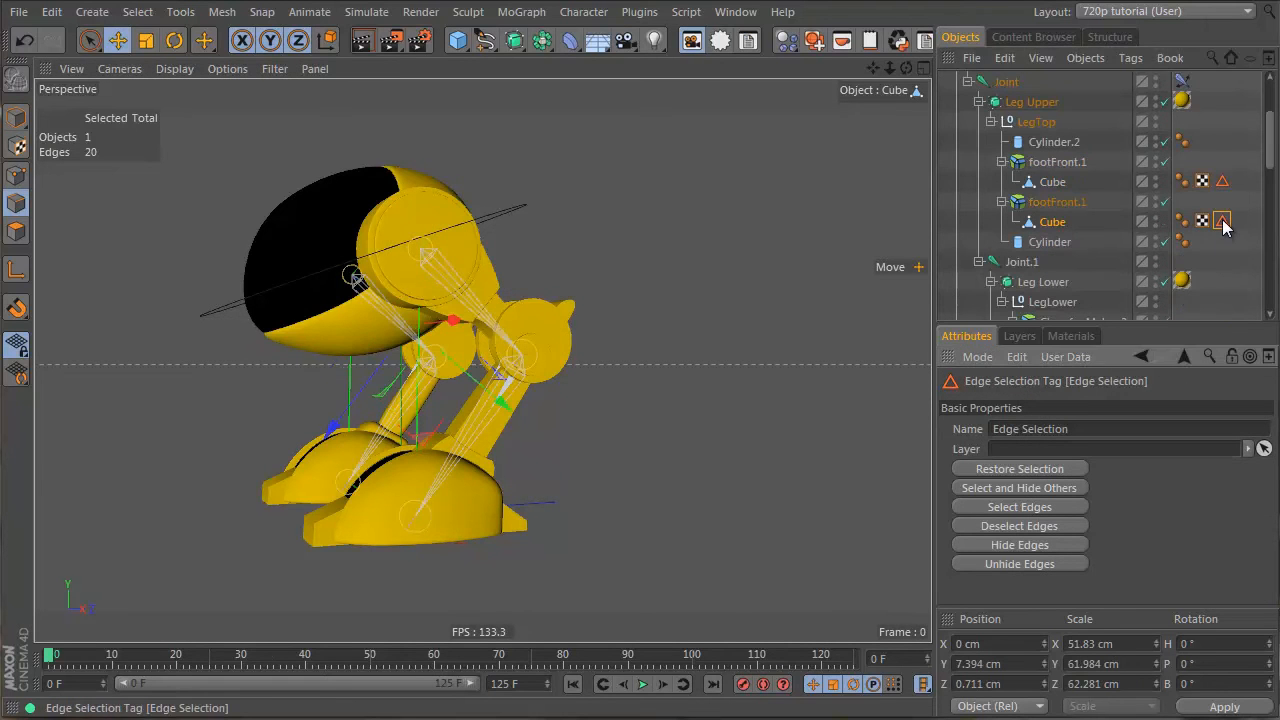
pyautogui.scroll(-3, 1222, 222)
pyautogui.click(1222, 220)
pyautogui.click(1227, 288)
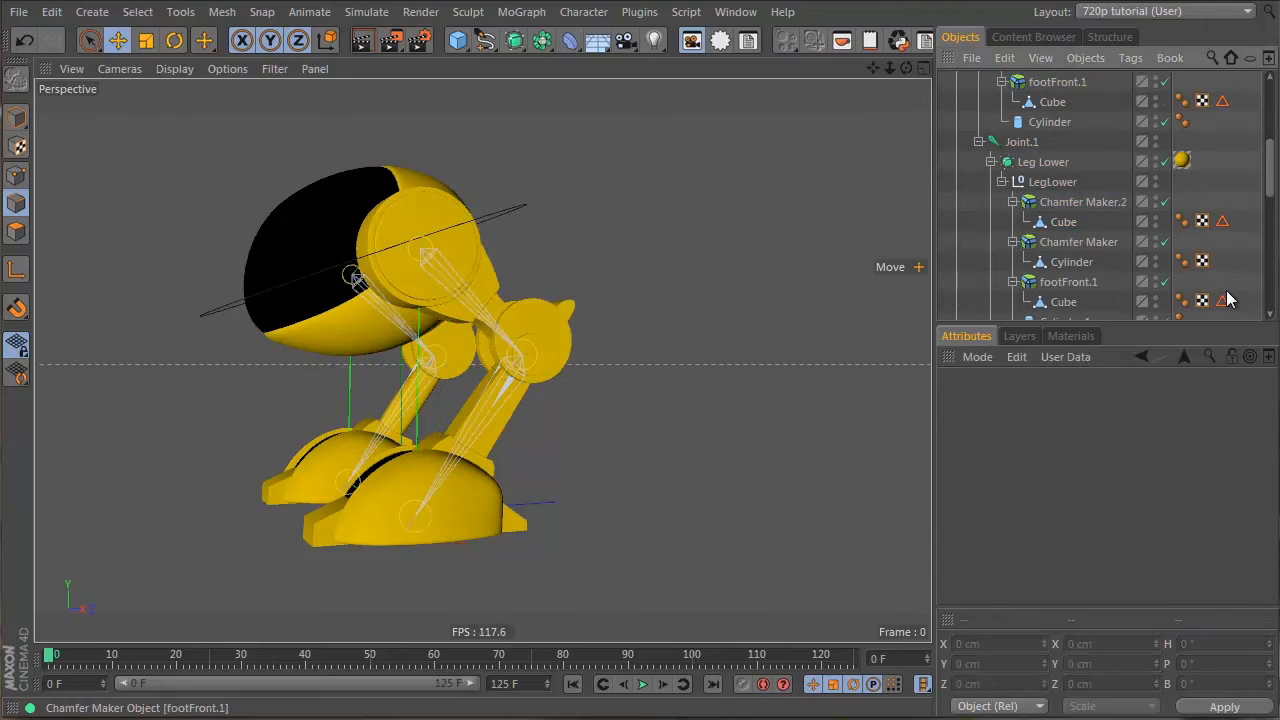
pyautogui.doubleClick(1224, 300)
pyautogui.click(1238, 280)
# Step: Collapse both Root hierarchies under CABIN in the object tree
pyautogui.keyDown('alt'); pyautogui.moveTo(449, 283); pyautogui.dragTo(741, 372); pyautogui.keyUp('alt')
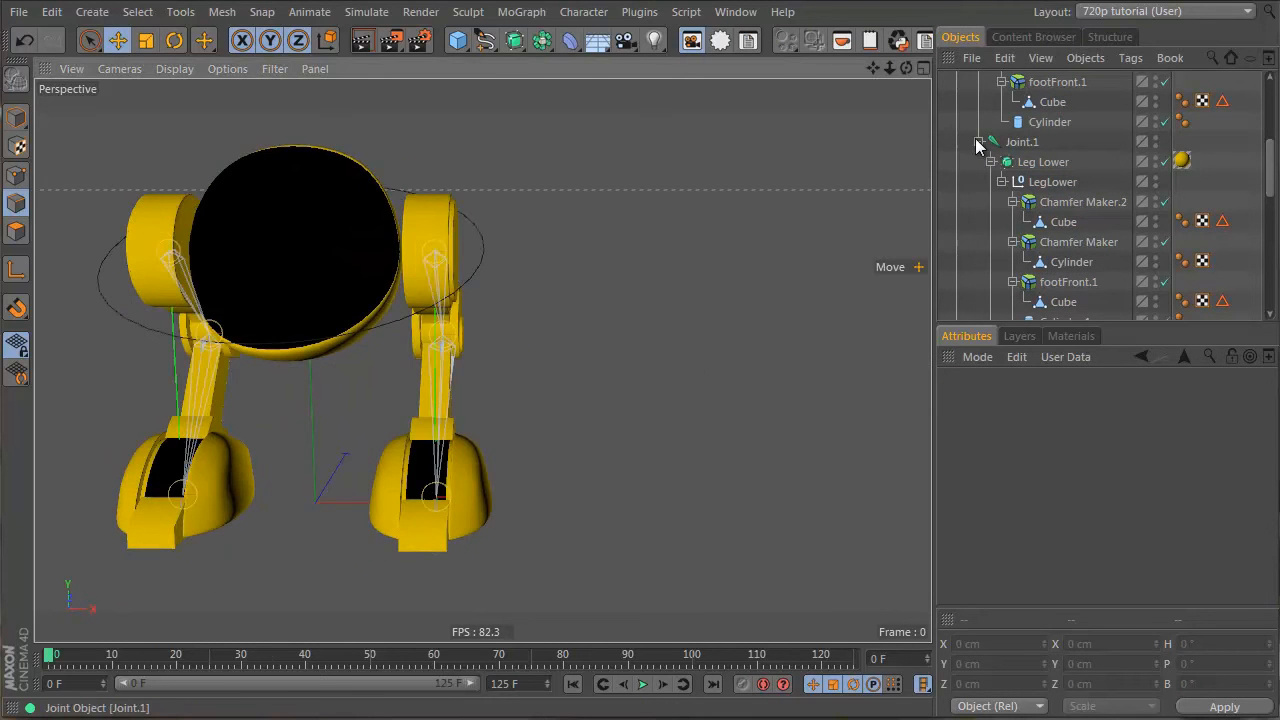
pyautogui.scroll(5, 964, 140)
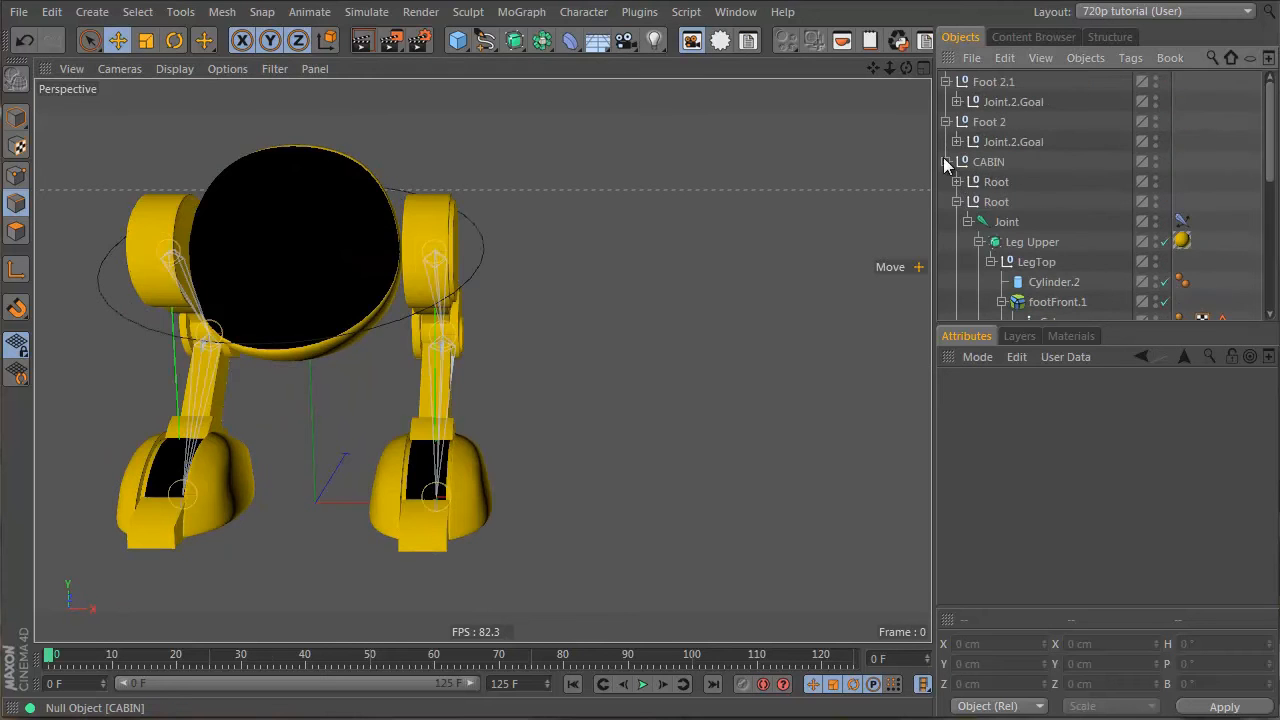
pyautogui.click(945, 161)
pyautogui.click(945, 161)
pyautogui.click(957, 181)
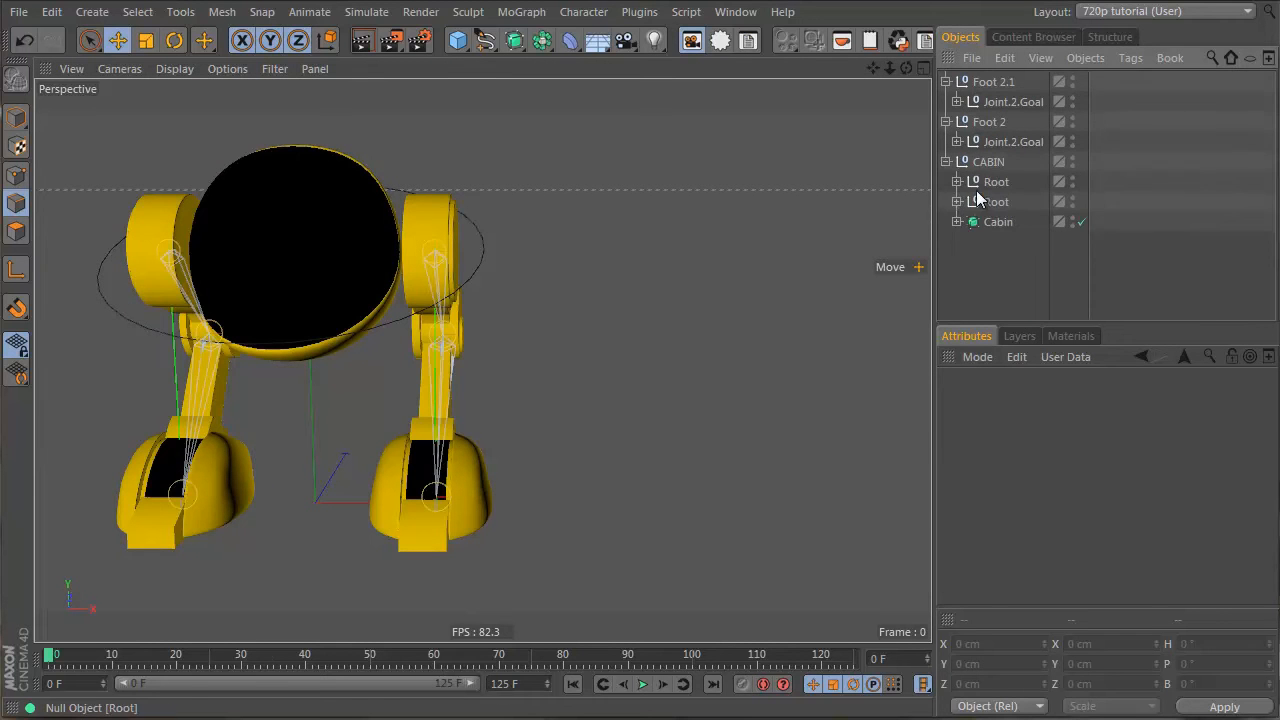
# Step: Move the two Root nulls out of CABIN into Foot 2.1 and Foot 2, and check each foot group's contents
pyautogui.click(995, 181)
pyautogui.keyDown('alt'); pyautogui.moveTo(263, 300); pyautogui.dragTo(423, 289); pyautogui.keyUp('alt')
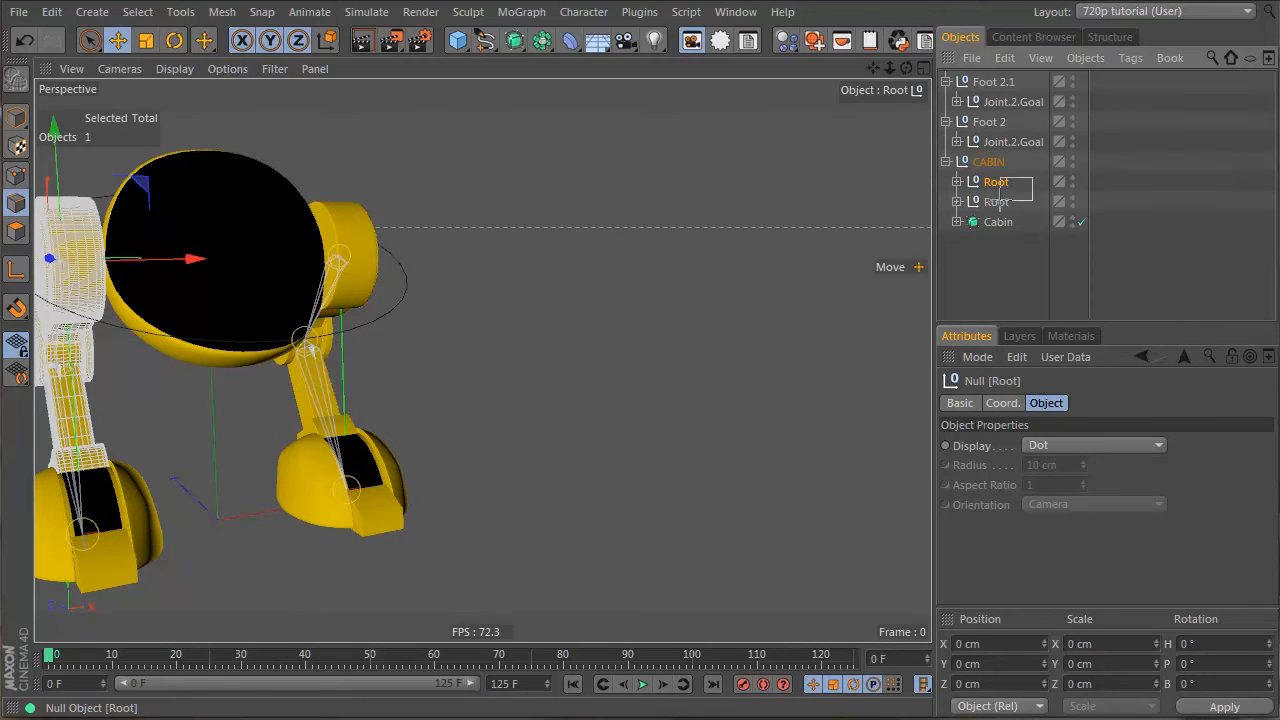
pyautogui.keyDown('ctrl'); pyautogui.click(996, 201); pyautogui.keyUp('ctrl')
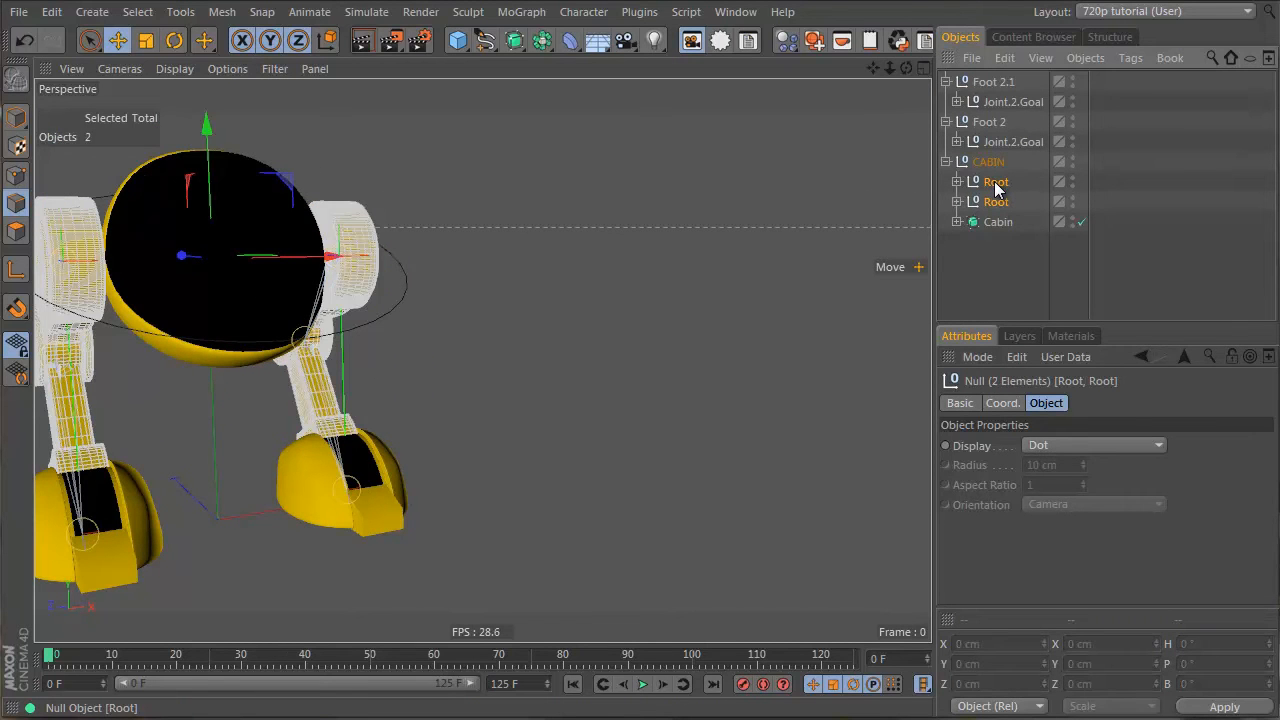
pyautogui.moveTo(995, 185)
pyautogui.mouseDown()
pyautogui.moveTo(1008, 98)
pyautogui.moveTo(990, 160)
pyautogui.mouseUp()
pyautogui.click(990, 145)
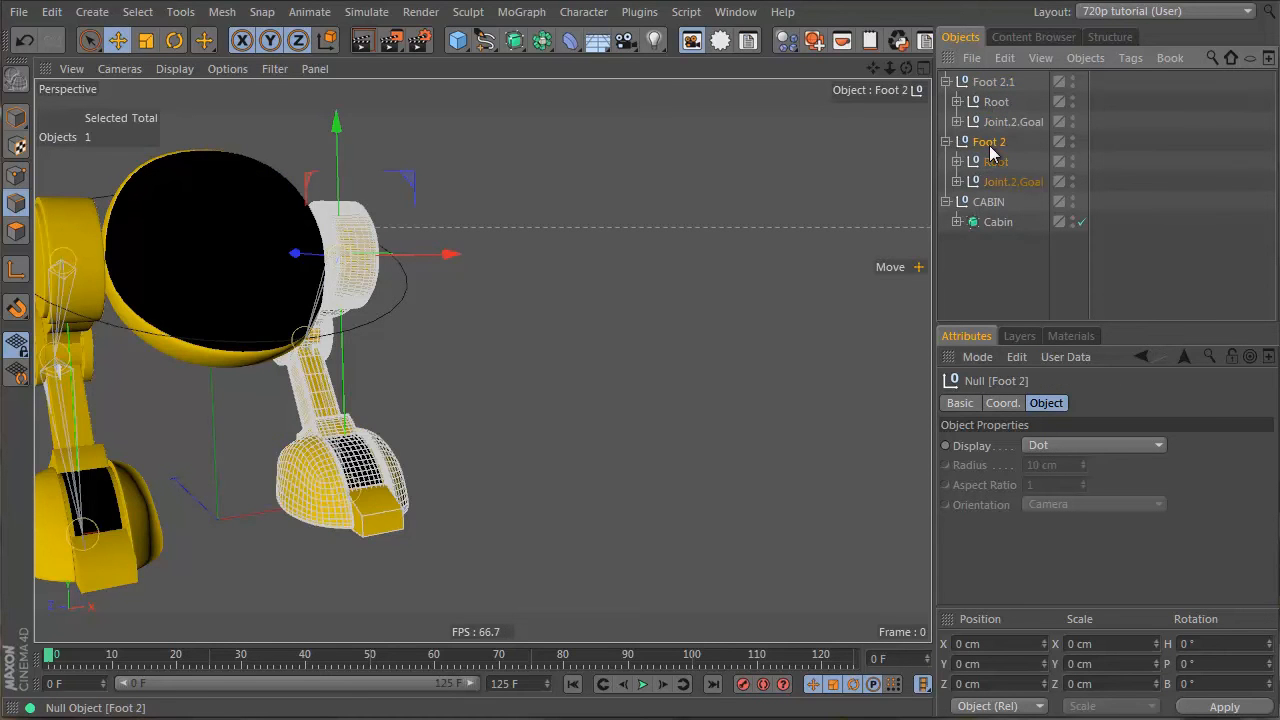
pyautogui.click(993, 81)
pyautogui.keyDown('alt'); pyautogui.moveTo(560, 320); pyautogui.dragTo(680, 316); pyautogui.keyUp('alt')
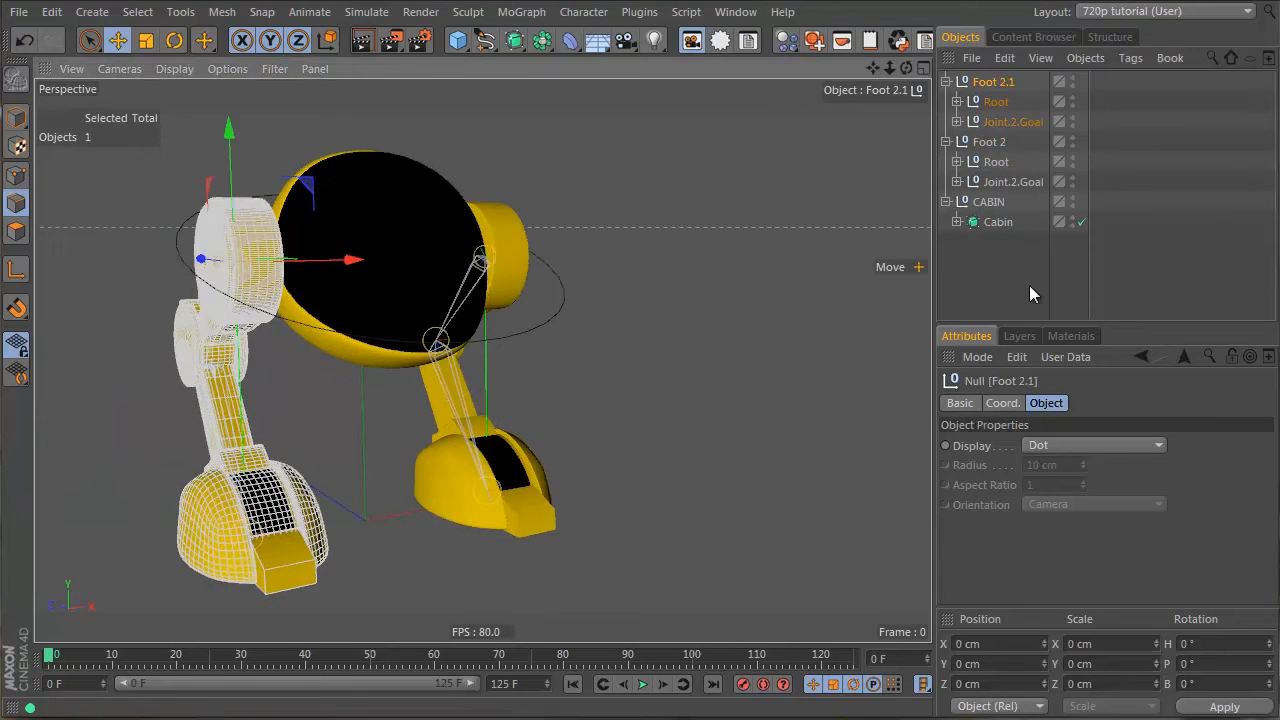
# Step: Move the CABIN null above the foot groups in the object hierarchy and add a new null object
pyautogui.click(1030, 287)
pyautogui.moveTo(983, 203); pyautogui.dragTo(979, 74)
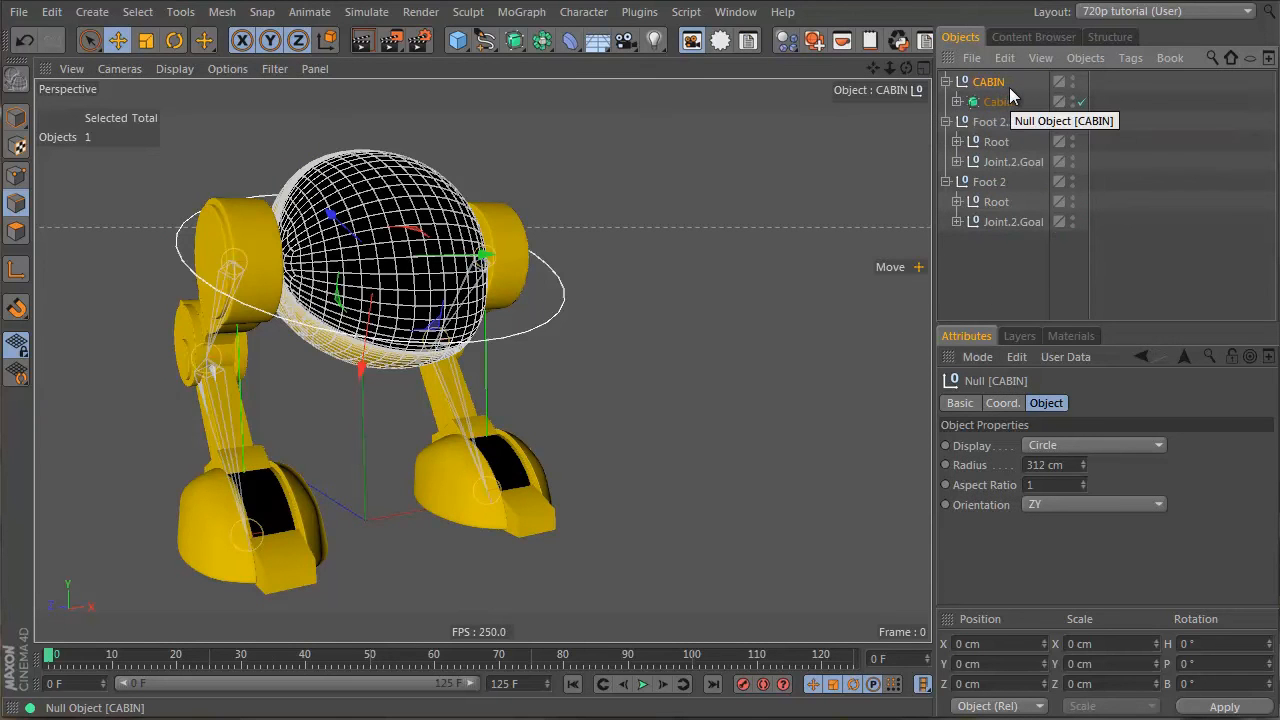
pyautogui.click(1006, 121)
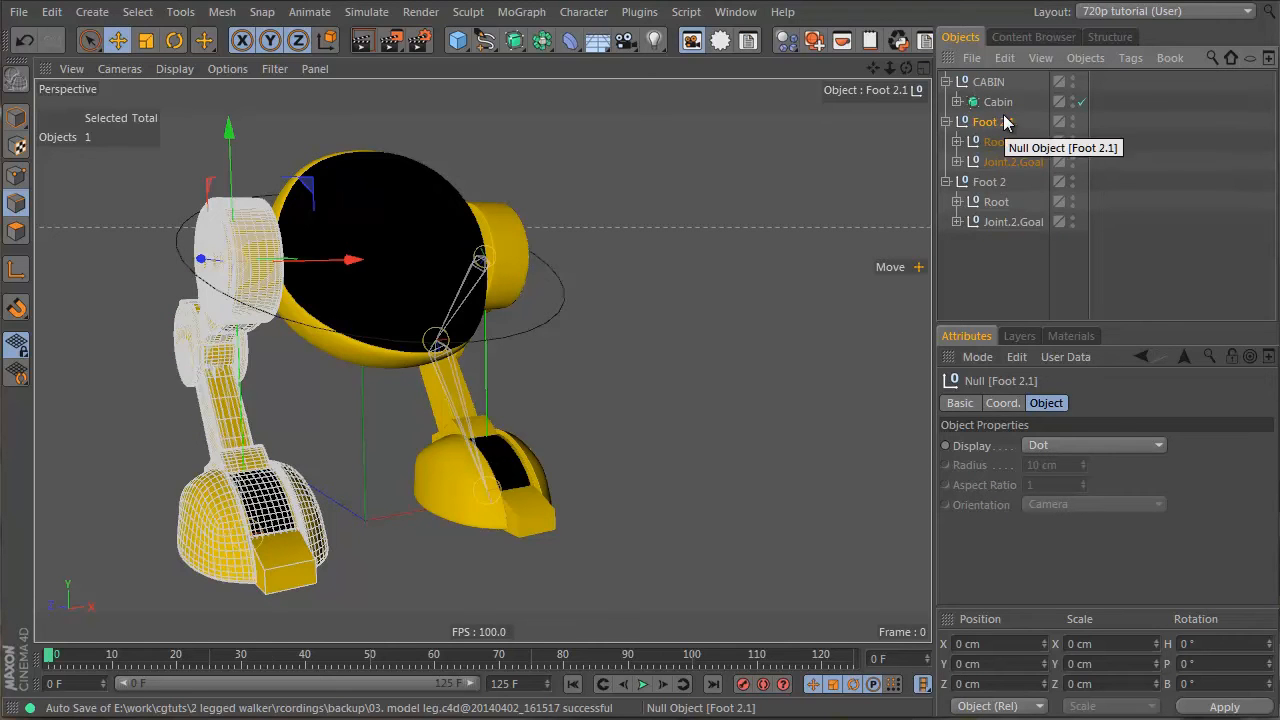
pyautogui.hotkey('alt', 'n')
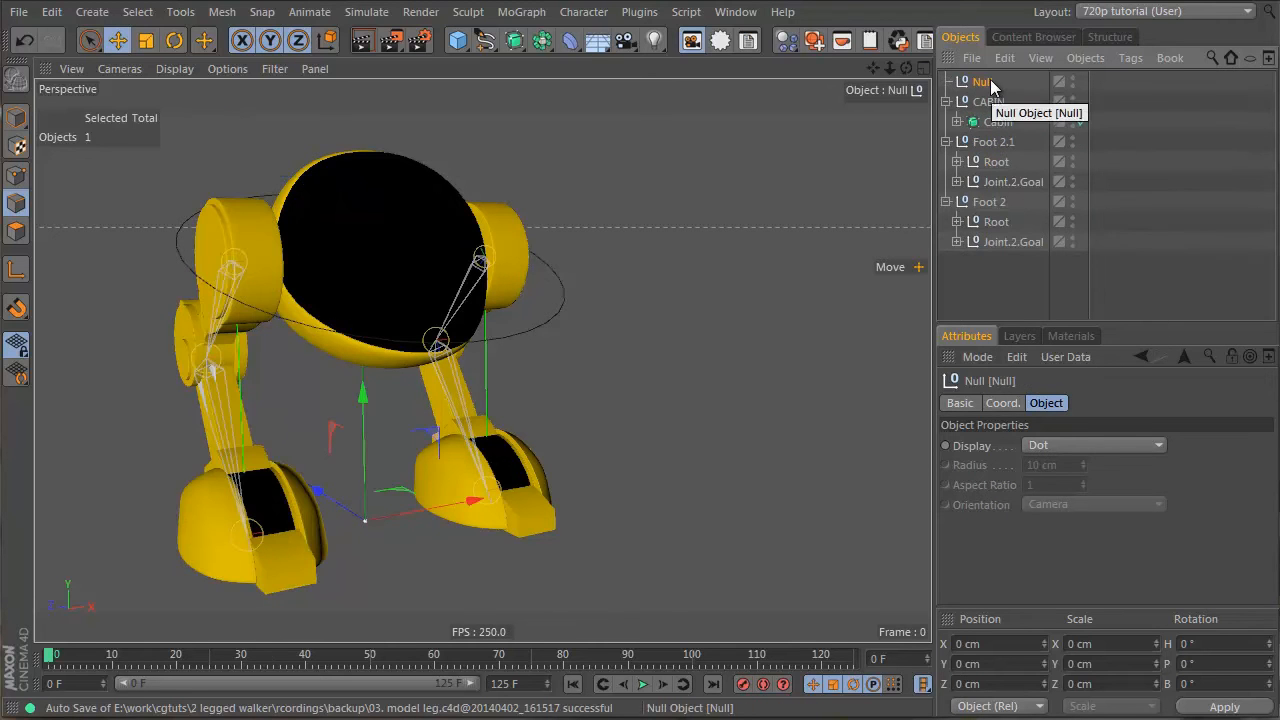
# Step: Rename the new null as shoulder1 and nest it inside the Root null of Foot 2.1
pyautogui.doubleClick(985, 82)
pyautogui.write('shoulder')
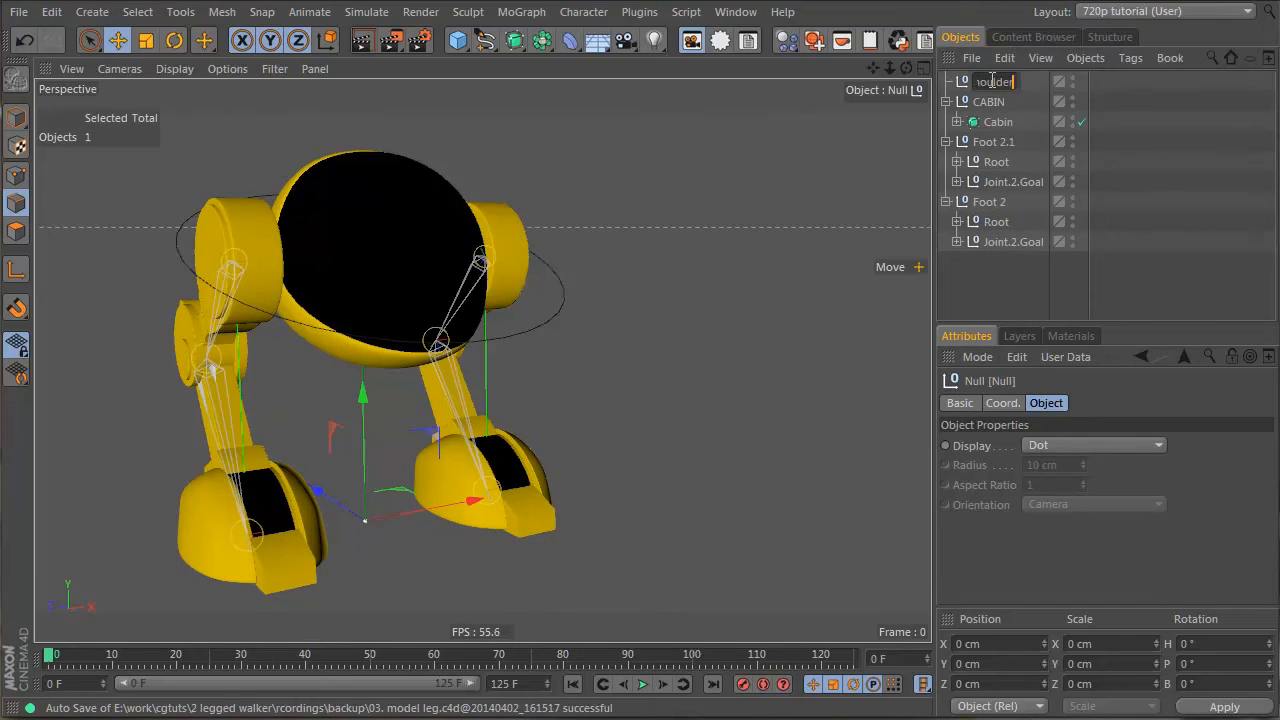
pyautogui.write('1')
pyautogui.press('Return')
pyautogui.moveTo(1014, 80); pyautogui.dragTo(1065, 116)
# Step: Rename the Foot 2.1 group as Foot 1
pyautogui.doubleClick(1008, 122)
pyautogui.write('1')
pyautogui.press('Return')
# Step: Expand the Root of Foot 1 and apply Reset PSR to the shoulder1 null inside it
pyautogui.click(957, 141)
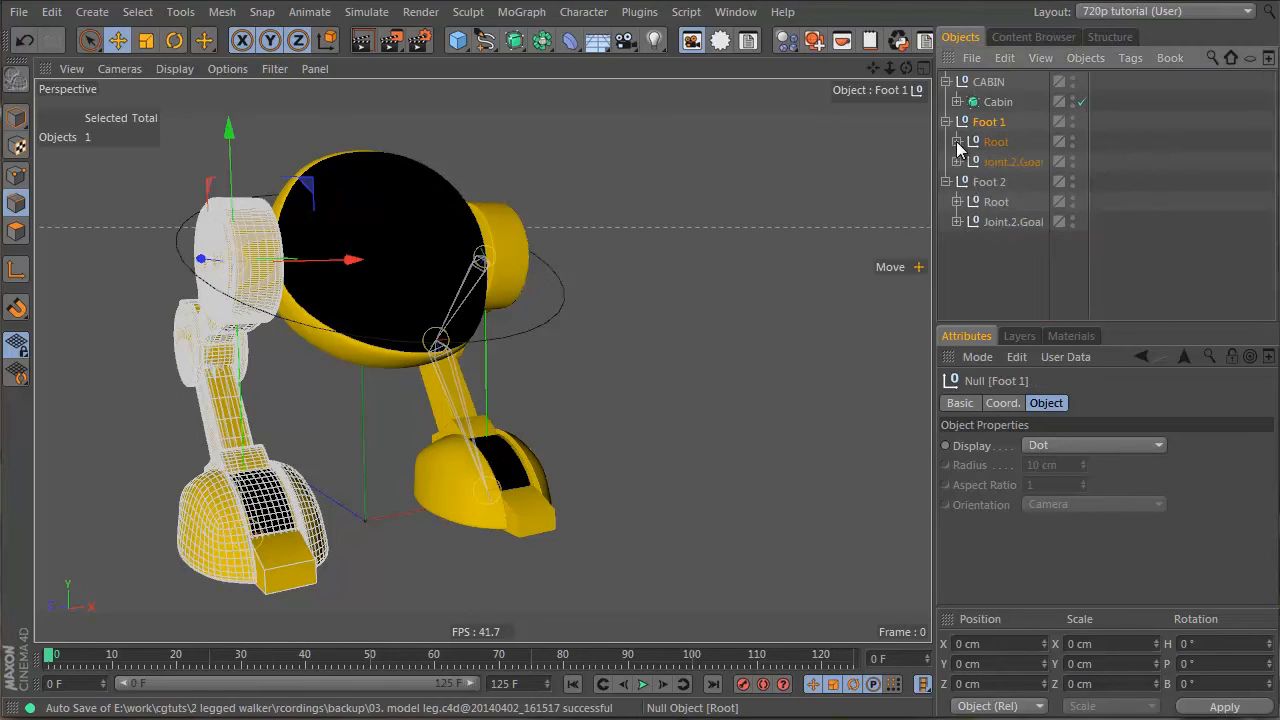
pyautogui.click(957, 141)
pyautogui.click(1005, 163)
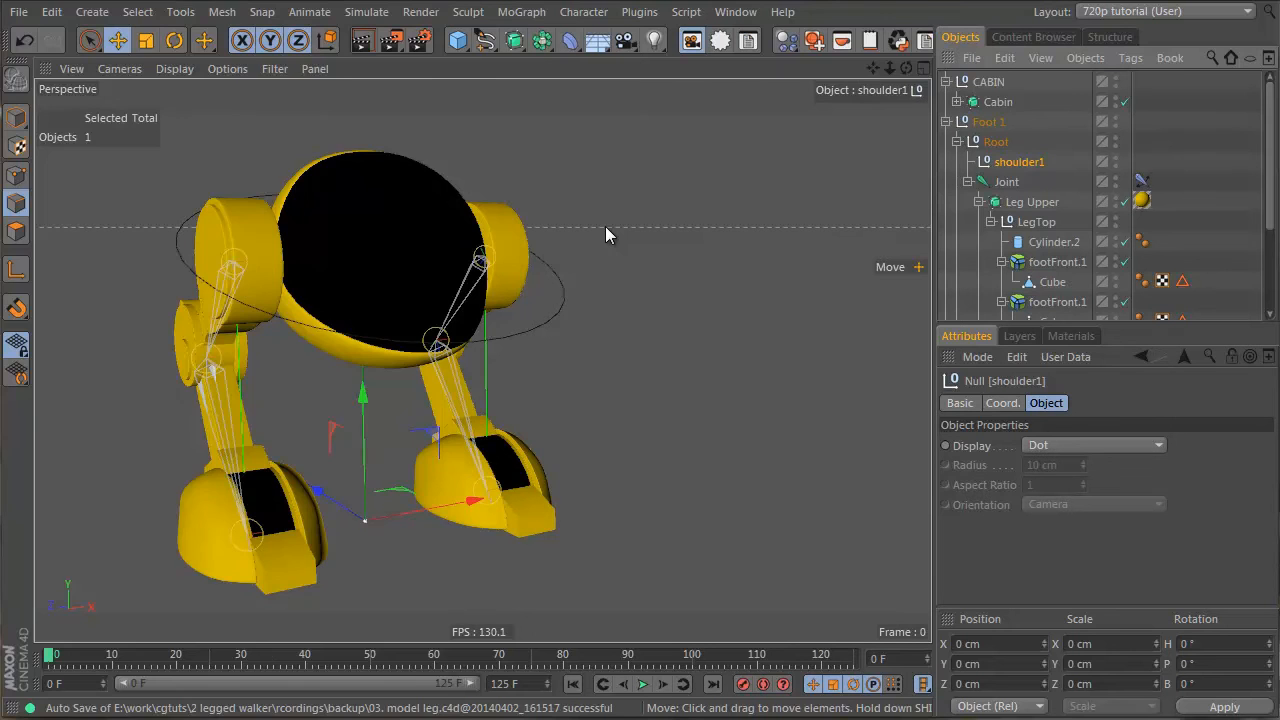
pyautogui.hotkey('shift', 'F12')
pyautogui.write('reset ps')
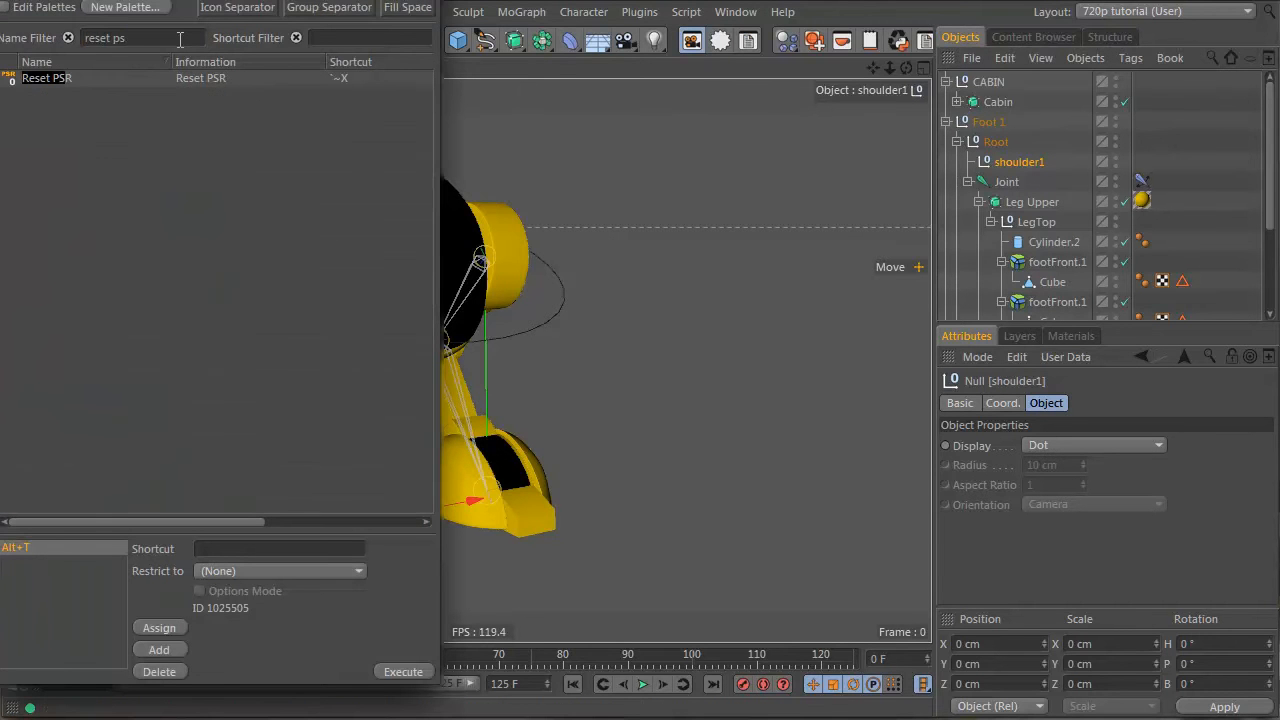
pyautogui.hotkey('shift', 'F12')
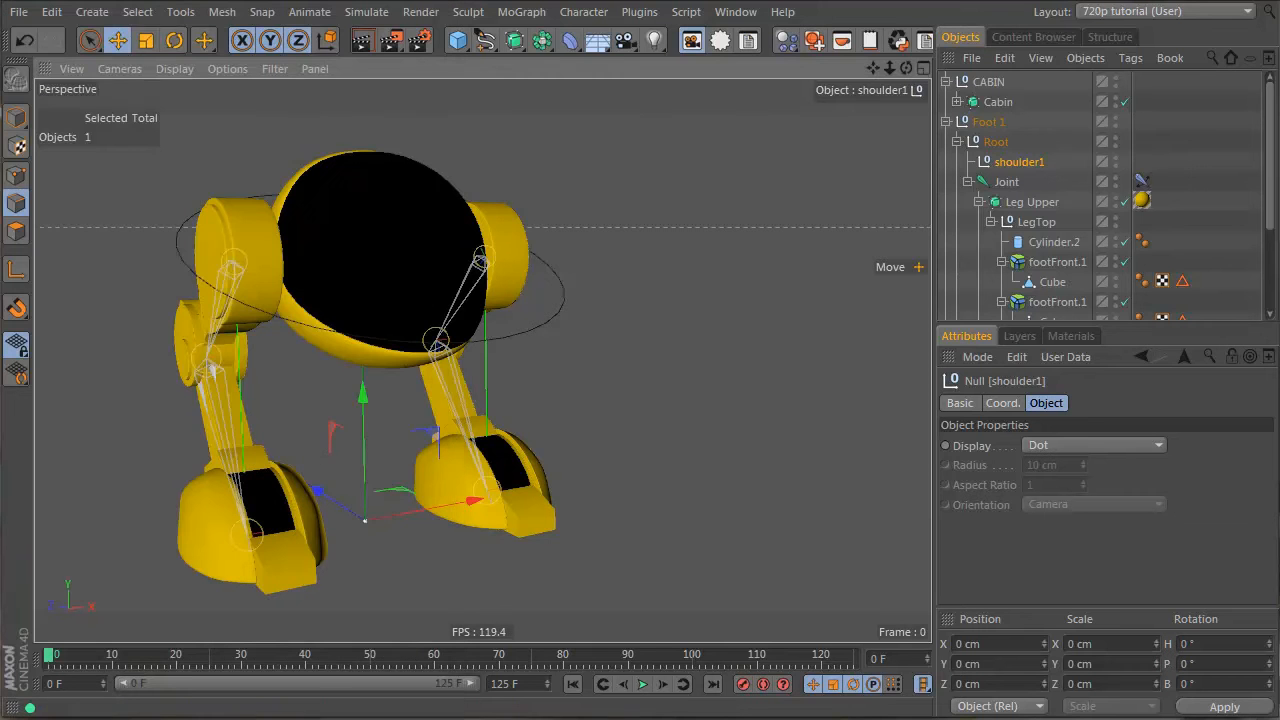
pyautogui.press('`')
pyautogui.press('x')
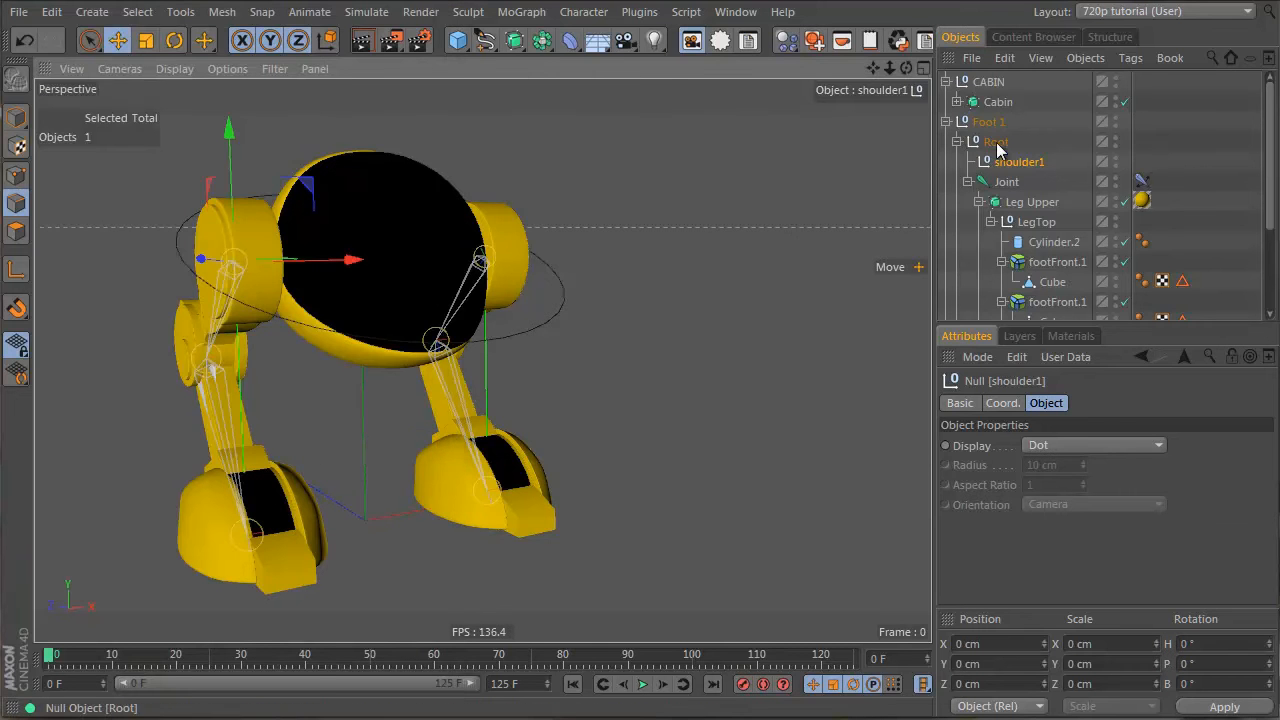
# Step: Move shoulder1 into CABIN and duplicate it there, renaming the copy as shoulder2
pyautogui.moveTo(1015, 162); pyautogui.dragTo(1008, 121)
pyautogui.doubleClick(1035, 124)
pyautogui.write('shoulder2')
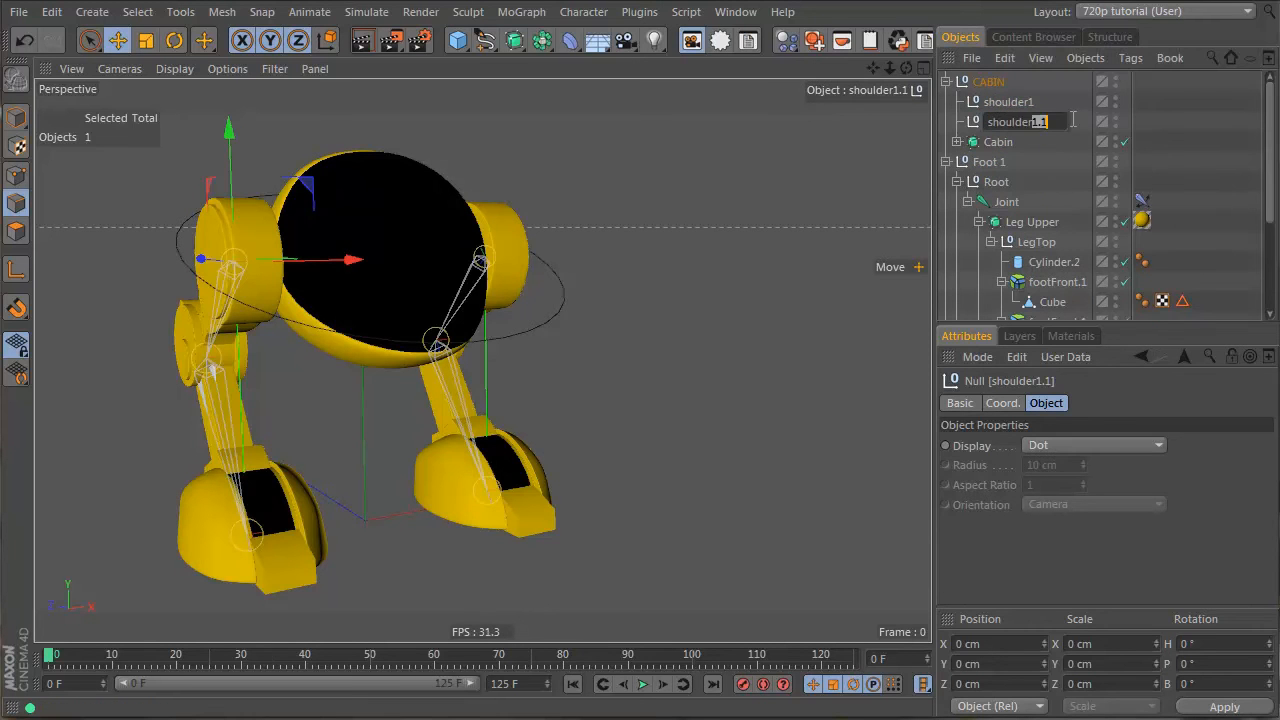
pyautogui.press('Return')
pyautogui.click(957, 181)
pyautogui.click(957, 241)
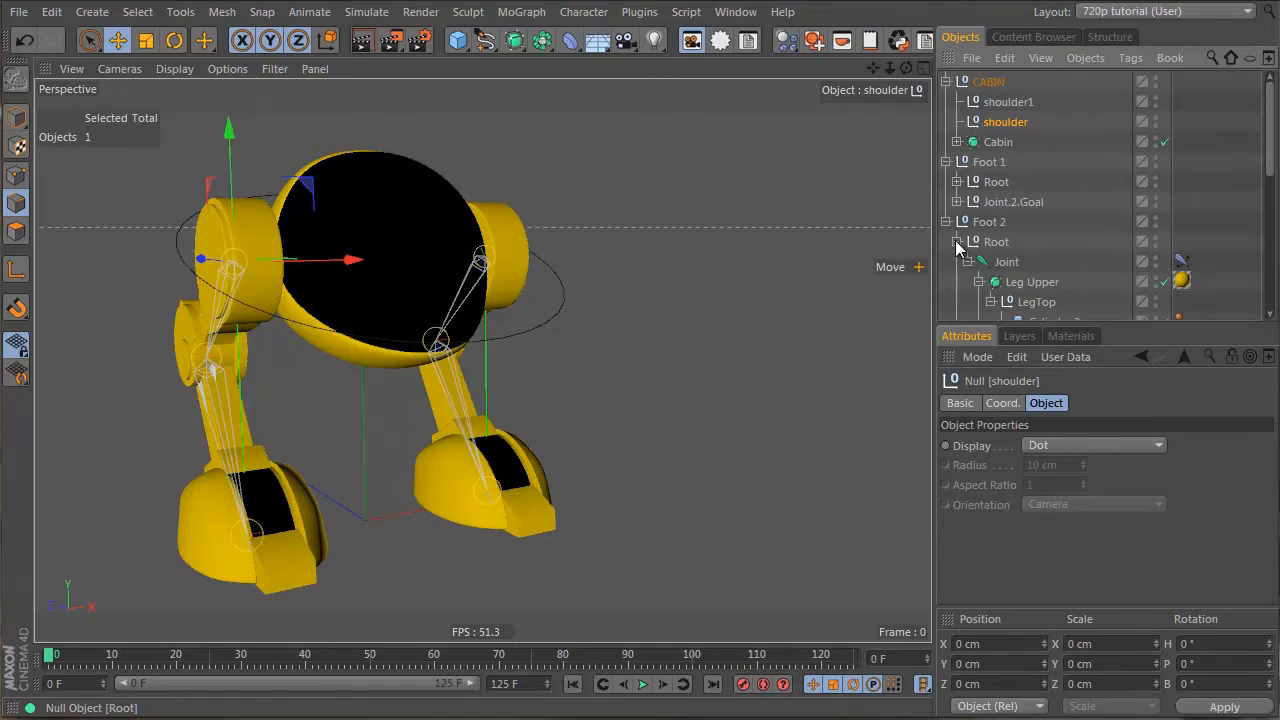
pyautogui.doubleClick(1026, 124)
pyautogui.click(1040, 124)
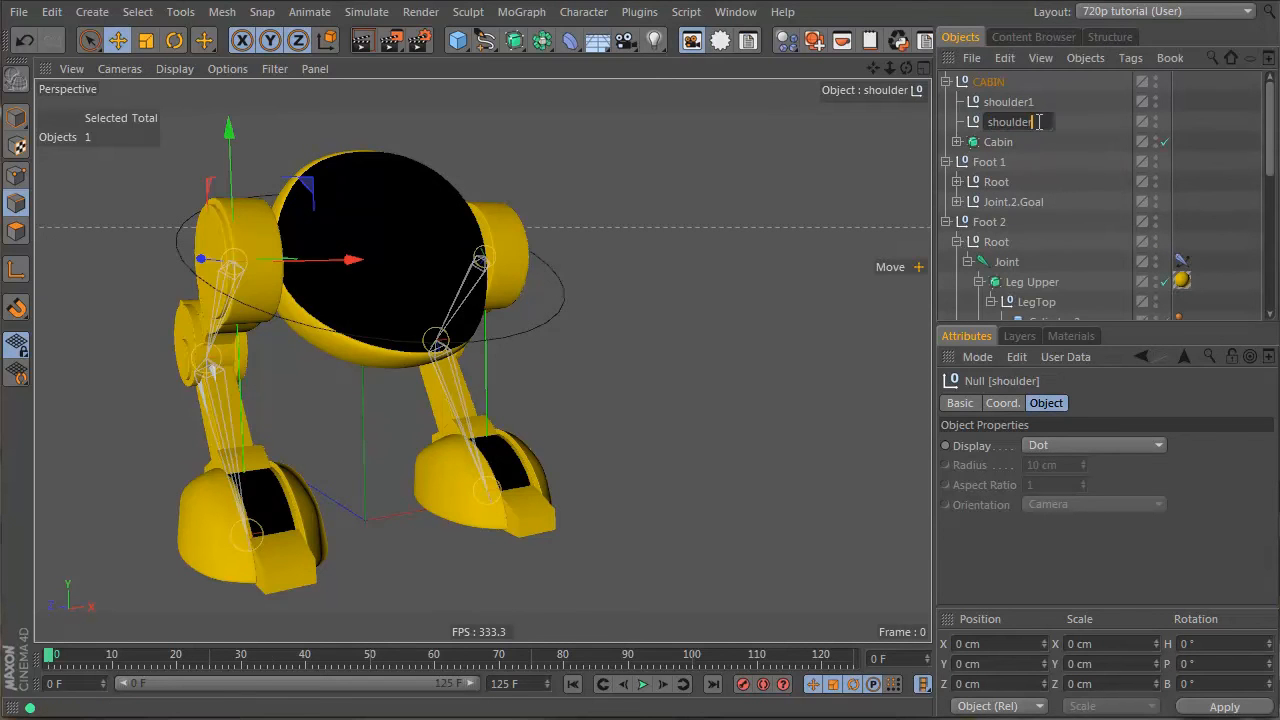
pyautogui.write('2')
pyautogui.press('Return')
# Step: Align shoulder2 with the Root of Foot 2 by nesting it there, resetting its PSR and returning it to CABIN
pyautogui.moveTo(1016, 120); pyautogui.dragTo(1030, 170)
pyautogui.press('x')
pyautogui.press('x')
pyautogui.moveTo(993, 106); pyautogui.dragTo(995, 110)
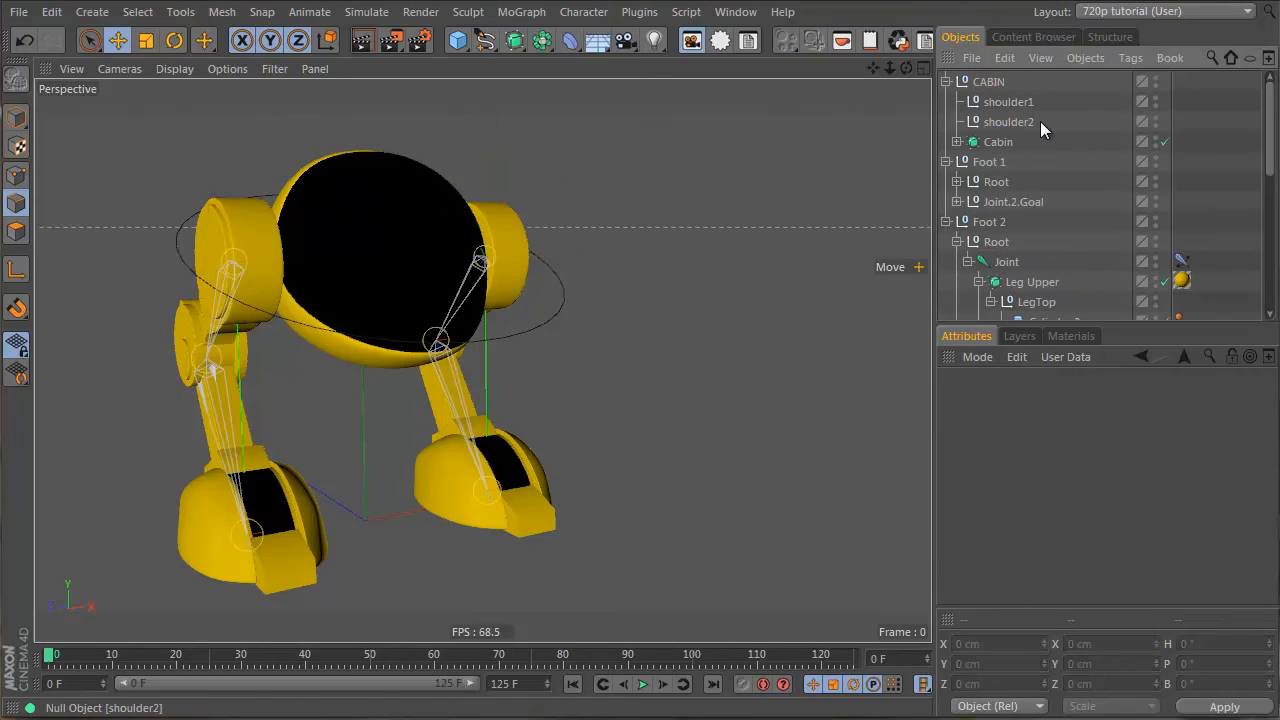
pyautogui.click(957, 241)
pyautogui.click(973, 241)
# Step: Rename the two Root nulls as Root1 under Foot 1 and Root2 under Foot 2
pyautogui.click(990, 181)
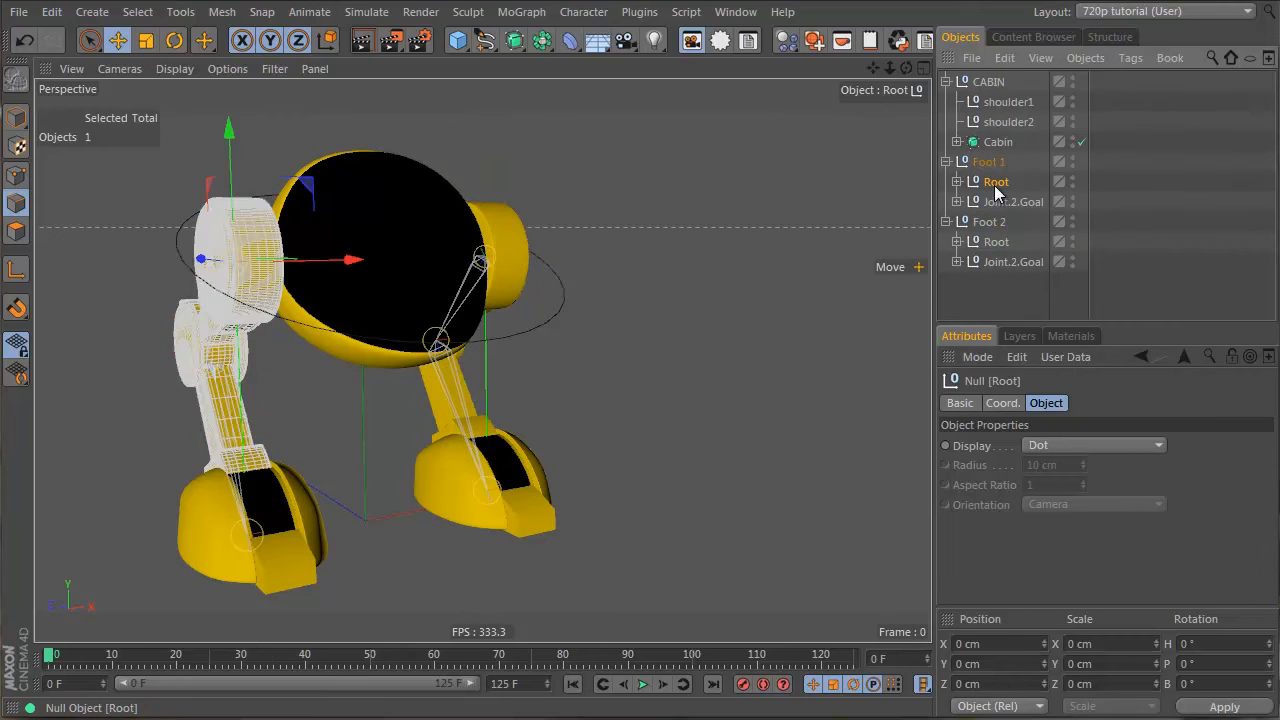
pyautogui.doubleClick(998, 182)
pyautogui.write('1')
pyautogui.press('Return')
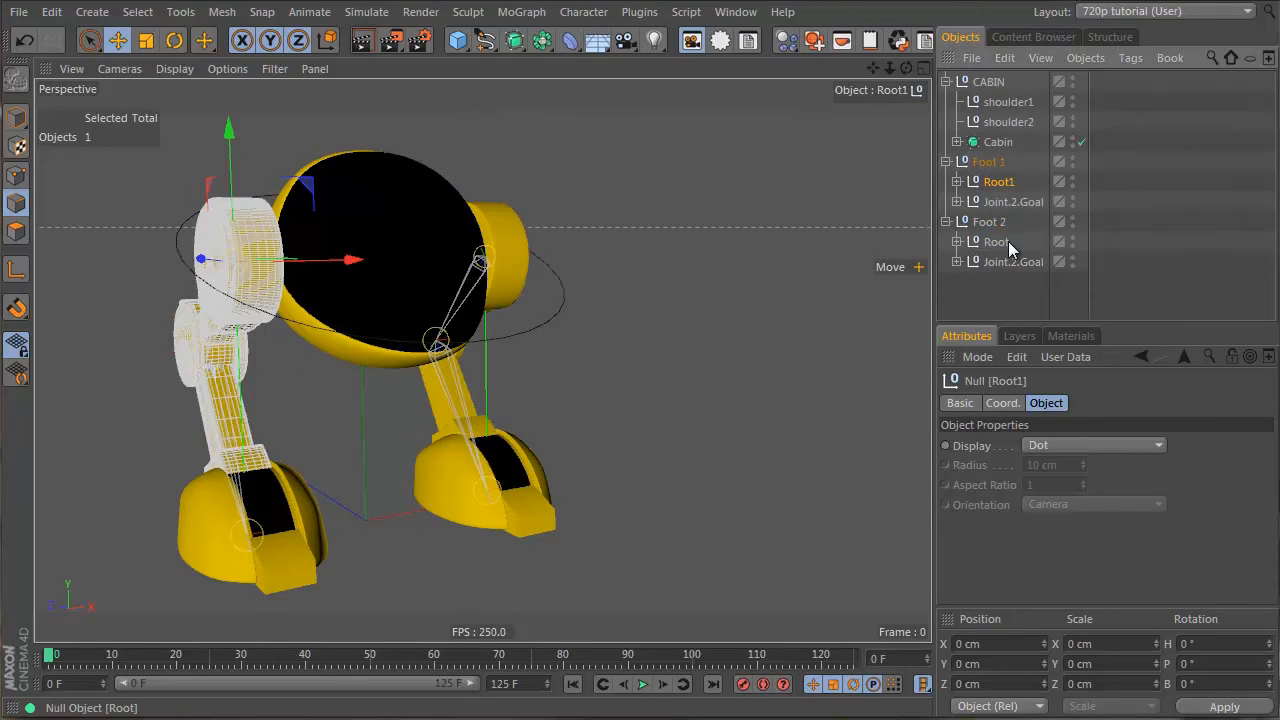
pyautogui.doubleClick(1000, 241)
pyautogui.write('2')
pyautogui.press('Return')
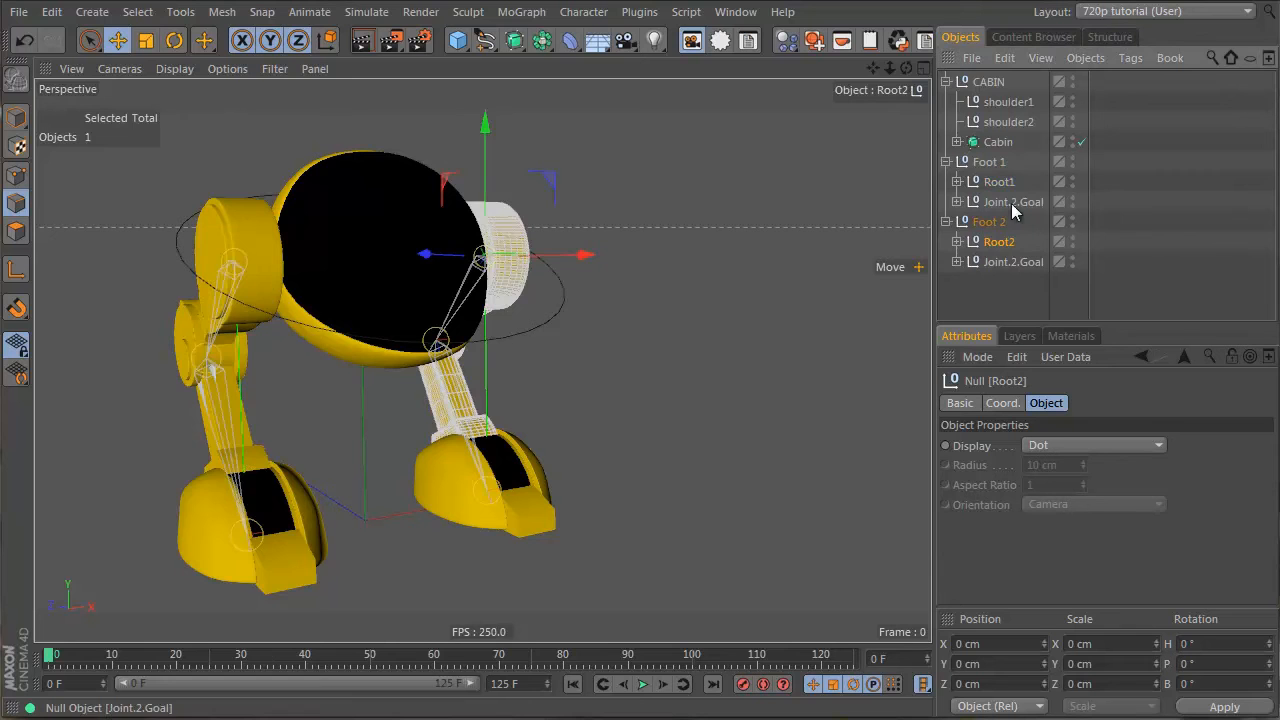
# Step: Rename the two Joint.2.Goal nulls as Foot1 under Foot 1 and Foot2 under Foot 2
pyautogui.doubleClick(1025, 201)
pyautogui.write('F')
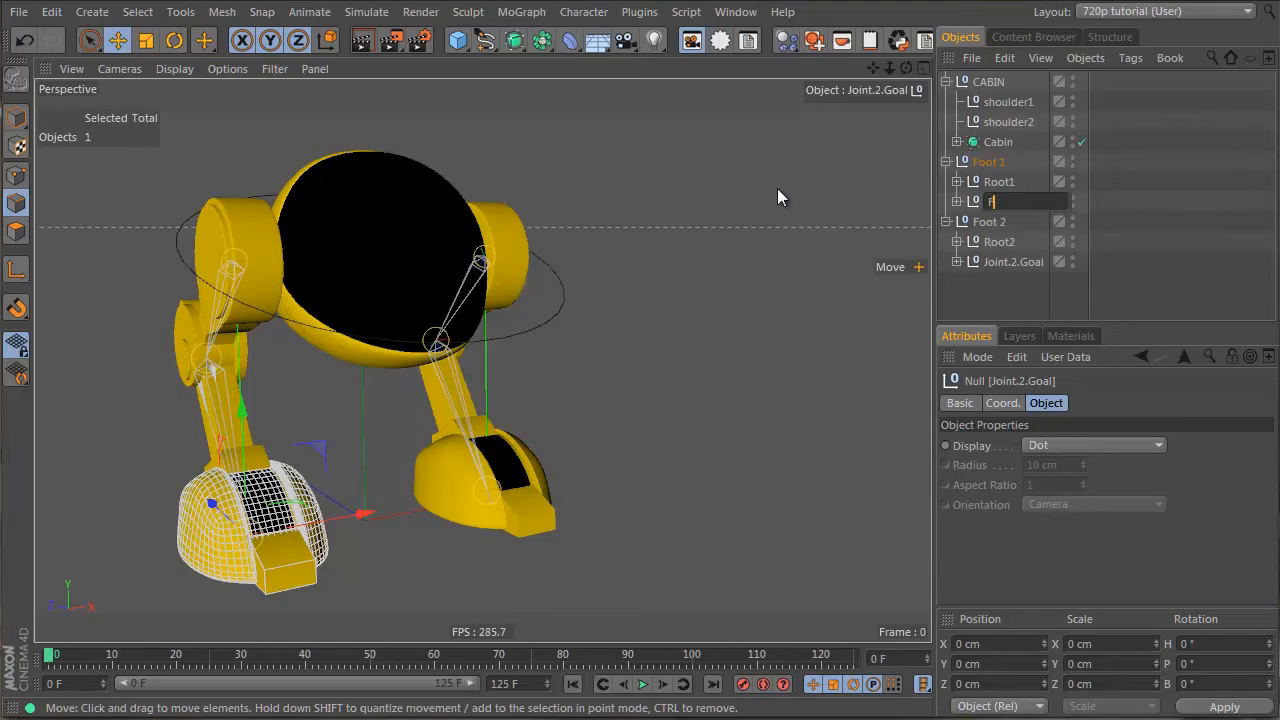
pyautogui.write('popoot1')
pyautogui.press('Return')
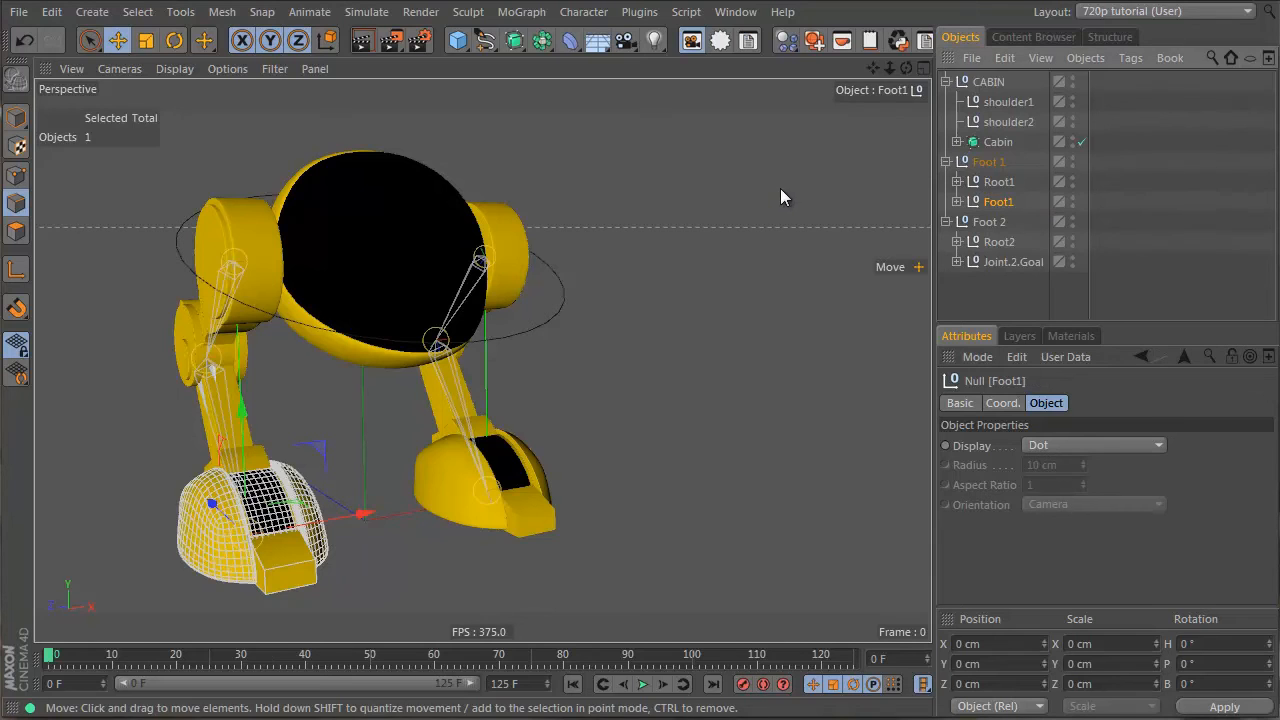
pyautogui.doubleClick(1033, 261)
pyautogui.write('Foot 2')
pyautogui.press('Return')
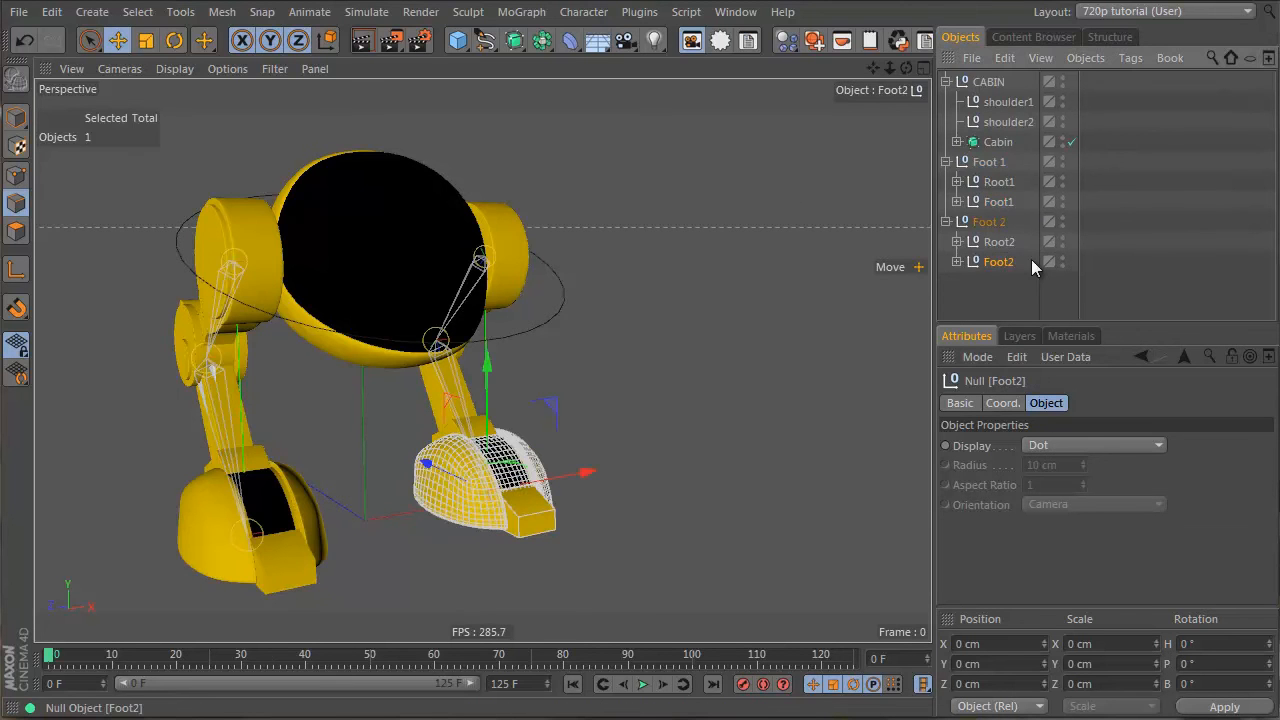
# Step: Rename the parent groups Foot 1 and Foot 2 as Leg1 and Leg2
pyautogui.doubleClick(995, 161)
pyautogui.write('Leg')
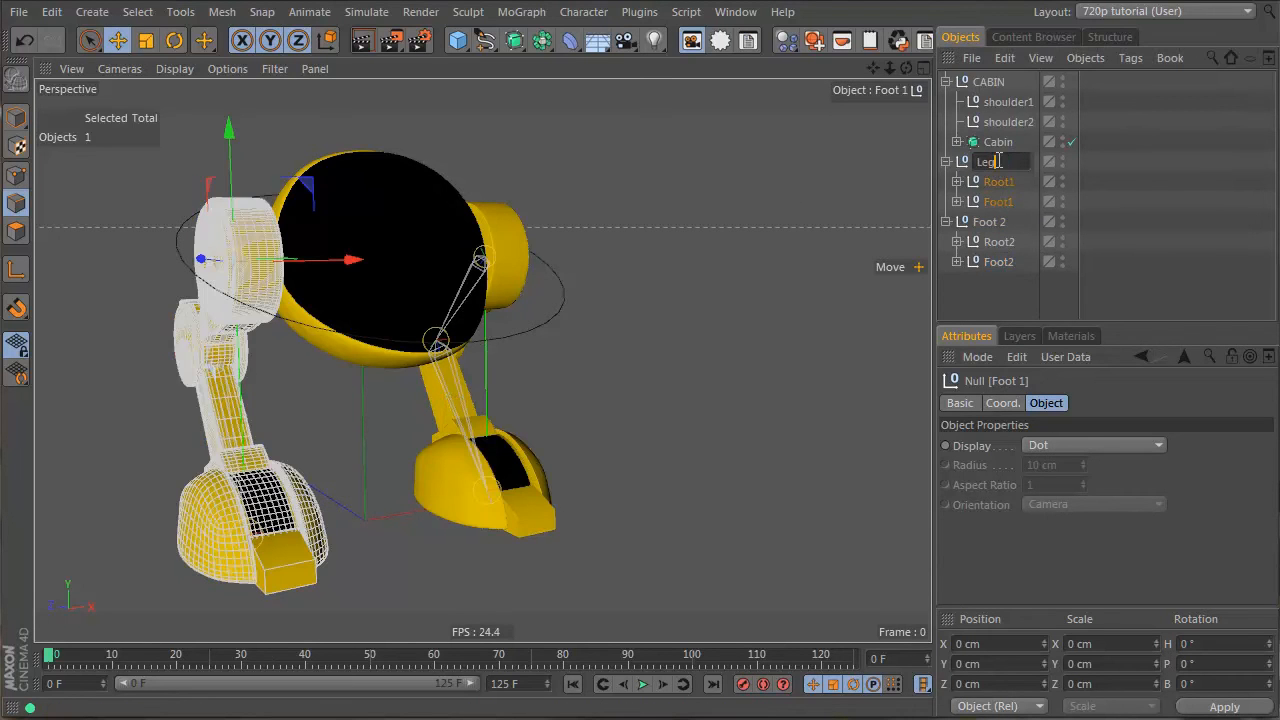
pyautogui.write('1')
pyautogui.press('Return')
pyautogui.doubleClick(1000, 221)
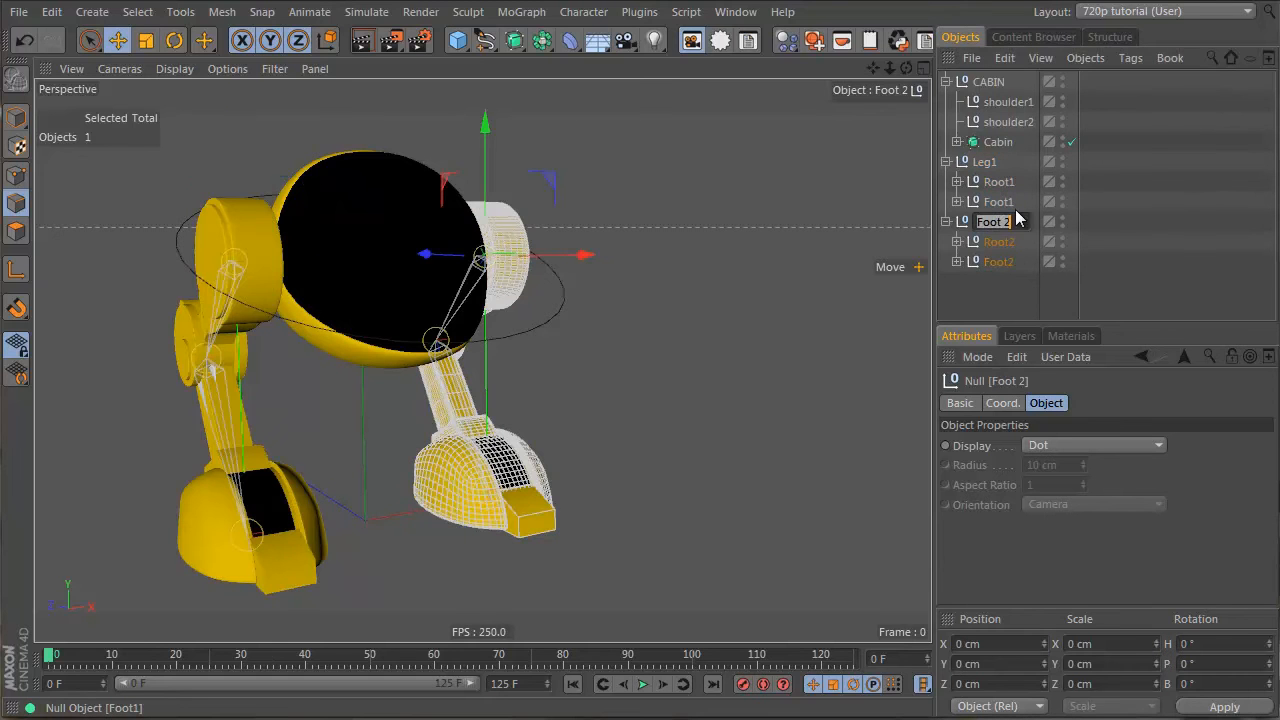
pyautogui.write('LEg2')
pyautogui.press('Return')
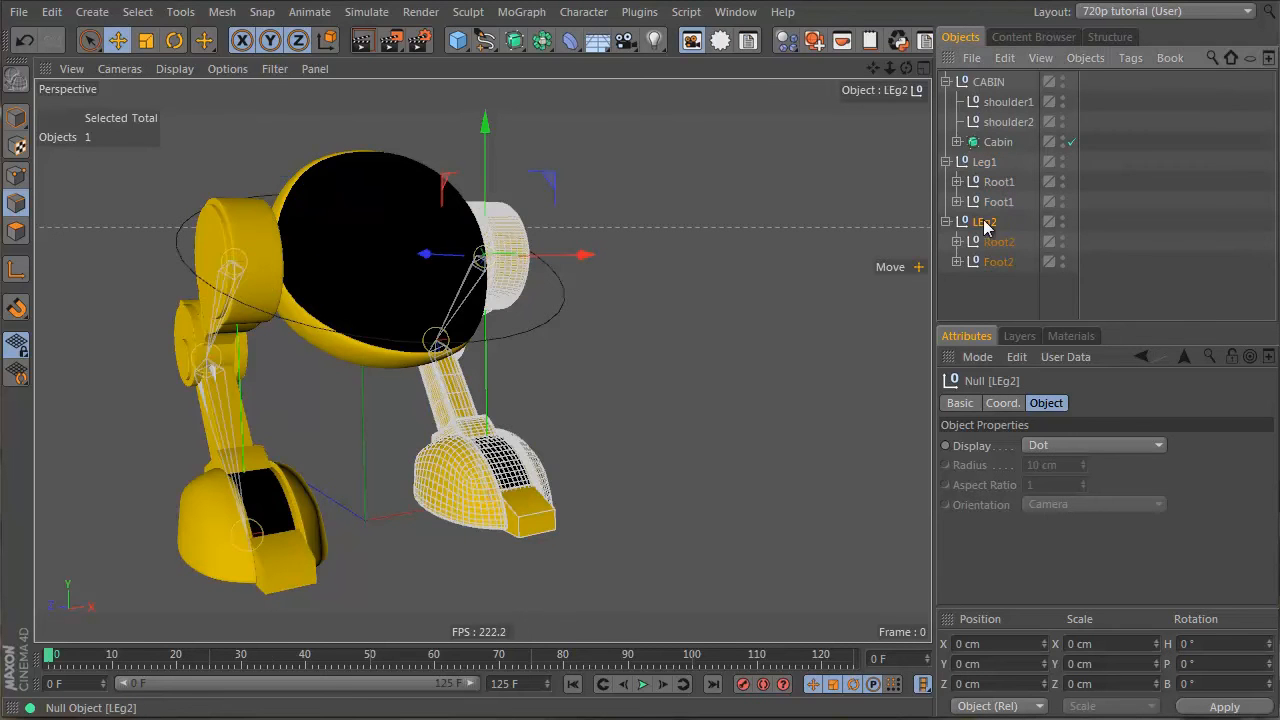
pyautogui.doubleClick(987, 222)
pyautogui.write('Leg2')
pyautogui.press('Return')
# Step: Add a Constraint character tag to Root1 and enable its PSR constraint
pyautogui.click(1003, 243)
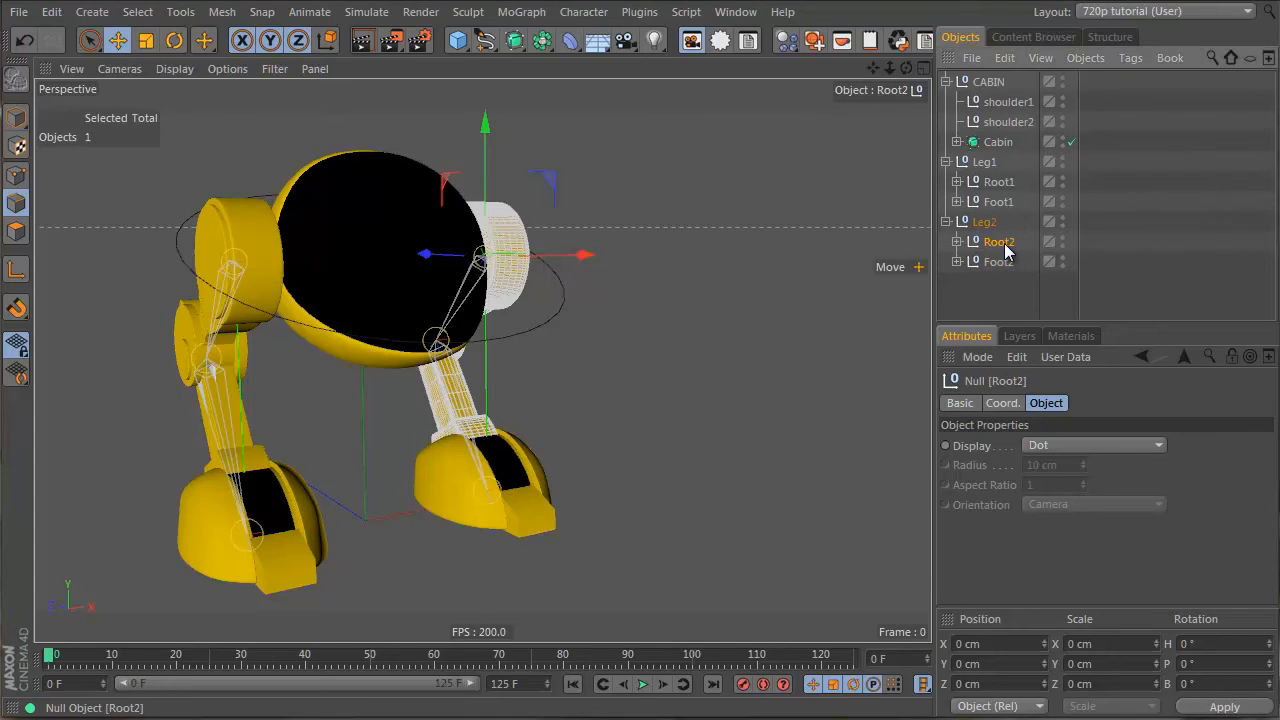
pyautogui.click(998, 182)
pyautogui.click(1010, 102)
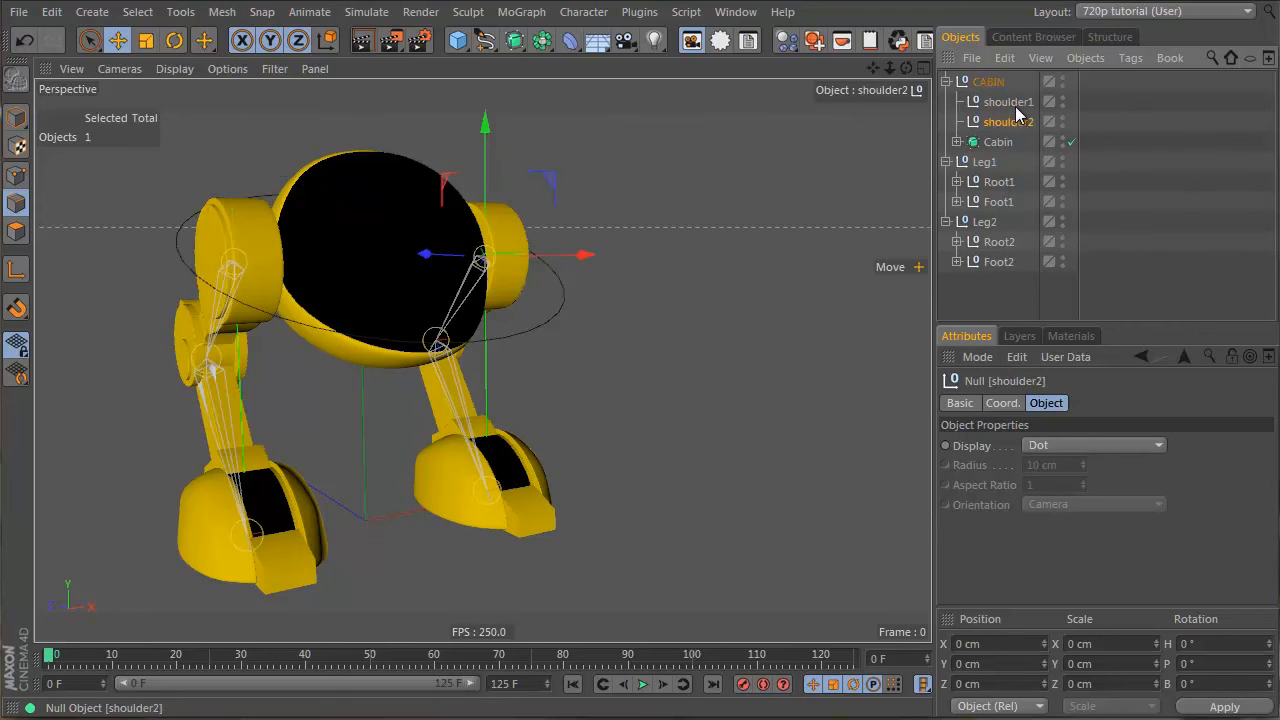
pyautogui.rightClick(1004, 187)
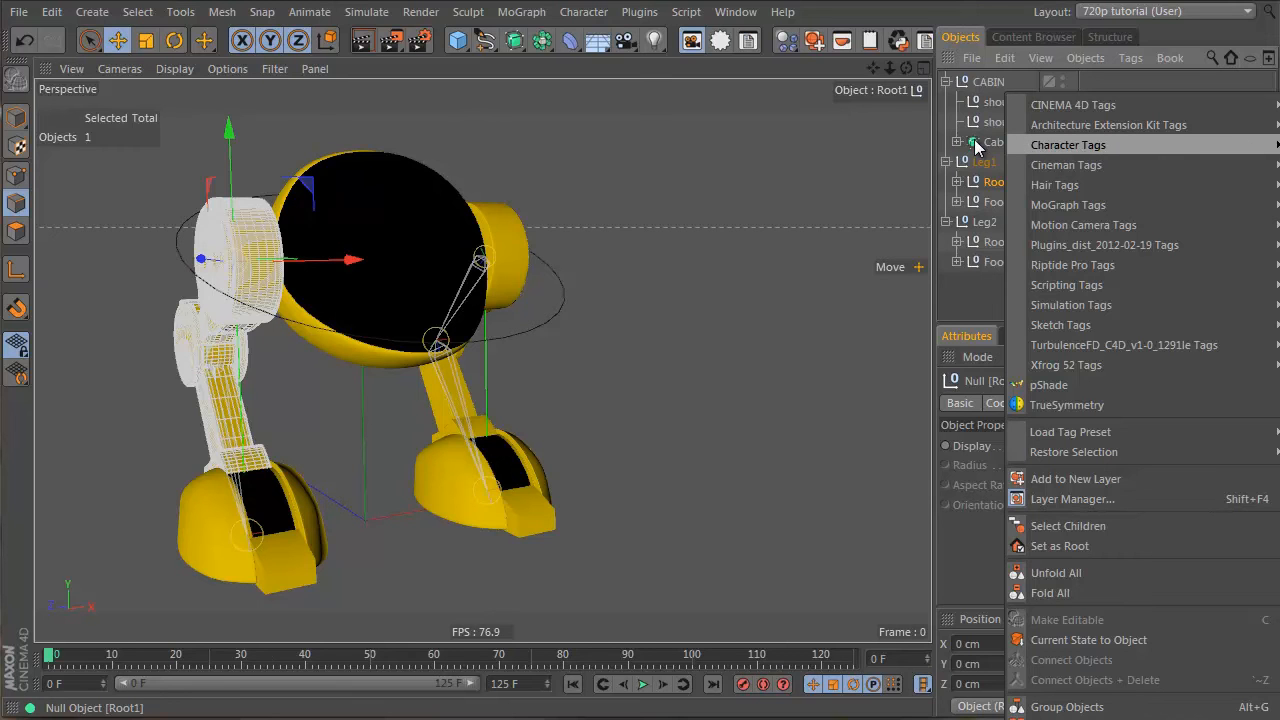
pyautogui.click(973, 186)
pyautogui.rightClick(975, 187)
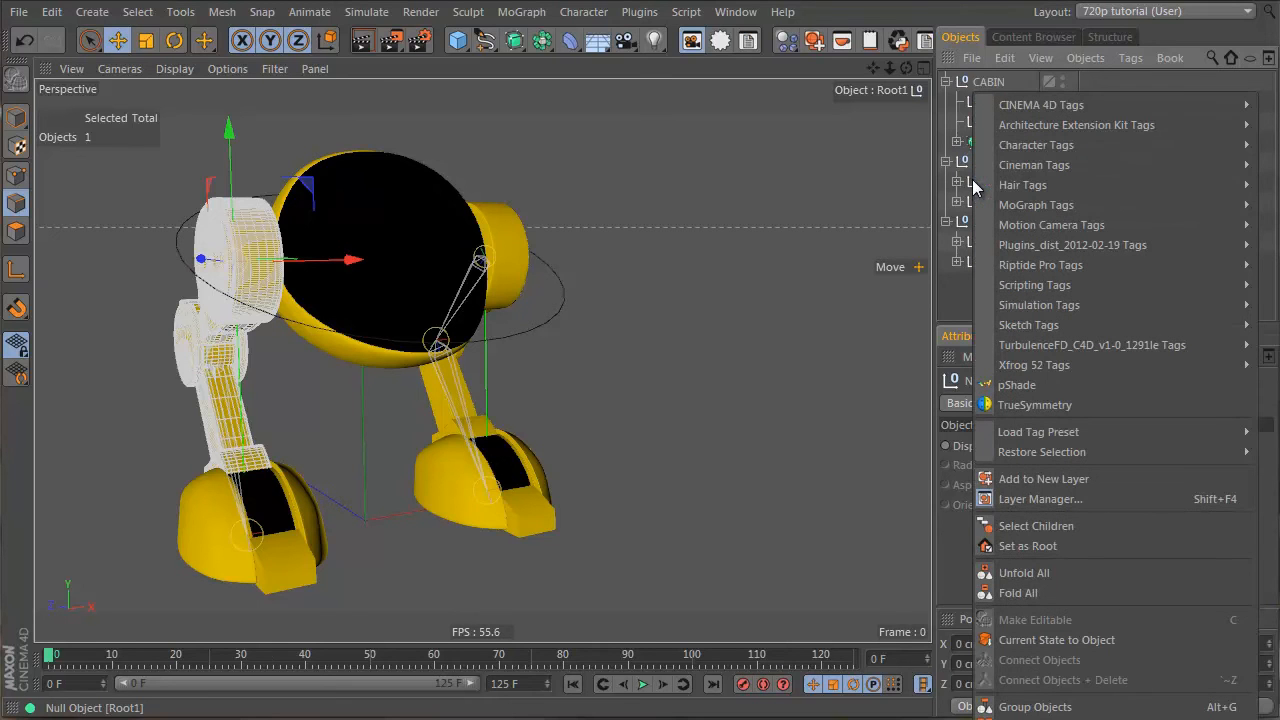
pyautogui.moveTo(1072, 154)
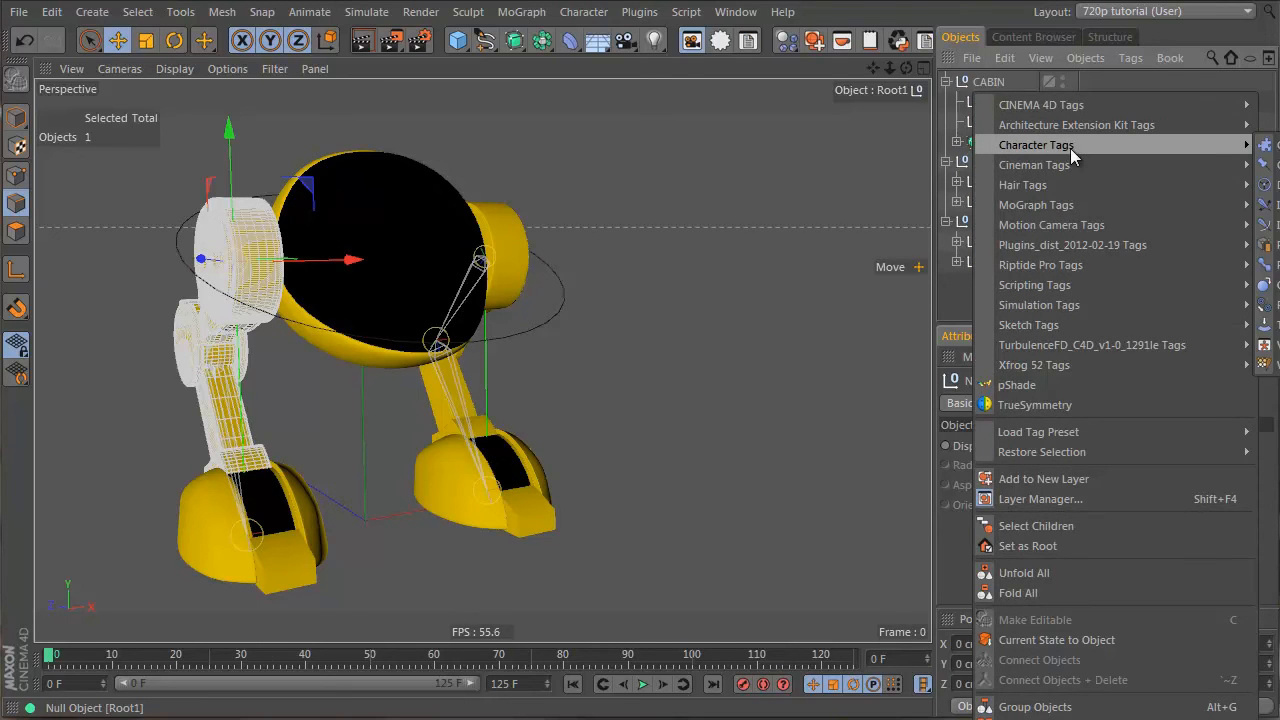
pyautogui.click(1272, 170)
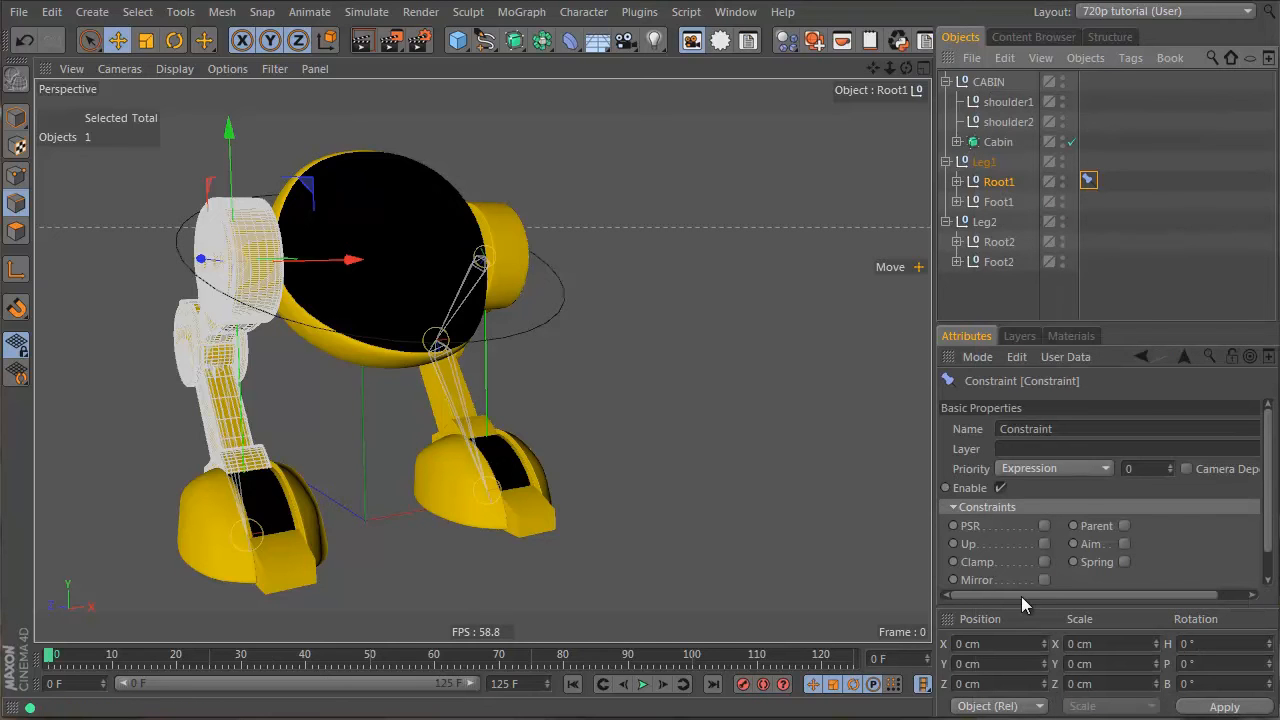
pyautogui.click(1044, 525)
pyautogui.scroll(-1, 1081, 542)
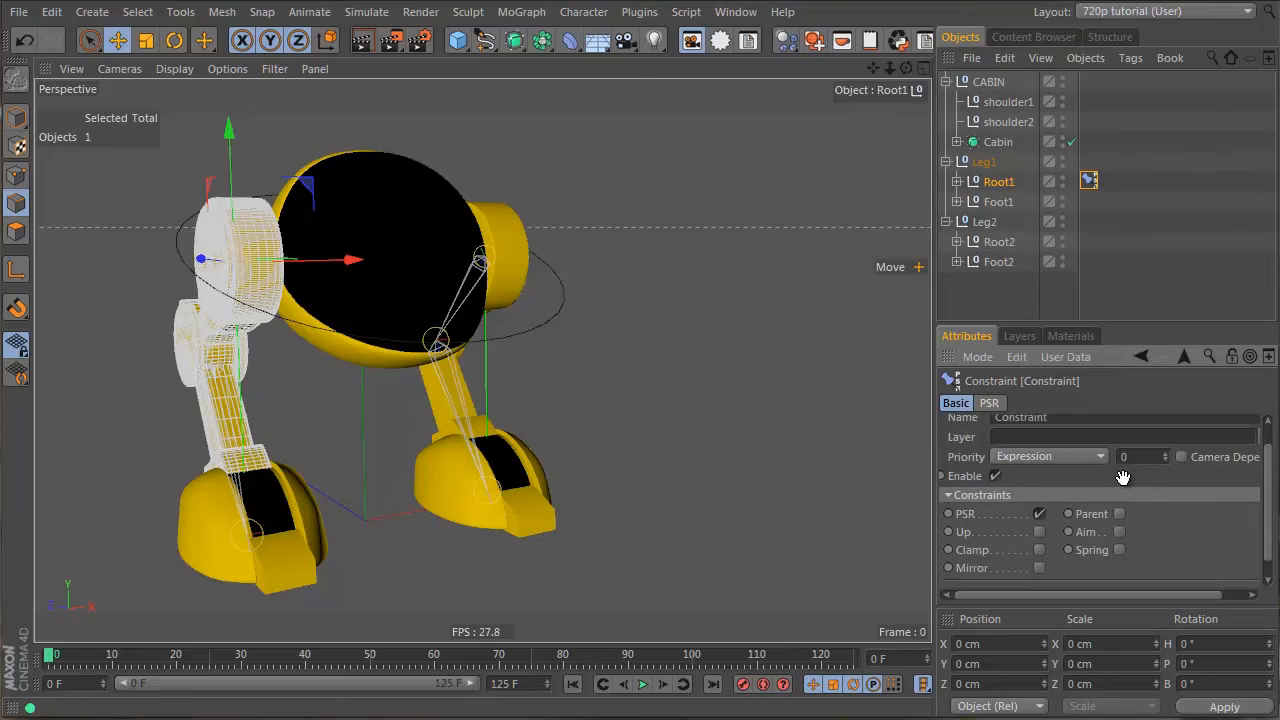
pyautogui.scroll(1, 1236, 453)
# Step: Assign shoulder1 as the target of Root1's PSR constraint and inspect the leg from the side
pyautogui.click(990, 403)
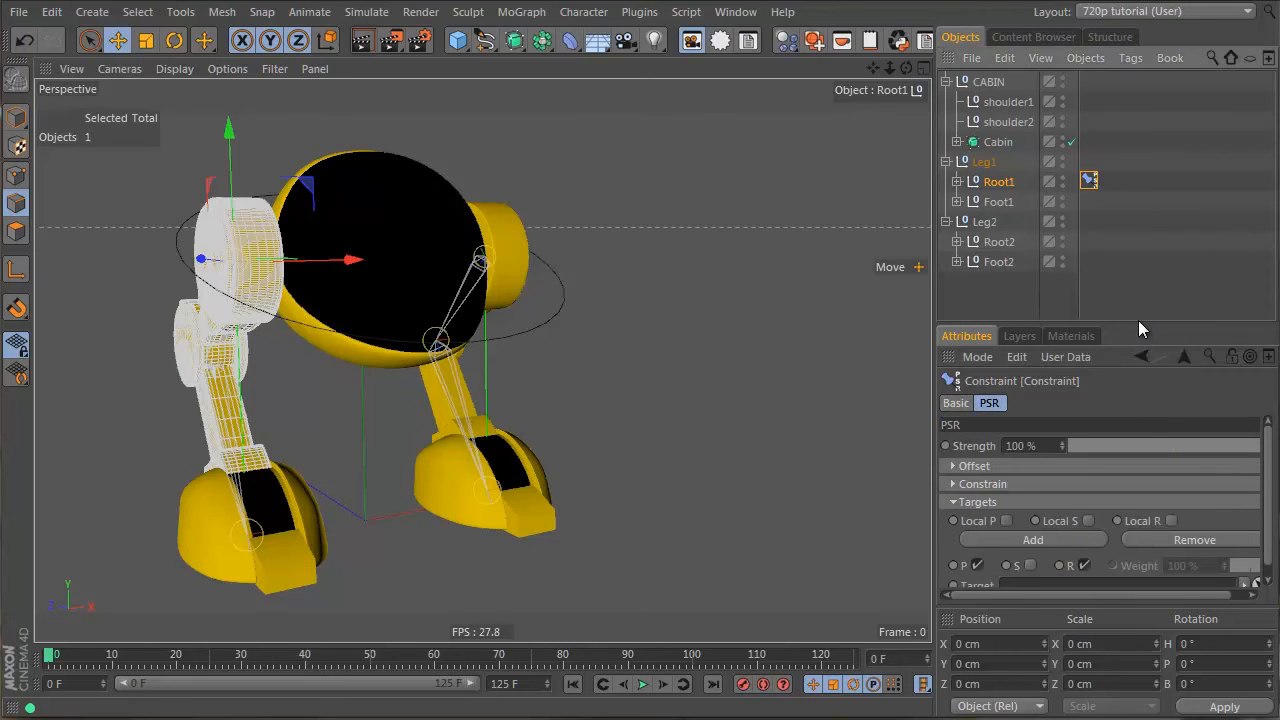
pyautogui.moveTo(1124, 321); pyautogui.dragTo(1130, 249)
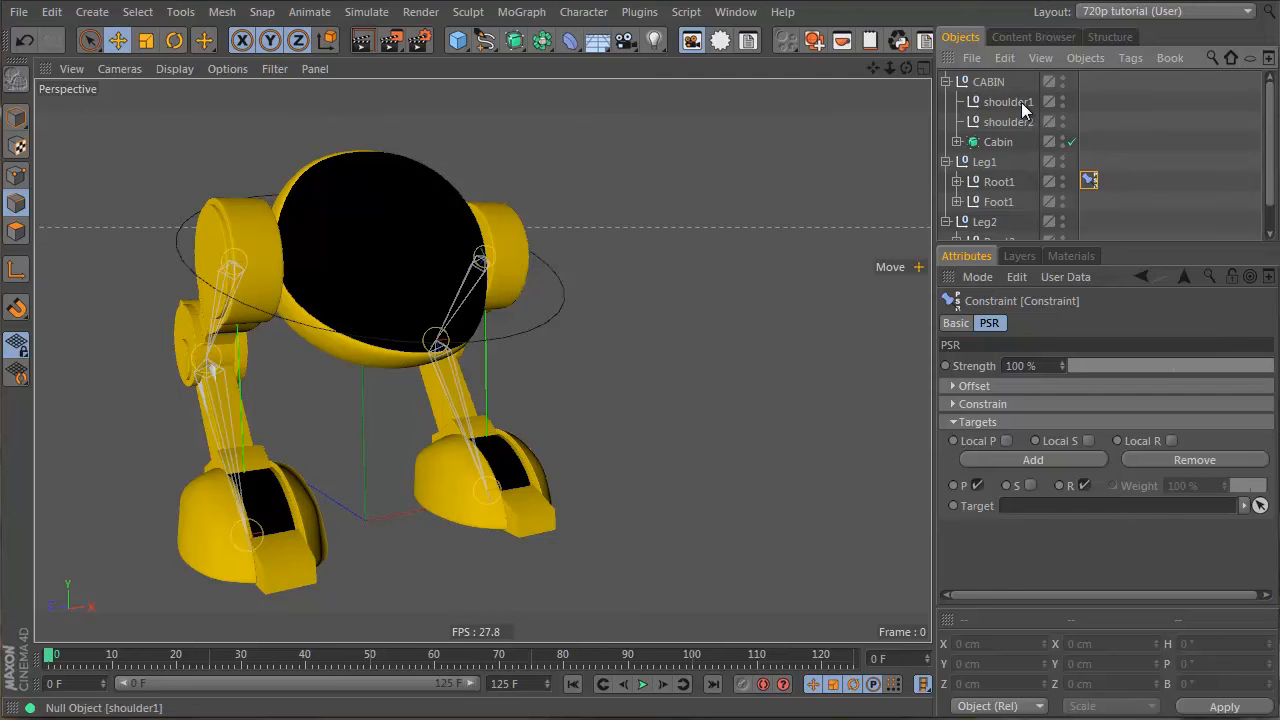
pyautogui.moveTo(1020, 102); pyautogui.dragTo(1056, 515)
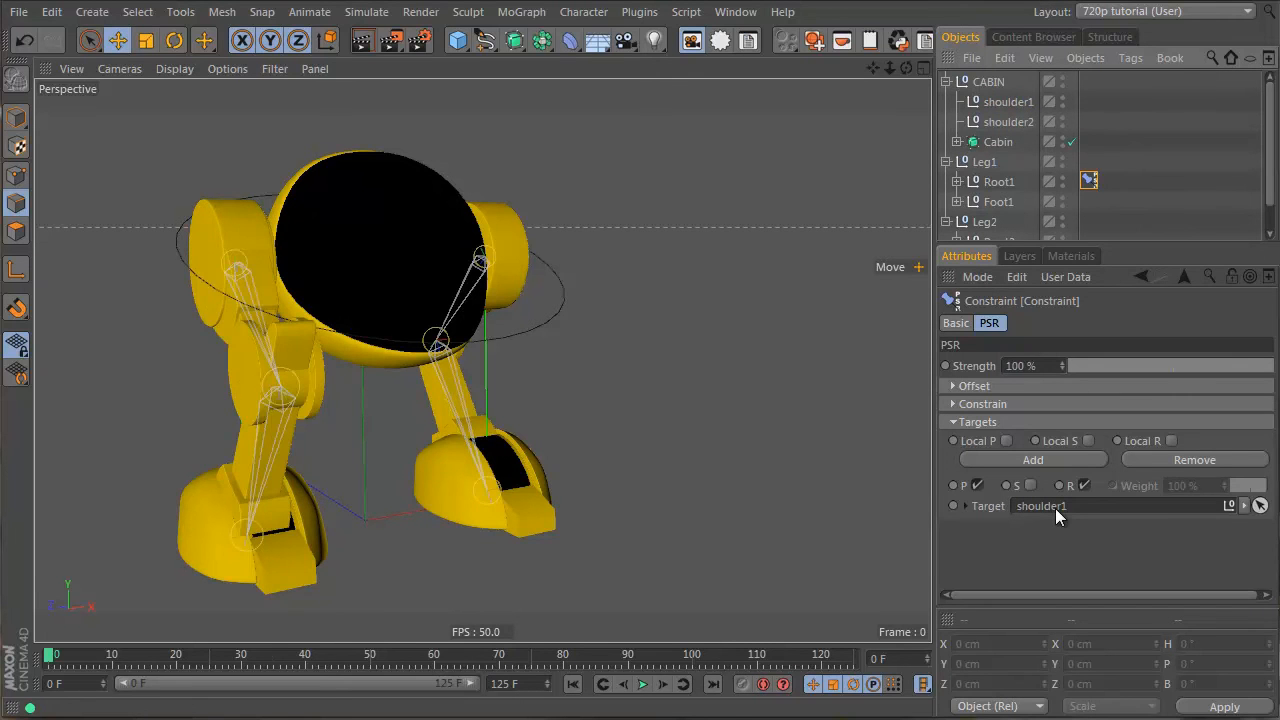
pyautogui.keyDown('alt'); pyautogui.moveTo(202, 238); pyautogui.dragTo(420, 380); pyautogui.keyUp('alt')
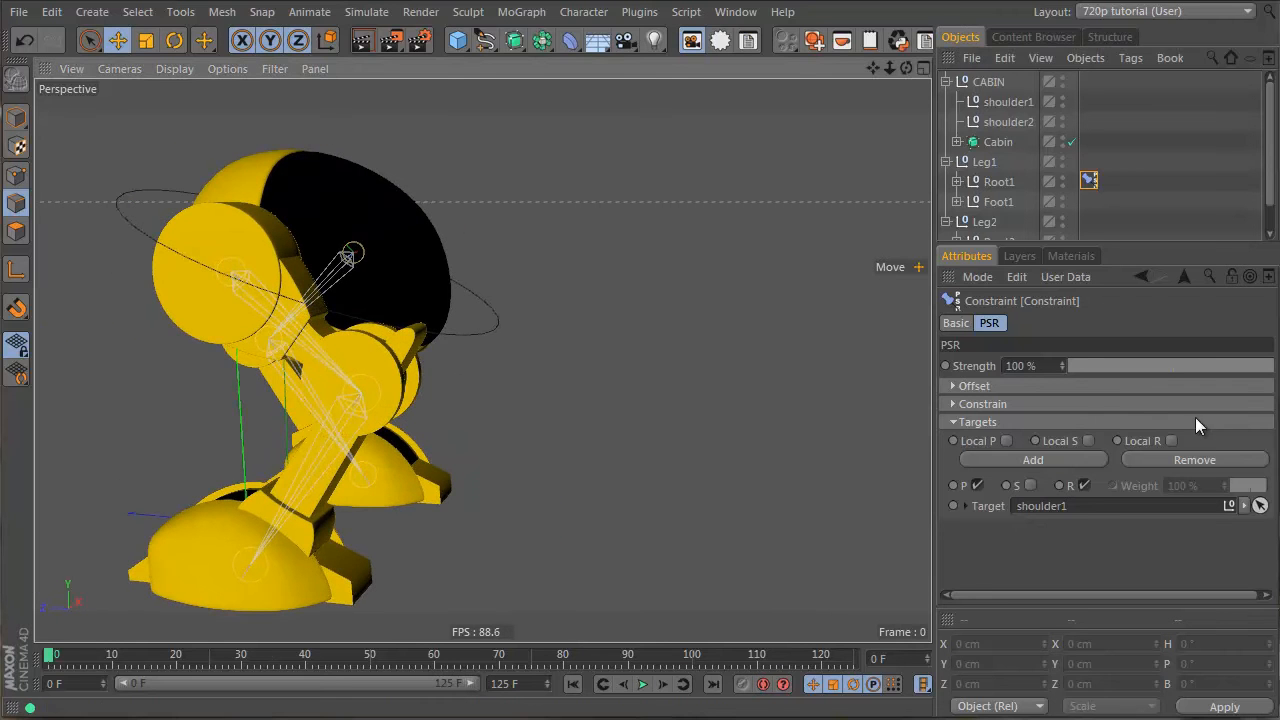
# Step: Turn on Maintain Original in the PSR constraint's offset and assign shoulder1 as its target again
pyautogui.click(997, 387)
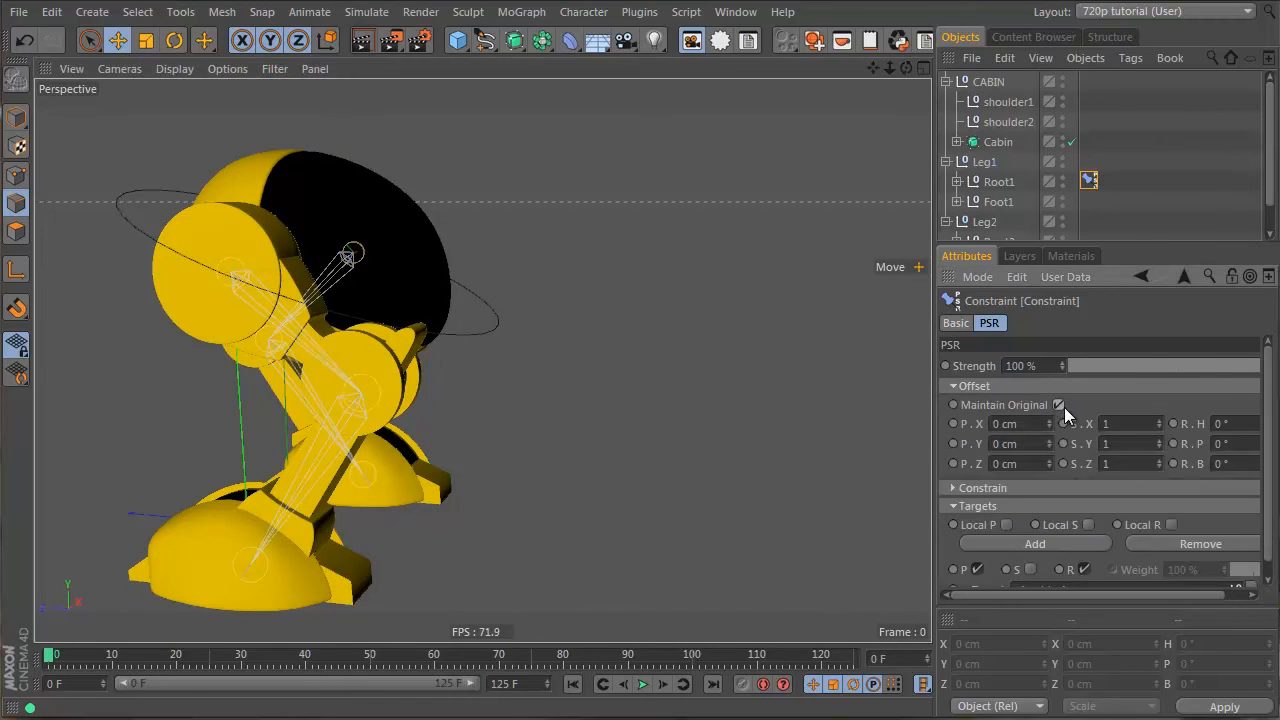
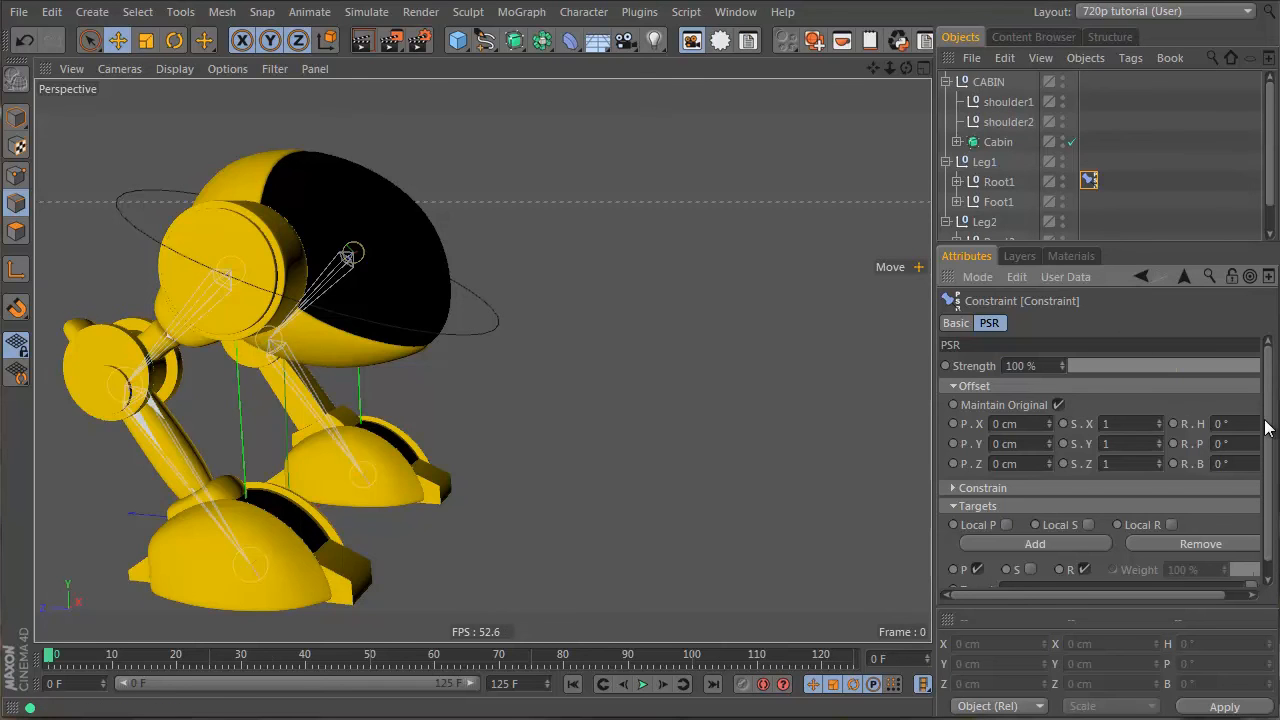
pyautogui.scroll(-1, 1265, 428)
pyautogui.moveTo(1008, 102); pyautogui.dragTo(1042, 582)
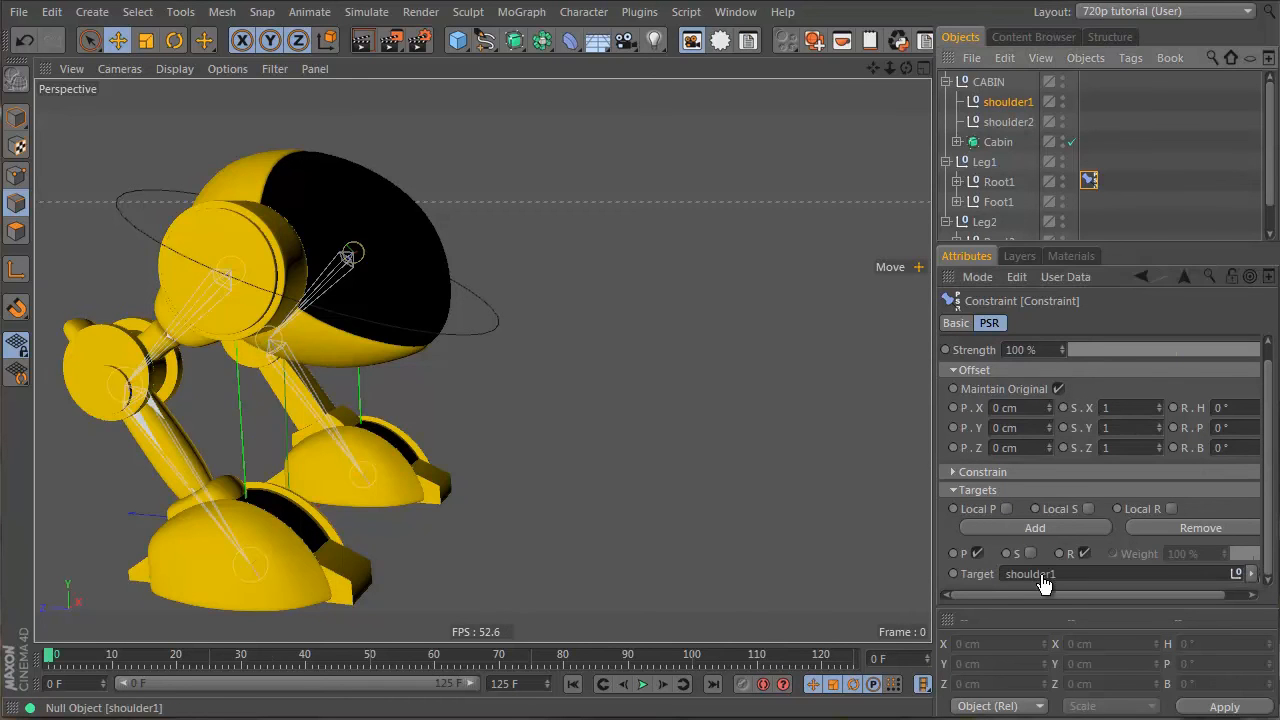
# Step: Undo the target assignment and delete the Constraint tag from Root1
pyautogui.hotkey('ctrl', 'z')
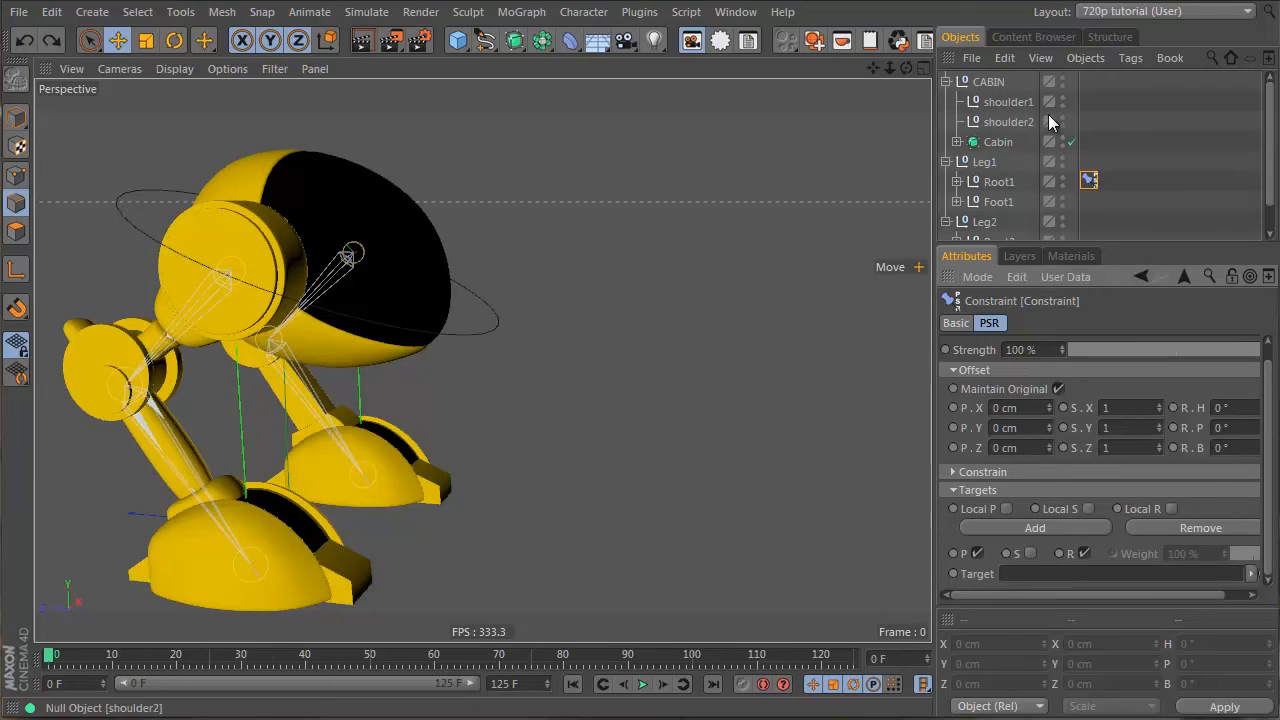
pyautogui.press('Delete')
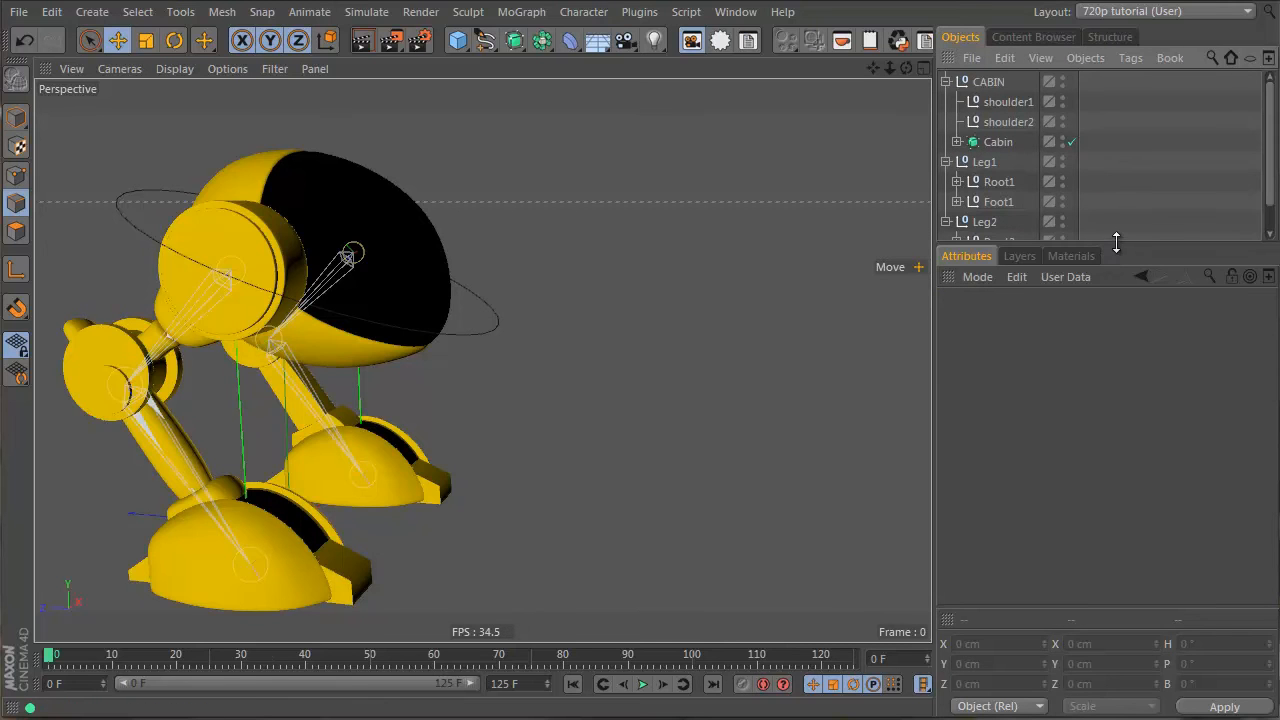
# Step: Select the IK tag on the first joint under Root1 and examine the leg's joint hierarchy
pyautogui.moveTo(1116, 243); pyautogui.dragTo(1112, 371)
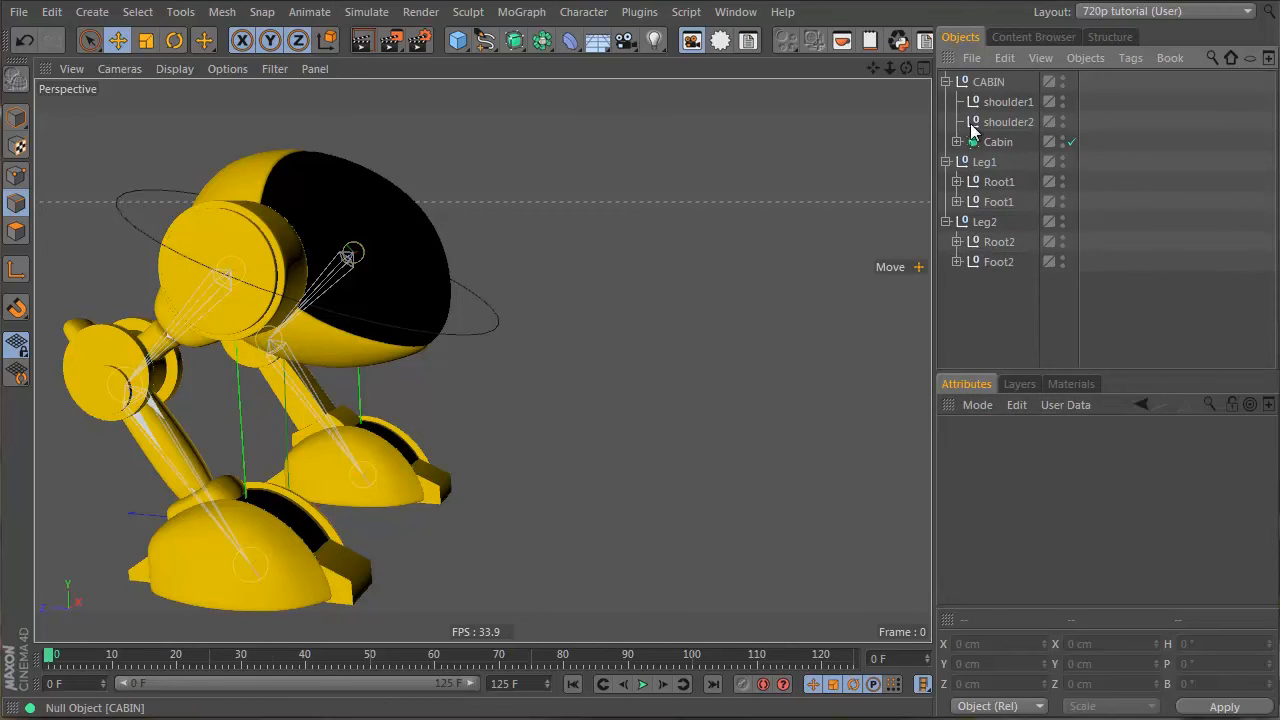
pyautogui.click(957, 182)
pyautogui.click(1141, 200)
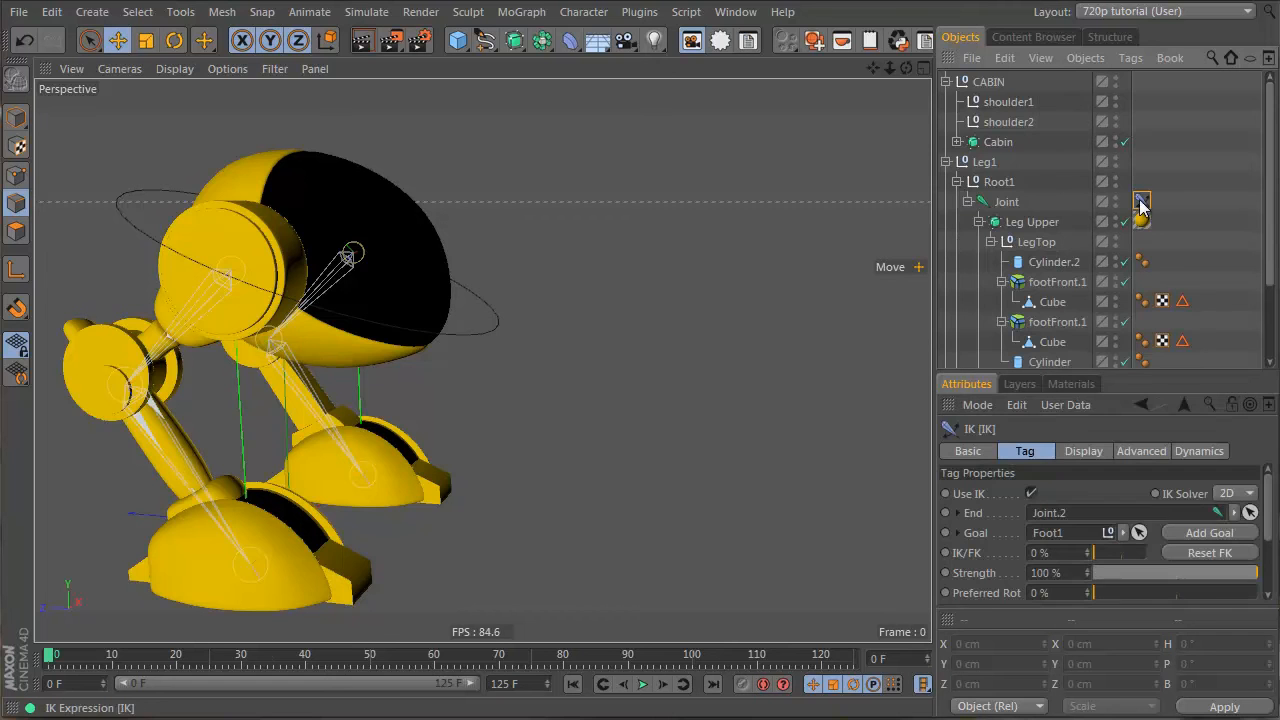
pyautogui.scroll(-3, 1080, 162)
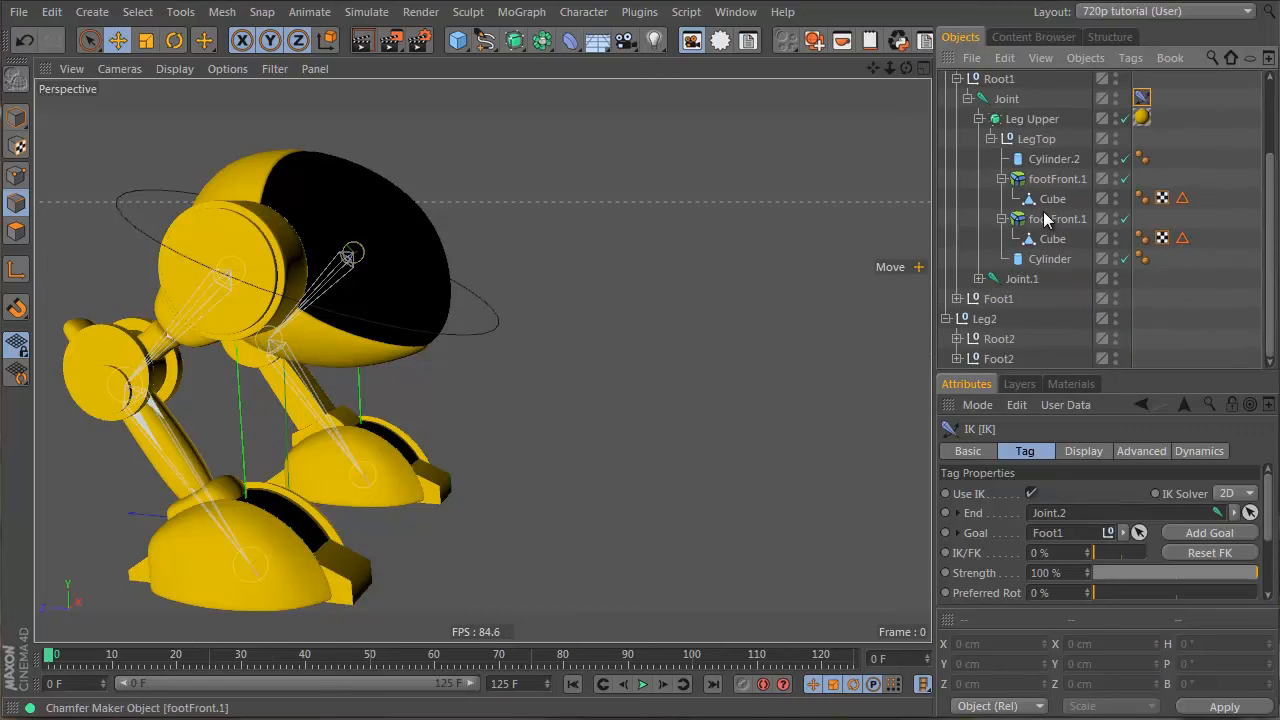
pyautogui.click(968, 278)
pyautogui.scroll(-4, 1214, 309)
pyautogui.scroll(2, 1214, 309)
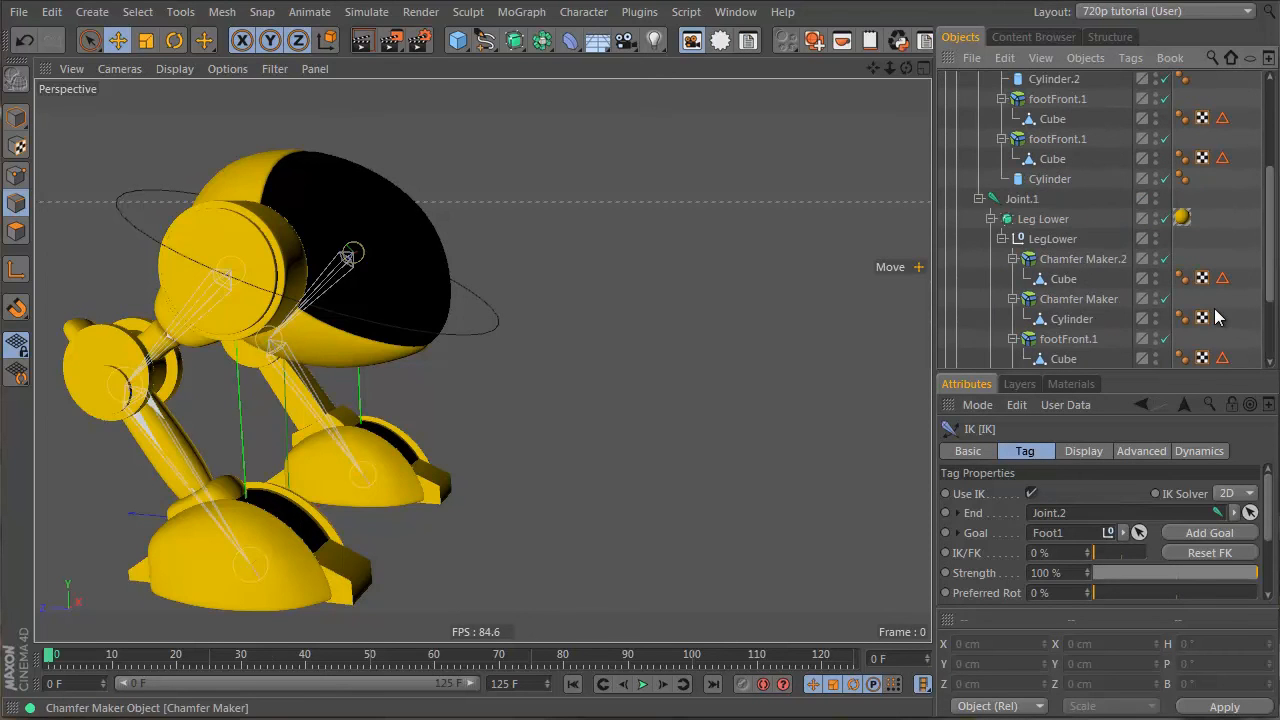
pyautogui.scroll(4, 995, 199)
pyautogui.scroll(-4, 1072, 335)
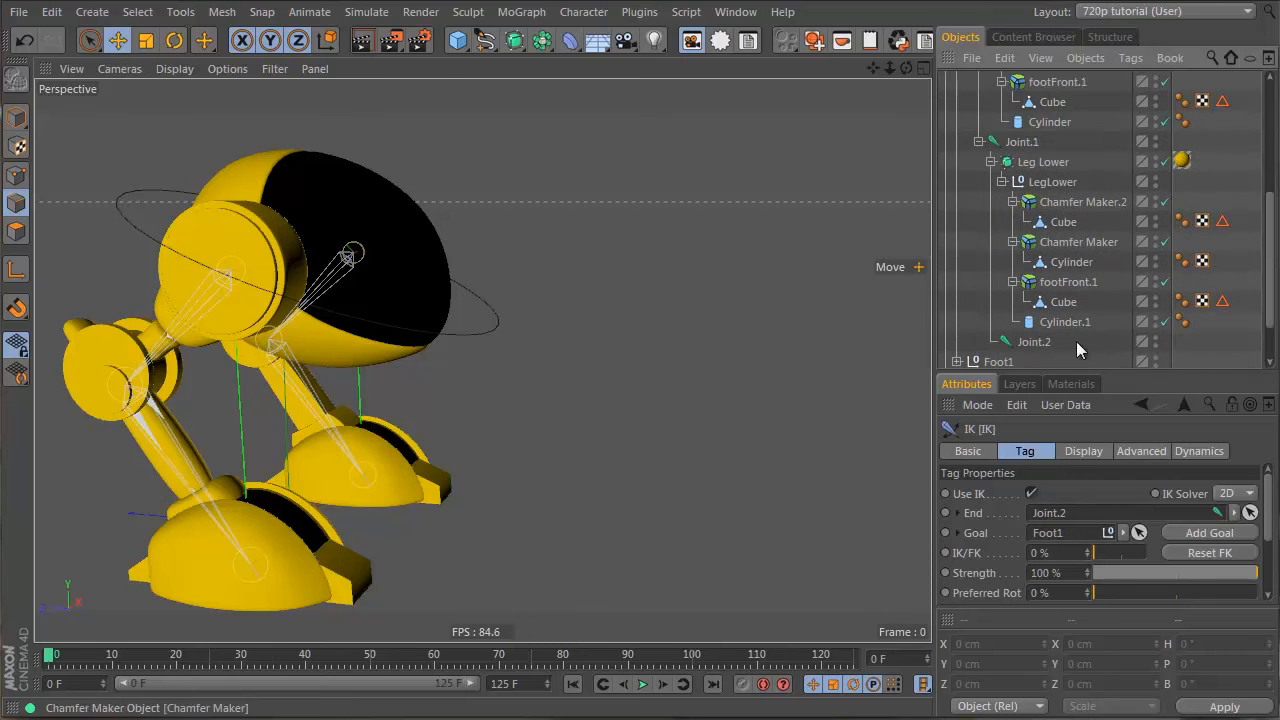
pyautogui.moveTo(1106, 373); pyautogui.dragTo(1103, 520)
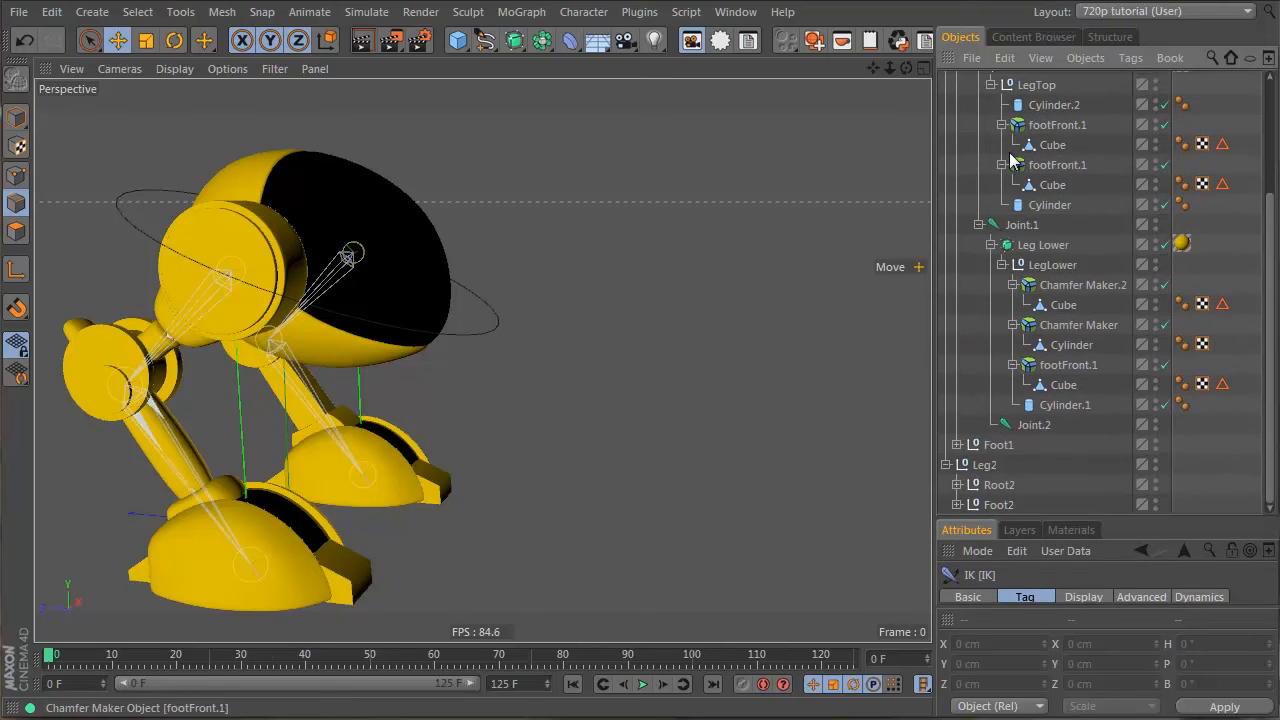
pyautogui.click(979, 224)
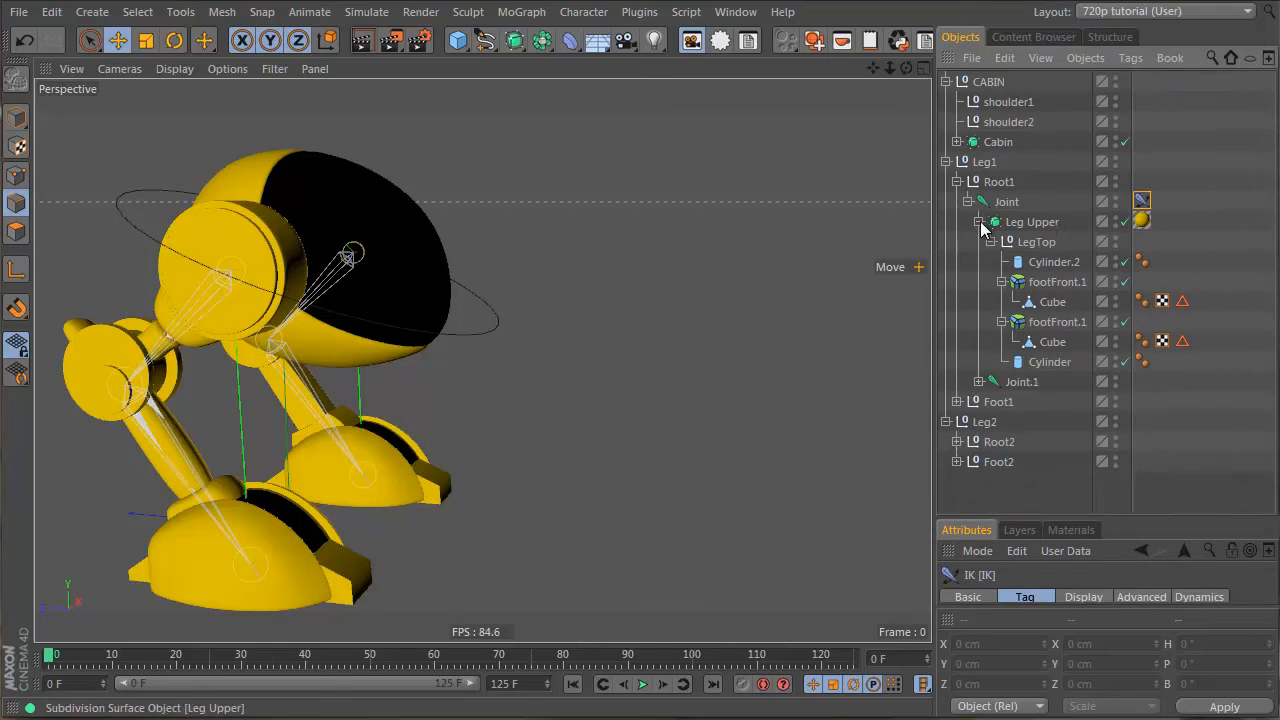
# Step: Select the IK tags of both legs together and add a pole vector object to each
pyautogui.click(957, 441)
pyautogui.keyDown('ctrl'); pyautogui.click(1182, 460); pyautogui.keyUp('ctrl')
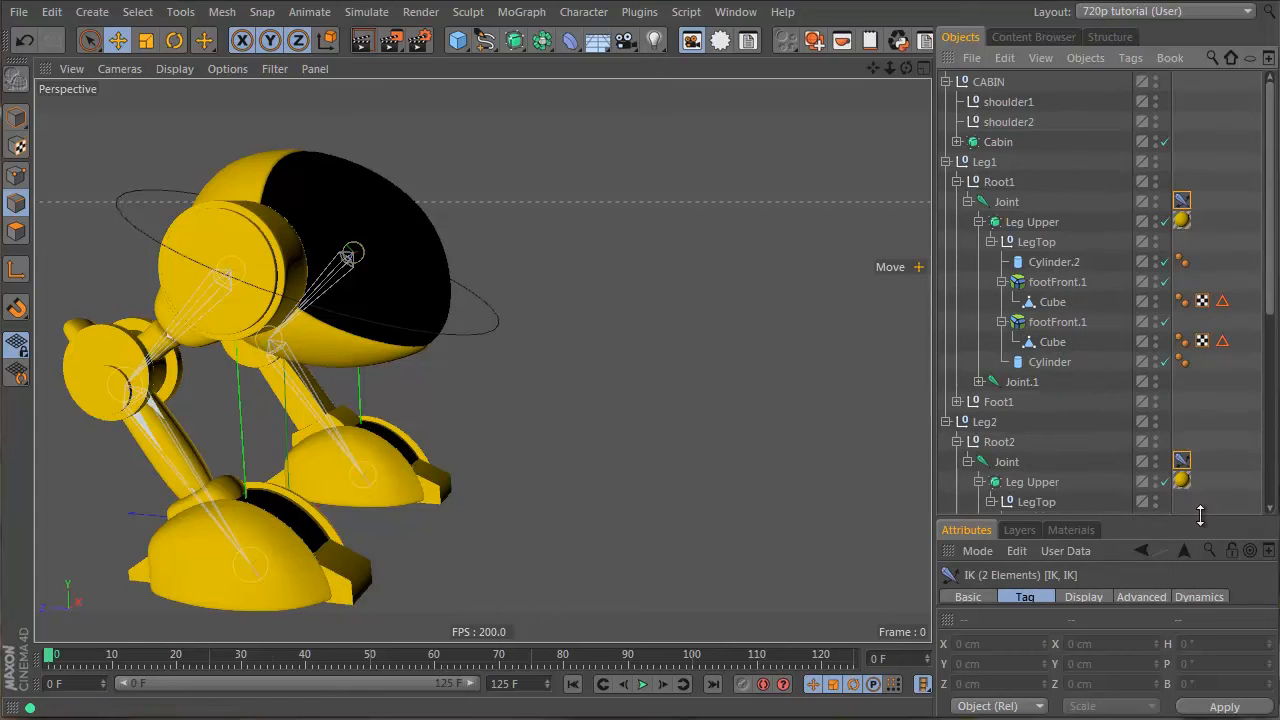
pyautogui.moveTo(1200, 515); pyautogui.dragTo(1200, 240)
pyautogui.click(1162, 544)
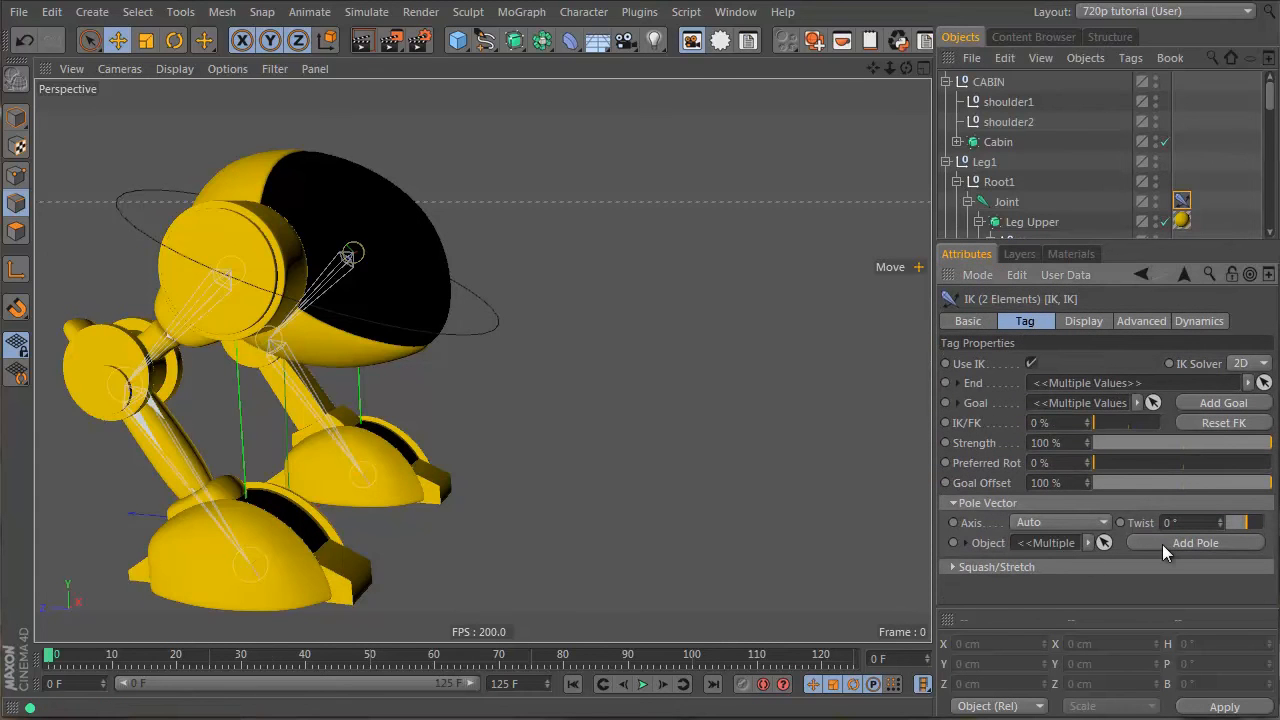
# Step: Try moving only Leg1's Joint.Pole null out behind the cabin
pyautogui.keyDown('alt'); pyautogui.moveTo(277, 420); pyautogui.dragTo(1059, 106); pyautogui.keyUp('alt')
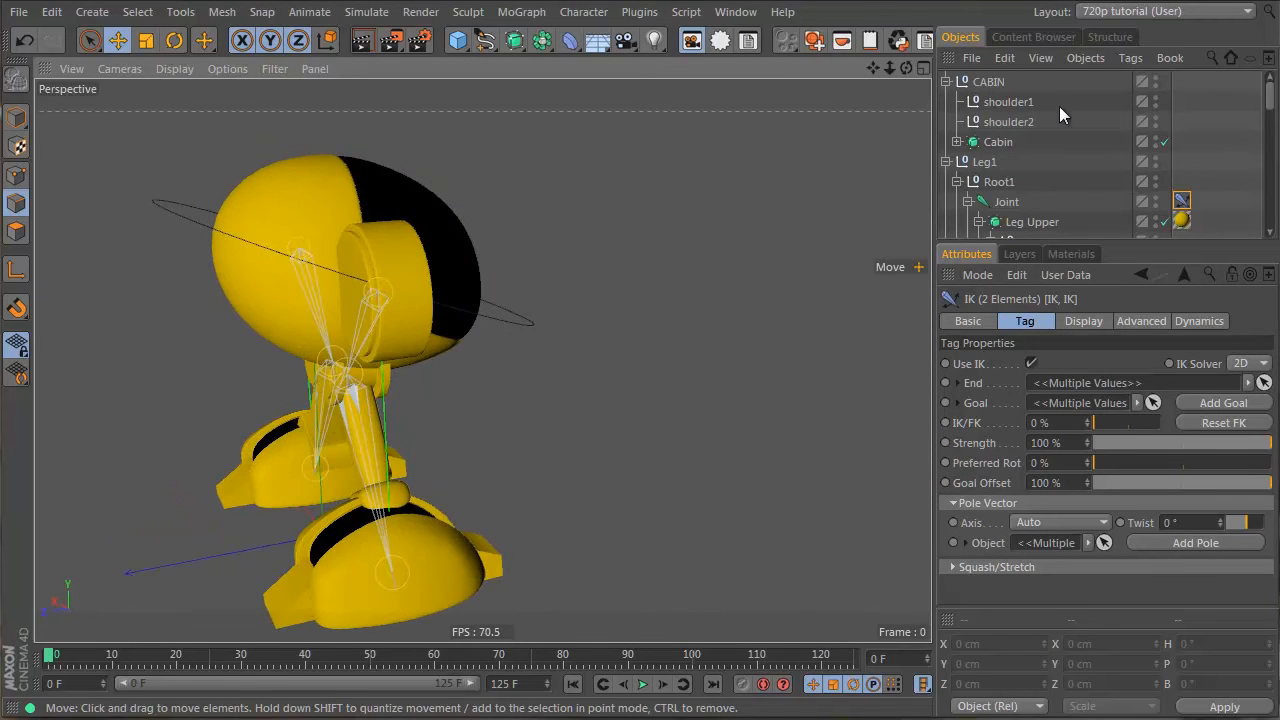
pyautogui.scroll(-3, 1056, 133)
pyautogui.moveTo(1128, 245); pyautogui.dragTo(1128, 388)
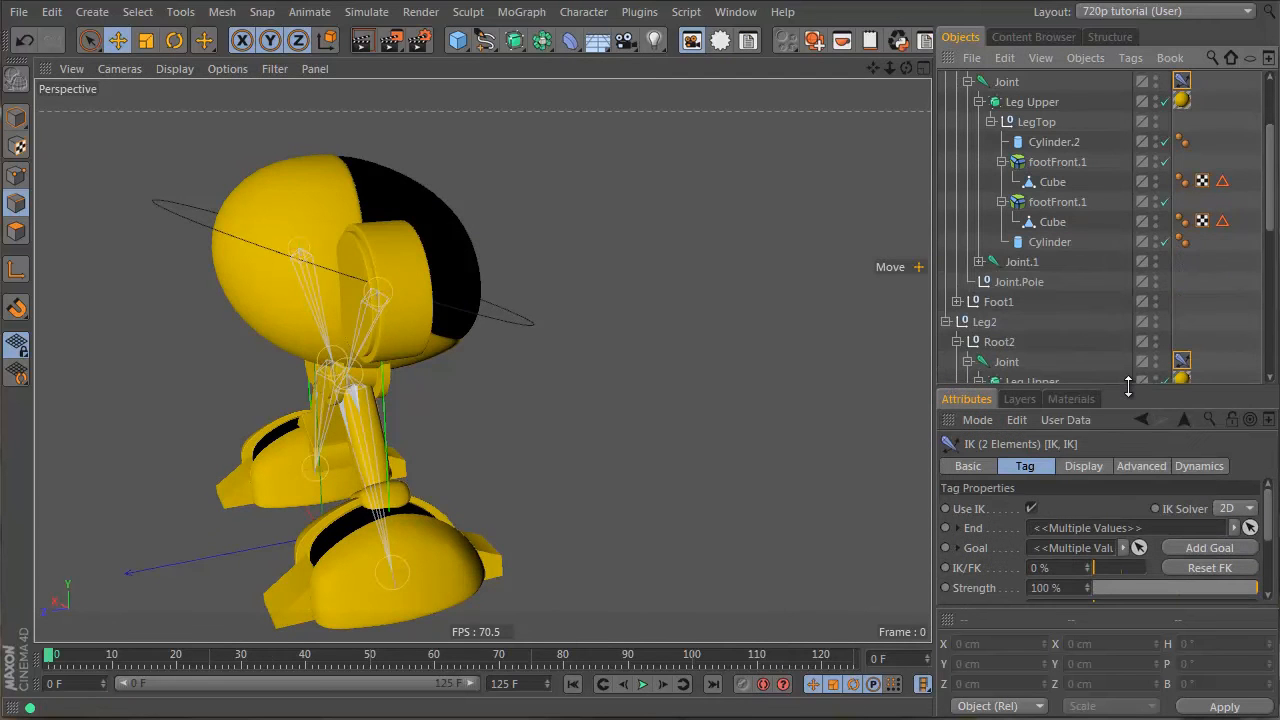
pyautogui.click(1033, 283)
pyautogui.moveTo(272, 300); pyautogui.dragTo(535, 362)
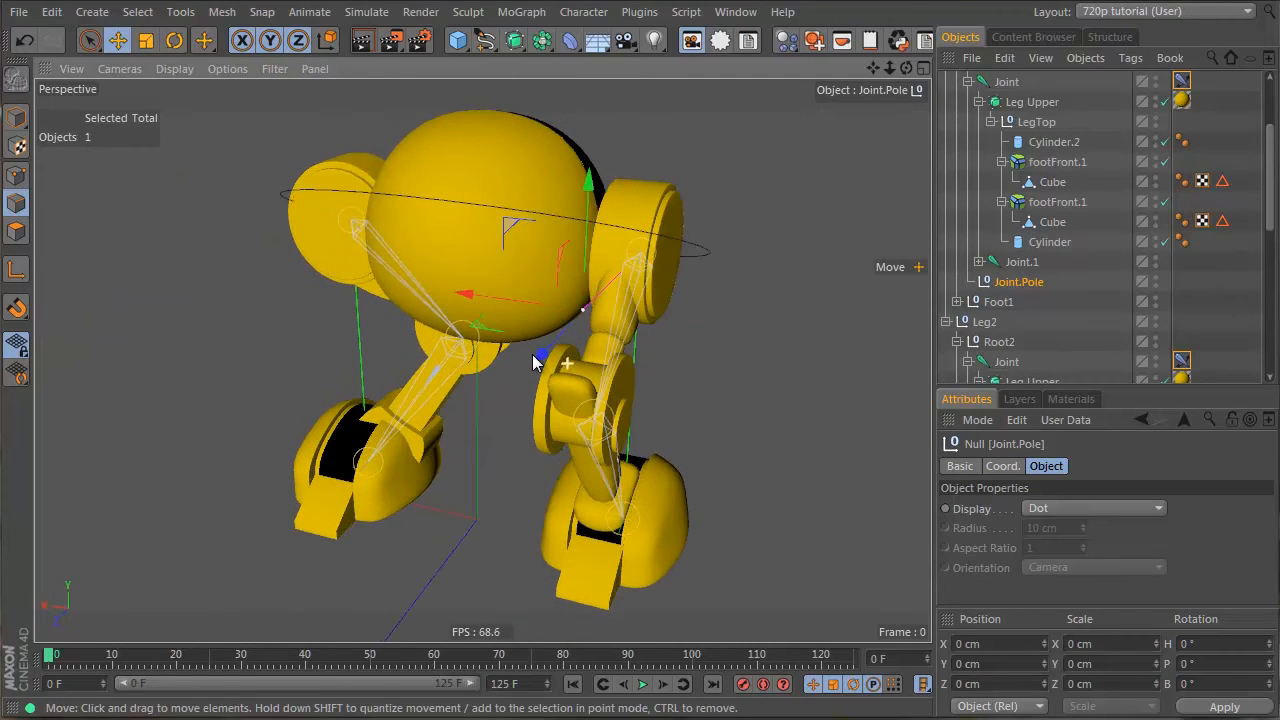
pyautogui.keyDown('alt'); pyautogui.moveTo(663, 383); pyautogui.dragTo(603, 212); pyautogui.keyUp('alt')
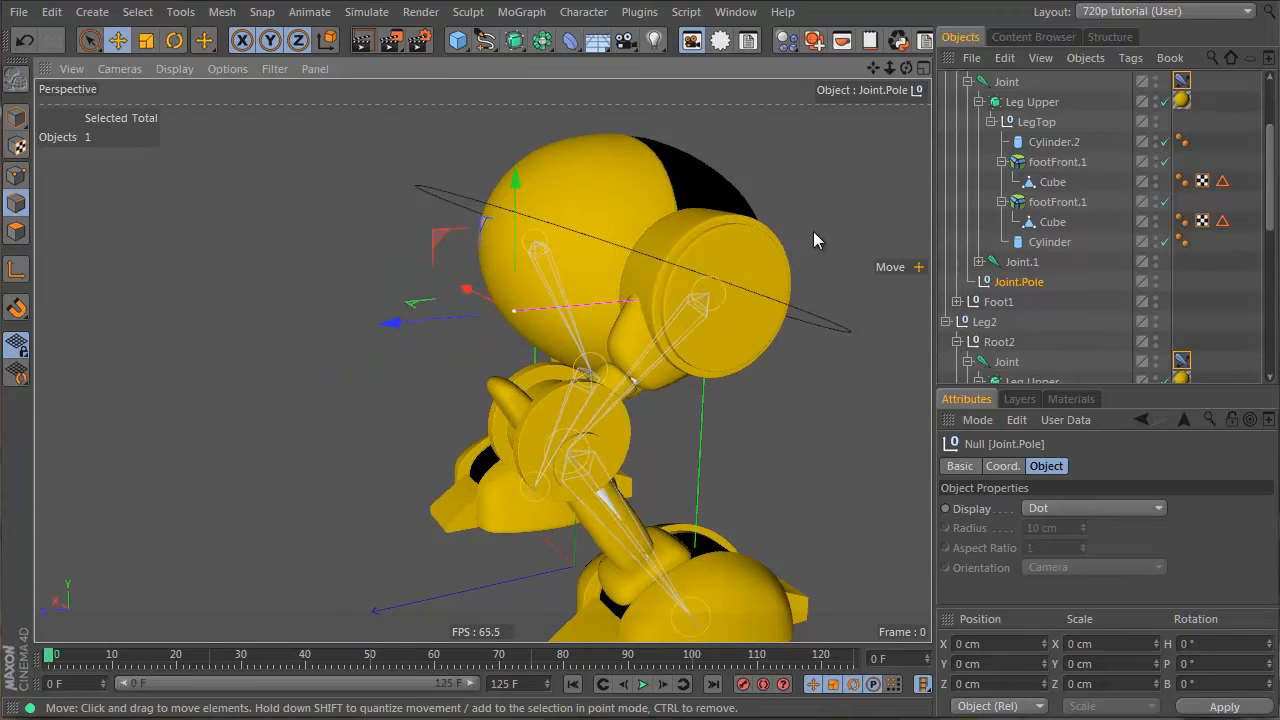
pyautogui.keyDown('alt'); pyautogui.moveTo(813, 231); pyautogui.dragTo(840, 236); pyautogui.keyUp('alt')
# Step: Select the Joint.Pole nulls of both legs and move them together out behind the knees
pyautogui.scroll(-6, 1128, 251)
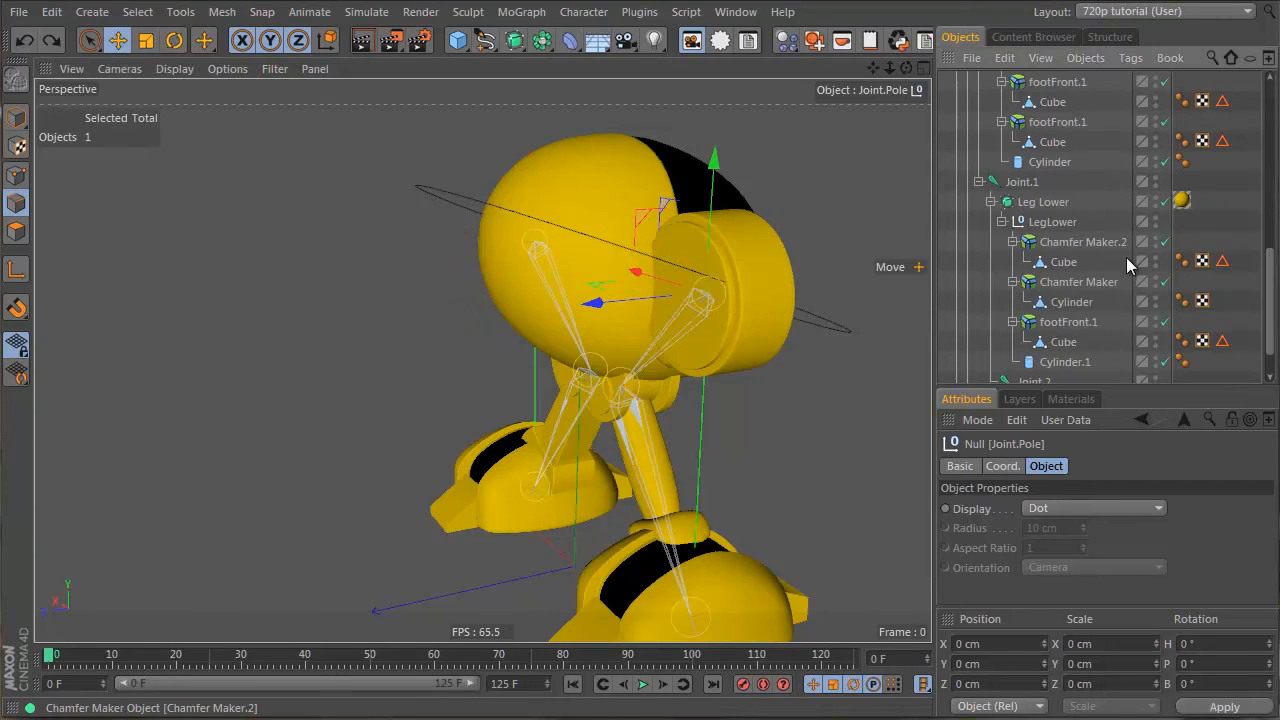
pyautogui.scroll(-2, 1066, 248)
pyautogui.scroll(2, 1080, 298)
pyautogui.scroll(-2, 1080, 310)
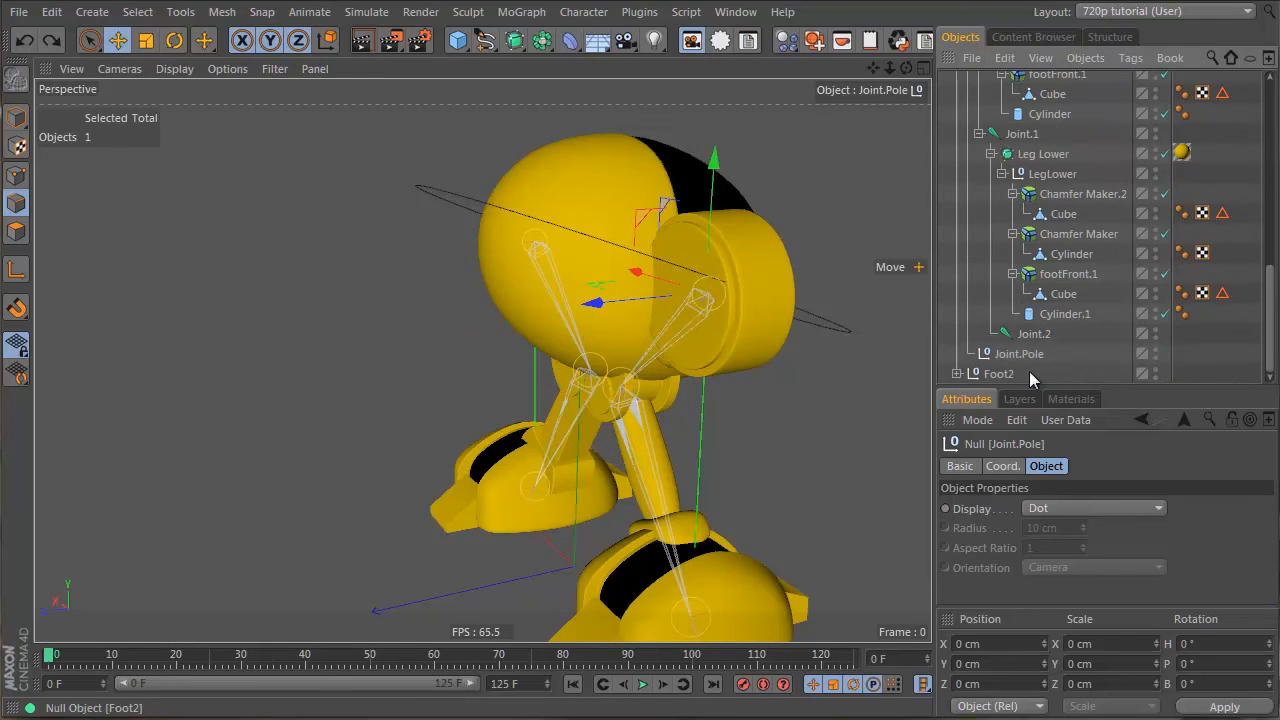
pyautogui.keyDown('ctrl'); pyautogui.click(1020, 354); pyautogui.keyUp('ctrl')
pyautogui.moveTo(476, 254); pyautogui.dragTo(345, 306)
pyautogui.keyDown('alt'); pyautogui.moveTo(485, 409); pyautogui.dragTo(254, 388); pyautogui.keyUp('alt')
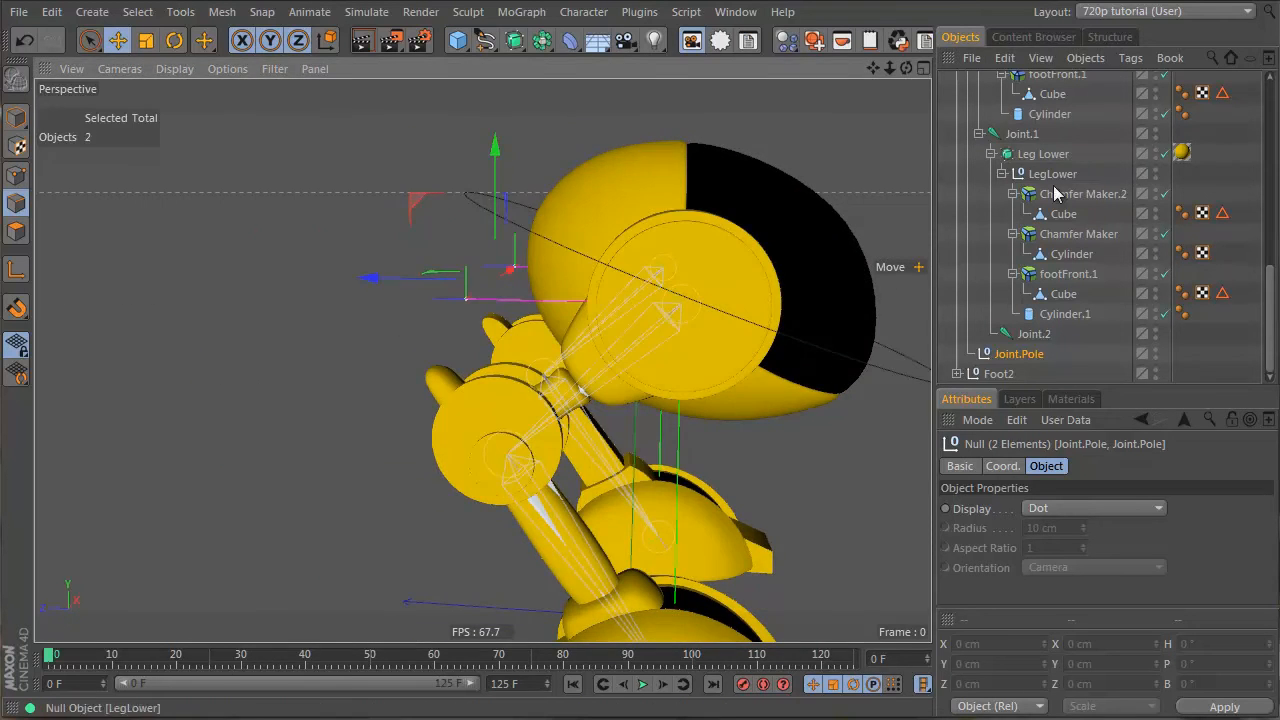
# Step: Parent both Joint.Pole nulls to CABIN and move them further back along their Z axis
pyautogui.scroll(8, 1055, 193)
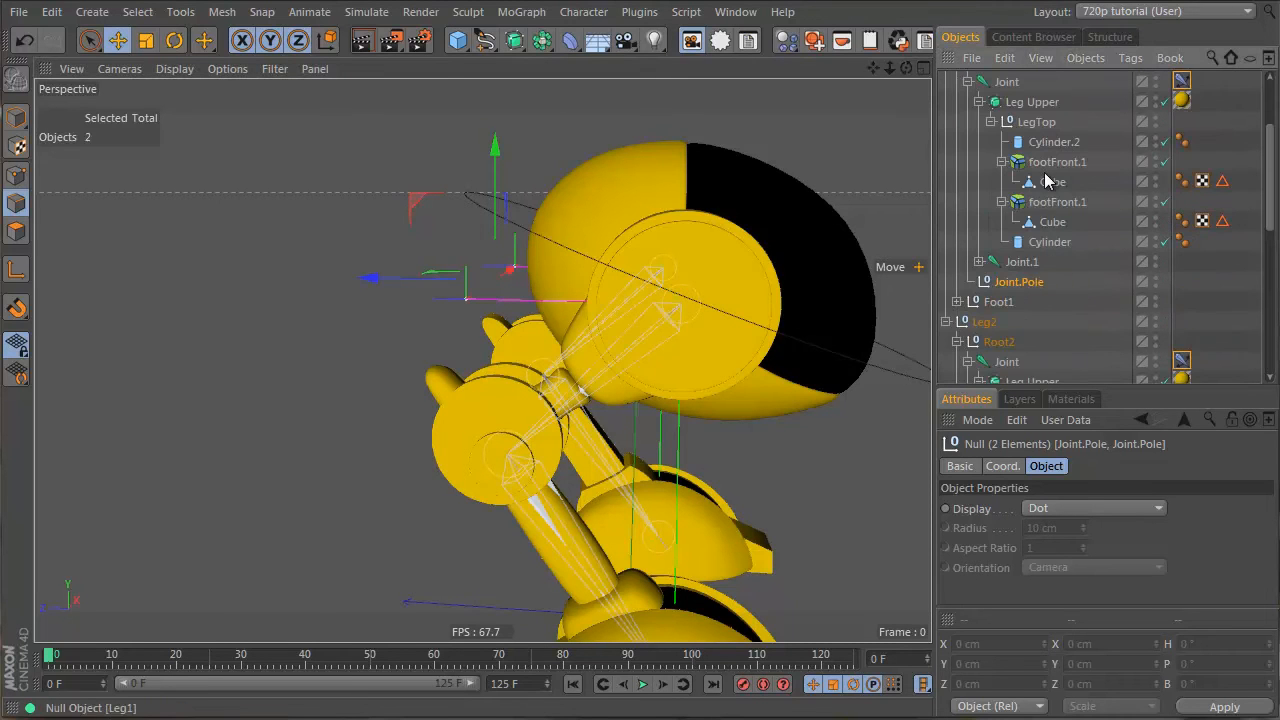
pyautogui.scroll(3, 1050, 88)
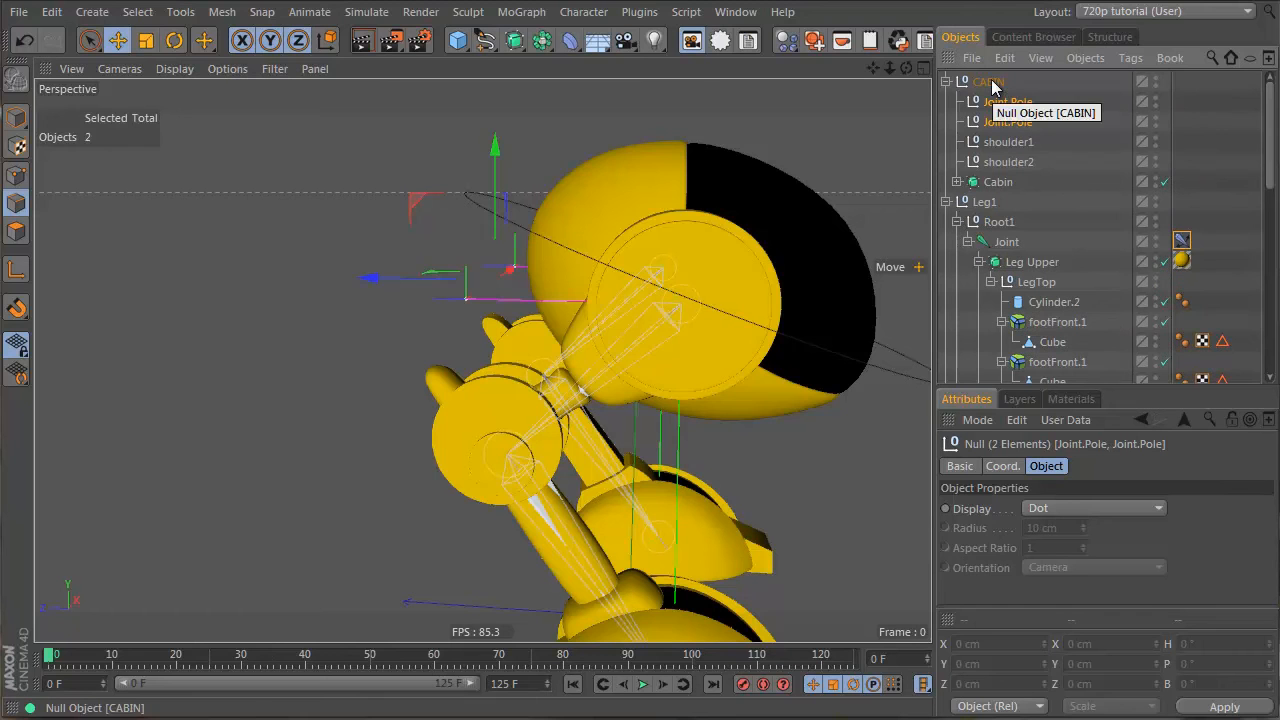
pyautogui.moveTo(376, 272); pyautogui.dragTo(275, 277)
pyautogui.click(1051, 180)
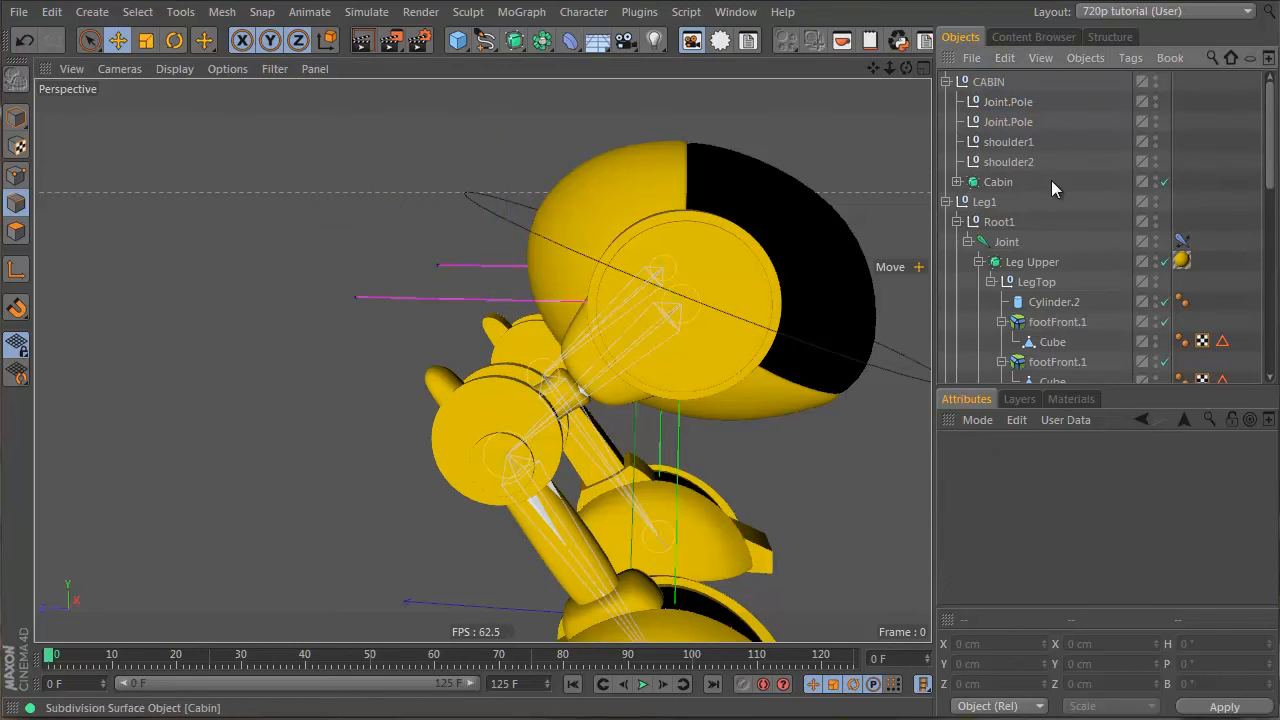
# Step: Collapse the Root1 and Root2 hierarchies and add a Constraint character tag to Root1
pyautogui.click(957, 222)
pyautogui.click(957, 283)
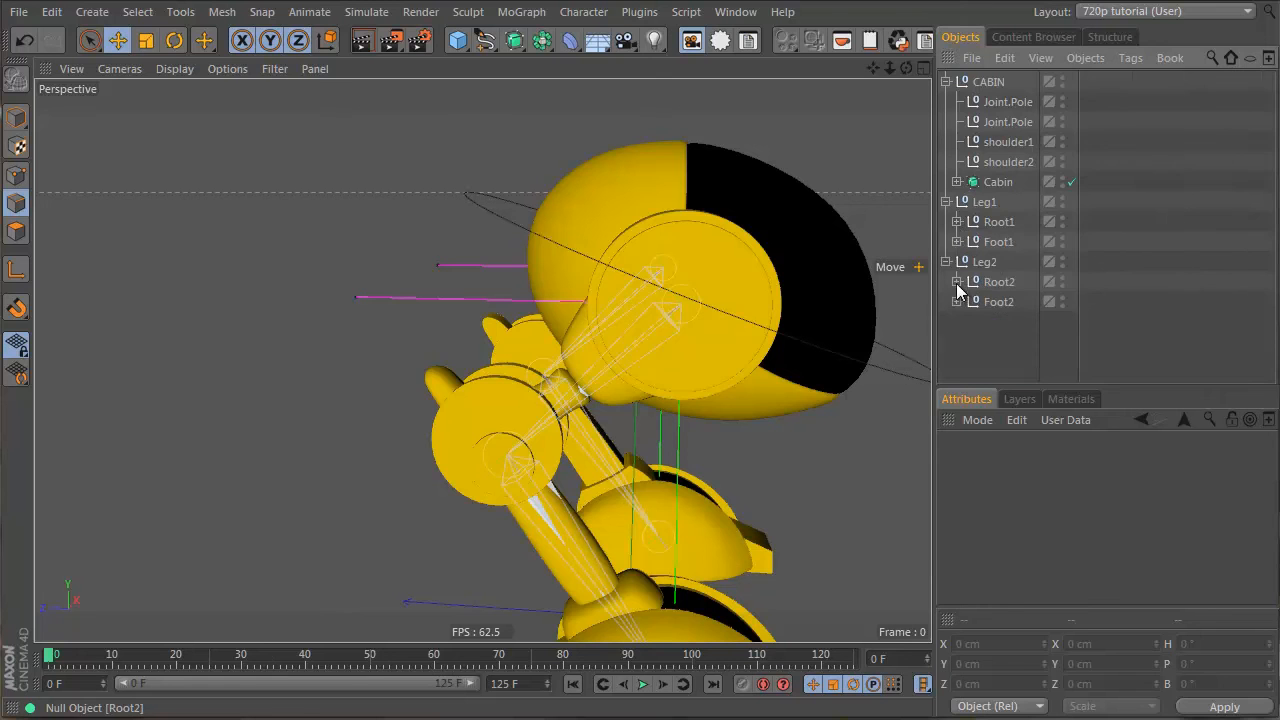
pyautogui.rightClick(985, 222)
pyautogui.moveTo(1092, 104)
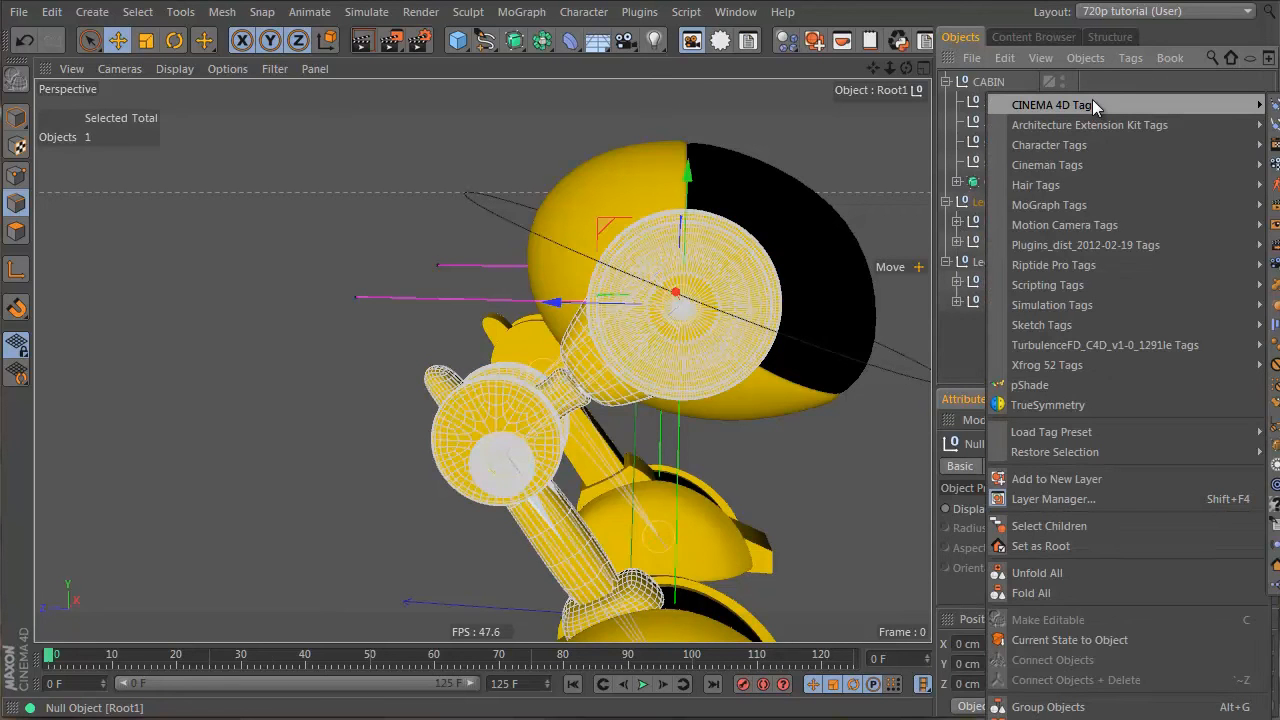
pyautogui.moveTo(1114, 148)
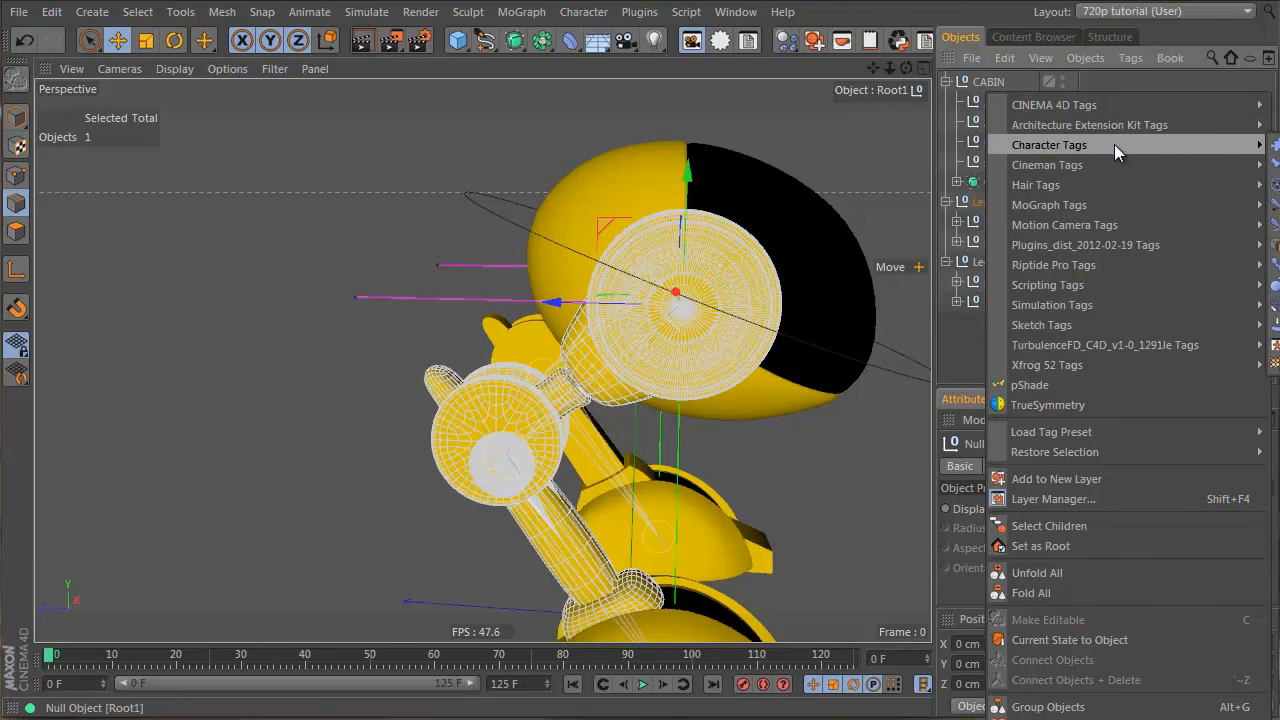
pyautogui.click(1278, 166)
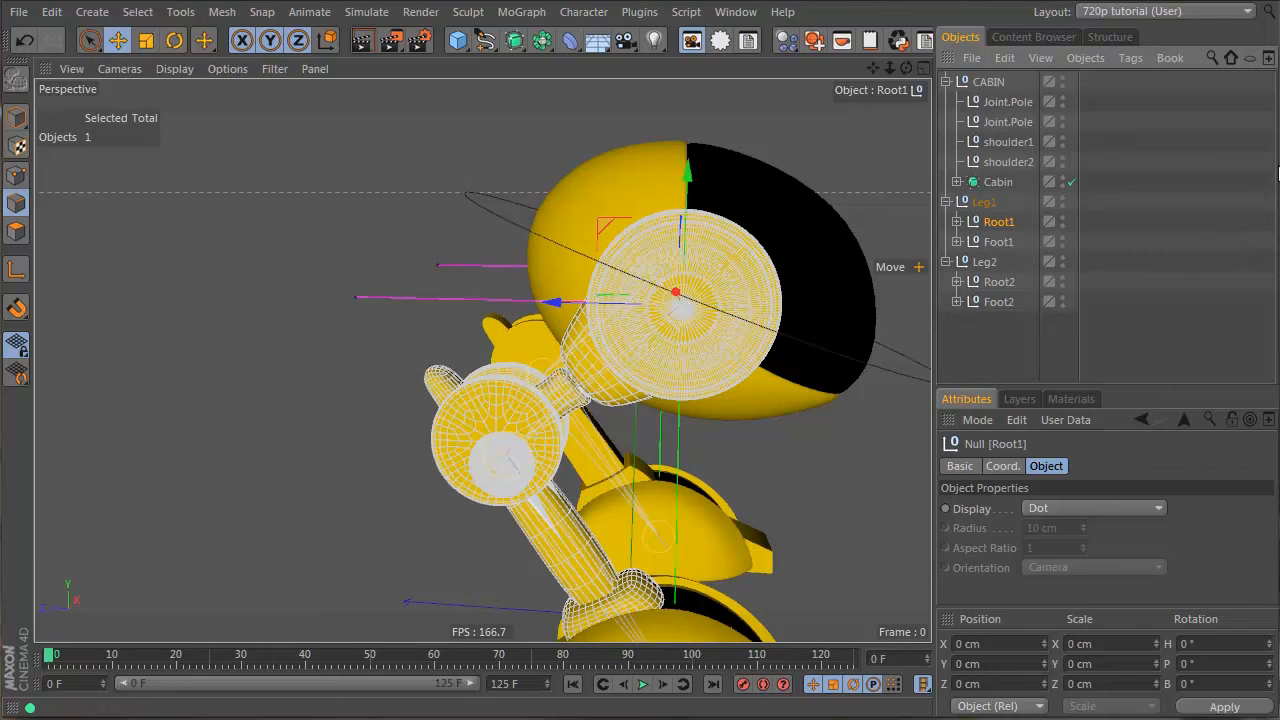
pyautogui.rightClick(1007, 219)
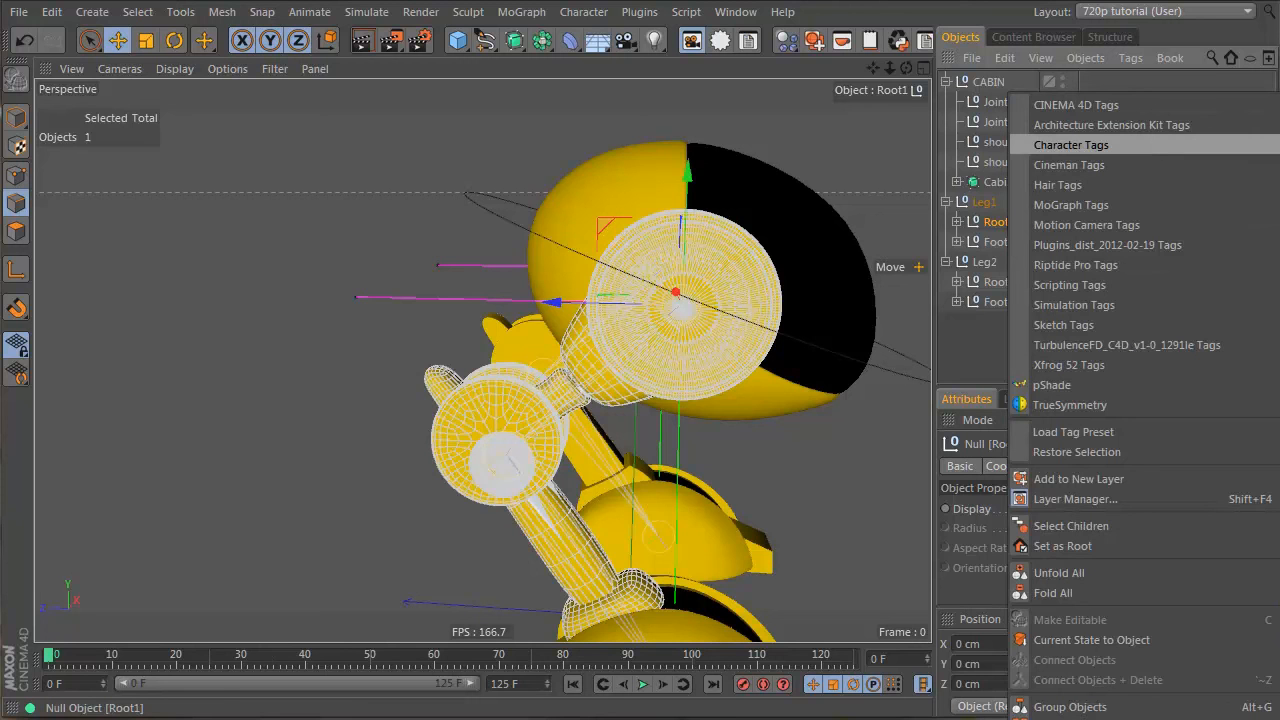
pyautogui.click(1278, 166)
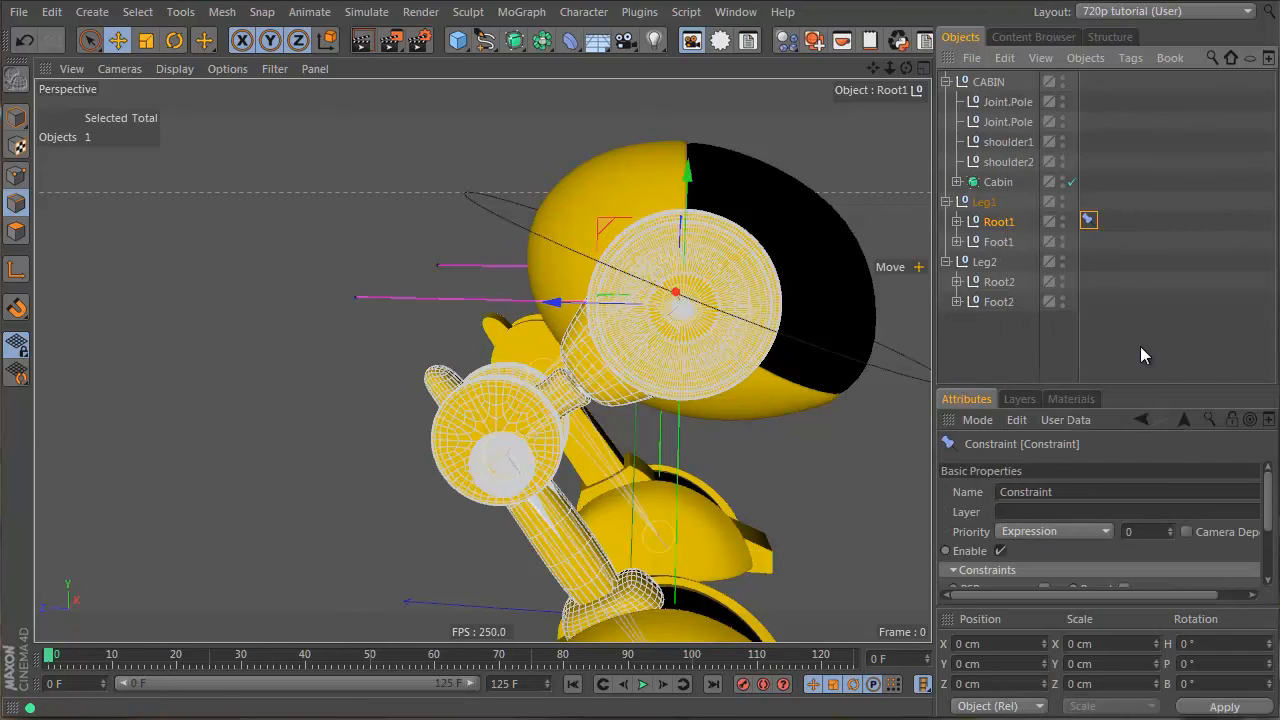
# Step: Enable the PSR constraint on Root1's Constraint tag and assign shoulder1 as its target
pyautogui.scroll(-3, 1205, 575)
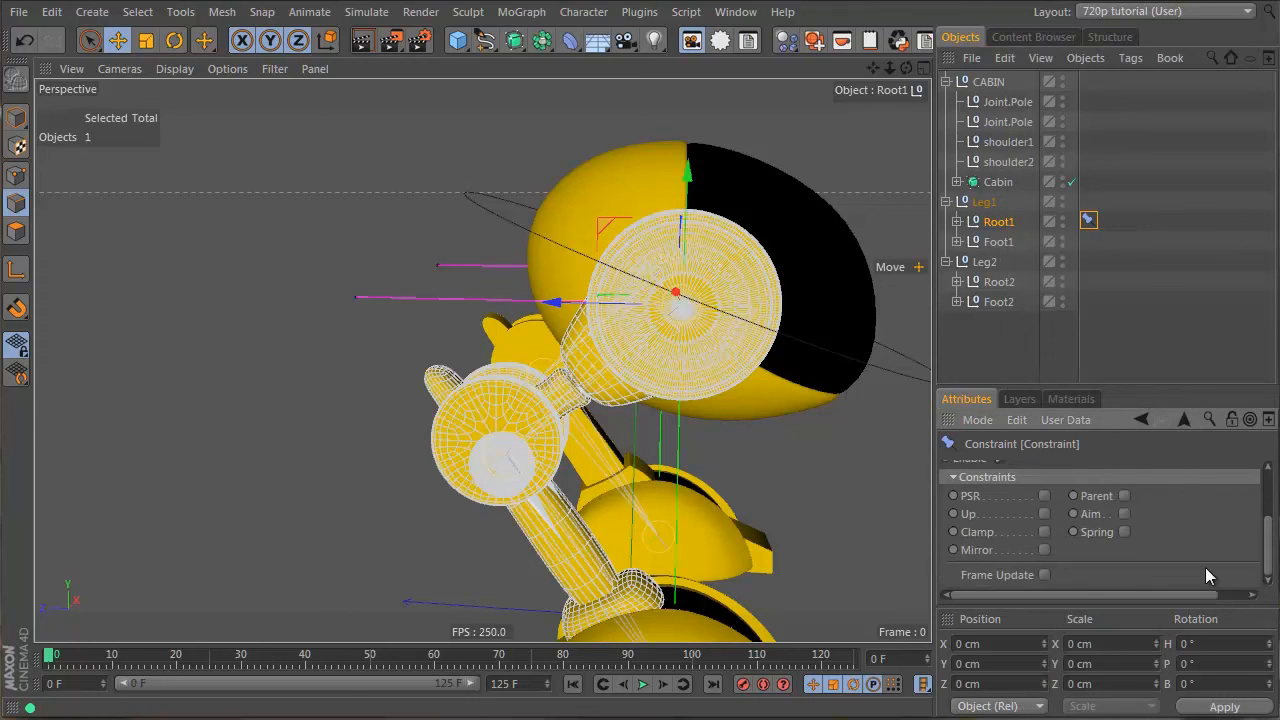
pyautogui.click(1045, 495)
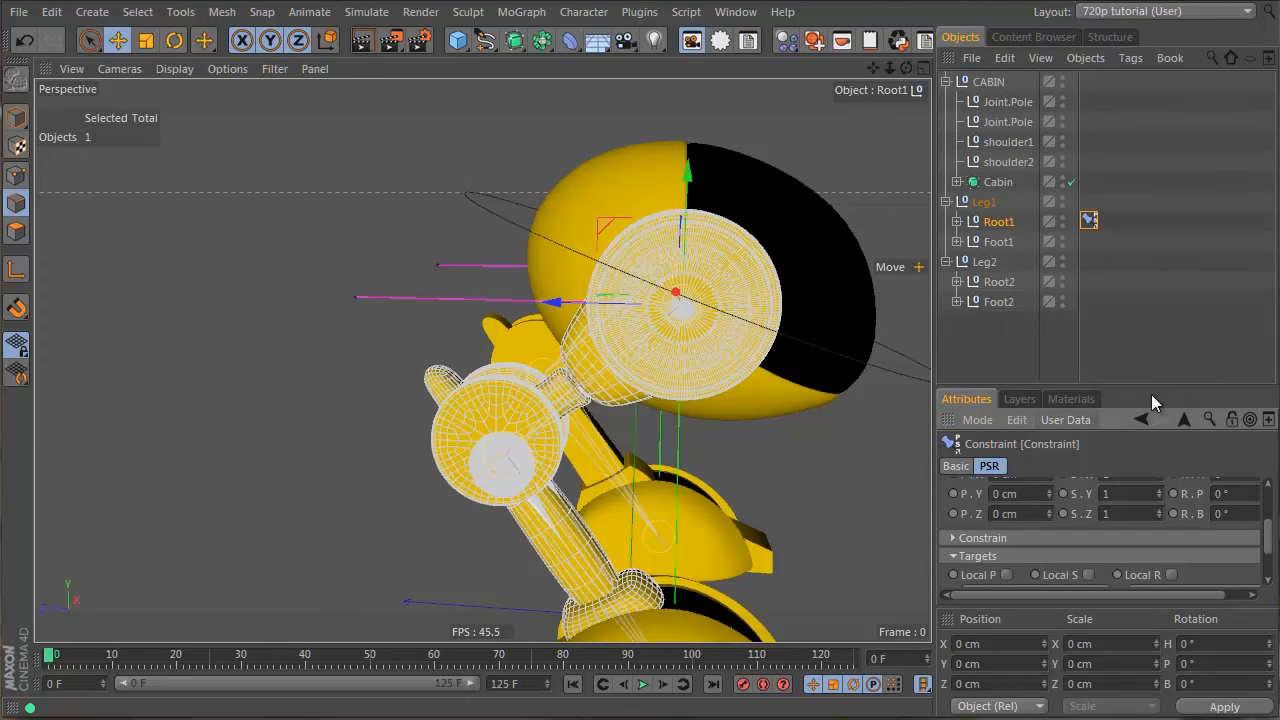
pyautogui.moveTo(1165, 383); pyautogui.dragTo(1166, 225)
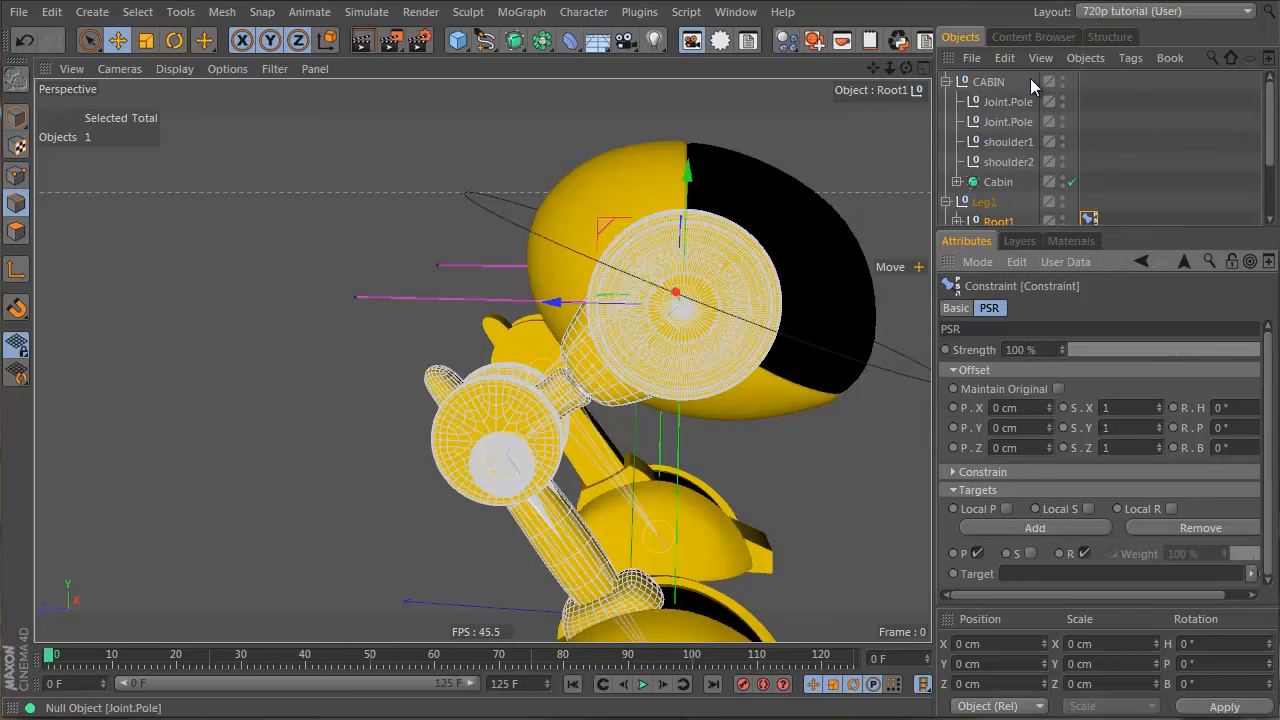
pyautogui.moveTo(1014, 144); pyautogui.dragTo(1068, 578)
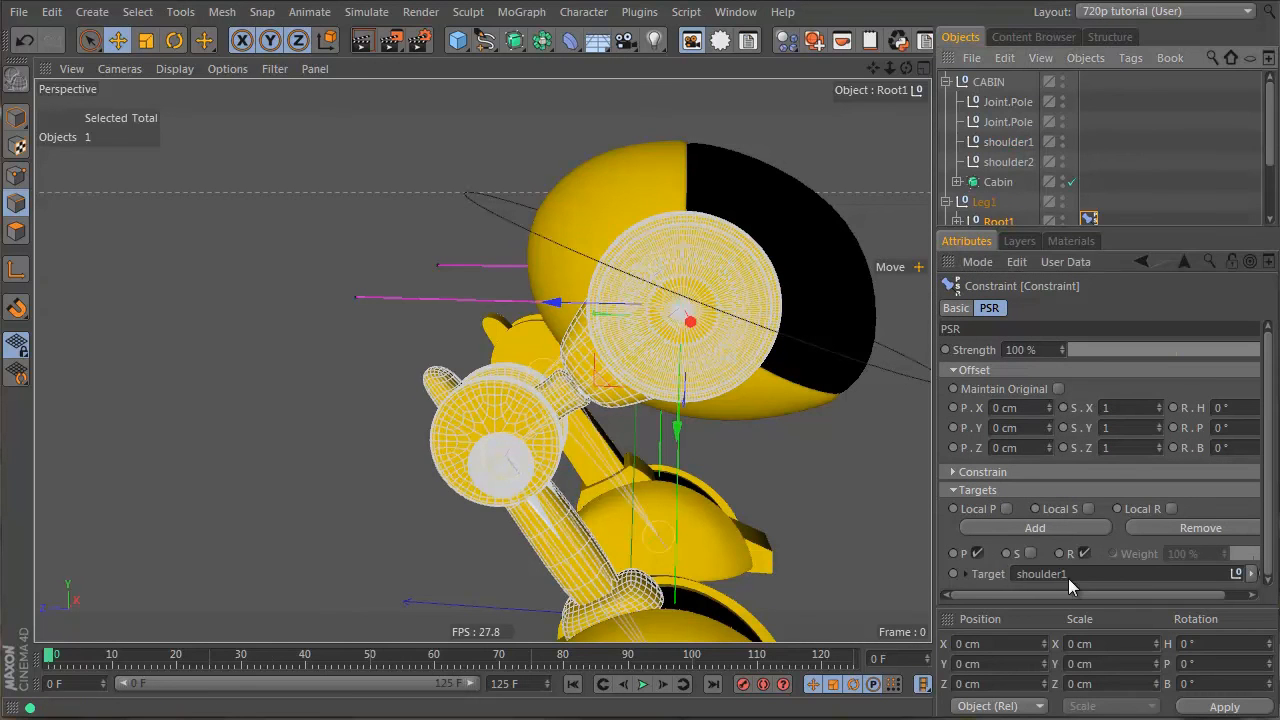
pyautogui.click(1021, 199)
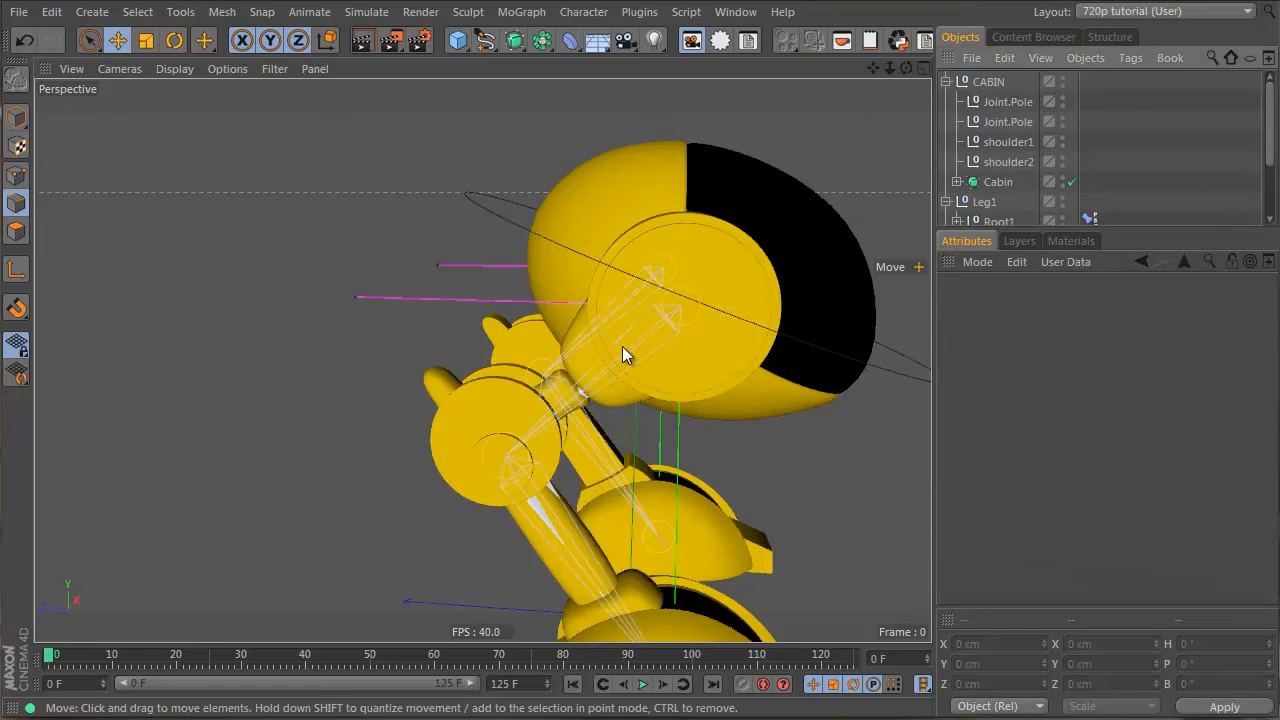
pyautogui.keyDown('alt'); pyautogui.moveTo(624, 345); pyautogui.dragTo(915, 220); pyautogui.keyUp('alt')
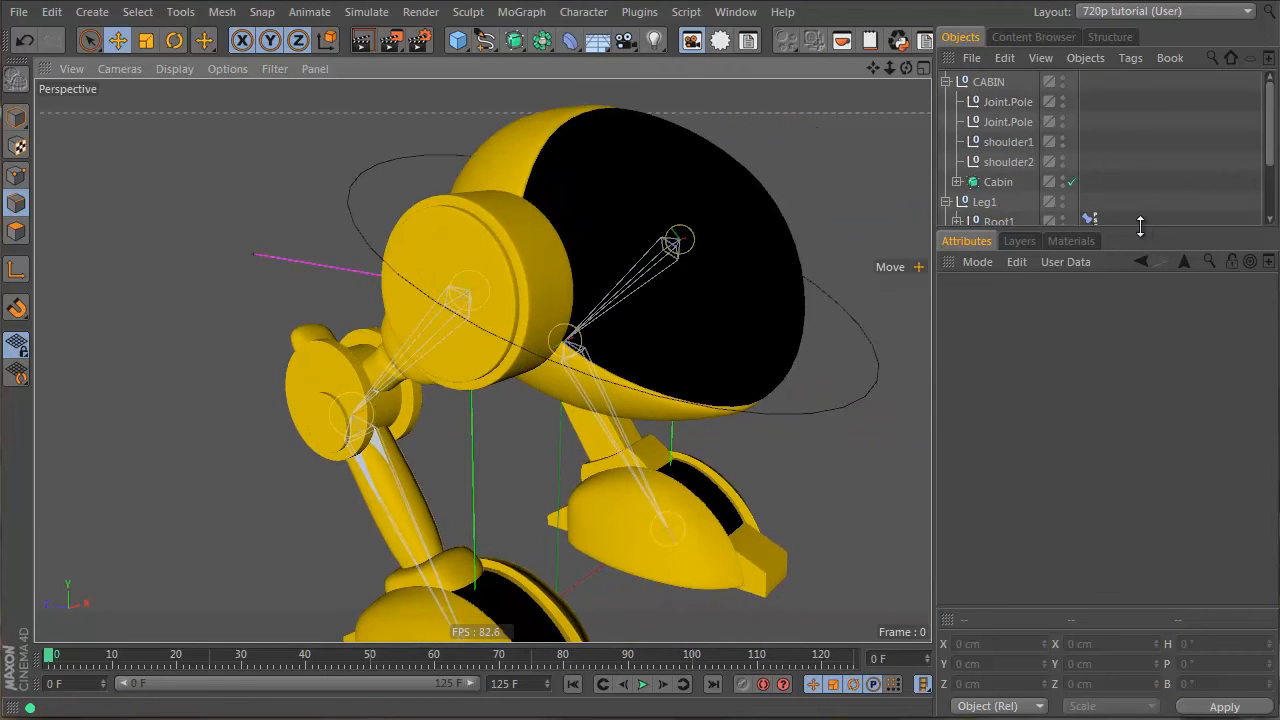
# Step: Add a Constraint character tag to Root2 and enable its PSR constraint
pyautogui.moveTo(1137, 224); pyautogui.dragTo(1137, 365)
pyautogui.rightClick(1022, 281)
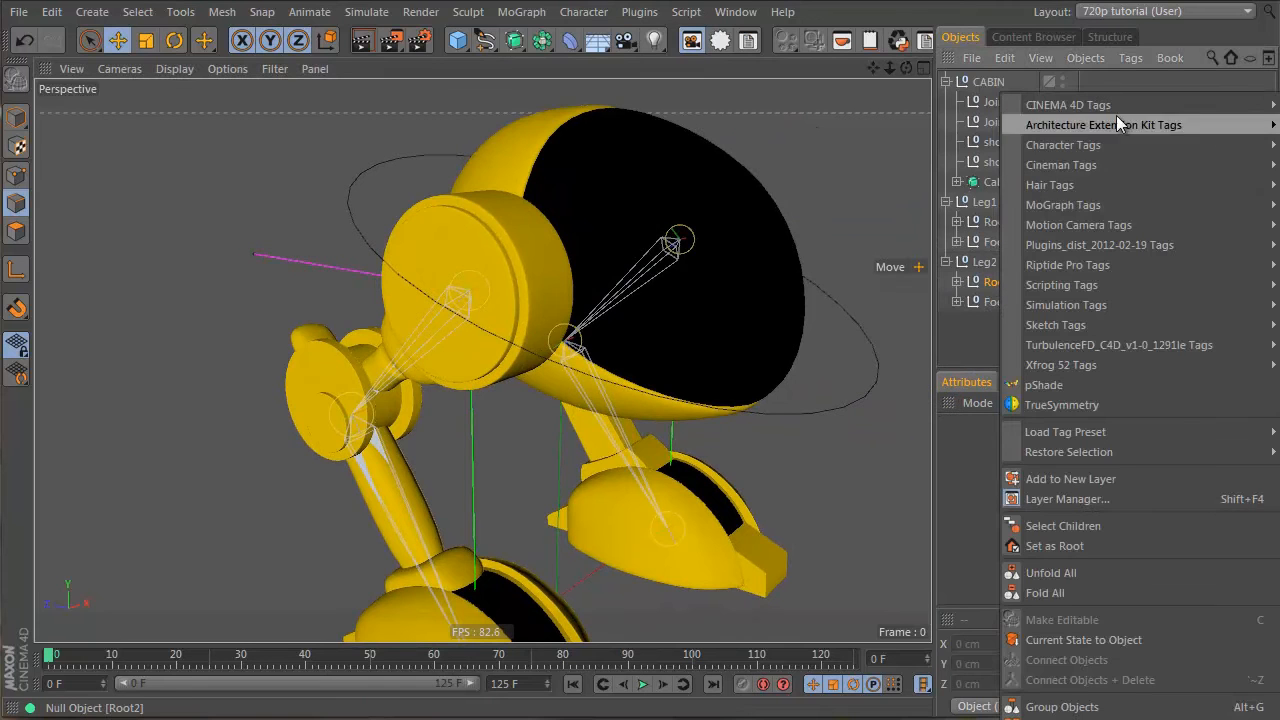
pyautogui.click(1279, 165)
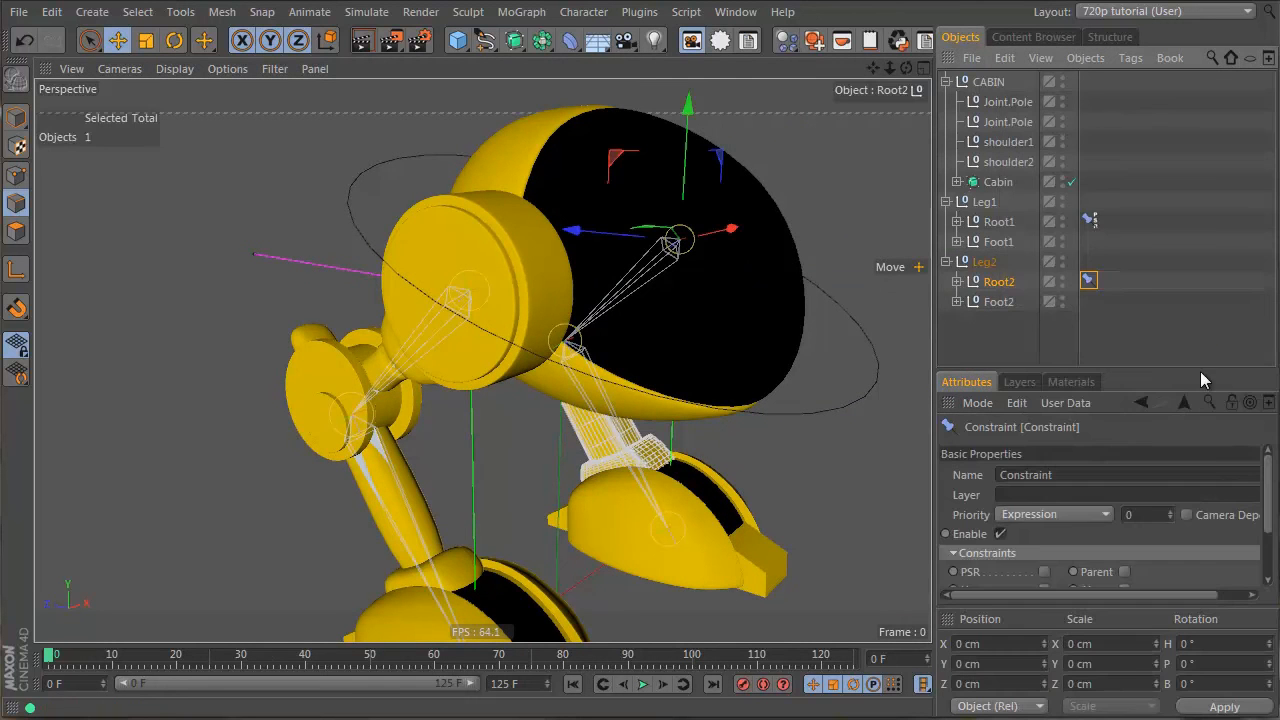
pyautogui.moveTo(1195, 367); pyautogui.dragTo(1200, 272)
pyautogui.click(1044, 477)
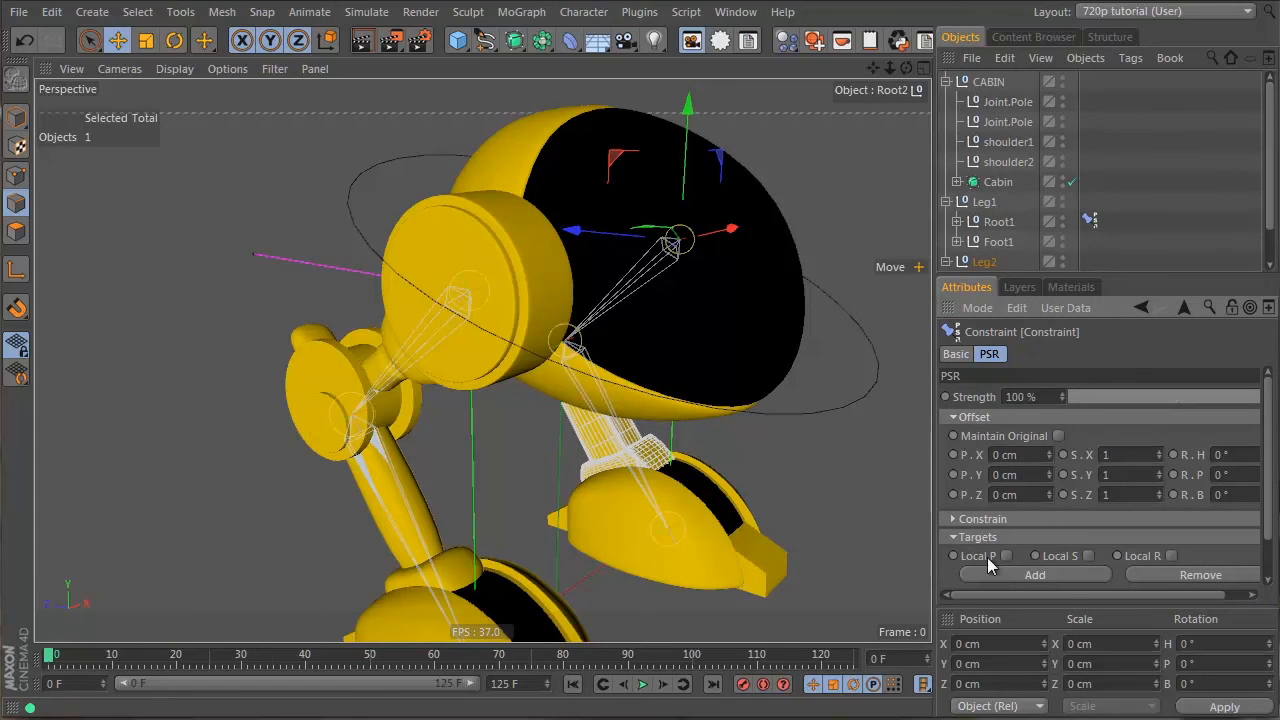
pyautogui.moveTo(1164, 276); pyautogui.dragTo(1168, 234)
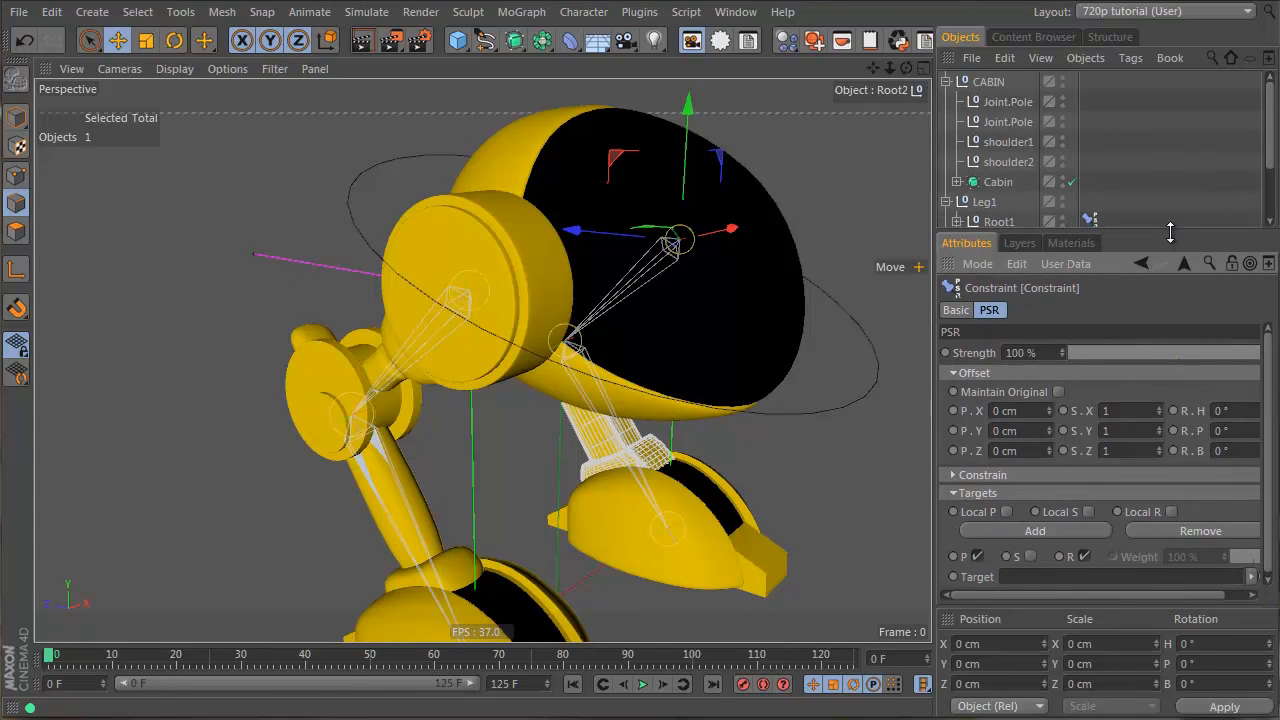
# Step: Assign shoulder2 as the target of Root2's PSR constraint and clear the selection
pyautogui.moveTo(1010, 162); pyautogui.dragTo(1071, 577)
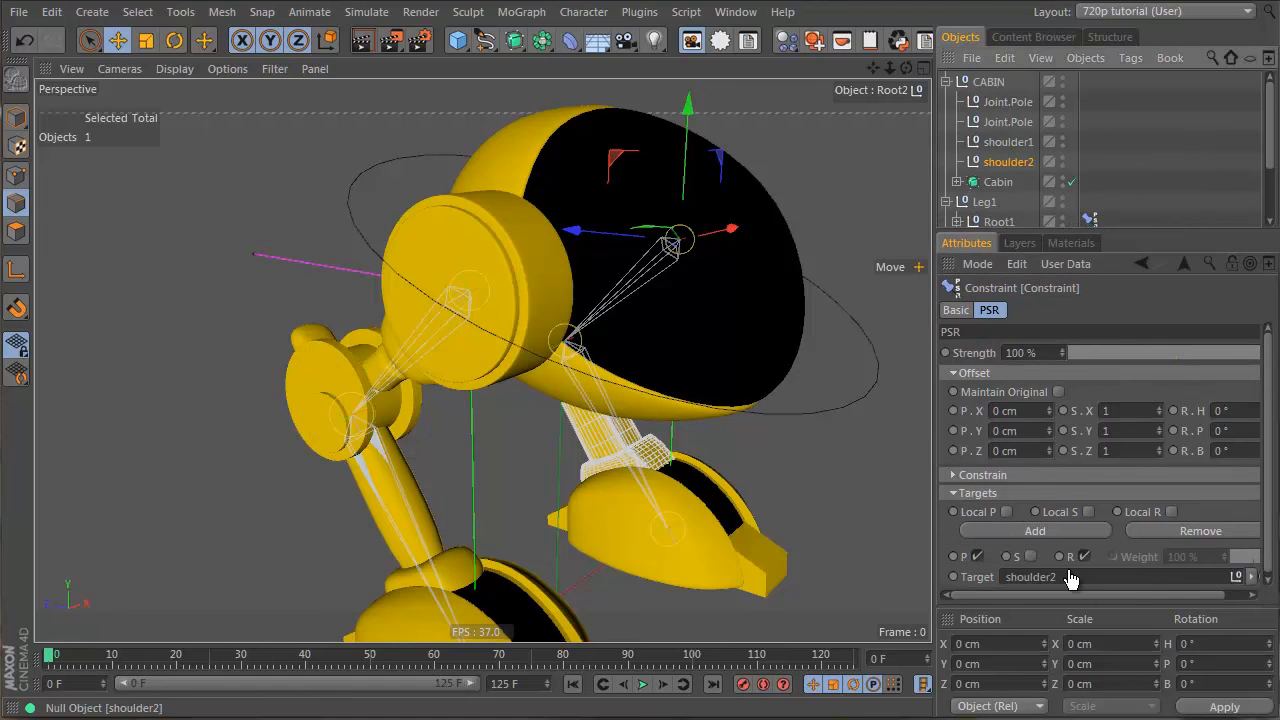
pyautogui.keyDown('alt'); pyautogui.moveTo(462, 335); pyautogui.dragTo(739, 284); pyautogui.keyUp('alt')
pyautogui.click(941, 125)
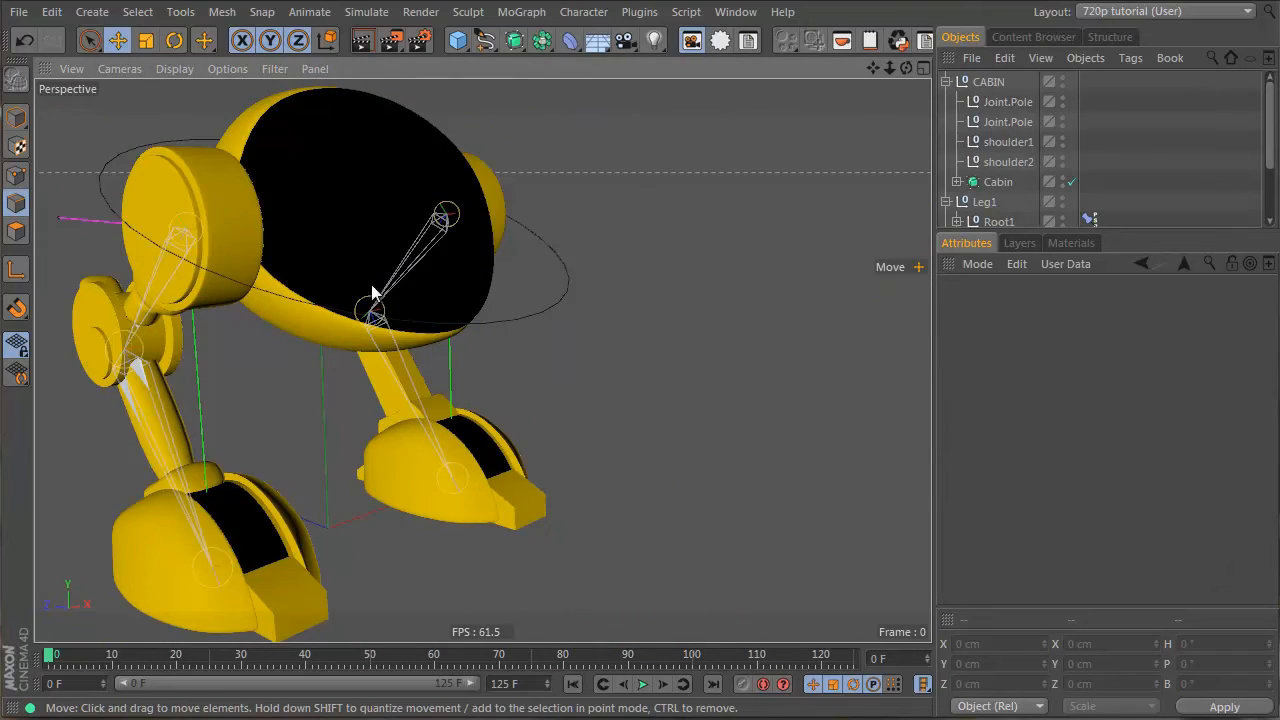
# Step: Try moving and rotating the CABIN null to test the leg rig, and undo the test changes
pyautogui.click(995, 78)
pyautogui.click(414, 199)
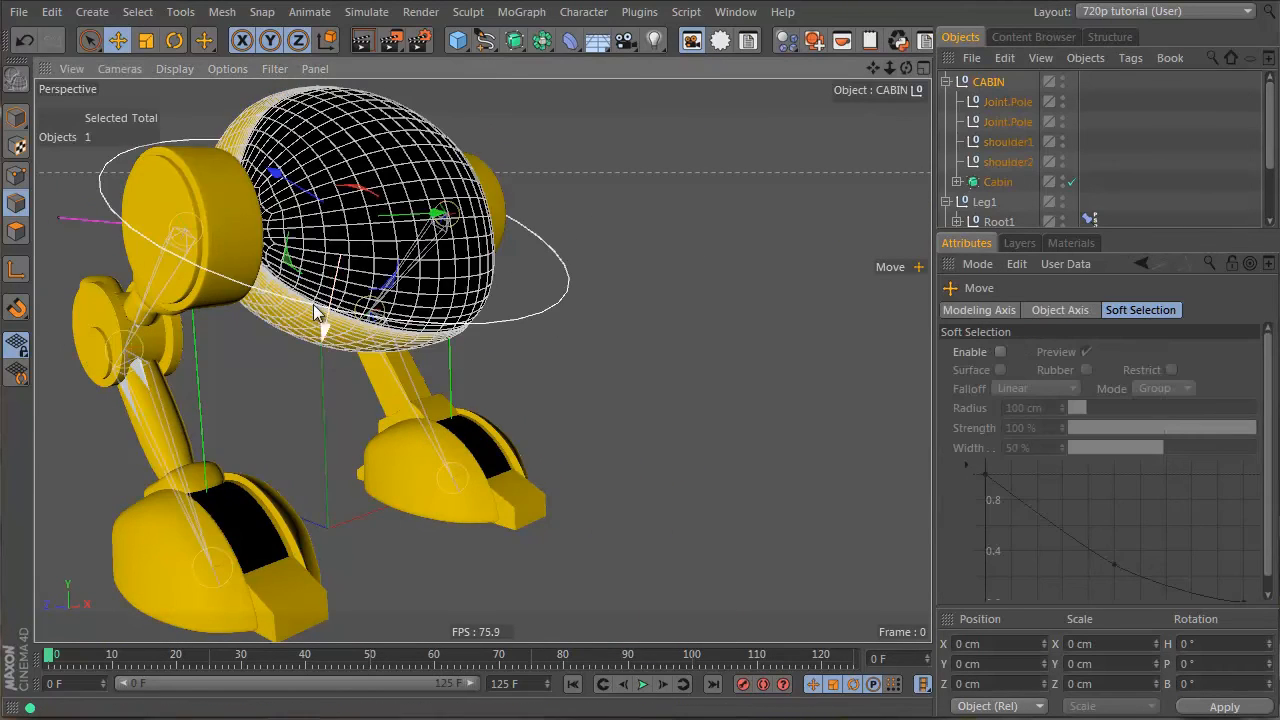
pyautogui.keyDown('alt'); pyautogui.moveTo(317, 308); pyautogui.dragTo(514, 247); pyautogui.keyUp('alt')
pyautogui.hotkey('ctrl', 'z')
pyautogui.hotkey('ctrl', 'z')
pyautogui.press('r')
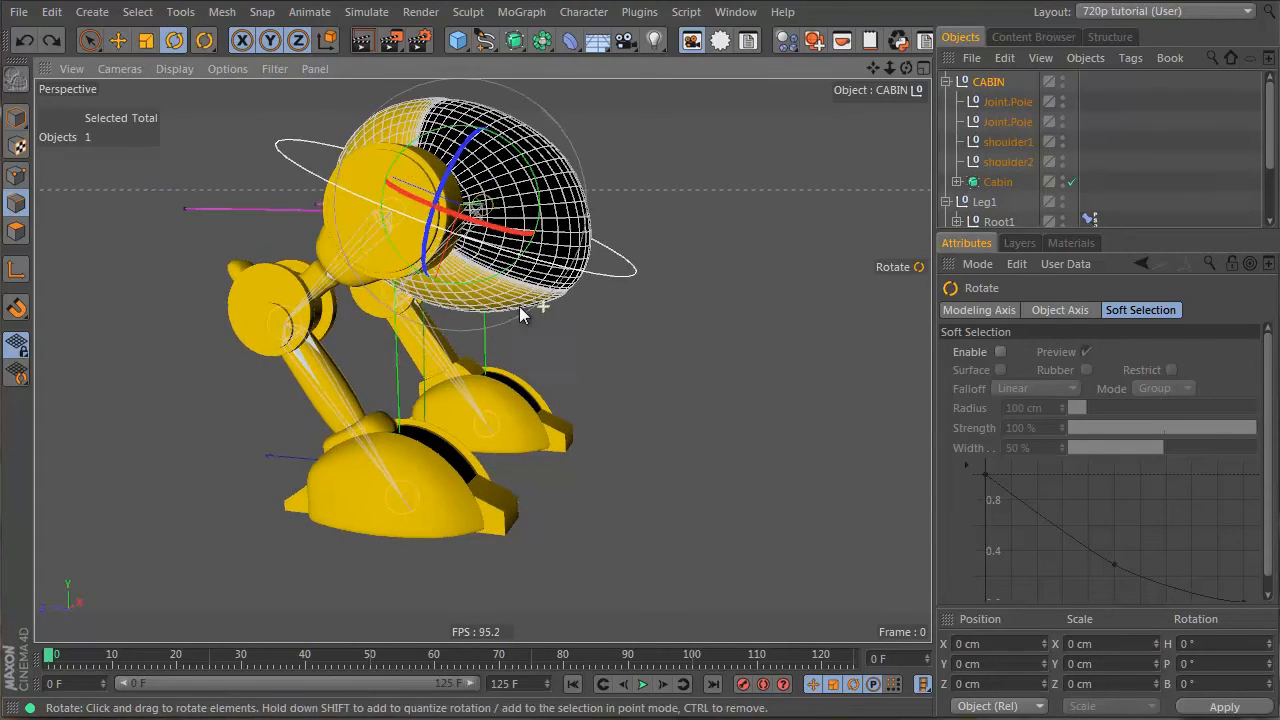
pyautogui.keyDown('alt'); pyautogui.moveTo(523, 314); pyautogui.dragTo(450, 298); pyautogui.keyUp('alt')
pyautogui.moveTo(445, 185); pyautogui.dragTo(662, 278)
pyautogui.hotkey('ctrl', 'z')
pyautogui.click(1150, 150)
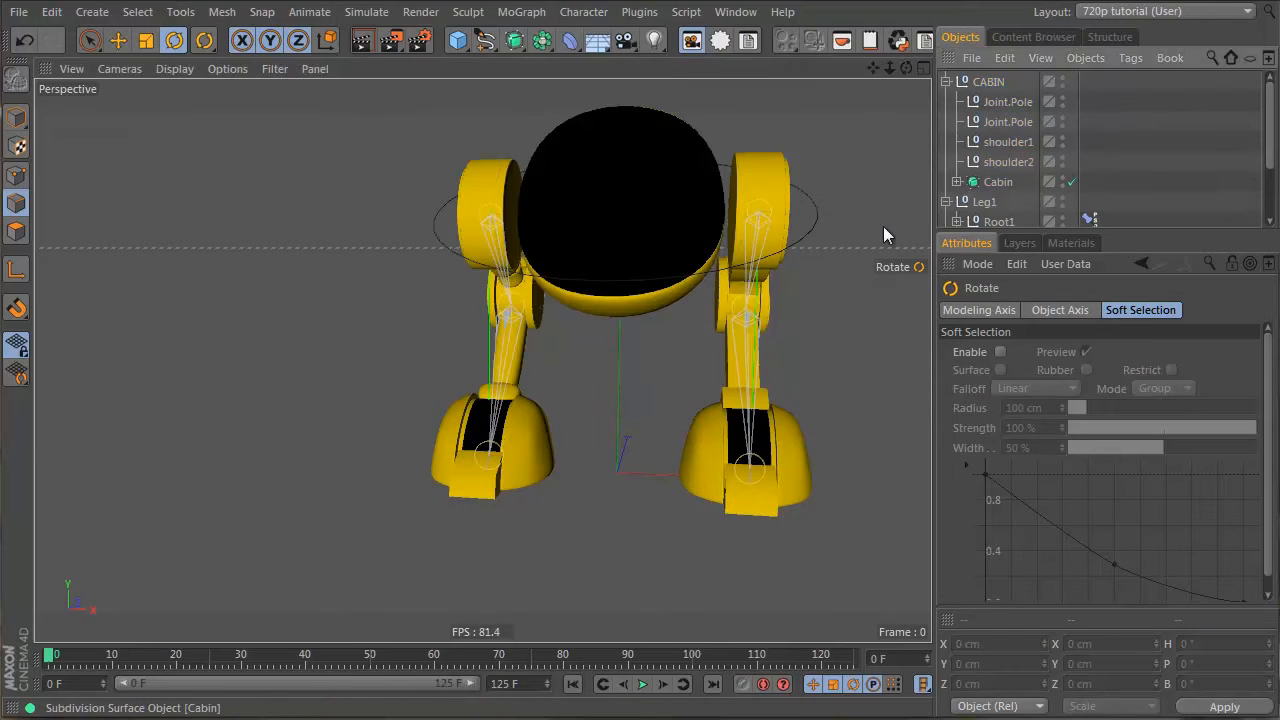
# Step: Render the walker from an angled side view to check the model, and close the render window
pyautogui.keyDown('alt'); pyautogui.moveTo(883, 226); pyautogui.dragTo(773, 382); pyautogui.keyUp('alt')
pyautogui.click(333, 408)
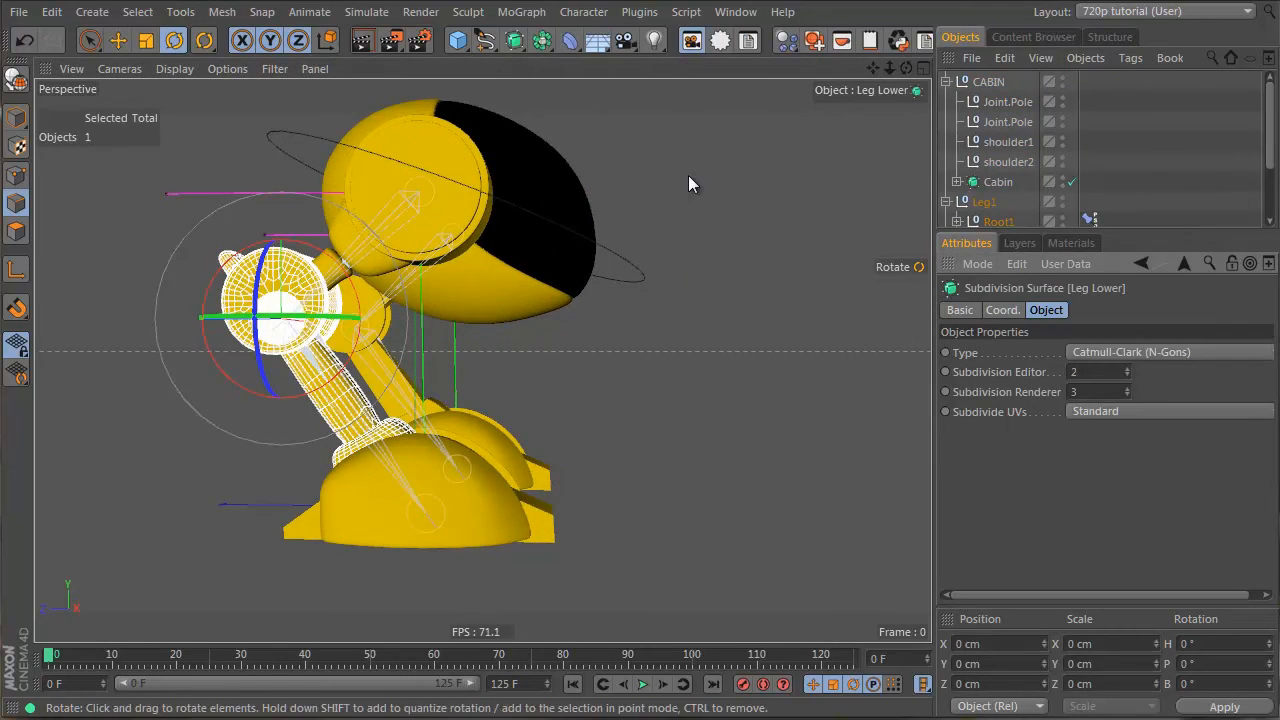
pyautogui.keyDown('alt'); pyautogui.moveTo(688, 183); pyautogui.dragTo(480, 175); pyautogui.keyUp('alt')
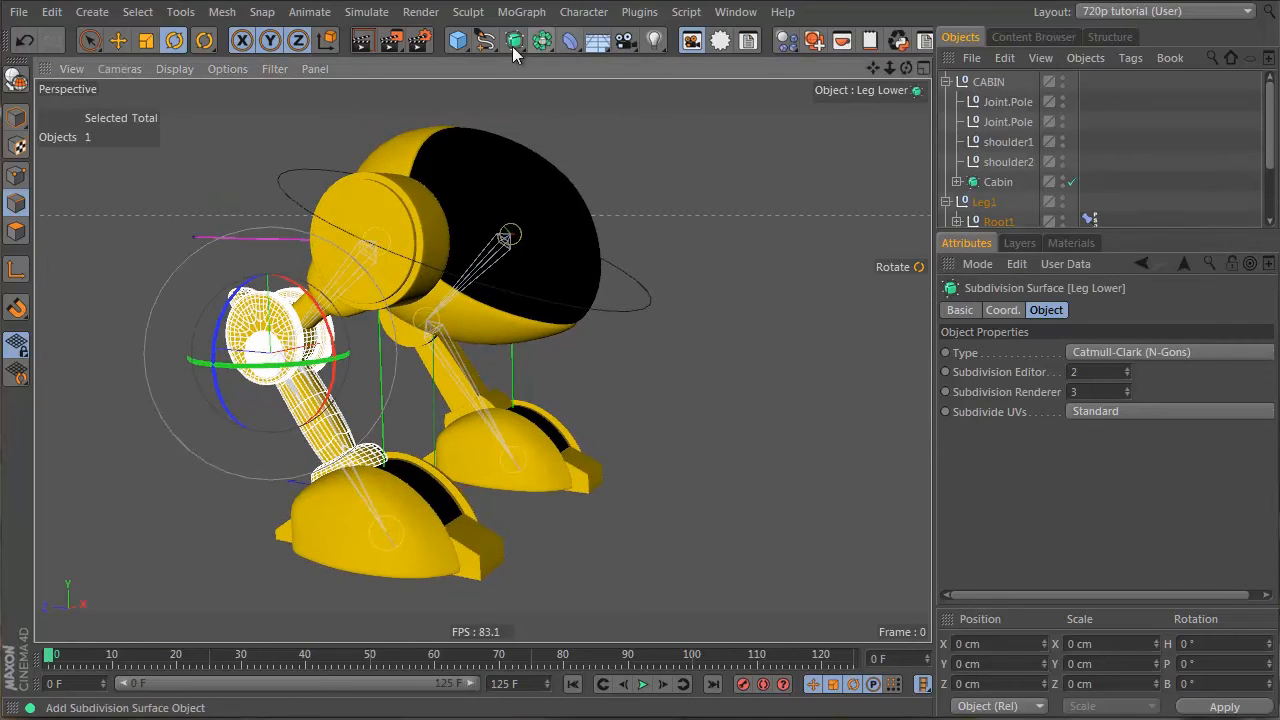
pyautogui.click(396, 40)
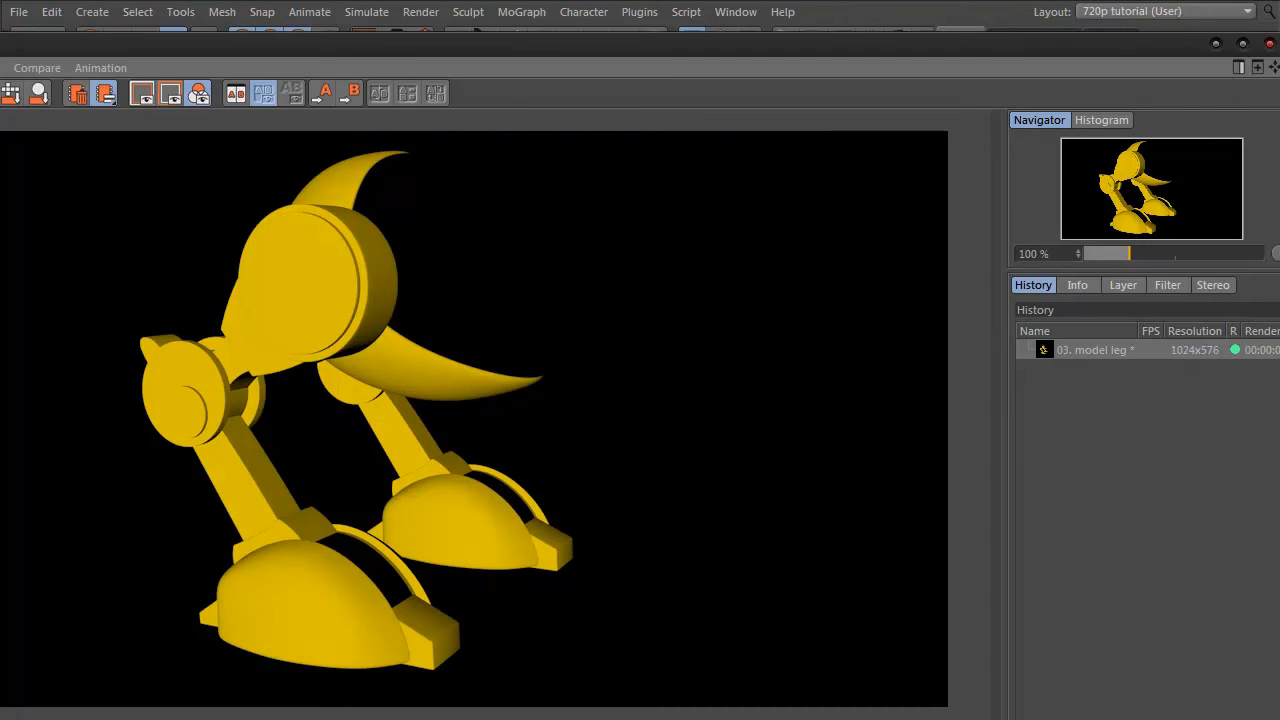
pyautogui.click(1270, 43)
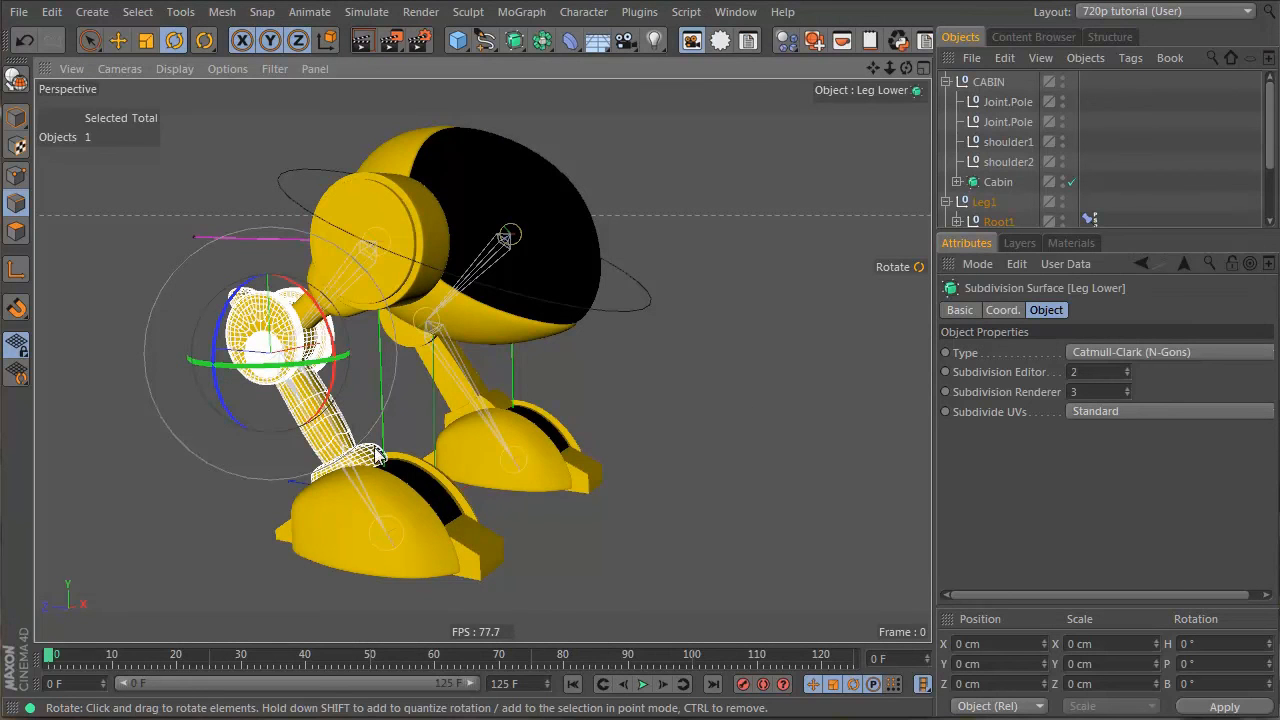
# Step: Select the footFront.1 chamfer object of the lower leg and reveal it in an enlarged object list
pyautogui.press('Return')
pyautogui.press('e')
pyautogui.click(312, 433)
pyautogui.click(312, 433)
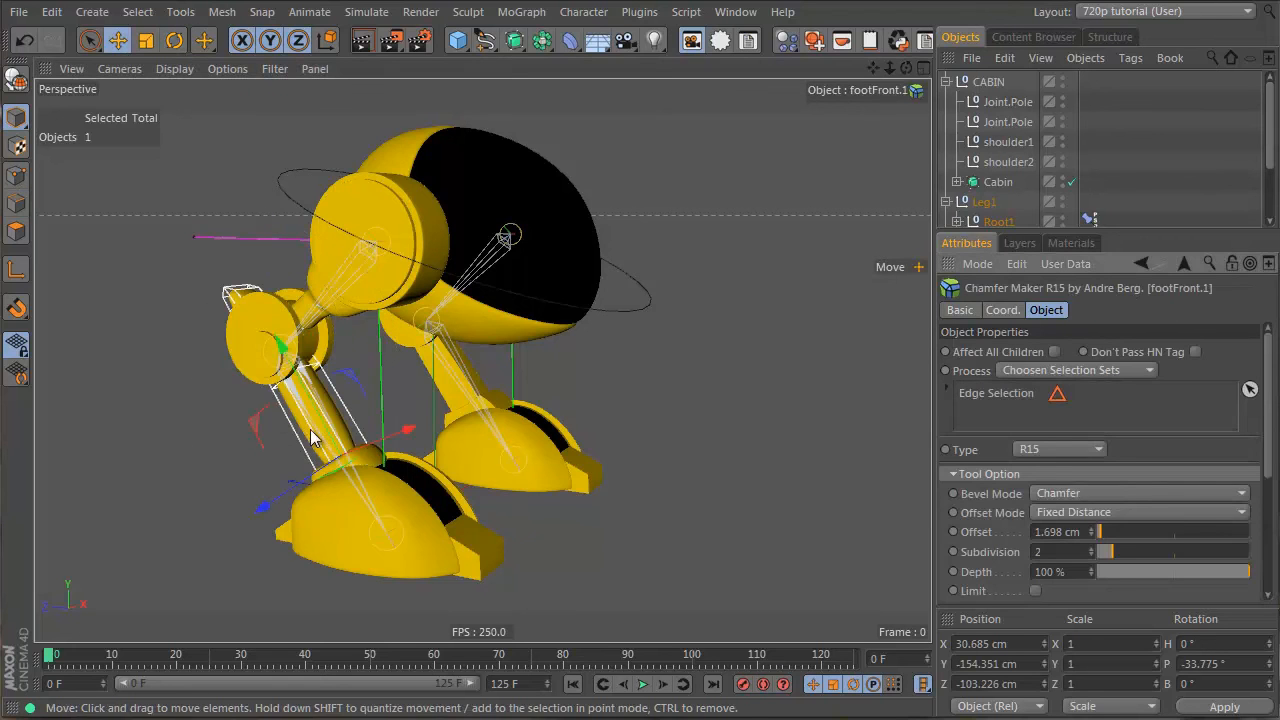
pyautogui.moveTo(1115, 238); pyautogui.dragTo(1115, 306)
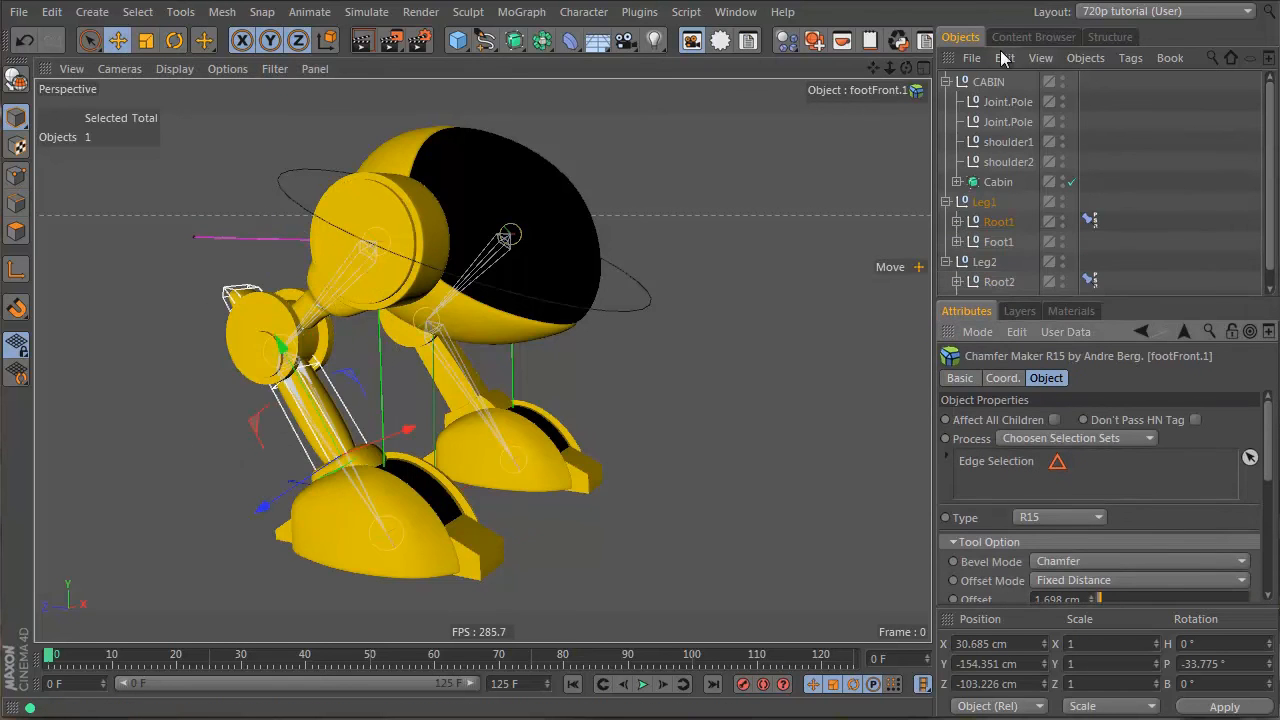
pyautogui.click(1001, 54)
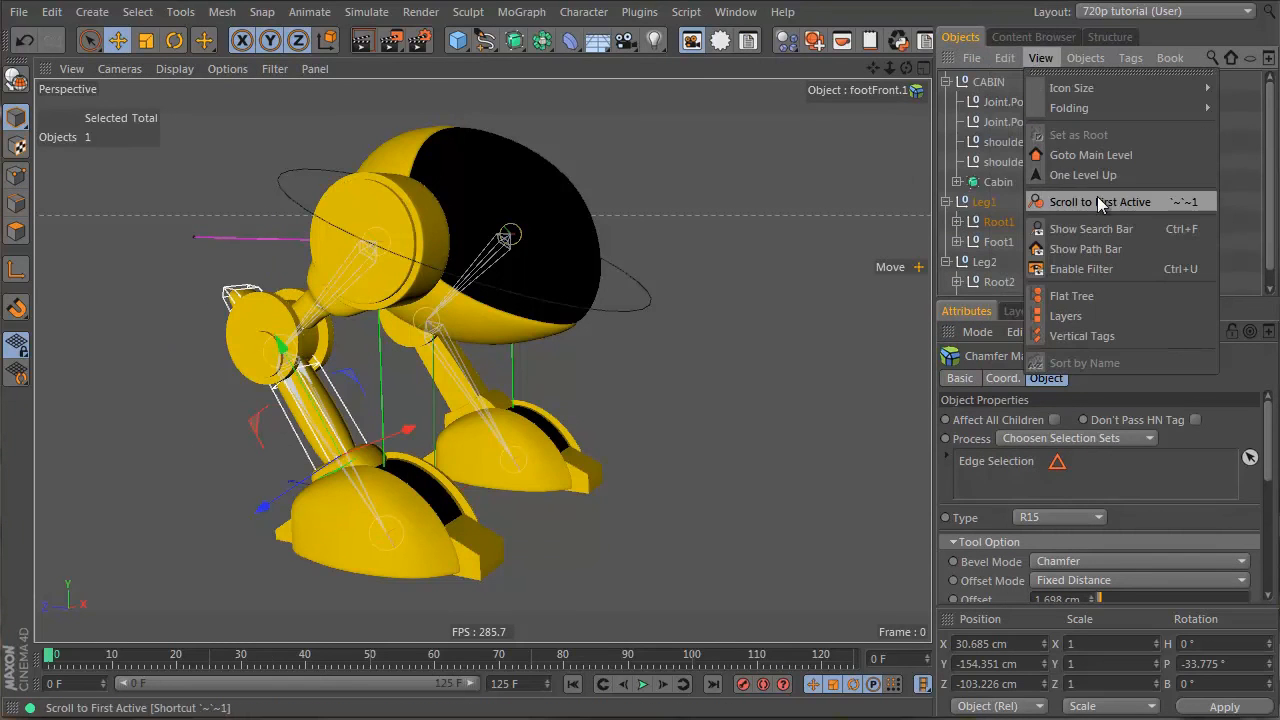
pyautogui.click(1189, 206)
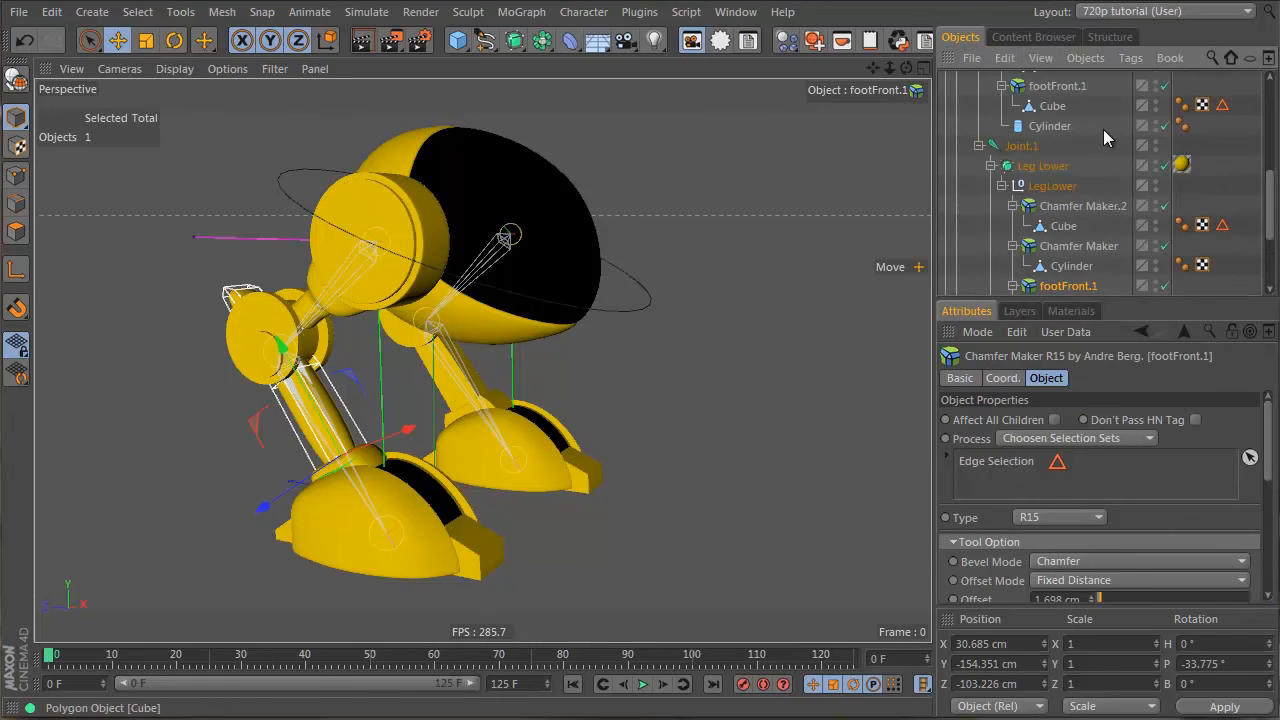
# Step: Select the edge selection tags on the lower leg's Chamfer Maker.2 and footFront.1 cubes to refresh the chamfers, and deselect everything
pyautogui.click(1222, 226)
pyautogui.click(1222, 185)
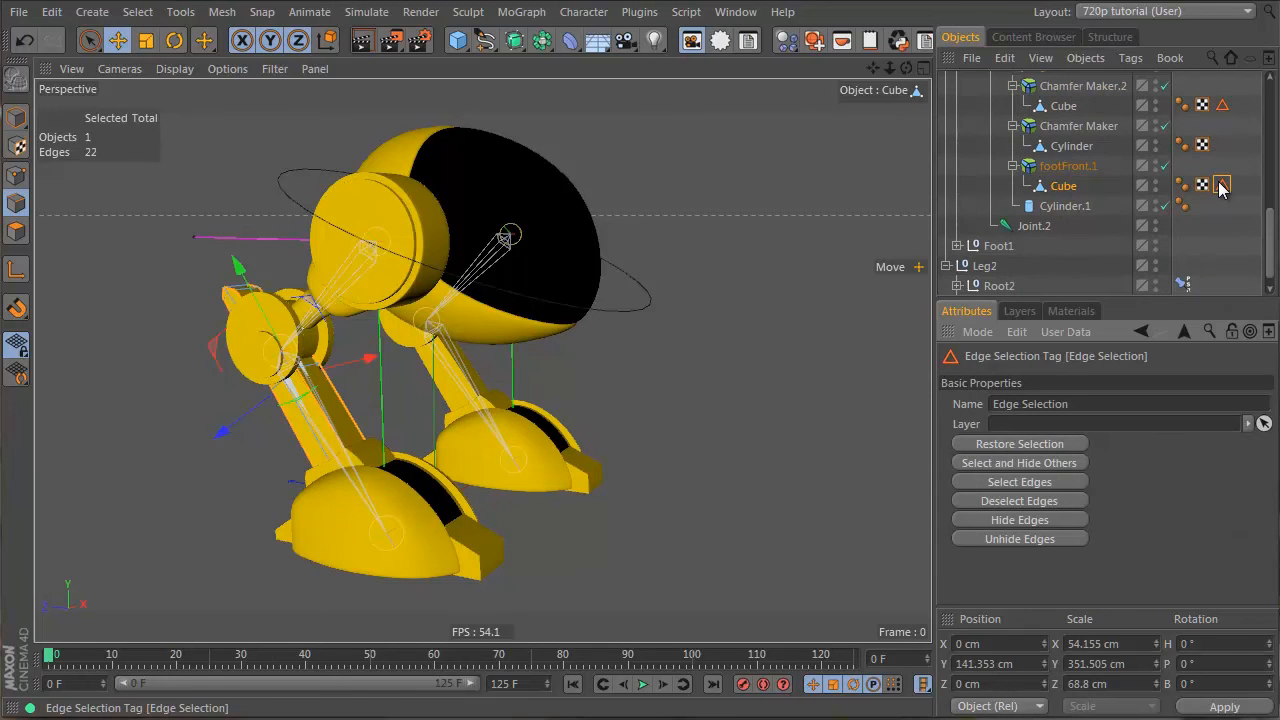
pyautogui.keyDown('alt'); pyautogui.moveTo(377, 503); pyautogui.dragTo(346, 517); pyautogui.keyUp('alt')
pyautogui.click(1211, 232)
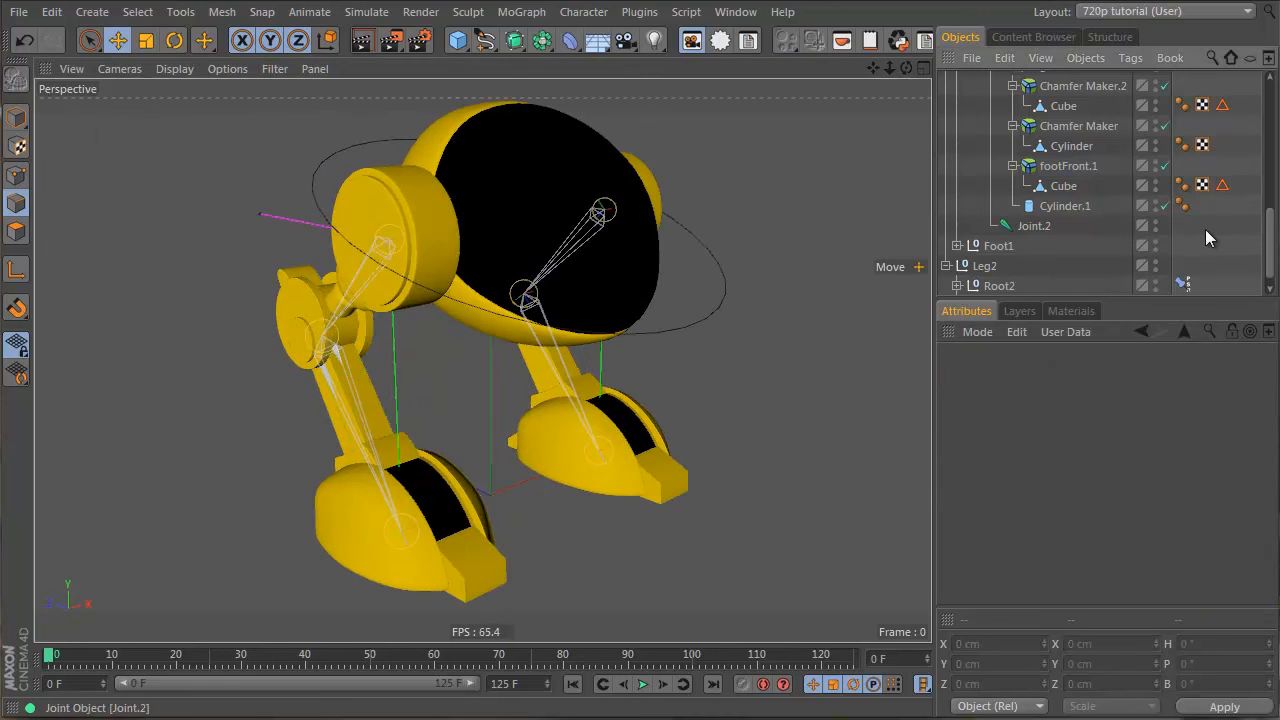
# Step: Collapse the Root1 hierarchy under Leg1 and select the Foot1 null
pyautogui.scroll(4, 1121, 178)
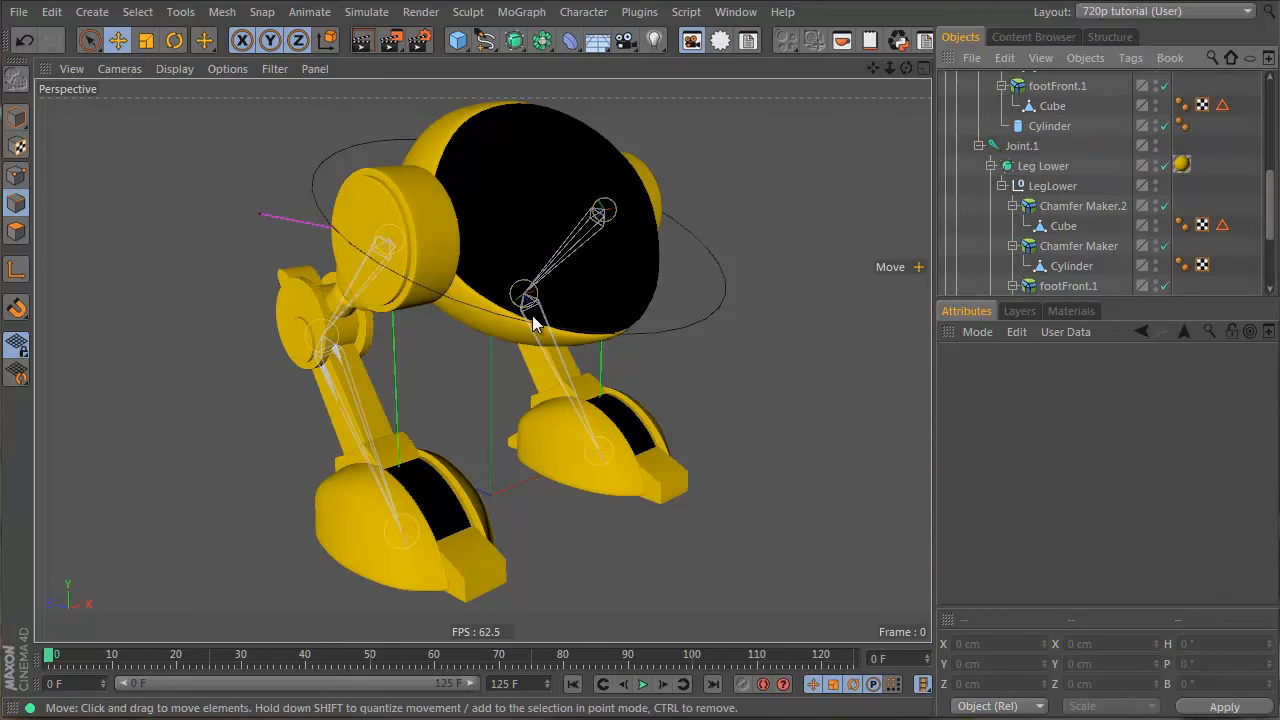
pyautogui.keyDown('alt'); pyautogui.moveTo(420, 255); pyautogui.dragTo(614, 273); pyautogui.keyUp('alt')
pyautogui.click(692, 315)
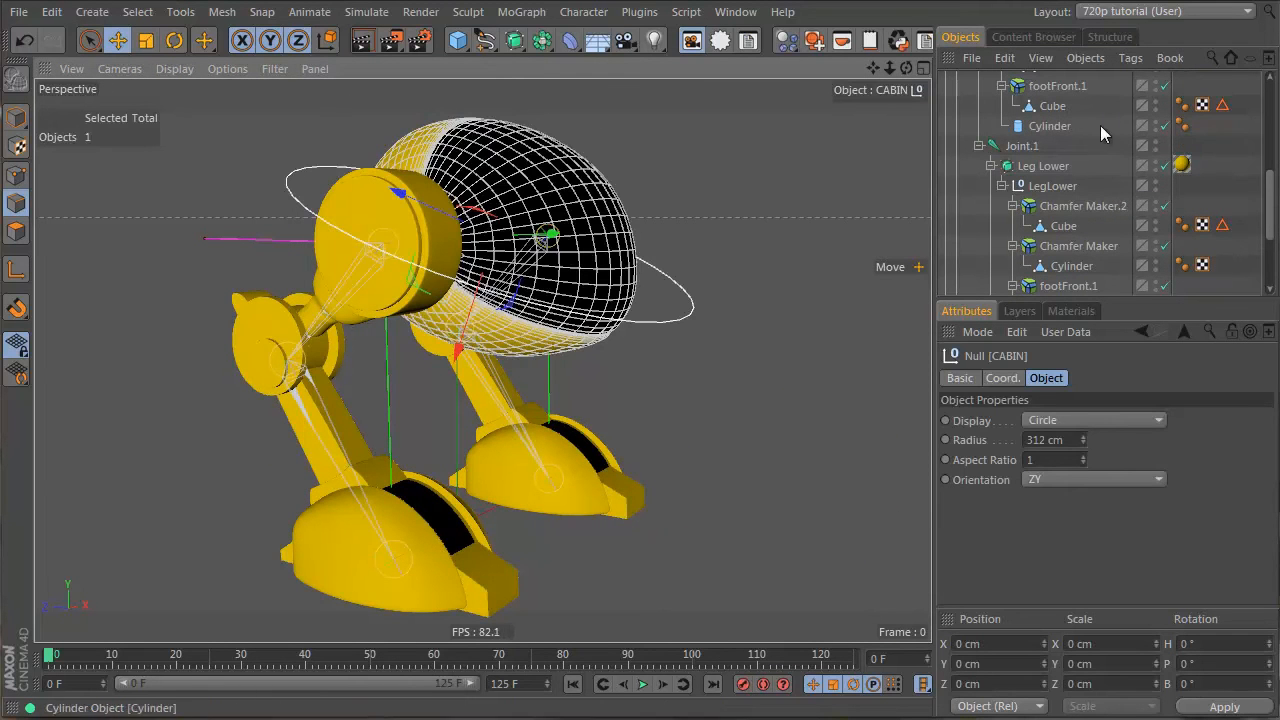
pyautogui.scroll(6, 971, 157)
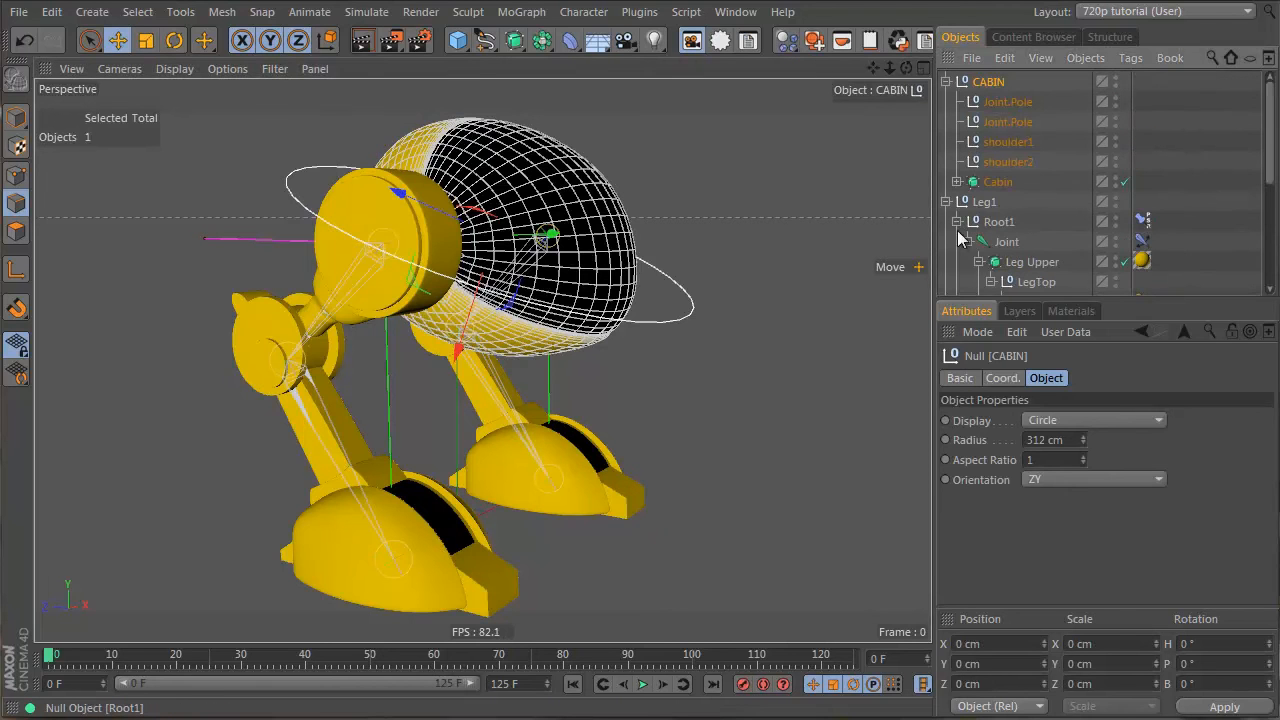
pyautogui.click(946, 201)
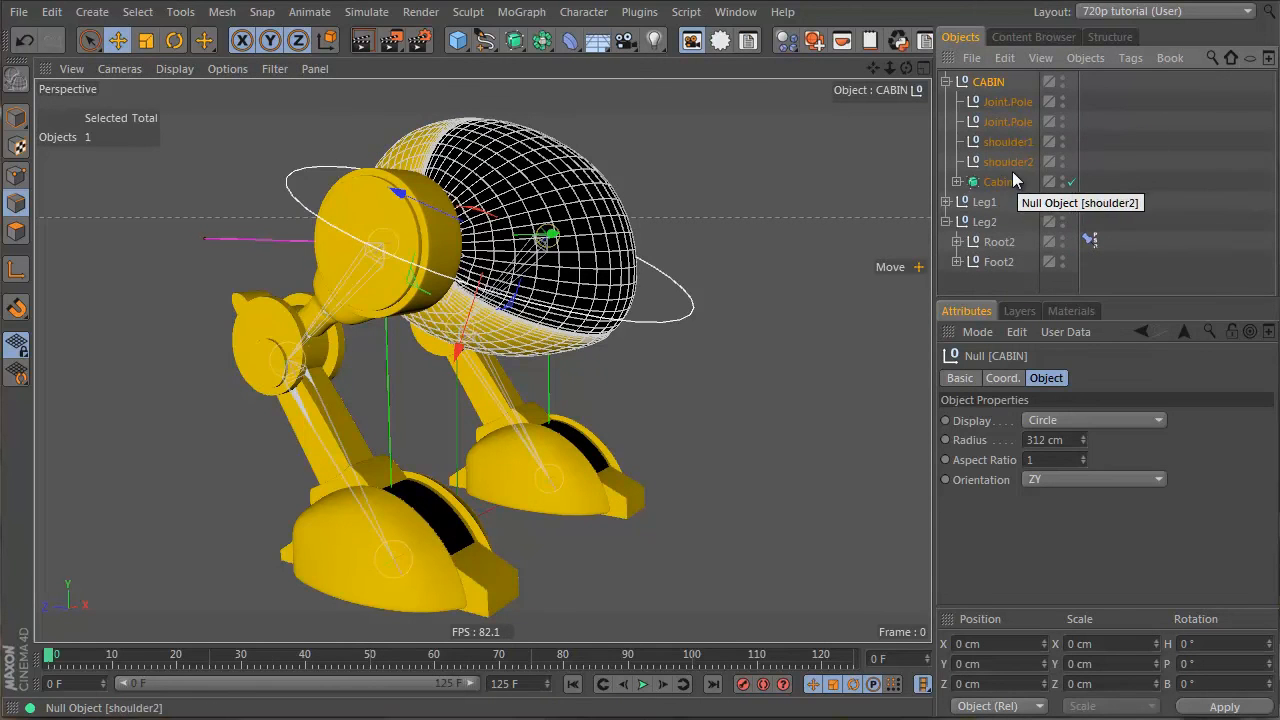
pyautogui.click(998, 261)
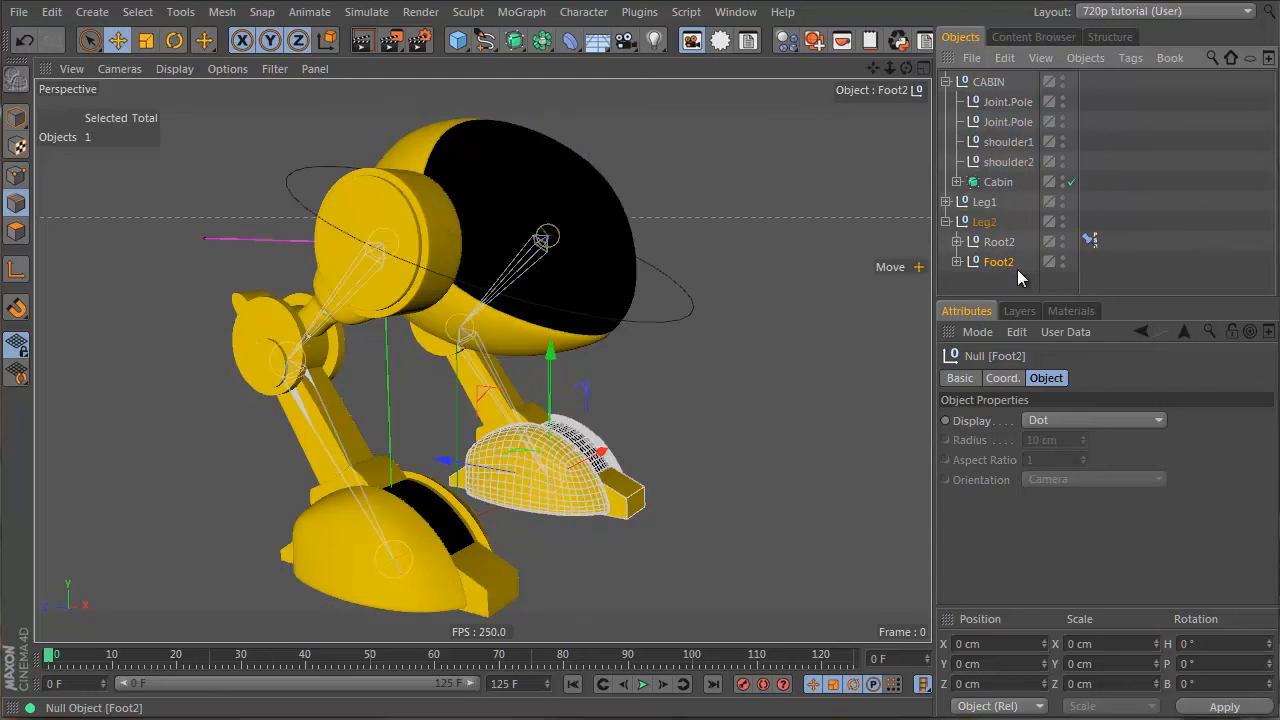
pyautogui.click(946, 201)
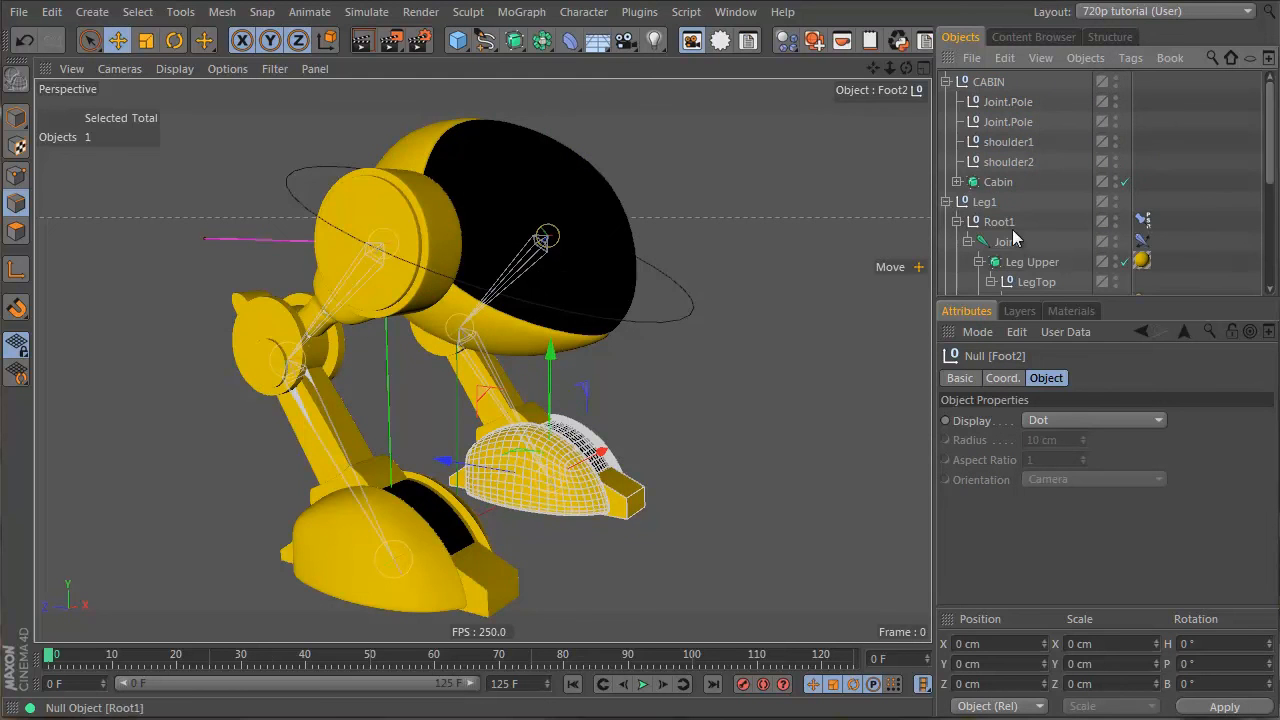
pyautogui.click(957, 222)
pyautogui.click(993, 243)
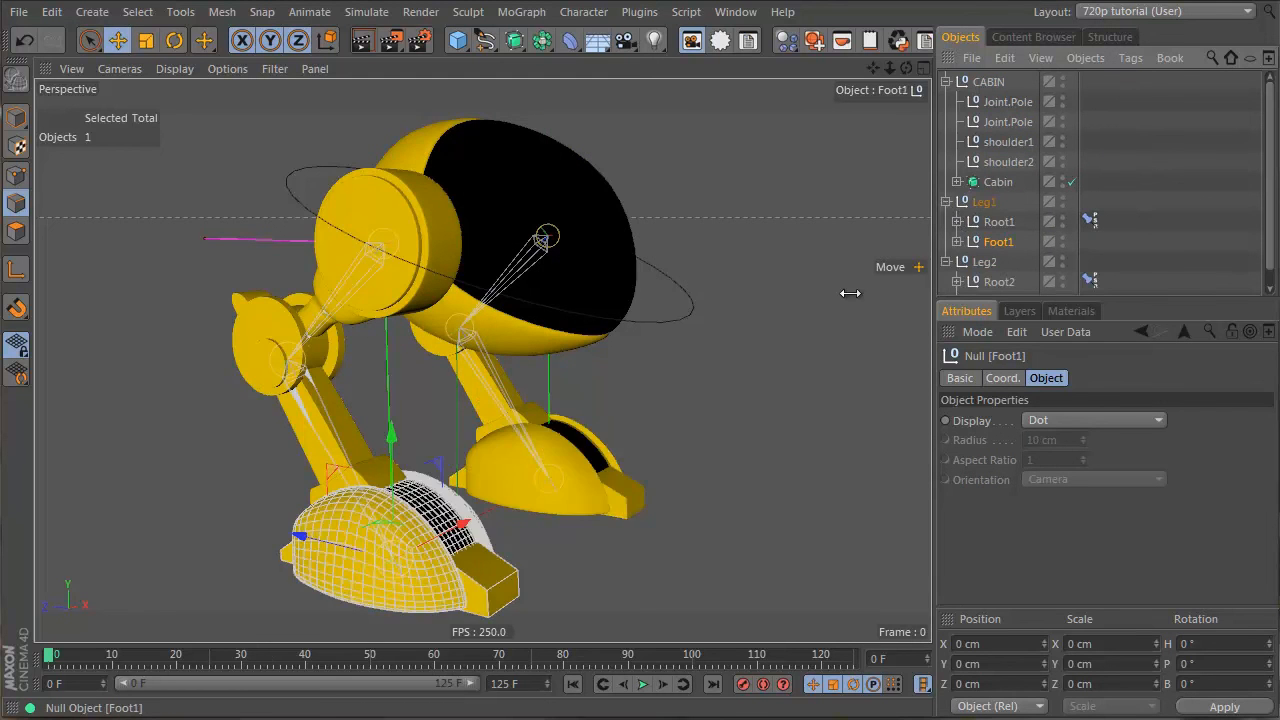
# Step: Examine where Foot1's axis sits relative to the sole in a close-up of the Right view
pyautogui.keyDown('alt'); pyautogui.moveTo(604, 526); pyautogui.dragTo(641, 360, button='middle'); pyautogui.keyUp('alt')
pyautogui.keyDown('alt'); pyautogui.moveTo(641, 360); pyautogui.dragTo(470, 338); pyautogui.keyUp('alt')
pyautogui.middleClick(480, 338)
pyautogui.scroll(5, 290, 594)
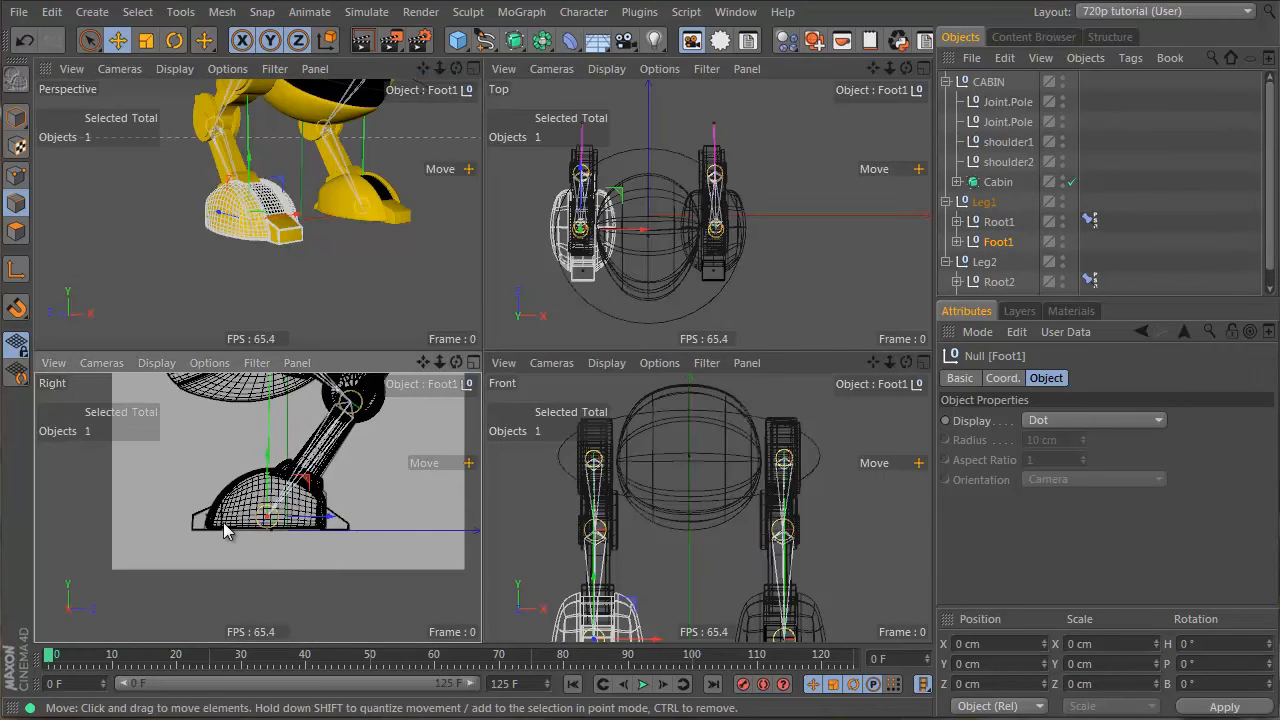
pyautogui.scroll(-3, 357, 515)
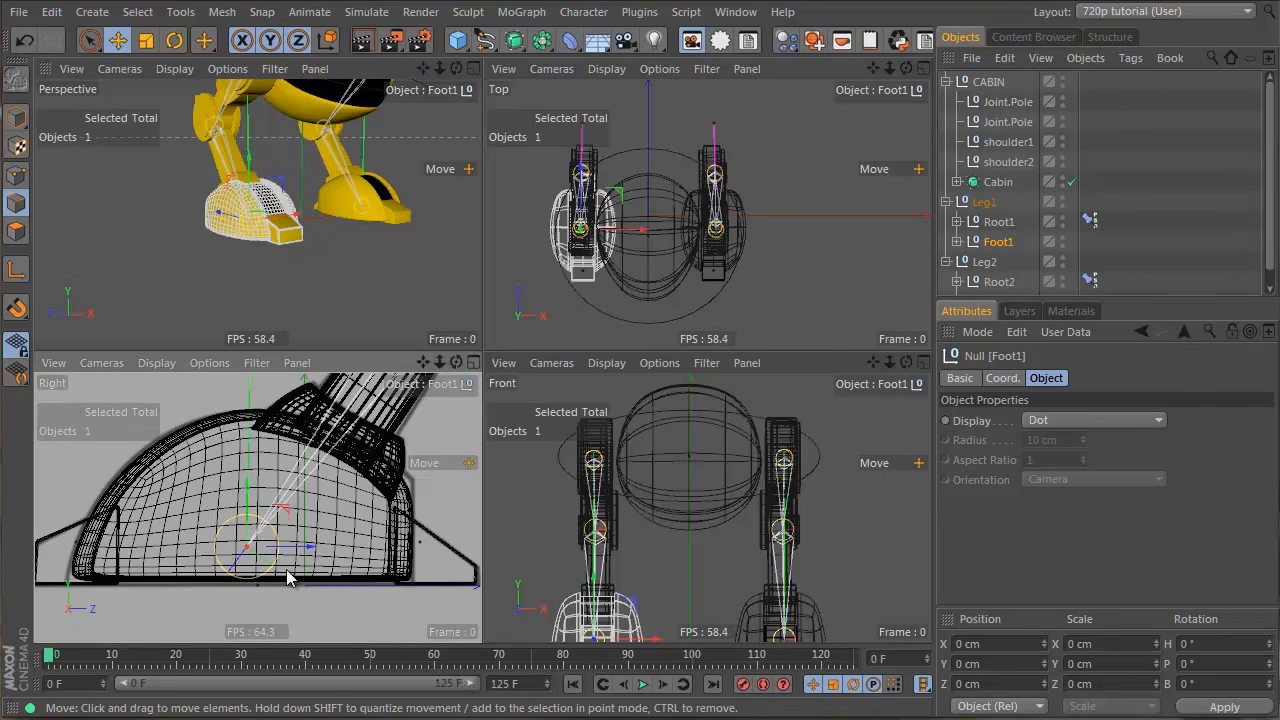
# Step: Rename the Foot1 and Foot2 nulls as Foot1-0 and Foot2 -0
pyautogui.doubleClick(1001, 242)
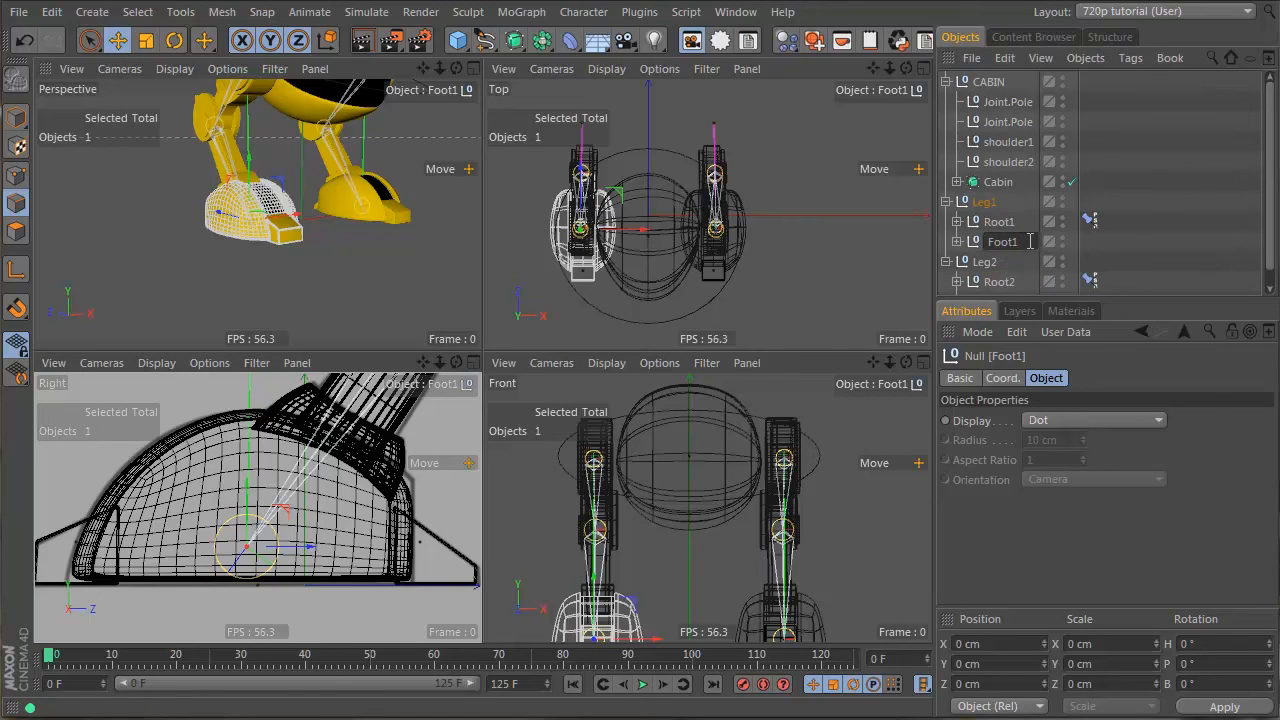
pyautogui.write('-0')
pyautogui.press('Return')
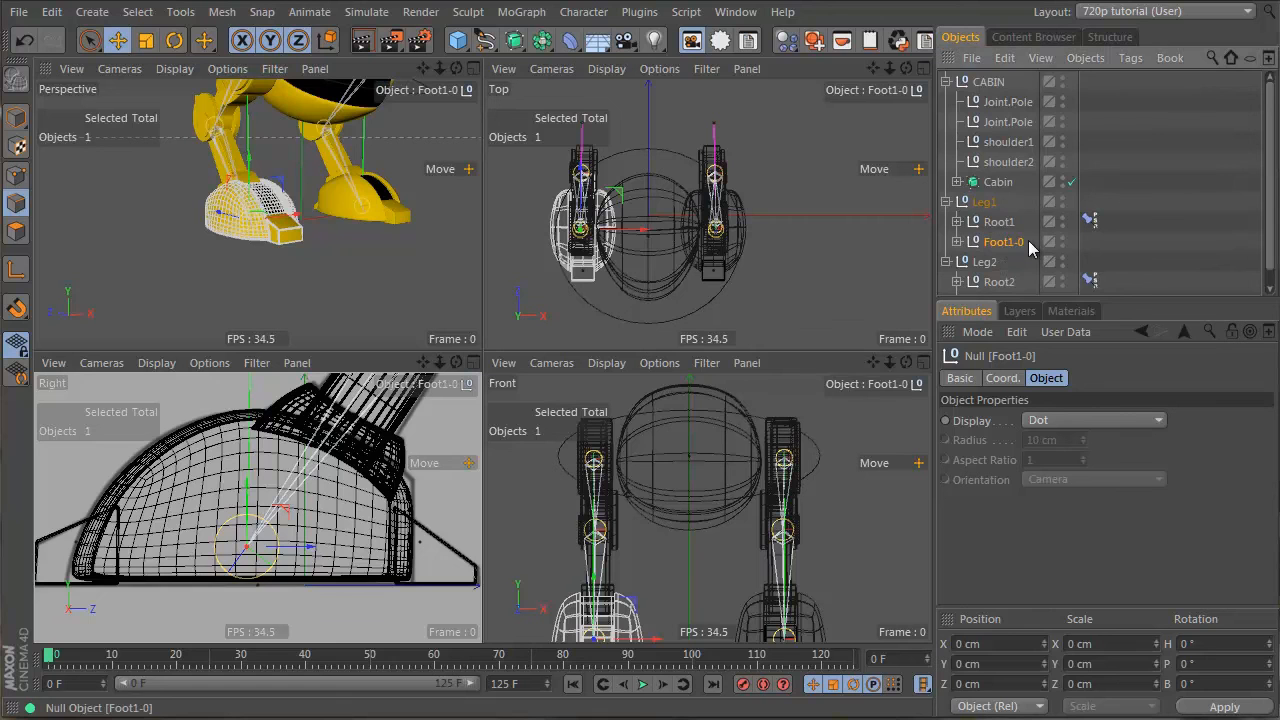
pyautogui.scroll(-1, 1010, 280)
pyautogui.doubleClick(1003, 286)
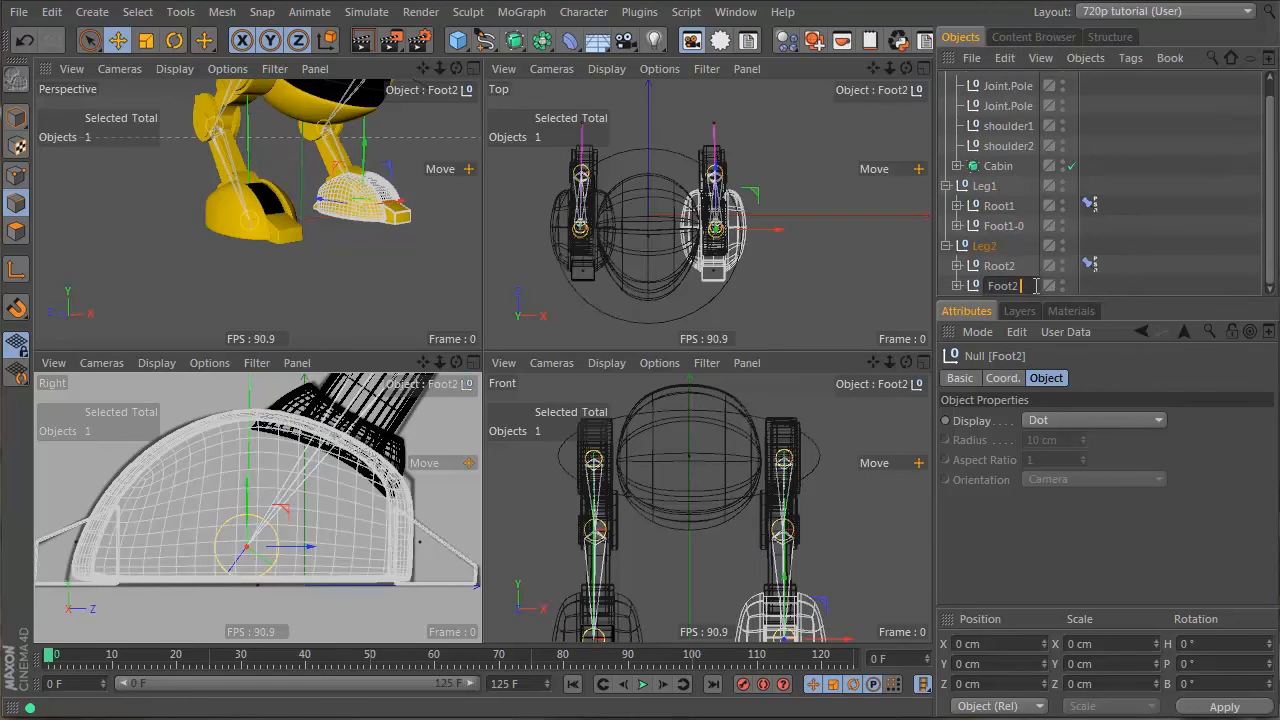
pyautogui.press('Return')
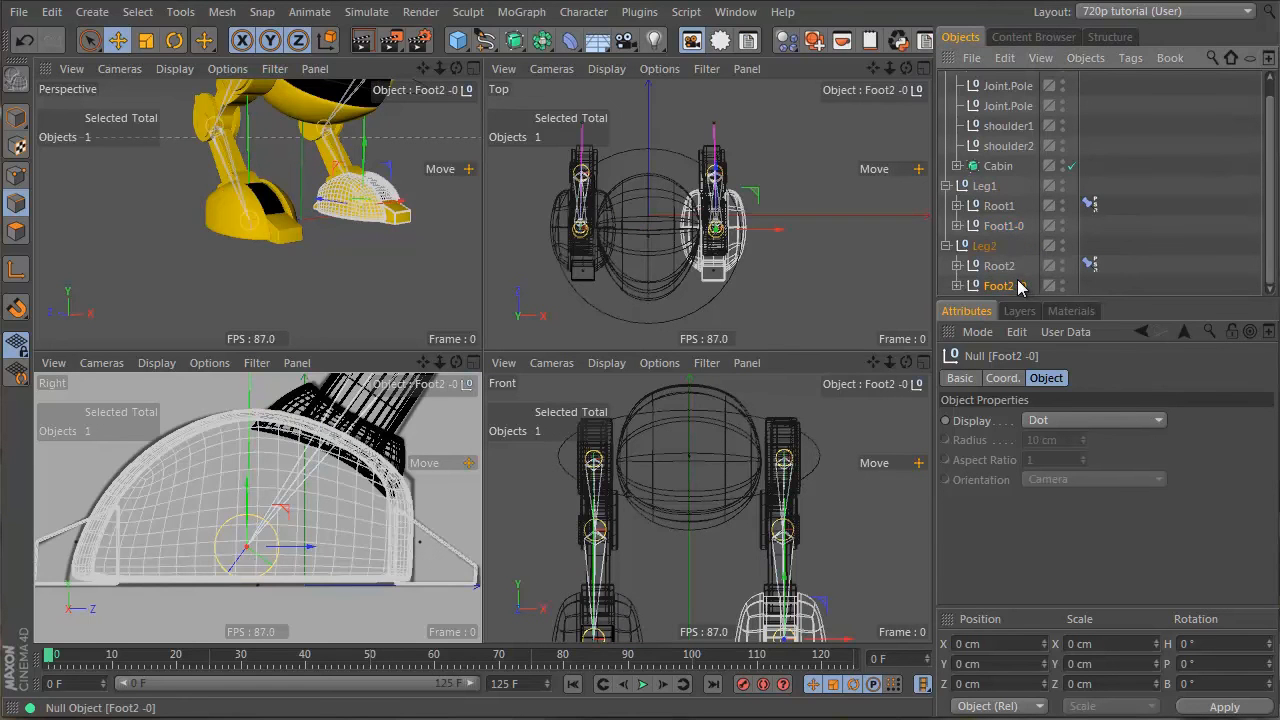
# Step: Undo the foot null renames and name the nulls under Leg1 and Leg2 Foot1 and Foot2 again
pyautogui.hotkey('ctrl', 'z')
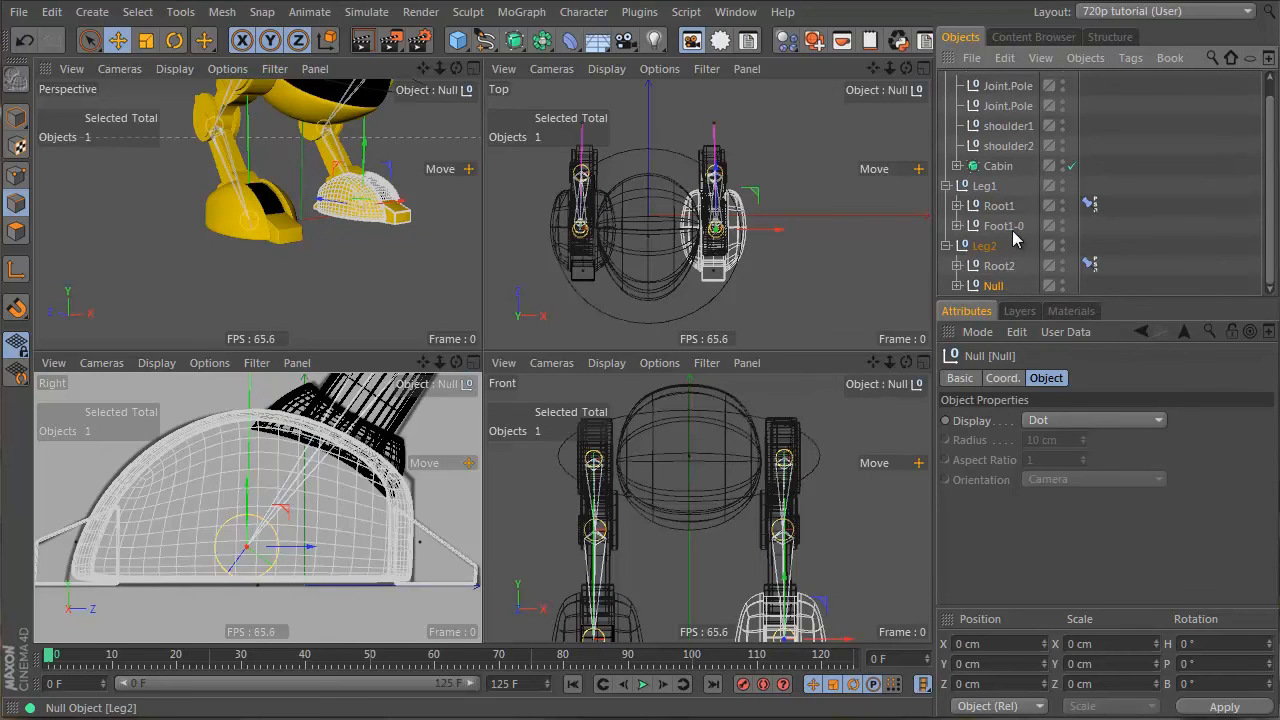
pyautogui.click(1003, 226)
pyautogui.hotkey('ctrl', 'z')
pyautogui.doubleClick(1005, 226)
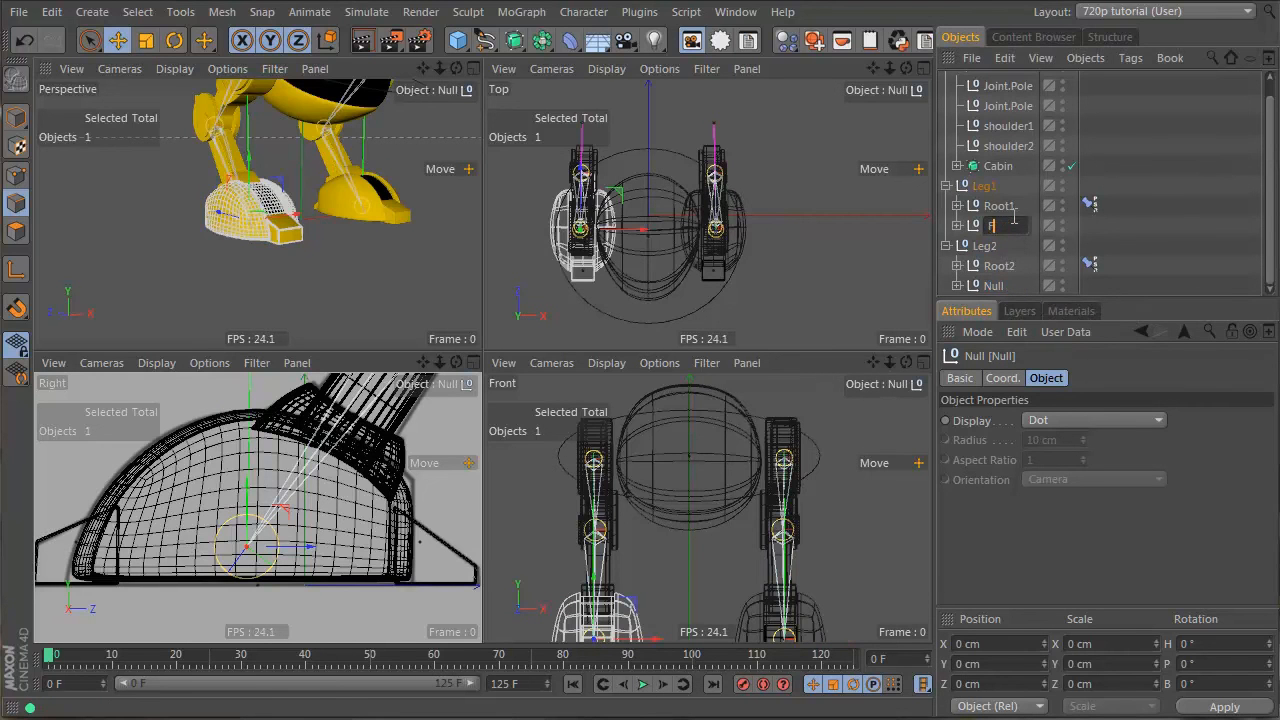
pyautogui.press('Return')
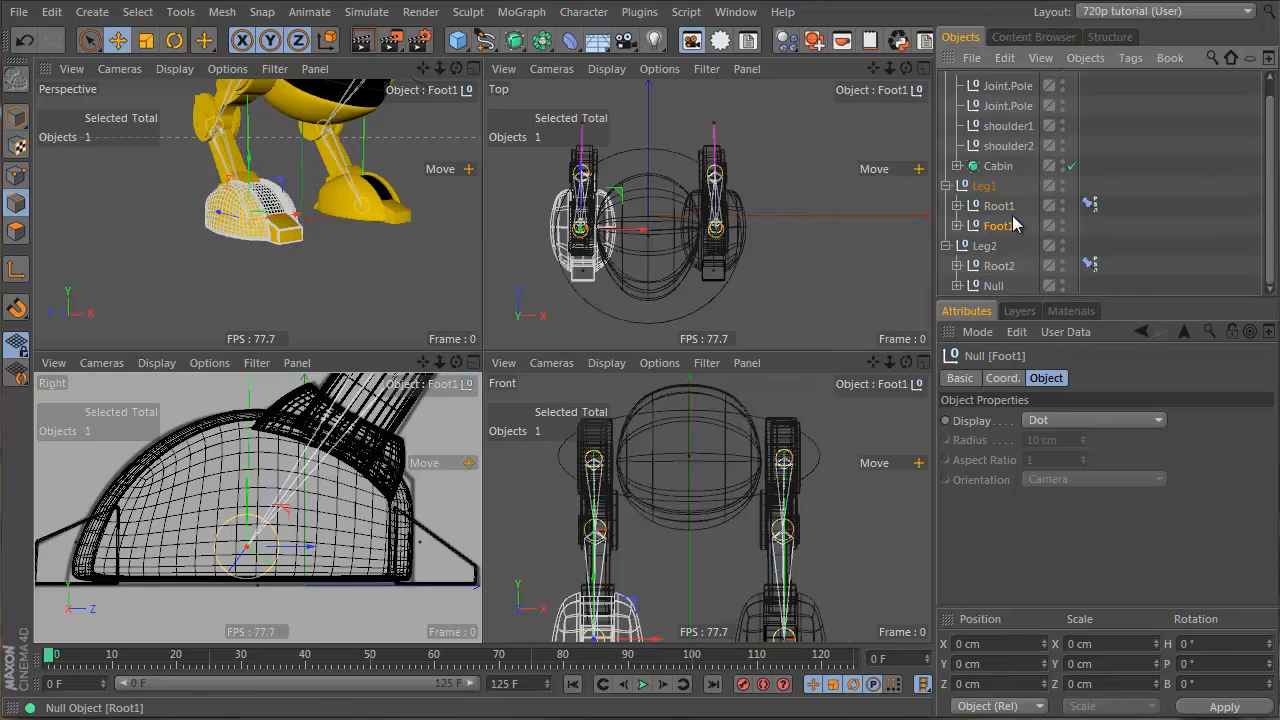
pyautogui.doubleClick(997, 286)
pyautogui.write('Foot2')
pyautogui.press('Return')
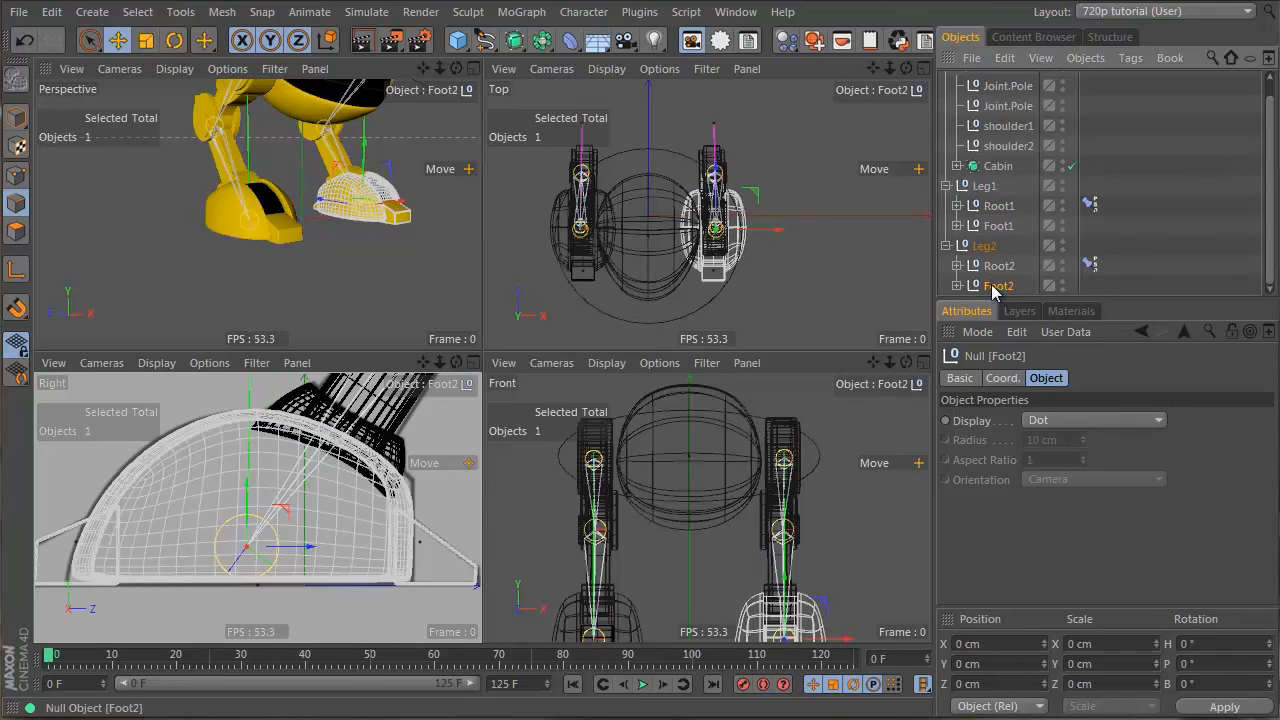
# Step: Enable axis editing for Foot1 and Foot2 together and move their axes down to the soles
pyautogui.keyDown('ctrl'); pyautogui.click(1005, 227); pyautogui.keyUp('ctrl')
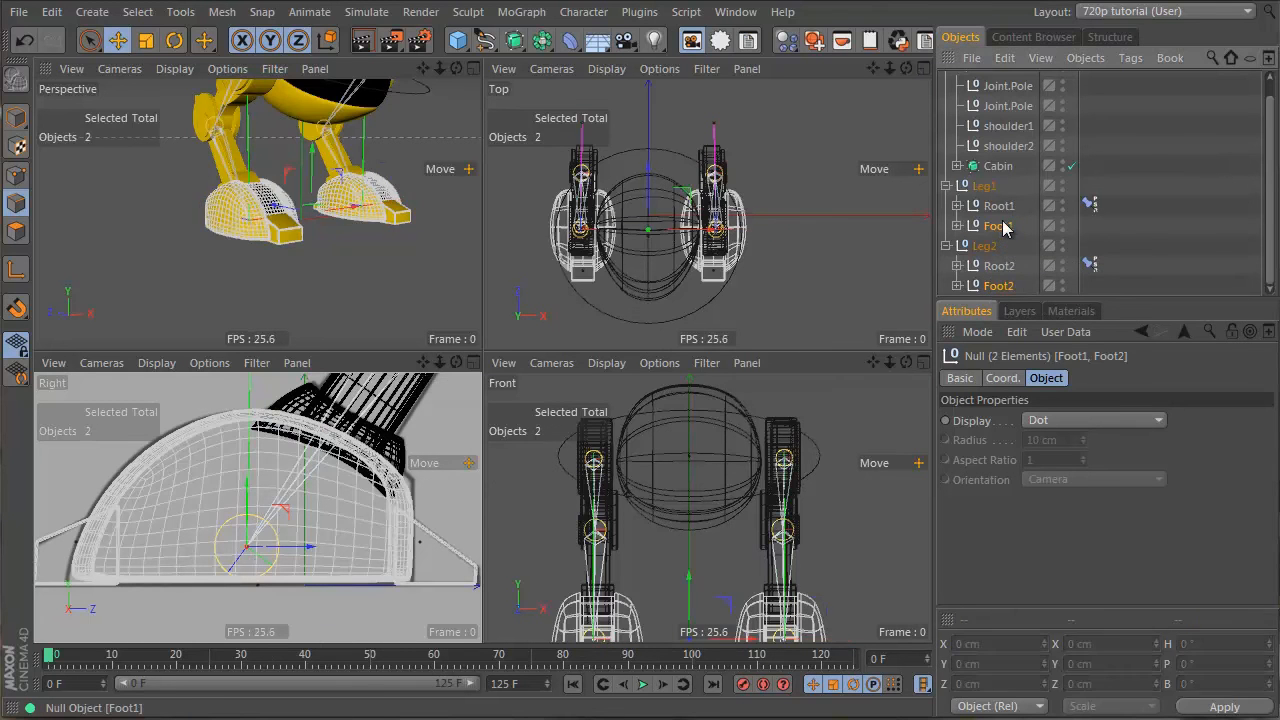
pyautogui.click(16, 271)
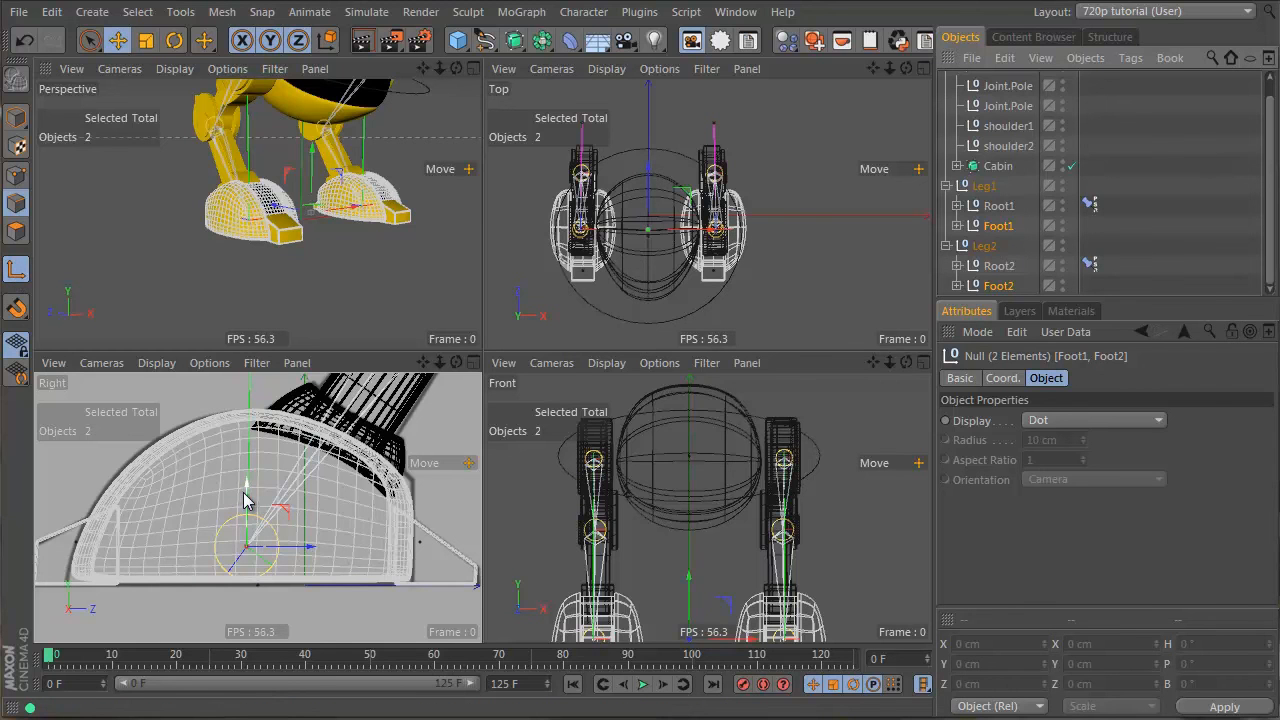
pyautogui.moveTo(246, 500); pyautogui.dragTo(253, 536)
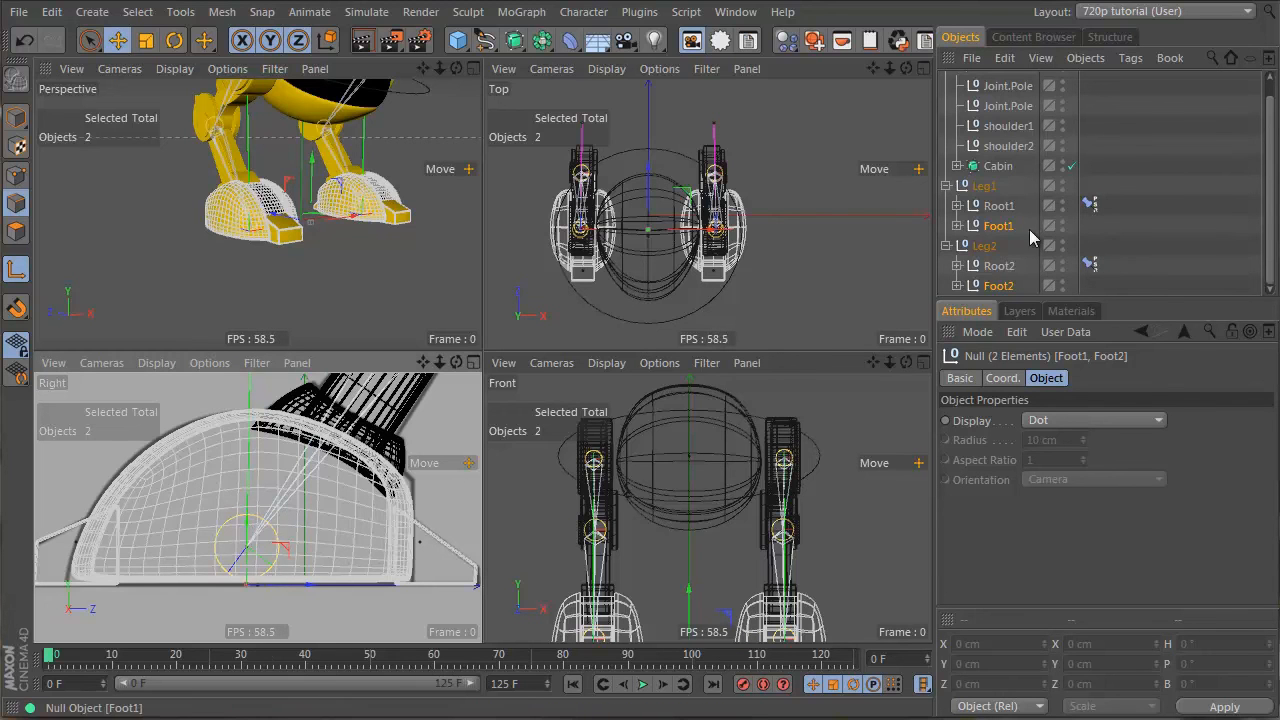
# Step: Set the world Y position of the Foot1 and Foot2 axes to 0 cm
pyautogui.click(16, 117)
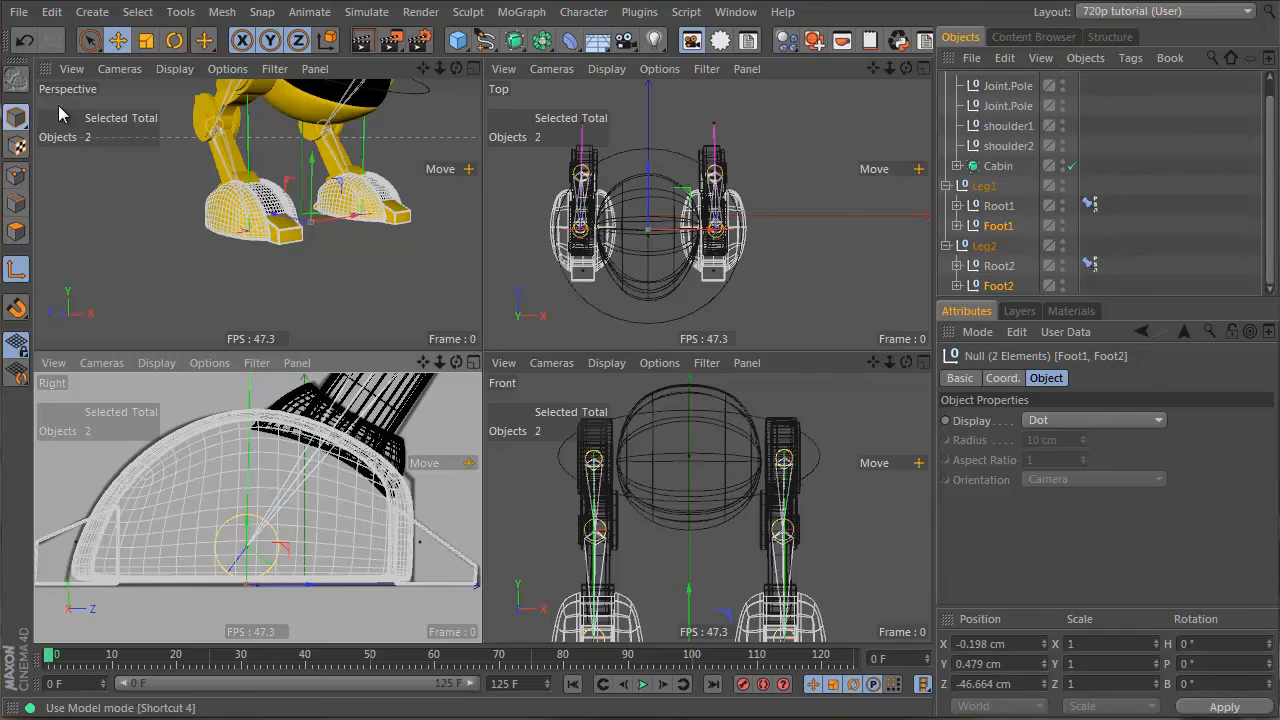
pyautogui.click(1017, 663)
pyautogui.write('0')
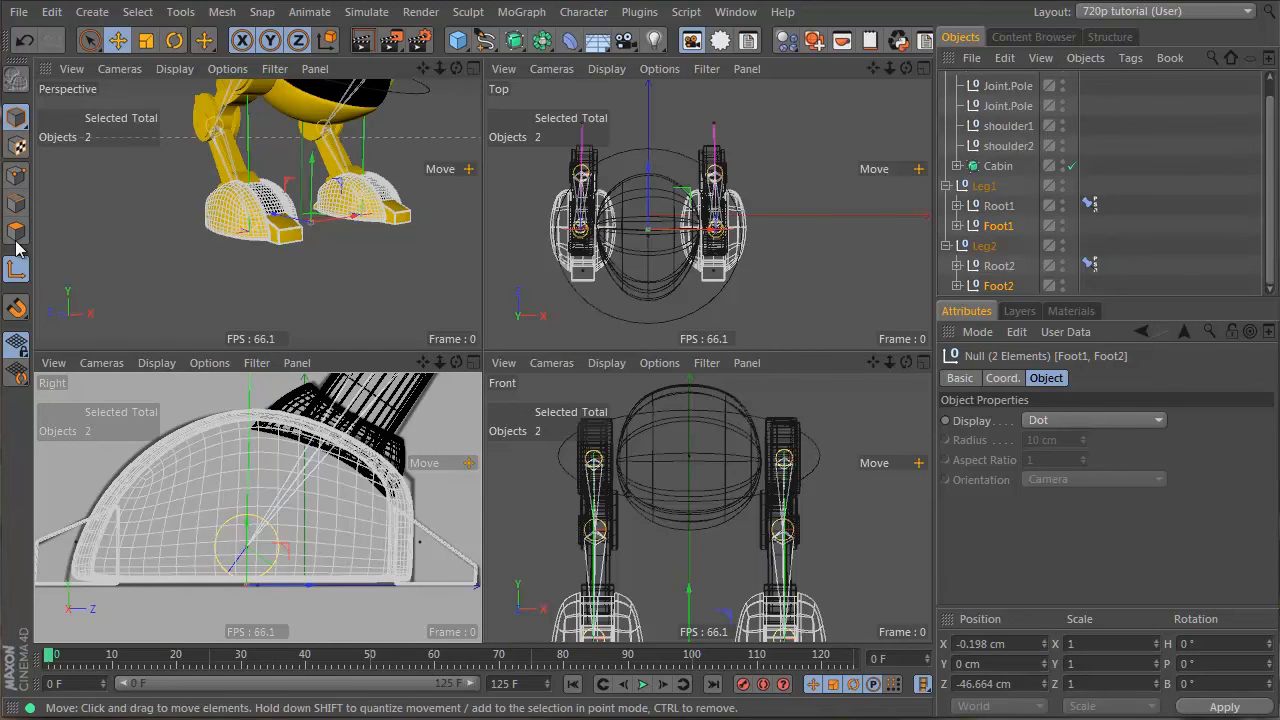
# Step: Try moving both feet with axis editing off, and undo the move
pyautogui.click(244, 503)
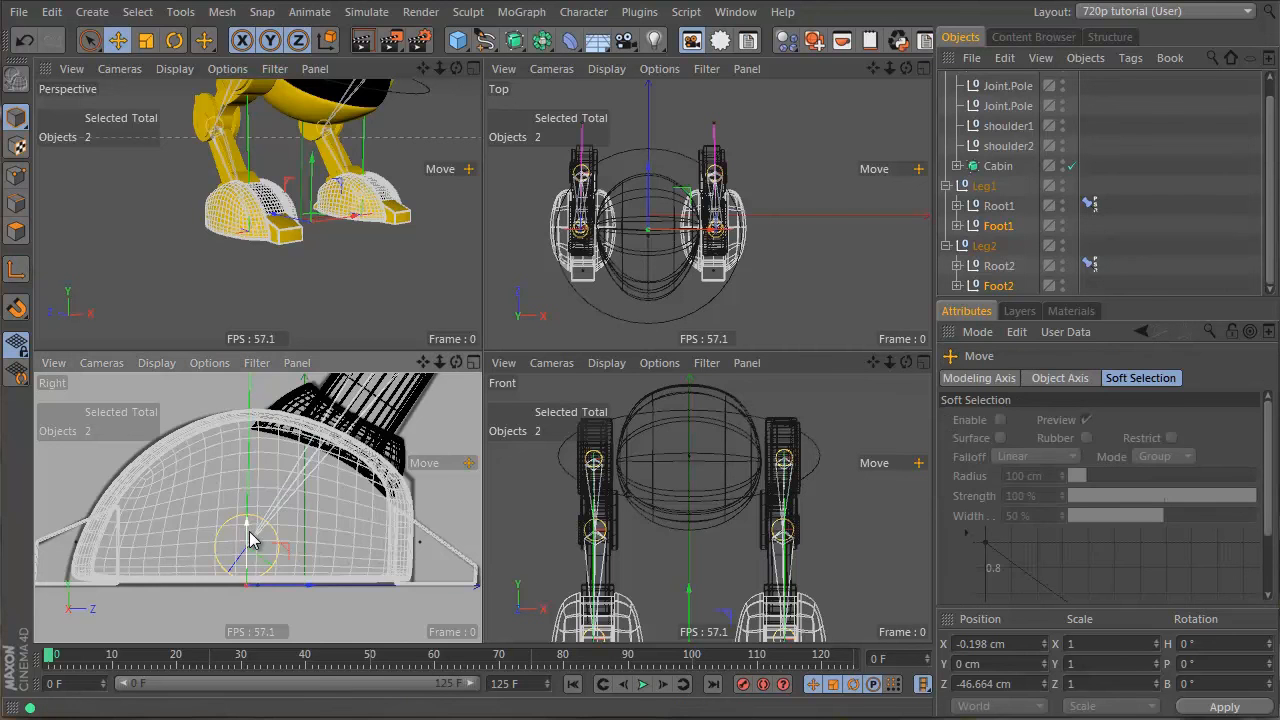
pyautogui.moveTo(249, 531); pyautogui.dragTo(314, 481)
pyautogui.hotkey('ctrl', 'z')
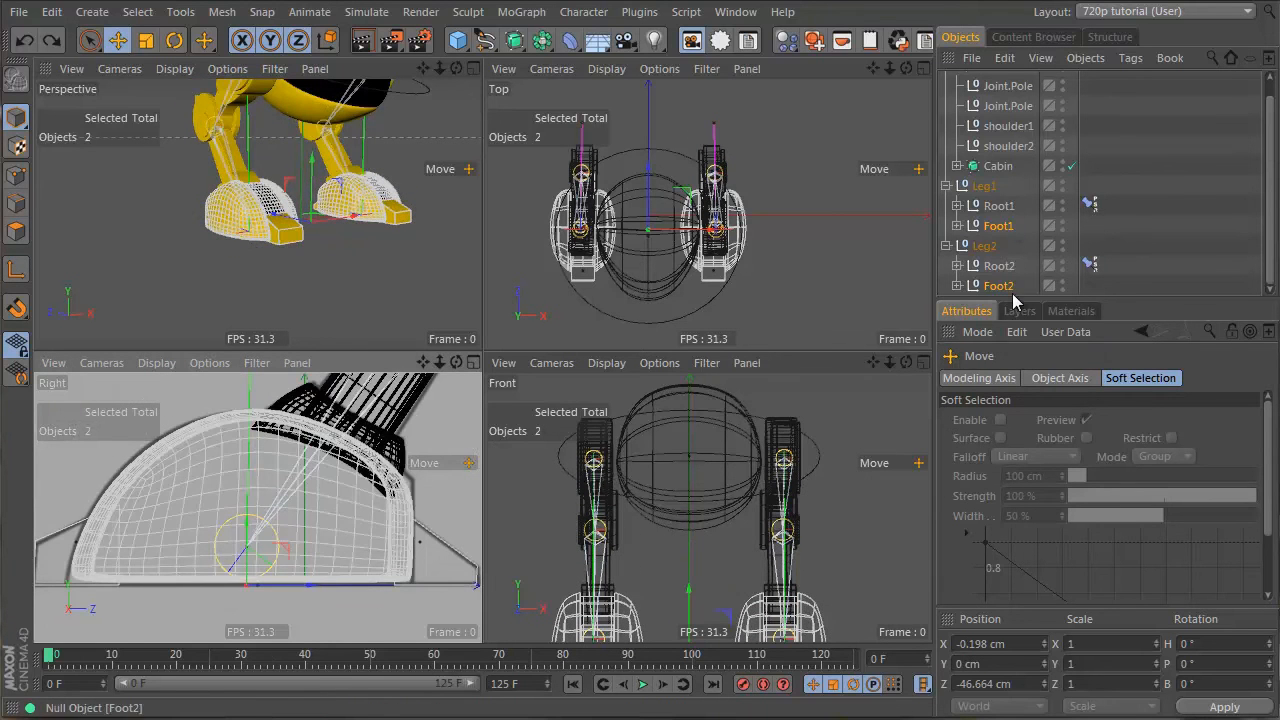
# Step: Display the Foot1 and Foot2 nulls as circles with a 167 cm radius and XZ orientation
pyautogui.click(998, 226)
pyautogui.keyDown('ctrl'); pyautogui.click(998, 286); pyautogui.keyUp('ctrl')
pyautogui.click(969, 378)
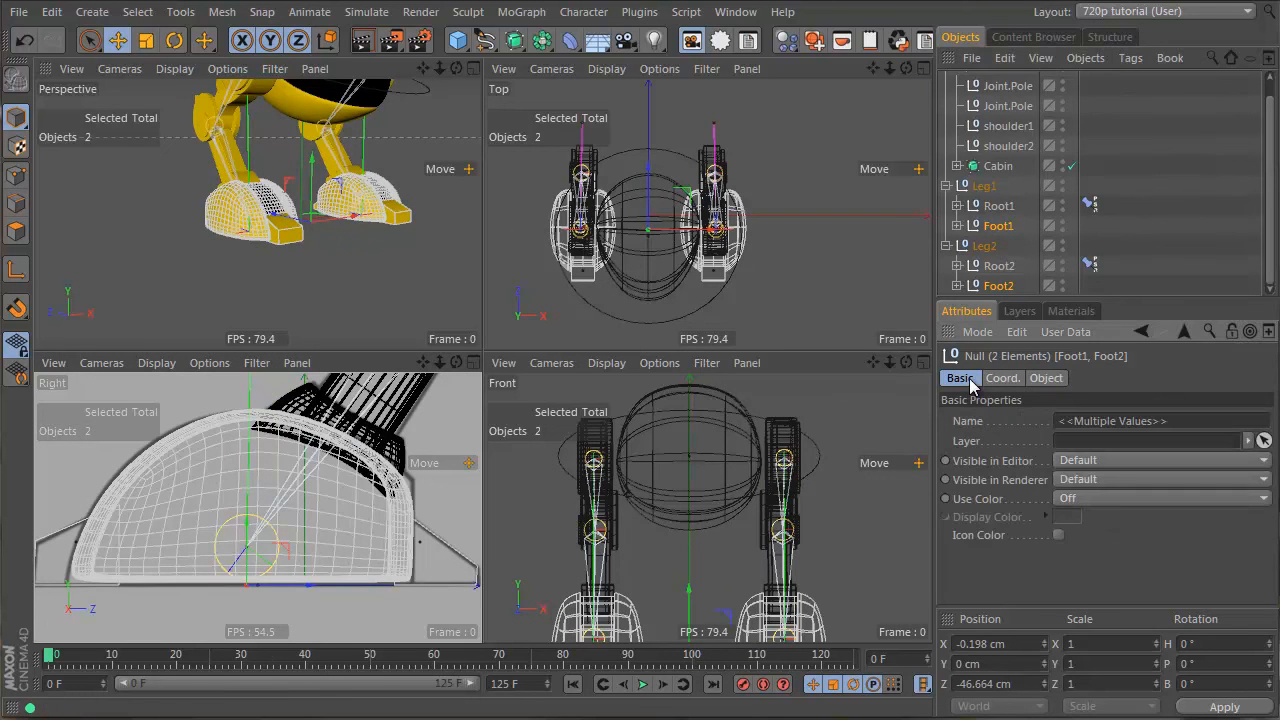
pyautogui.click(1043, 379)
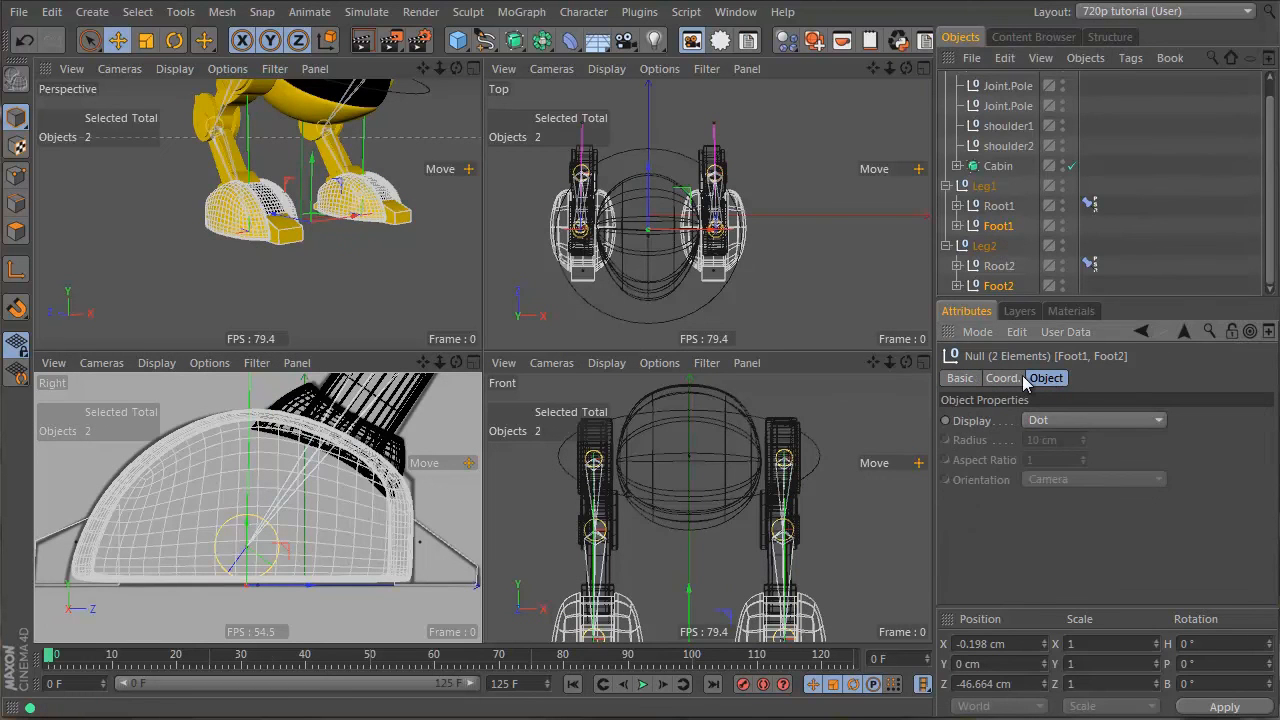
pyautogui.click(1060, 415)
pyautogui.click(1114, 505)
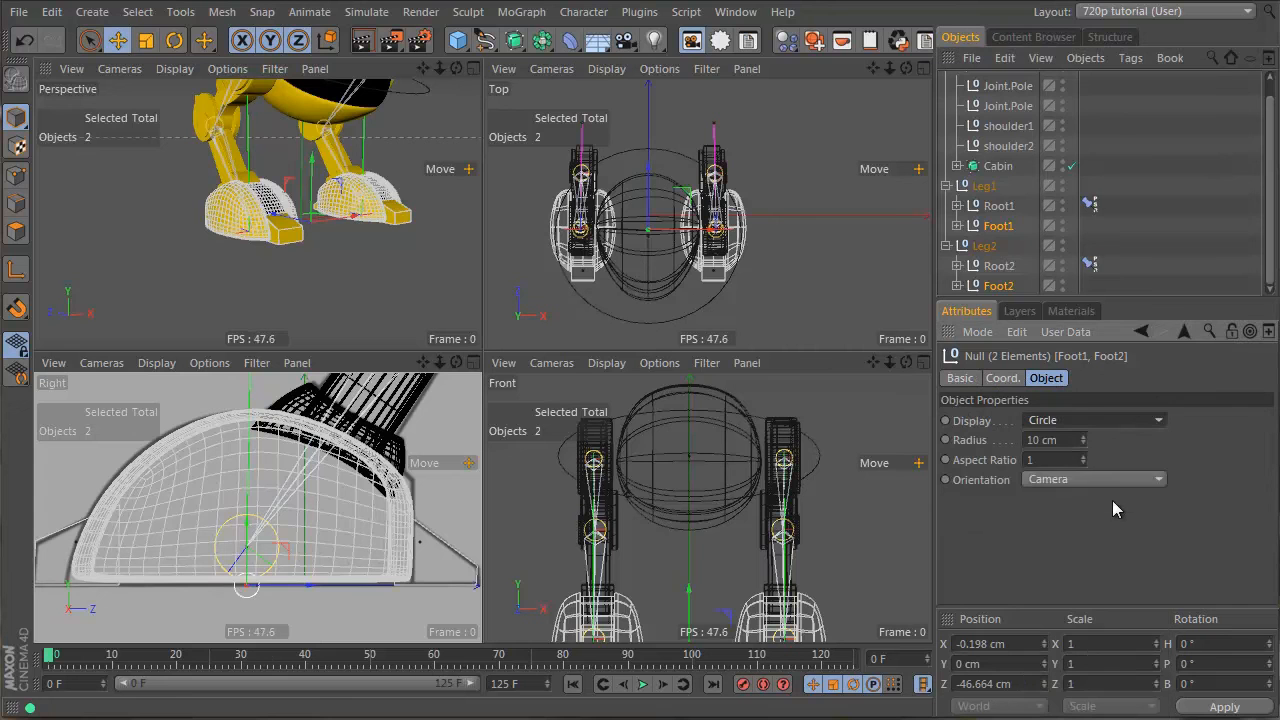
pyautogui.moveTo(1081, 440); pyautogui.dragTo(1115, 486)
pyautogui.scroll(-1, 1114, 478)
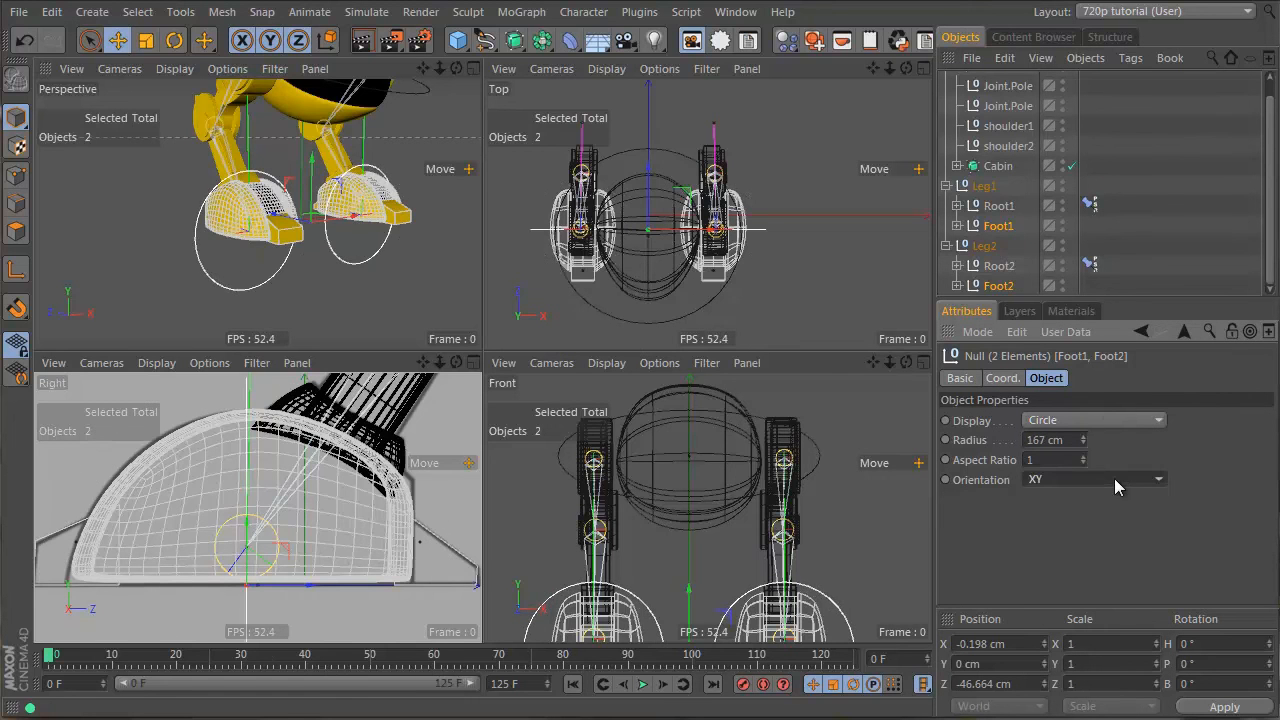
pyautogui.scroll(-2, 1114, 478)
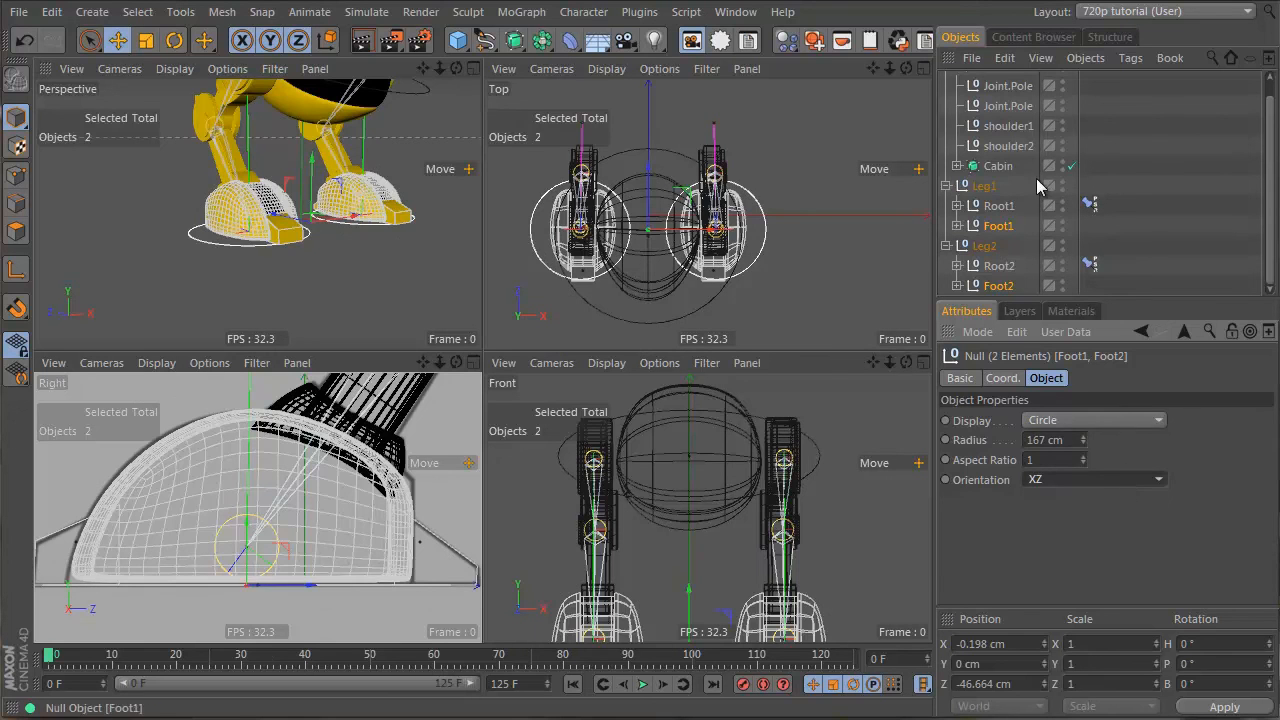
pyautogui.click(1031, 159)
# Step: Check that each foot null can be picked by its circle in the Perspective view
pyautogui.keyDown('alt'); pyautogui.moveTo(348, 214); pyautogui.dragTo(334, 237); pyautogui.keyUp('alt')
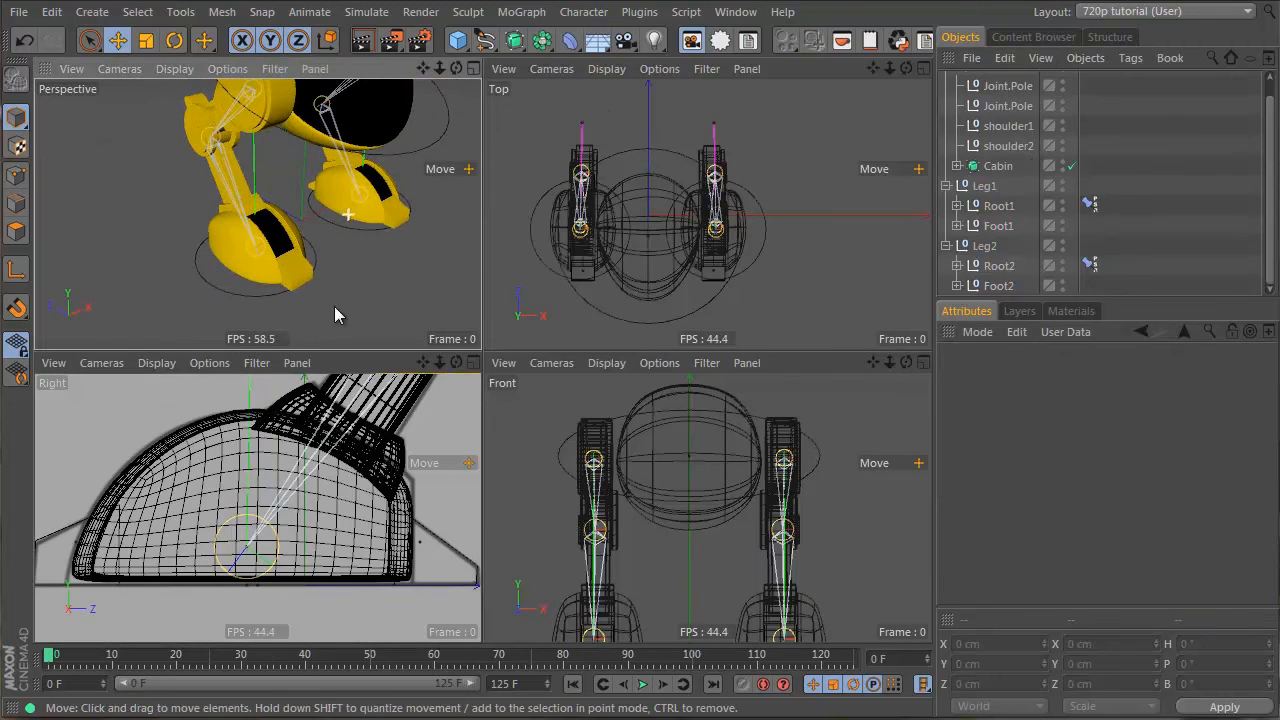
pyautogui.click(245, 294)
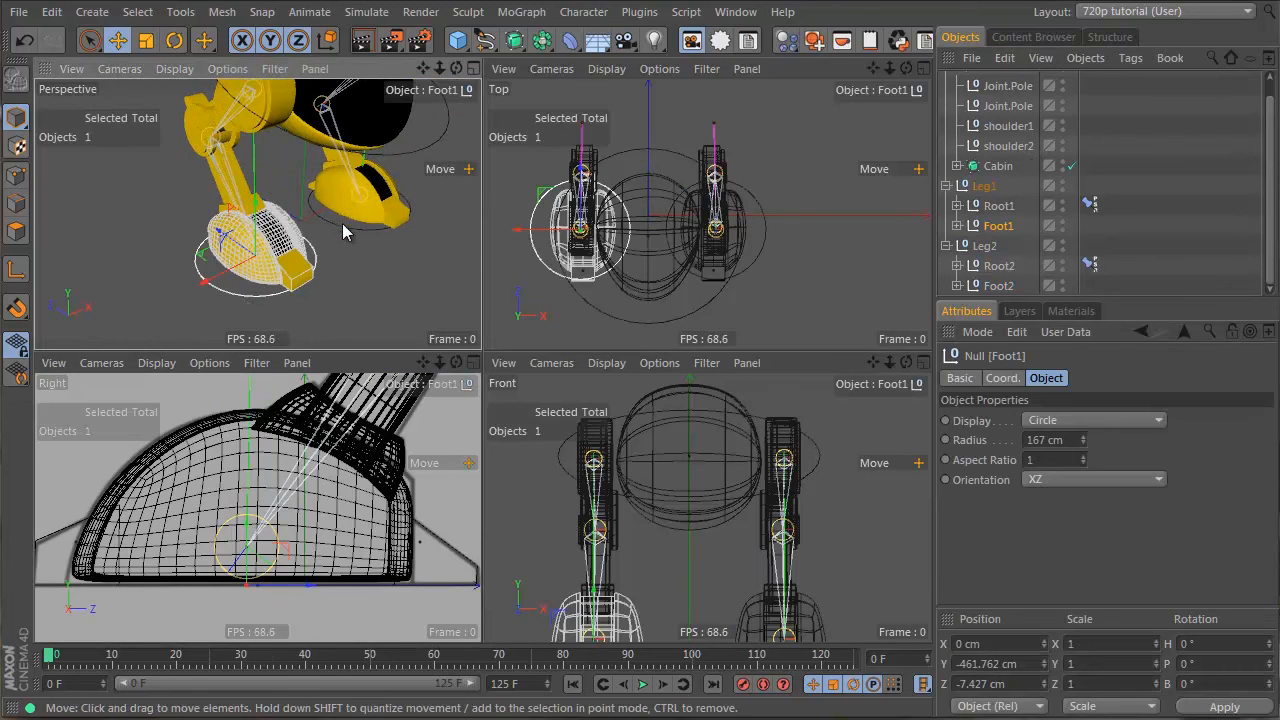
pyautogui.click(340, 226)
pyautogui.click(213, 284)
pyautogui.click(360, 228)
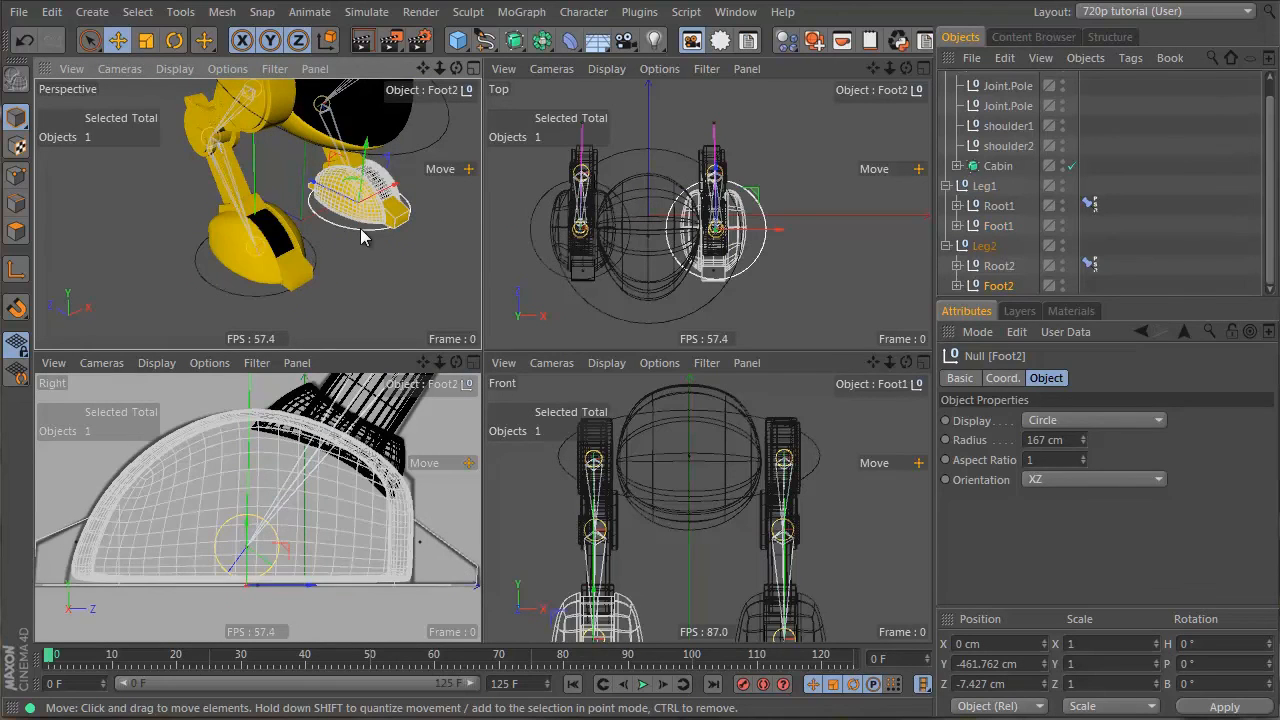
# Step: Try pitching Foot2 by about -10°, and undo the rotation
pyautogui.keyDown('alt'); pyautogui.moveTo(365, 234); pyautogui.dragTo(412, 186); pyautogui.keyUp('alt')
pyautogui.press('r')
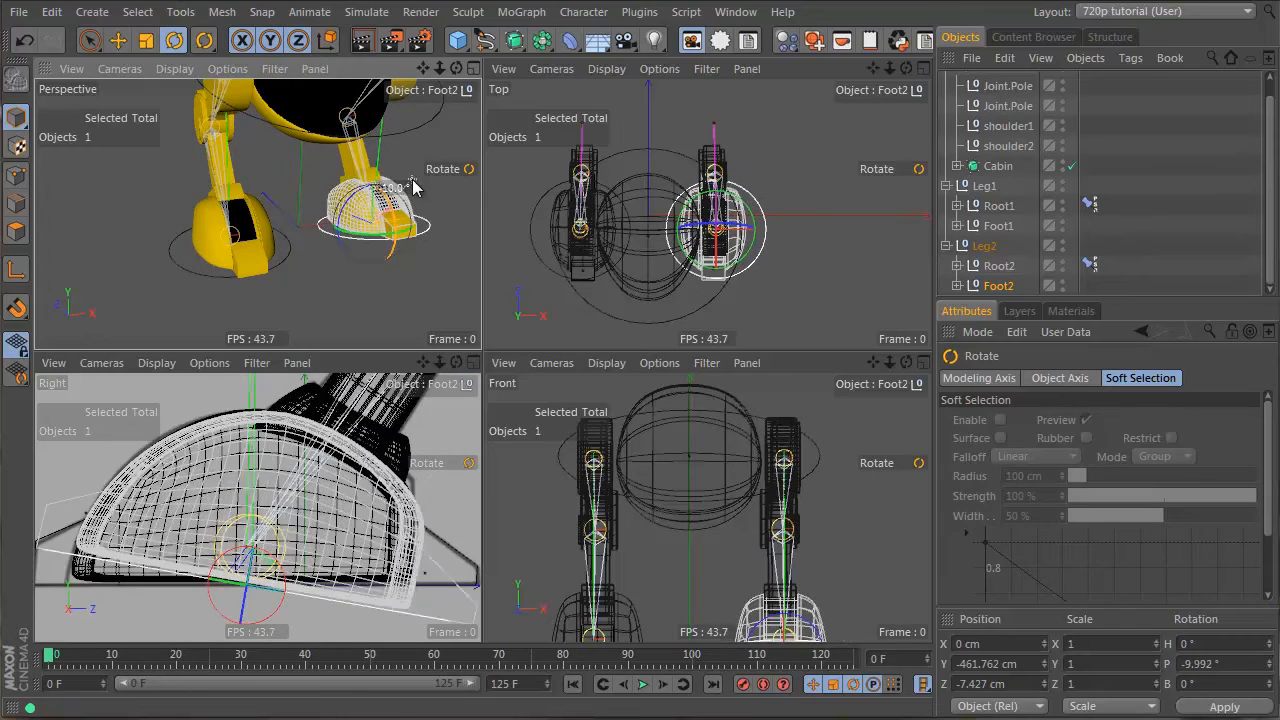
pyautogui.hotkey('ctrl', 'z')
pyautogui.click(405, 319)
# Step: Try pitching the CABIN null to about -12.5°, and undo the rotation
pyautogui.scroll(-5, 320, 188)
pyautogui.keyDown('alt'); pyautogui.moveTo(334, 237); pyautogui.dragTo(322, 268, button='middle'); pyautogui.keyUp('alt')
pyautogui.scroll(5, 357, 203)
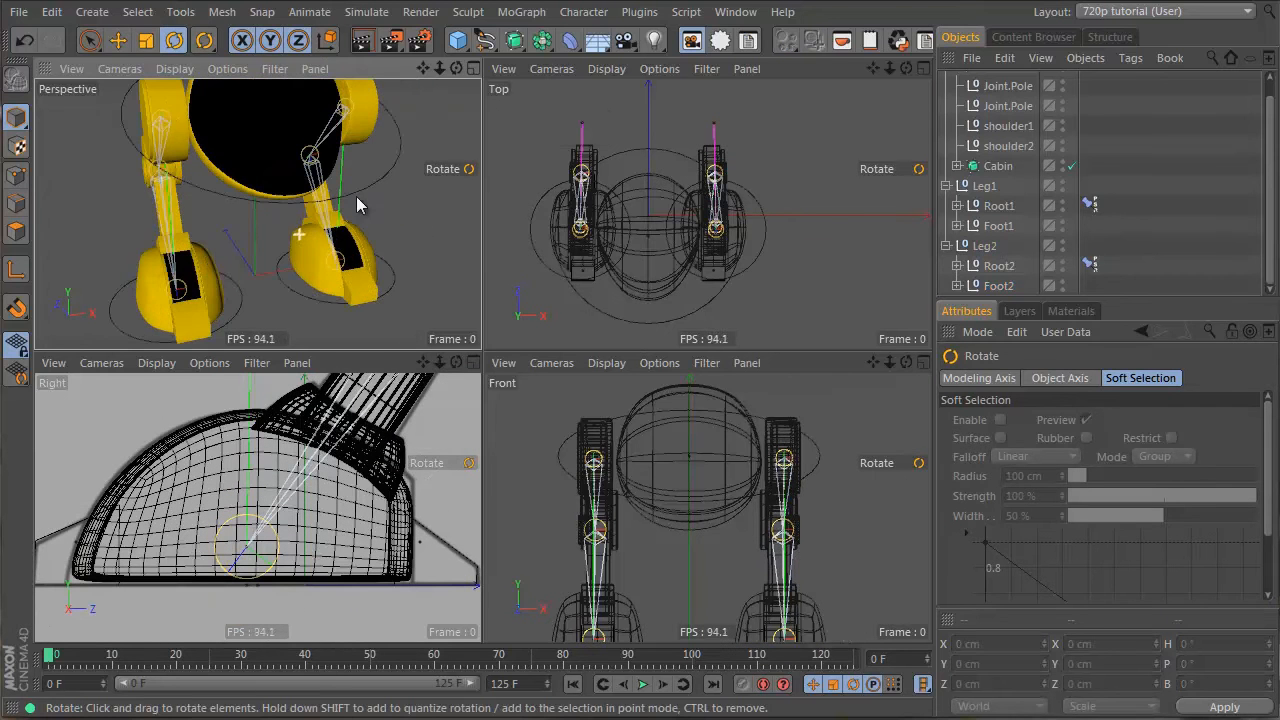
pyautogui.scroll(-3, 190, 262)
pyautogui.keyDown('alt'); pyautogui.moveTo(200, 262); pyautogui.dragTo(766, 383); pyautogui.keyUp('alt')
pyautogui.click(262, 179)
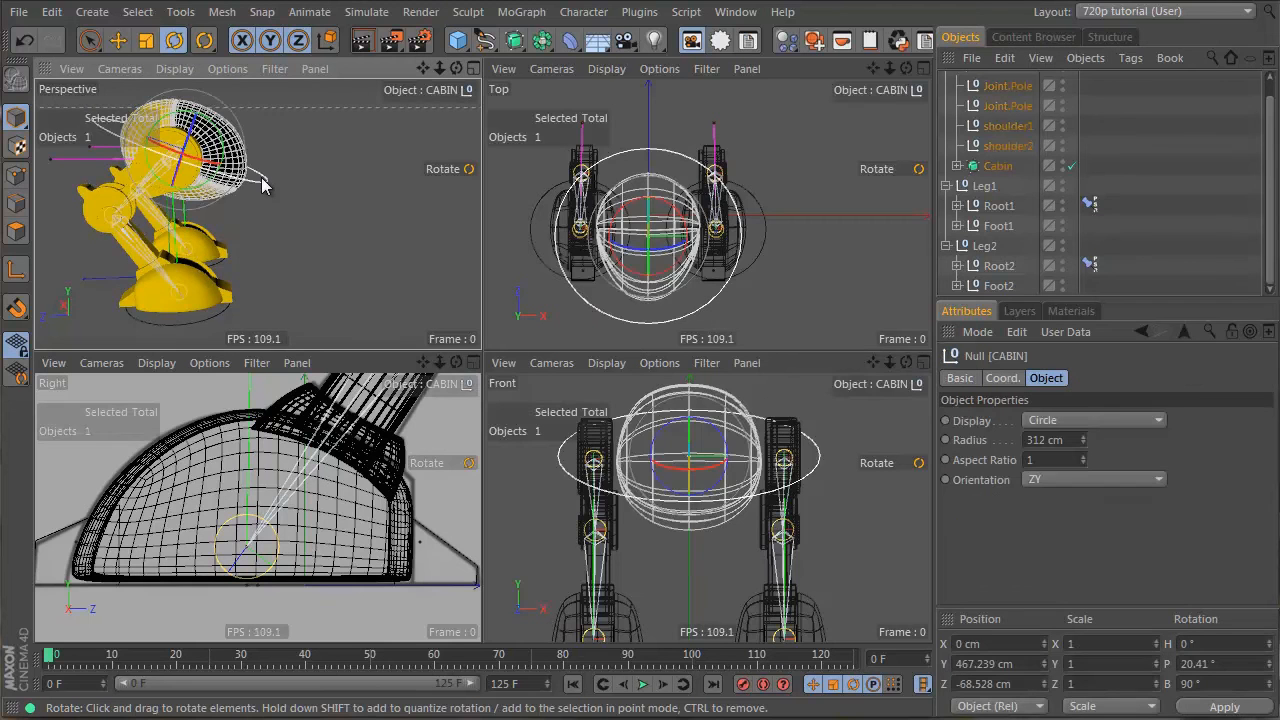
pyautogui.moveTo(219, 136); pyautogui.dragTo(214, 111)
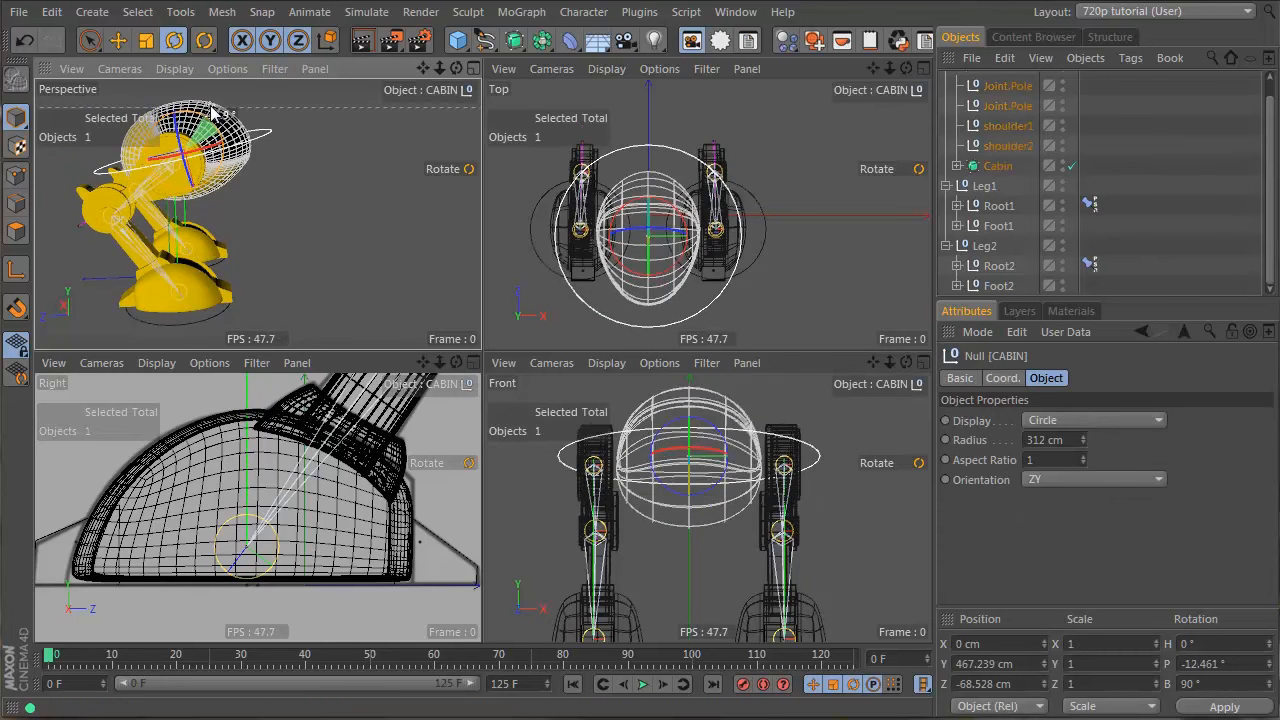
pyautogui.hotkey('ctrl', 'z')
# Step: Collapse the CABIN hierarchy and enlarge the Perspective view to show the whole walker from the side
pyautogui.keyDown('alt'); pyautogui.moveTo(200, 168); pyautogui.dragTo(30, 152); pyautogui.keyUp('alt')
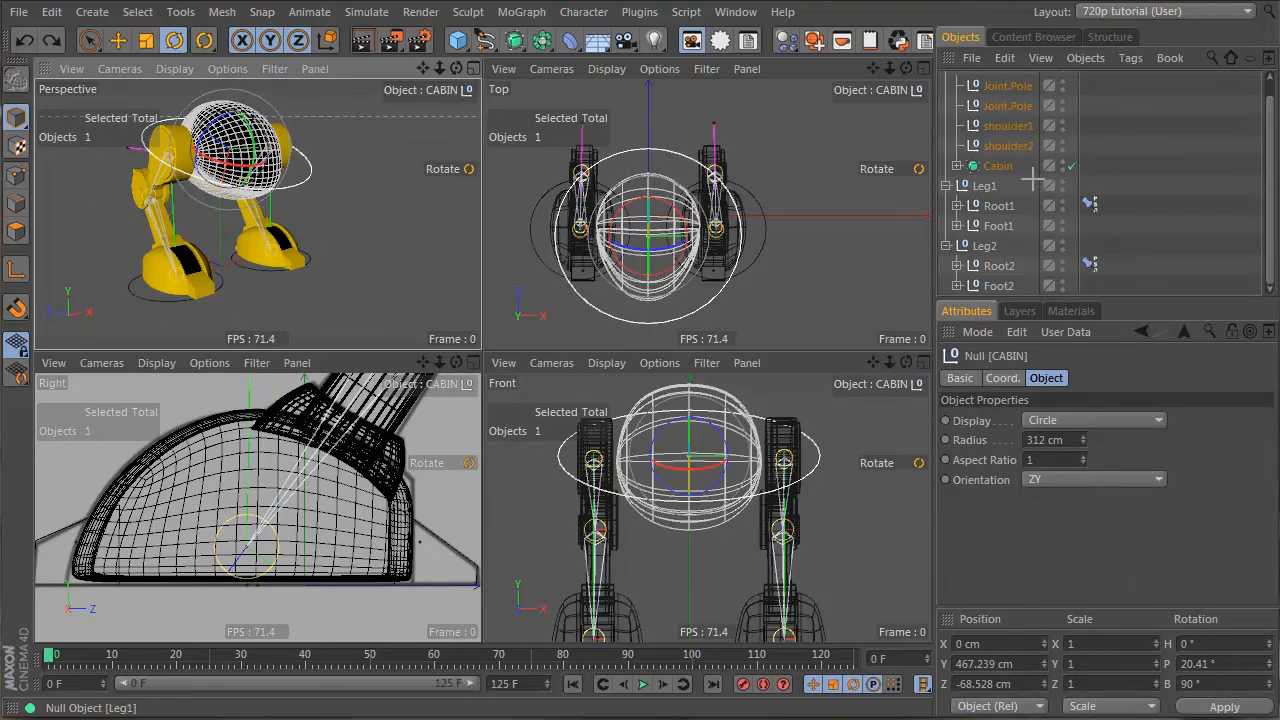
pyautogui.click(1031, 178)
pyautogui.scroll(3, 985, 140)
pyautogui.click(946, 82)
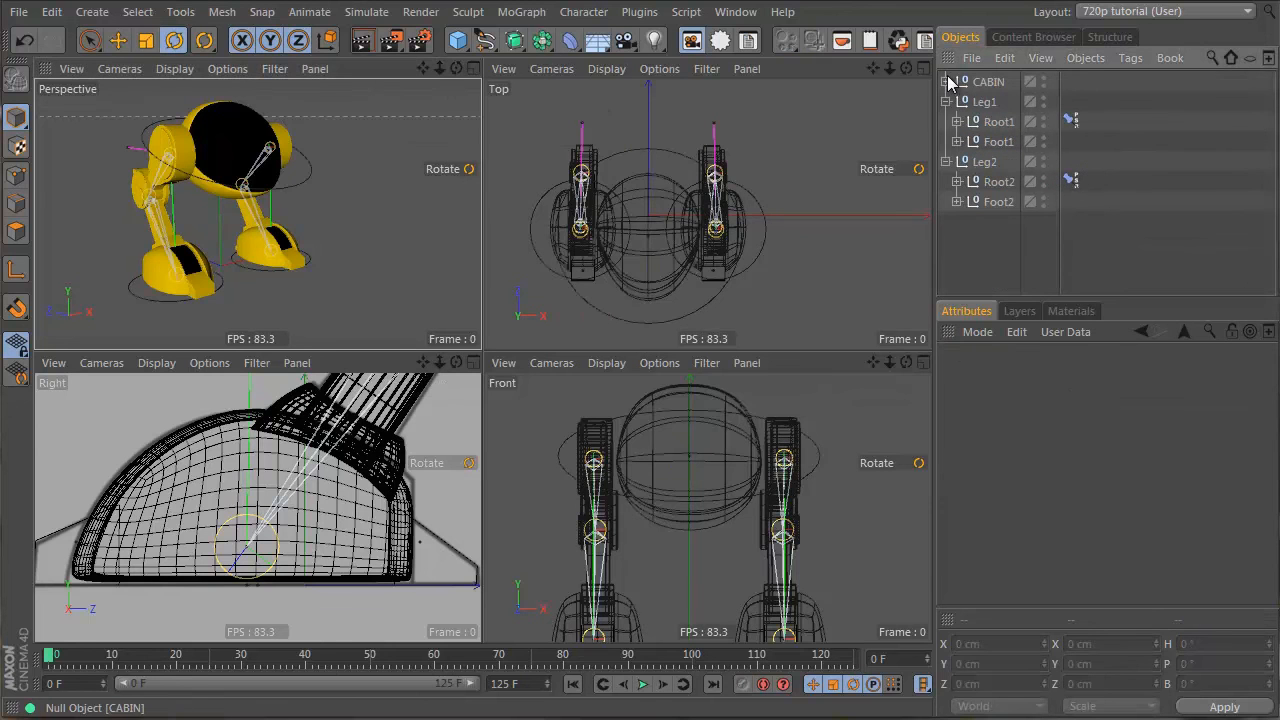
pyautogui.middleClick(338, 283)
pyautogui.keyDown('alt'); pyautogui.moveTo(582, 298); pyautogui.dragTo(551, 344); pyautogui.keyUp('alt')
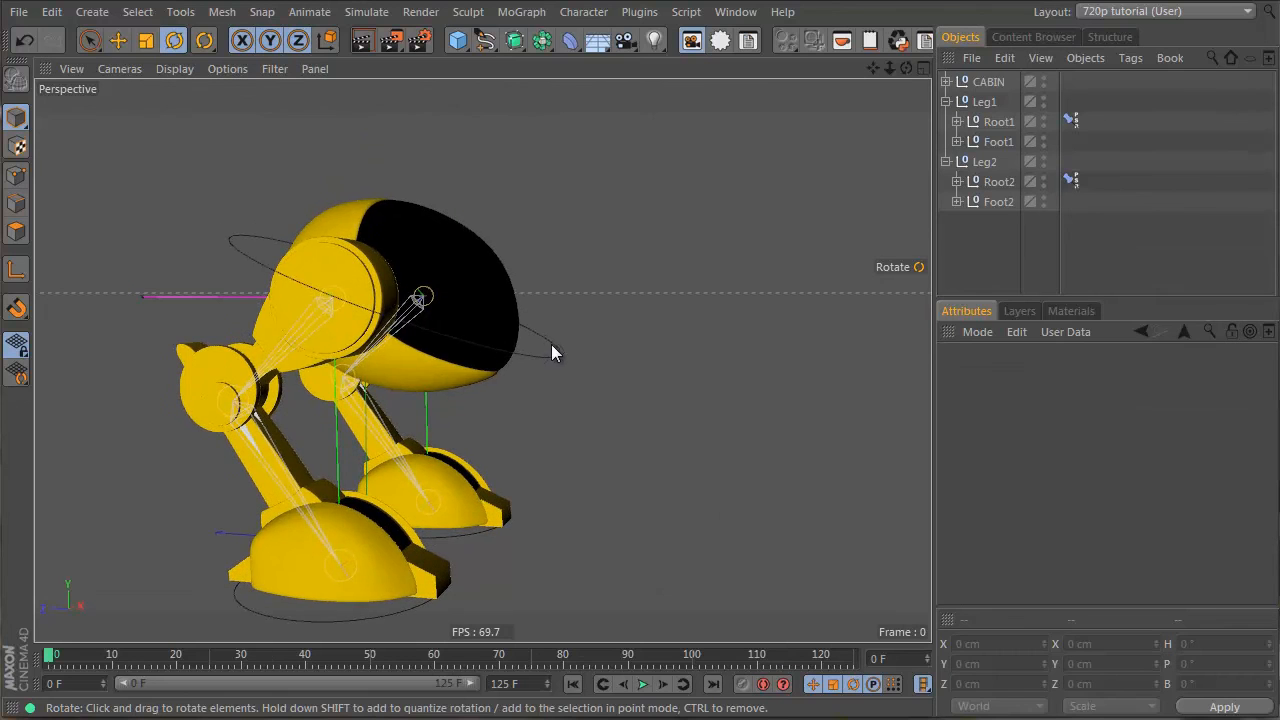
# Step: Enable axis editing for the CABIN null and set its axis pitch and bank to 0°
pyautogui.click(551, 344)
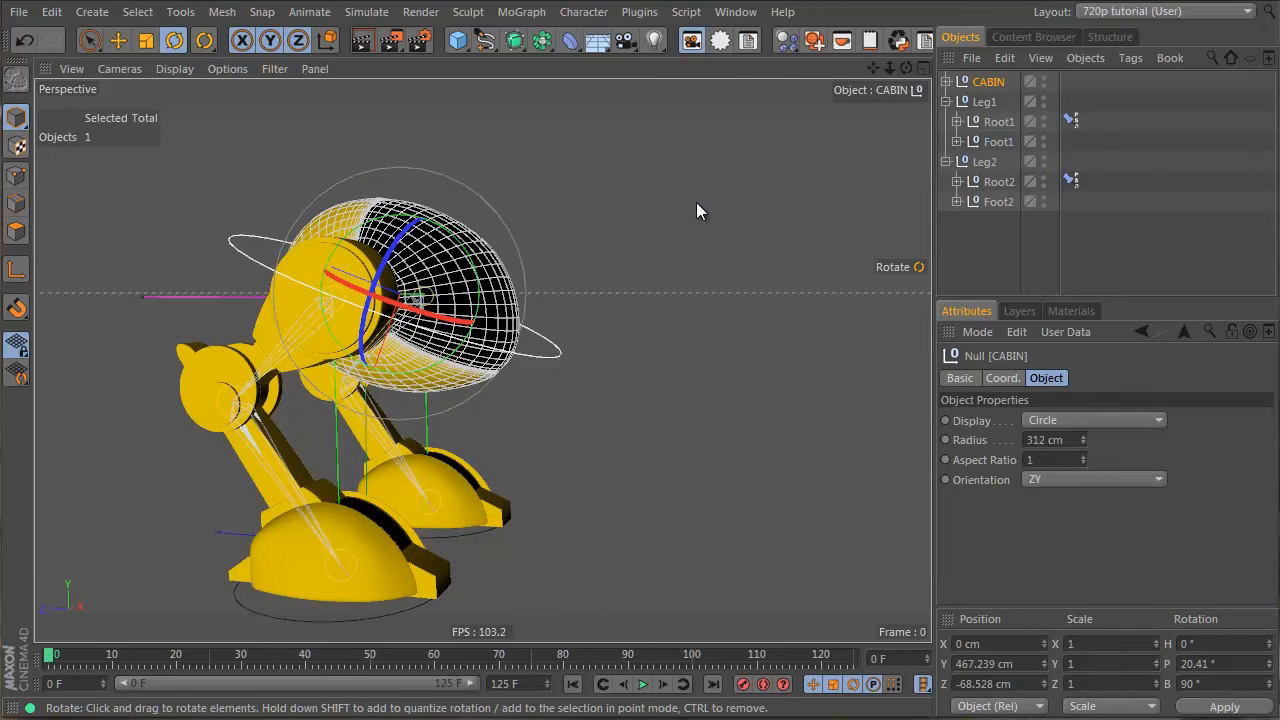
pyautogui.click(945, 81)
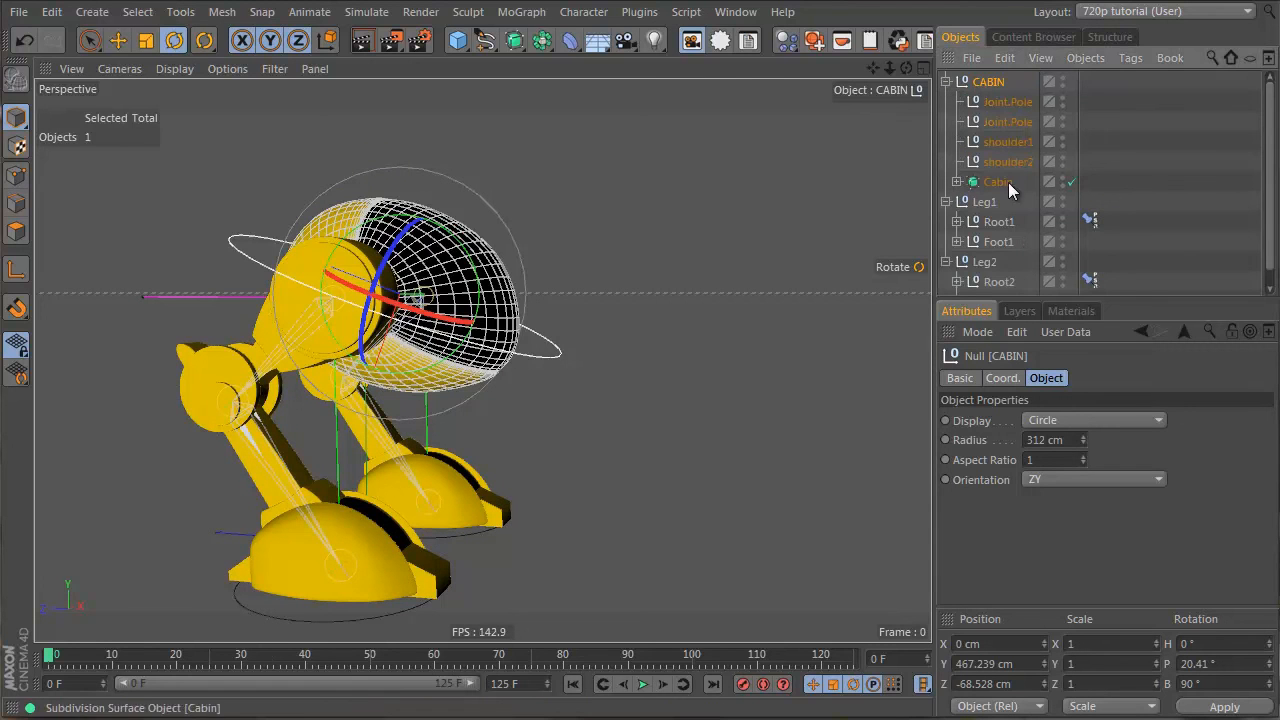
pyautogui.click(16, 268)
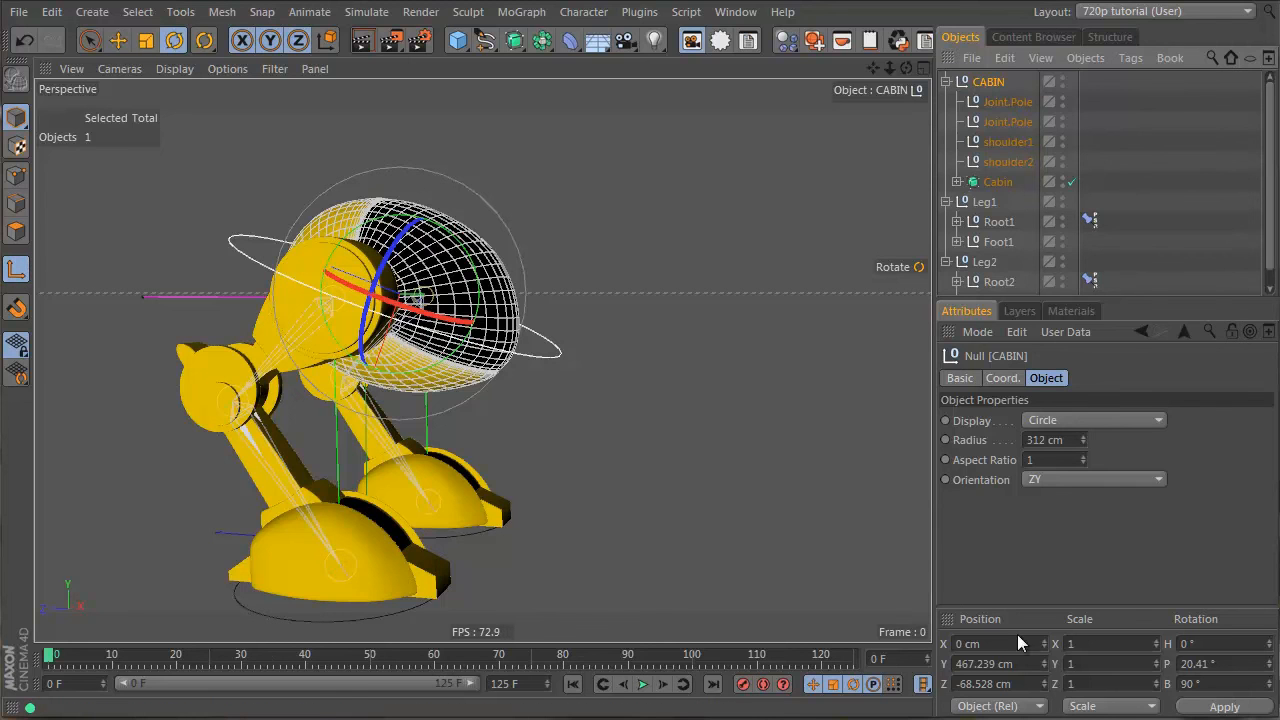
pyautogui.doubleClick(1249, 665)
pyautogui.write('0')
pyautogui.press('Return')
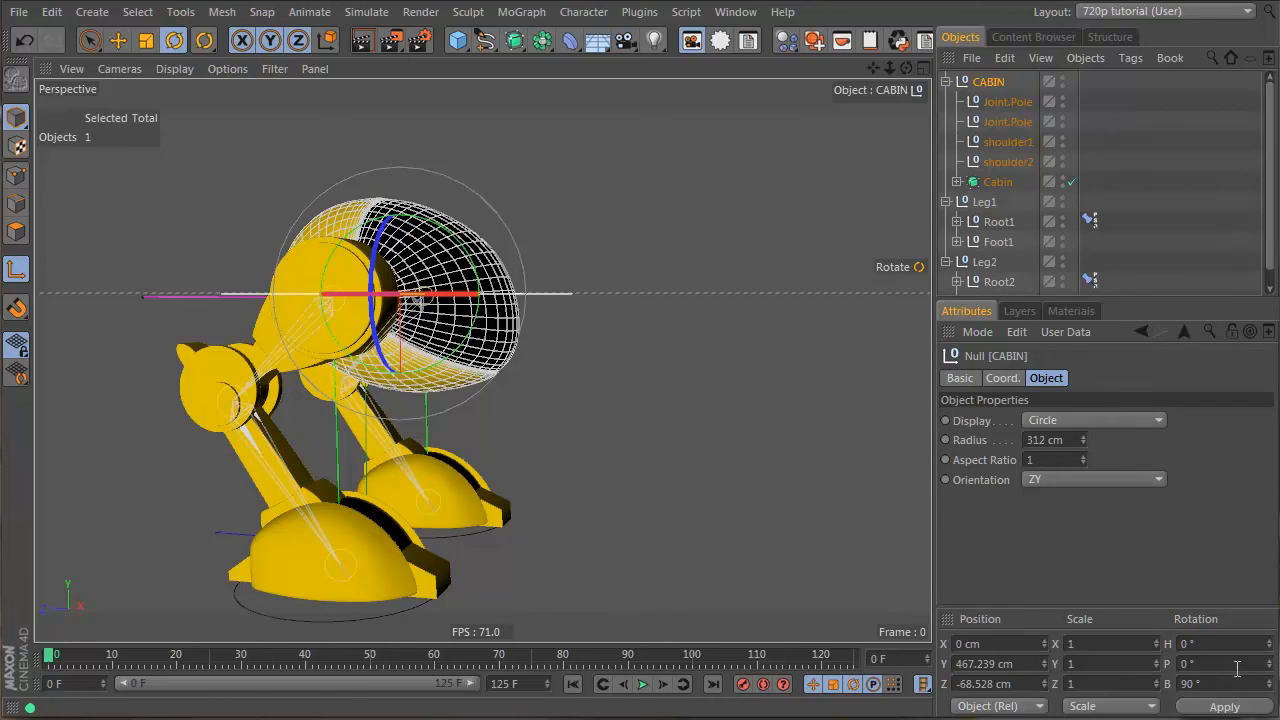
pyautogui.press('Return')
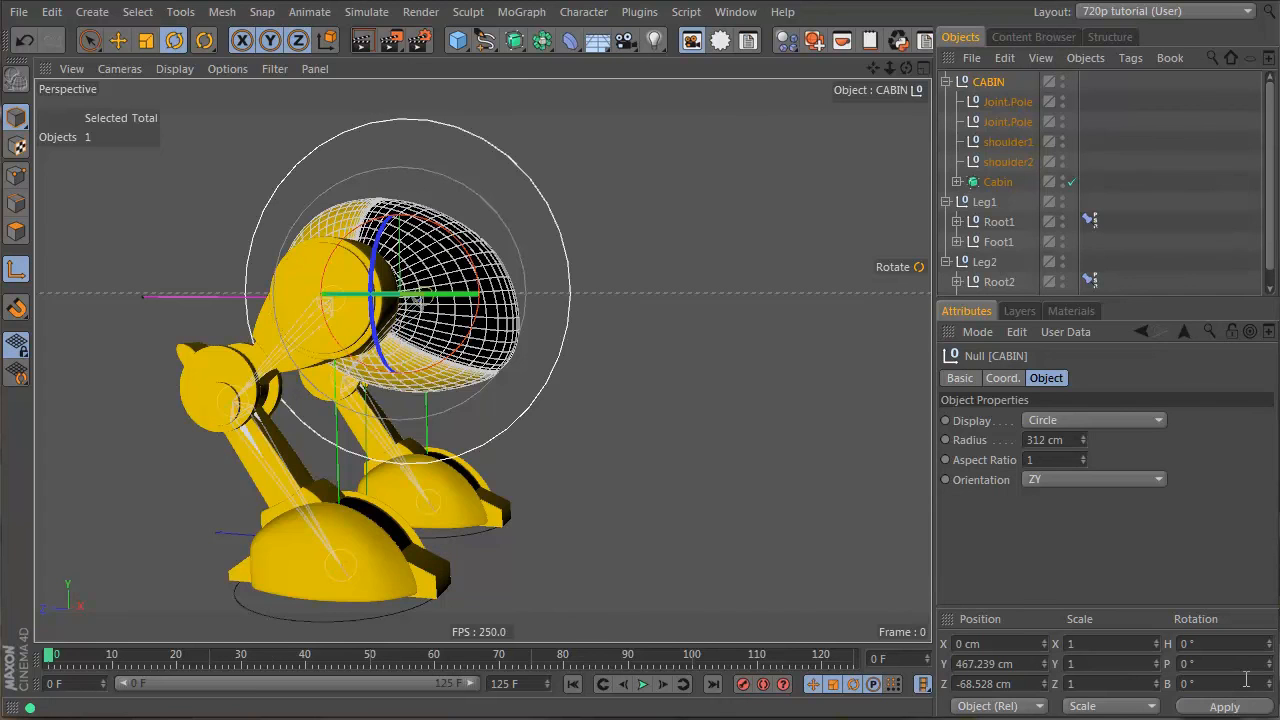
pyautogui.keyDown('alt'); pyautogui.moveTo(432, 322); pyautogui.dragTo(264, 320); pyautogui.keyUp('alt')
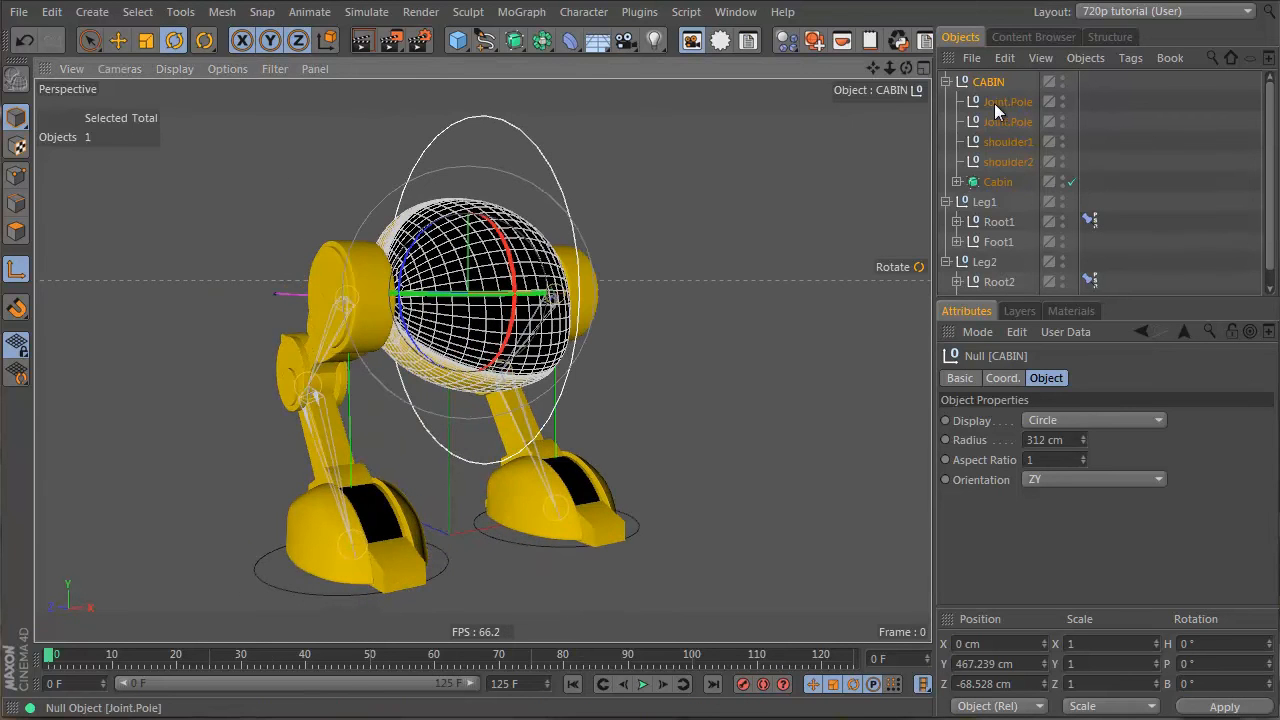
pyautogui.click(1018, 77)
# Step: Turn off axis editing and check that CABIN can be picked by its circle
pyautogui.moveTo(565, 229)
pyautogui.keyDown('alt'); pyautogui.mouseDown()
pyautogui.moveTo(223, 255)
pyautogui.moveTo(613, 214)
pyautogui.moveTo(548, 161)
pyautogui.mouseUp(); pyautogui.keyUp('alt')
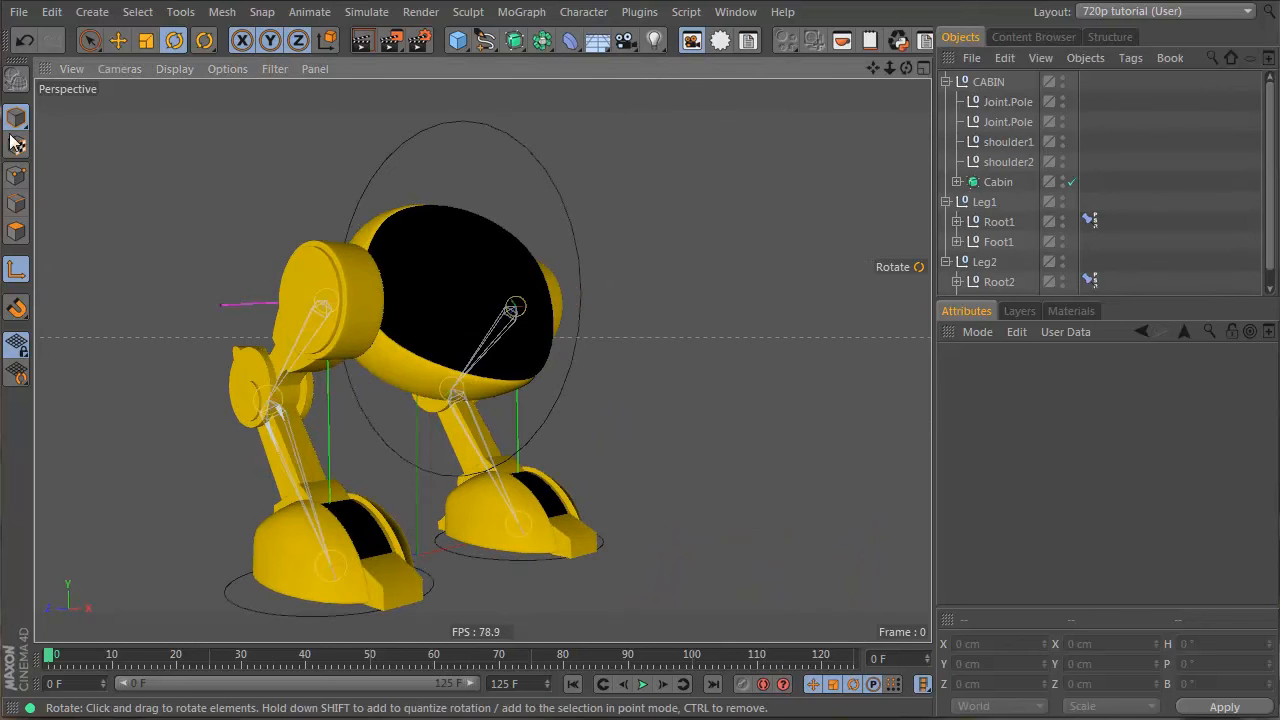
pyautogui.click(514, 137)
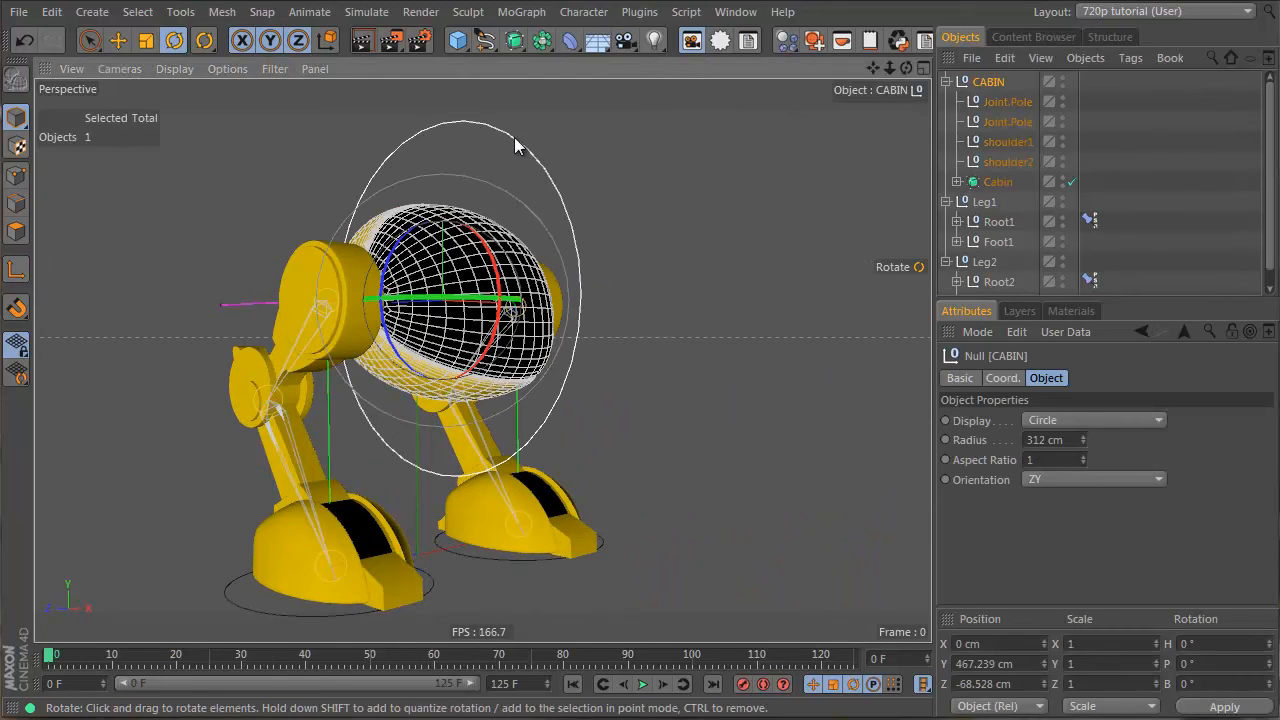
pyautogui.click(667, 134)
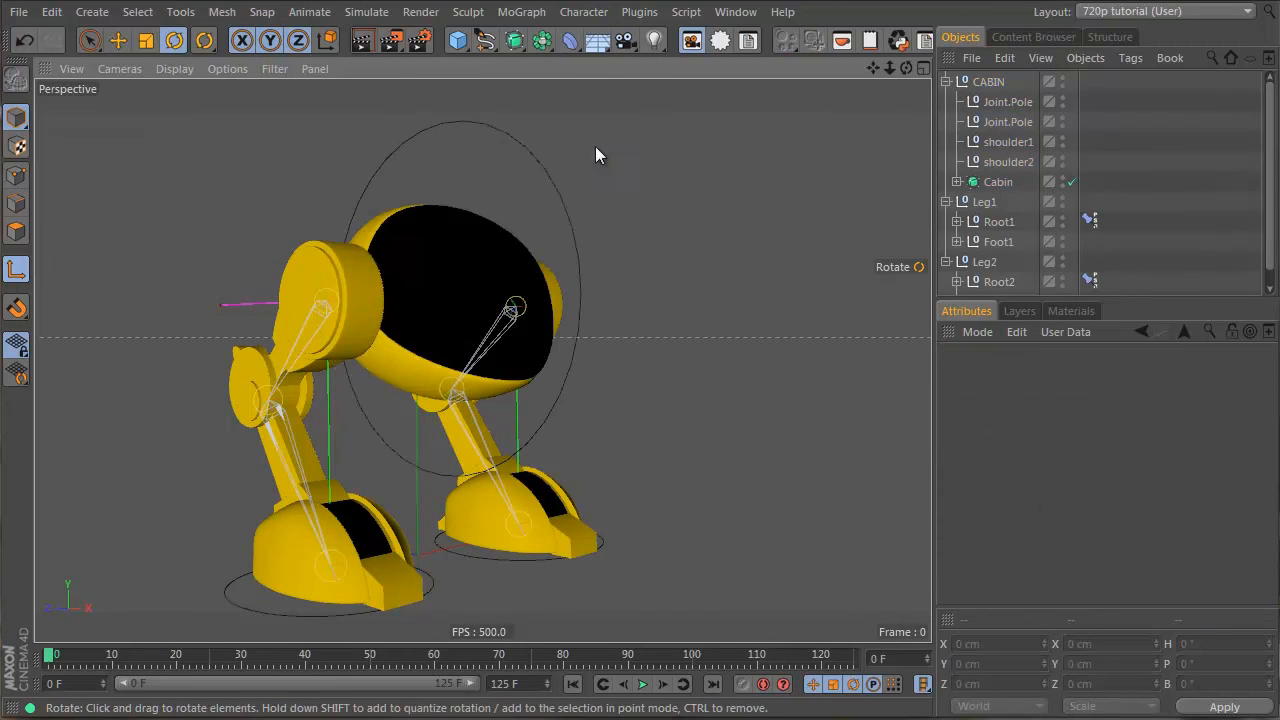
pyautogui.click(507, 165)
pyautogui.click(730, 203)
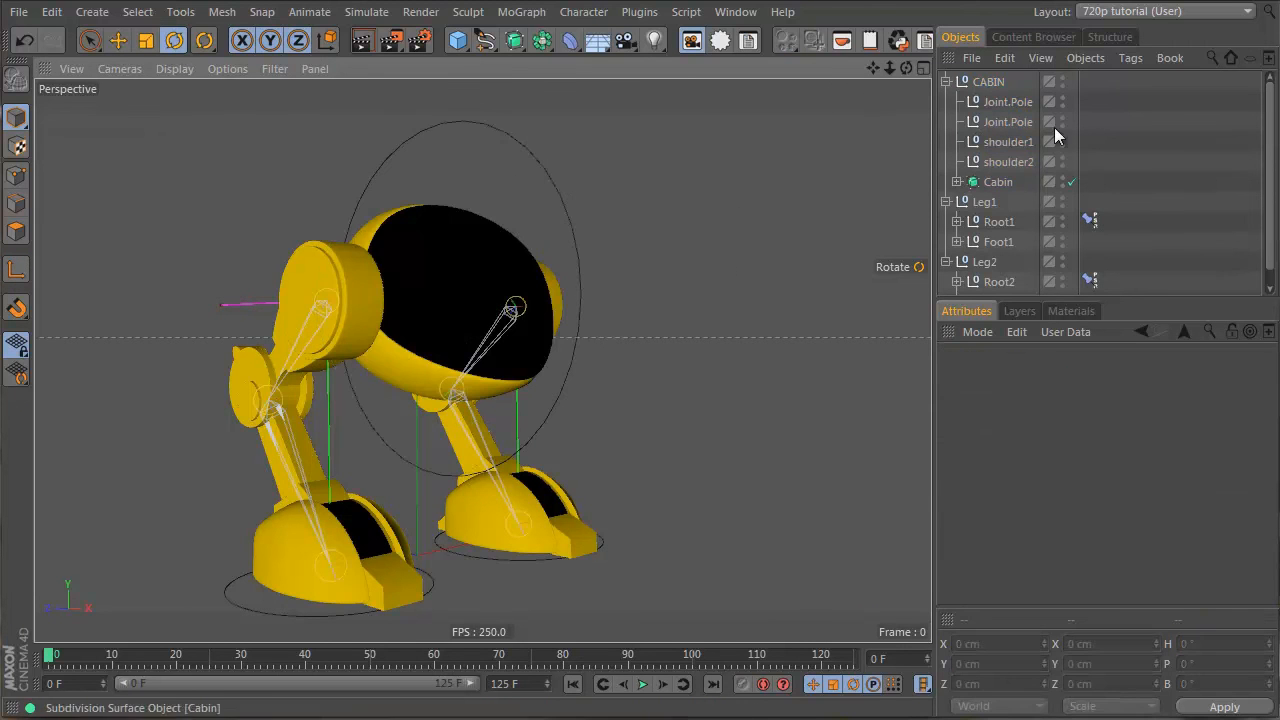
# Step: Reduce the CABIN null's circle radius to 246 cm
pyautogui.click(531, 168)
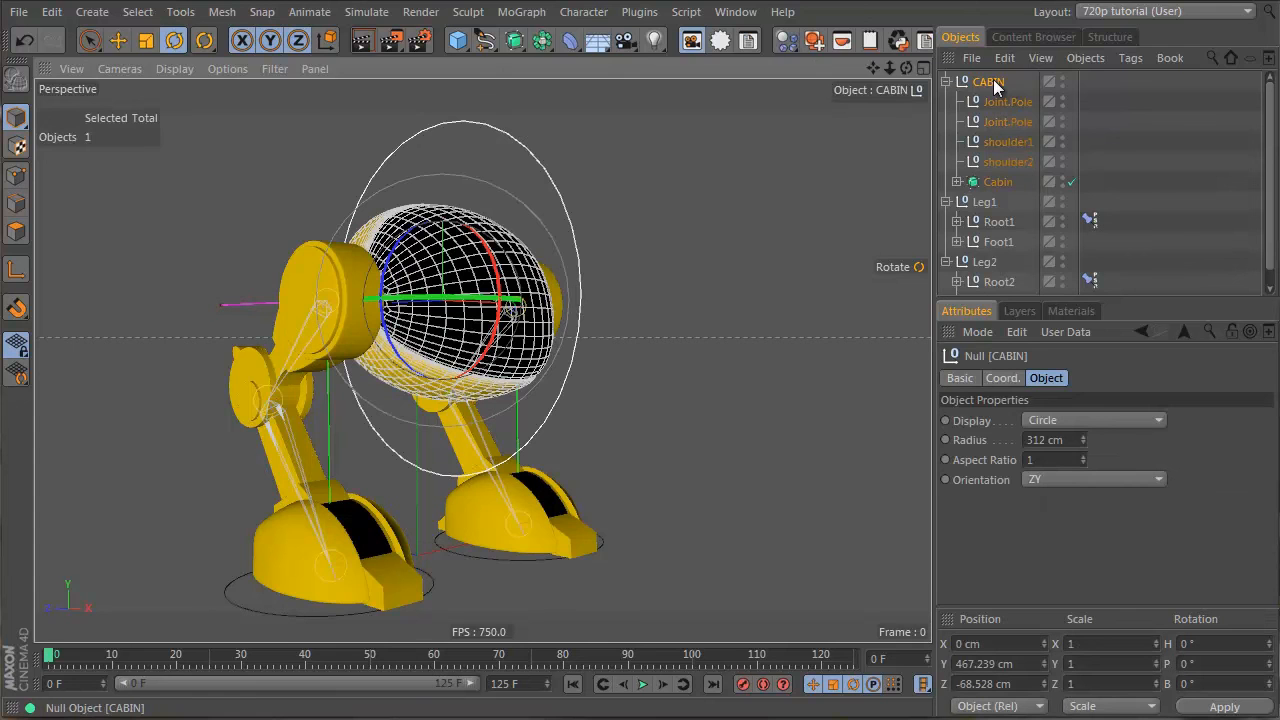
pyautogui.click(990, 82)
pyautogui.moveTo(1082, 440); pyautogui.dragTo(1080, 438)
pyautogui.keyDown('alt'); pyautogui.moveTo(481, 316); pyautogui.dragTo(736, 320); pyautogui.keyUp('alt')
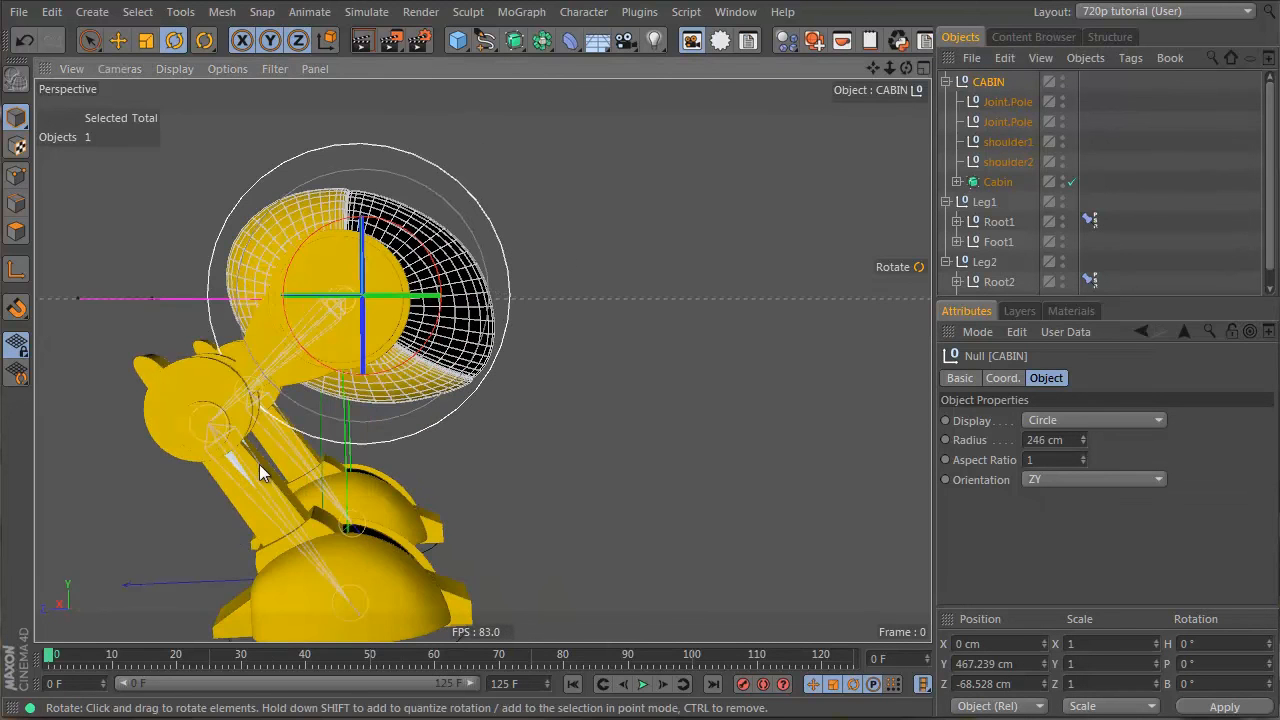
pyautogui.click(1017, 76)
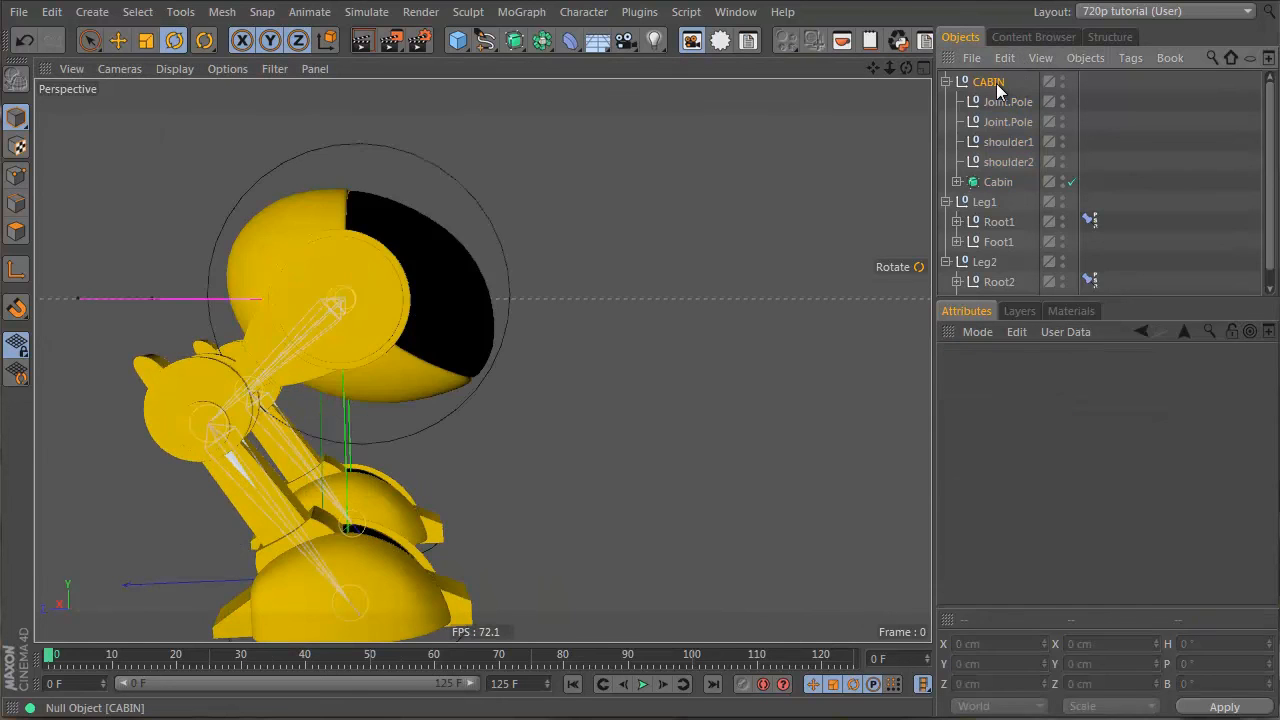
# Step: Rename the CABIN null as Cabin_Local
pyautogui.doubleClick(996, 83)
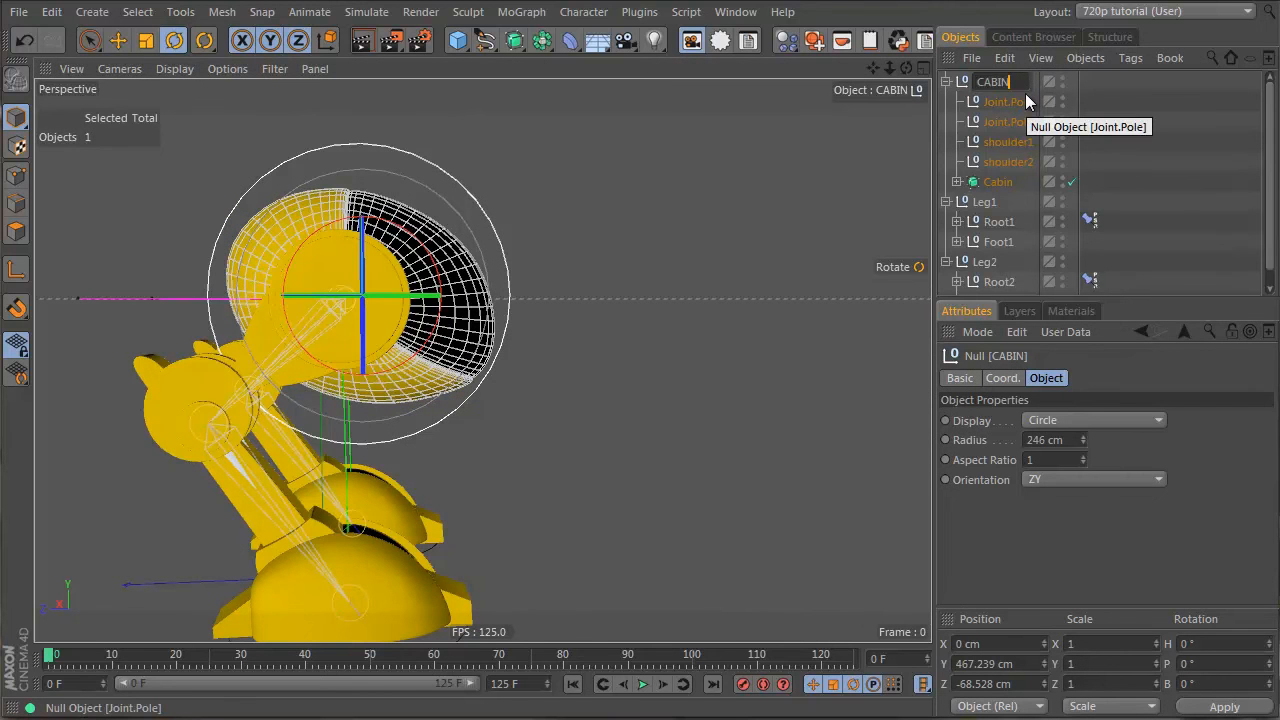
pyautogui.write('CA')
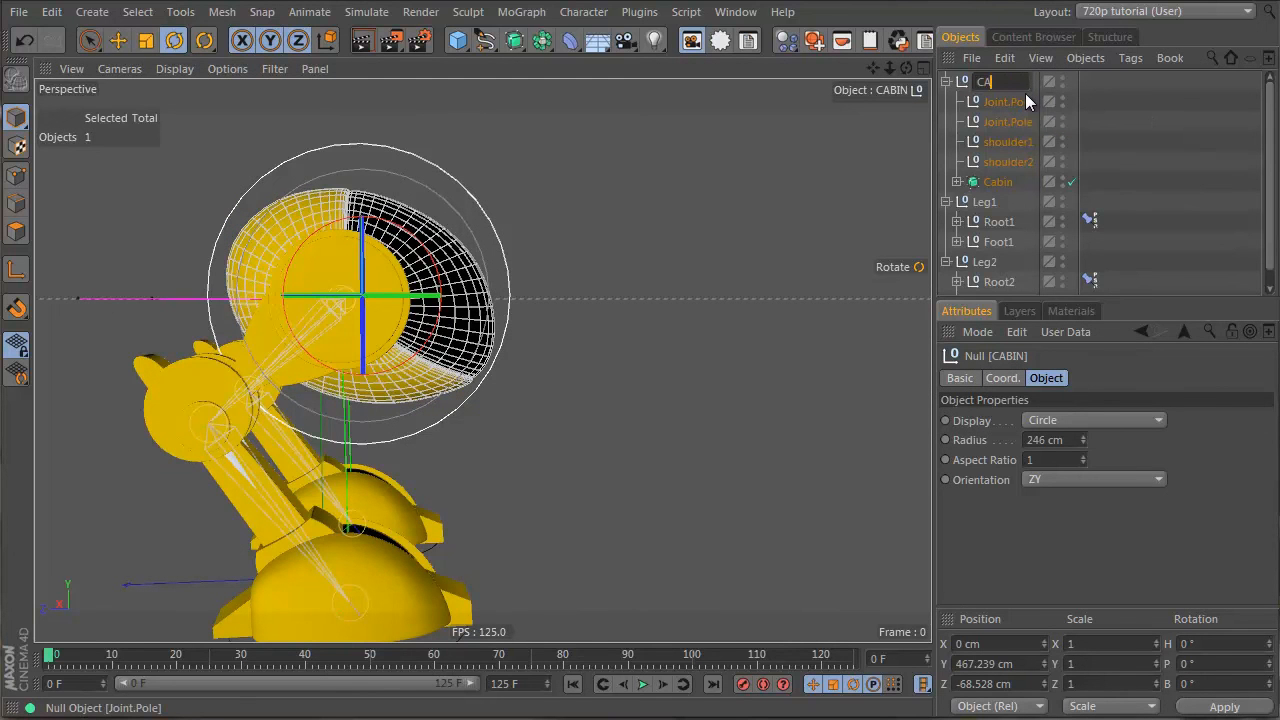
pyautogui.write('bin_Local')
pyautogui.press('Return')
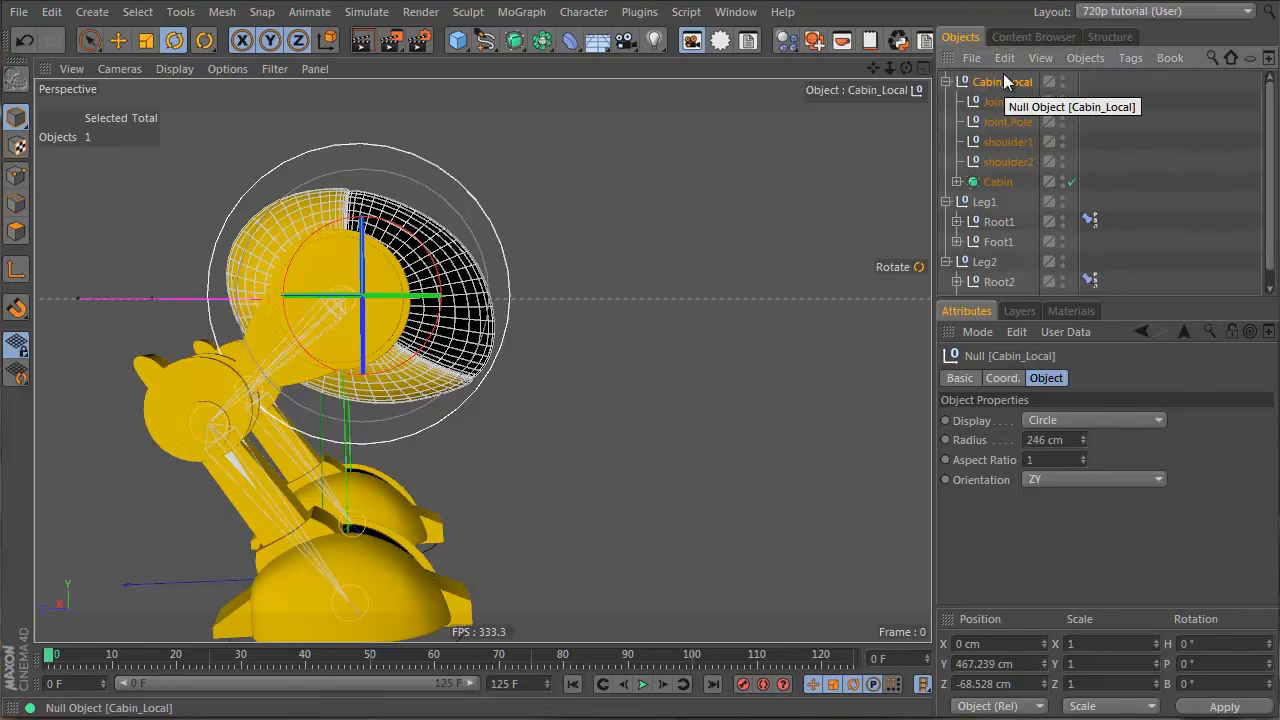
# Step: Group Cabin_Local under a new parent null and rename that null as CabinGlobal
pyautogui.hotkey('alt', 'g')
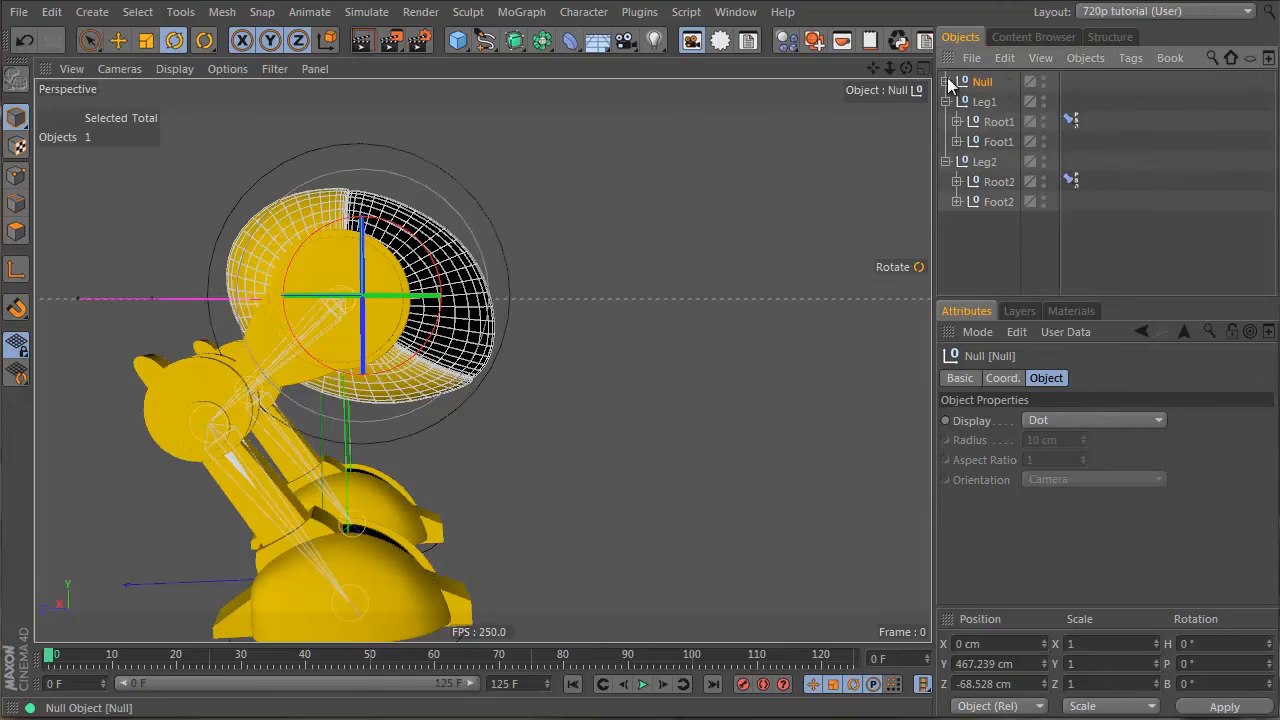
pyautogui.click(947, 81)
pyautogui.doubleClick(985, 81)
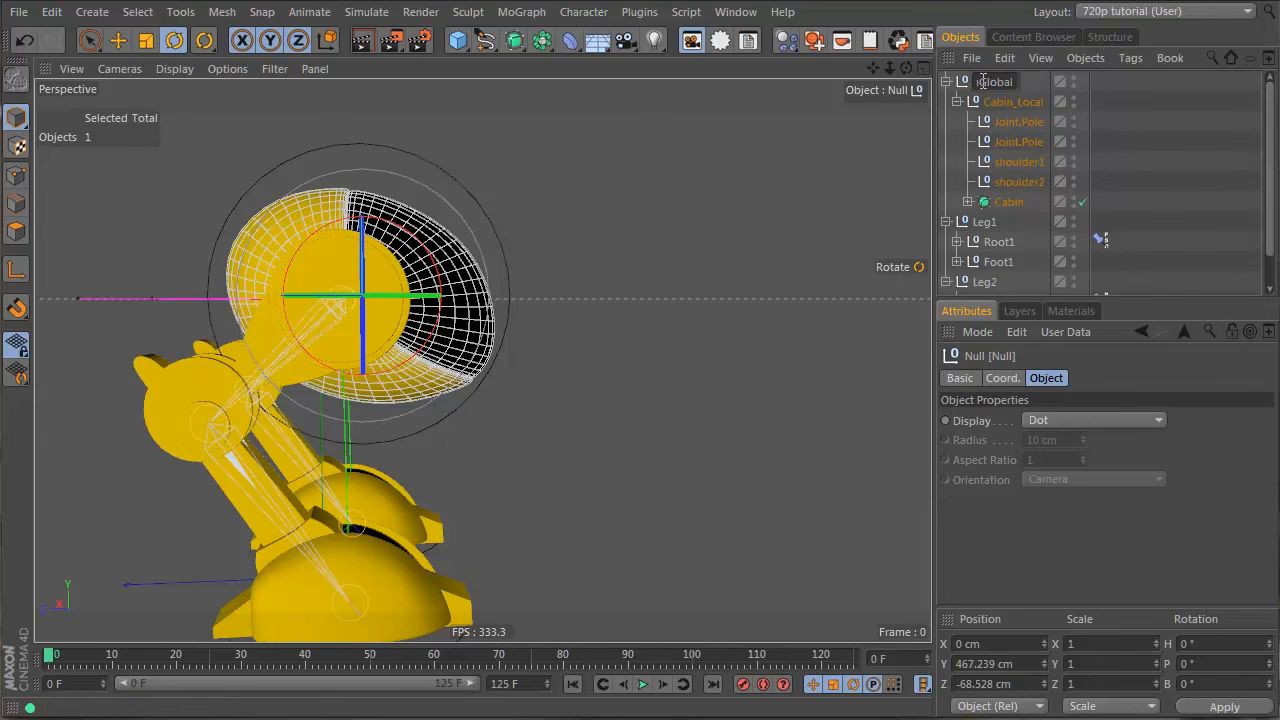
pyautogui.write('CabinGlobal')
pyautogui.press('Return')
# Step: Display the CabinGlobal null as a hexagon with XZ orientation and a radius of 303 cm
pyautogui.keyDown('alt'); pyautogui.moveTo(214, 337); pyautogui.dragTo(95, 354); pyautogui.keyUp('alt')
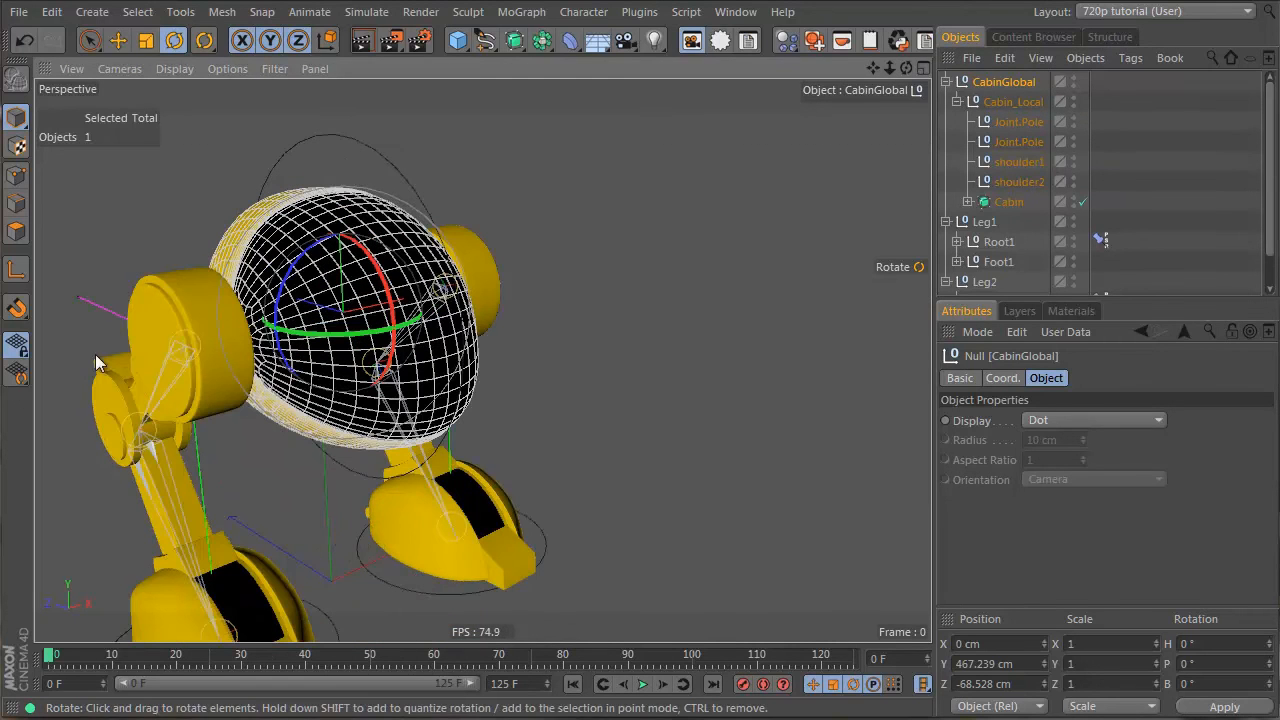
pyautogui.click(1096, 420)
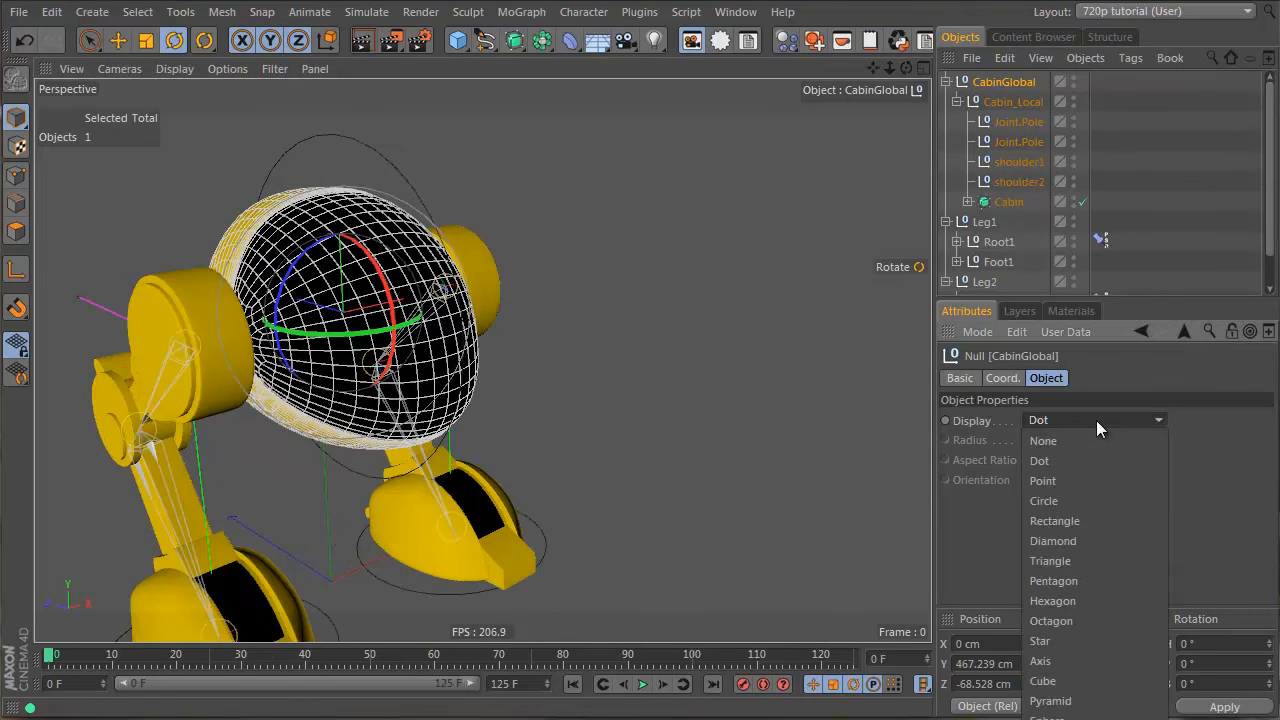
pyautogui.click(1083, 598)
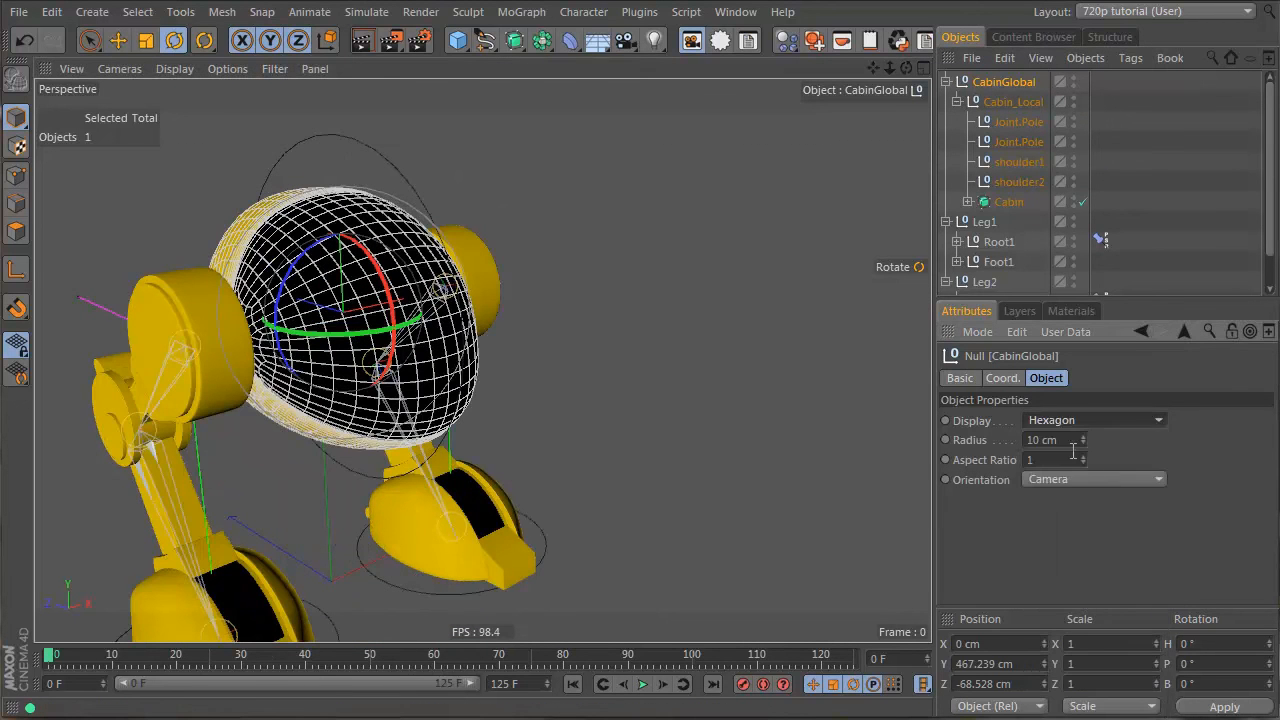
pyautogui.moveTo(1083, 440)
pyautogui.mouseDown()
pyautogui.moveTo(1087, 427)
pyautogui.moveTo(1087, 444)
pyautogui.mouseUp()
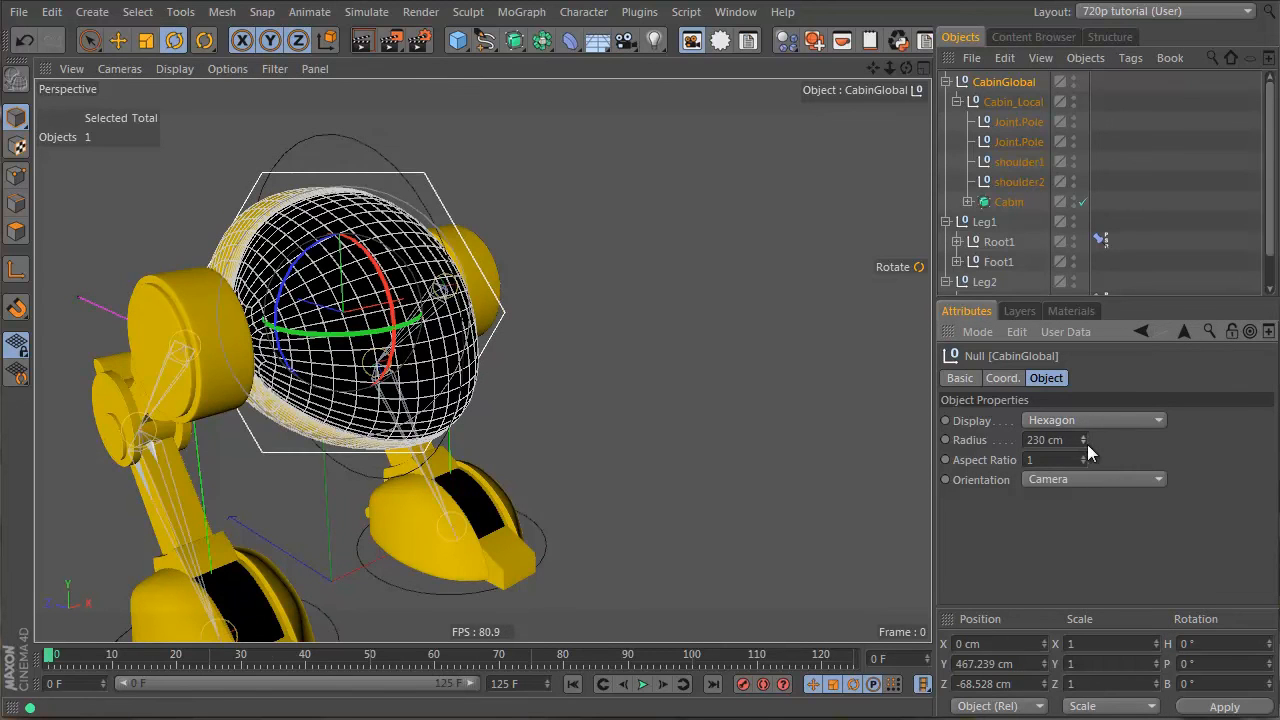
pyautogui.scroll(-3, 1128, 480)
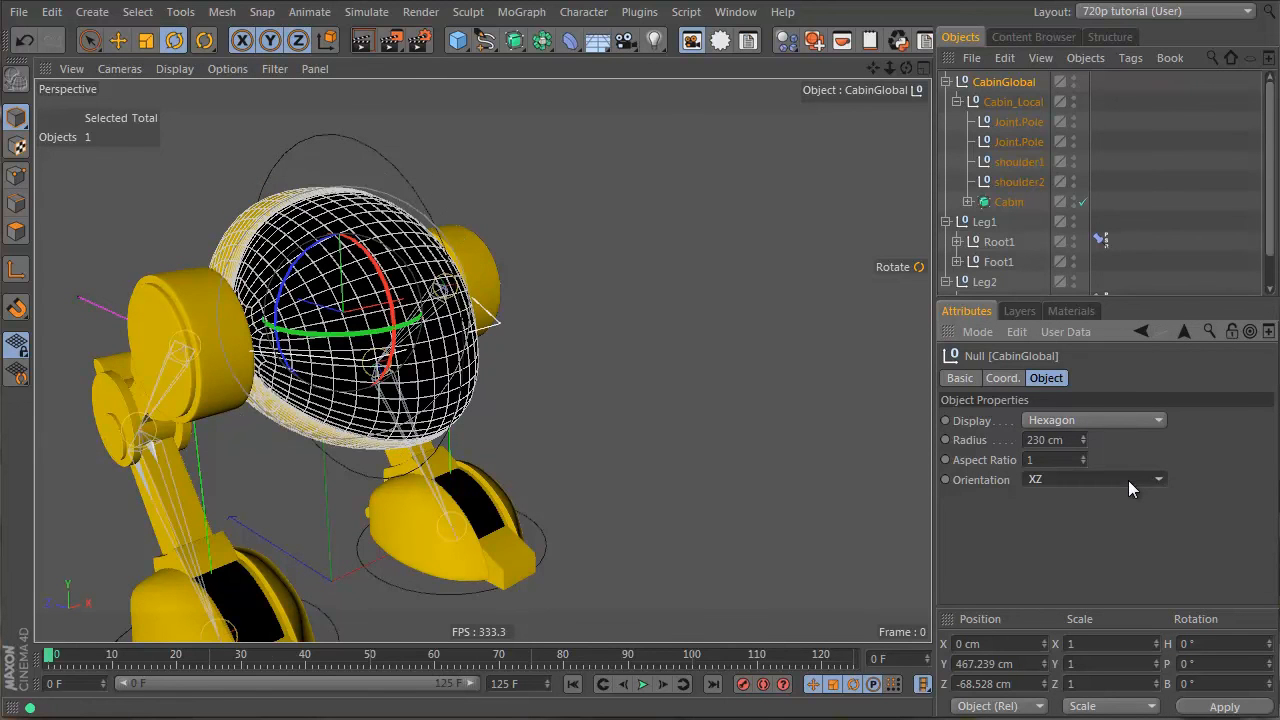
pyautogui.moveTo(1083, 442); pyautogui.dragTo(1083, 440)
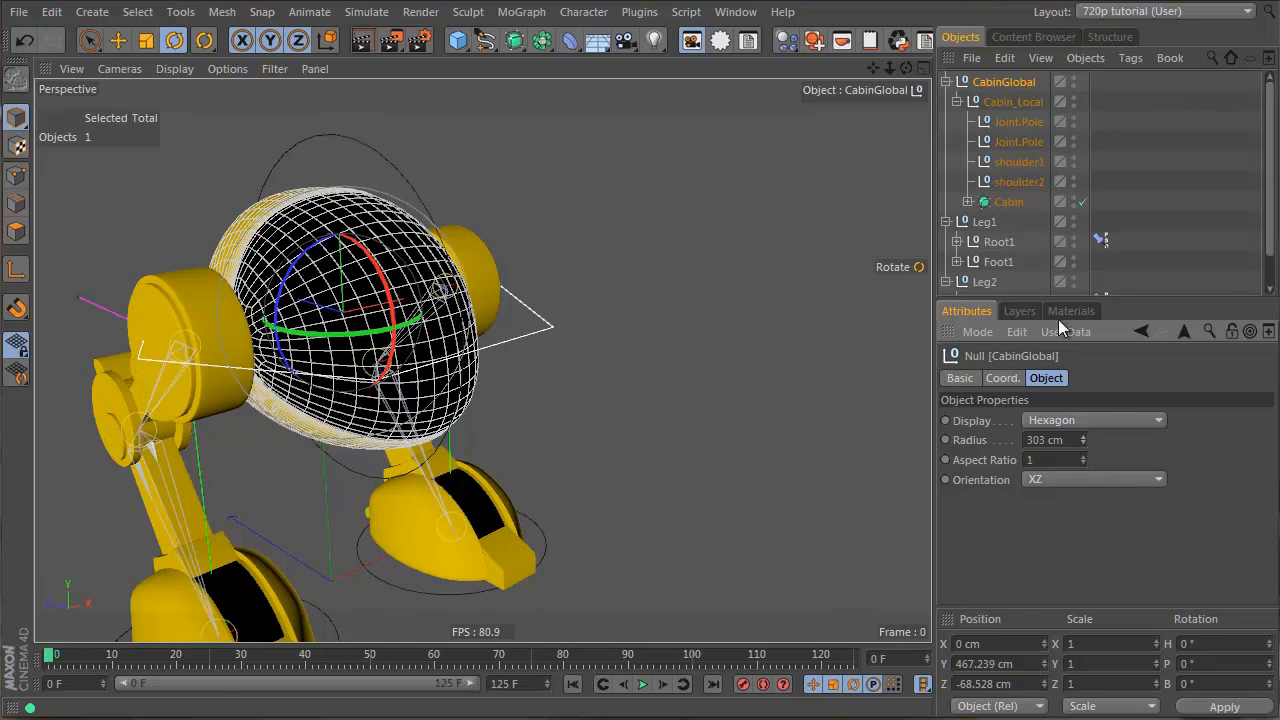
# Step: Turn on the display color for the CabinGlobal null, set it to orange, and deselect the null
pyautogui.click(960, 378)
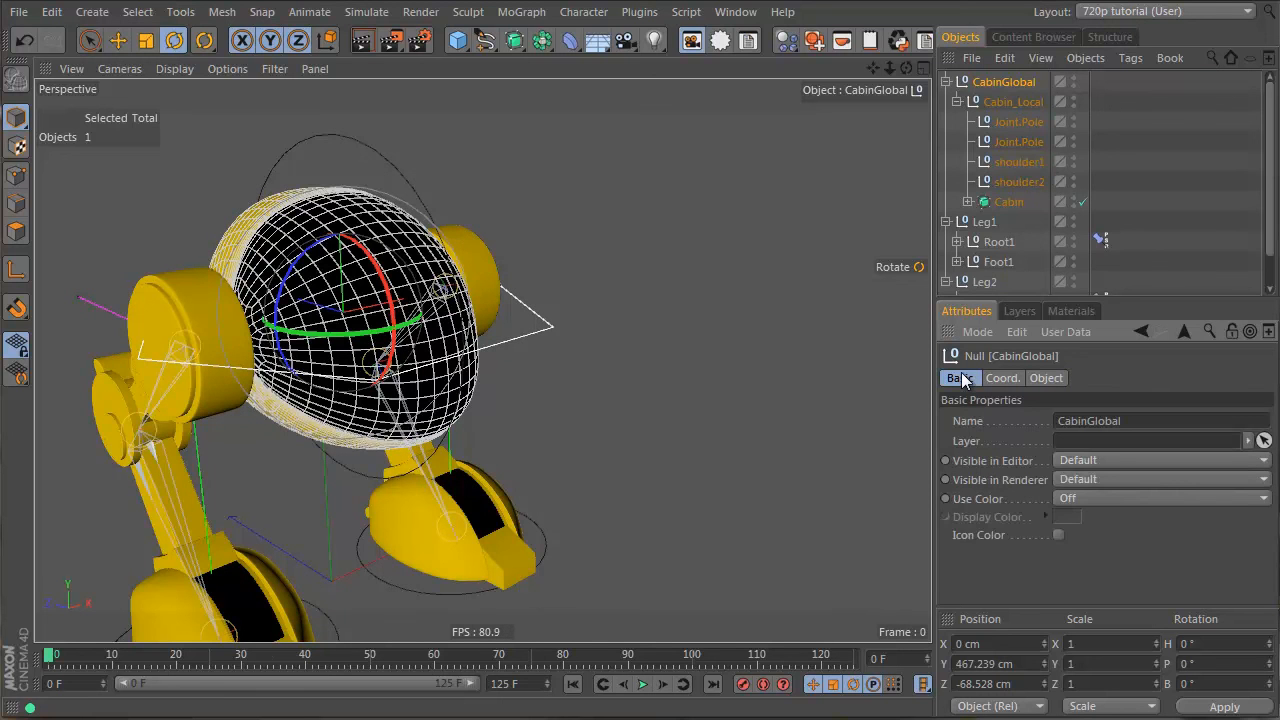
pyautogui.click(1074, 502)
pyautogui.click(1071, 540)
pyautogui.click(1067, 516)
pyautogui.moveTo(1051, 436); pyautogui.dragTo(1039, 437)
pyautogui.click(1040, 608)
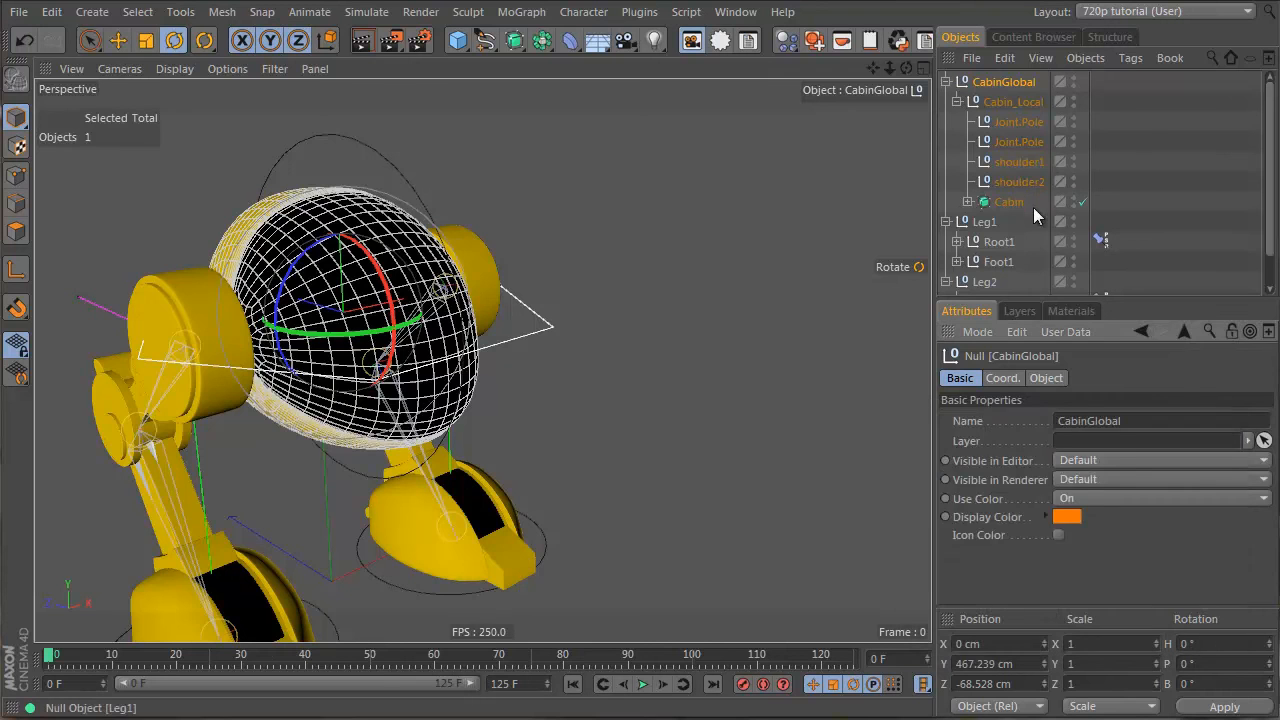
pyautogui.click(1039, 240)
# Step: Turn on the display color for the Cabin_Local null, set it to yellow, and deselect the null
pyautogui.keyDown('alt'); pyautogui.moveTo(324, 325); pyautogui.dragTo(454, 278); pyautogui.keyUp('alt')
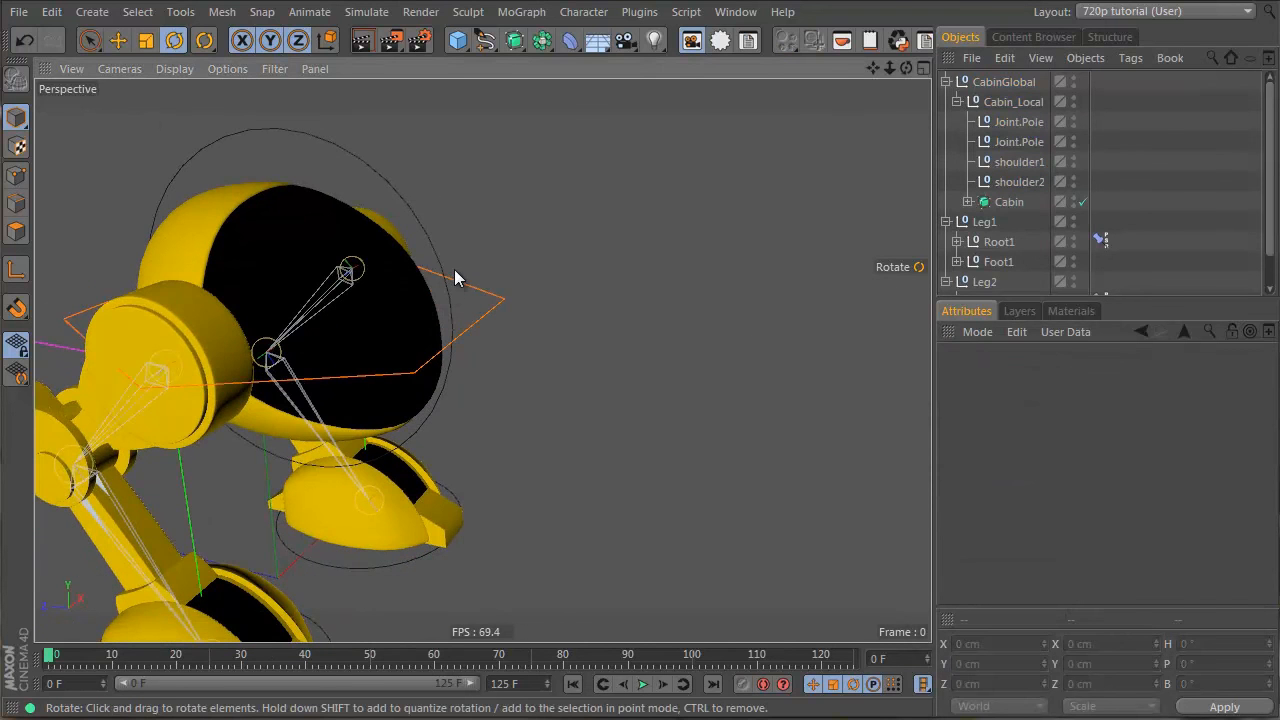
pyautogui.click(388, 172)
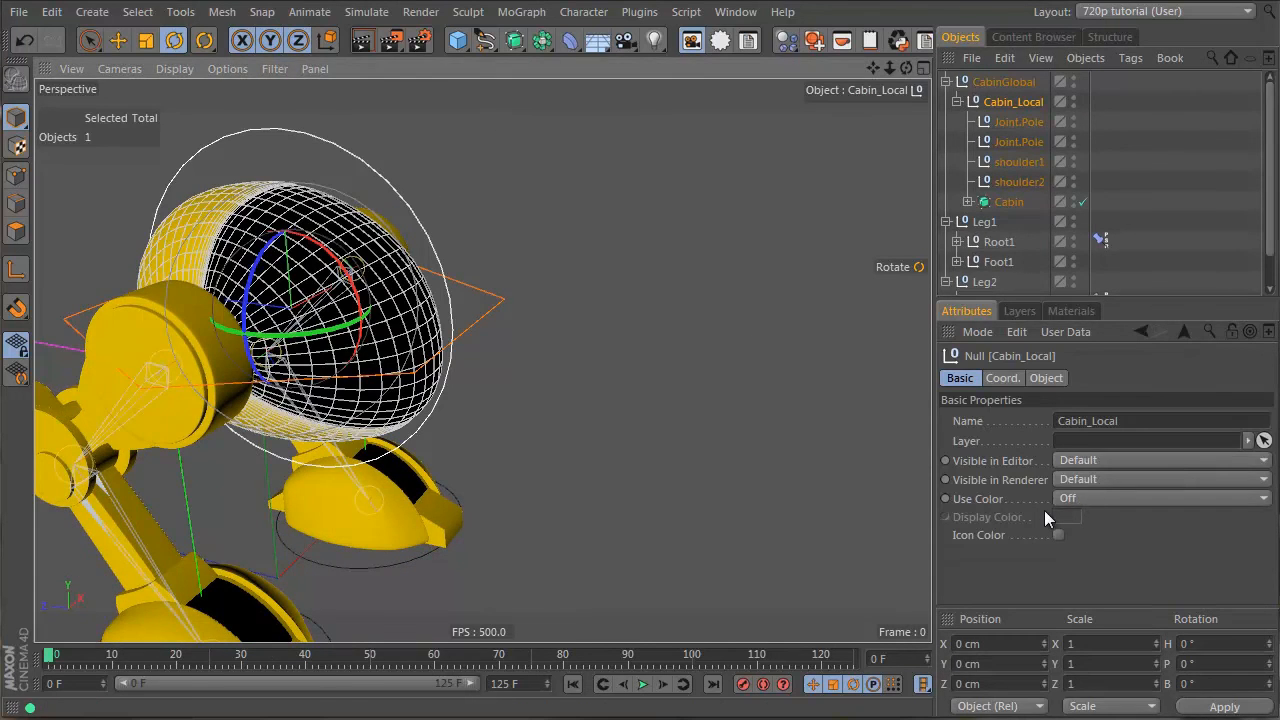
pyautogui.click(1088, 498)
pyautogui.click(1080, 551)
pyautogui.click(1074, 517)
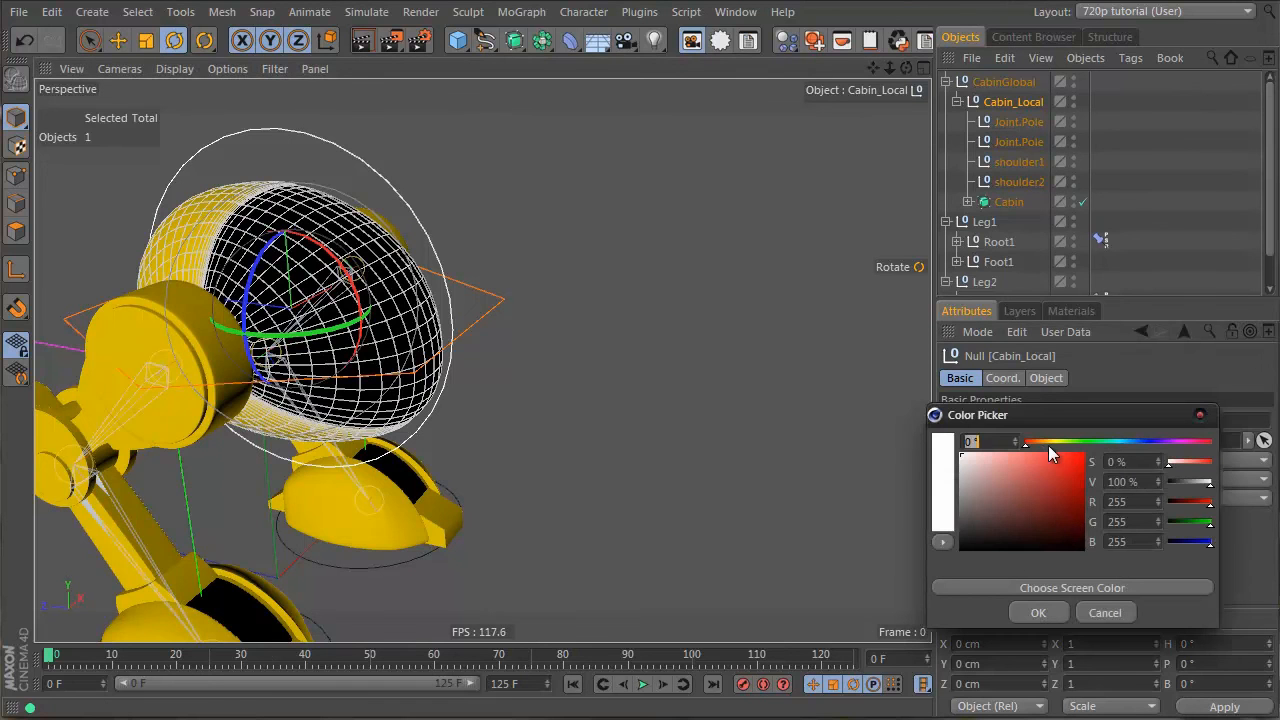
pyautogui.moveTo(1049, 447); pyautogui.dragTo(1083, 455)
pyautogui.click(1038, 612)
pyautogui.click(1149, 161)
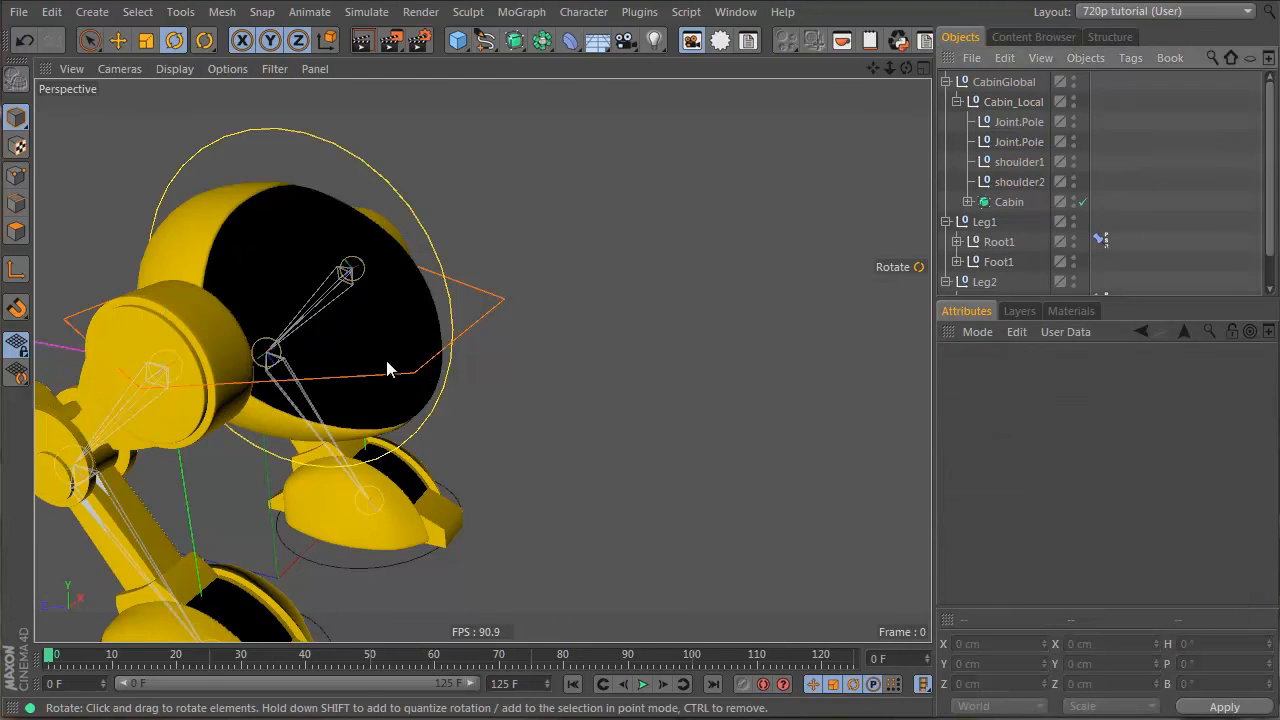
# Step: Give the Foot1 null a pink display color with hue 301°, saturation 54.4% and value 100%
pyautogui.scroll(-5, 386, 360)
pyautogui.keyDown('alt'); pyautogui.moveTo(375, 383); pyautogui.dragTo(460, 317, button='middle'); pyautogui.keyUp('alt')
pyautogui.keyDown('alt'); pyautogui.moveTo(372, 487); pyautogui.dragTo(329, 493); pyautogui.keyUp('alt')
pyautogui.click(384, 474)
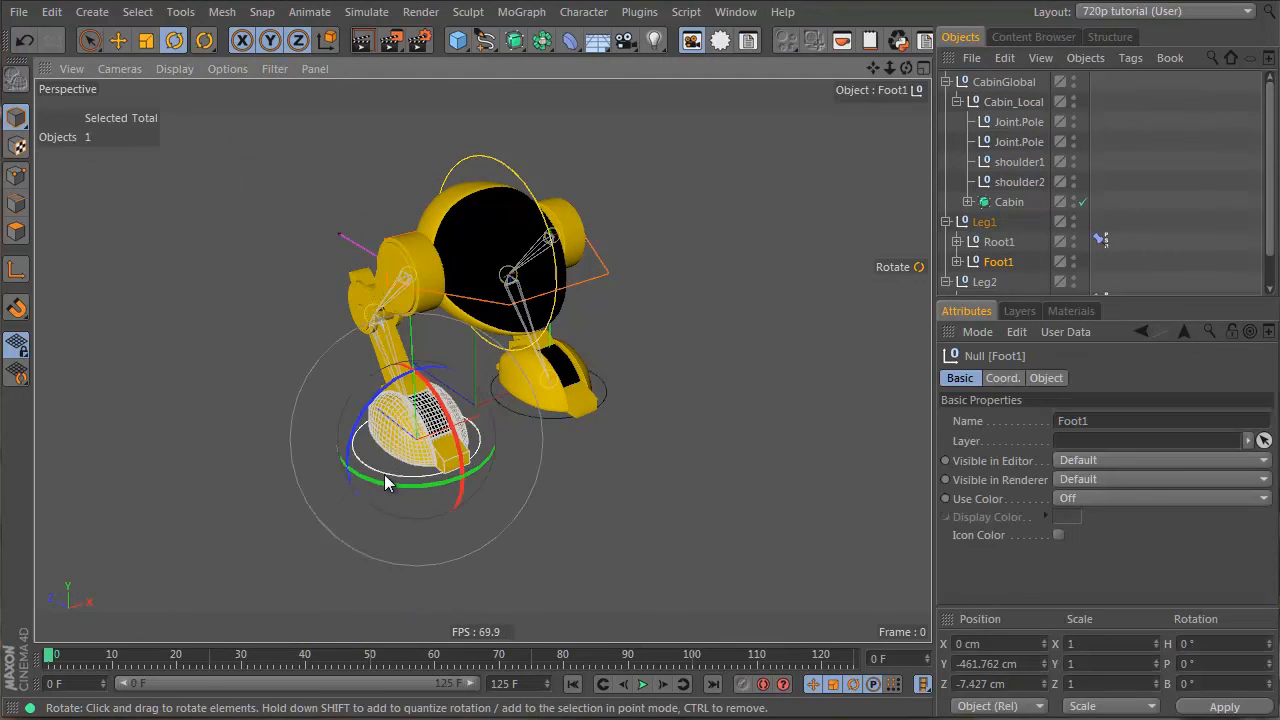
pyautogui.click(1119, 498)
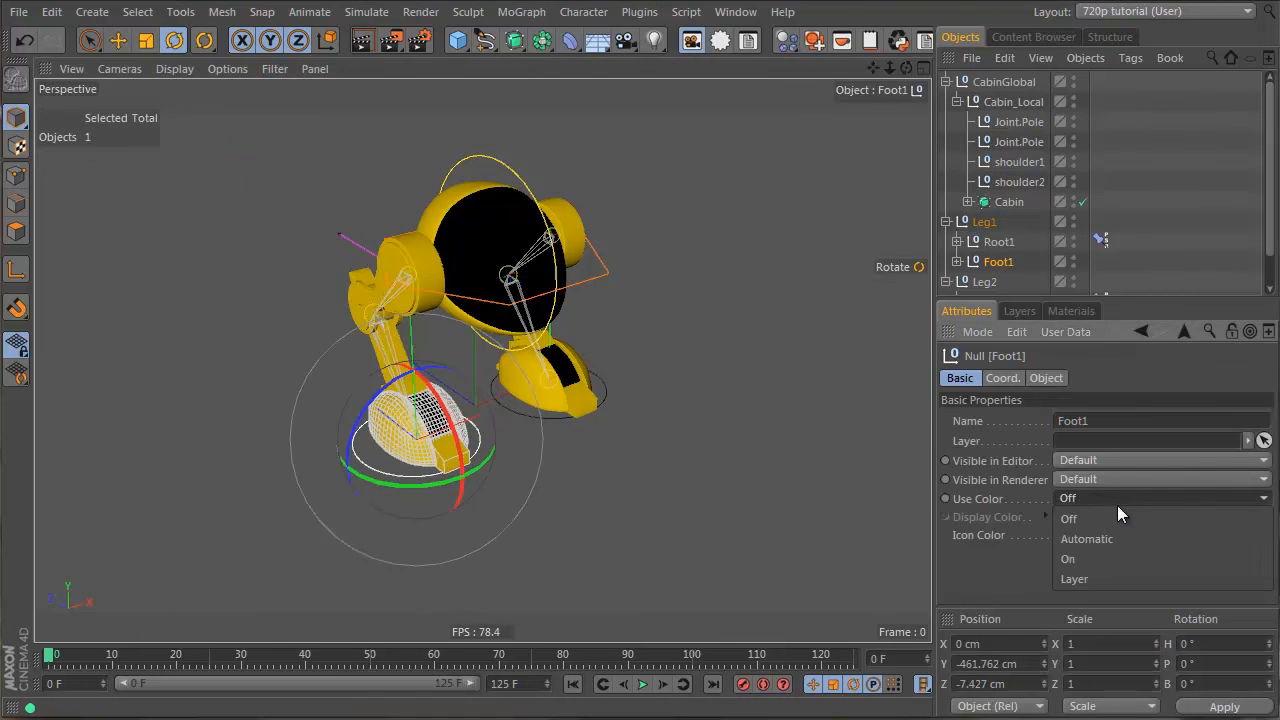
pyautogui.click(1105, 556)
pyautogui.click(1065, 518)
pyautogui.click(1148, 446)
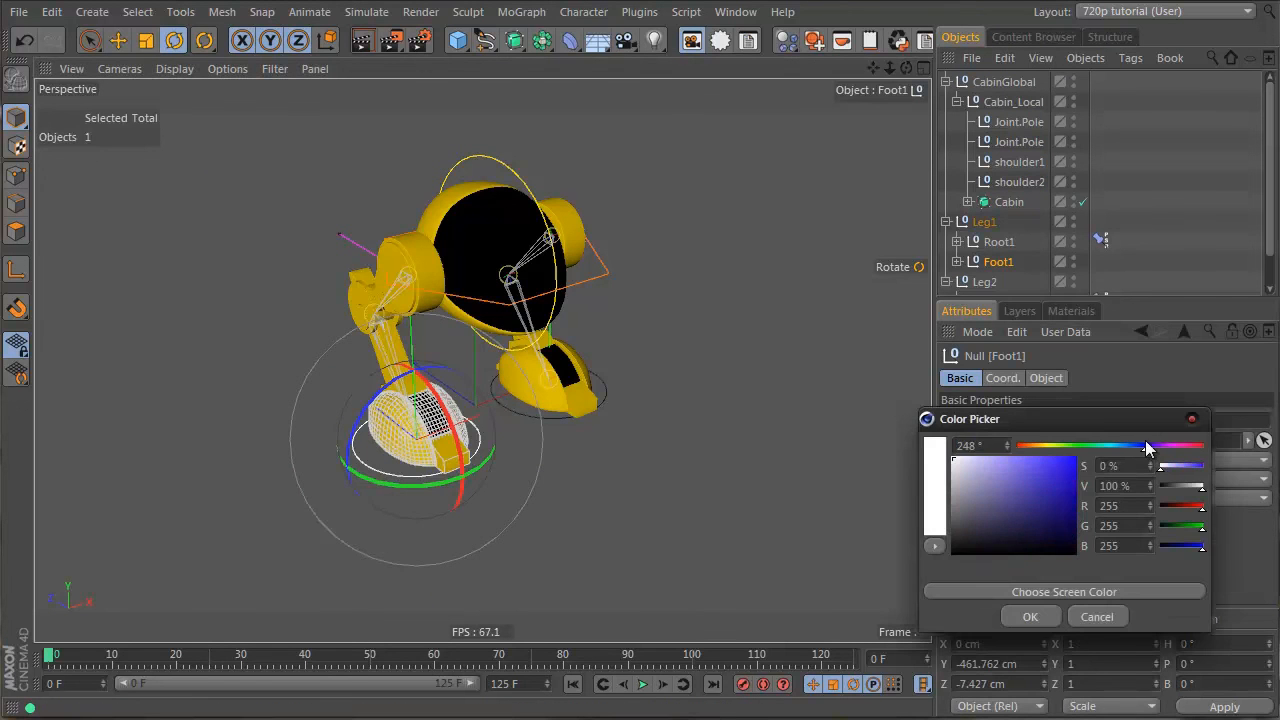
pyautogui.moveTo(1148, 446); pyautogui.dragTo(1172, 448)
pyautogui.moveTo(1022, 458); pyautogui.dragTo(1019, 440)
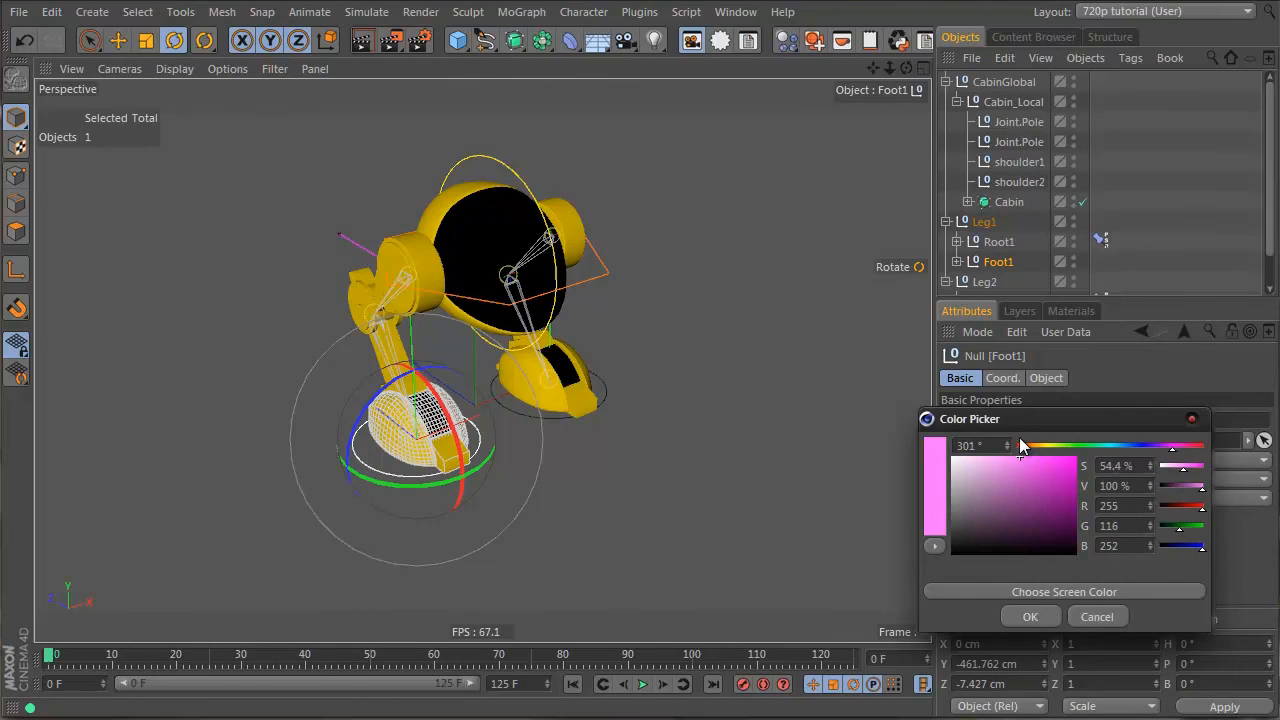
pyautogui.click(1038, 614)
# Step: Give the Foot2 null a light blue display color with hue 199° and deselect it
pyautogui.click(548, 416)
pyautogui.click(1134, 500)
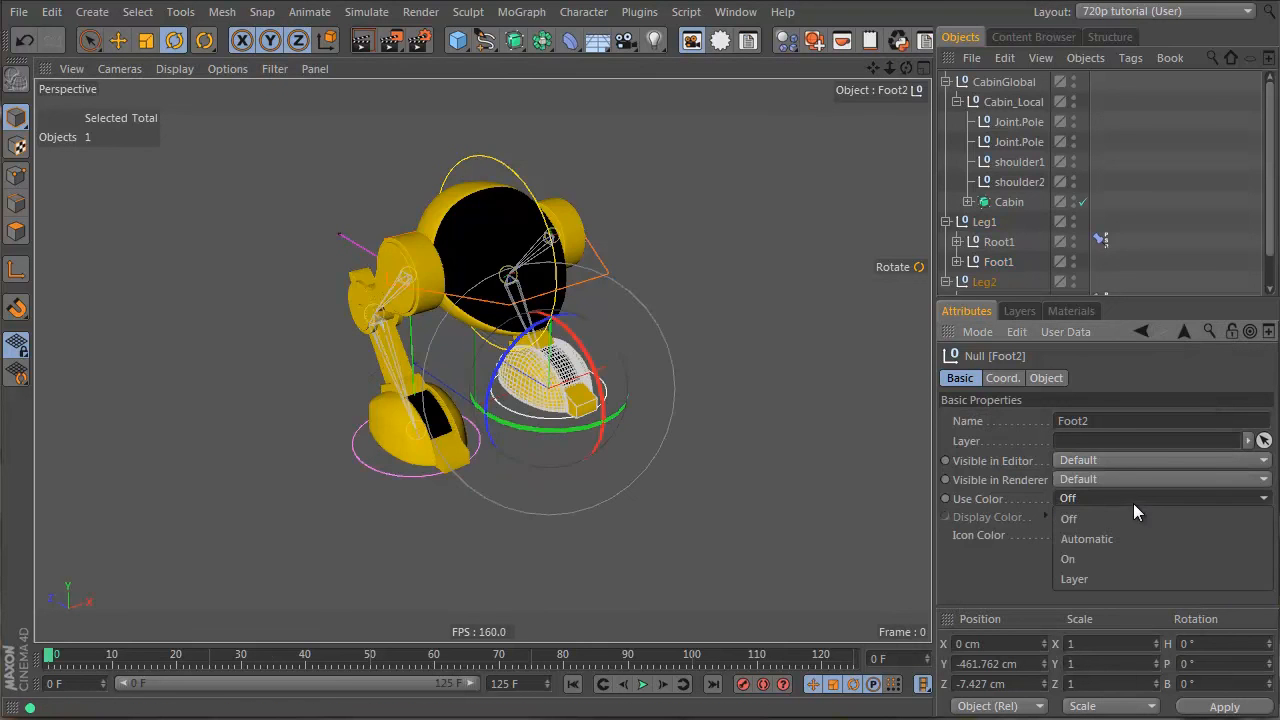
pyautogui.click(1101, 557)
pyautogui.click(1069, 517)
pyautogui.click(1124, 442)
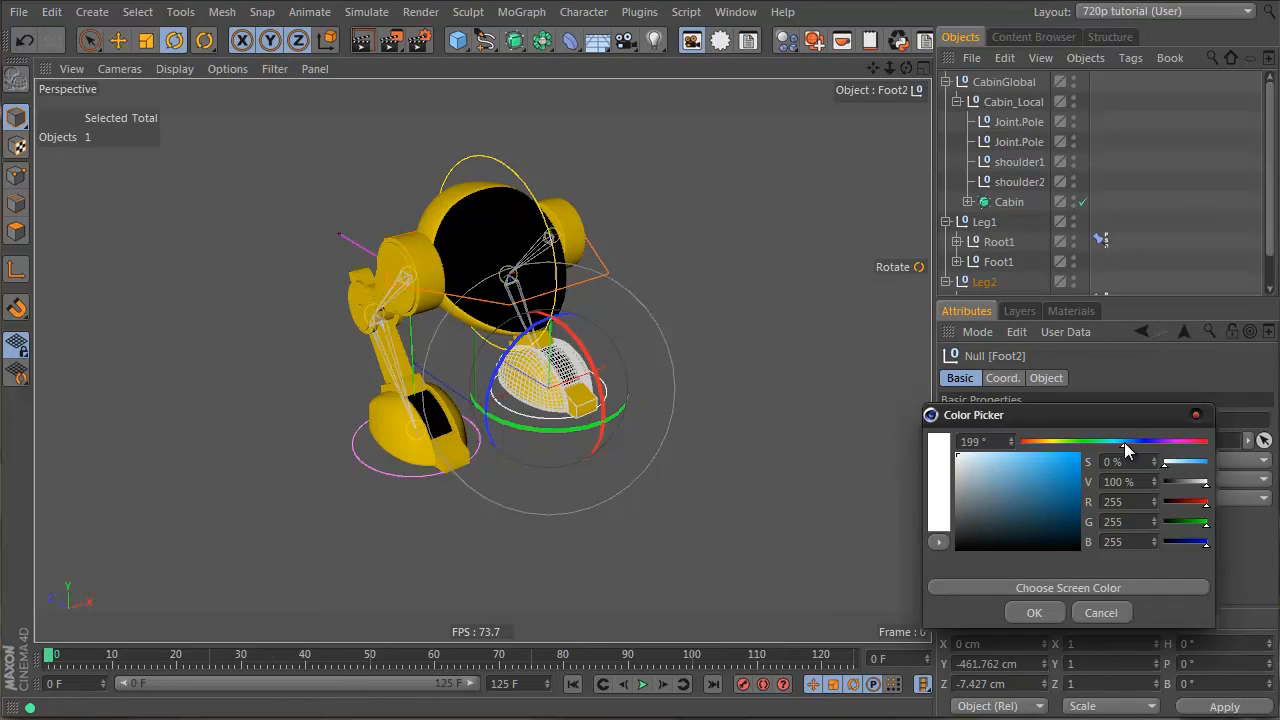
pyautogui.moveTo(1035, 456); pyautogui.dragTo(1035, 445)
pyautogui.click(1037, 611)
pyautogui.click(1122, 222)
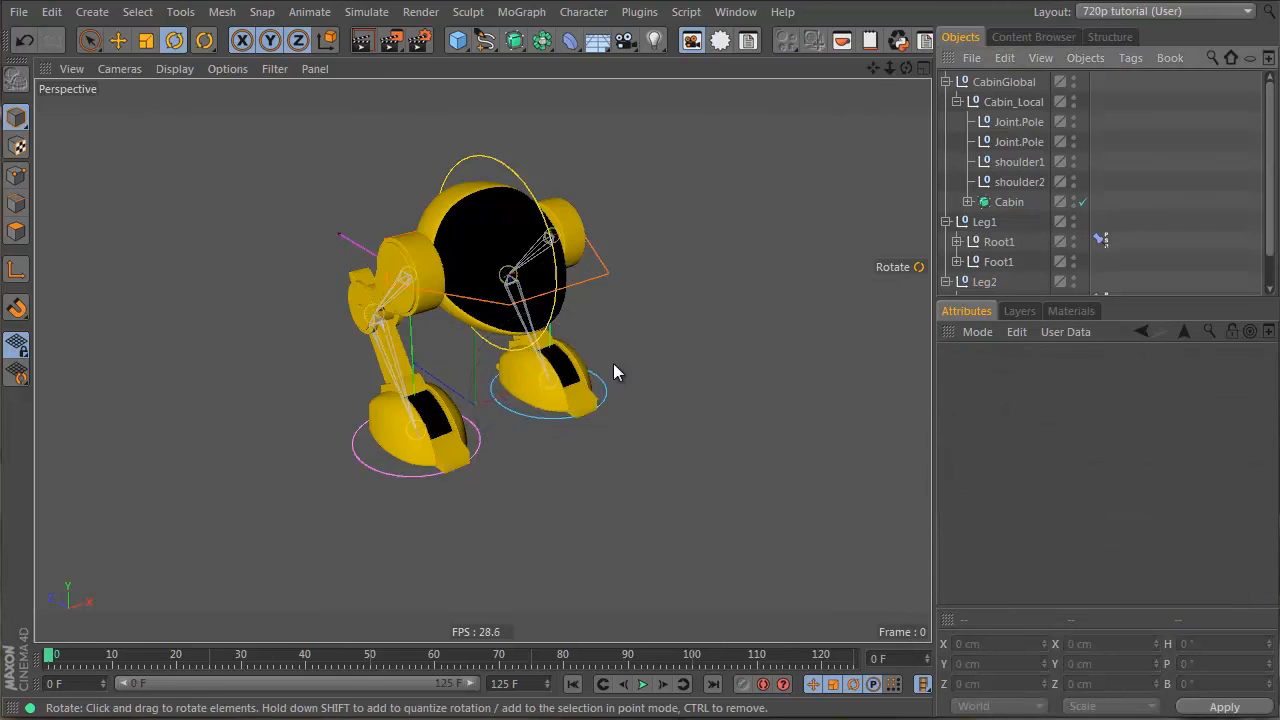
# Step: Pick the cabin controllers by their outlines and test-move CabinGlobal along its Z axis, undoing the move
pyautogui.moveTo(614, 406)
pyautogui.keyDown('alt'); pyautogui.mouseDown()
pyautogui.moveTo(268, 299)
pyautogui.moveTo(586, 293)
pyautogui.moveTo(610, 208)
pyautogui.mouseUp(); pyautogui.keyUp('alt')
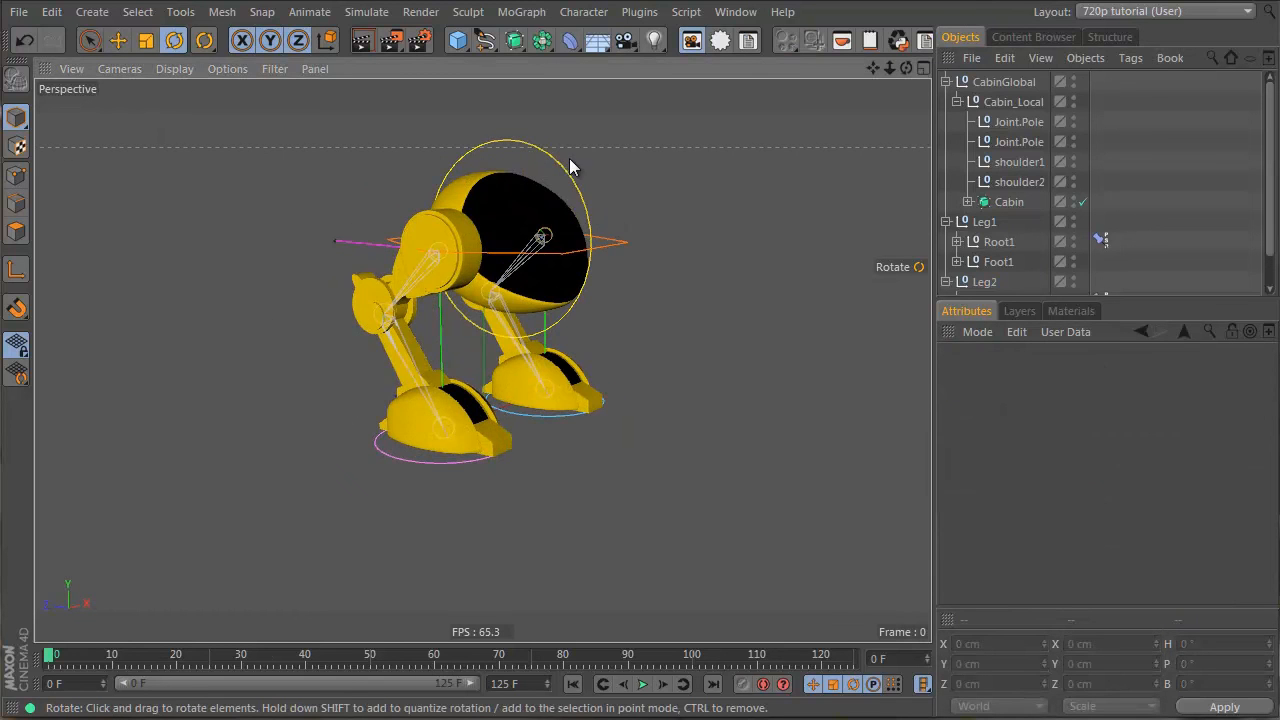
pyautogui.click(556, 172)
pyautogui.click(625, 245)
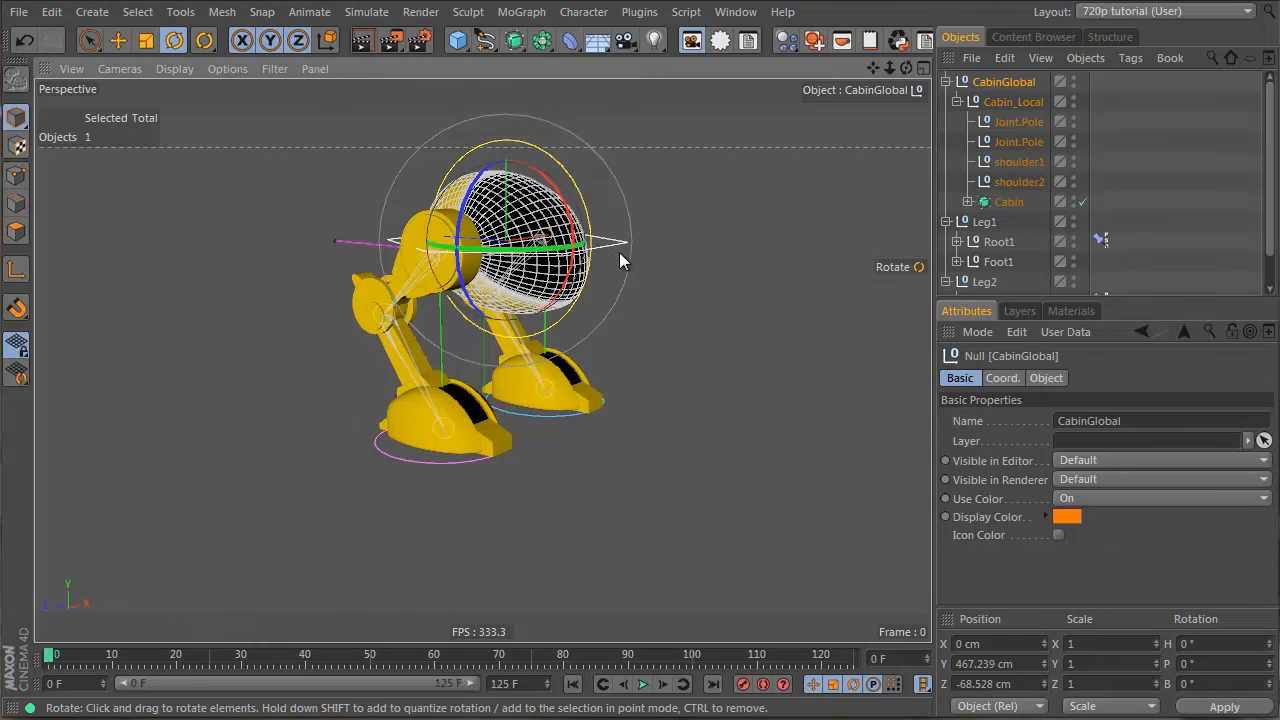
pyautogui.press('e')
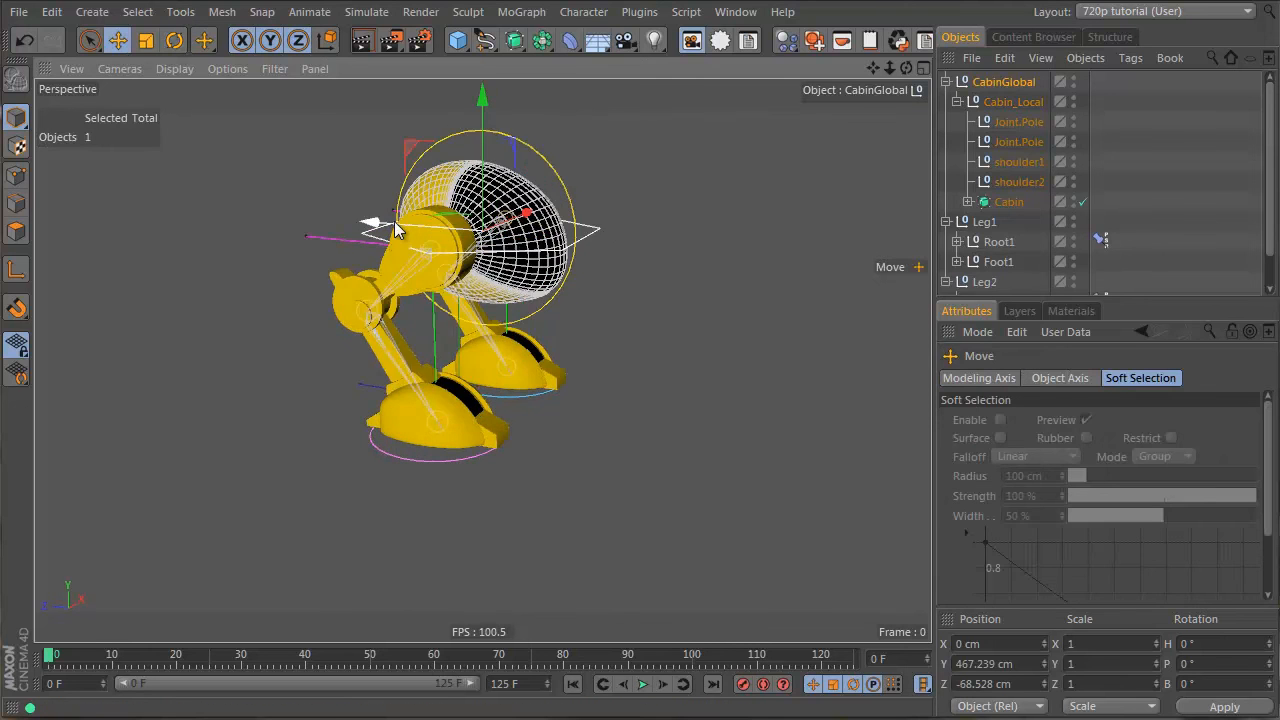
pyautogui.moveTo(389, 223); pyautogui.dragTo(497, 311)
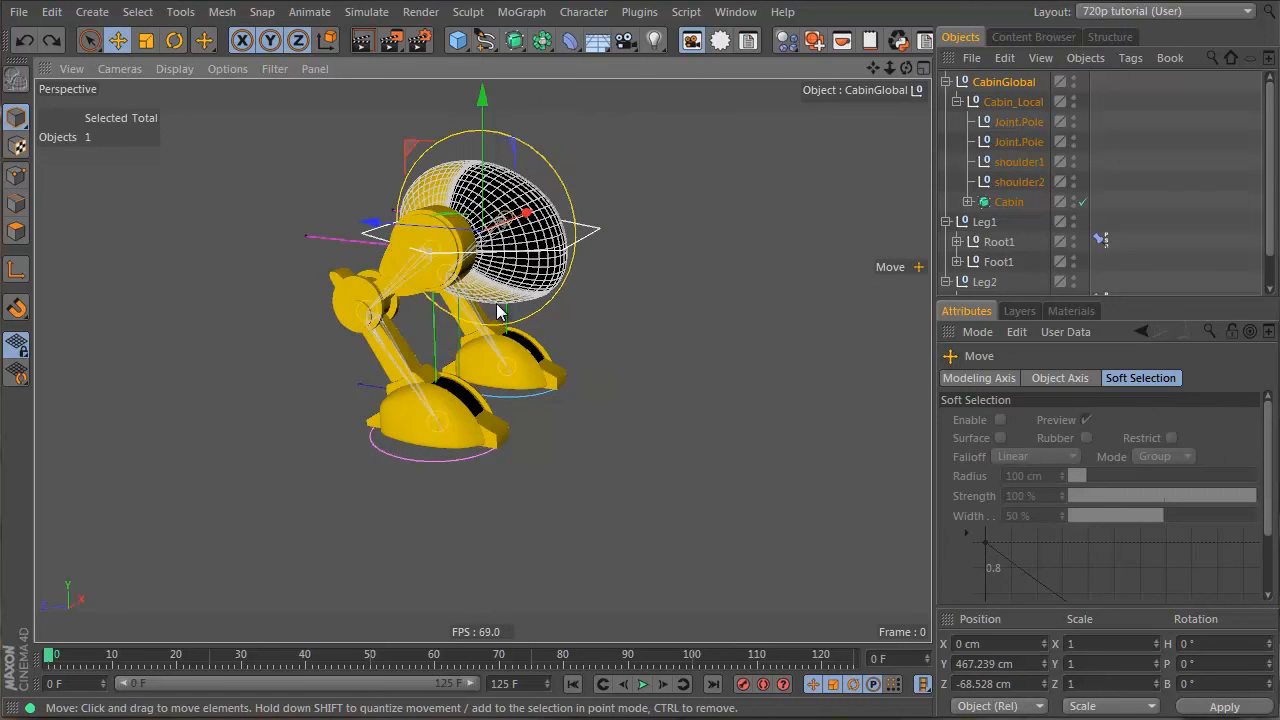
# Step: Test-move the Cabin_Local null by itself and undo the move
pyautogui.click(557, 181)
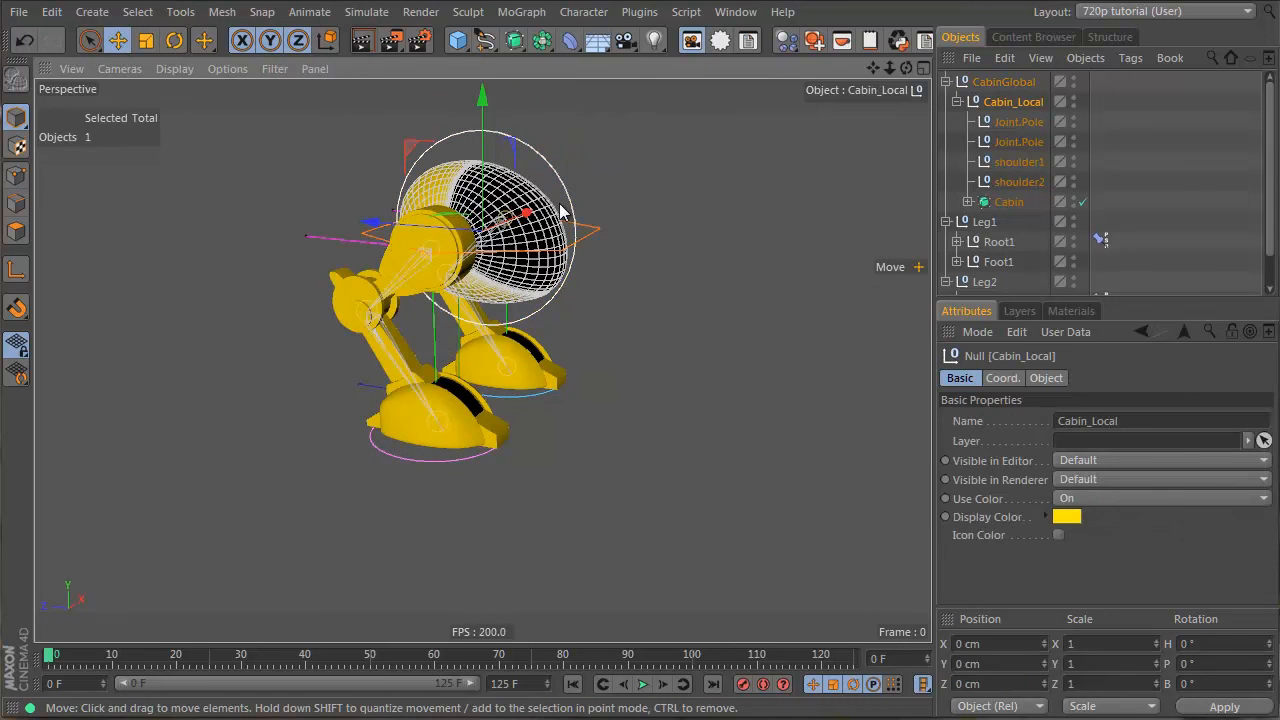
pyautogui.moveTo(490, 142)
pyautogui.mouseDown()
pyautogui.moveTo(490, 112)
pyautogui.moveTo(489, 151)
pyautogui.mouseUp()
pyautogui.hotkey('ctrl', 'z')
# Step: Check that CabinGlobal can be picked by its hexagon, clear the selection, and review the colored controllers
pyautogui.click(589, 236)
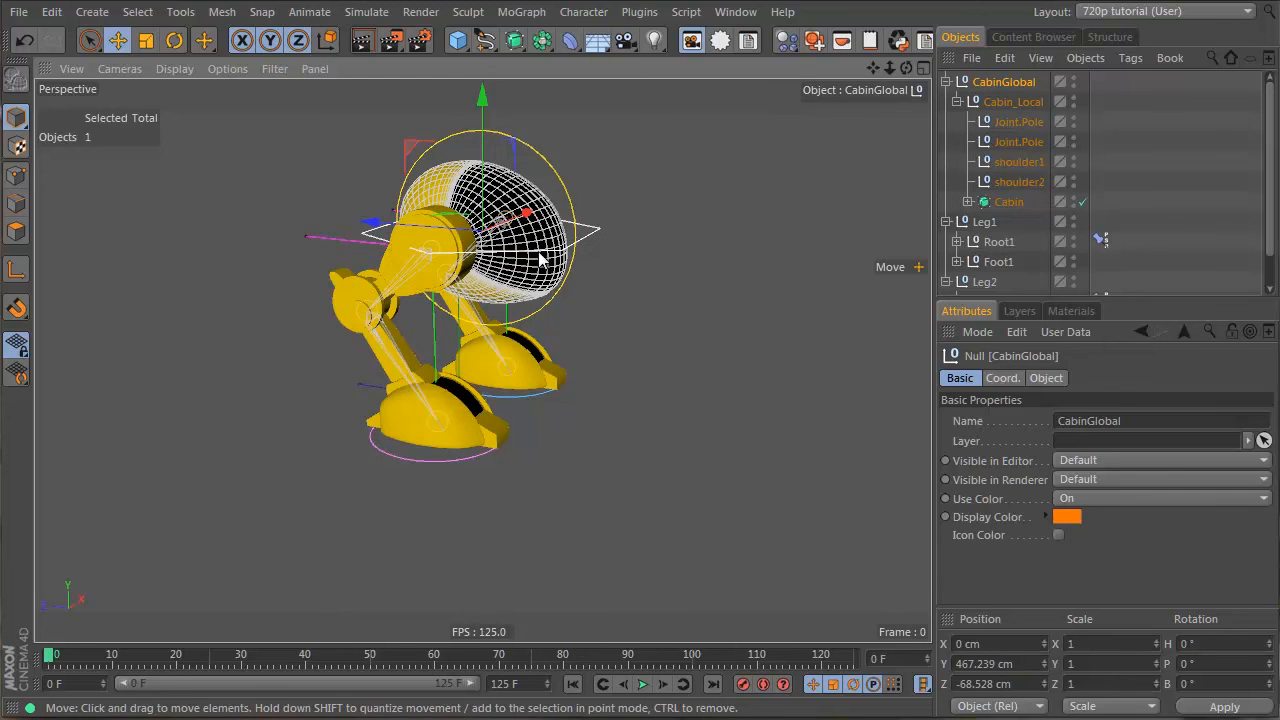
pyautogui.click(1042, 86)
pyautogui.moveTo(560, 320)
pyautogui.keyDown('alt'); pyautogui.mouseDown()
pyautogui.moveTo(445, 336)
pyautogui.moveTo(187, 311)
pyautogui.moveTo(764, 379)
pyautogui.moveTo(548, 298)
pyautogui.mouseUp(); pyautogui.keyUp('alt')
pyautogui.moveTo(669, 257)
pyautogui.keyDown('alt'); pyautogui.mouseDown()
pyautogui.moveTo(466, 292)
pyautogui.moveTo(626, 312)
pyautogui.moveTo(449, 277)
pyautogui.moveTo(720, 284)
pyautogui.moveTo(457, 292)
pyautogui.moveTo(665, 279)
pyautogui.mouseUp(); pyautogui.keyUp('alt')
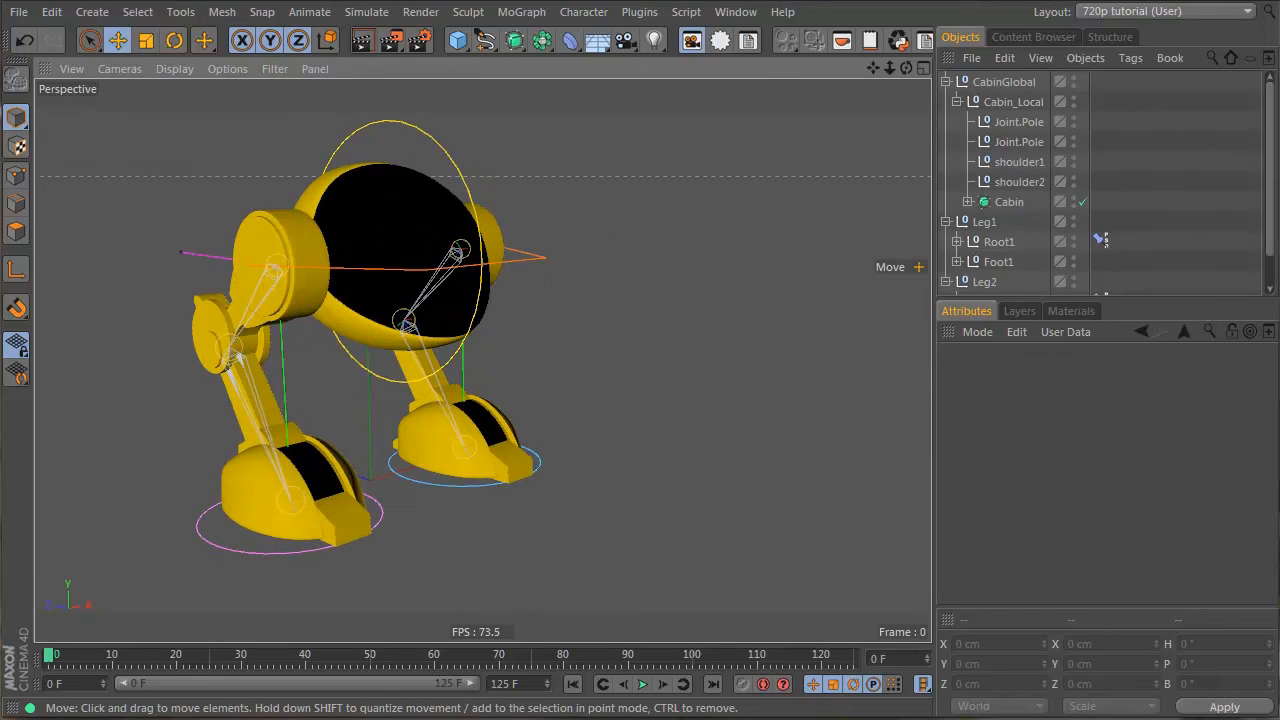